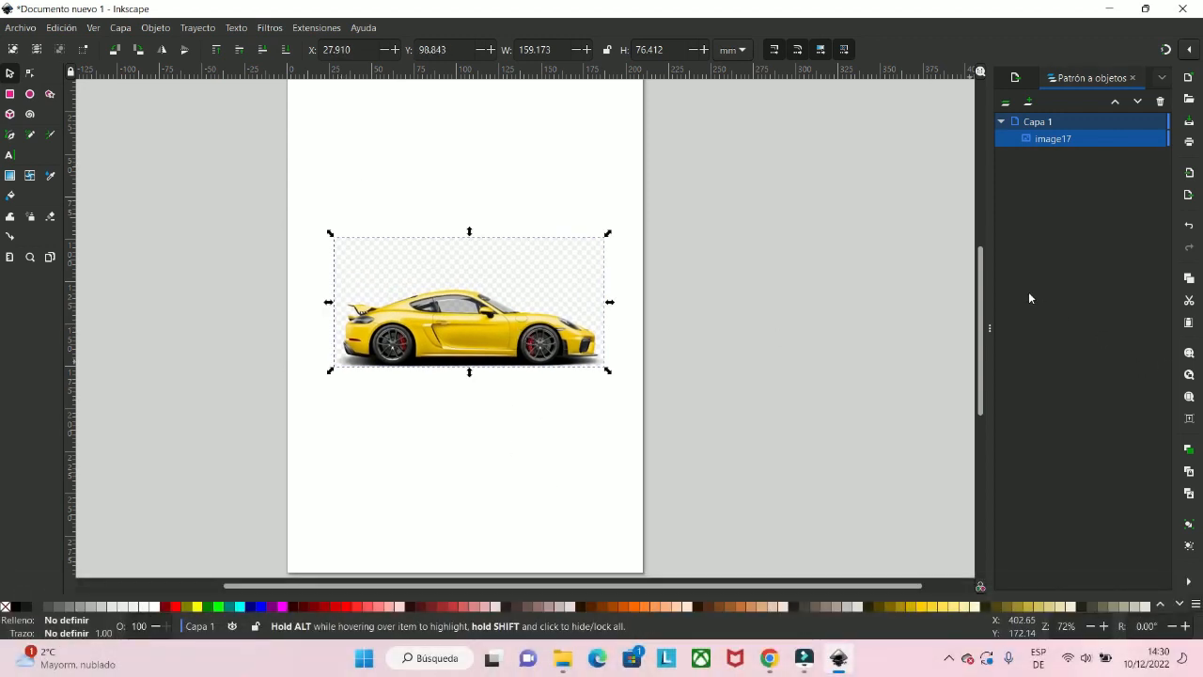
- Add a new layer named Capa 2 above the current layer
left_click(1030, 103)
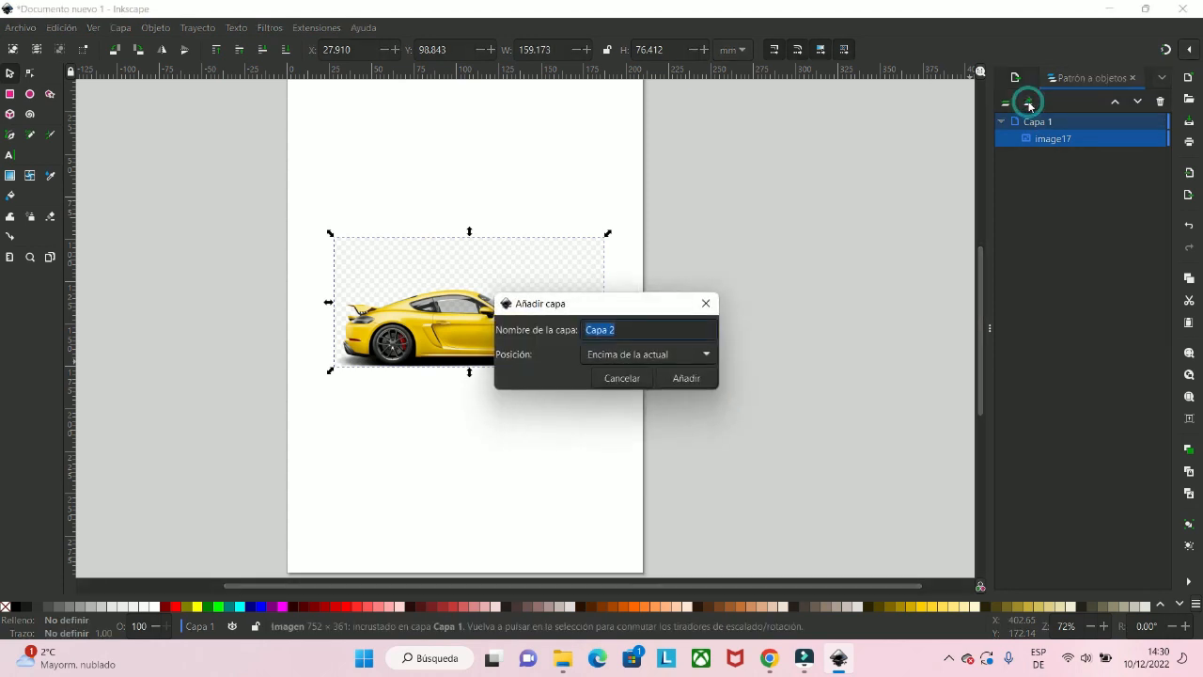
left_click(674, 380)
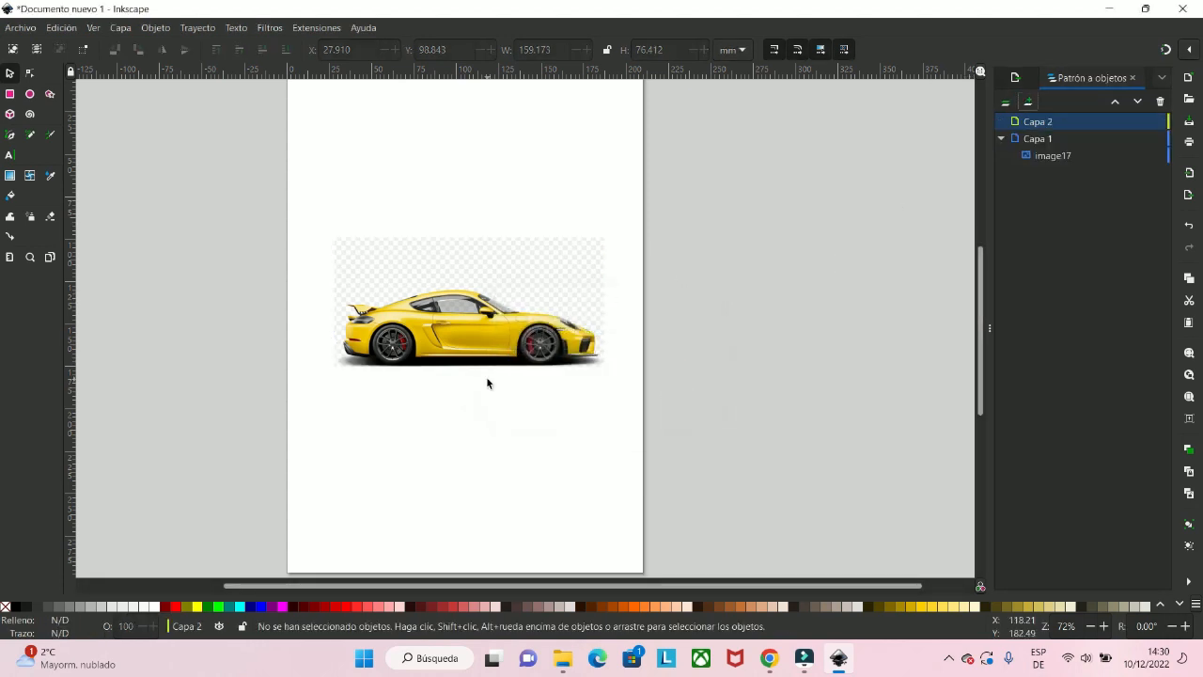
- Start a Bézier path beneath the car behind the rear wheel and trace straight segments around the diffuser and up the rear bumper
scroll(486, 376, "up", 3)
left_click_drag(513, 243, 621, 298)
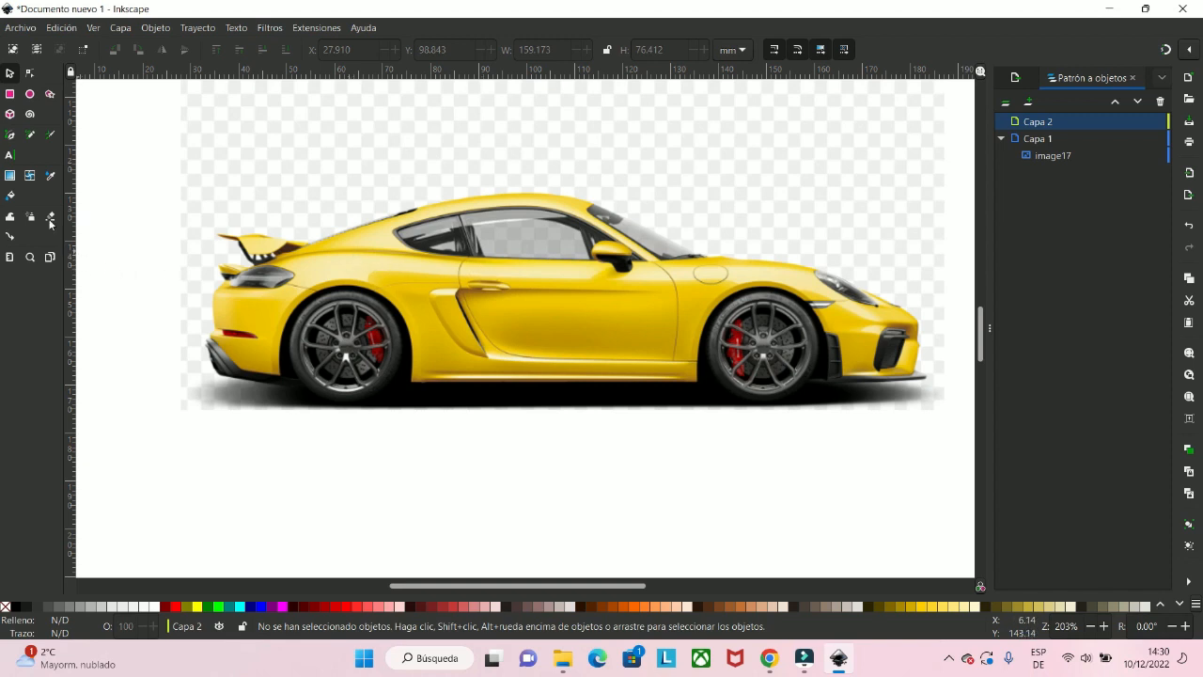
left_click(11, 137)
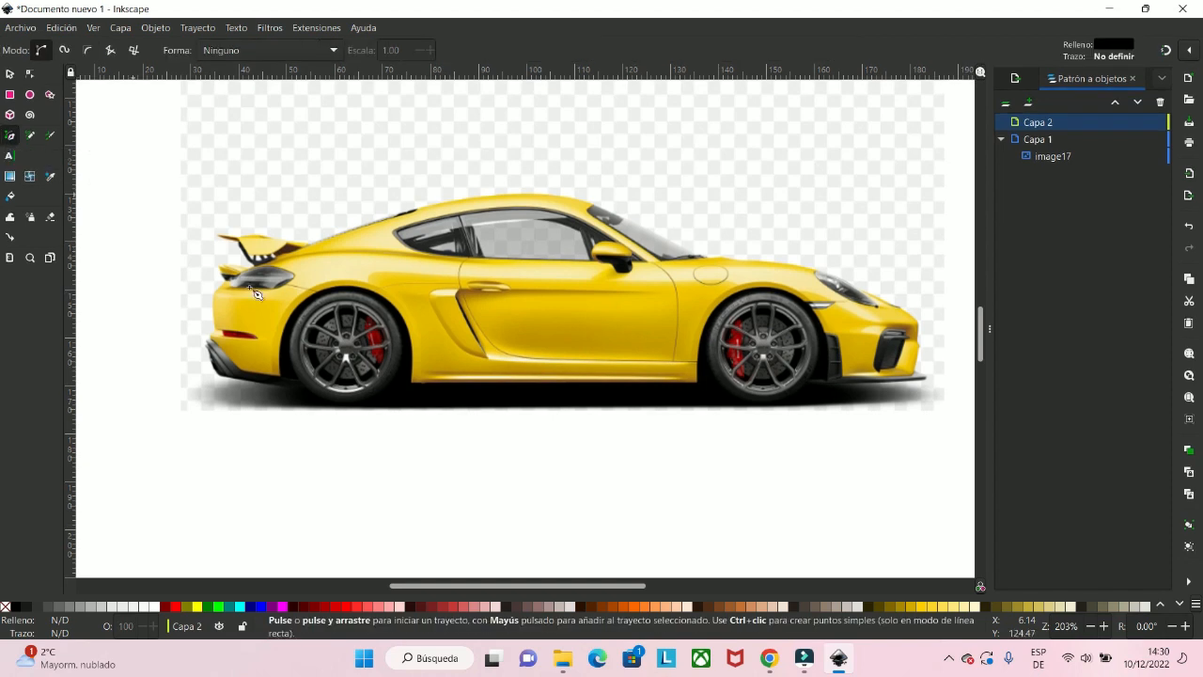
scroll(306, 388, "up", 3)
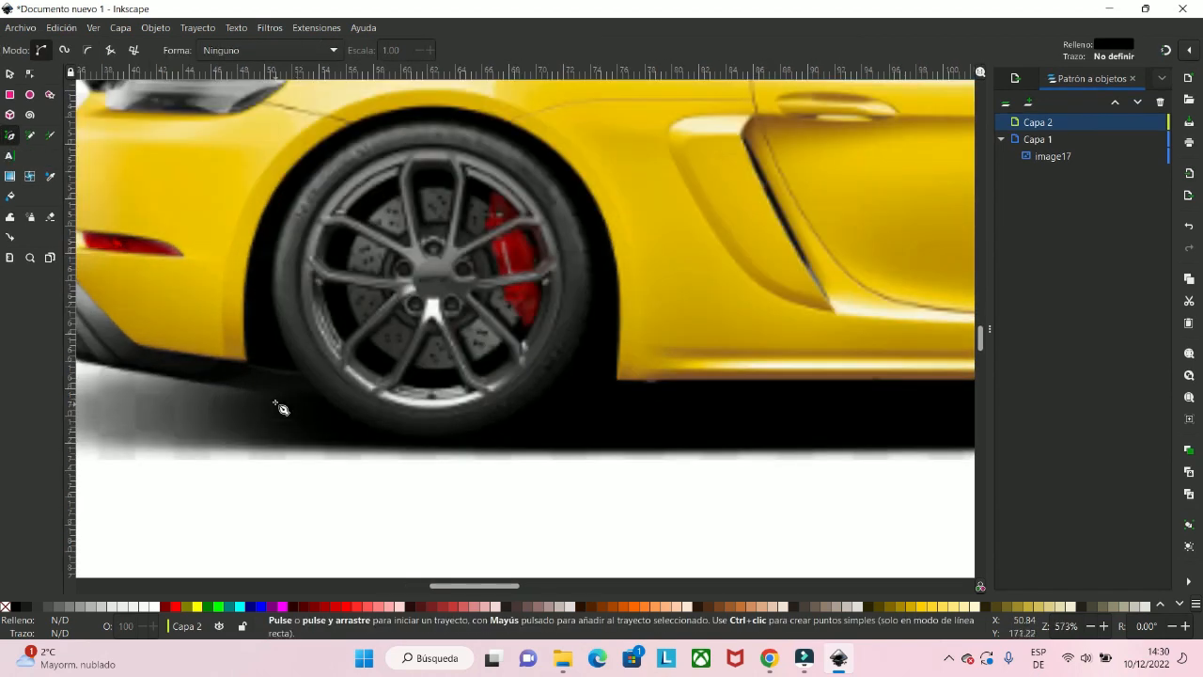
scroll(271, 408, "up", 2)
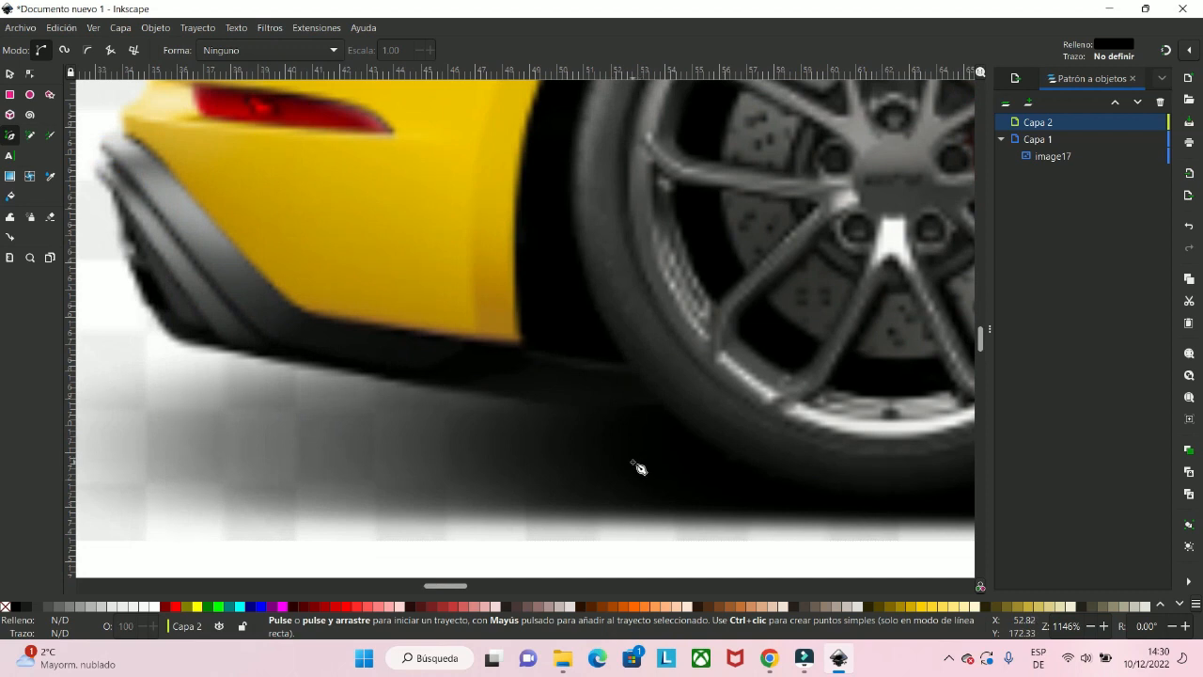
left_click(583, 409)
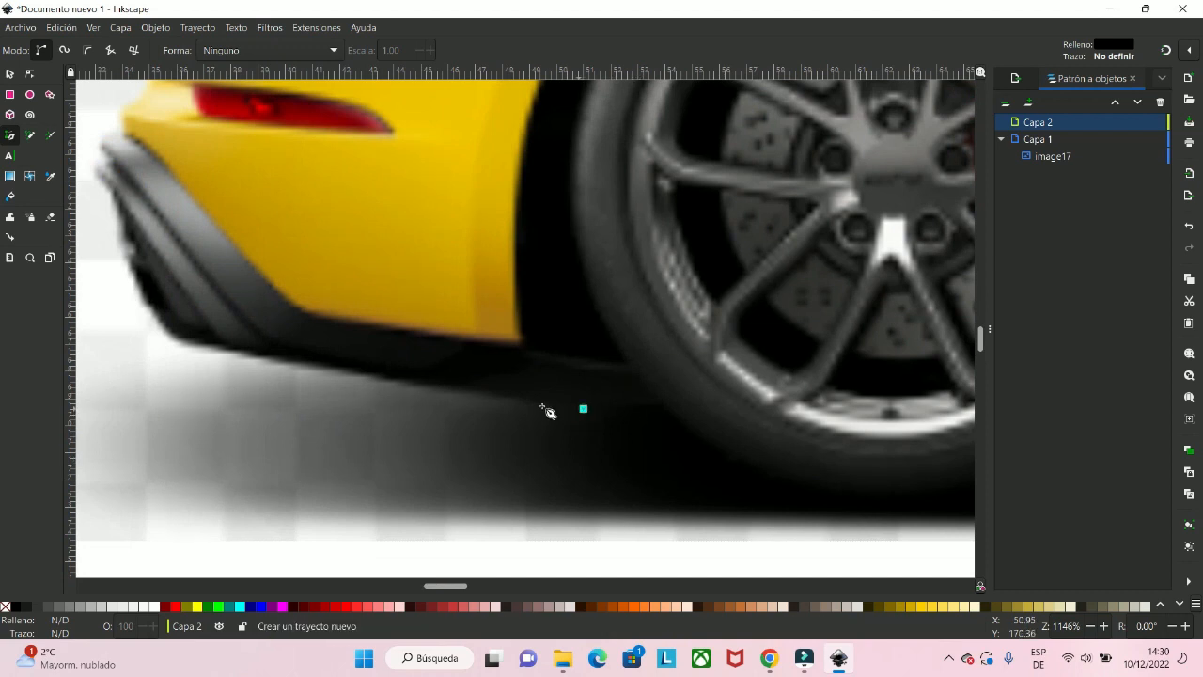
left_click(179, 344)
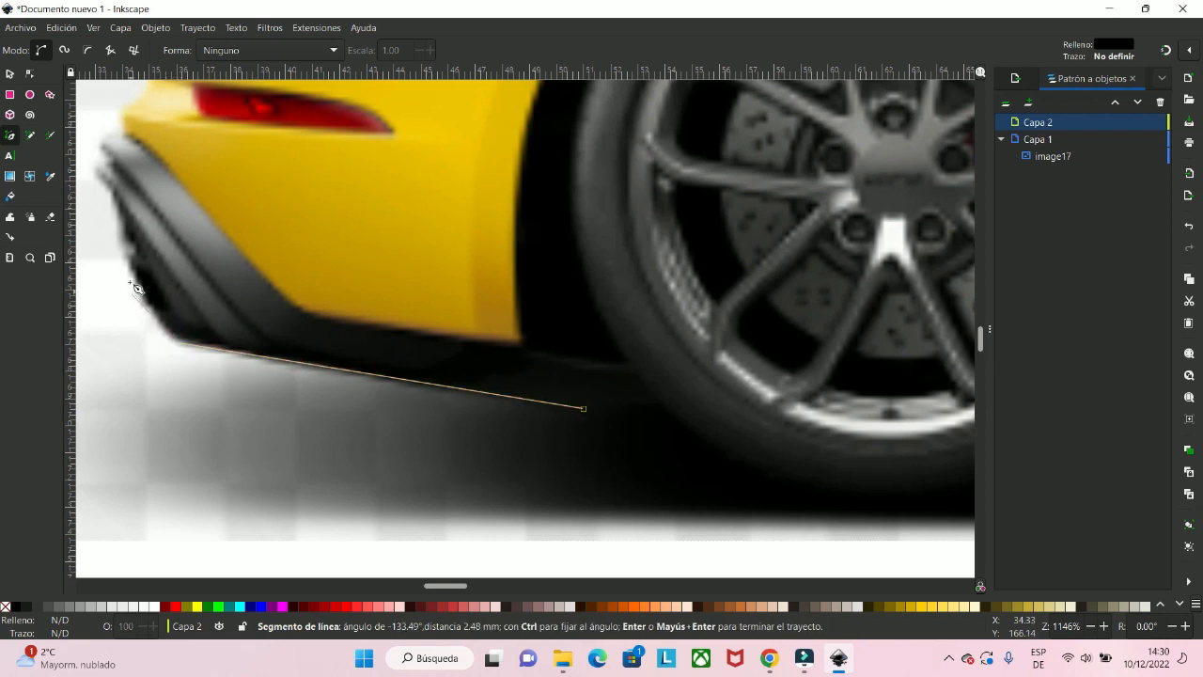
left_click_drag(149, 289, 372, 373)
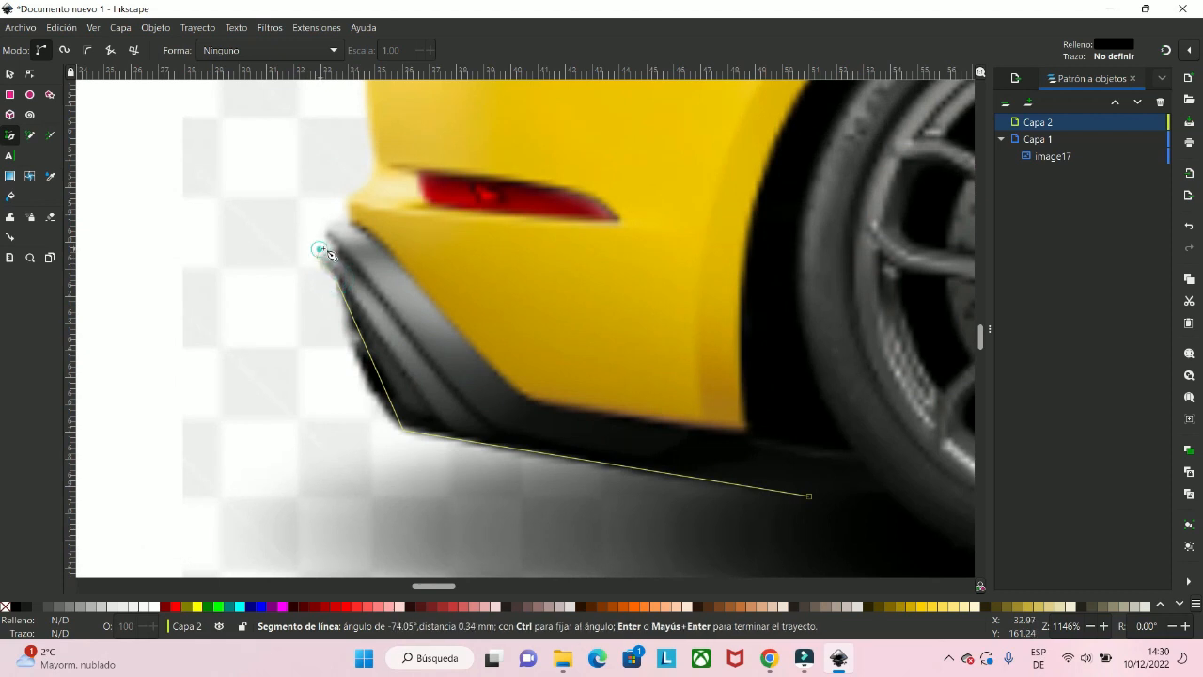
left_click(373, 165)
left_click_drag(370, 143, 358, 298)
left_click(388, 134)
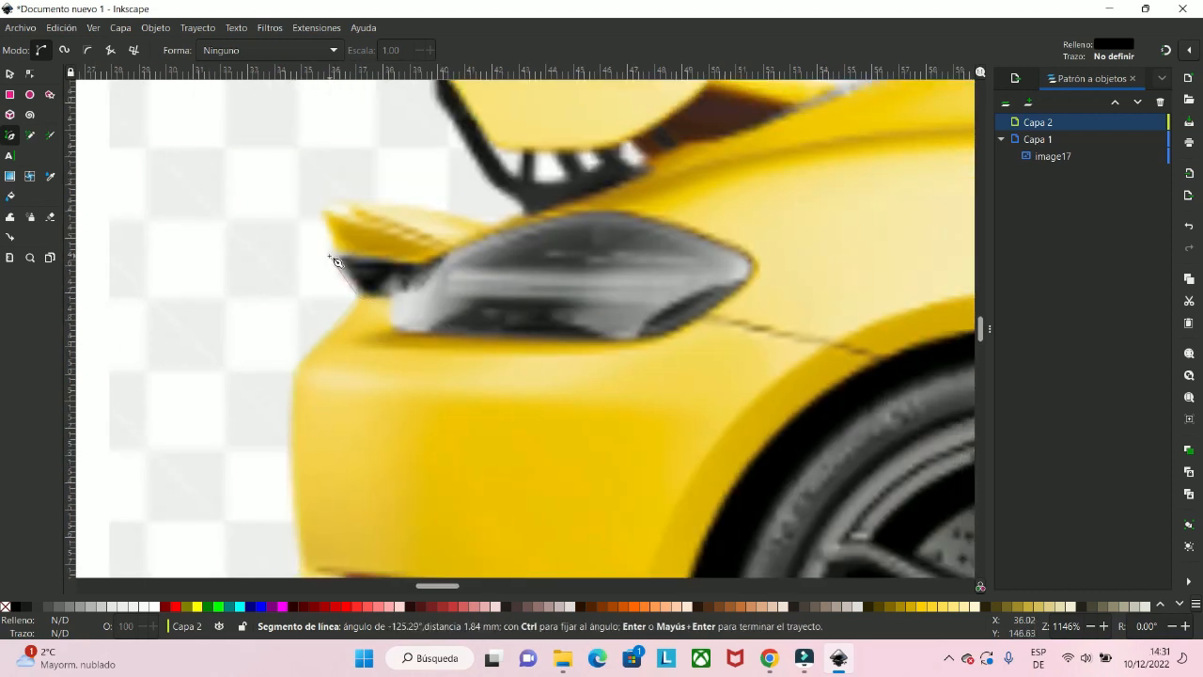
- Continue the path around the edge above the taillight and along the spoiler's underside to its rear tip
left_click(330, 256)
left_click_drag(320, 208, 341, 201)
left_click(499, 232)
left_click_drag(499, 231, 465, 327)
left_click(405, 193)
left_click(404, 167)
left_click(280, 129)
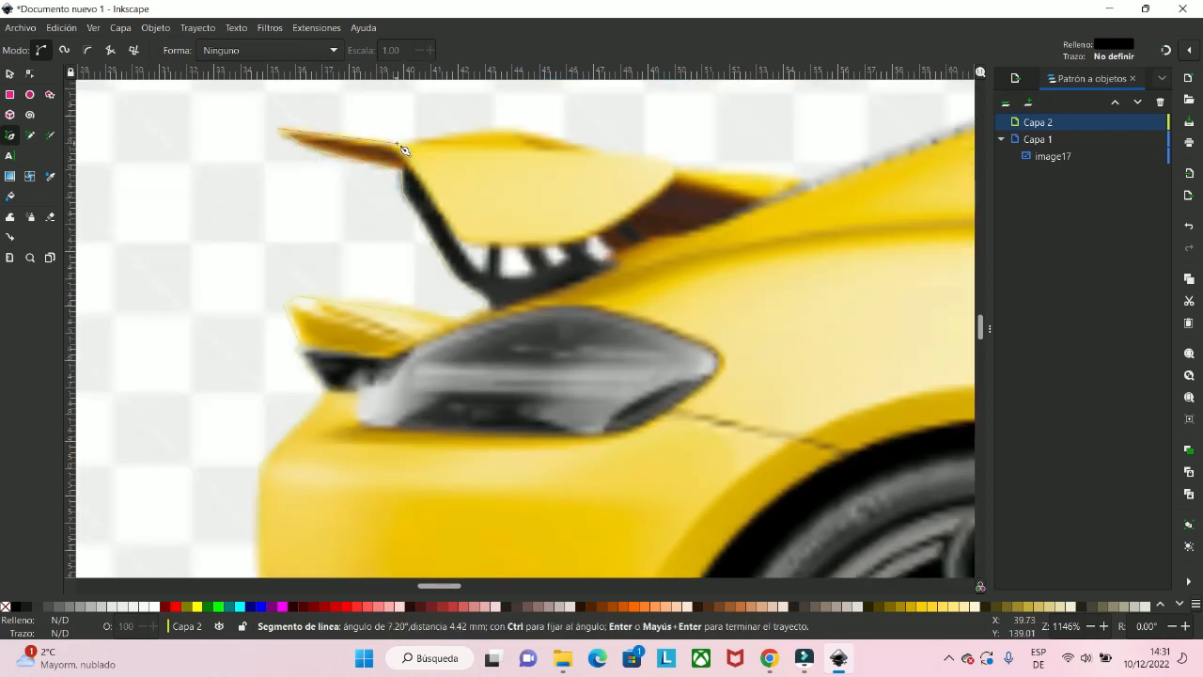
- Extend the path along the spoiler's upper edge, up the rear roofline and across the roof to the top of the windshield
left_click(398, 143)
left_click(524, 132)
left_click(681, 173)
left_click(806, 179)
scroll(806, 178, "down", 1)
left_click(768, 189)
left_click_drag(767, 189, 423, 262)
left_click(627, 256)
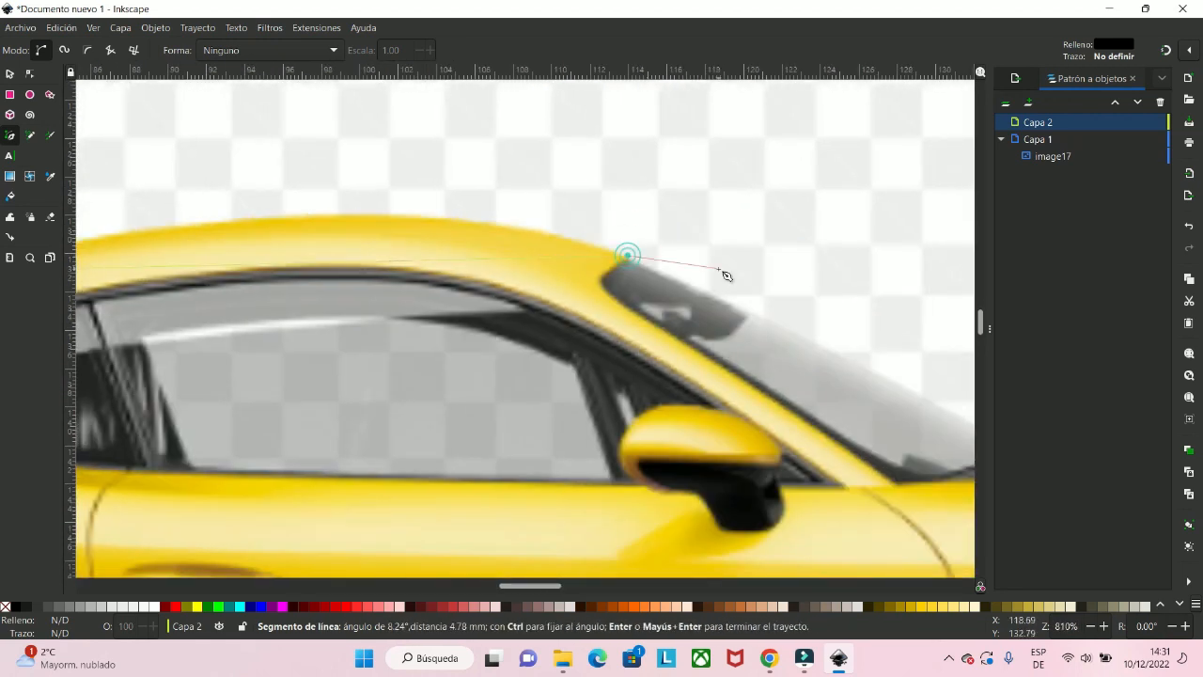
- Continue the path down the windshield and along the hood past the headlight
left_click_drag(719, 269, 252, 99)
left_click(580, 296)
left_click_drag(581, 296, 339, 262)
left_click(426, 261)
left_click(816, 320)
left_click_drag(816, 320, 508, 242)
left_click(797, 373)
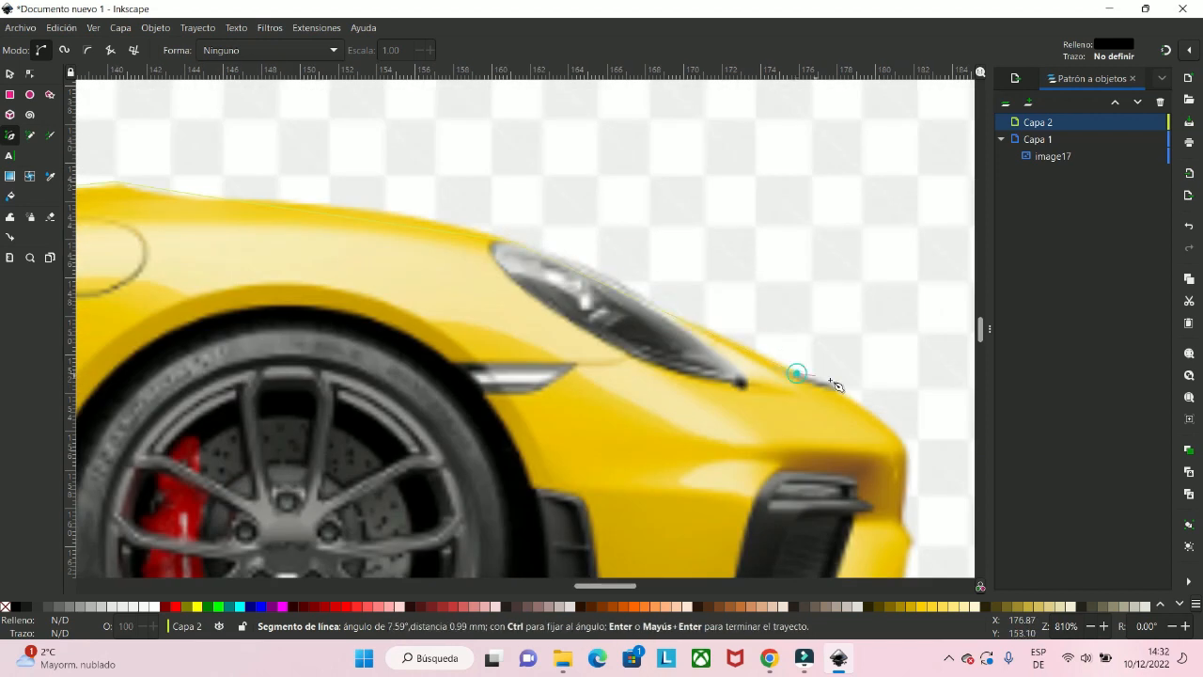
- Trace the path around the car's nose and down the front bumper to the lower lip
left_click(908, 448)
left_click_drag(909, 448, 804, 269)
left_click(814, 361)
left_click(831, 487)
left_click_drag(526, 503, 793, 457)
- Run the path along the car's underside and sill, straight across both wheels, and close it at its starting node
left_click(707, 461)
left_click_drag(602, 459, 951, 361)
left_click(535, 361)
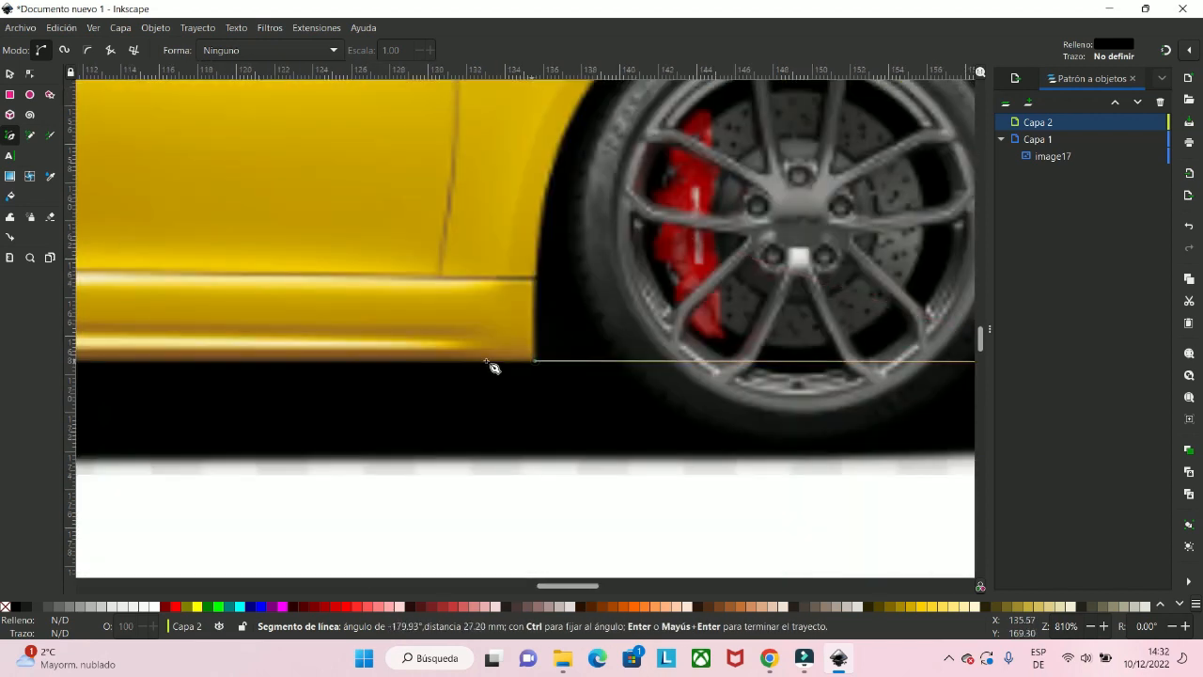
left_click_drag(310, 362, 846, 365)
left_click_drag(311, 364, 844, 369)
left_click(460, 368)
left_click_drag(457, 368, 796, 421)
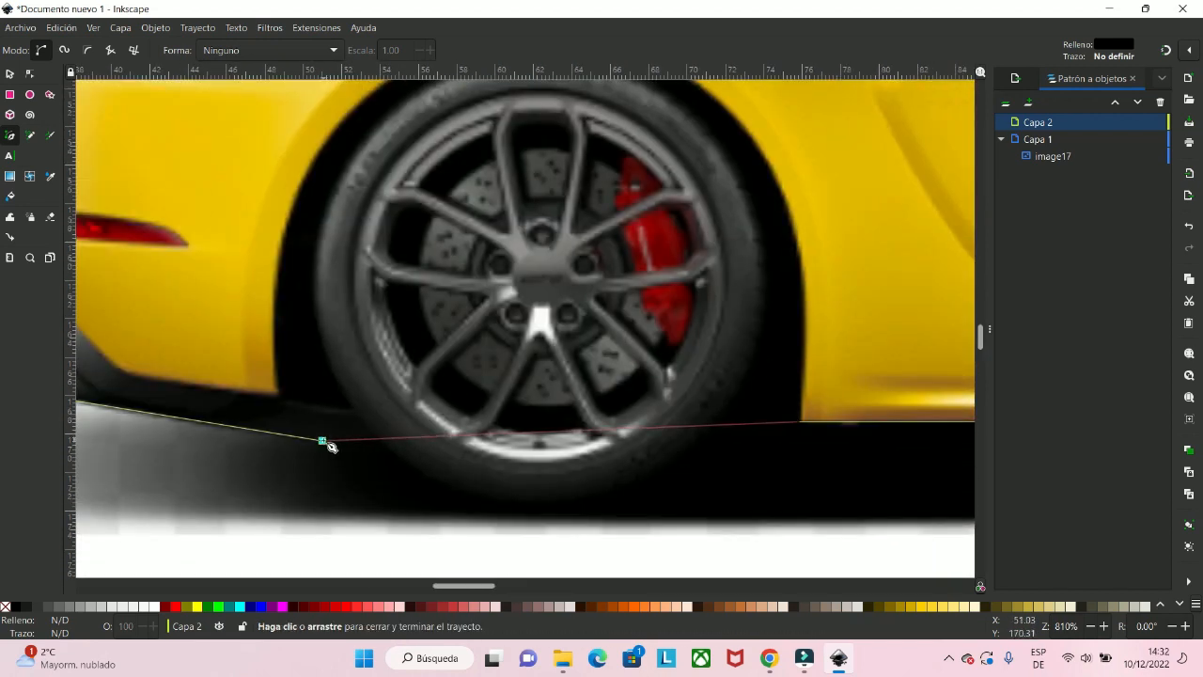
left_click(322, 441)
- Remove the fill from the car silhouette path and give it a flat black stroke
scroll(502, 352, "down", 3, "ctrl")
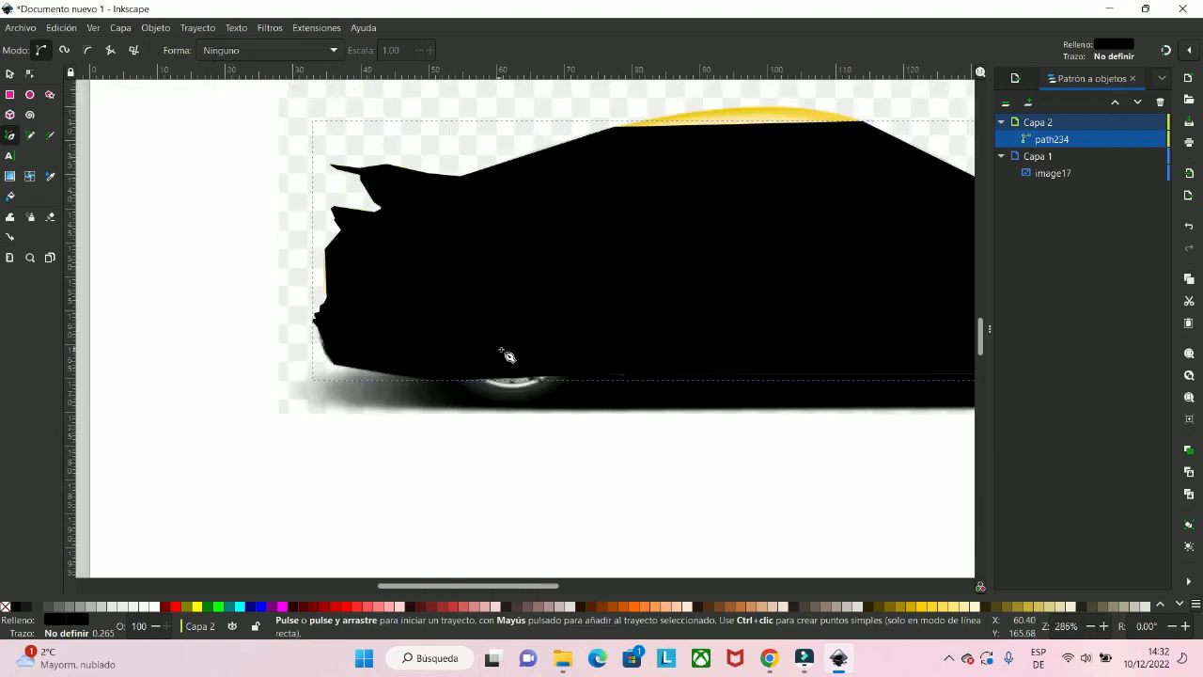
left_click_drag(678, 259, 550, 297)
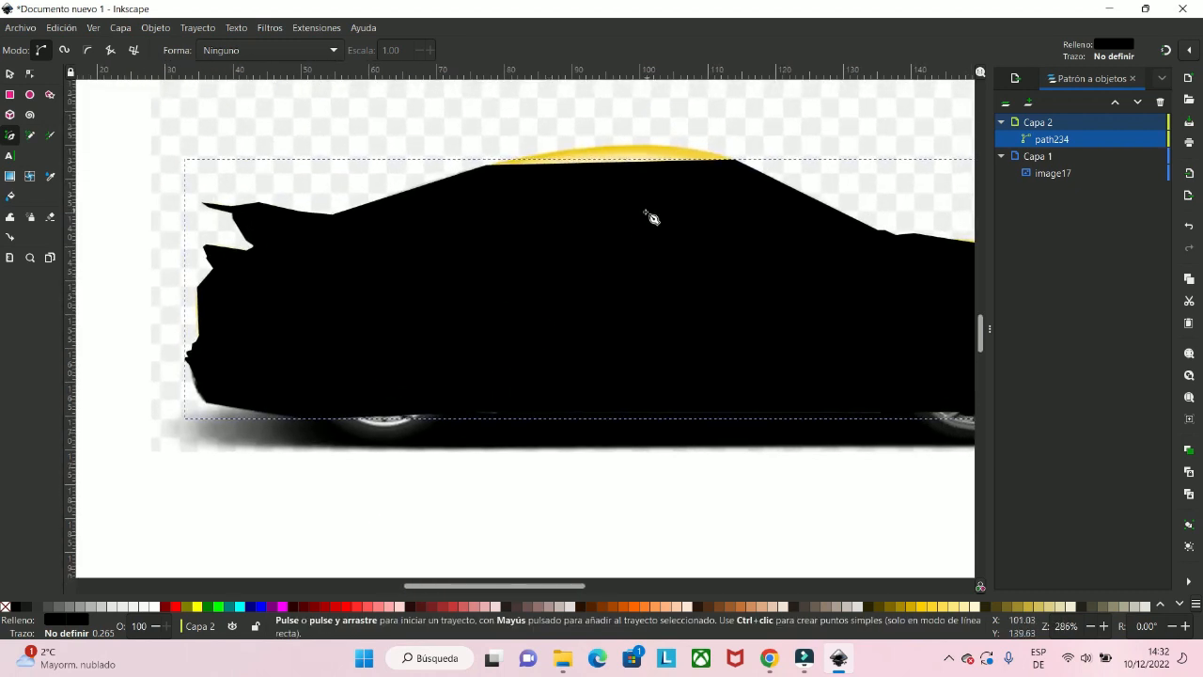
left_click(75, 622)
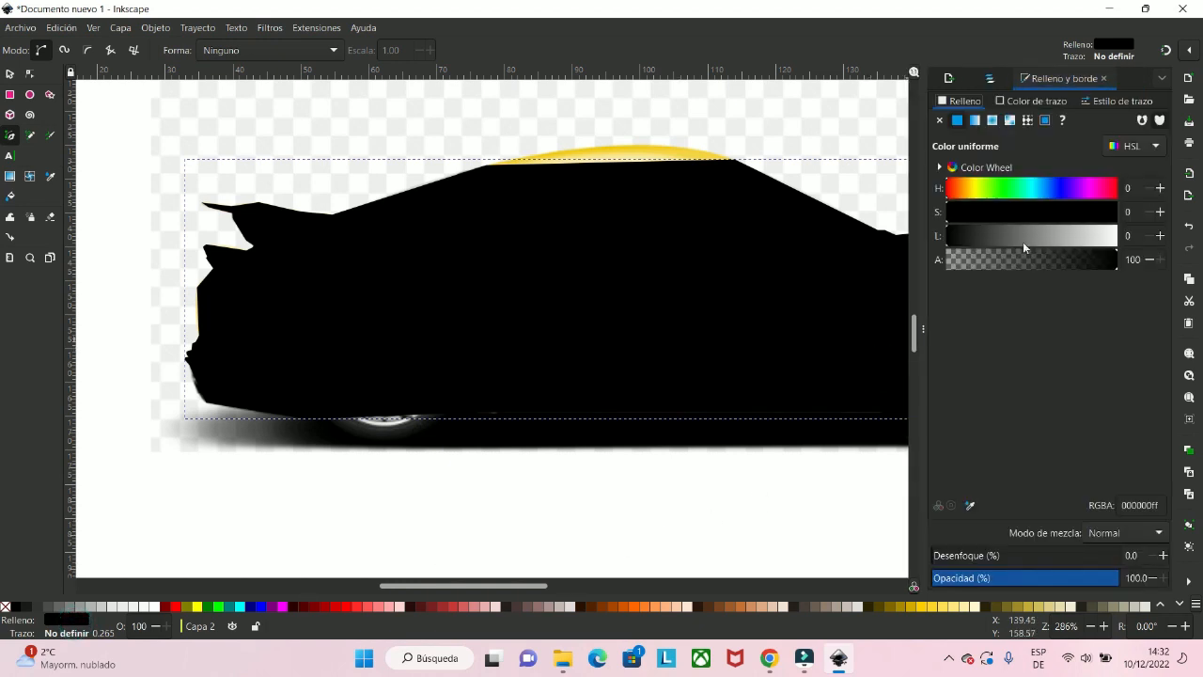
left_click(941, 120)
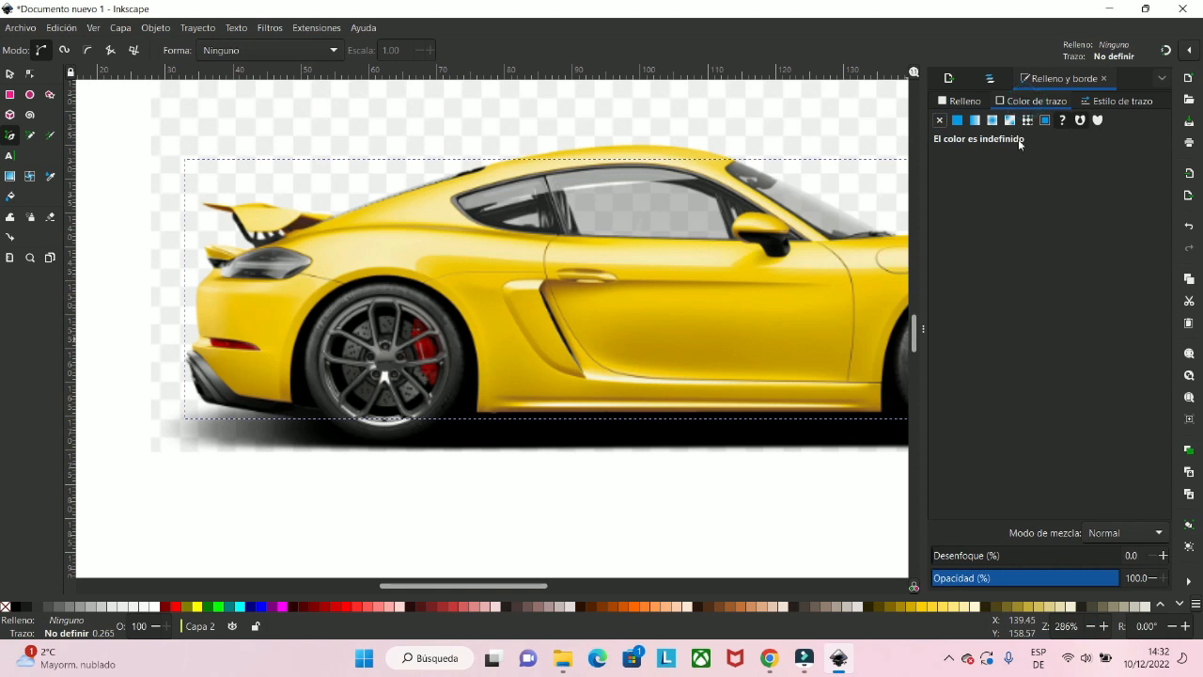
left_click(958, 120)
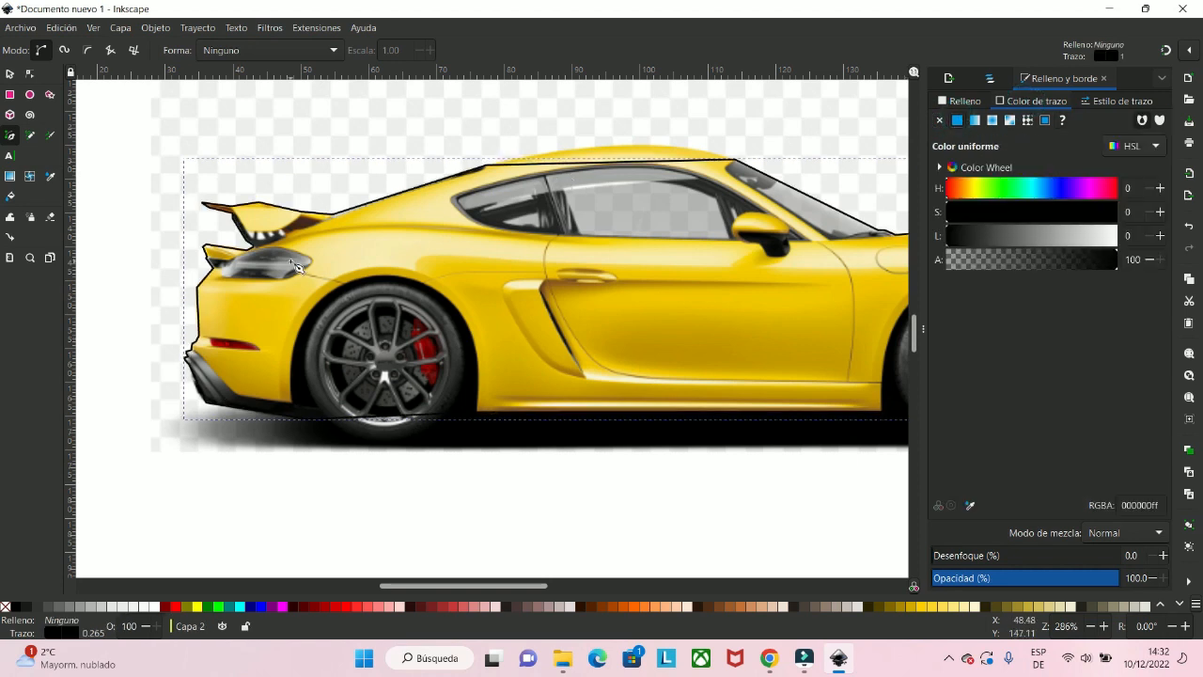
- Edit the silhouette's nodes and bend the segment along the rear diffuser outward to follow its curved edge
scroll(279, 287, "up", 2)
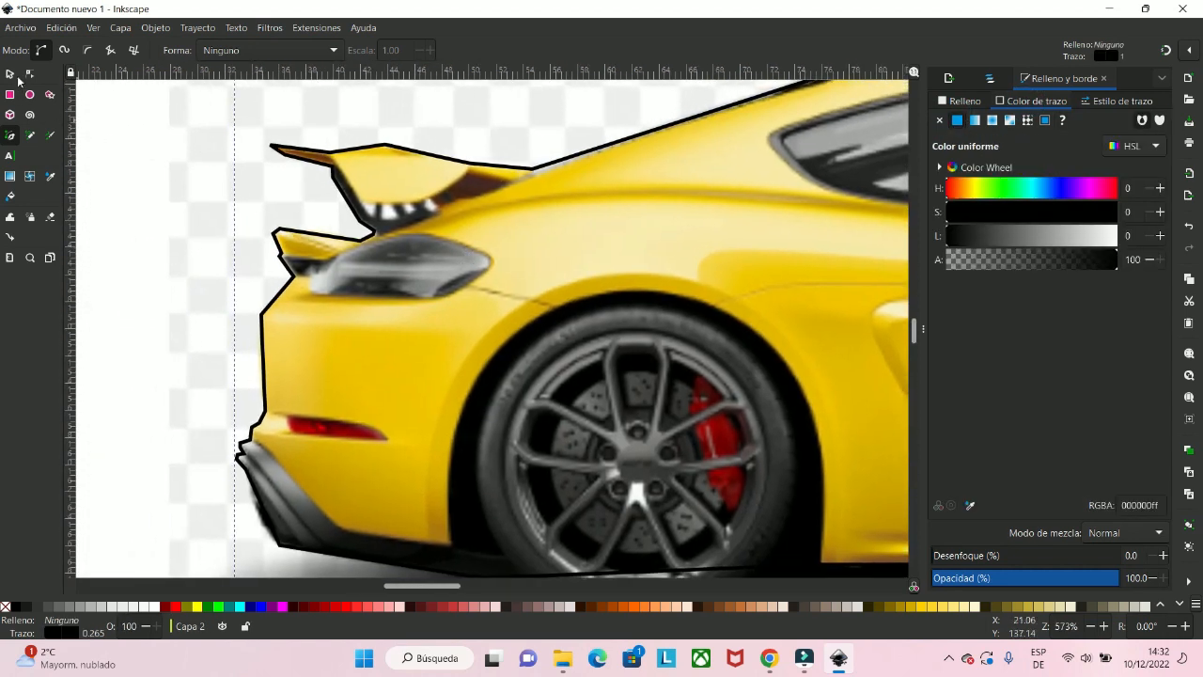
left_click(31, 74)
scroll(358, 400, "up", 2)
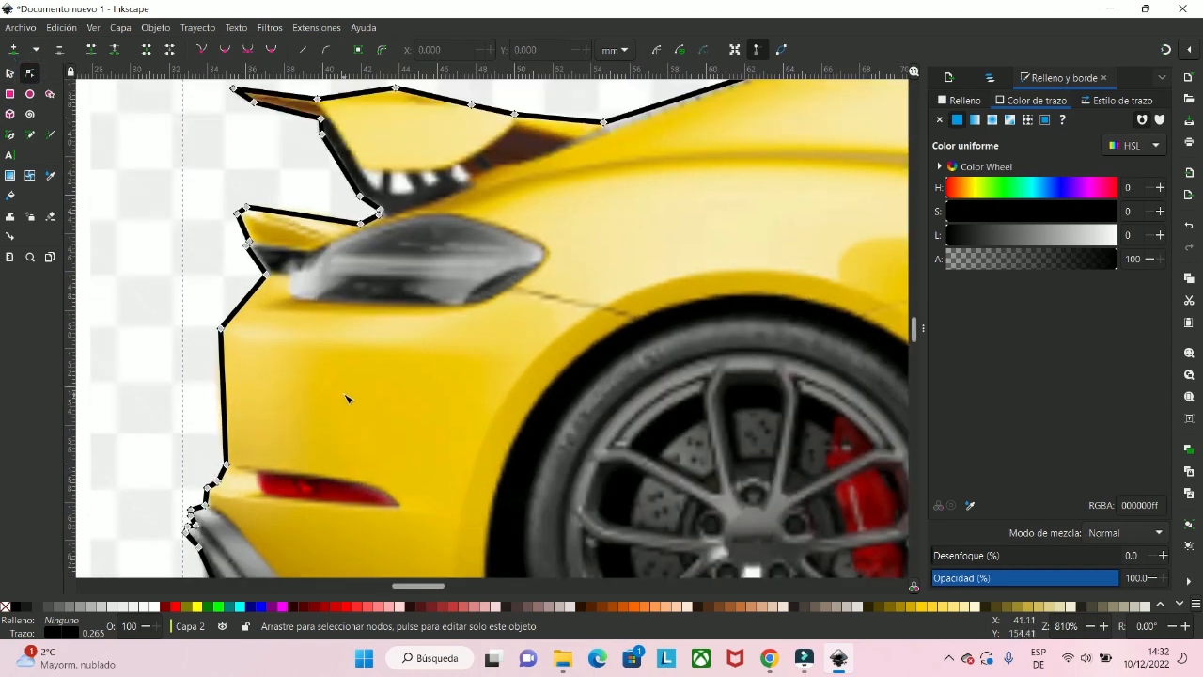
scroll(438, 236, "down", 3)
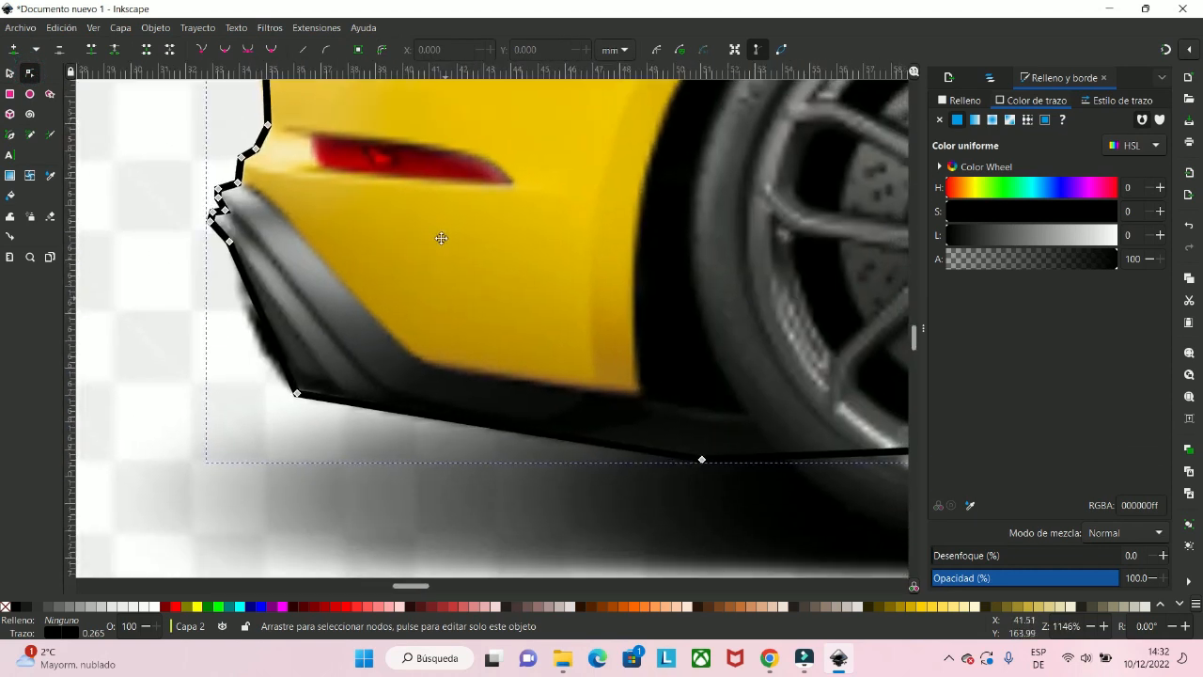
scroll(344, 247, "up", 1)
scroll(393, 260, "left", 3)
scroll(395, 273, "up", 1)
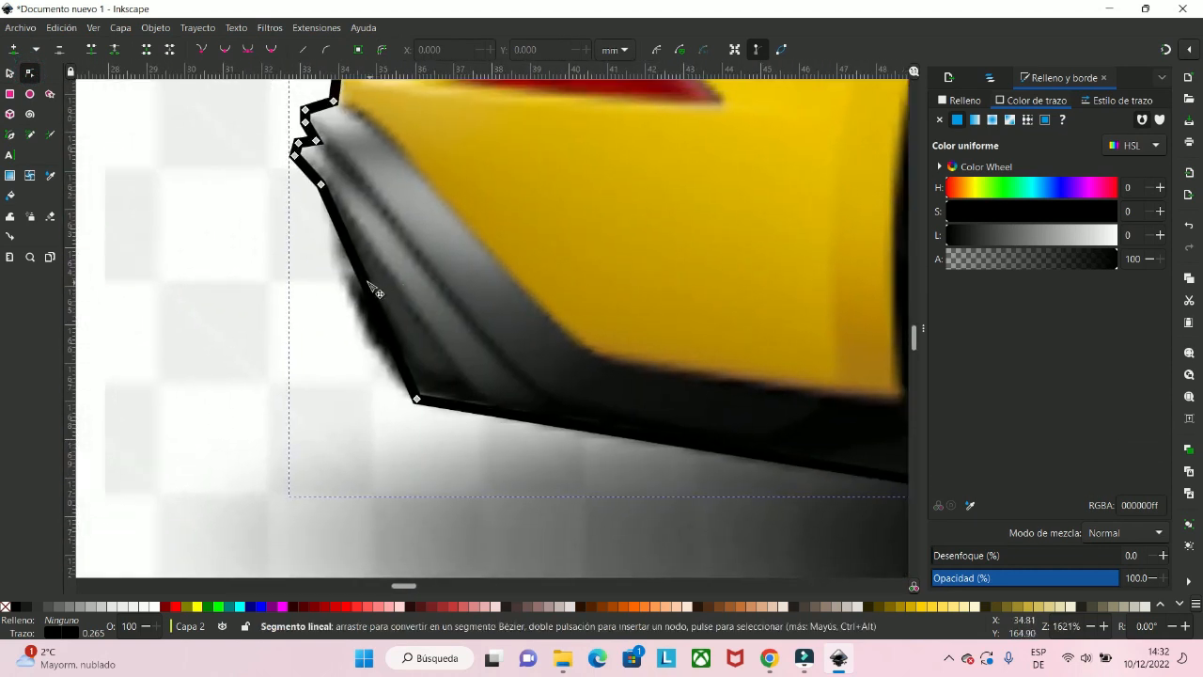
left_click_drag(357, 287, 350, 298)
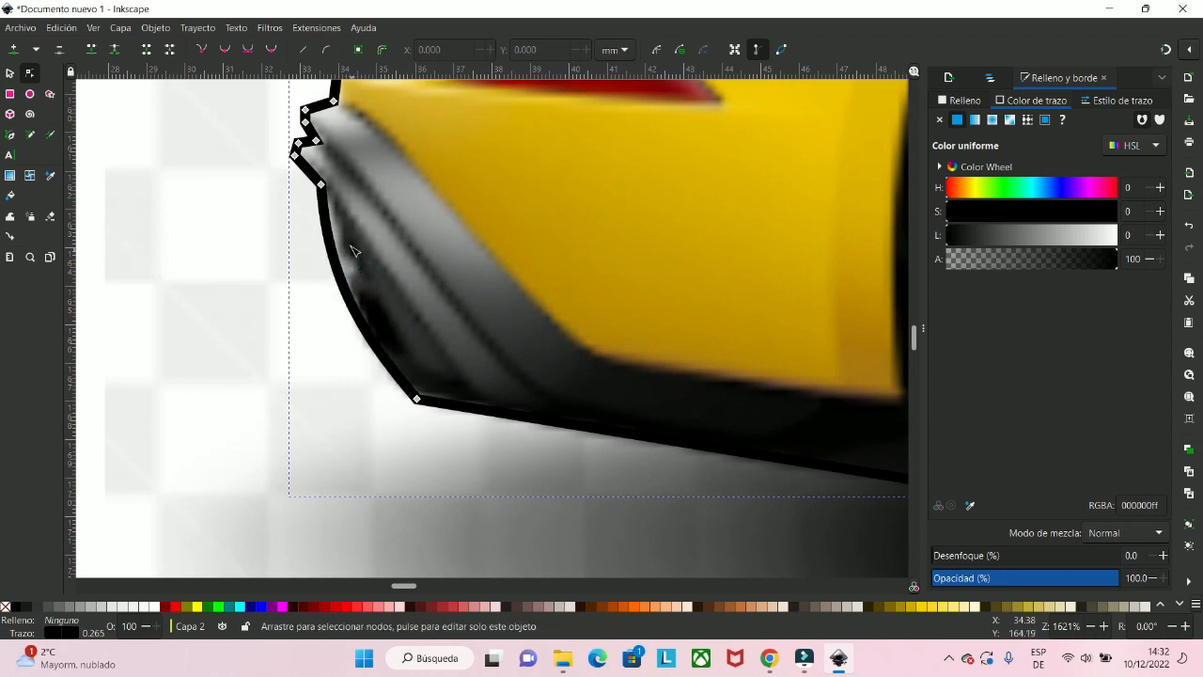
- Curve the outline segment above the taillight to match the small rear lip
scroll(351, 242, "up", 2)
left_click_drag(350, 171, 478, 392)
scroll(494, 342, "down", 1)
scroll(516, 301, "down", 3)
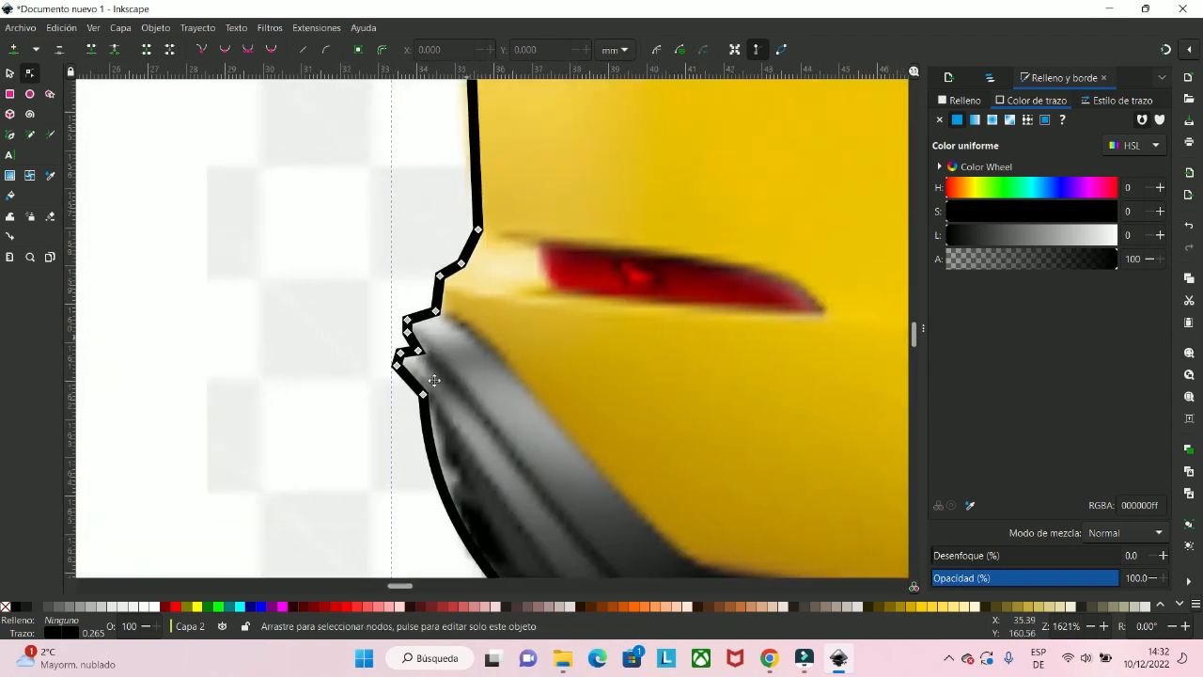
scroll(458, 260, "up", 2)
scroll(458, 260, "up", 2)
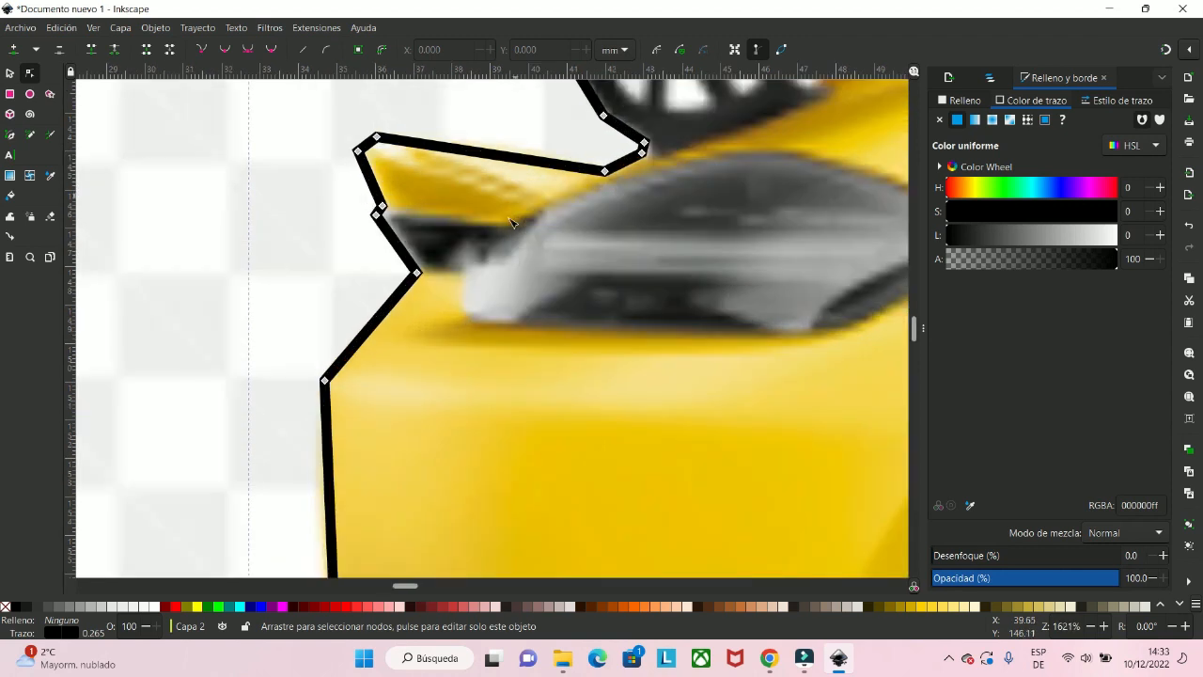
left_click_drag(408, 264, 413, 251)
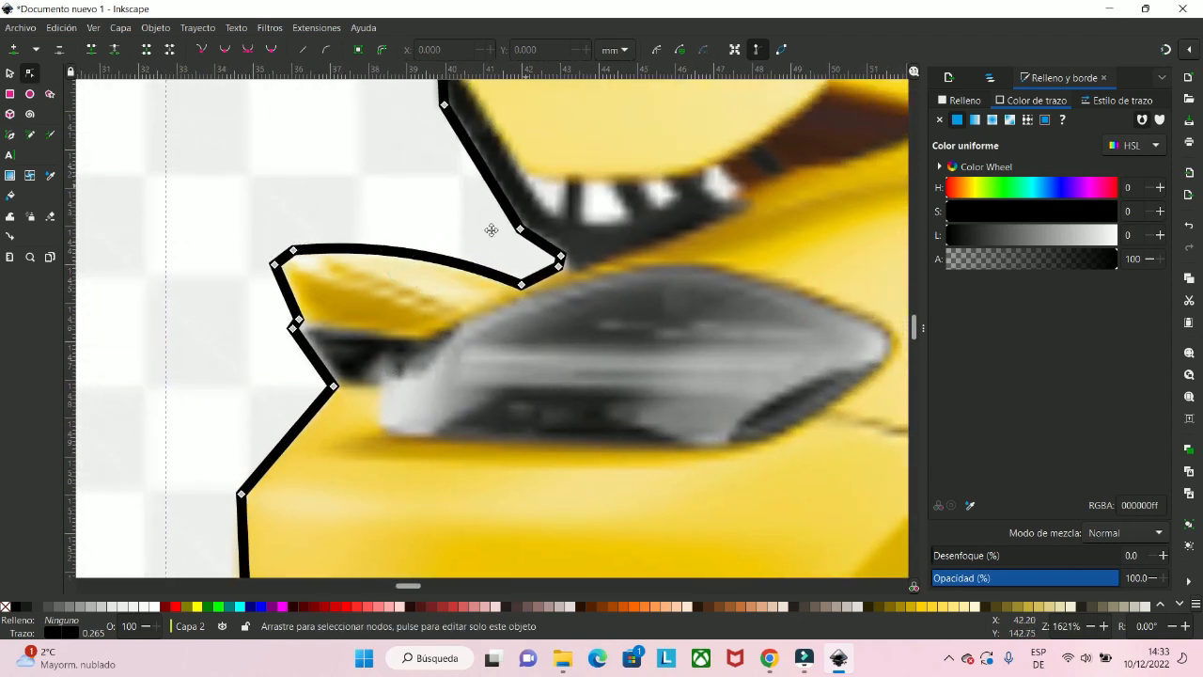
- Adjust the curve of the rear roofline segment between the spoiler and the roof
left_click_drag(491, 231, 334, 423)
scroll(369, 259, "down", 1)
scroll(379, 271, "down", 1)
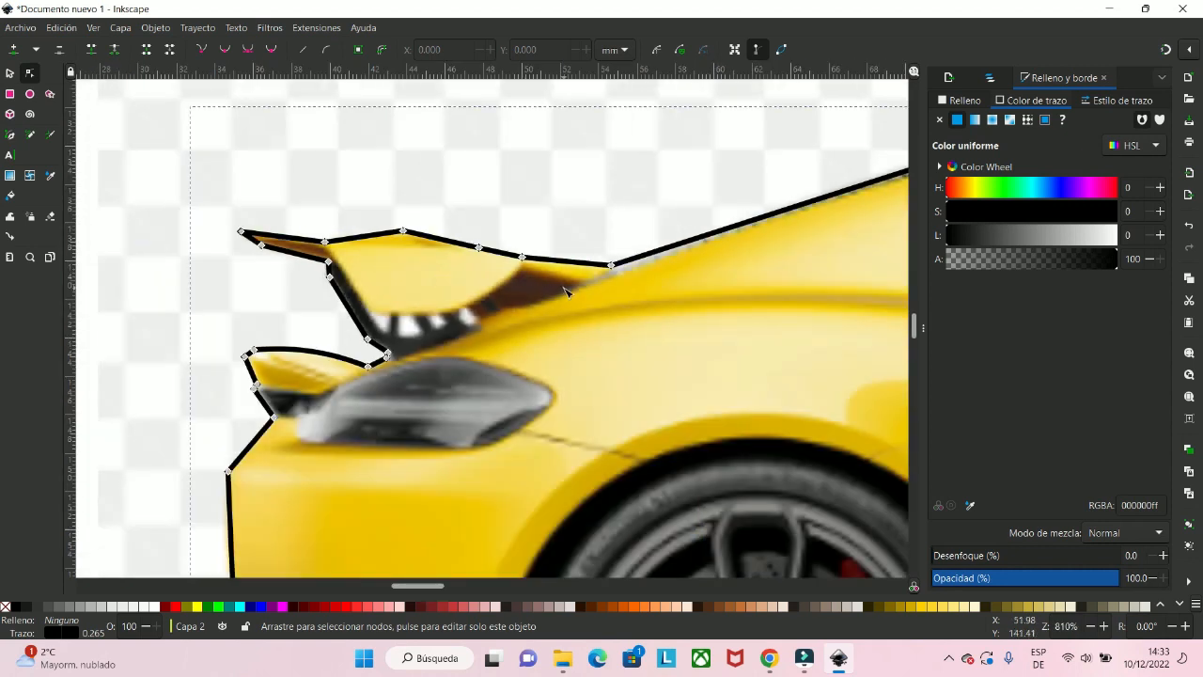
scroll(290, 349, "right", 4)
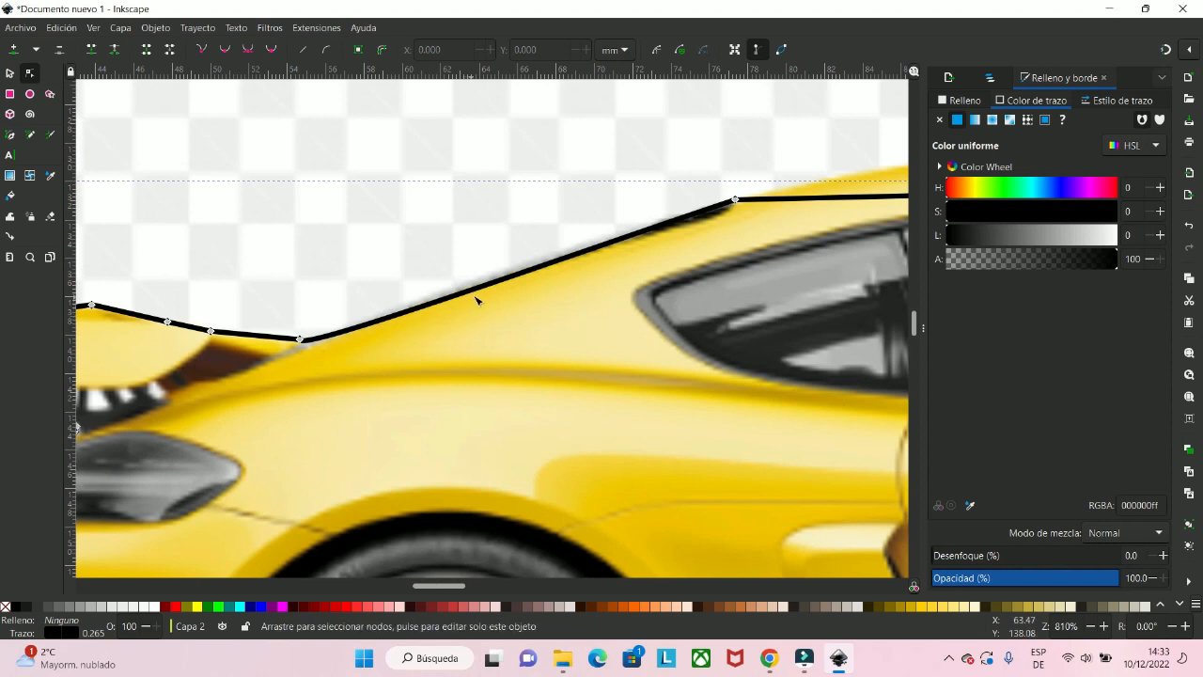
left_click(735, 199)
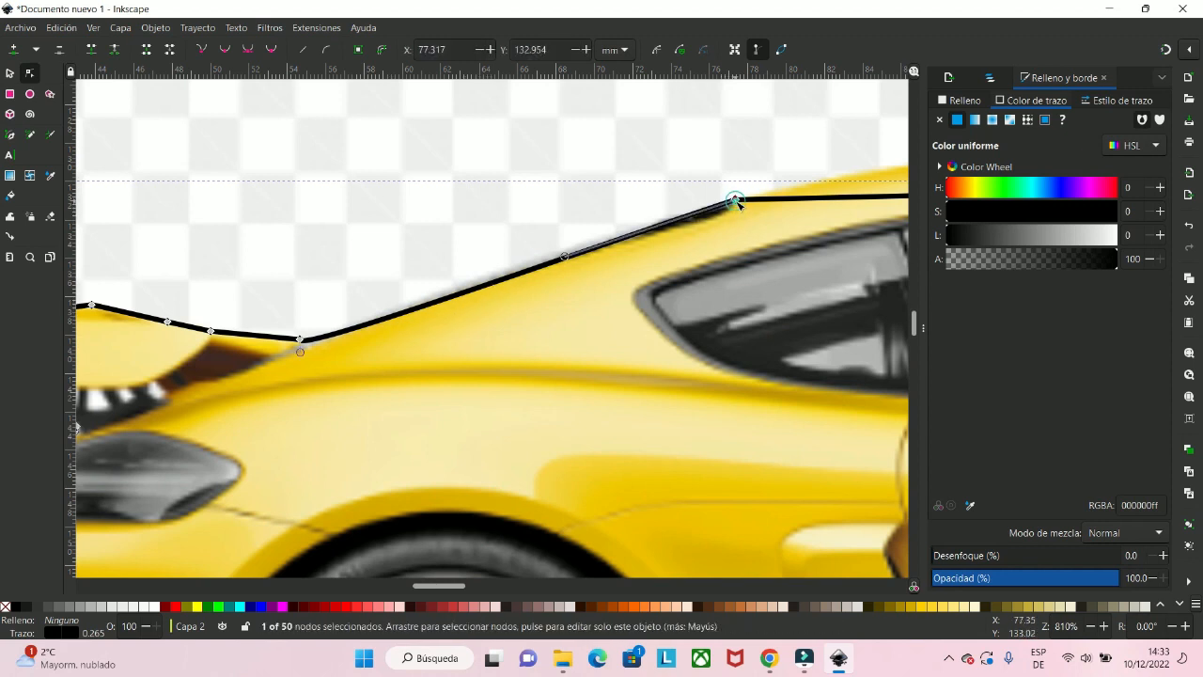
left_click_drag(563, 255, 585, 228)
- Curve the outline segments from the roof over the hood and headlight to the nose to follow the bodywork
scroll(664, 265, "down", 2)
scroll(546, 307, "right", 10)
scroll(534, 282, "up", 3)
scroll(691, 339, "down", 4)
scroll(752, 366, "up", 4)
left_click_drag(690, 349, 694, 333)
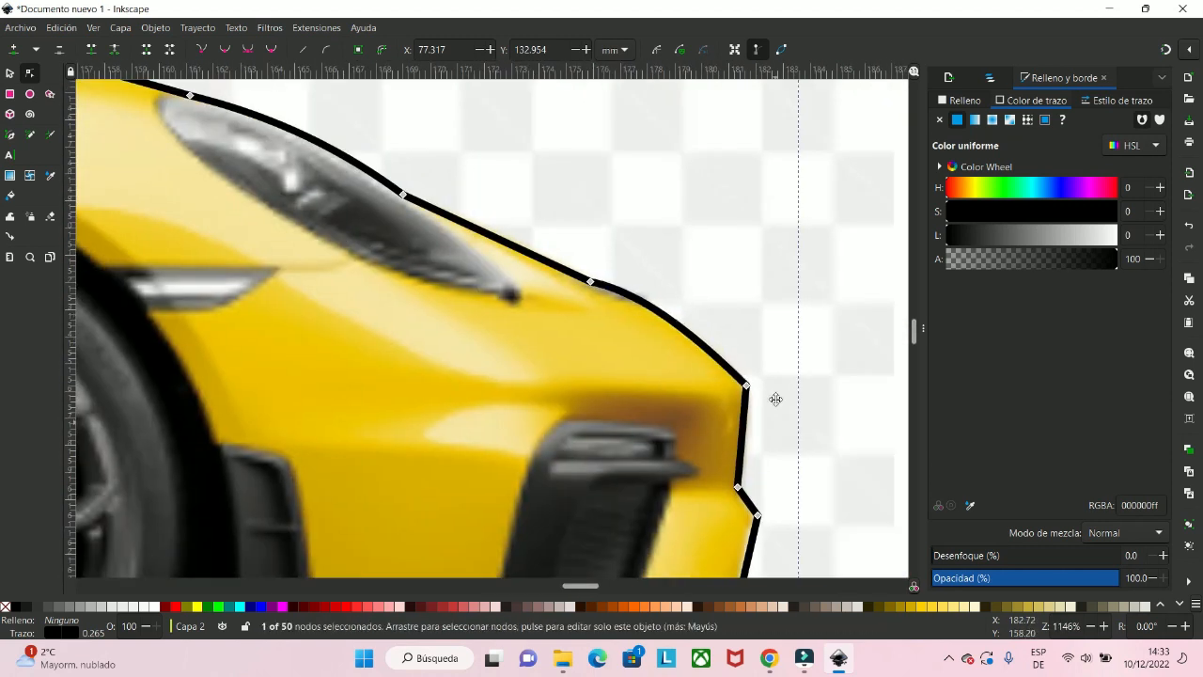
- Bend the straight segment across the front wheel upward and adjust its handles to follow the front wheel arch
scroll(752, 367, "down", 4)
scroll(523, 432, "up", 2)
left_click_drag(524, 431, 530, 160)
left_click(336, 430)
left_click_drag(464, 84, 325, 112)
scroll(376, 329, "down", 1)
scroll(526, 141, "up", 1)
left_click_drag(526, 140, 670, 122)
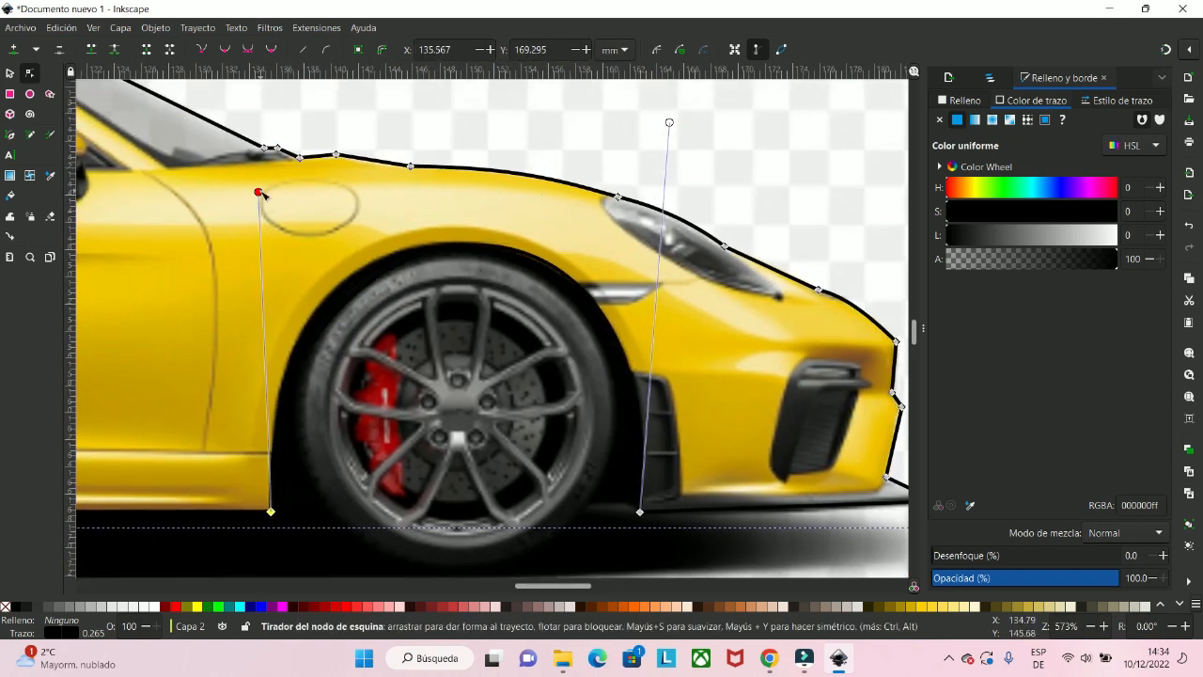
left_click_drag(261, 193, 232, 171)
- Bend the straight segment across the rear wheel upward and adjust both handles to follow the rear wheel arch
scroll(345, 433, "down", 5)
scroll(179, 449, "up", 5)
left_click_drag(433, 415, 385, 160)
scroll(528, 478, "down", 1)
left_click(341, 438)
left_click_drag(489, 183, 622, 175)
left_click_drag(296, 168, 252, 162)
scroll(430, 357, "down", 3)
scroll(432, 372, "up", 2)
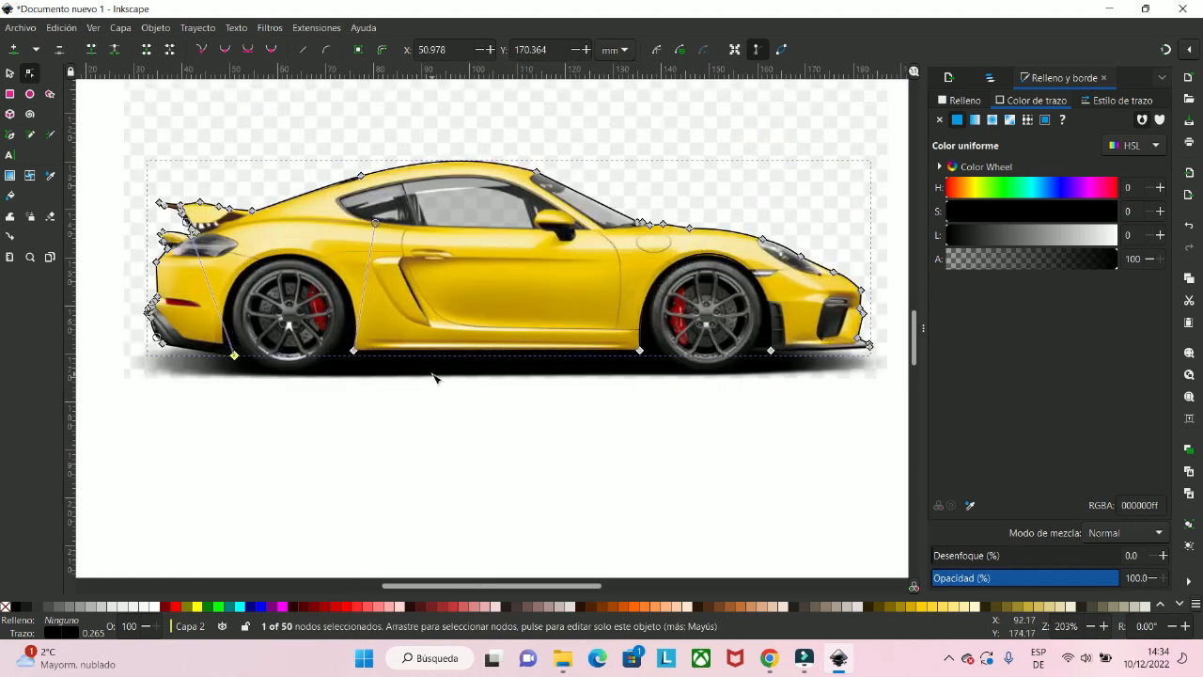
scroll(451, 303, "up", 2)
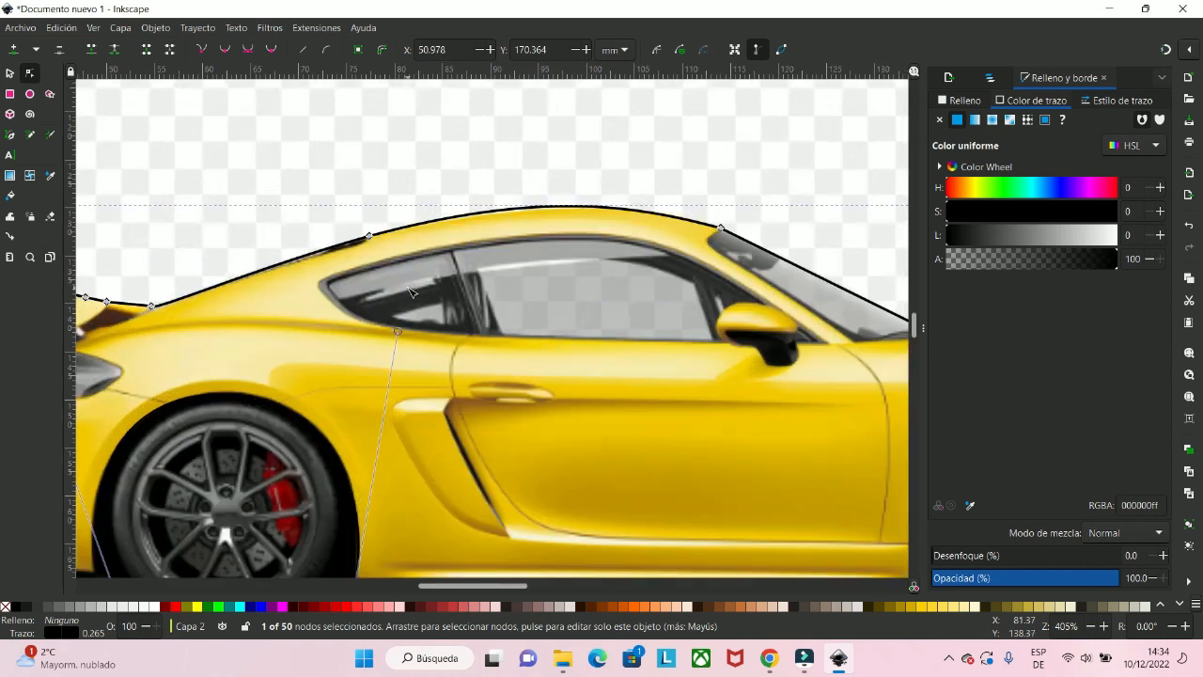
- Trace the side window glass as a closed path, following its frame from the rear corner over to the mirror and back
scroll(410, 324, "up", 1)
scroll(411, 325, "down", 3)
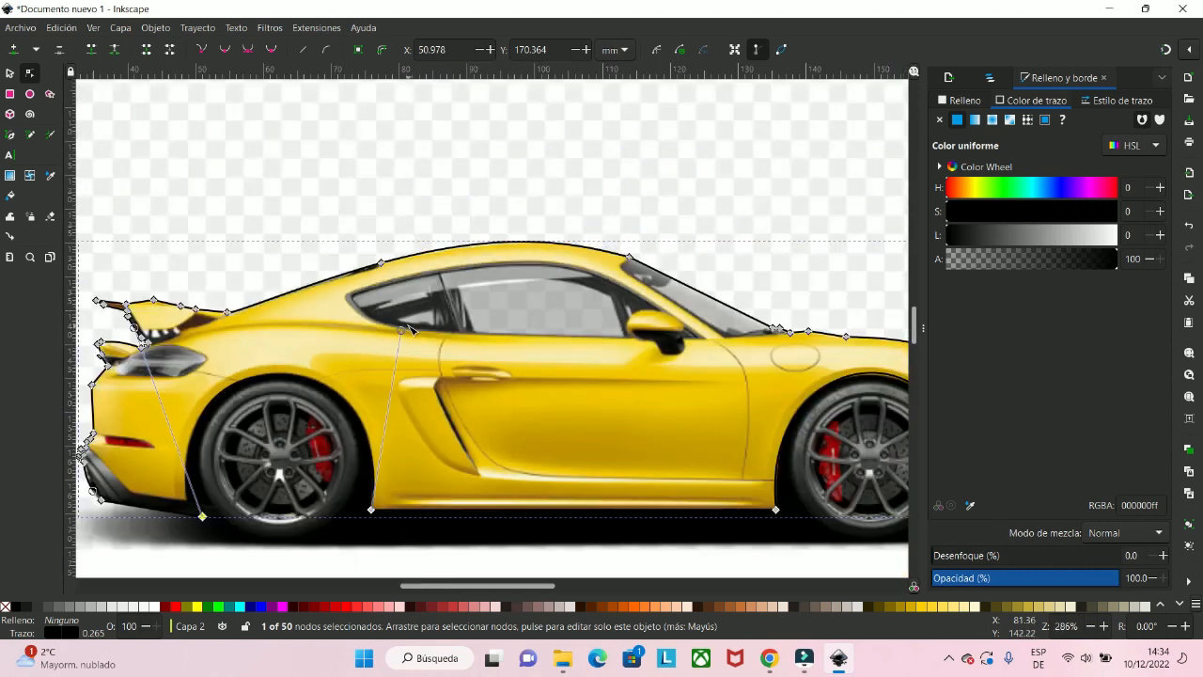
scroll(411, 301, "up", 3)
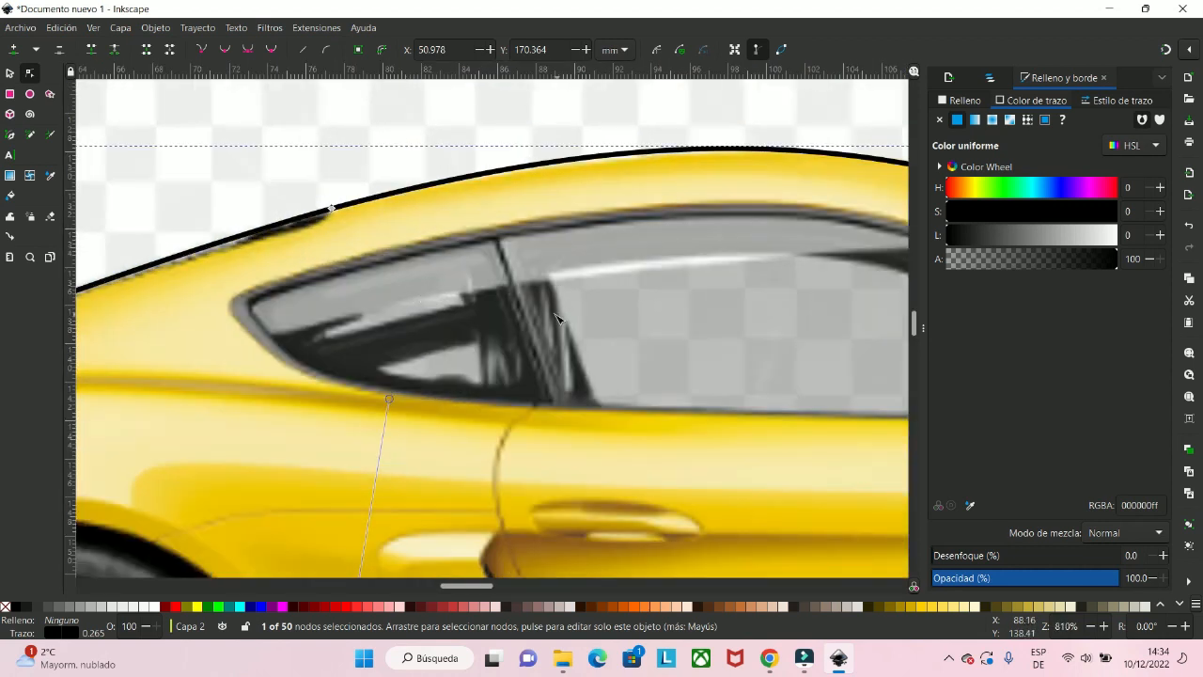
scroll(389, 297, "down", 3)
left_click(9, 134)
scroll(192, 315, "up", 2)
scroll(348, 247, "up", 1)
left_click(137, 291)
left_click(493, 216)
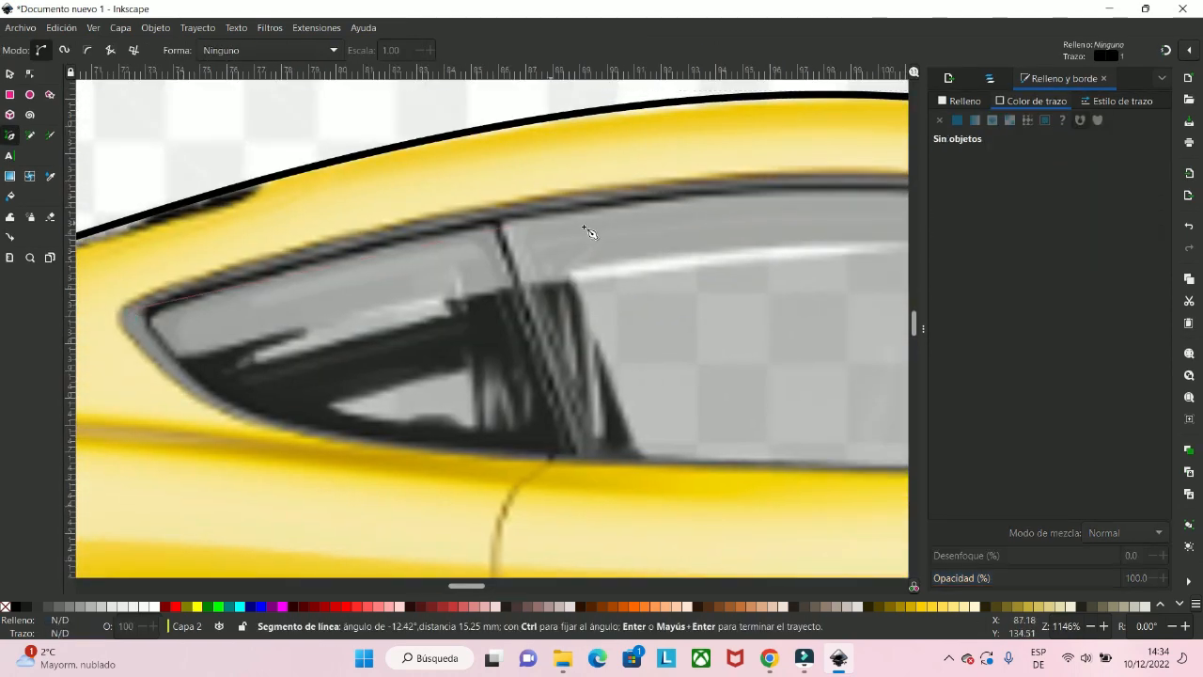
scroll(592, 231, "right", 10)
left_click(619, 356)
left_click(555, 359)
left_click(506, 404)
left_click(533, 469)
scroll(533, 469, "left", 10)
left_click(460, 441)
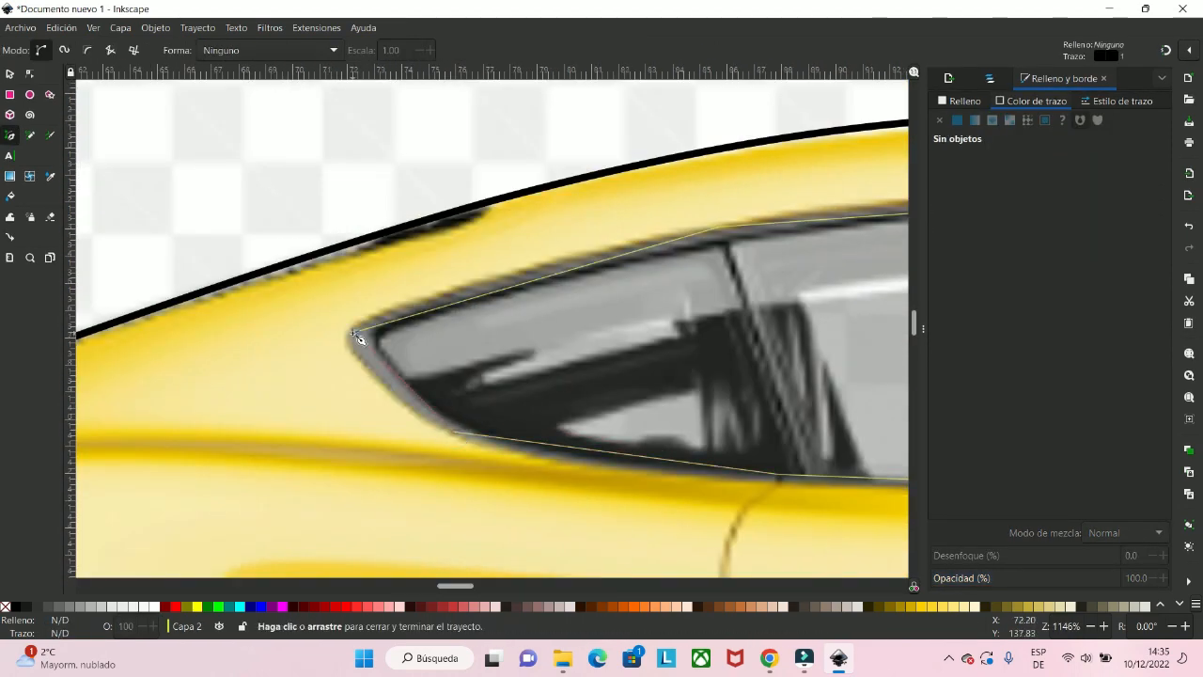
left_click(363, 341)
- Bend the straight segments of the side window path to follow the curved glass edge
left_click(30, 74)
left_click_drag(611, 464, 603, 455)
scroll(682, 414, "up", 1)
- Trace the door seam from the window's lower edge down, along the sill and up to the window's front corner
left_click(10, 135)
left_click(511, 217)
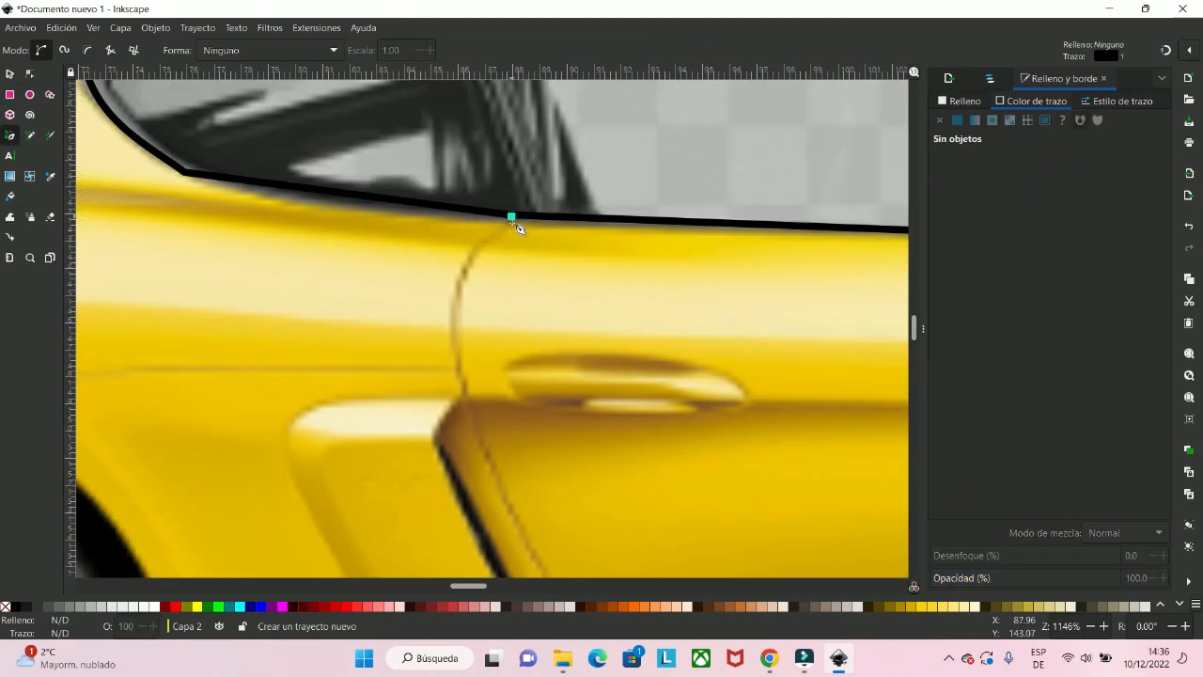
scroll(470, 376, "down", 5)
left_click(489, 380)
left_click(685, 537)
left_click(686, 216)
left_click(592, 139)
- Bend the door seam's segments and adjust their handles to match the rear, lower and front door edges
left_click(31, 73)
scroll(457, 206, "up", 2)
left_click_drag(455, 208, 417, 203)
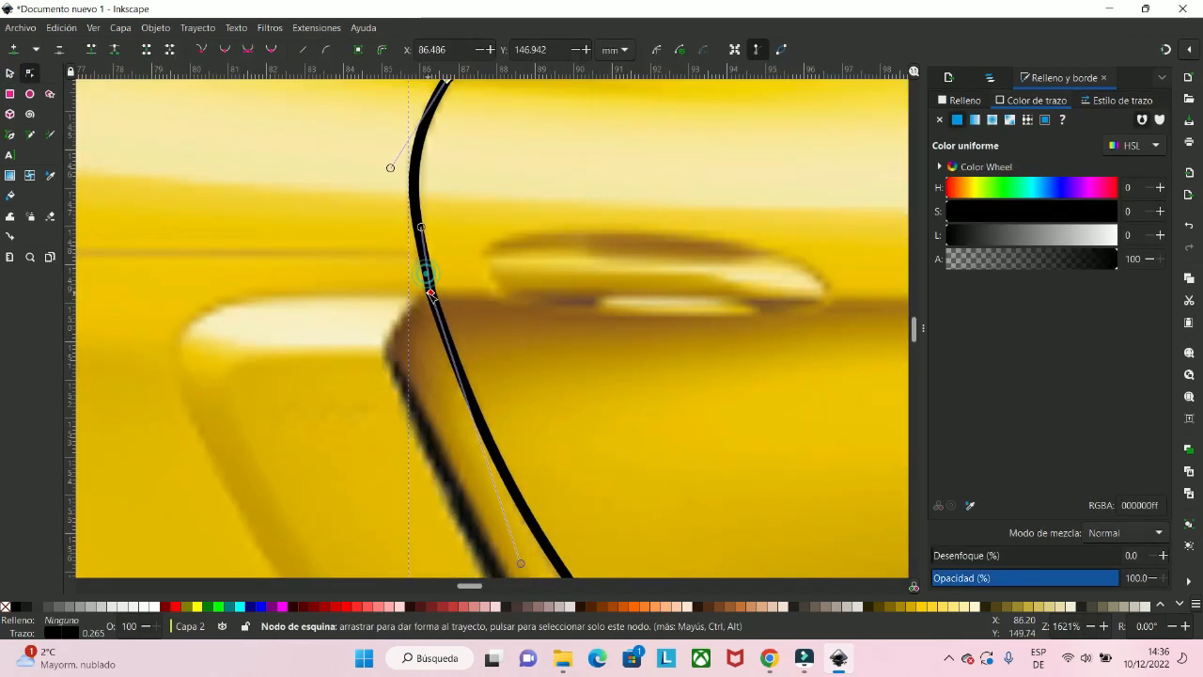
scroll(470, 329, "down", 8)
left_click_drag(529, 336, 525, 352)
scroll(565, 357, "down", 2)
scroll(603, 367, "right", 8)
scroll(603, 367, "up", 8)
left_click_drag(583, 306, 602, 276)
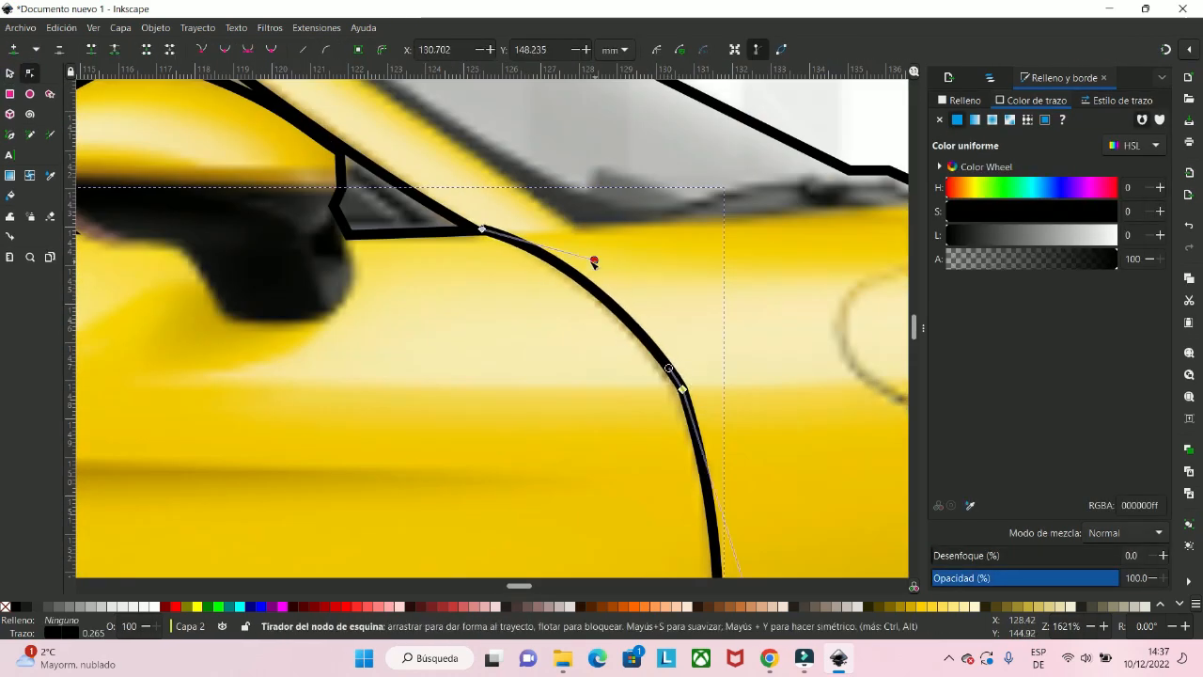
- Trace the outline of the side mirror housing
scroll(565, 301, "down", 5)
left_click(9, 135)
scroll(452, 169, "up", 4)
left_click(427, 199)
left_click(390, 226)
left_click(389, 243)
- Trace the windshield's inner edge up to the roofline and bend its upper corner to follow the glass
scroll(469, 272, "right", 8)
left_click(368, 340)
left_click(564, 309)
left_click(590, 298)
left_click(30, 73)
left_click_drag(553, 335, 549, 336)
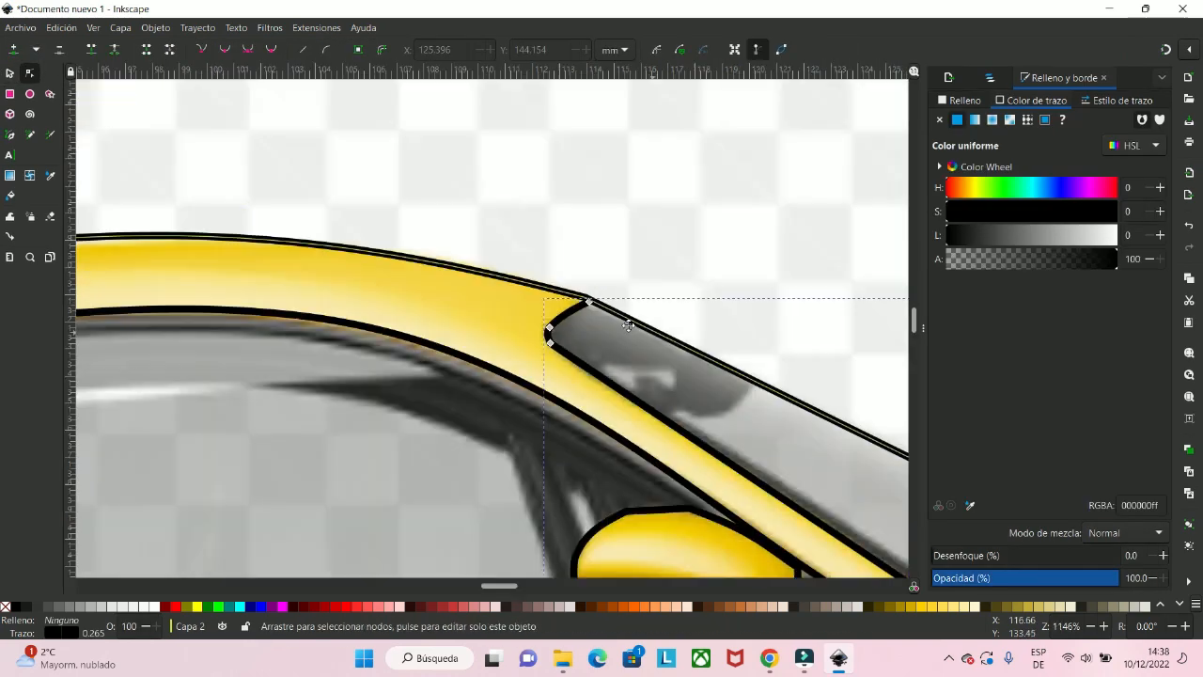
- Trace the headlight as a closed shape and curve its segments to follow the lens
left_click(9, 135)
scroll(434, 272, "down", 5)
scroll(435, 273, "up", 6)
left_click(451, 349)
left_click(30, 73)
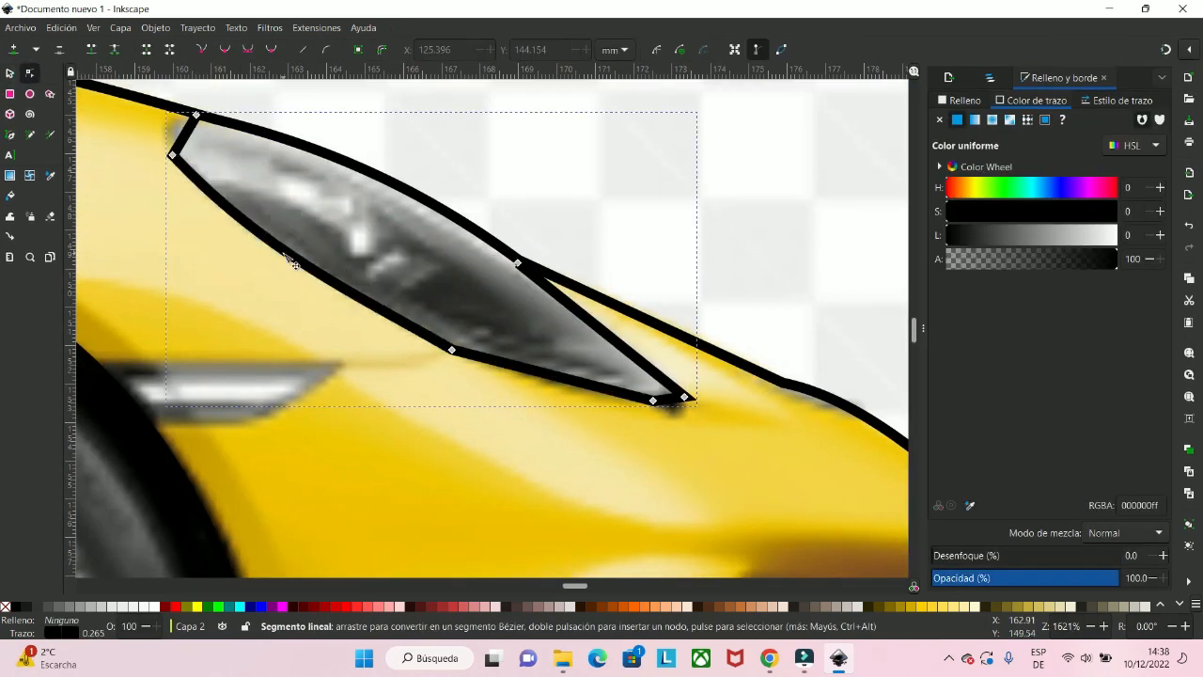
left_click_drag(185, 135, 167, 122)
- Trace the small marker light ahead of the front wheel and bend the bumper crease line above the air intake
left_click(10, 135)
scroll(680, 408, "down", 2)
left_click(442, 302)
left_click(565, 299)
left_click(516, 332)
left_click(443, 302)
left_click(30, 73)
left_click_drag(512, 296, 502, 304)
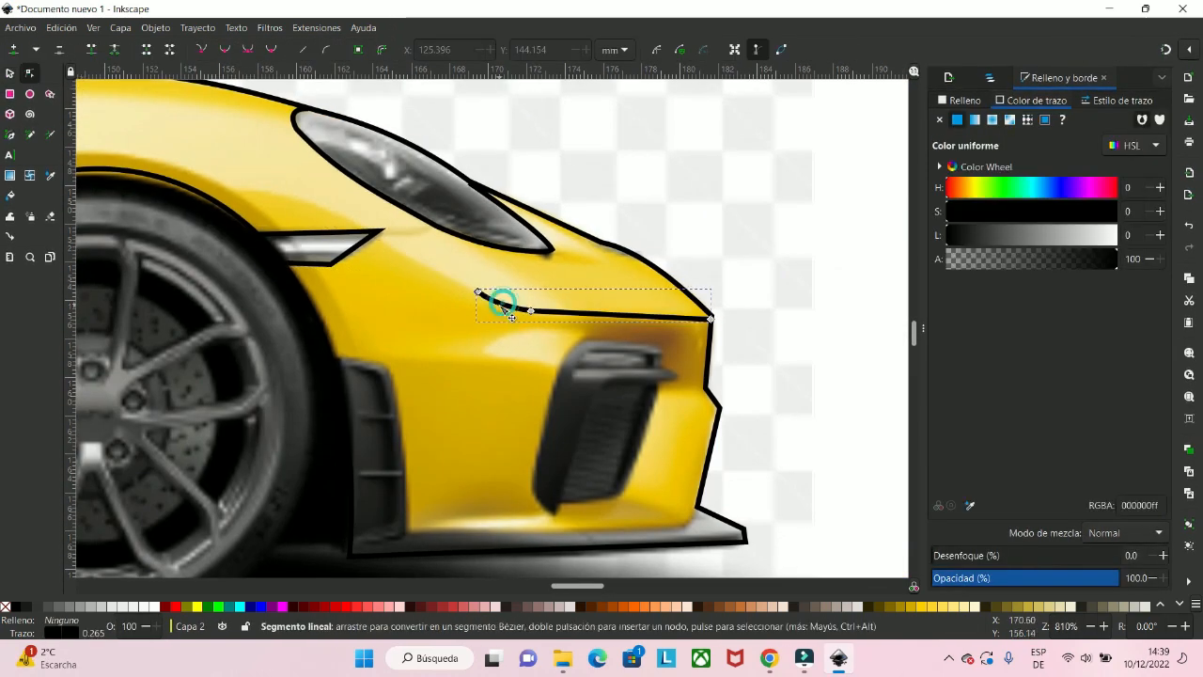
- Trace the front bumper's dark air intake as a closed shape and round its corners on the wheel side
left_click(9, 134)
left_click(681, 298)
left_click(646, 447)
left_click(566, 454)
left_click(682, 295)
scroll(696, 420, "up", 1)
left_click(30, 73)
left_click_drag(551, 257, 547, 251)
left_click_drag(505, 460, 501, 463)
- Trace the bumper edge along the front vent and splitter, and bend it to follow the bodywork
left_click(9, 135)
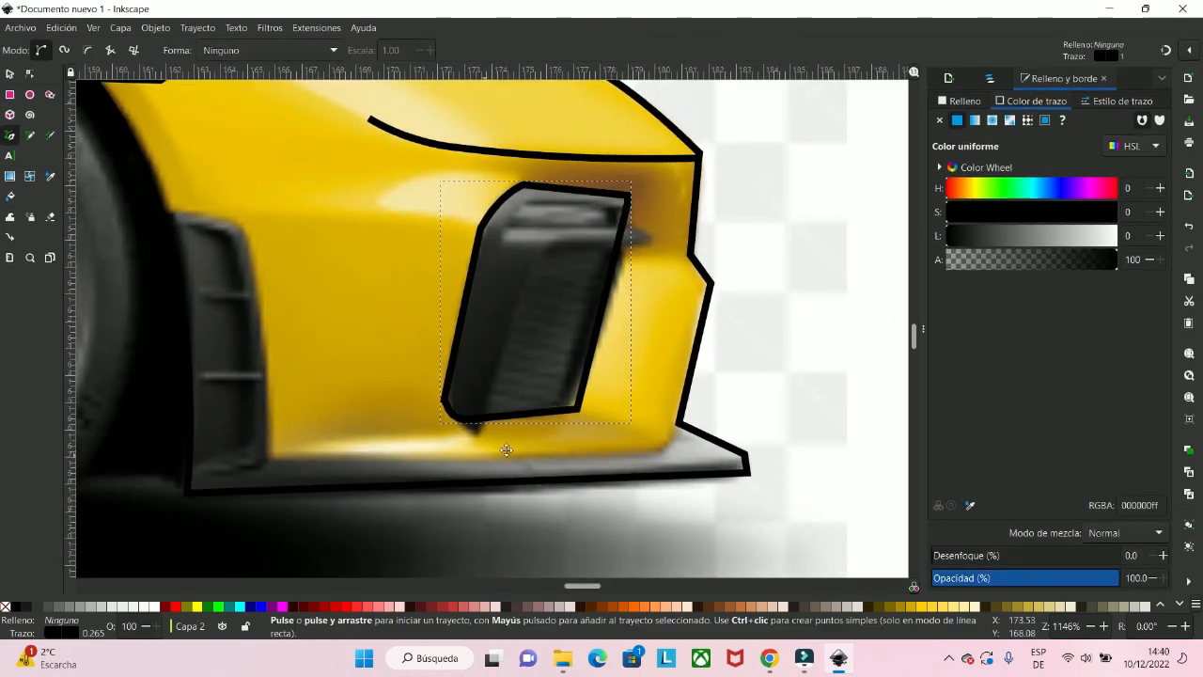
left_click(413, 442)
left_click(30, 73)
left_click_drag(572, 393, 572, 390)
- Trace the side air intake between the rear wheel and the door, and bend its segments to shape
scroll(571, 394, "down", 3)
scroll(414, 279, "down", 2)
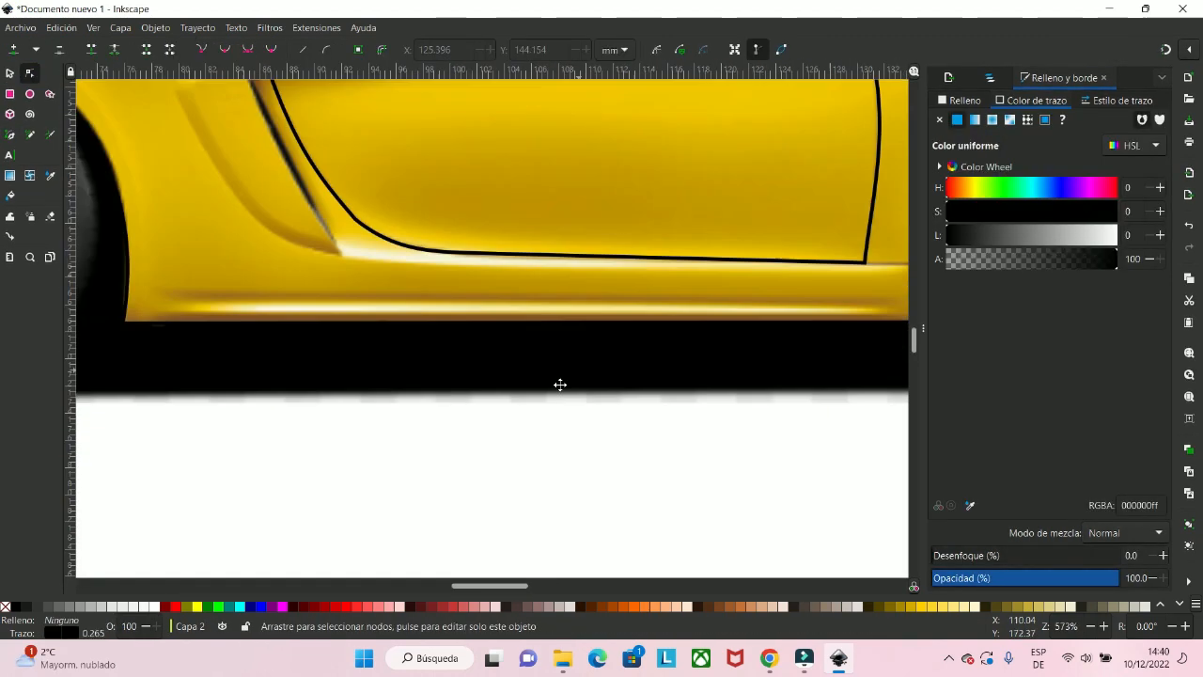
left_click(9, 134)
left_click(364, 380)
left_click(282, 349)
left_click(30, 74)
left_click_drag(322, 364, 323, 369)
- Hide the photo layer Capa 1 to examine the line drawing, and show it again
scroll(325, 371, "down", 3)
left_click(990, 78)
left_click(1142, 309)
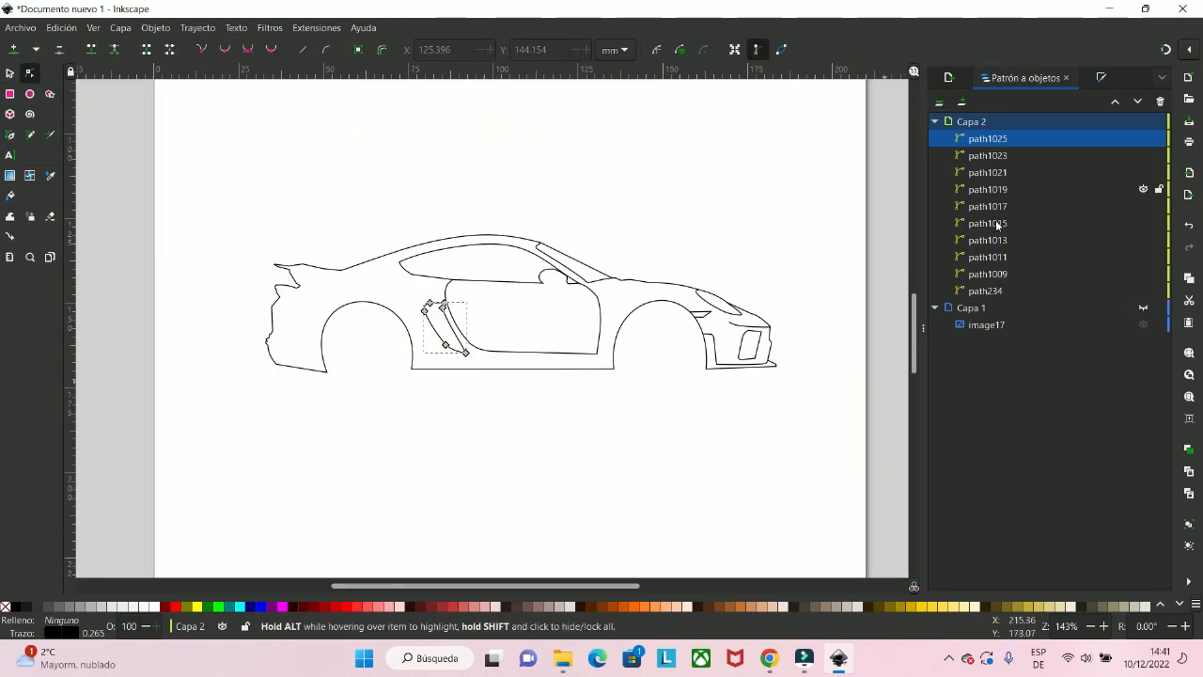
left_click(1142, 309)
- Trace the taillight as a closed shape and connect it to the rear body outline with a short line
scroll(376, 310, "up", 5)
left_click(9, 135)
left_click(439, 299)
left_click(439, 299)
left_click(30, 73)
scroll(241, 330, "up", 2)
left_click(9, 134)
left_click(227, 383)
double_click(267, 384)
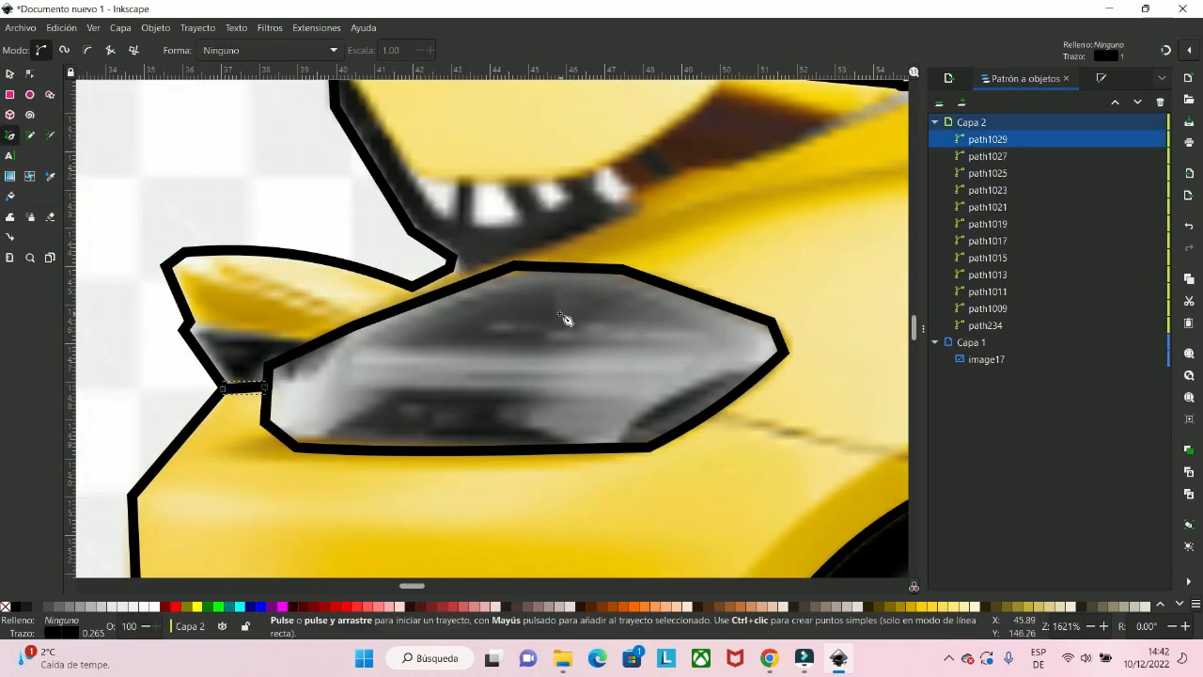
- Trace the body edge beneath the rear spoiler and the spoiler's inner lower edge, and adjust the curve
left_click(349, 304)
double_click(815, 128)
left_click(561, 279)
left_click(434, 258)
left_click(297, 339)
left_click(30, 73)
left_click_drag(631, 381, 637, 391)
- Trace the upper edge of the dark rear diffuser and bend its segment to follow the bumper
left_click(10, 134)
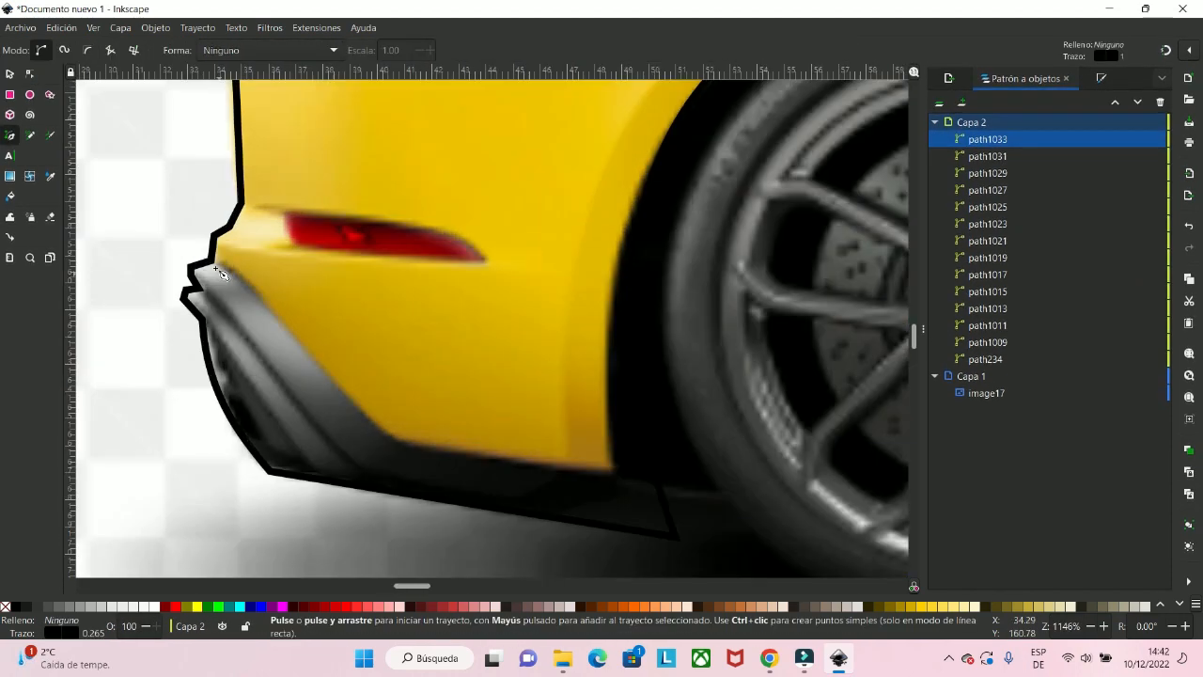
left_click(30, 74)
left_click_drag(339, 269, 344, 264)
scroll(327, 239, "up", 3)
- Hide Capa 1 briefly to review the traced rear details, and restore its visibility
scroll(326, 238, "down", 8)
left_click(1141, 409)
left_click(1142, 410)
- Trace the door handle's outline and add a second path along its upper edge
scroll(470, 320, "up", 9)
left_click(9, 135)
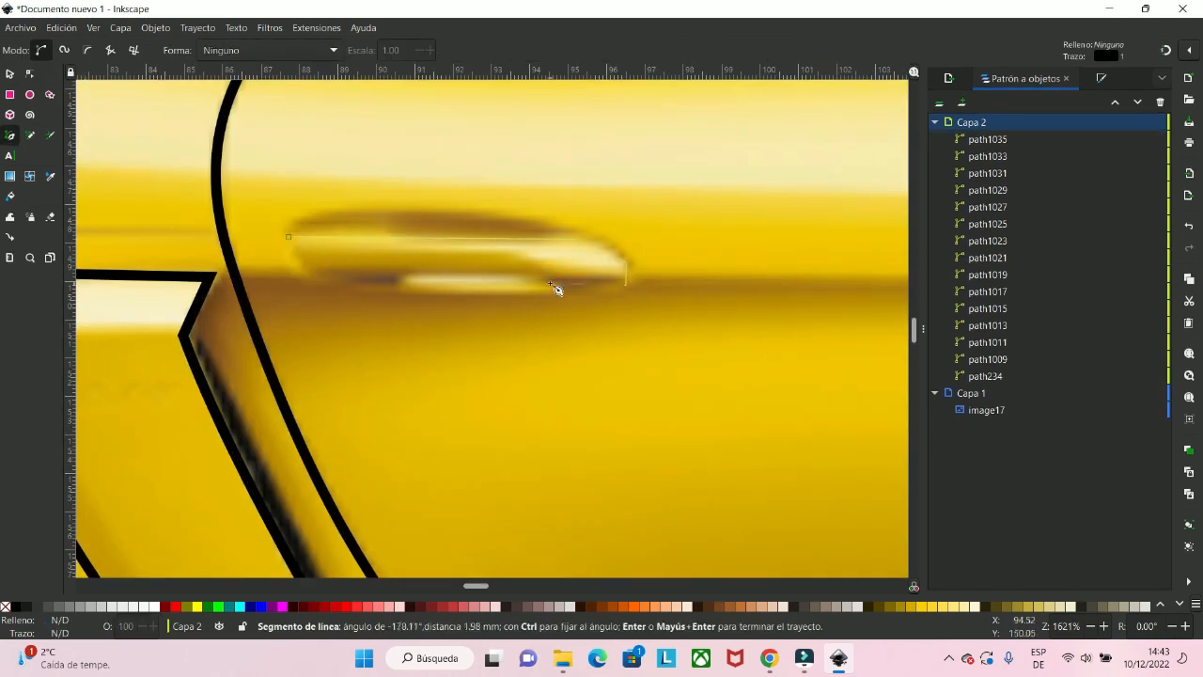
left_click(30, 74)
left_click(10, 135)
left_click(293, 232)
left_click(333, 211)
left_click(529, 210)
double_click(574, 235)
- Draw the door crease from below the mirror back to the handle with a 0.065 mm stroke
scroll(352, 204, "down", 2)
left_click(645, 220)
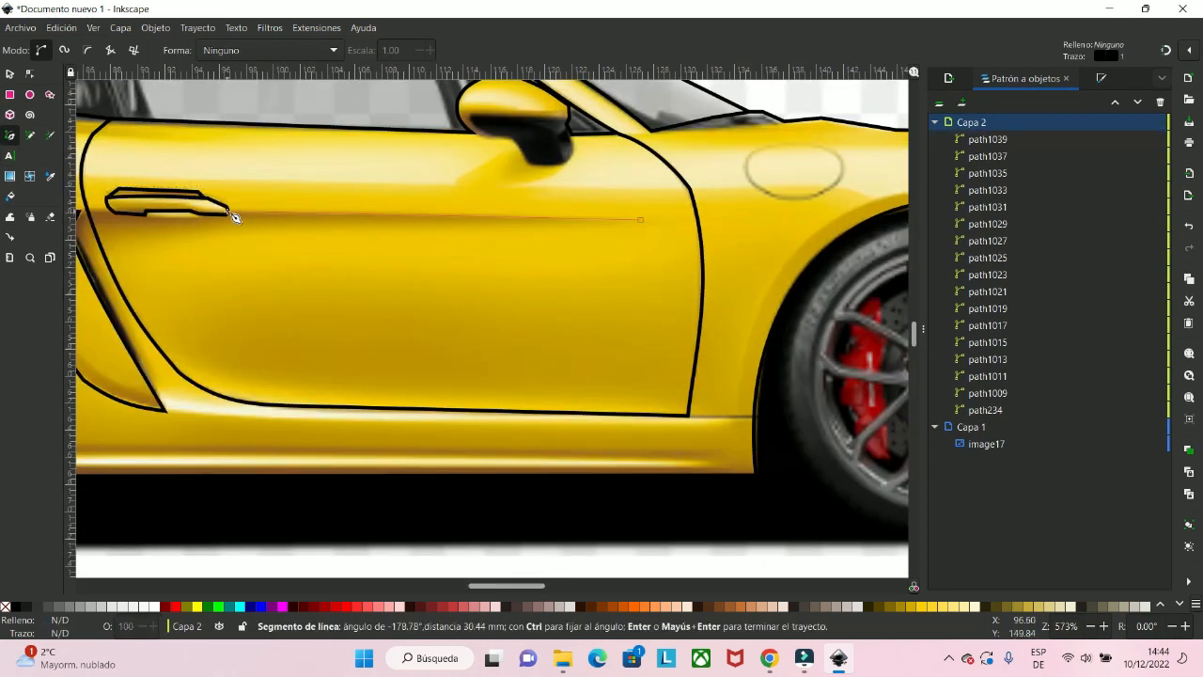
double_click(234, 217)
left_click(1102, 78)
scroll(461, 238, "up", 3)
scroll(228, 168, "down", 6)
left_click(10, 73)
- Draw an ellipse with radii of about 2.97 and 1.85 mm and move it onto the front fender's fuel cap
scroll(570, 366, "up", 2)
left_click(30, 94)
left_click_drag(349, 228, 464, 300)
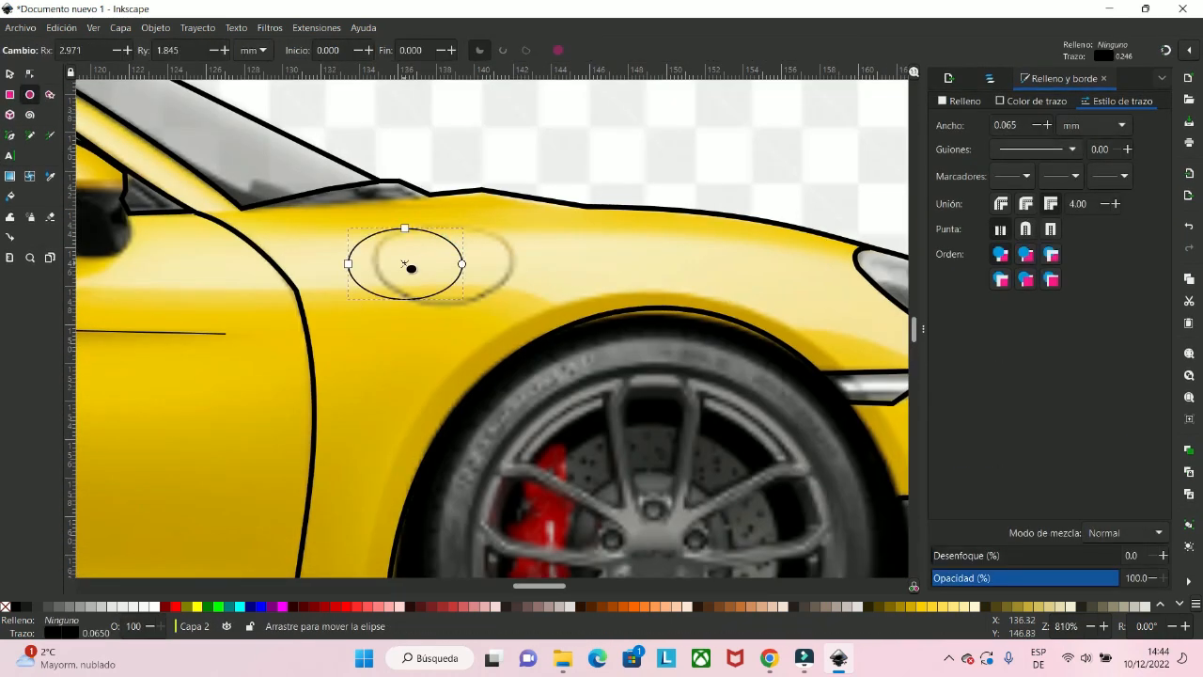
left_click_drag(407, 264, 445, 261)
- Switch the photo layer's visibility off and on to check the traced lines
left_click(990, 78)
left_click(1143, 138)
left_click(1144, 138)
- Trace the thin crease running from the door's rear edge to the rear wheel arch
left_click(9, 135)
scroll(347, 337, "up", 5)
left_click(634, 286)
double_click(290, 314)
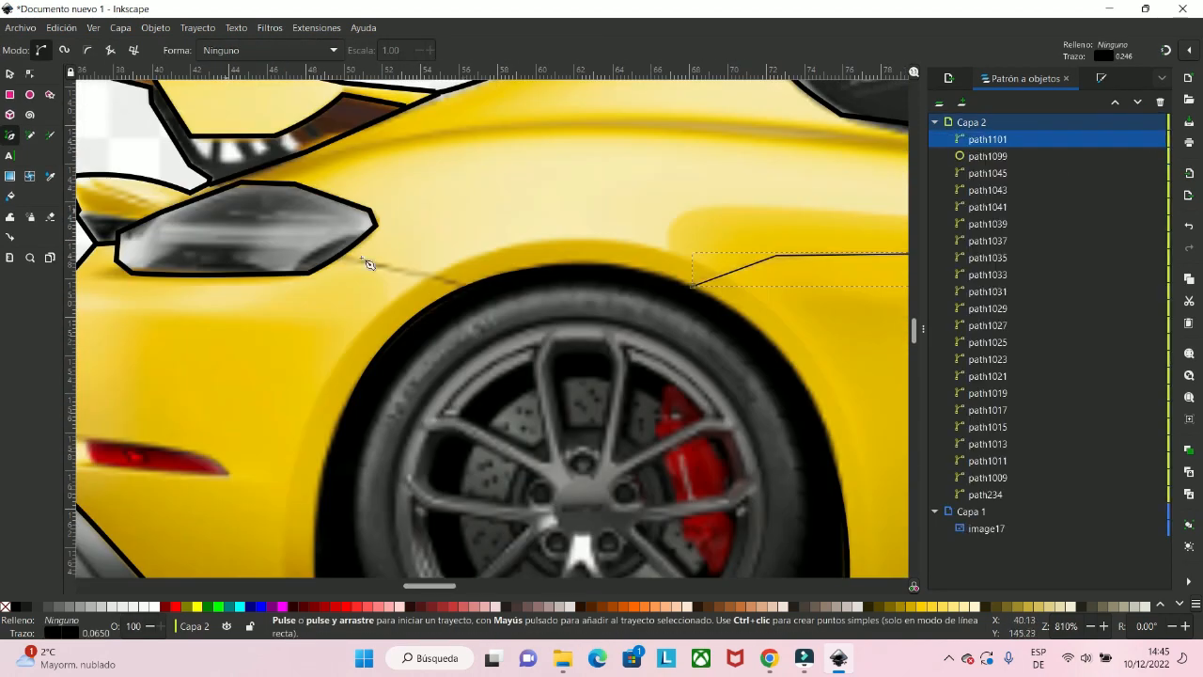
- Trace the seam from the taillight to the rear wheel arch and the curved shoulder line above it
left_click(367, 261)
left_click(589, 271)
left_click(214, 339)
scroll(350, 235, "down", 5)
left_click(30, 73)
- Trace the red rear bumper reflector and the short line joining it to the body's rear edge
left_click(9, 134)
scroll(288, 348, "up", 6)
left_click(220, 228)
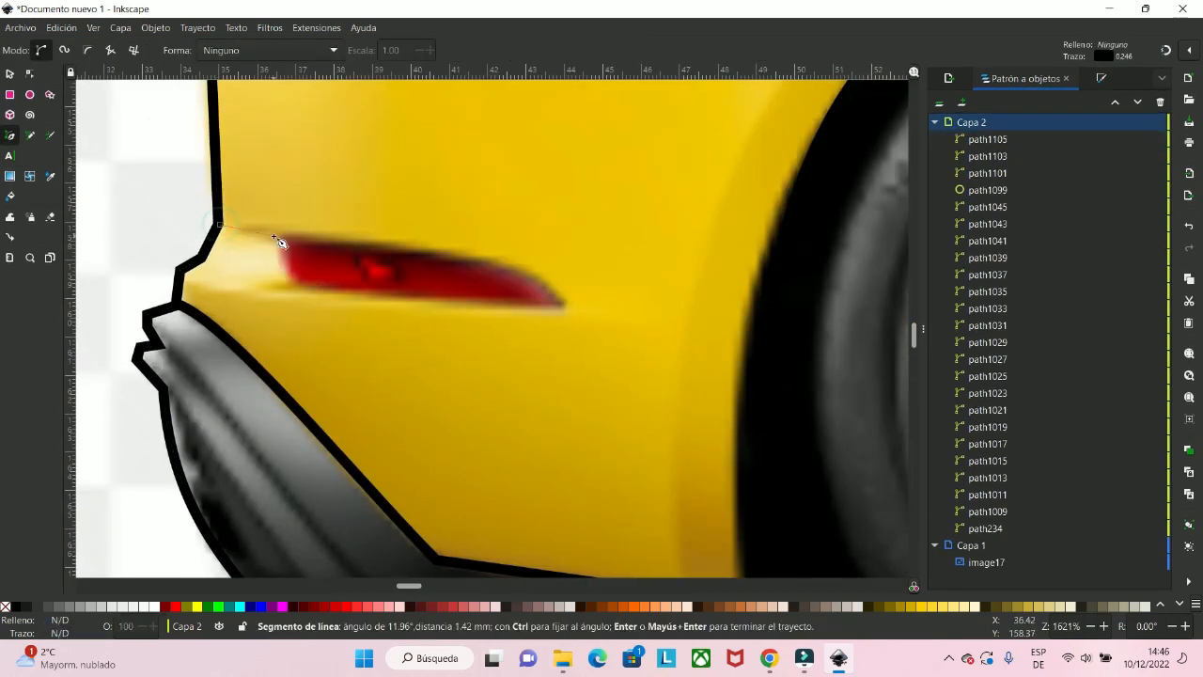
left_click(282, 241)
scroll(273, 301, "down", 5)
left_click(30, 73)
- Collapse Capa 2 and hide Capa 1 to inspect the line drawing without the photo
left_click(935, 122)
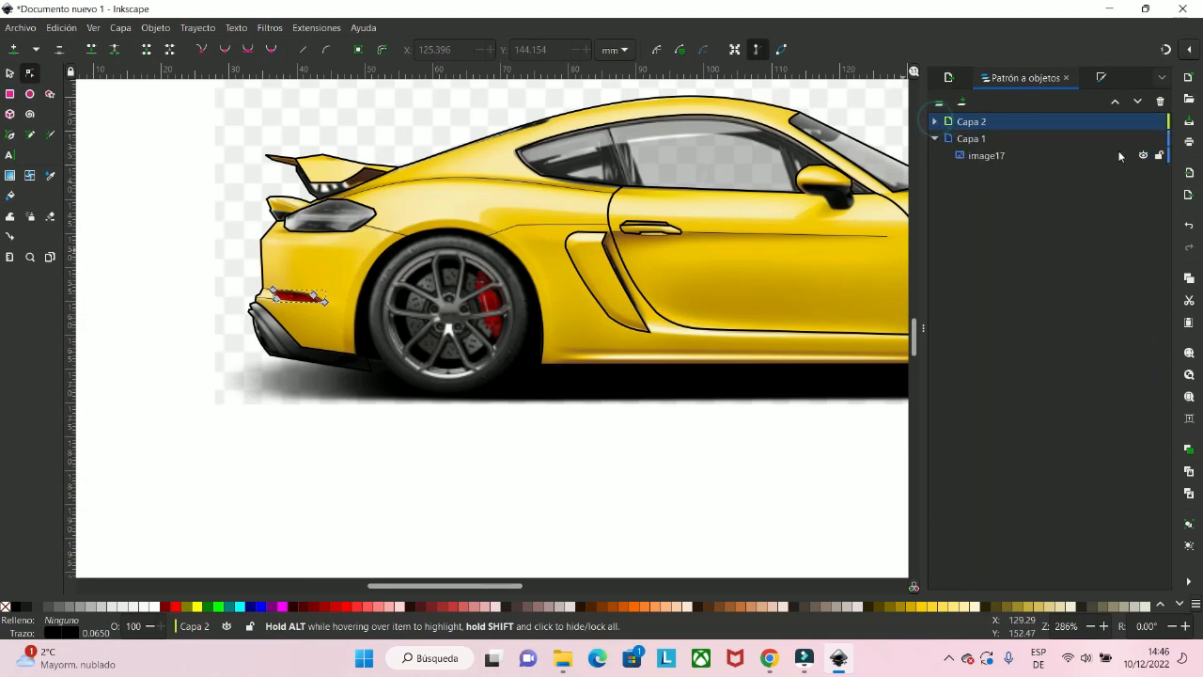
left_click(1143, 138)
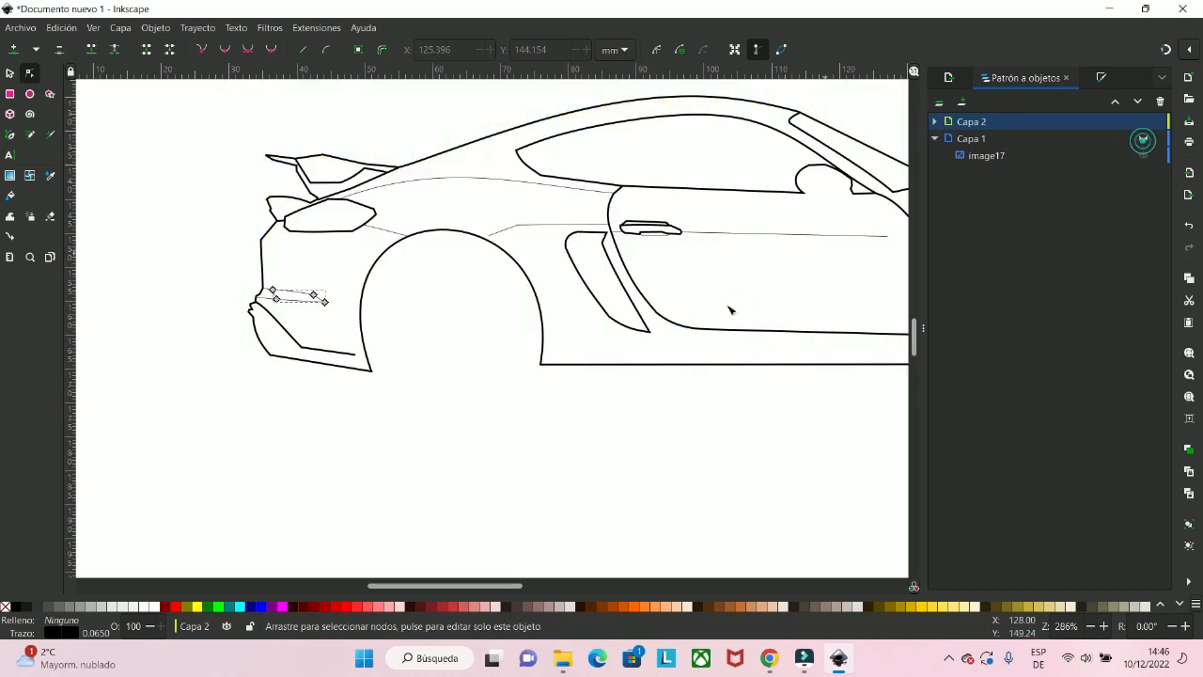
scroll(723, 310, "down", 2)
scroll(716, 336, "up", 2)
scroll(650, 266, "up", 4)
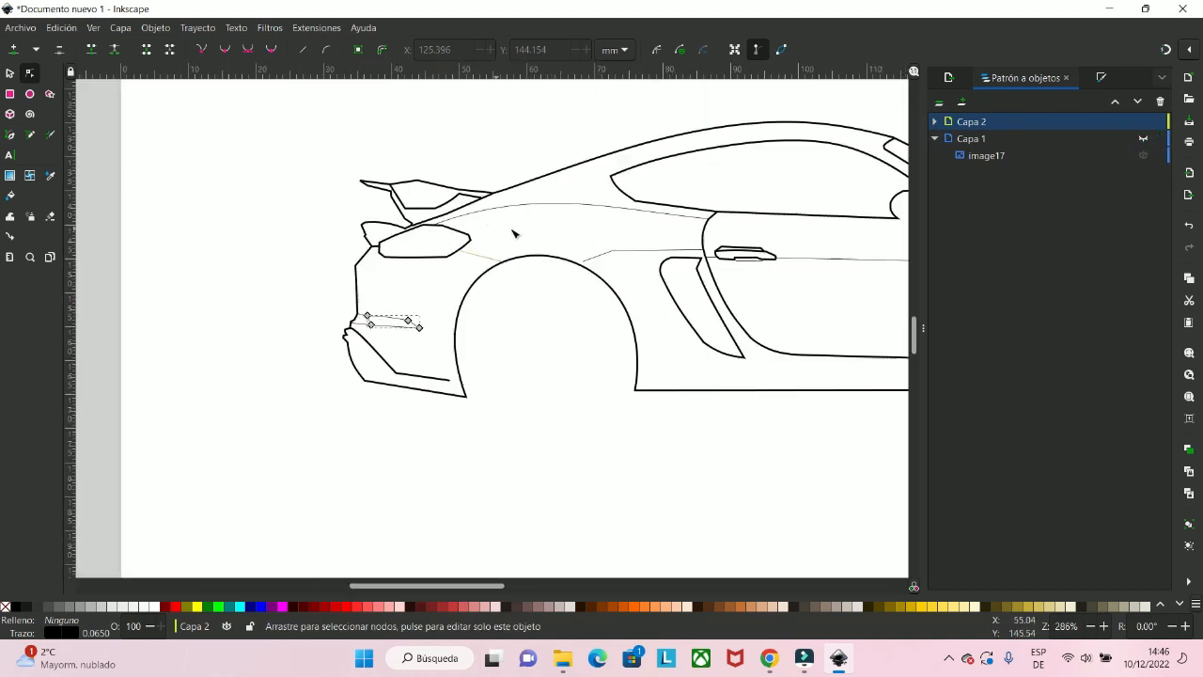
- Move the end node of the rear fender crease onto the rear wheel arch line
scroll(527, 240, "up", 2)
left_click(456, 229)
left_click_drag(450, 232, 421, 254)
scroll(448, 326, "down", 7)
scroll(358, 355, "down", 2)
scroll(375, 397, "up", 2)
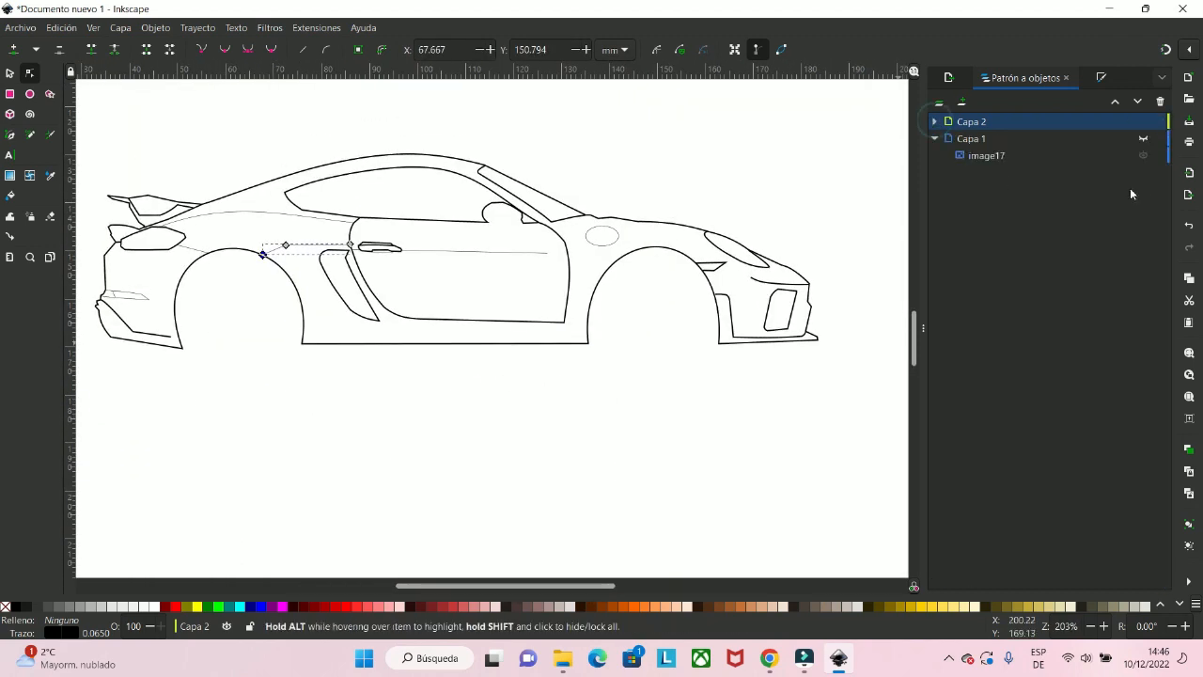
- Show Capa 1 again and lower the car photo's opacity to 29.9 percent
left_click(1156, 138)
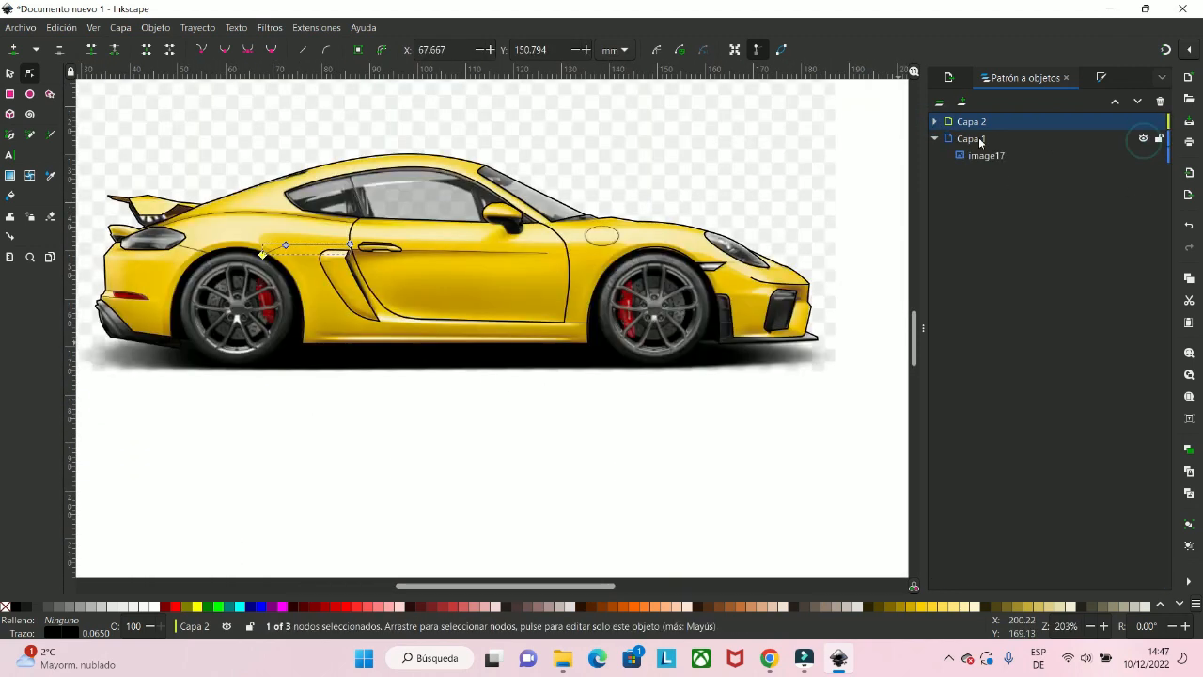
left_click(77, 622)
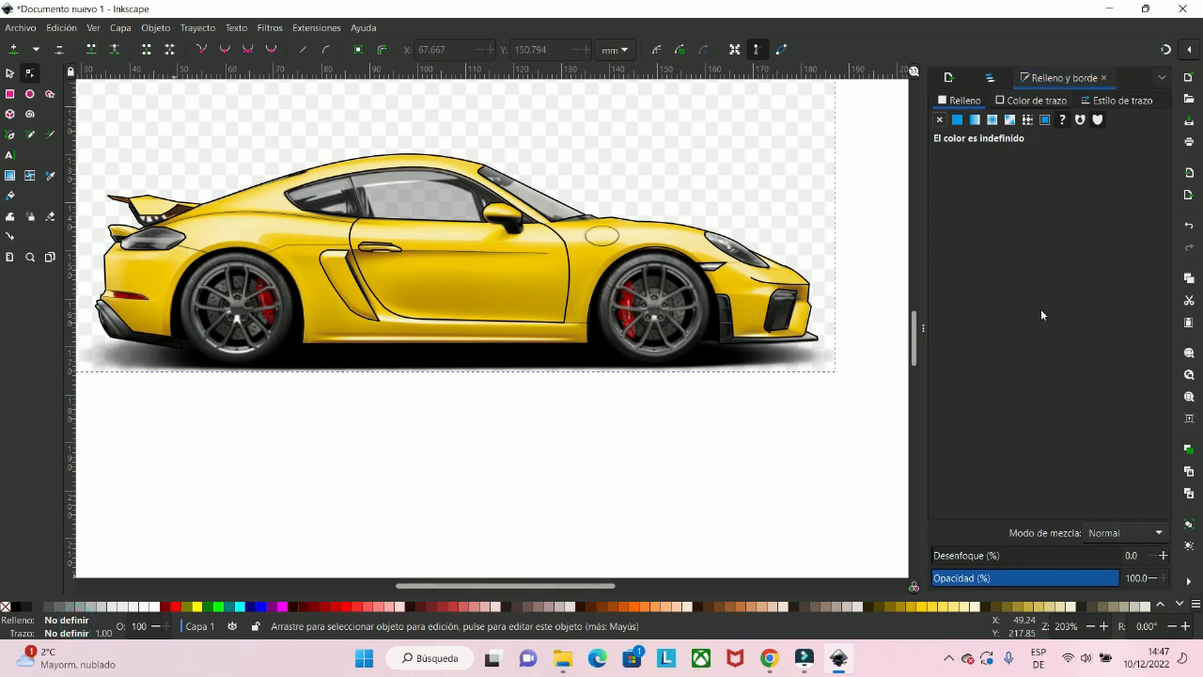
left_click_drag(1113, 579, 987, 576)
- Reshape the rear wheel arch by adjusting the handles of its two lower end nodes to match the photo
left_click_drag(468, 384, 648, 397)
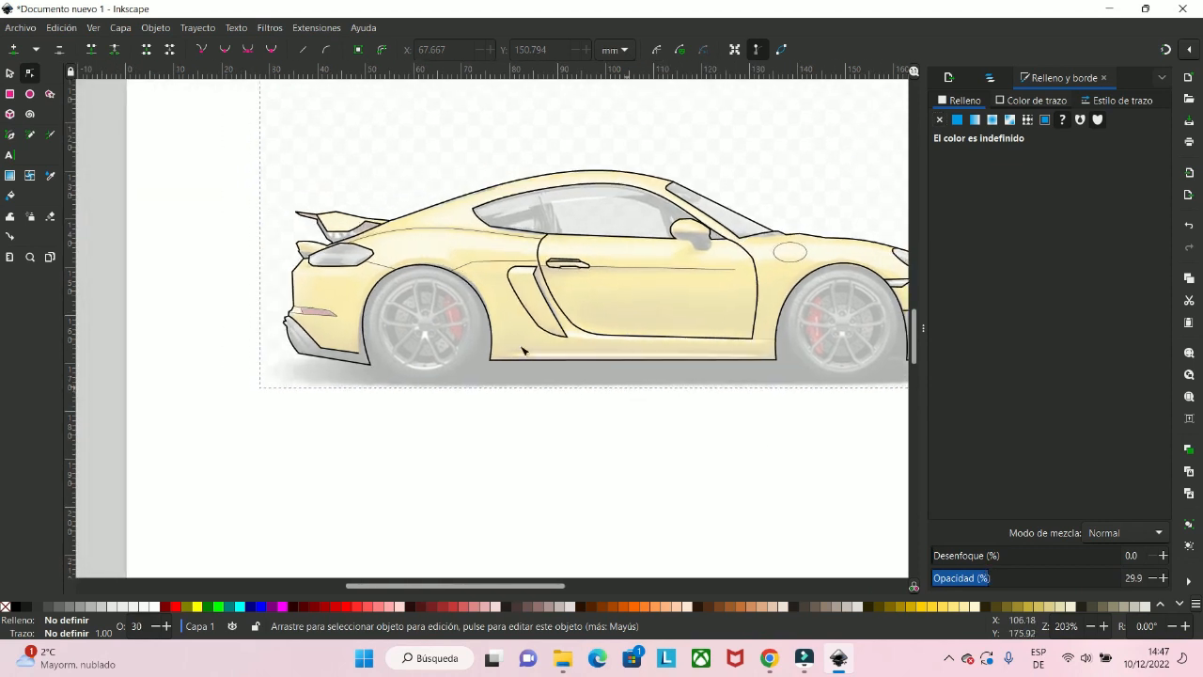
left_click_drag(467, 223, 467, 324)
left_click_drag(455, 406, 447, 322)
scroll(448, 324, "up", 3)
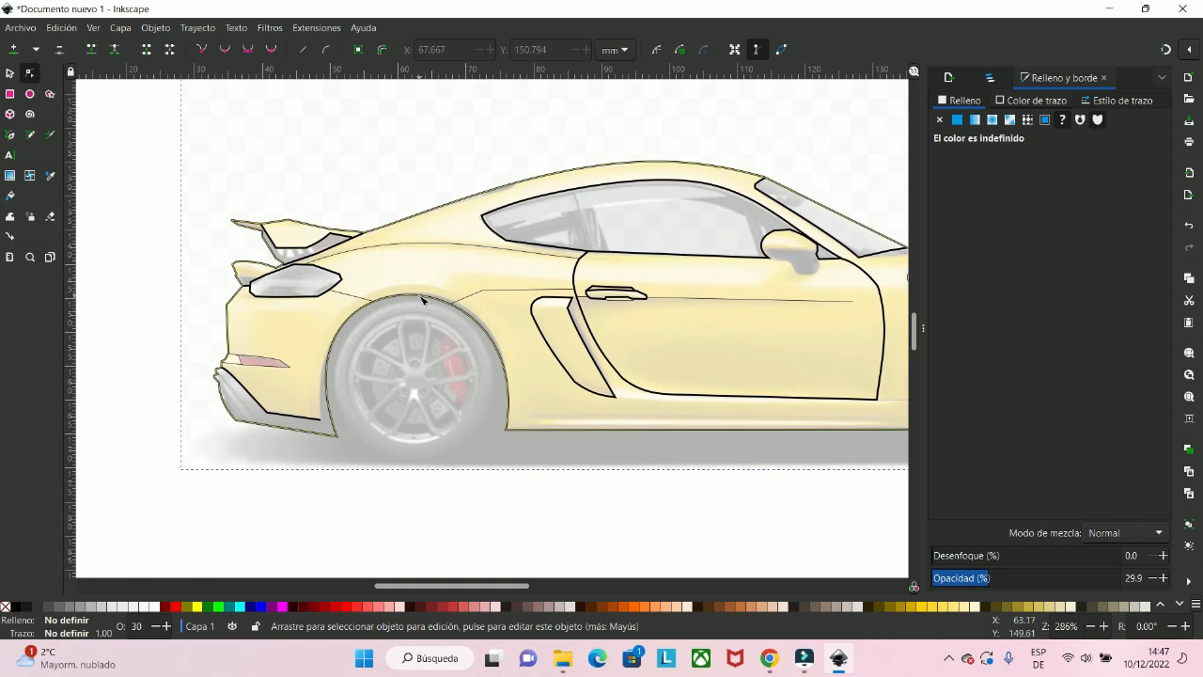
left_click(419, 297)
scroll(447, 422, "up", 1)
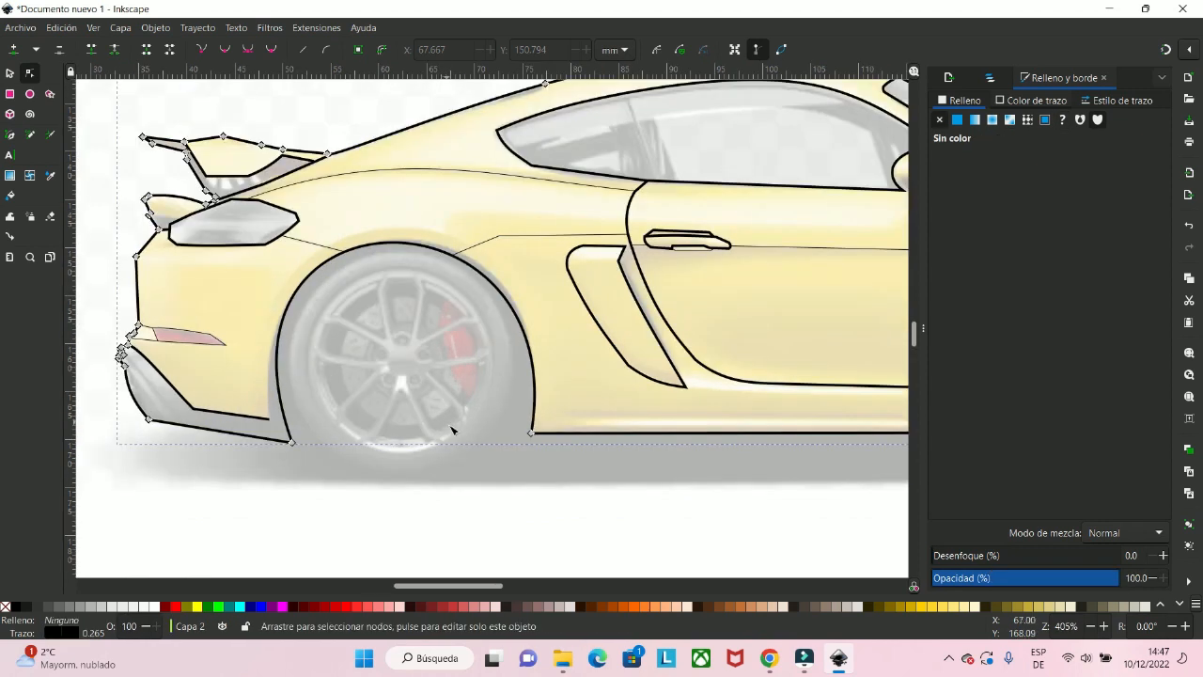
left_click(532, 434)
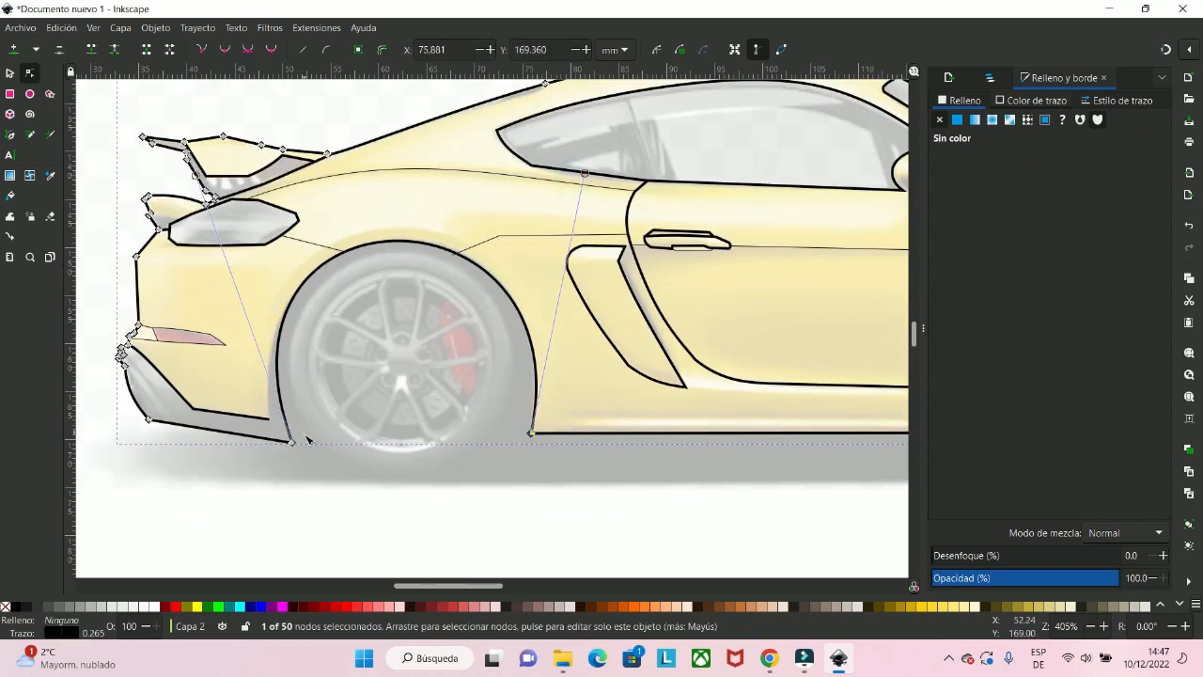
scroll(293, 445, "up", 1)
left_click_drag(296, 439, 270, 430)
scroll(236, 241, "down", 1)
scroll(166, 127, "up", 1)
left_click_drag(167, 127, 218, 127)
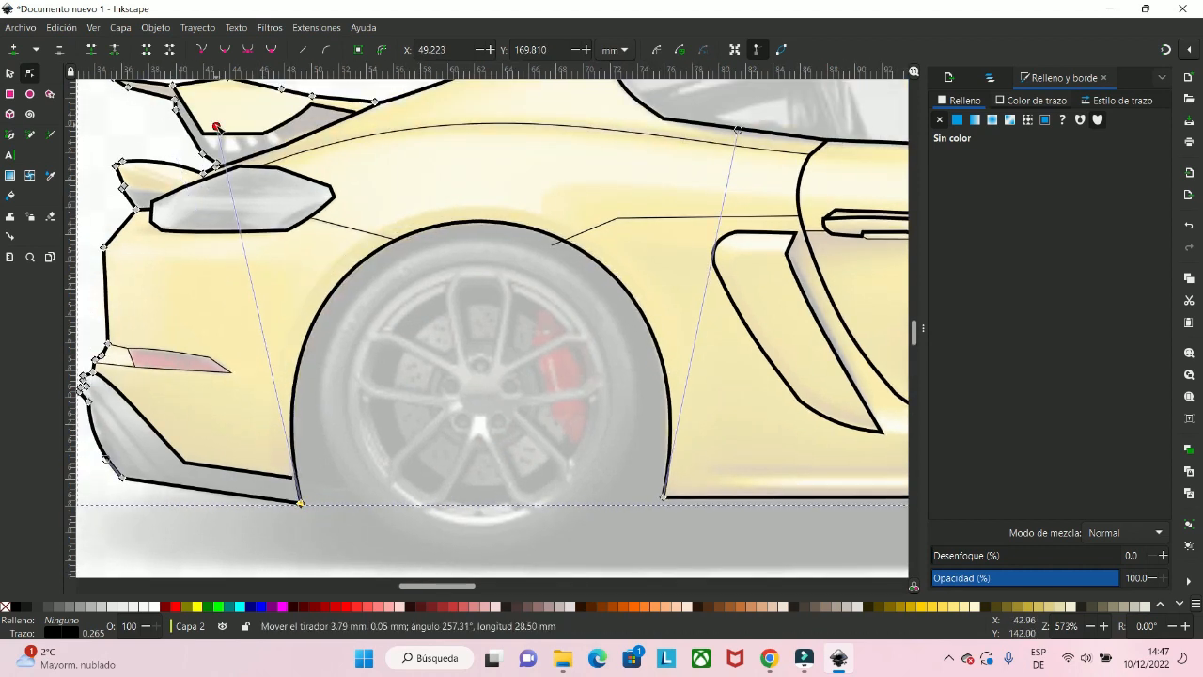
left_click_drag(738, 131, 729, 131)
- Move the end node of the rear fender crease onto the reshaped rear wheel arch
scroll(578, 254, "up", 3)
left_click(541, 217)
left_click_drag(509, 230, 537, 220)
- Reshape the front wheel arch by adjusting the handles of its two lower end nodes to match the photo
scroll(509, 234, "down", 8)
scroll(752, 253, "up", 4)
left_click(689, 333)
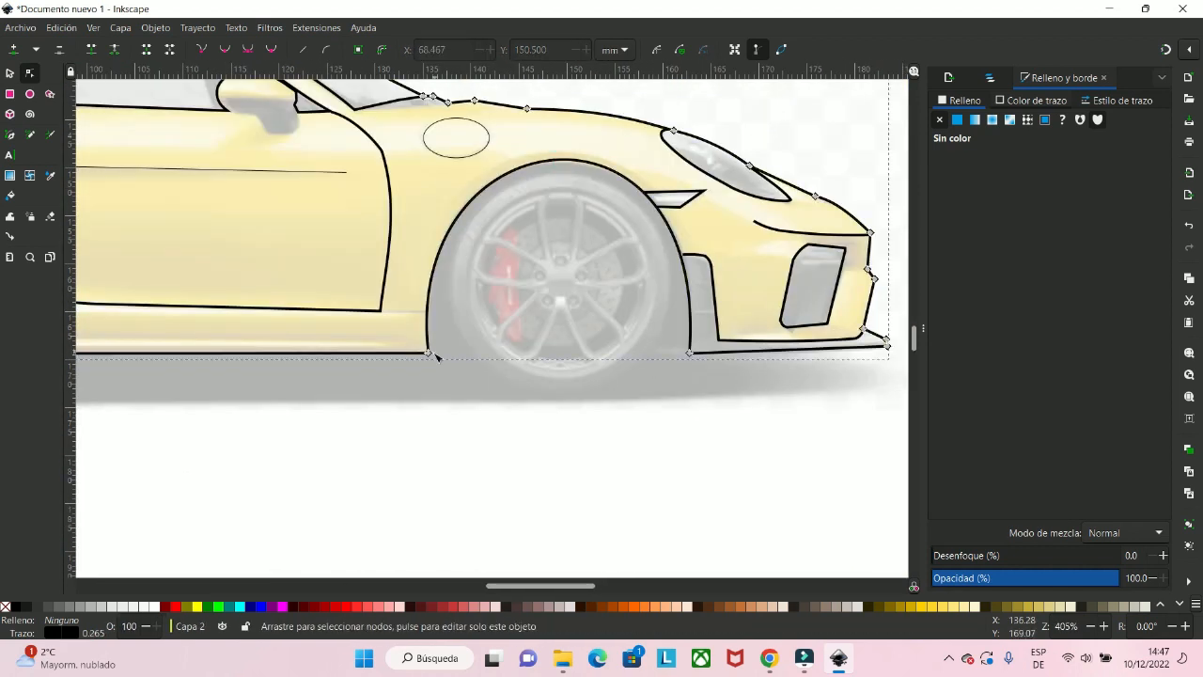
left_click(427, 353)
left_click_drag(401, 113, 387, 117)
left_click_drag(706, 83, 676, 146)
left_click_drag(678, 145, 686, 145)
scroll(656, 318, "down", 3)
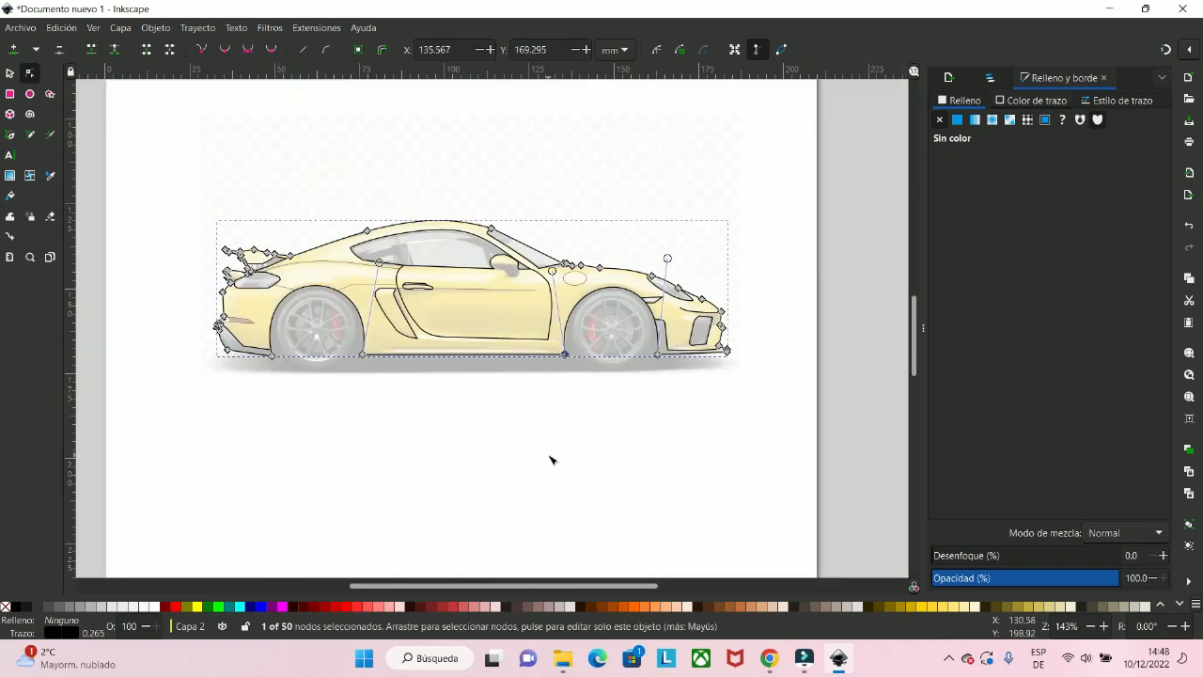
- Collapse Capa 2 in the object list and hide Capa 1, leaving only the line drawing
left_click(991, 78)
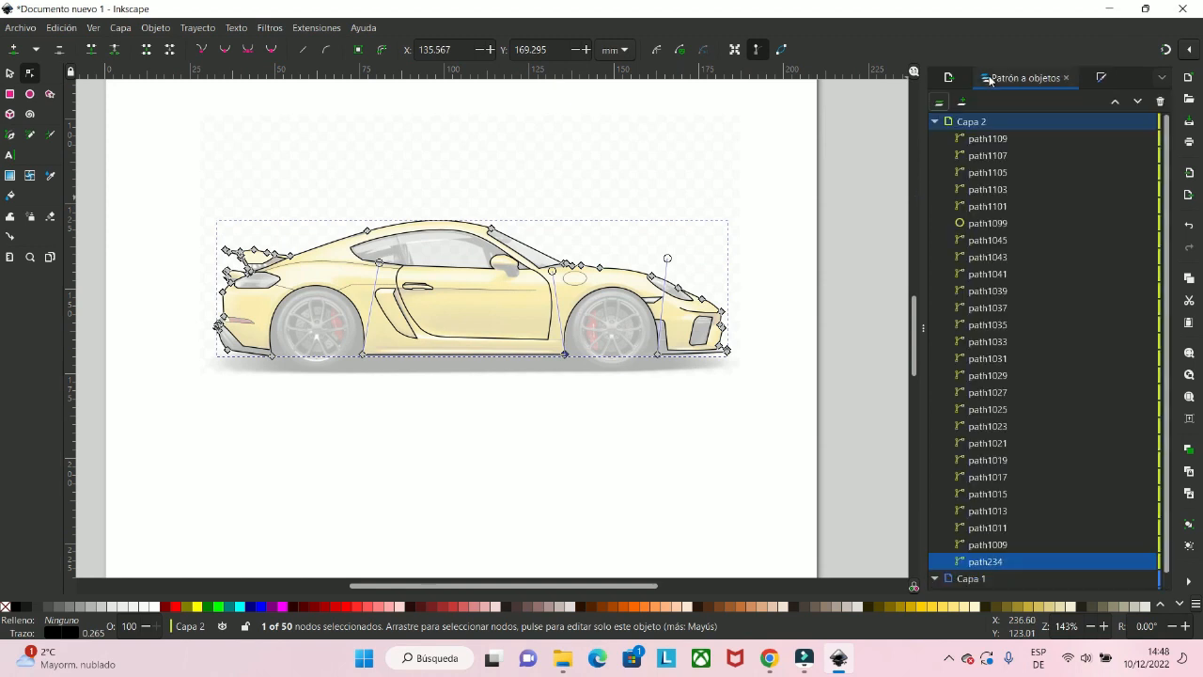
left_click(935, 121)
left_click(1143, 139)
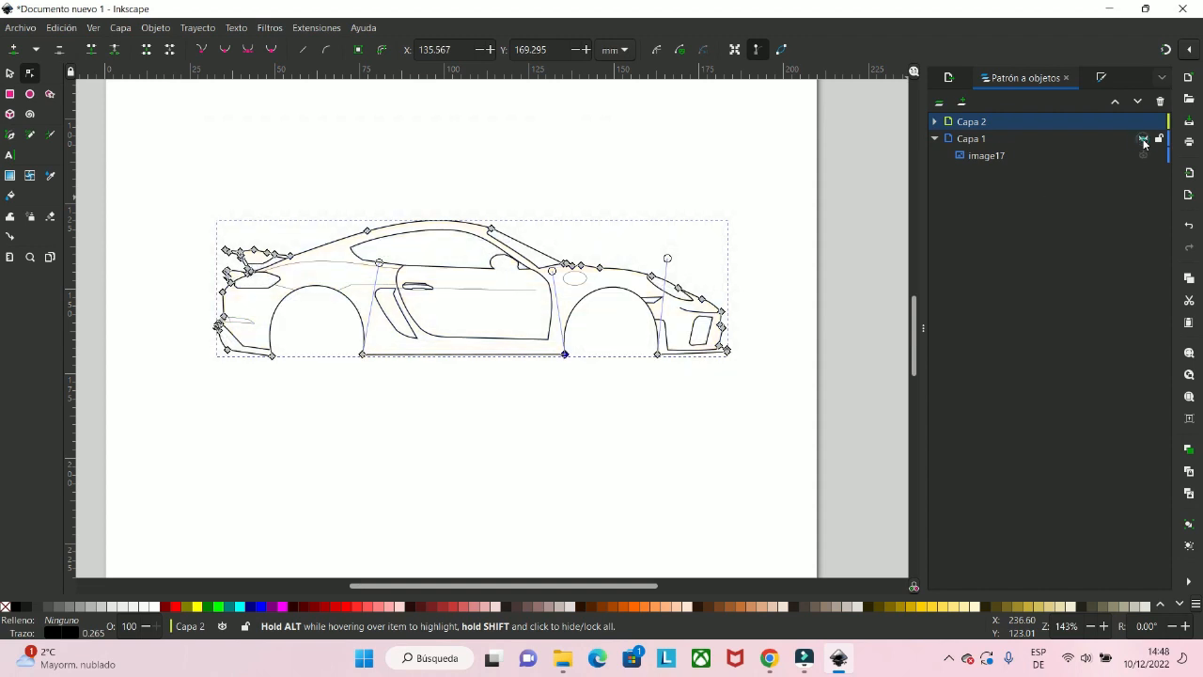
- Move the end node of the lower rear bumper line onto the edge of the rear wheel arch
scroll(397, 455, "up", 2)
left_click_drag(398, 363, 517, 512)
left_click_drag(612, 434, 676, 408)
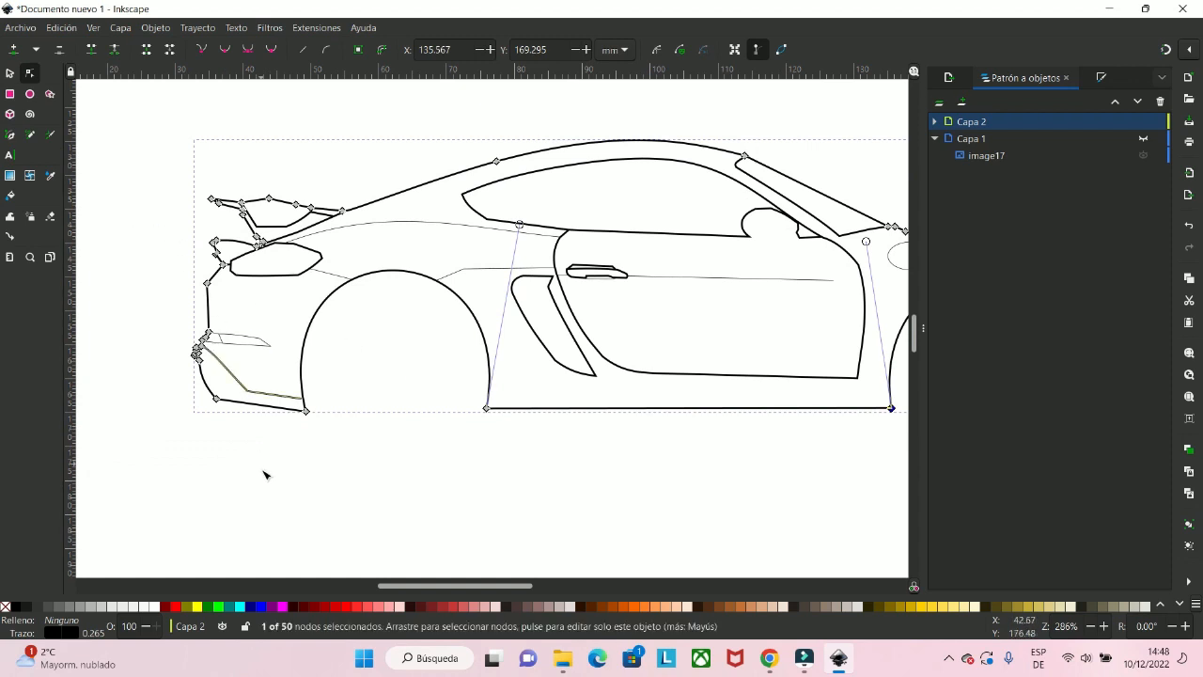
scroll(264, 471, "up", 4)
left_click(403, 186)
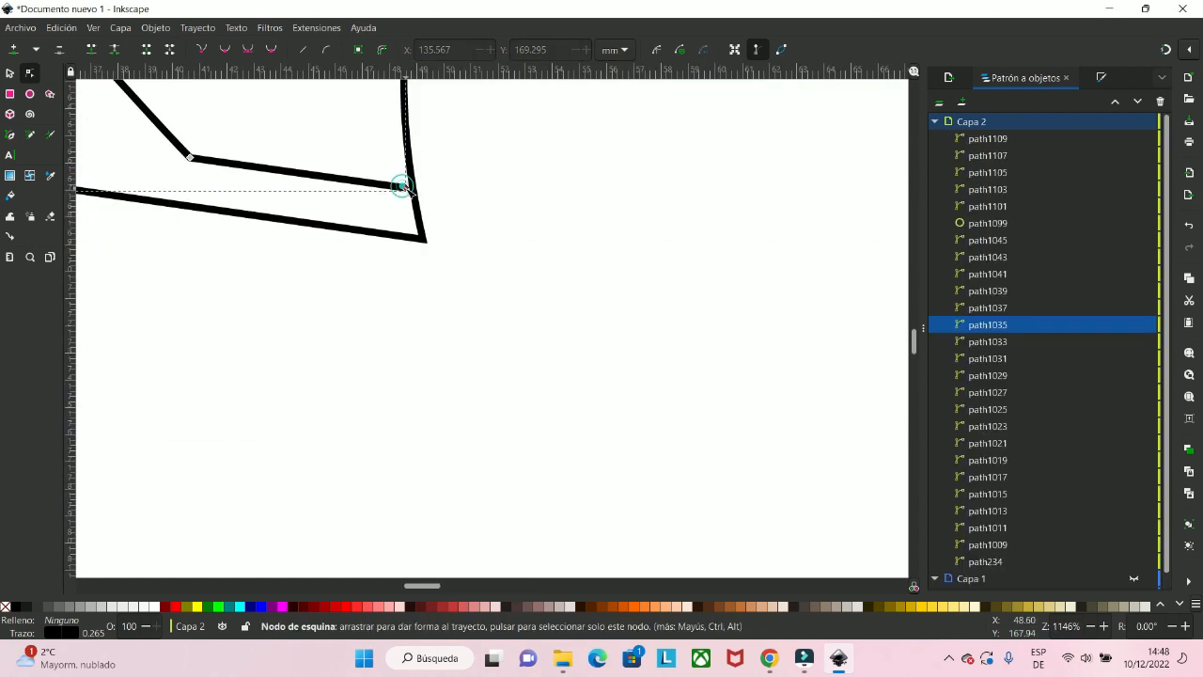
left_click(406, 188)
scroll(569, 263, "up", 4)
scroll(570, 263, "left", 5)
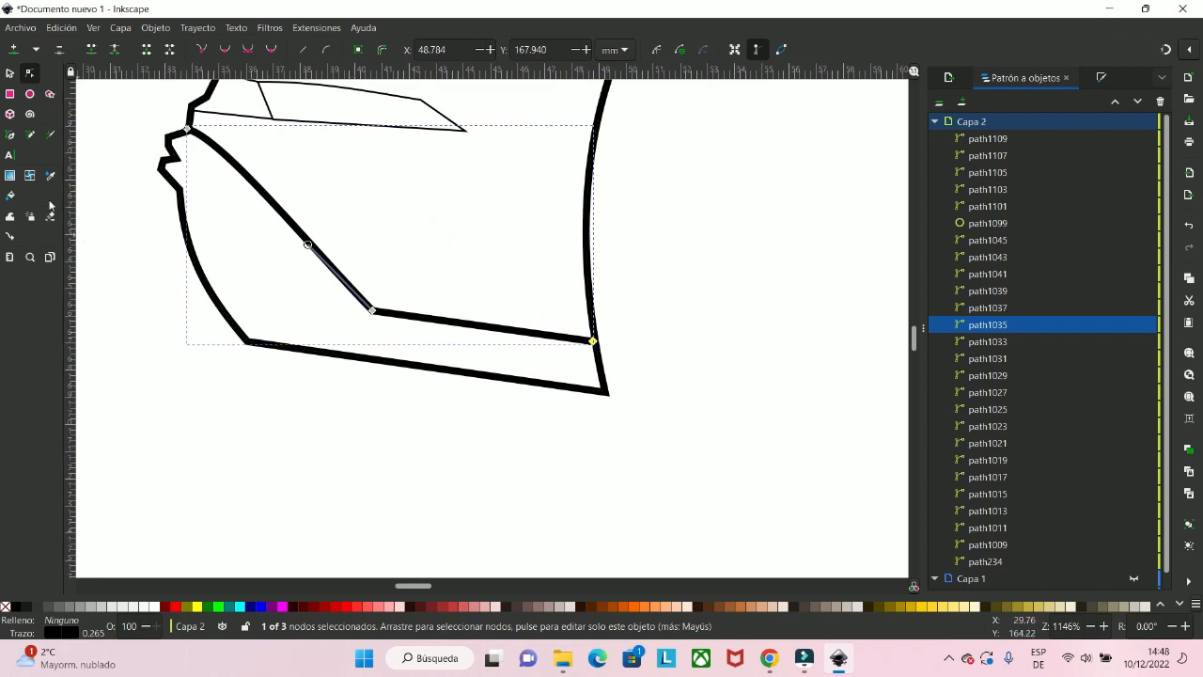
- Bucket-fill the lower rear bumper area and give the created shape a flat black fill
left_click(13, 197)
left_click(238, 209)
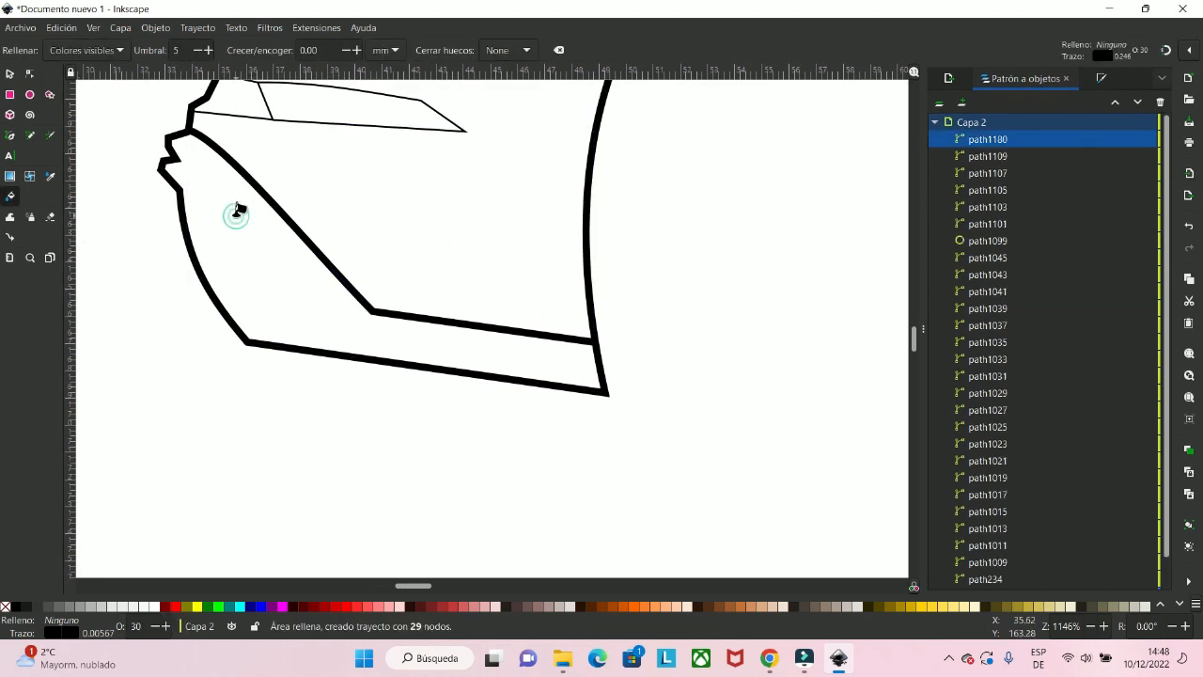
scroll(243, 211, "down", 4, "ctrl")
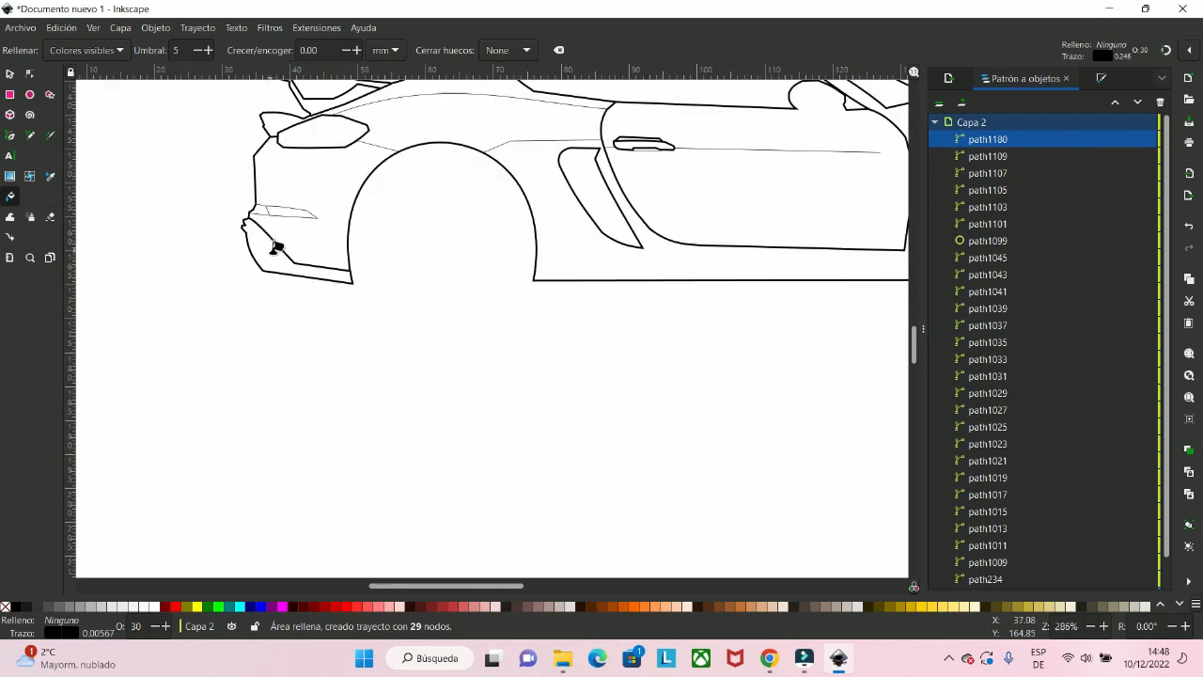
left_click_drag(299, 295, 167, 367)
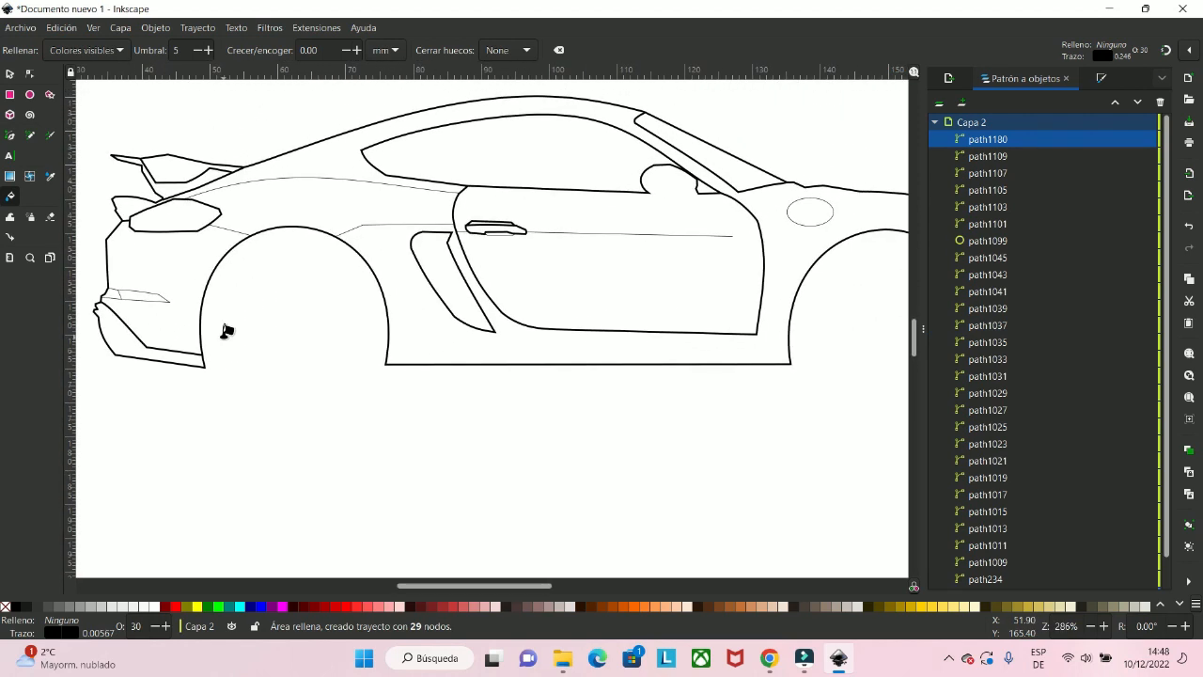
left_click(63, 625)
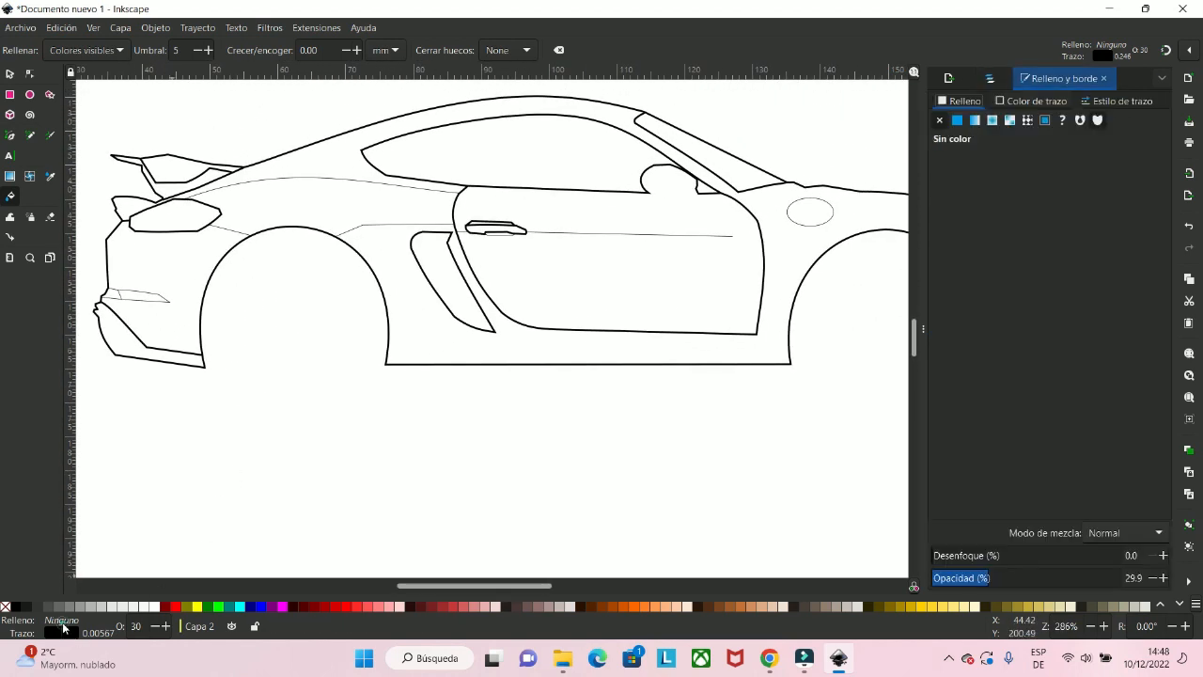
left_click(958, 120)
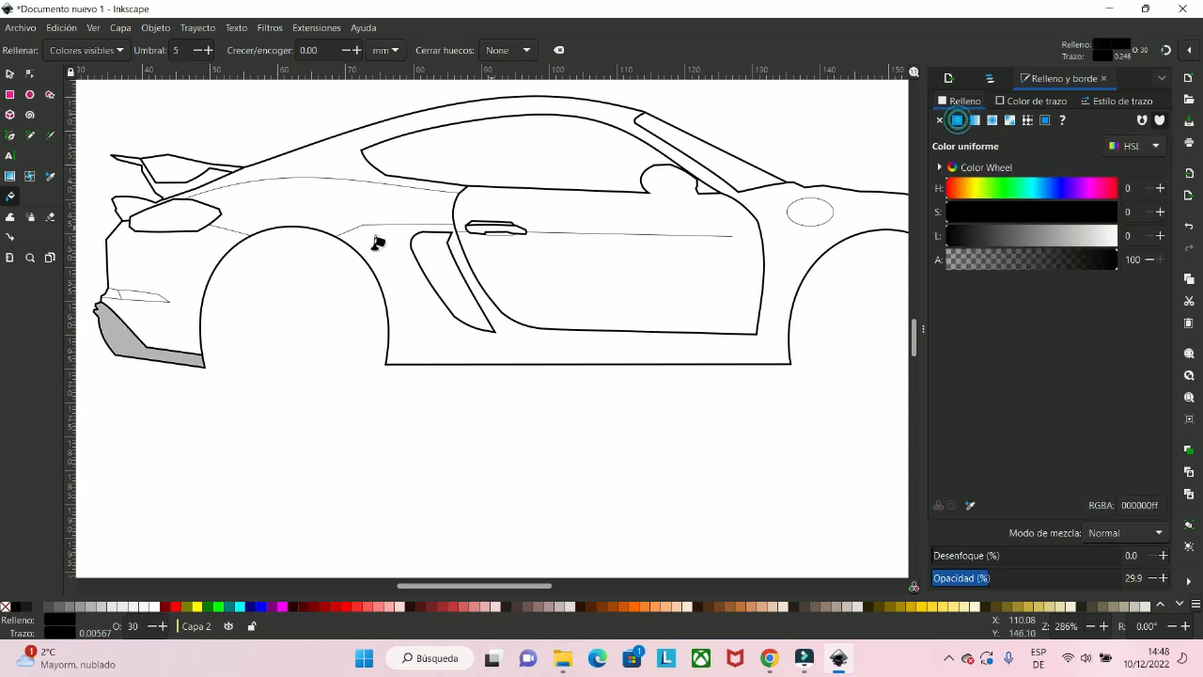
- Set the opacity of the lower rear bumper fill to 100 percent
scroll(130, 374, "up", 5, "ctrl")
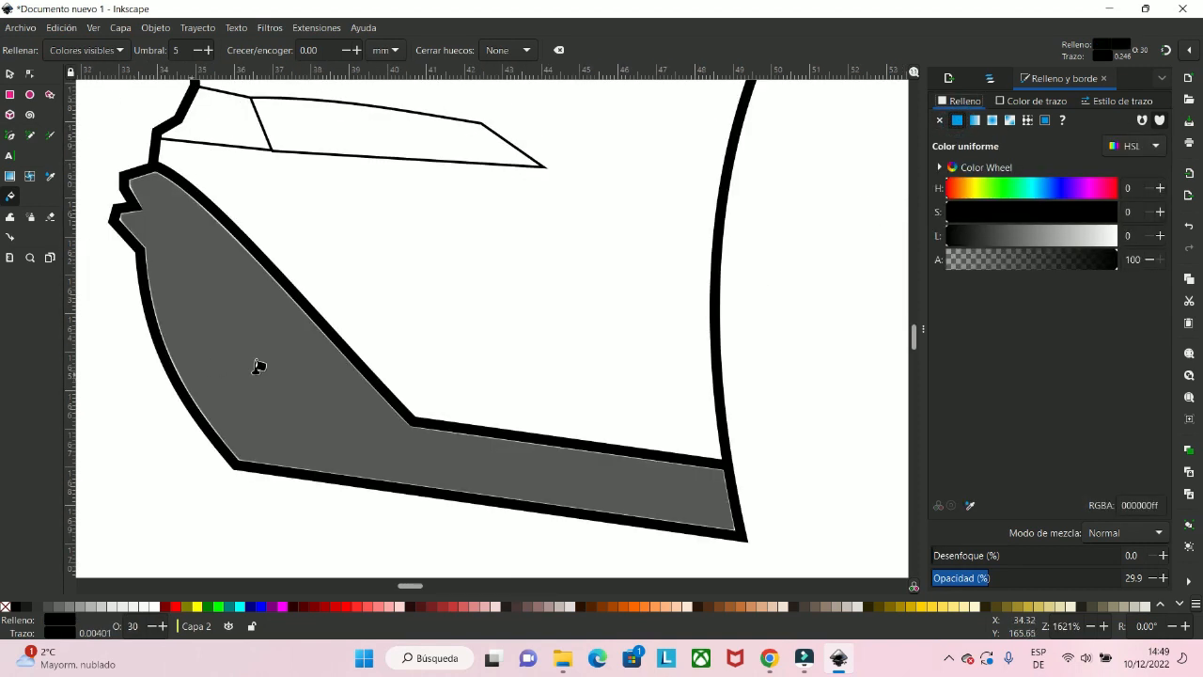
scroll(330, 363, "down", 3, "ctrl")
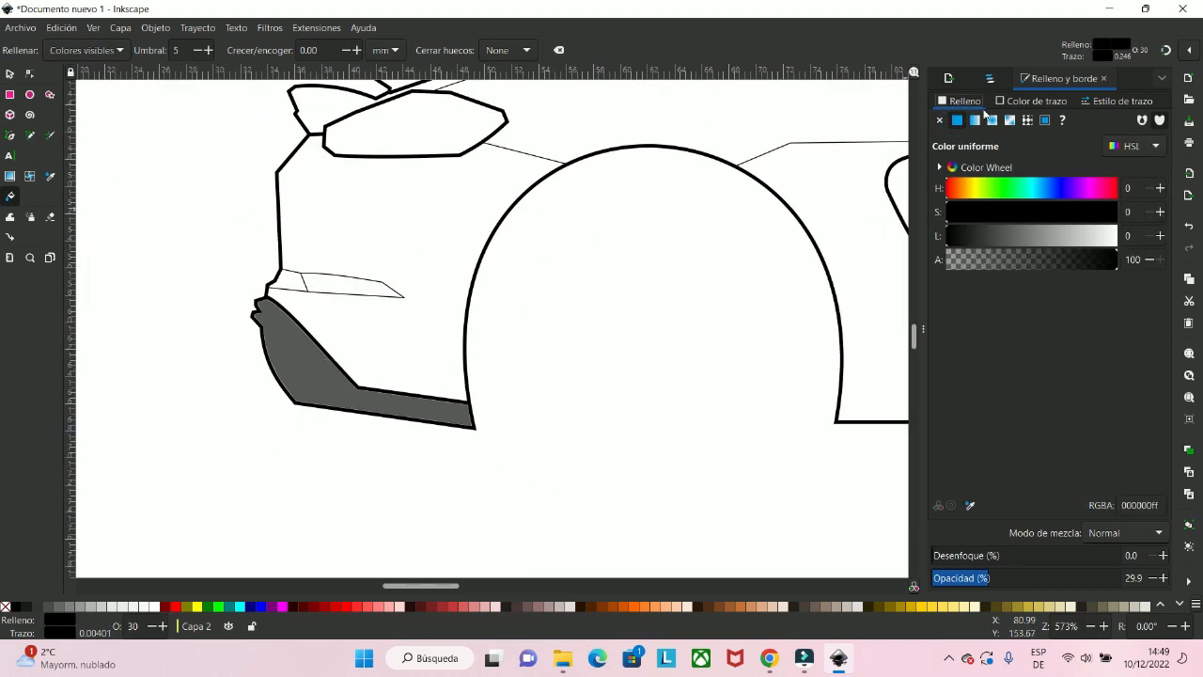
left_click(992, 78)
left_click(993, 79)
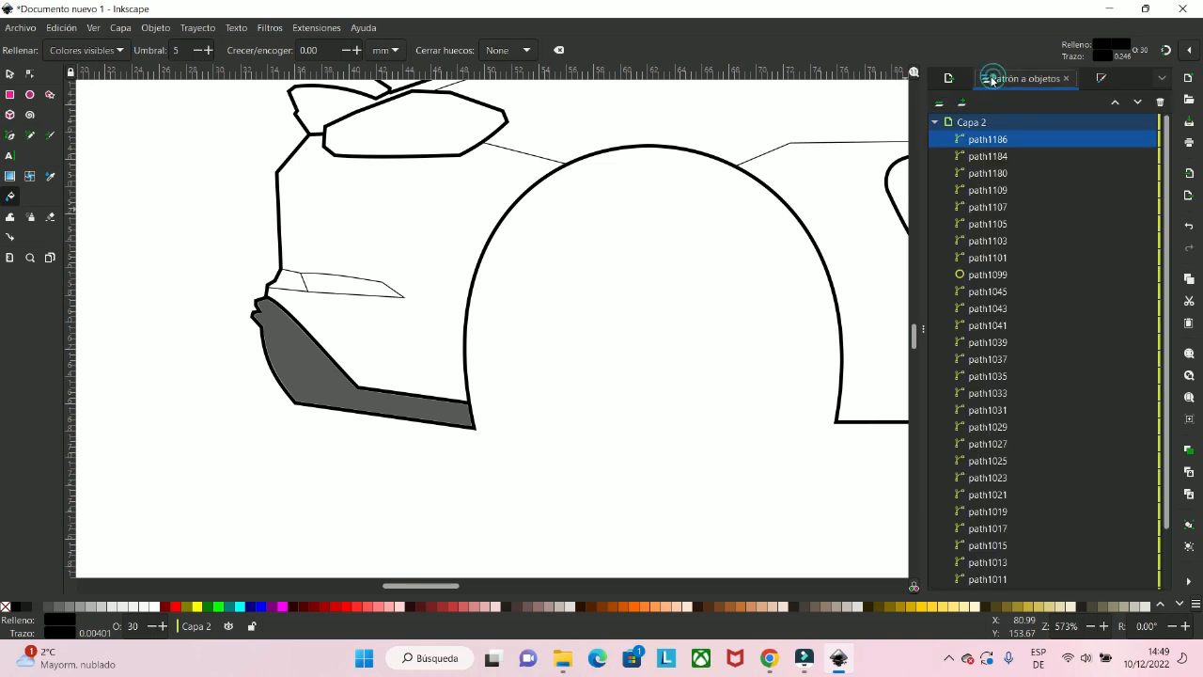
left_click(982, 78)
left_click(936, 122)
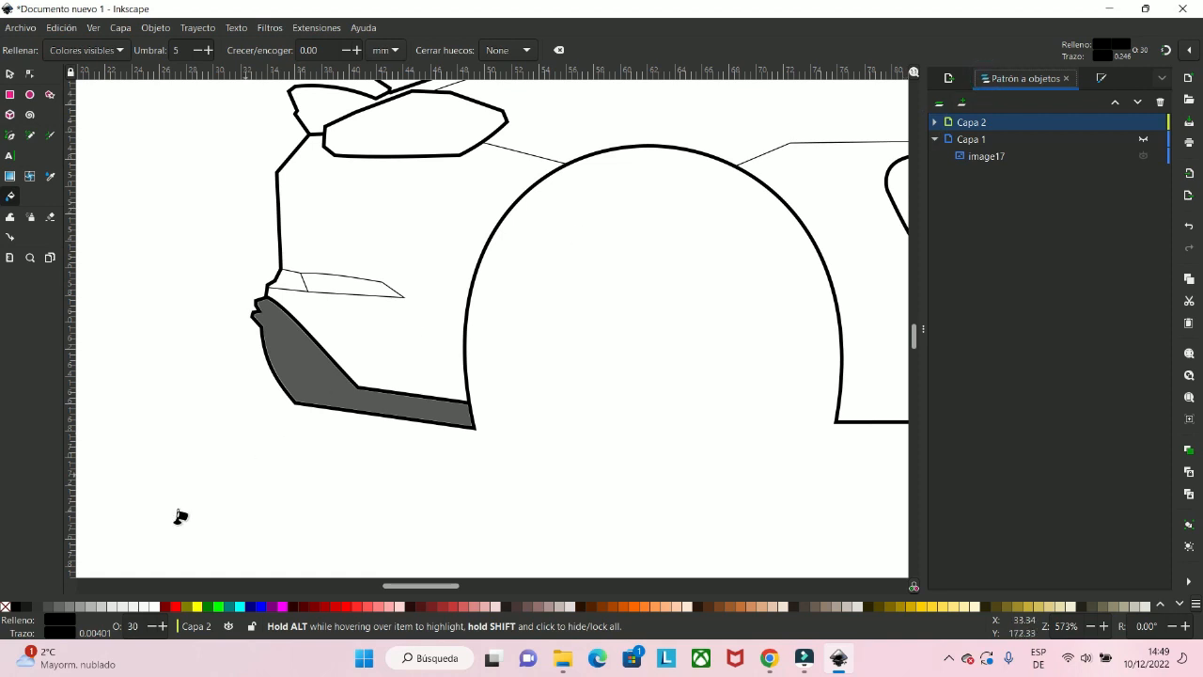
left_click(58, 622)
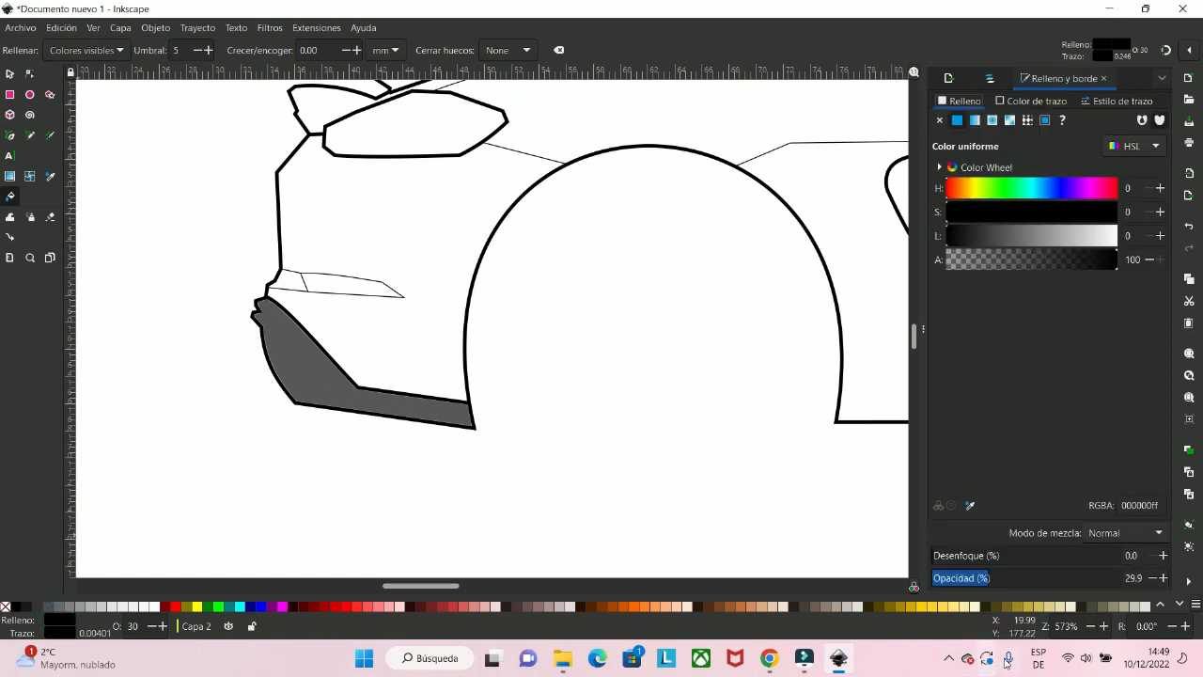
left_click_drag(984, 578, 1201, 578)
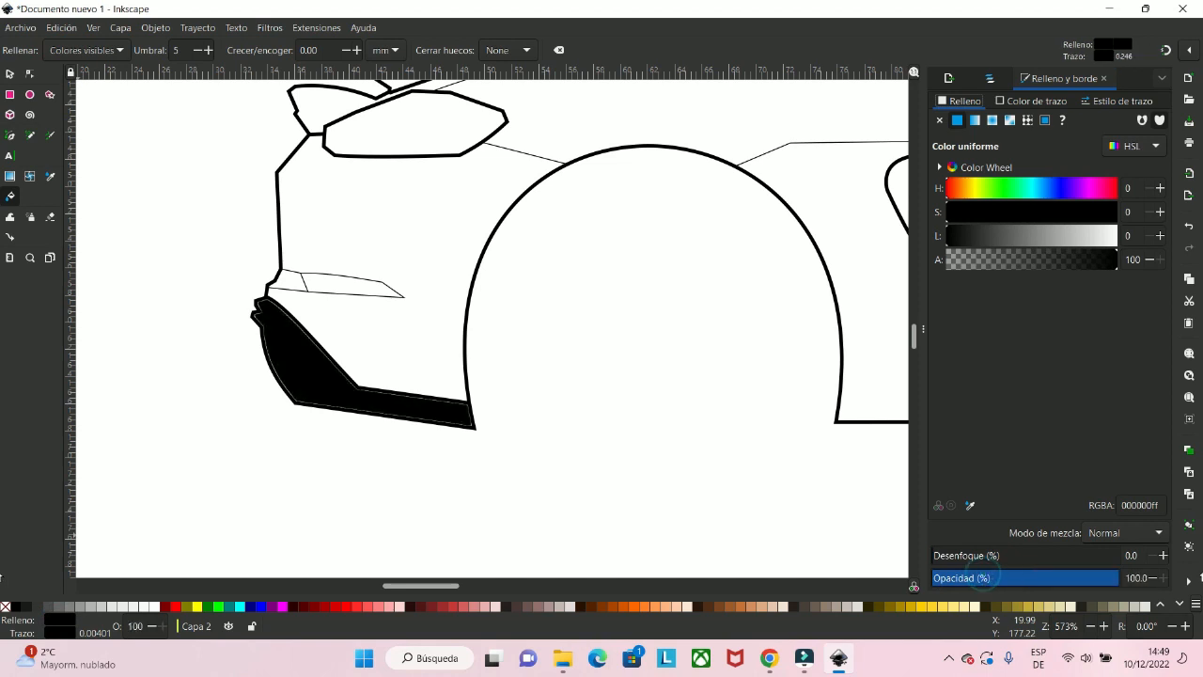
- Show Capa 1 and compare the filled drawing with the colours in the car photo
scroll(395, 353, "down", 5)
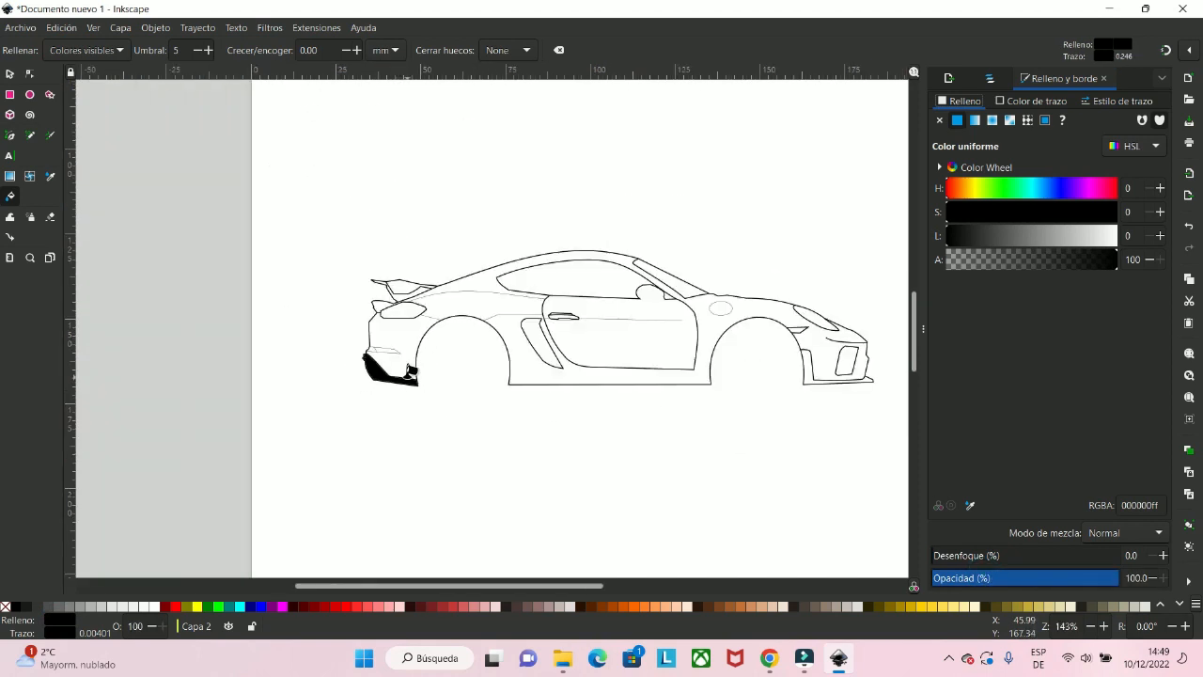
scroll(451, 367, "up", 3)
left_click_drag(343, 392, 303, 397)
left_click(990, 79)
left_click(935, 122)
left_click(1143, 140)
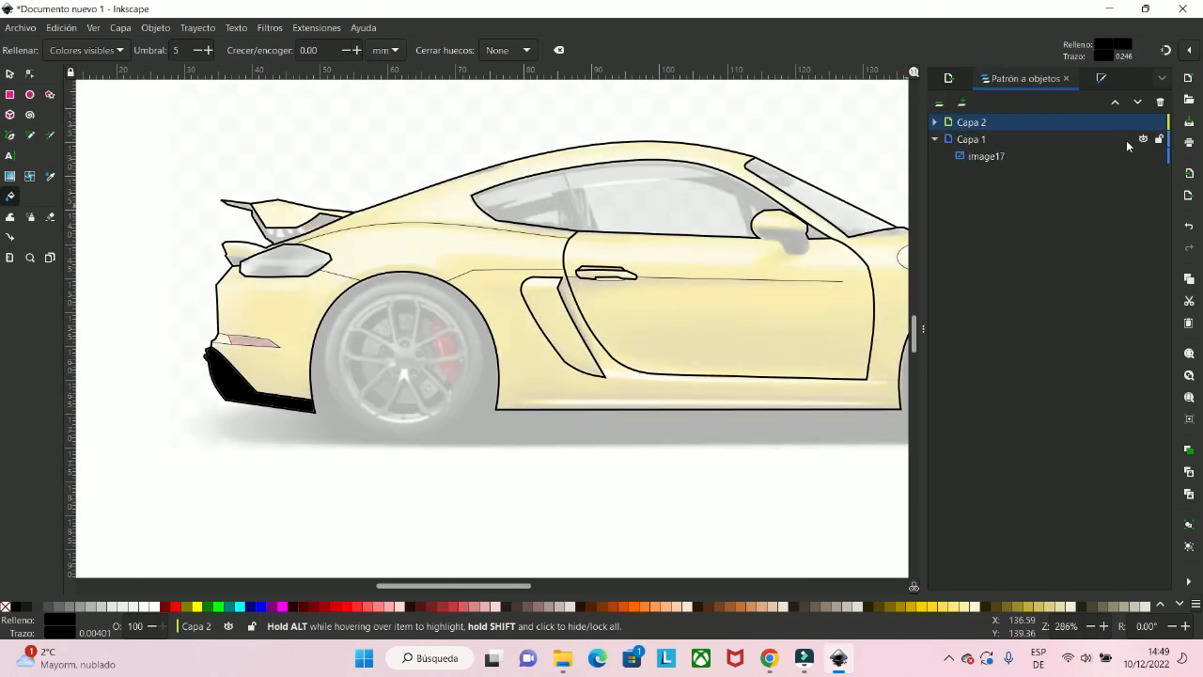
- Hide Capa 1 and fill the dark underside and supports of the rear wing with black
left_click_drag(771, 310, 284, 302)
left_click(1143, 139)
left_click(685, 343)
left_click(934, 123)
left_click(1143, 140)
left_click(1143, 139)
left_click(503, 195)
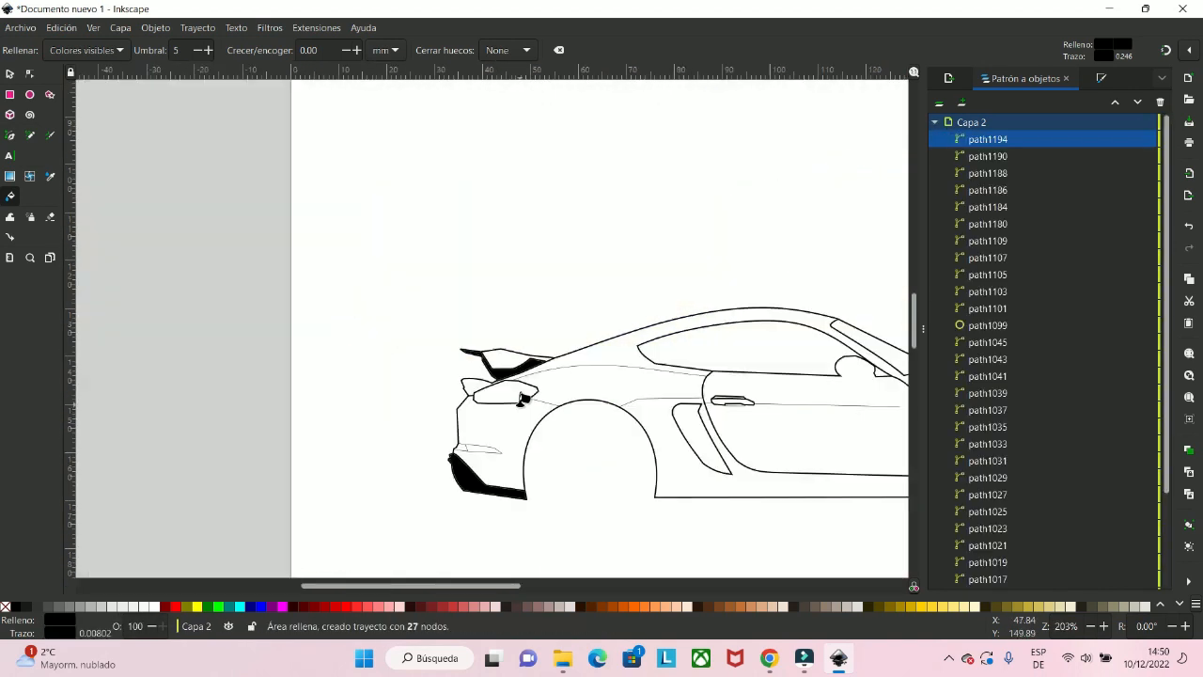
- Fill the taillight and the rear bumper reflector with red
left_click(935, 122)
left_click(1143, 139)
left_click(1144, 140)
left_click(176, 606)
left_click(444, 249)
left_click(376, 411)
scroll(376, 411, "down", 3)
- Fill the rear body panels, the door handle and the side air intake with yellow
left_click(934, 122)
left_click(1144, 139)
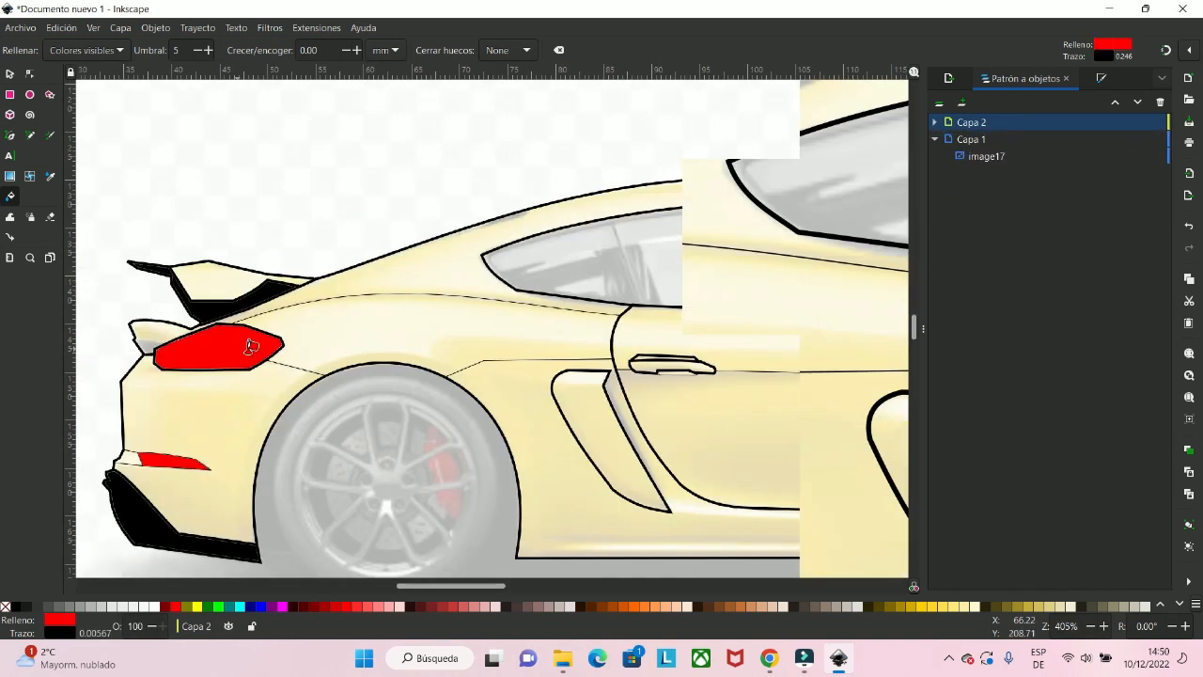
left_click(197, 607)
left_click(226, 390)
left_click(301, 349)
key("ctrl+z")
left_click(935, 122)
left_click(935, 122)
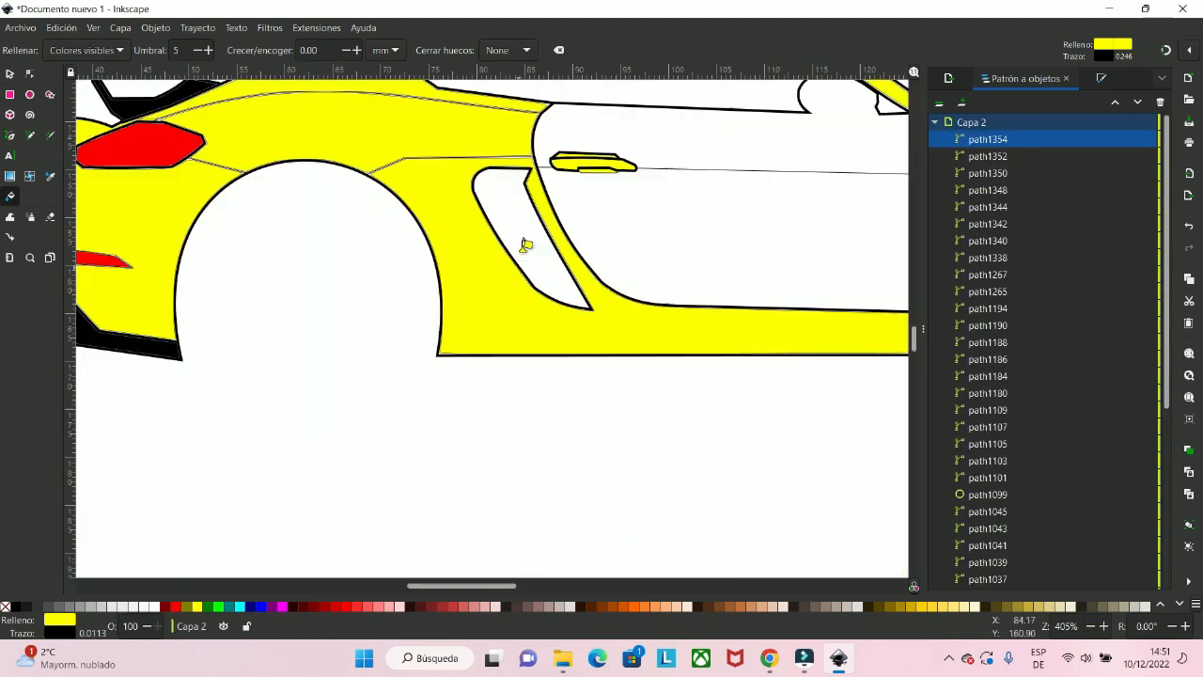
left_click(527, 245)
- Show Capa 1 and draw a straight line across the side window along the divider between its two panes
left_click(935, 122)
left_click(1143, 139)
scroll(513, 265, "up", 1)
left_click(10, 135)
left_click(464, 185)
left_click(529, 355)
key("Return")
- Trace the dark lower part of the side mirror and fill it with black
scroll(540, 257, "up", 3)
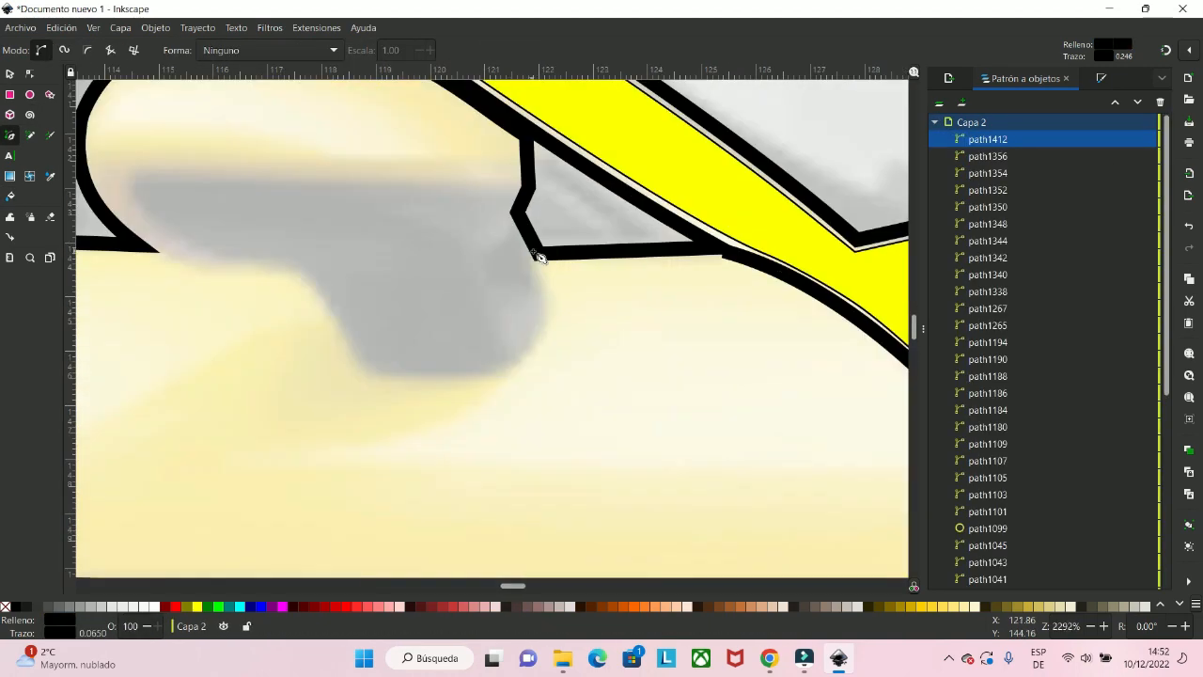
left_click(540, 257)
left_click(519, 203)
left_click(16, 606)
scroll(508, 339, "down", 7)
- Hide Capa 1 and fill the side mirror cap and the door panels with yellow
left_click(934, 123)
left_click(1143, 139)
left_click(11, 196)
left_click(460, 404)
scroll(521, 261, "up", 3)
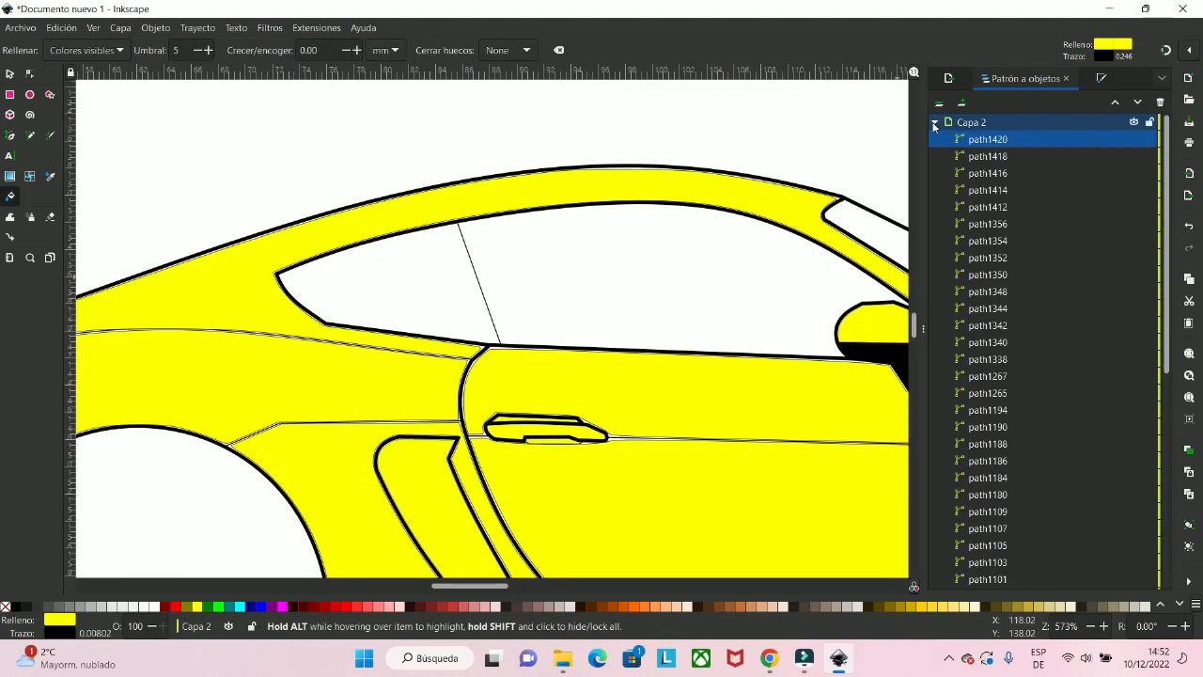
- Show Capa 1, trace the pillar between the two side windows and fill it with black
left_click(934, 122)
left_click(1144, 139)
left_click(10, 135)
scroll(545, 376, "down", 3)
left_click(16, 606)
- Hide Capa 1 and fill the front bumper vents and lower lip with black
left_click(935, 123)
left_click(1143, 139)
left_click(11, 197)
left_click(935, 122)
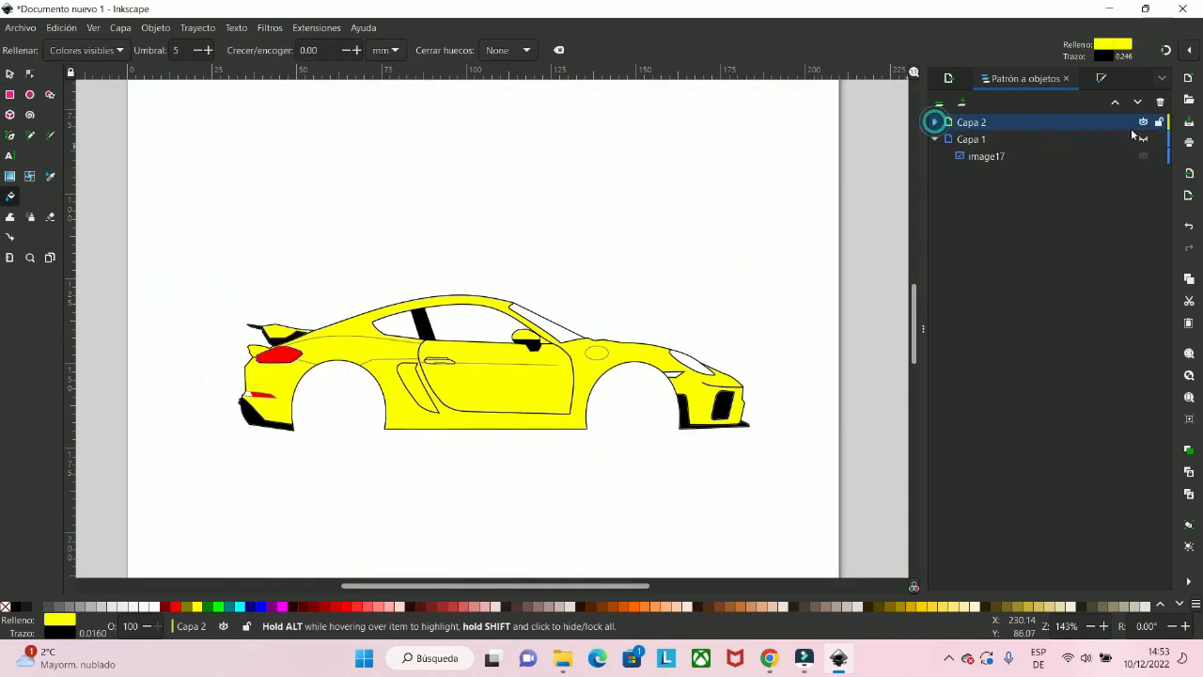
- Fill the rear and front side windows with cyan
left_click(240, 606)
left_click(385, 145)
left_click(678, 221)
scroll(499, 395, "down", 2)
- Fill the headlight with light grey and fill the small lamp between it and the front wheel arch
left_click(240, 606)
scroll(827, 348, "up", 4)
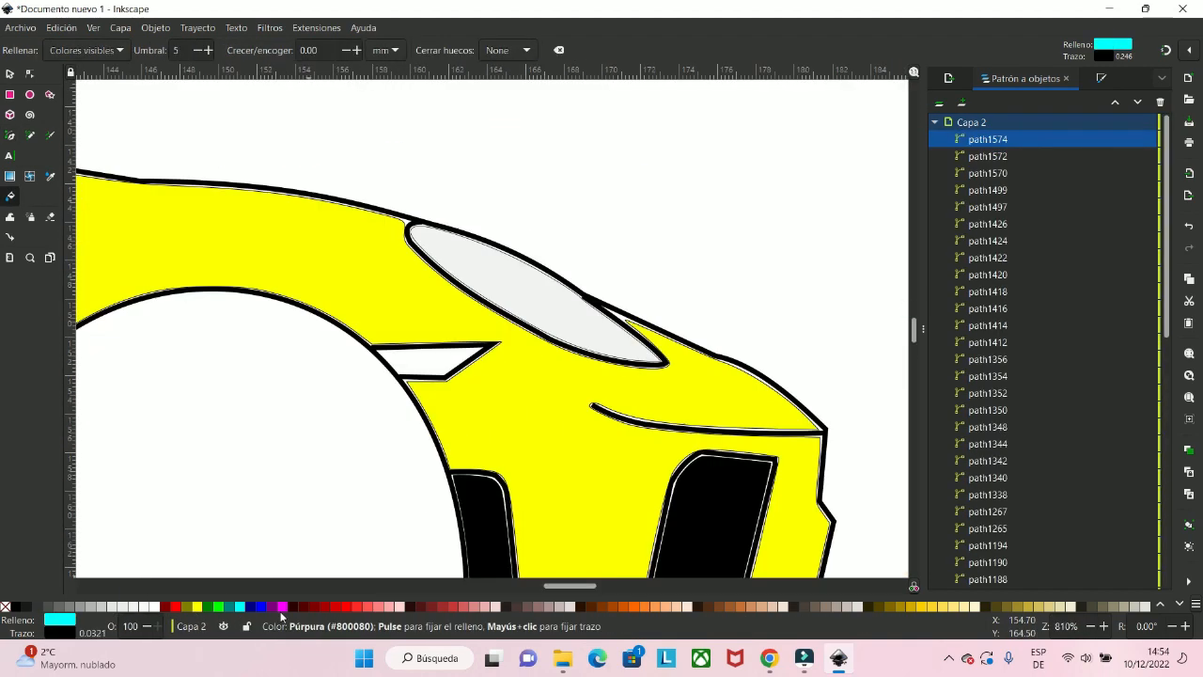
left_click(430, 360)
scroll(429, 360, "down", 4)
- Fill the windshield with cyan
left_click(240, 607)
left_click(625, 285)
scroll(668, 323, "down", 1)
scroll(668, 324, "up", 1)
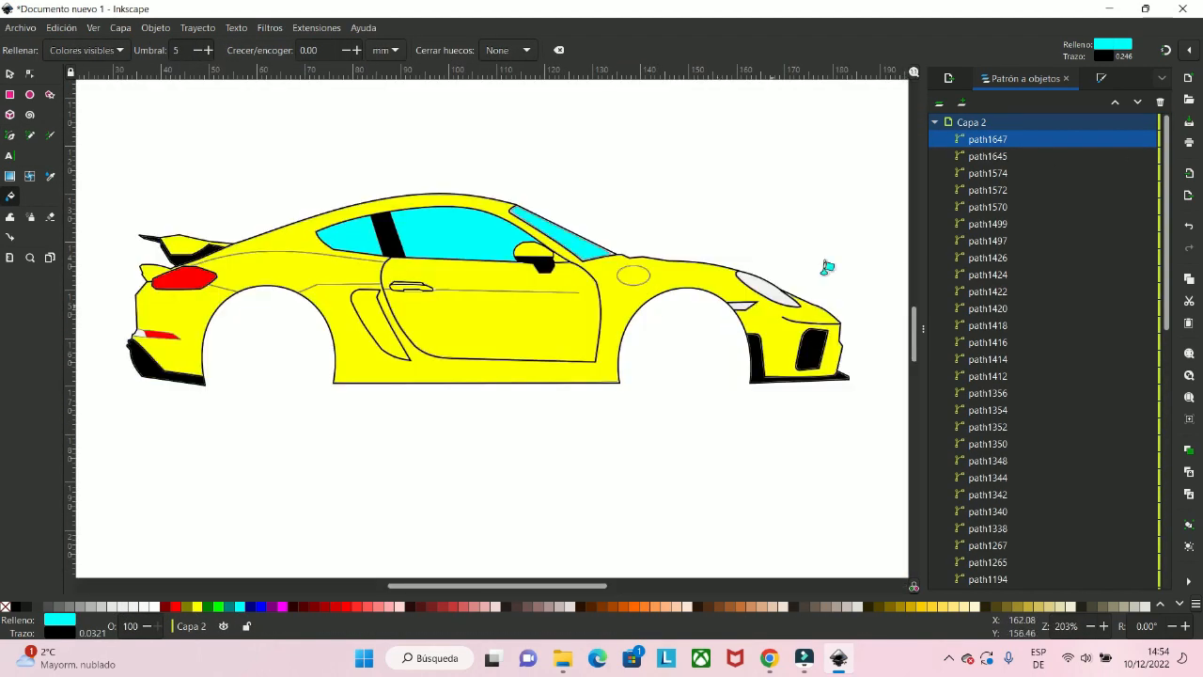
- Make Capa 1 visible again and raise its opacity to 100%
left_click(934, 123)
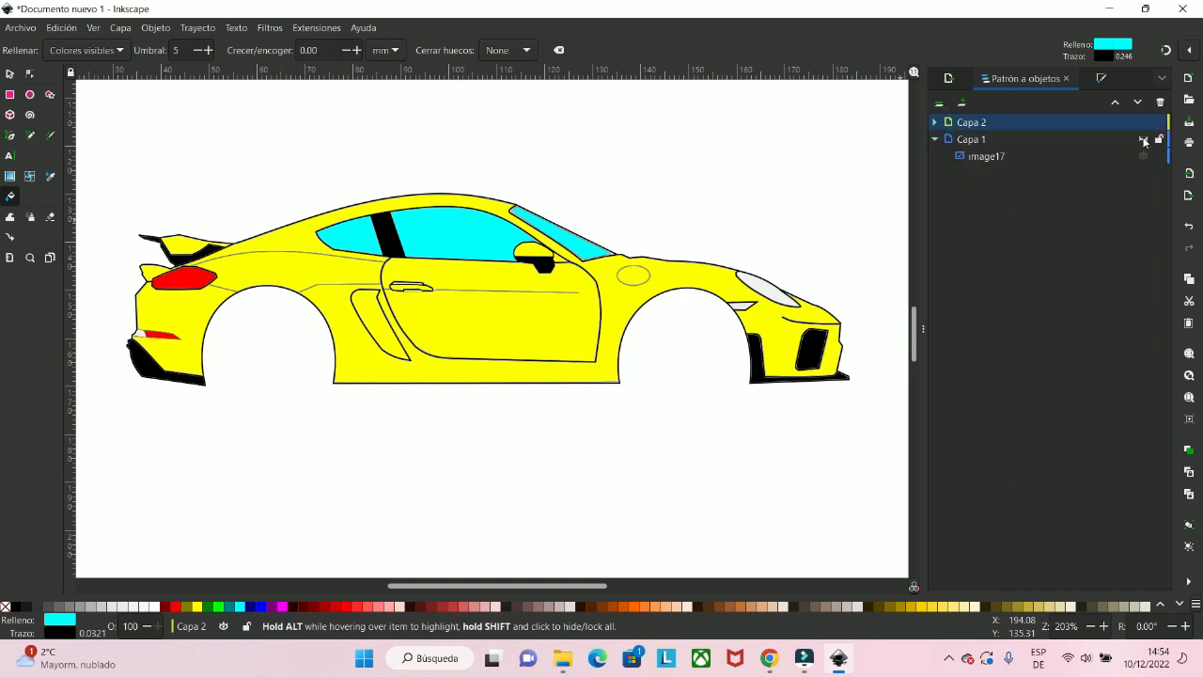
left_click(1143, 139)
left_click(969, 139)
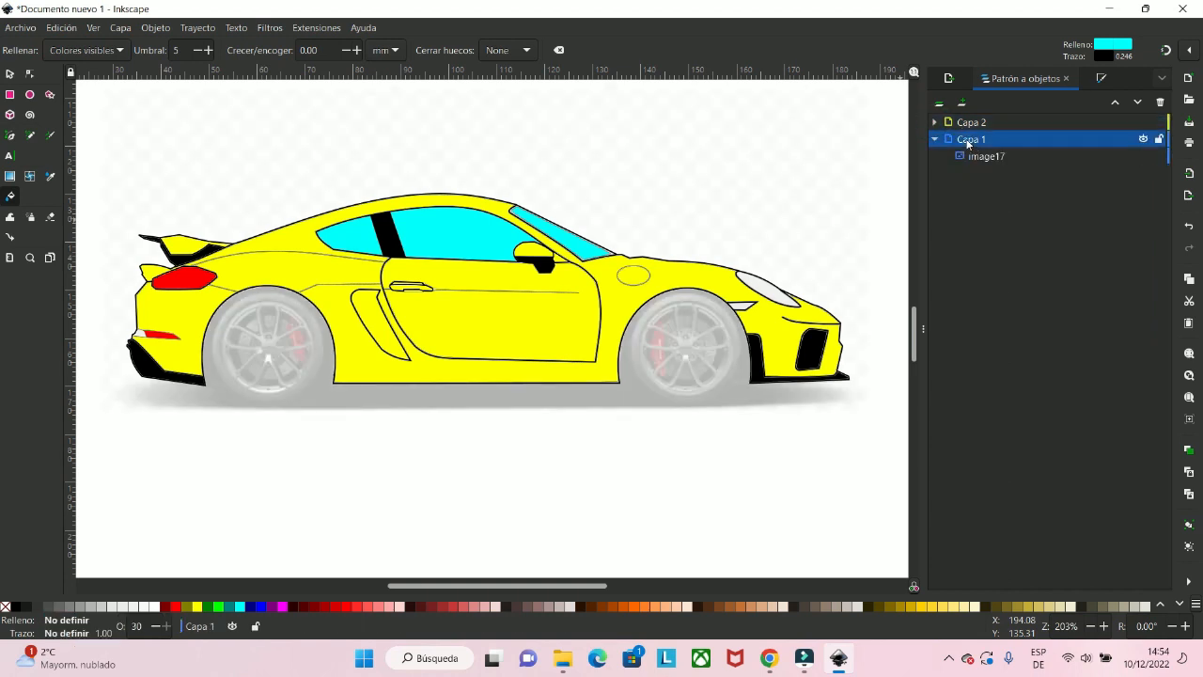
left_click(73, 623)
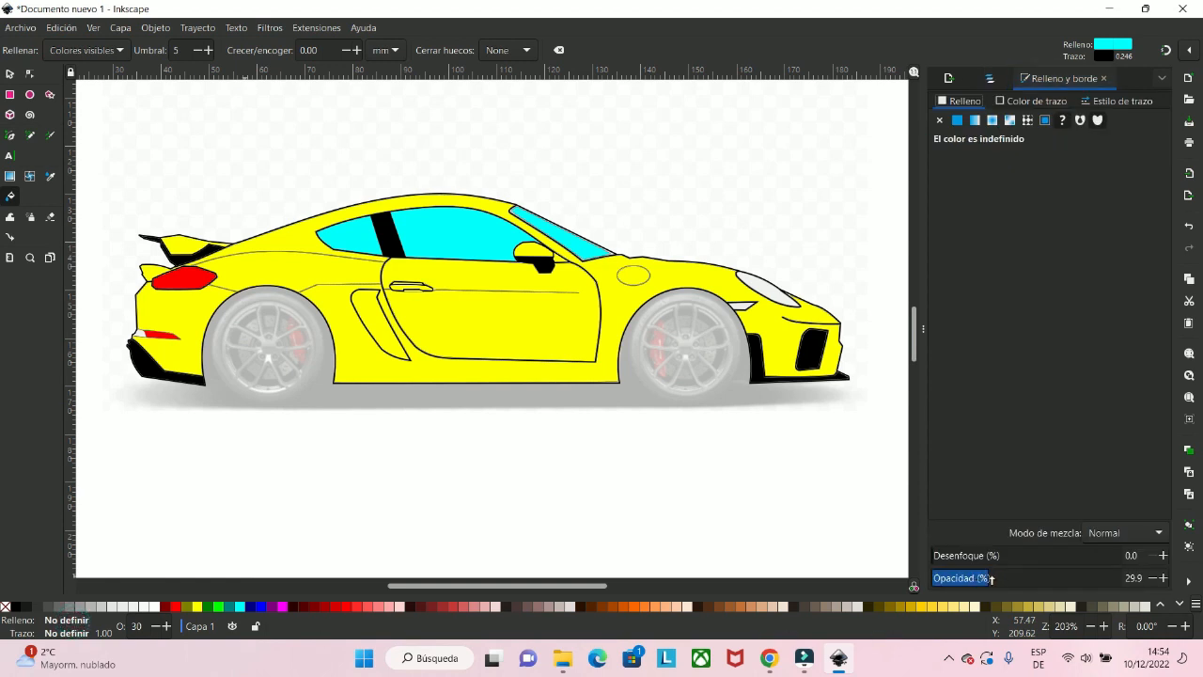
left_click_drag(991, 579, 978, 573)
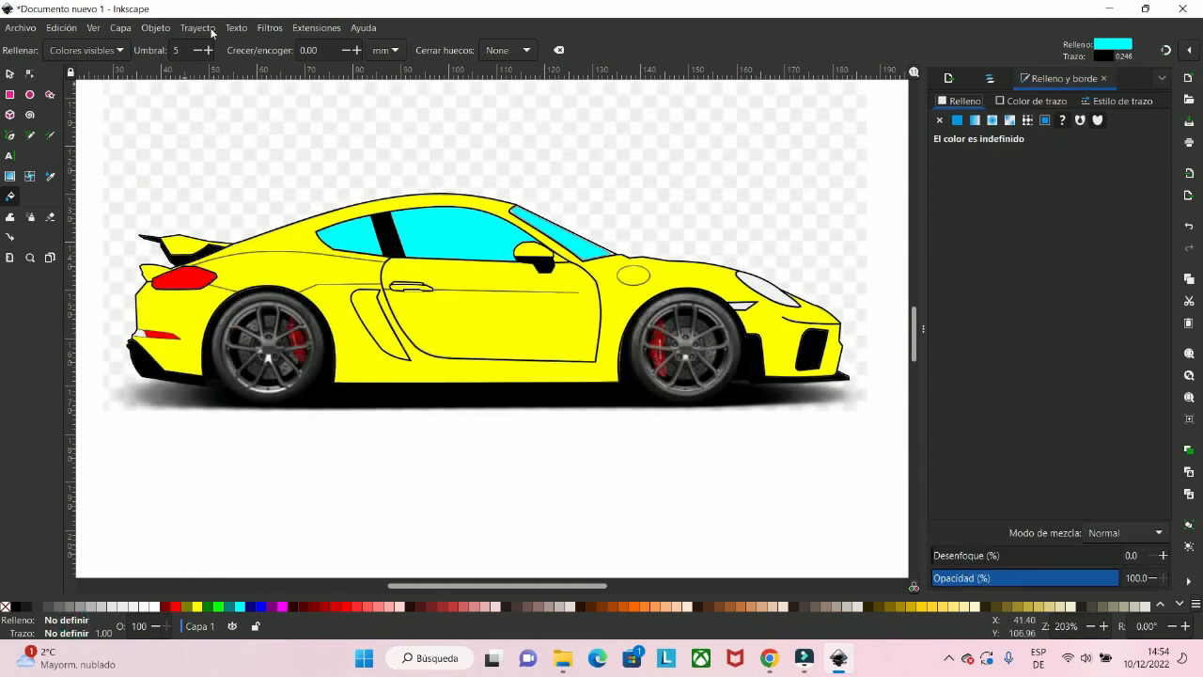
- Add a layer named "tires" above the current layer, Capa 1
left_click(125, 30)
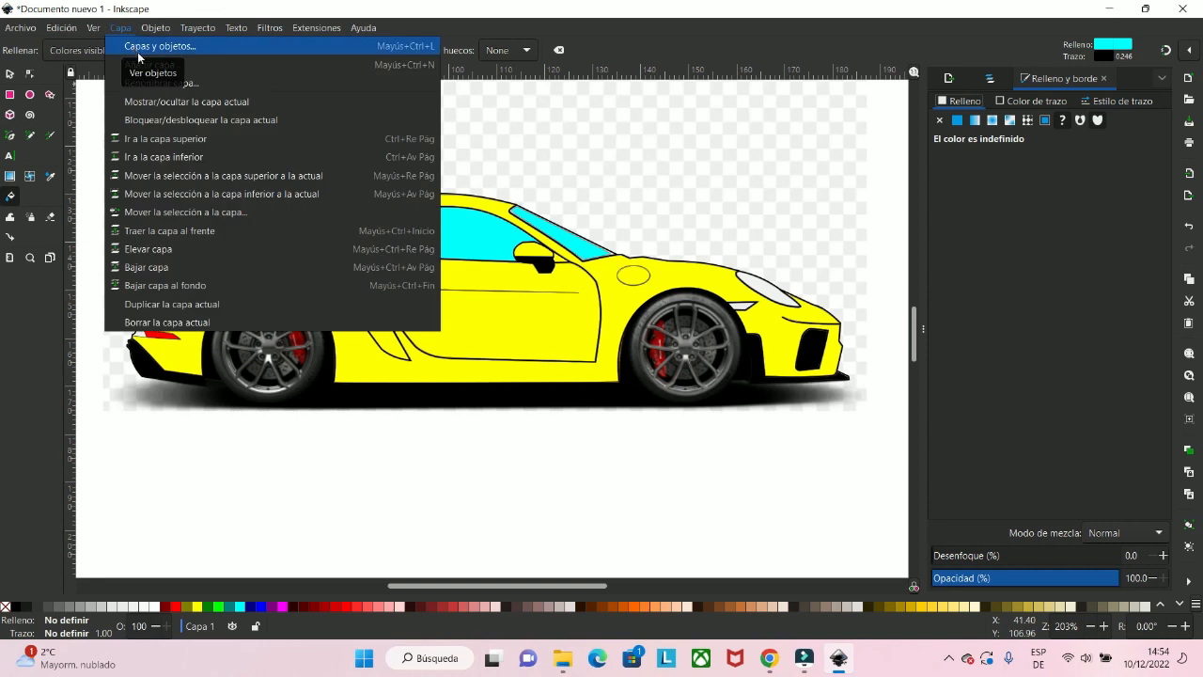
left_click(142, 66)
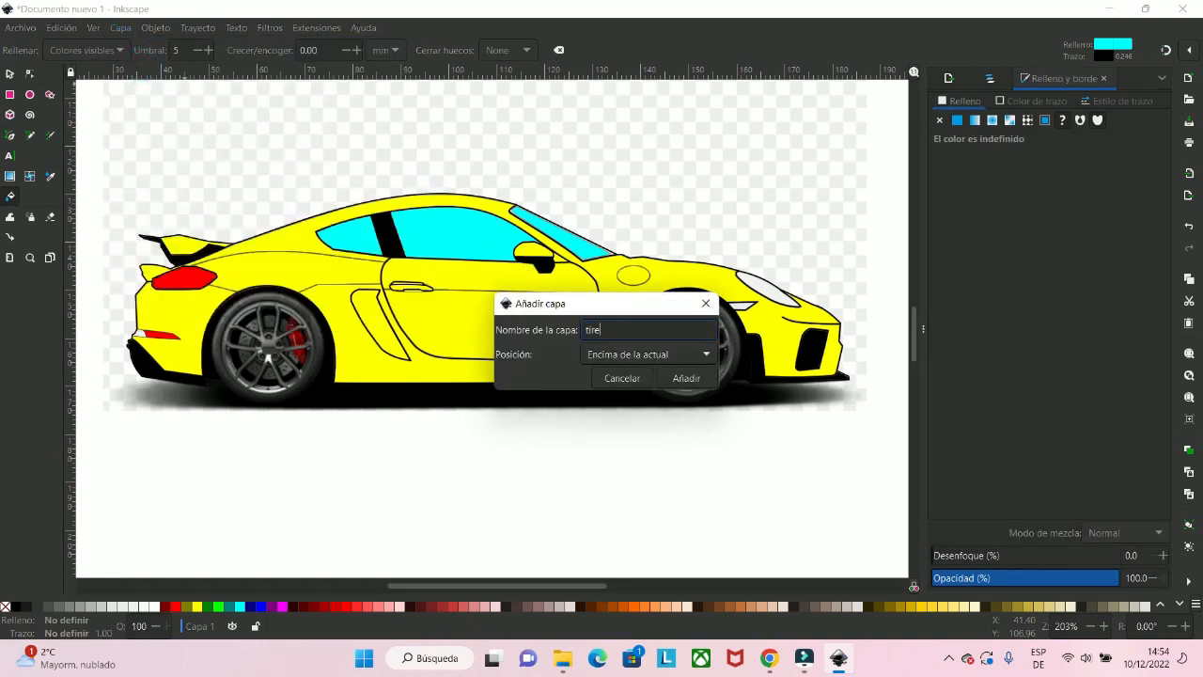
left_click(705, 383)
- Draw a circle over the rear wheel, set both radii to 9 mm and centre it on the wheel
scroll(303, 368, "up", 3)
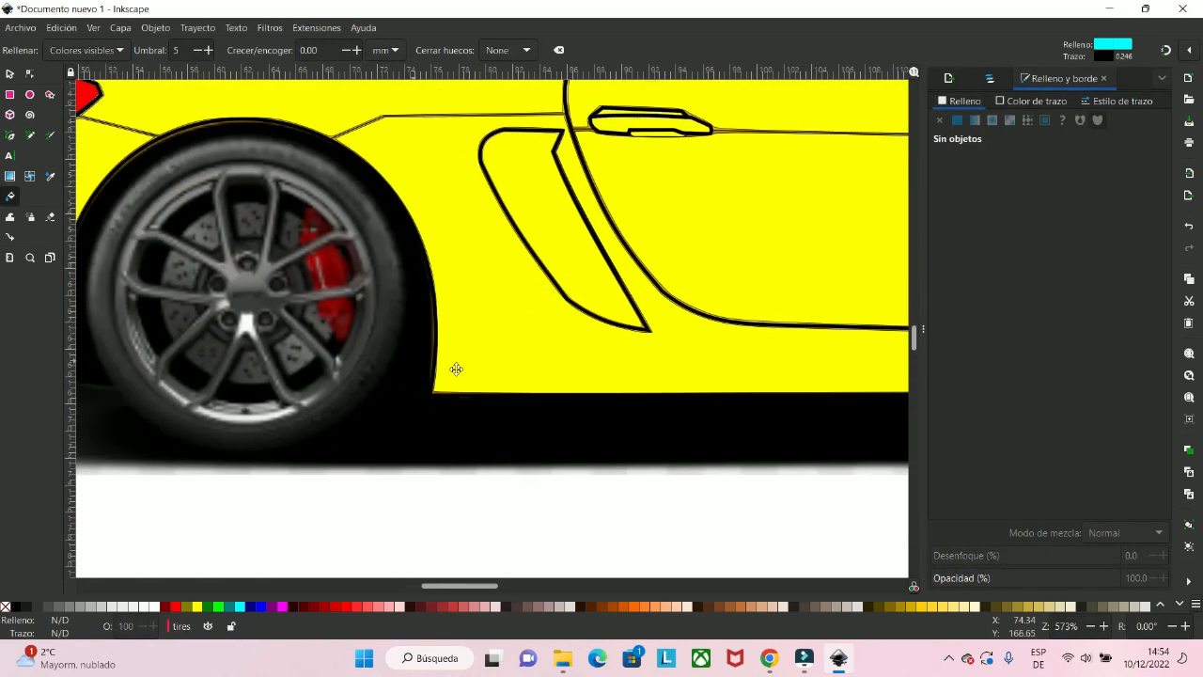
left_click_drag(456, 370, 638, 393)
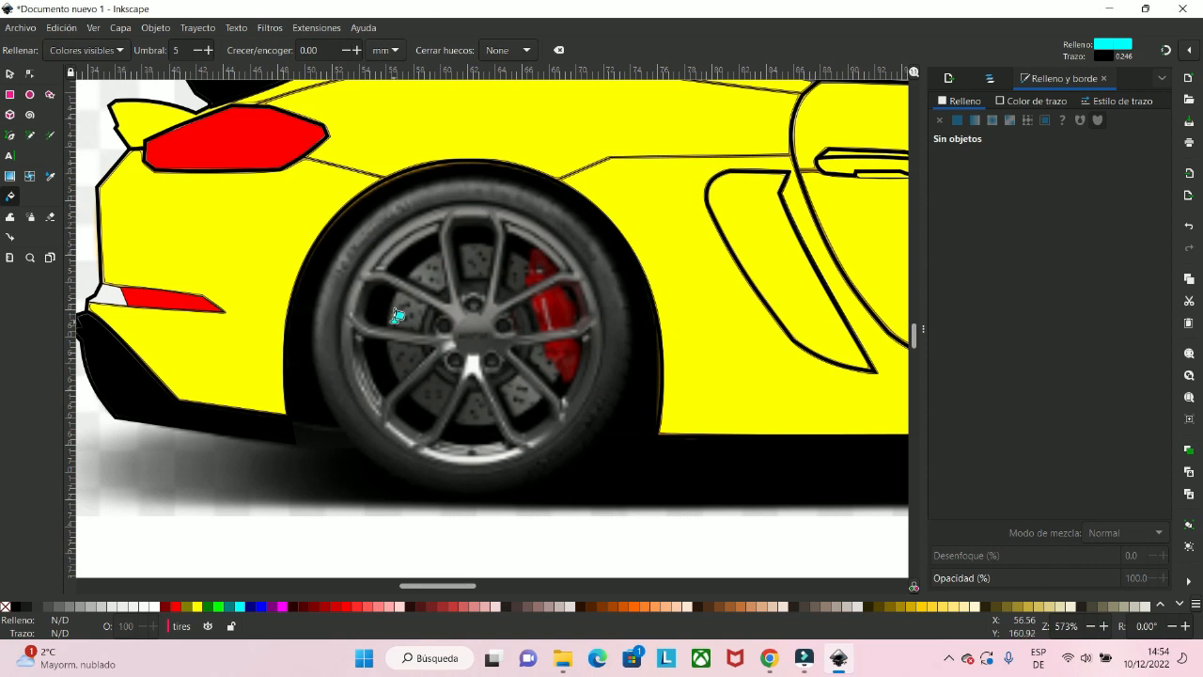
left_click(29, 95)
left_click_drag(572, 198, 328, 448)
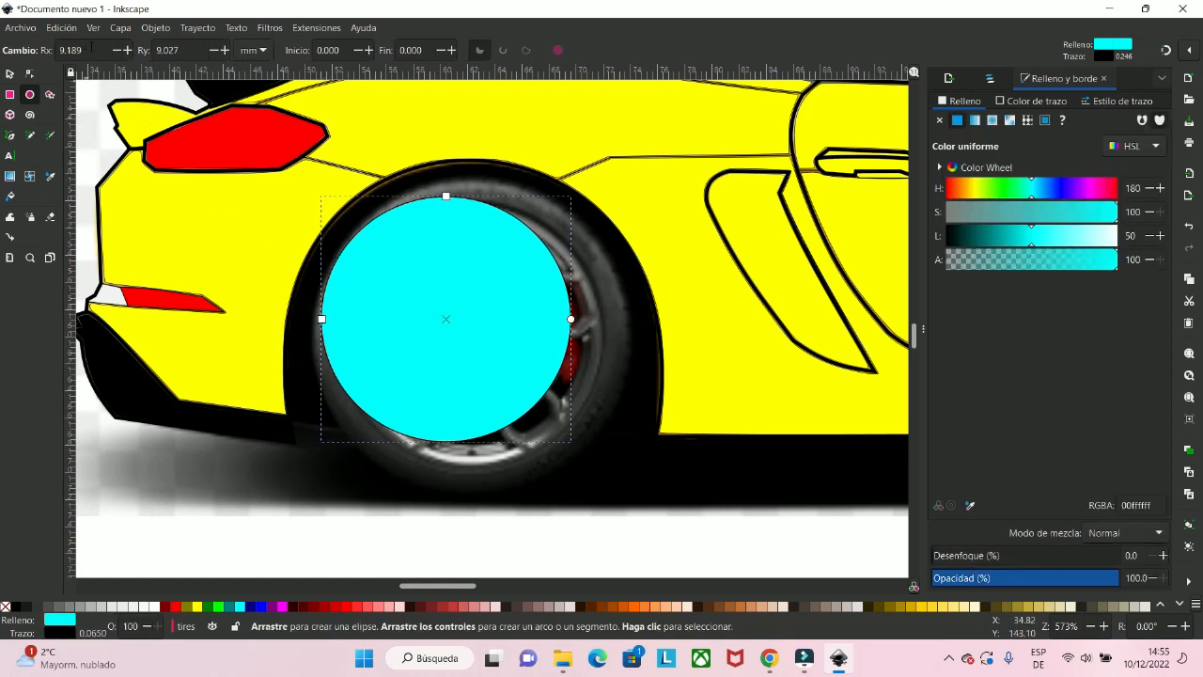
left_click(91, 47)
type(".")
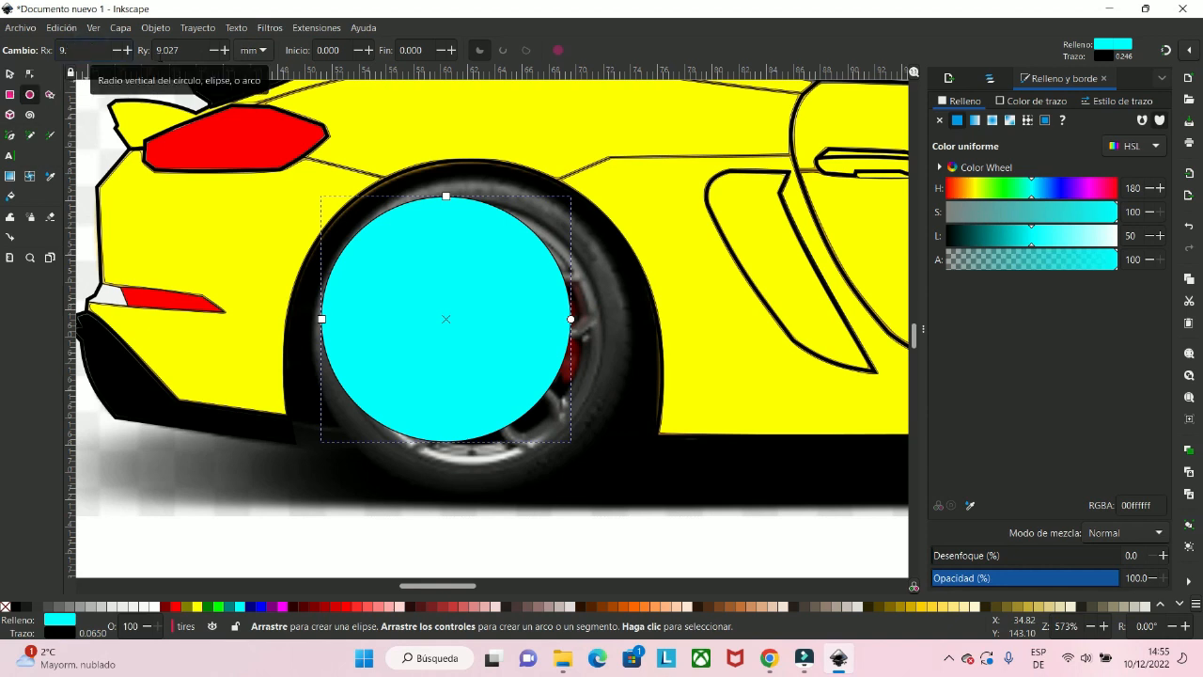
left_click(185, 50)
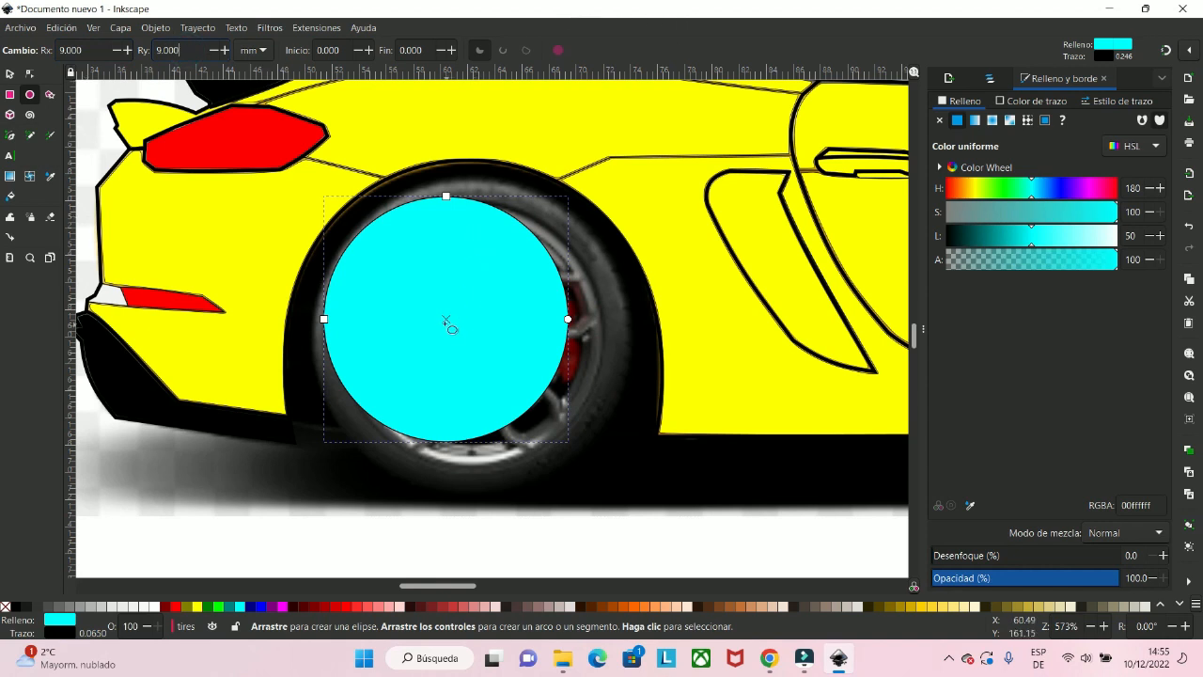
left_click_drag(449, 323, 469, 338)
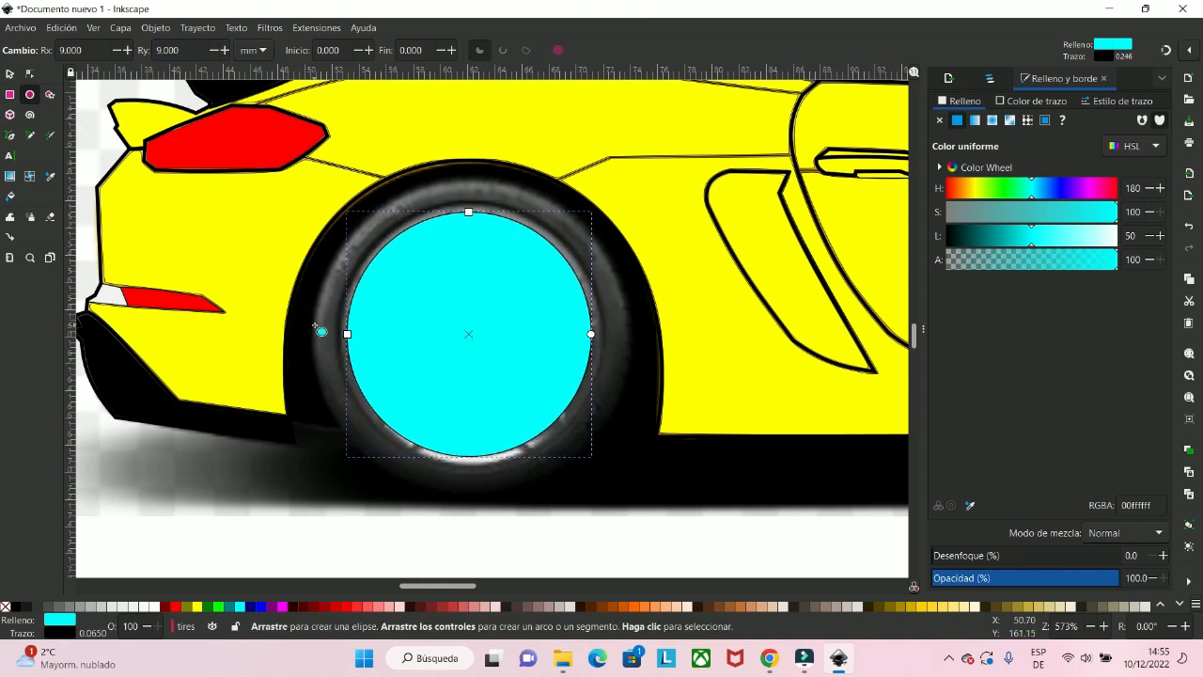
- Enlarge the circle uniformly to about 22.4 mm across and align it with the rear tyre's outer edge
left_click(8, 75)
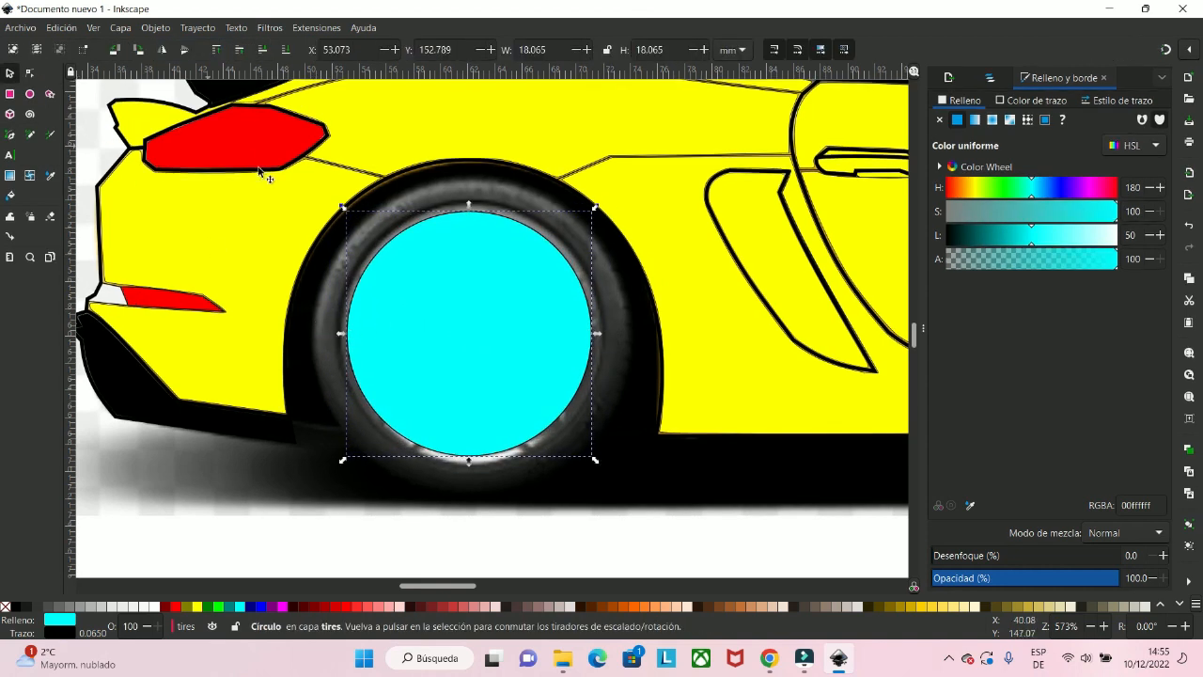
left_click_drag(341, 205, 334, 140)
key("ctrl+z")
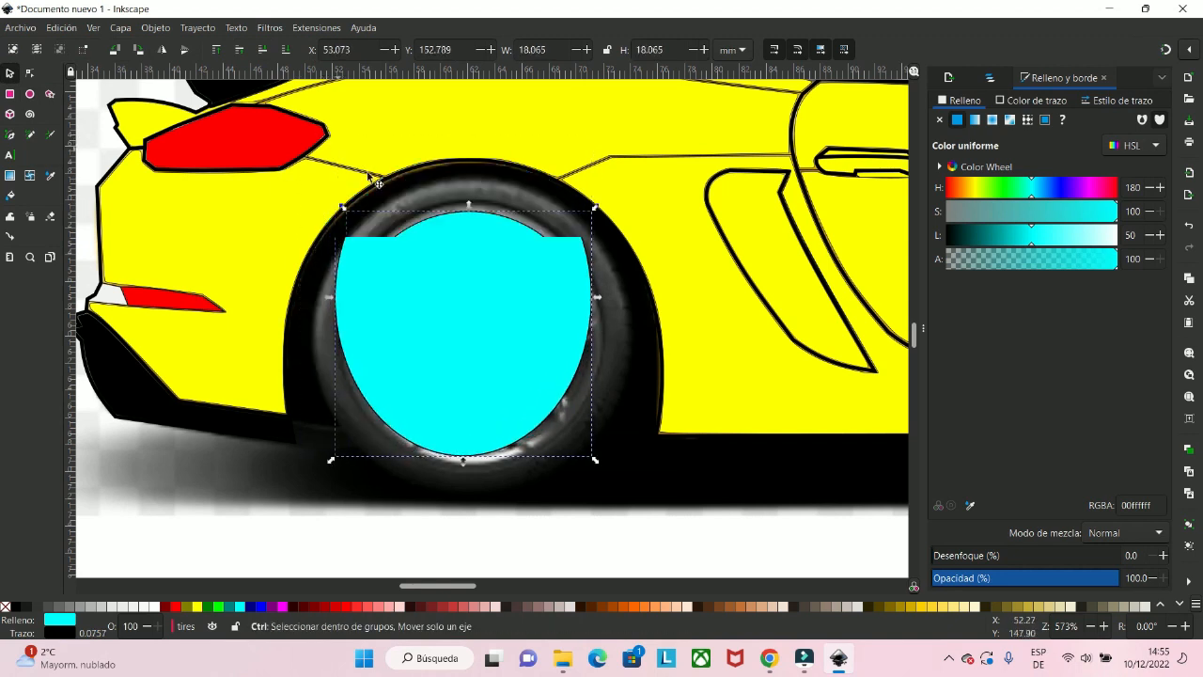
left_click_drag(342, 459, 289, 492)
left_click_drag(440, 353, 457, 336)
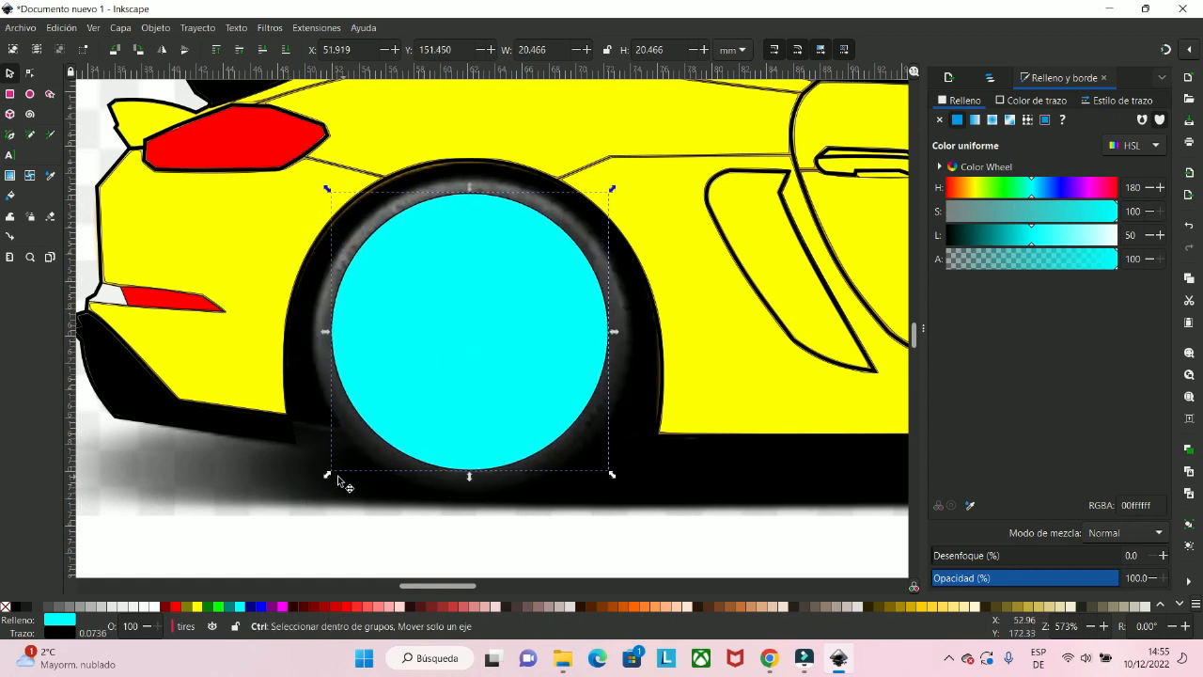
mouse_move(329, 478)
left_mouse_down()
mouse_move(306, 489)
mouse_move(323, 488)
left_mouse_up()
left_click_drag(430, 416, 442, 415)
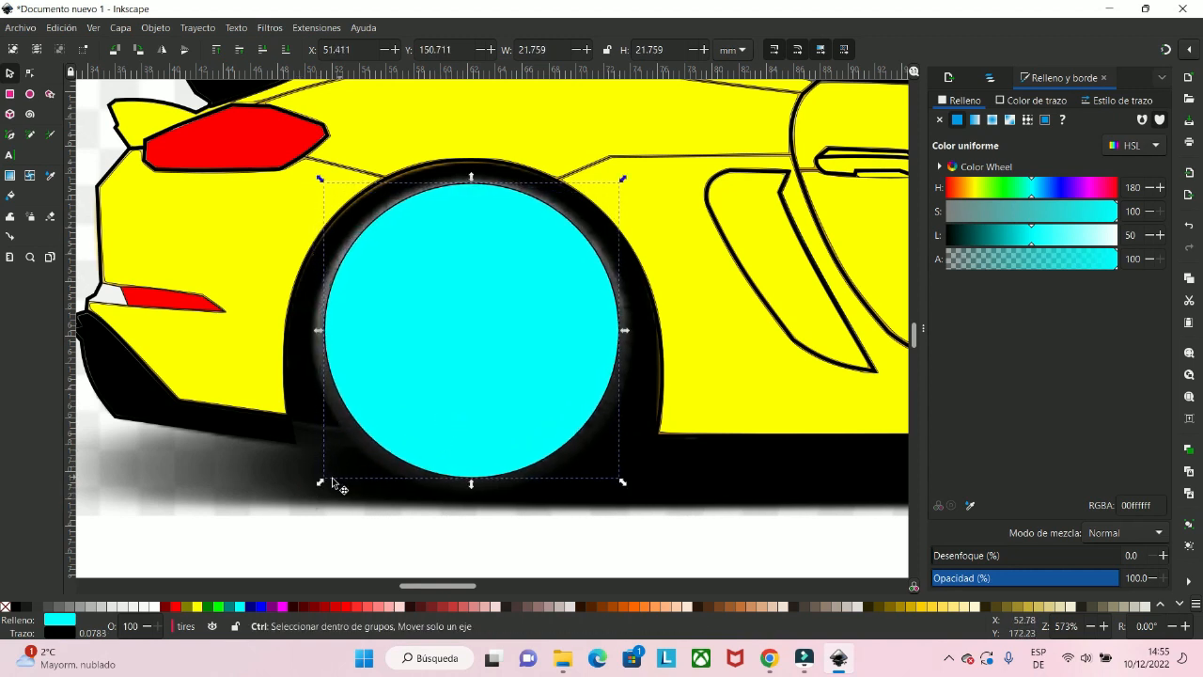
left_click_drag(322, 485, 317, 490)
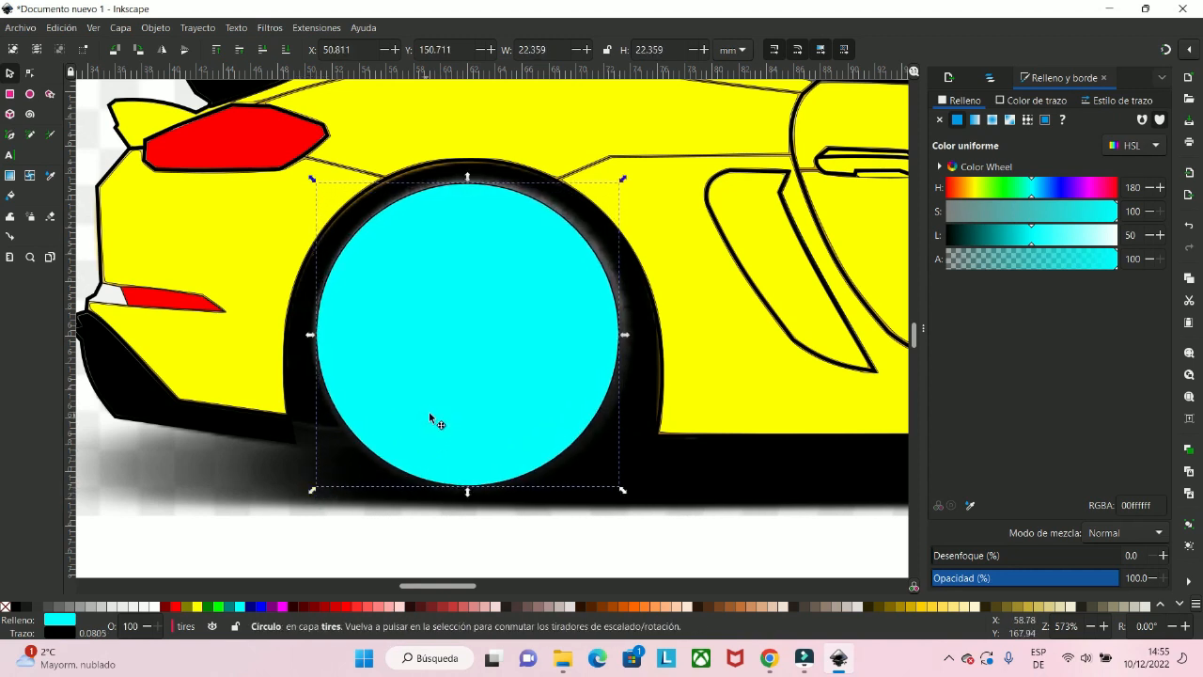
left_click_drag(437, 423, 432, 411)
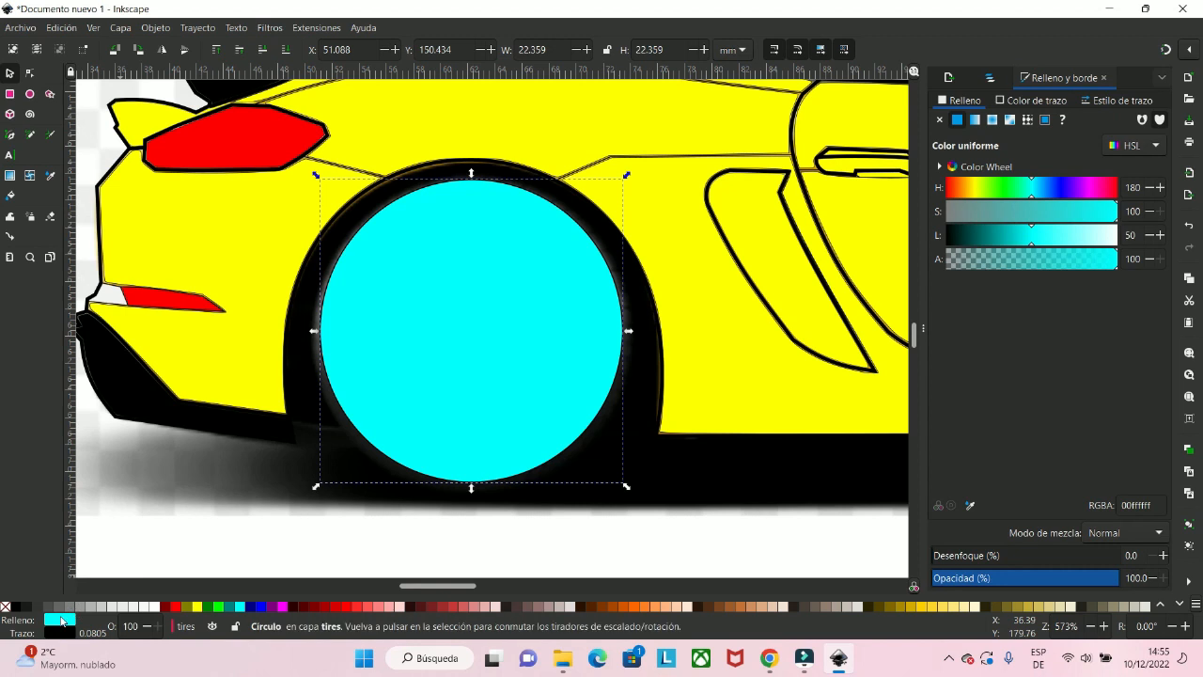
- Remove the tyre circle's fill and set its stroke width to 0.580 mm
left_click(939, 120)
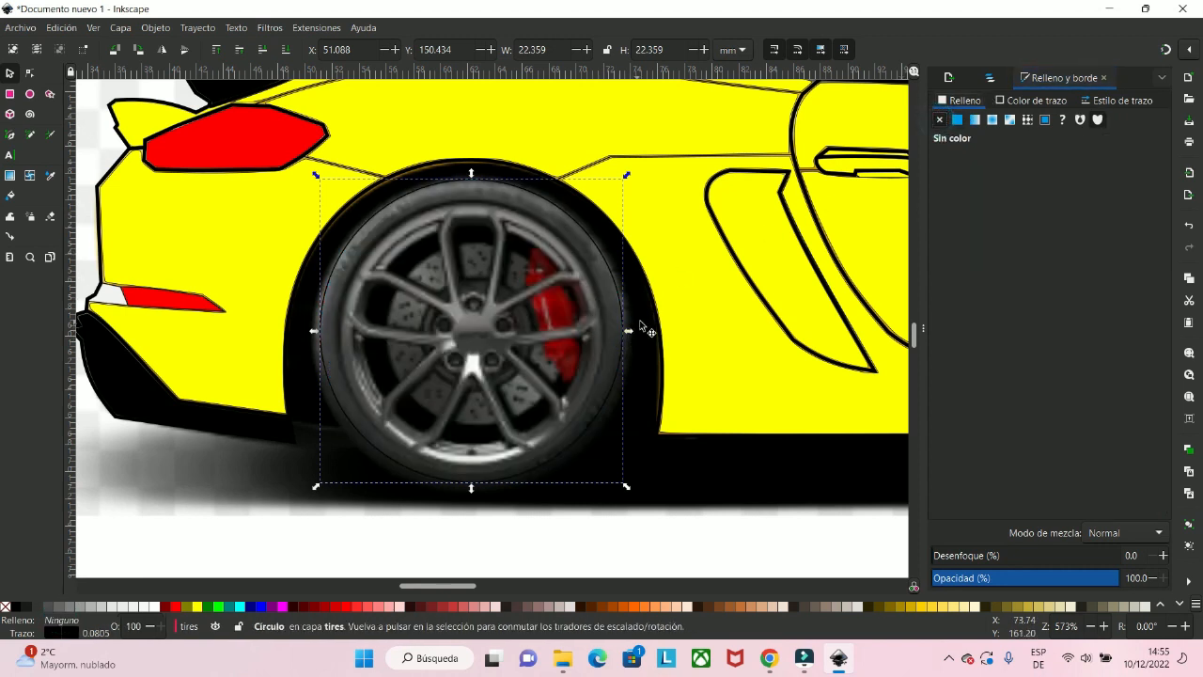
left_click(91, 633)
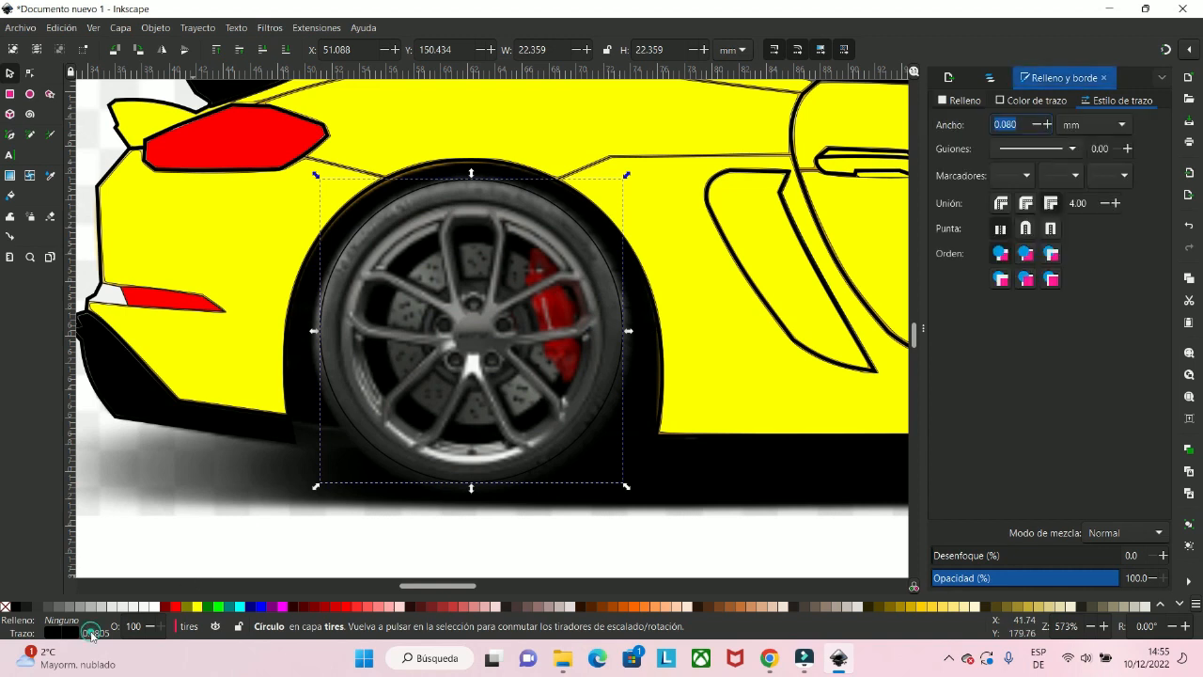
left_click(1048, 127)
left_click(1048, 127)
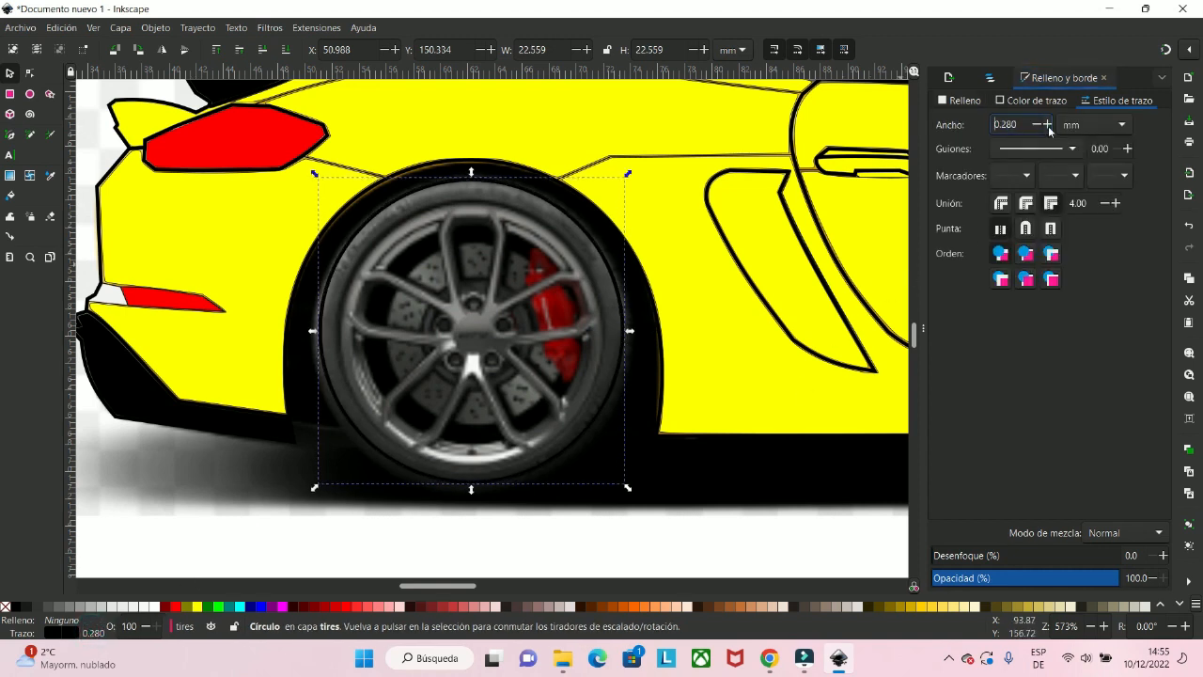
left_click(1049, 127)
left_click(1048, 127)
left_click(1048, 127)
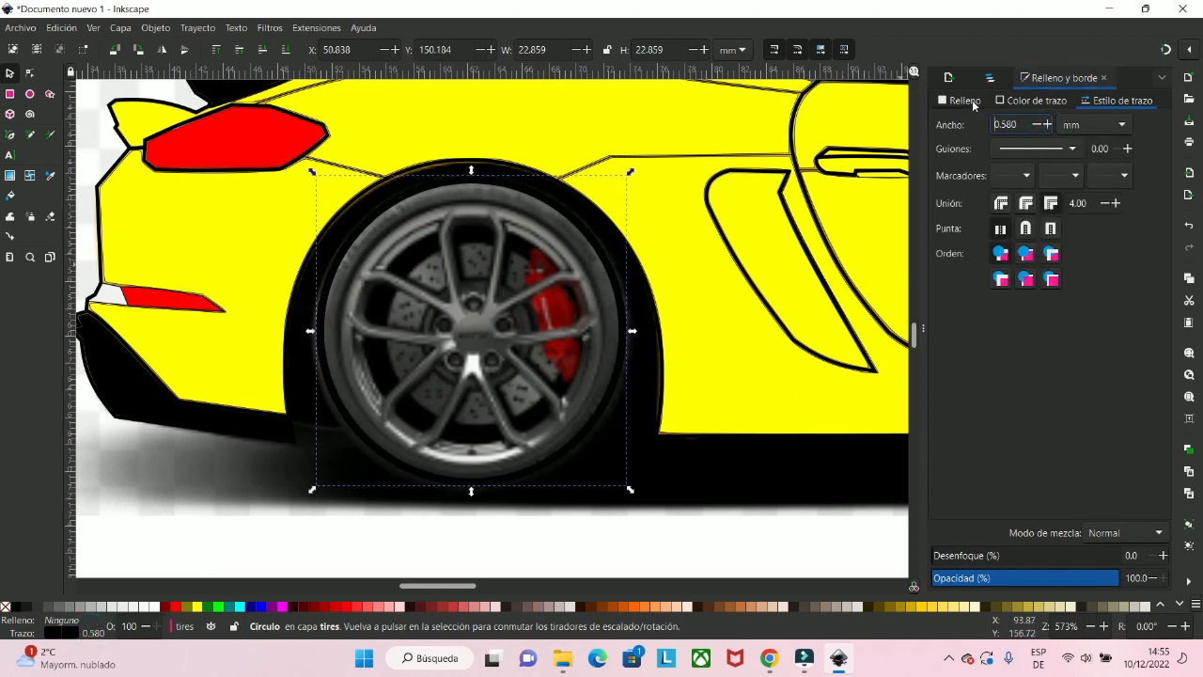
- Lower the opacity of Capa 1 to about 49%
left_click(996, 80)
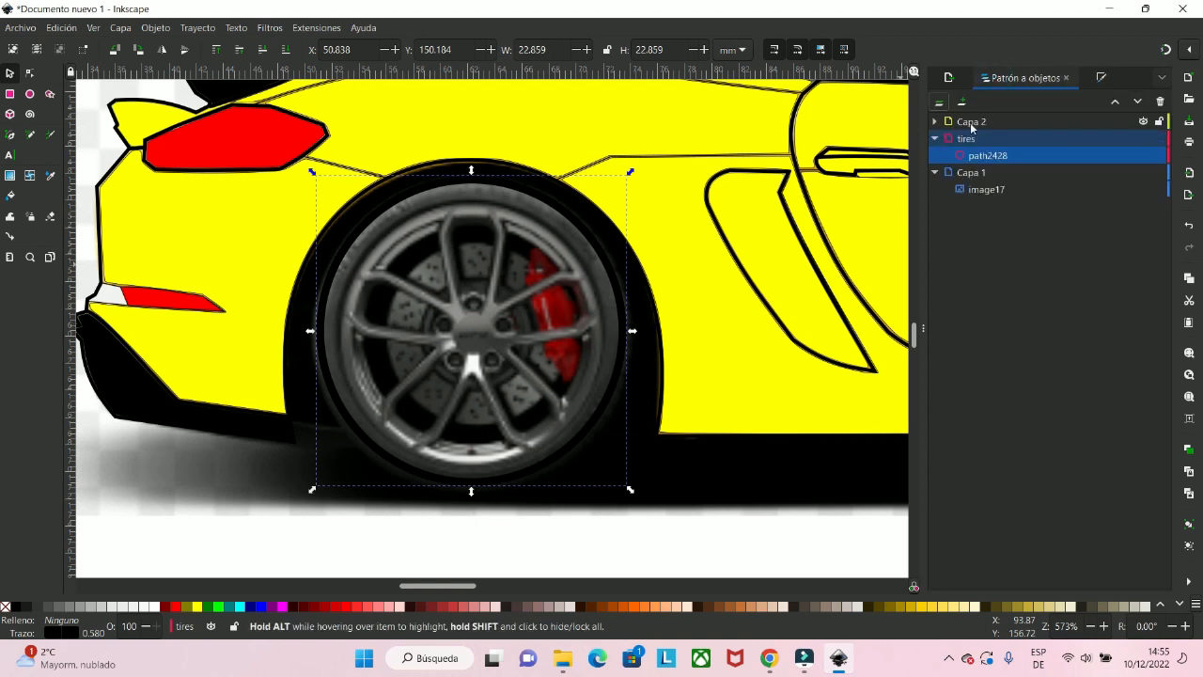
left_click(974, 174)
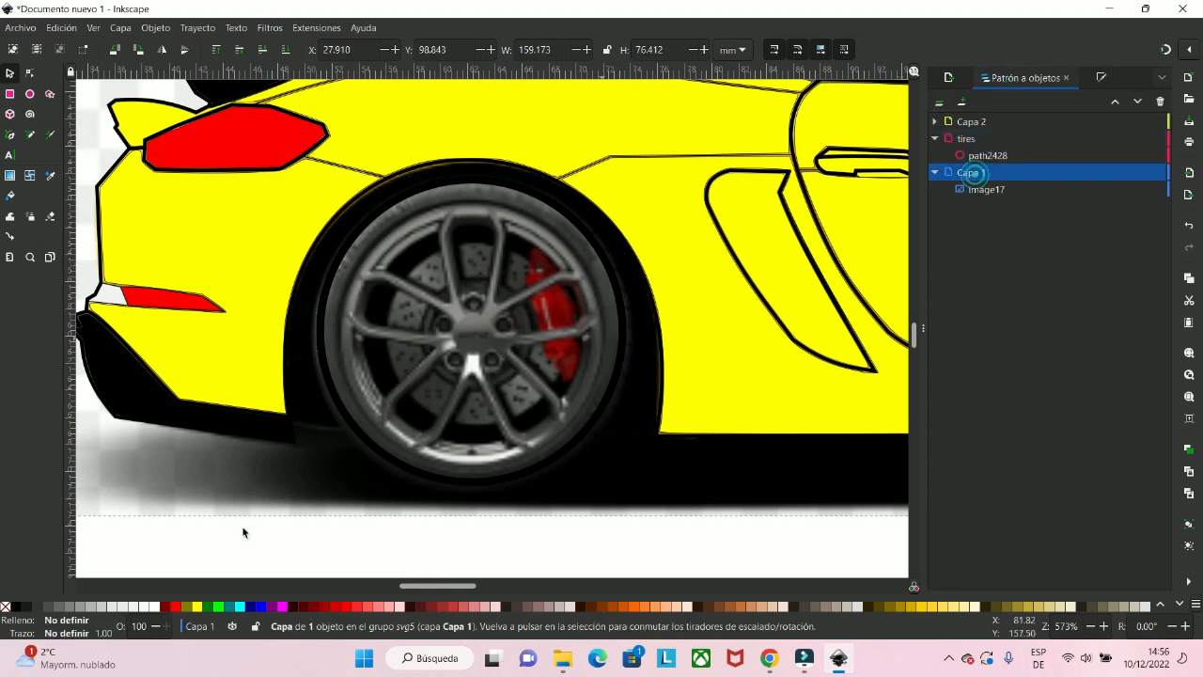
left_click(81, 622)
left_click_drag(1105, 573, 1023, 578)
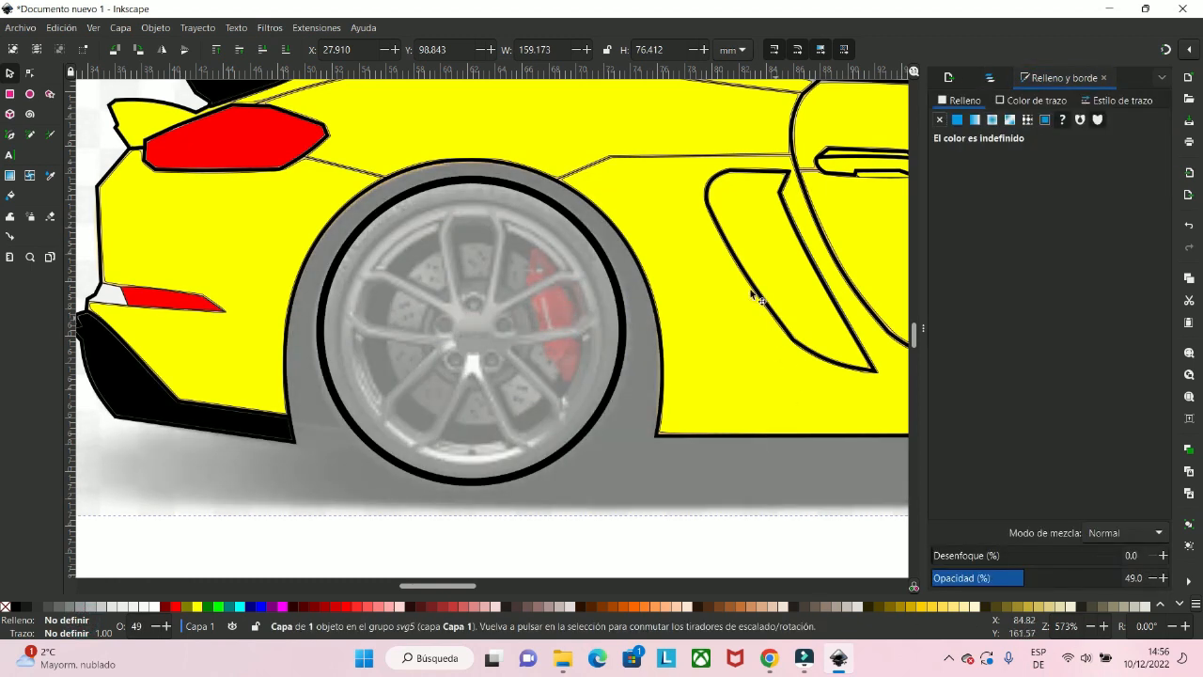
- Nudge the tyre circle slightly down to match the rear tyre's outline in the photo
left_click(519, 193)
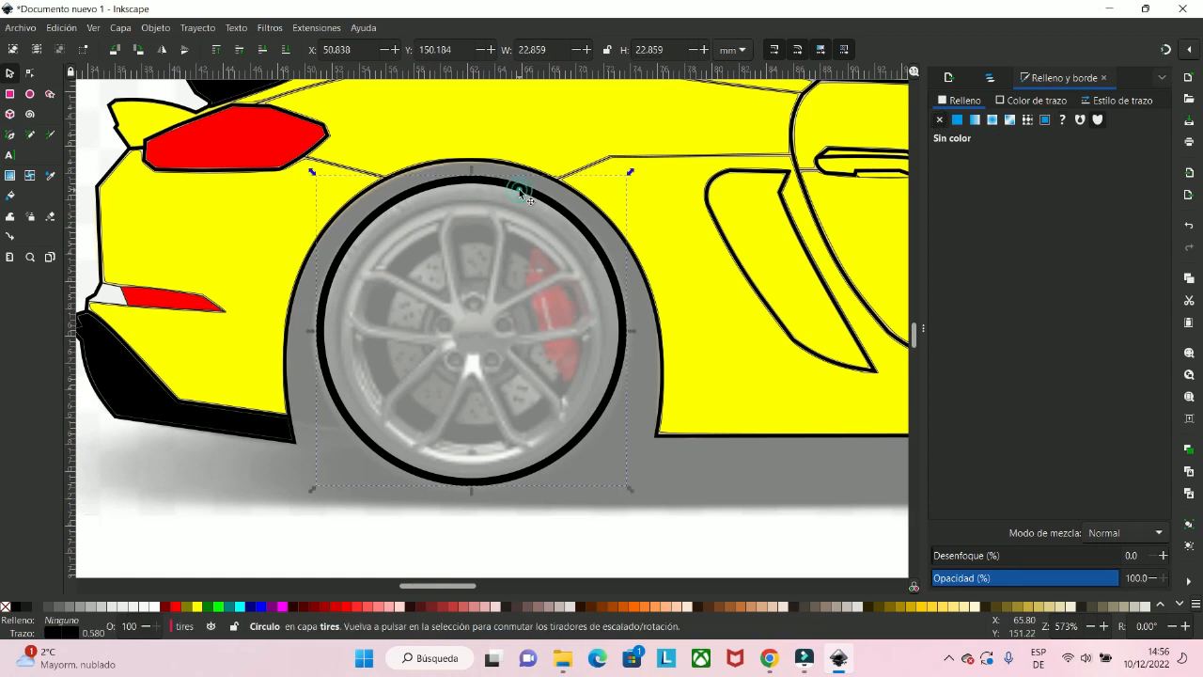
left_click_drag(519, 192, 518, 198)
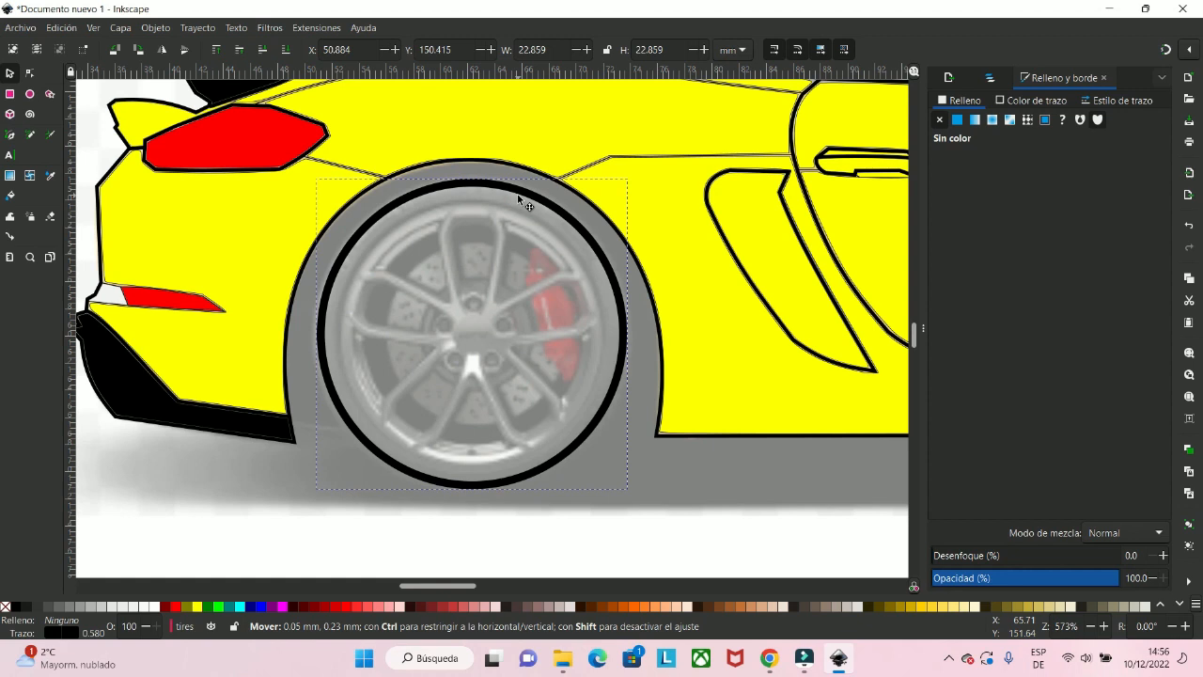
left_click_drag(517, 193, 517, 194)
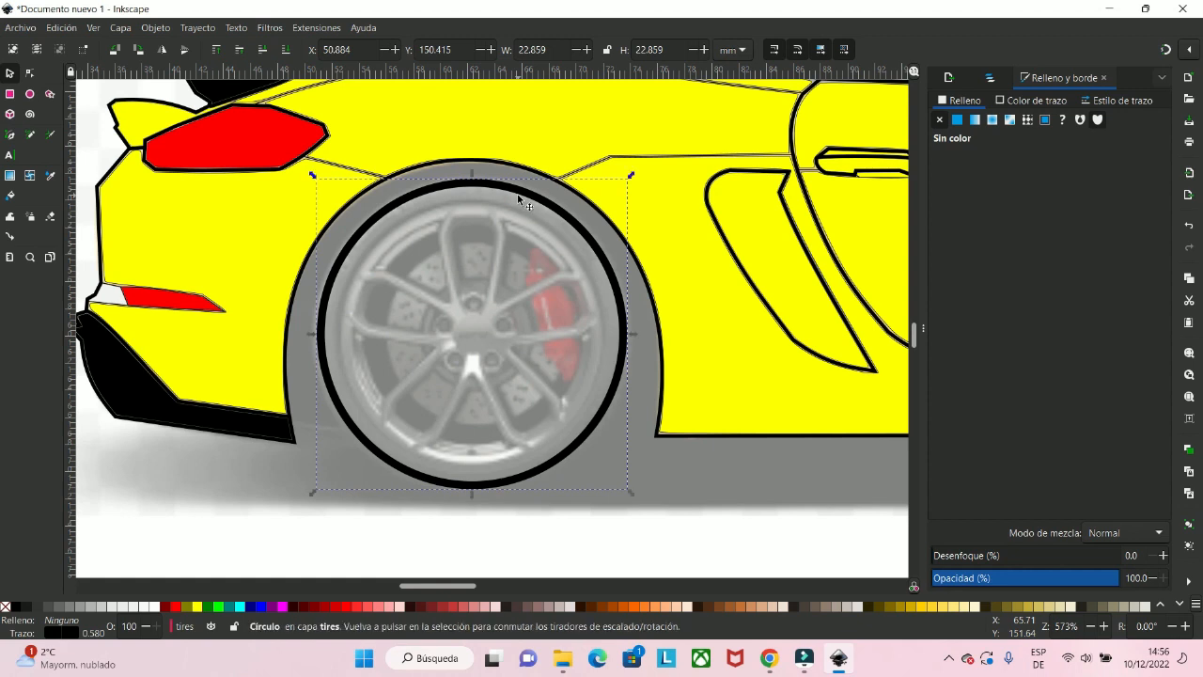
- Duplicate the tyre circle, shrink the copy to about 19.4 mm across and centre it around the rear wheel's rim
right_click(517, 193)
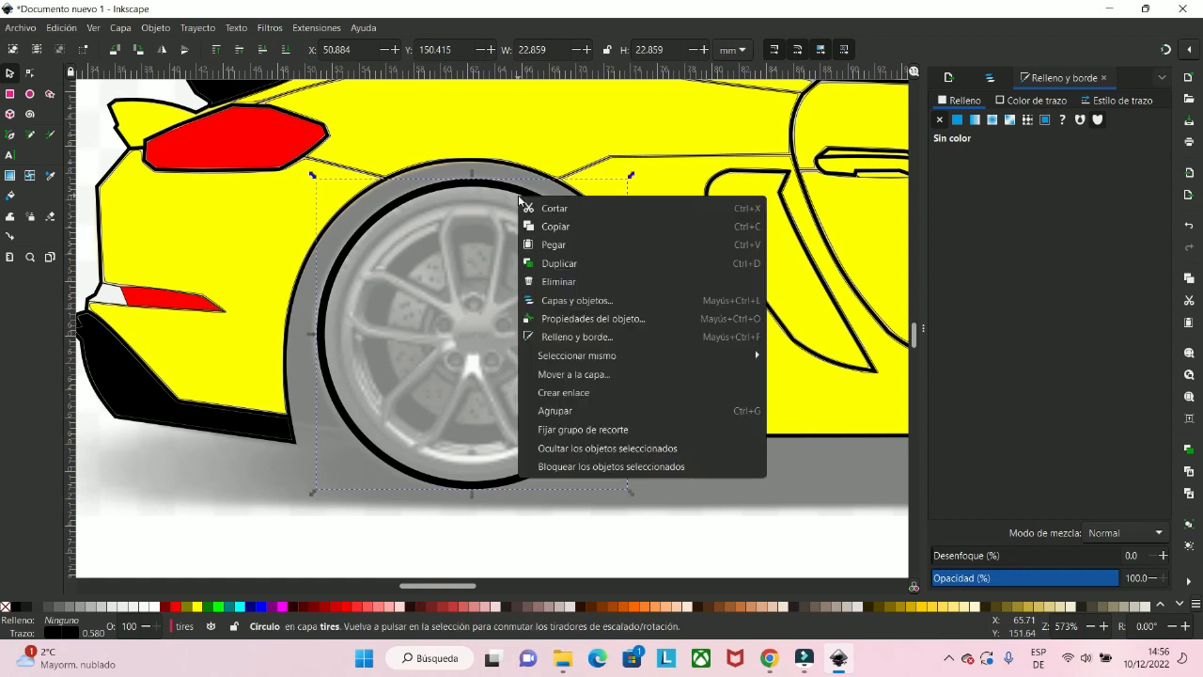
left_click(554, 263)
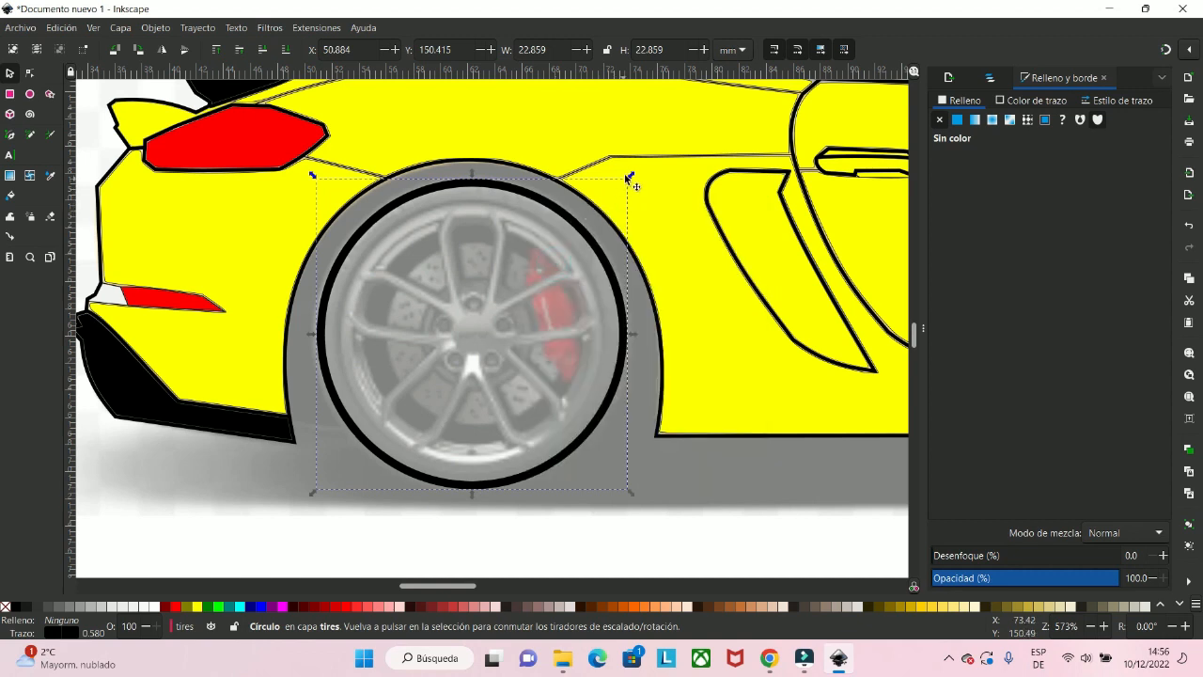
left_click_drag(630, 177, 598, 213)
left_click_drag(470, 358, 491, 327)
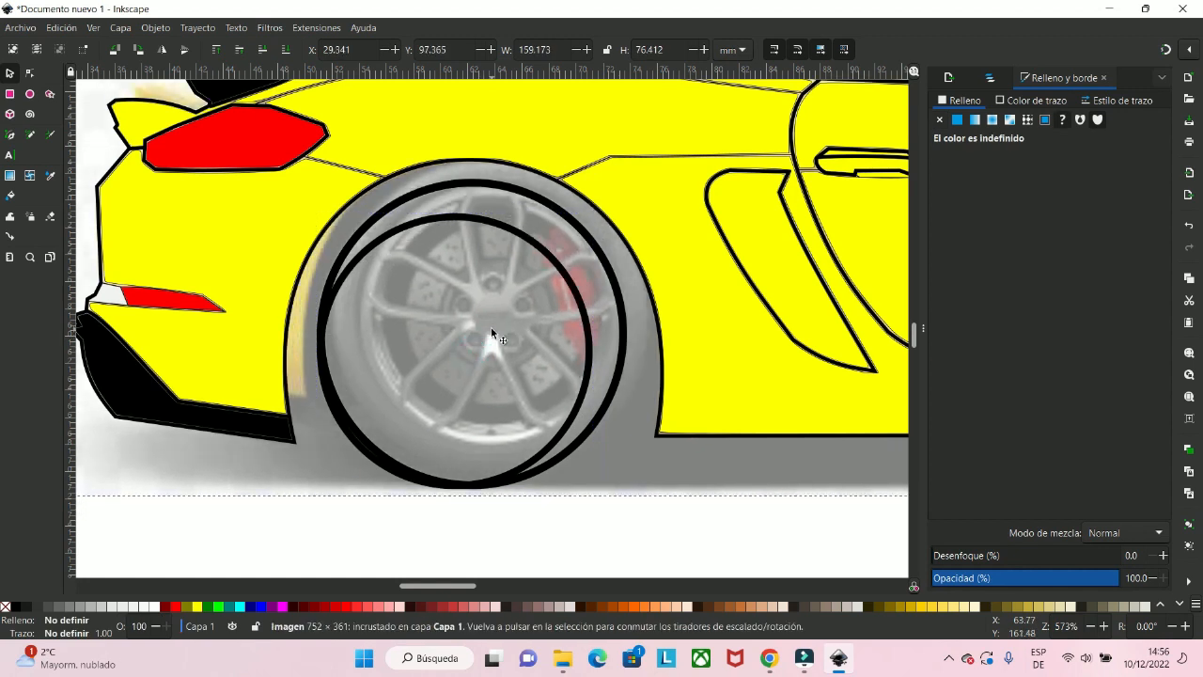
key("ctrl+z")
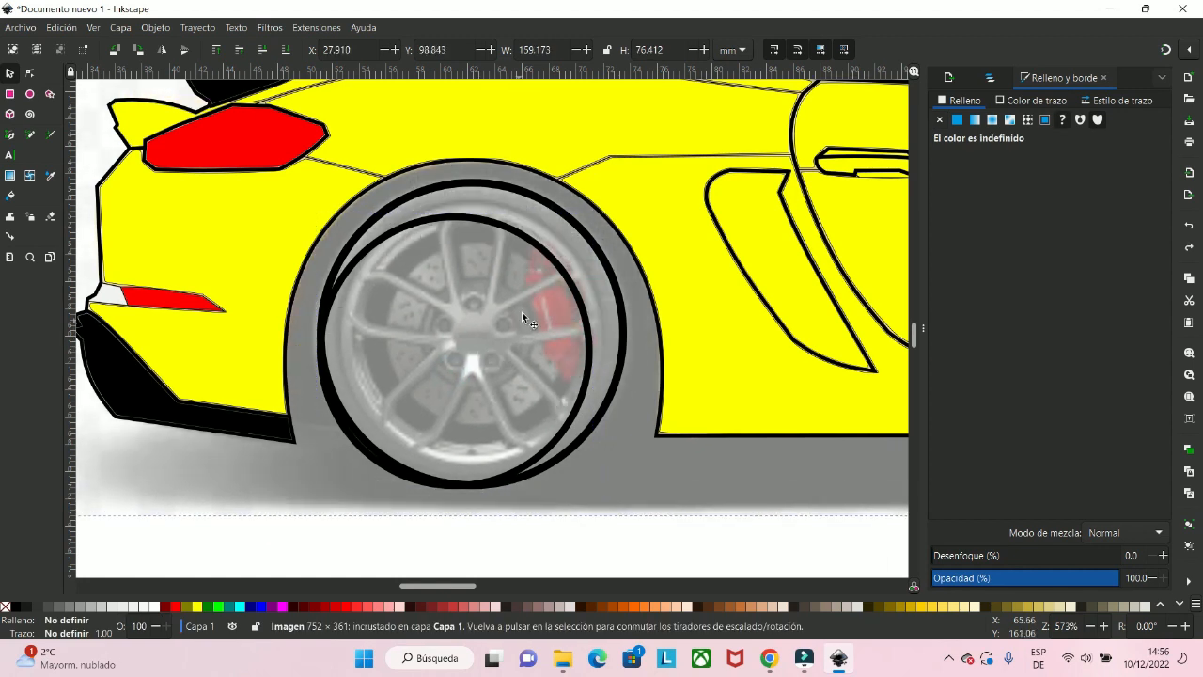
left_click(553, 260)
left_click_drag(555, 259, 566, 235)
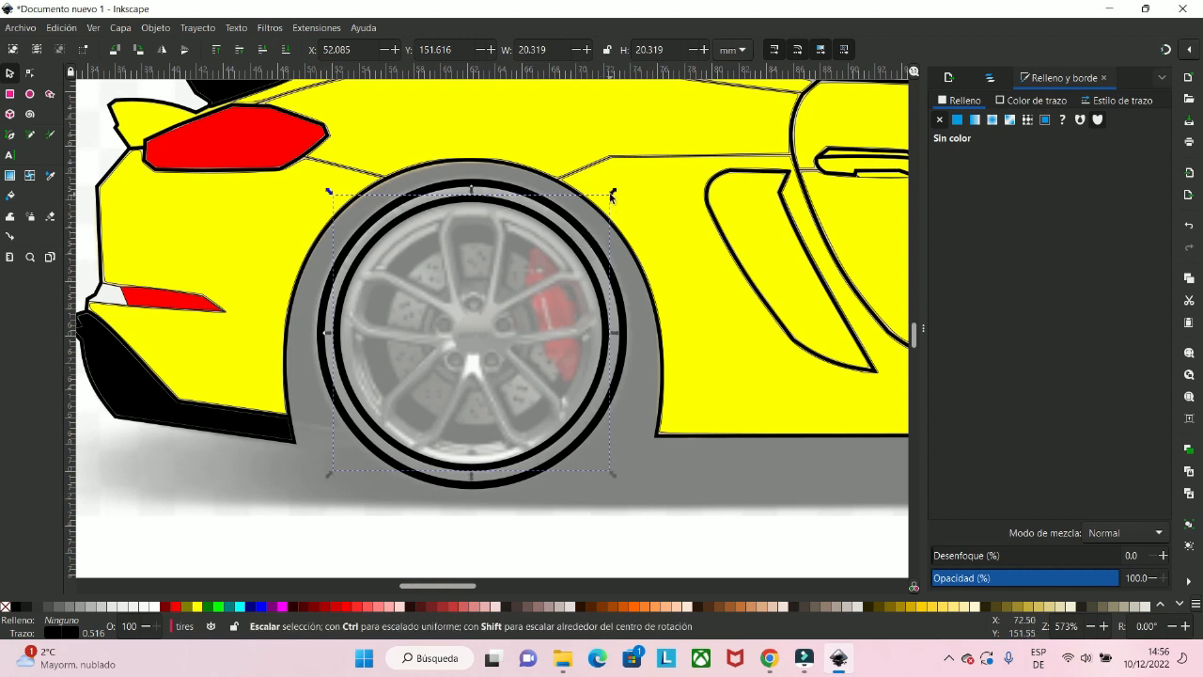
left_click_drag(612, 193, 601, 204)
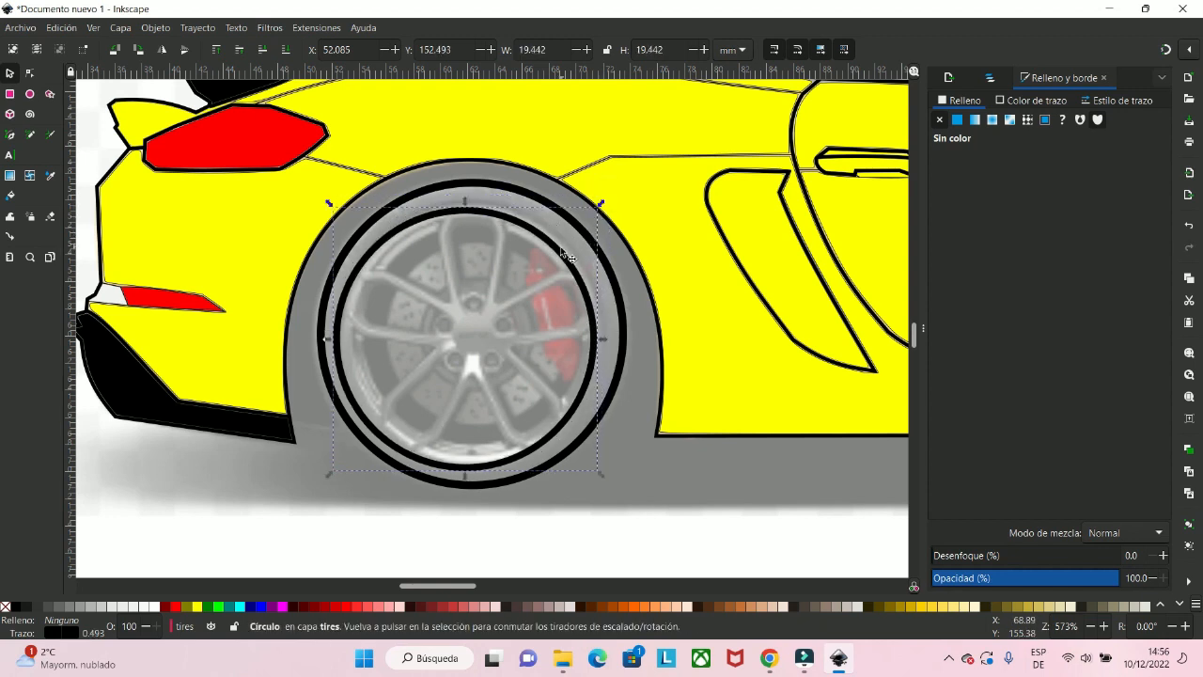
left_click_drag(556, 248, 565, 248)
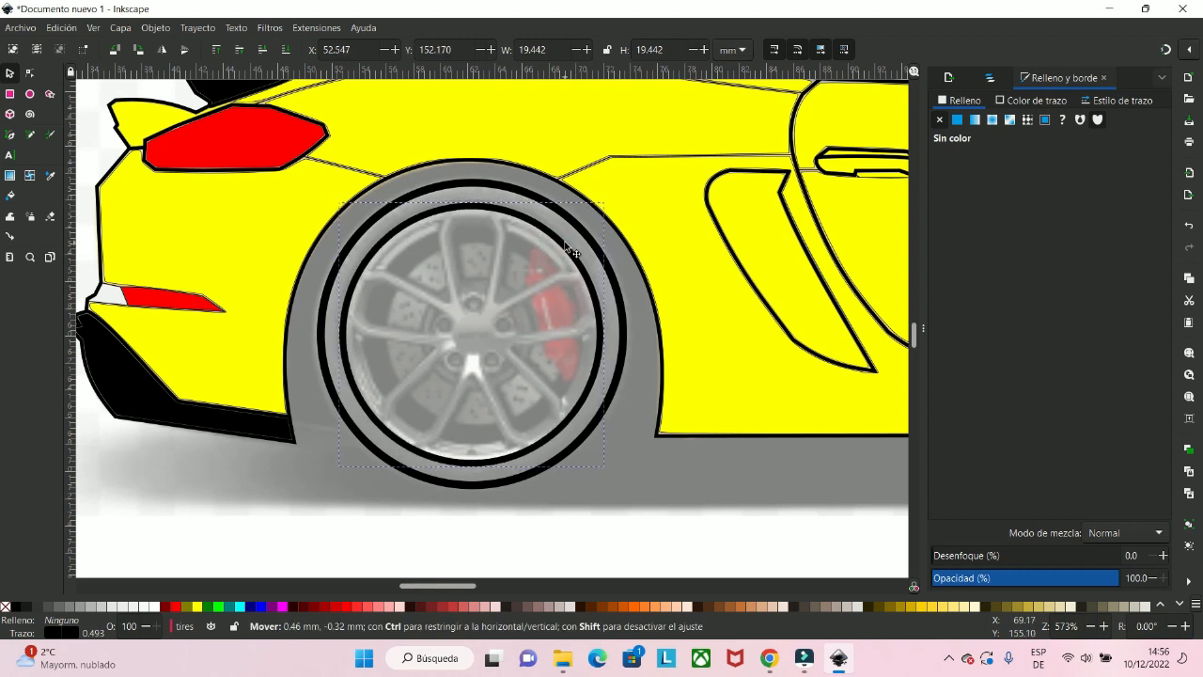
- Duplicate the rim circle, shrink the copy to about 16.3 mm across and centre it inside the rear wheel's rim
left_click_drag(566, 249, 566, 250)
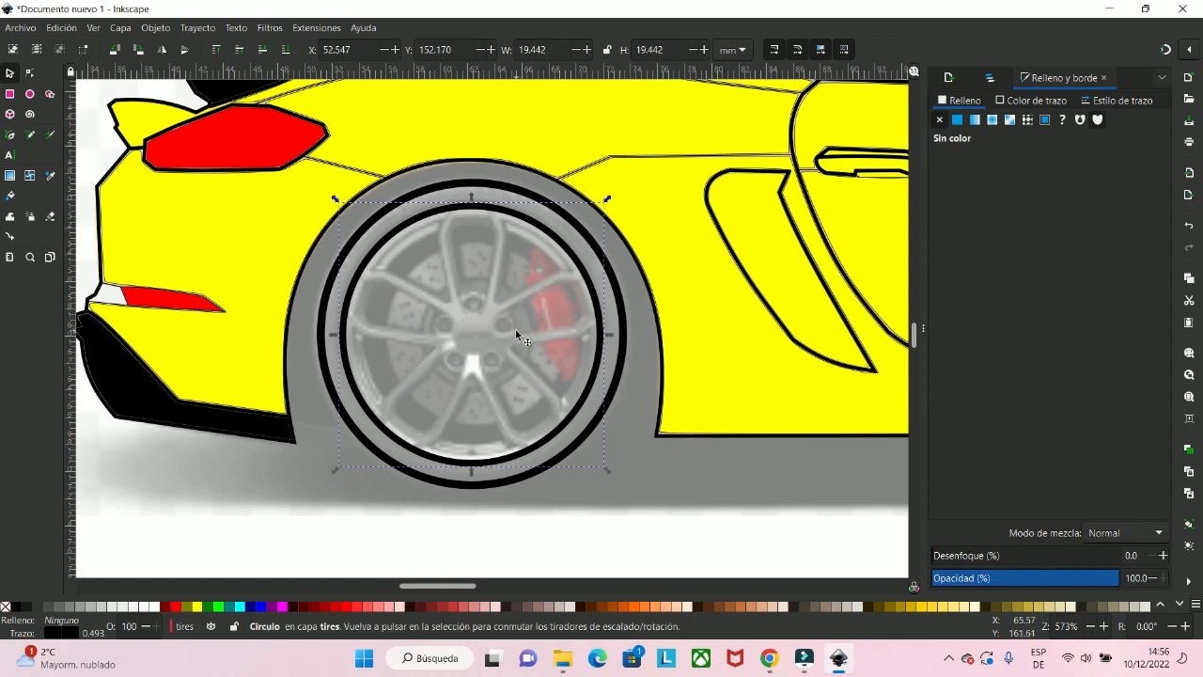
scroll(515, 335, "down", 4, "ctrl")
scroll(516, 336, "up", 5, "ctrl")
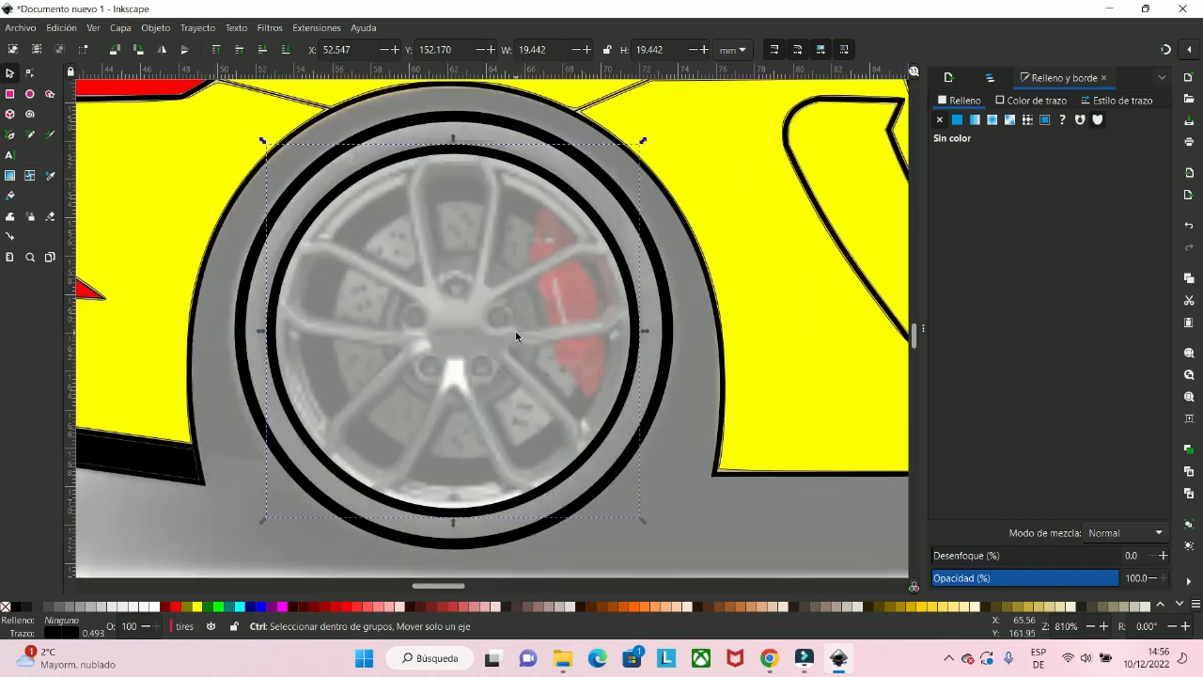
left_click_drag(523, 307, 629, 312)
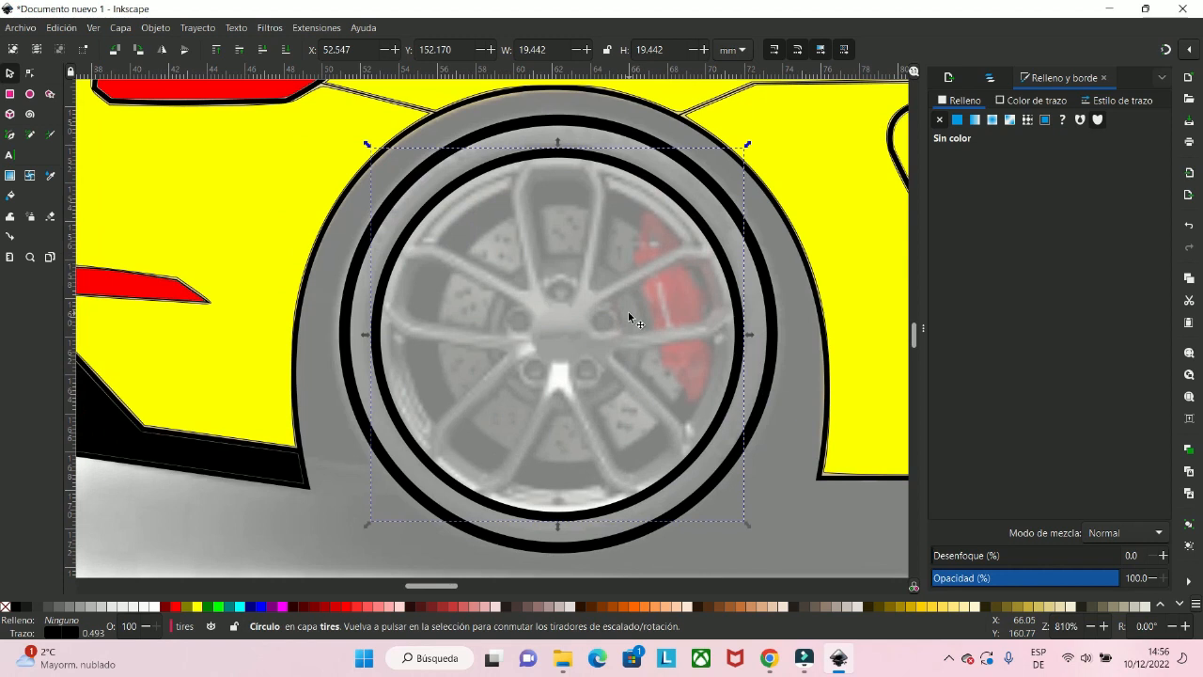
right_click(630, 173)
left_click(661, 237)
left_click_drag(748, 150, 688, 206)
left_click_drag(635, 257, 668, 225)
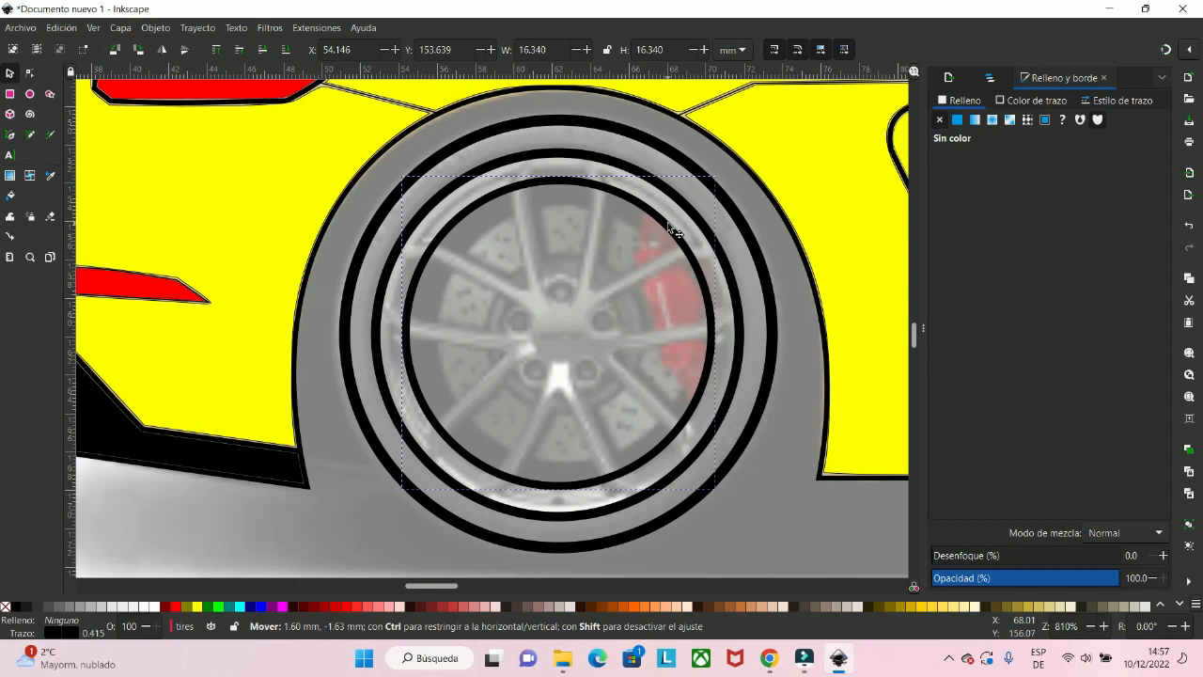
left_click_drag(673, 229, 673, 230)
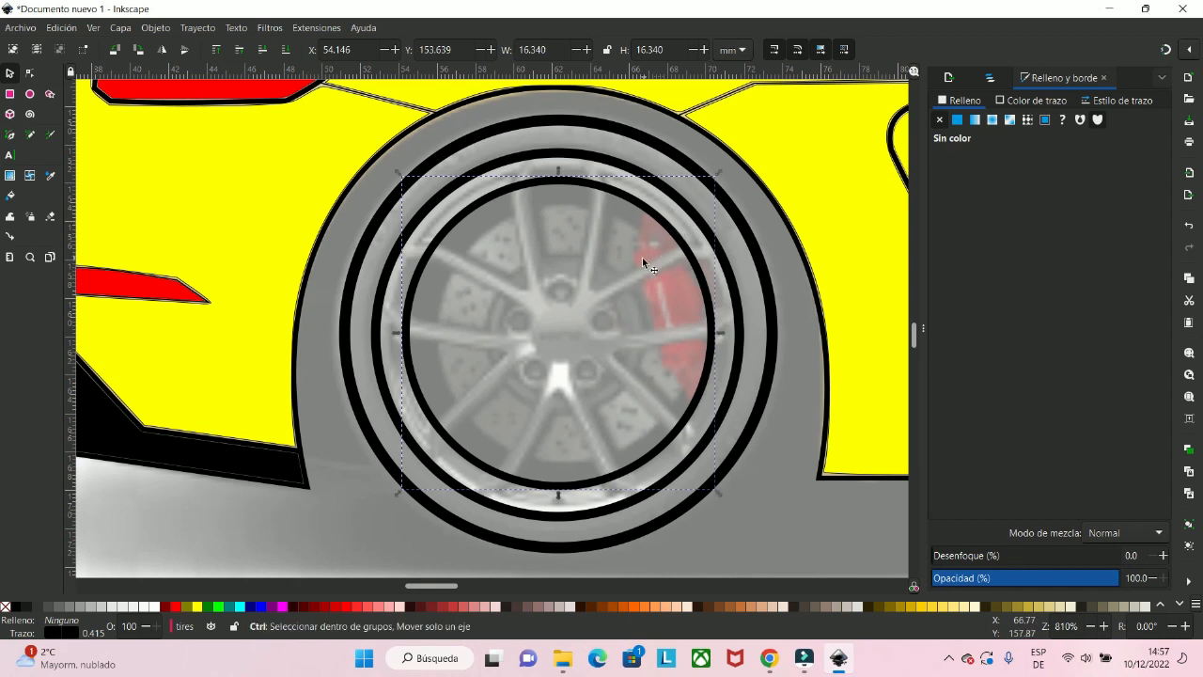
- Duplicate the innermost wheel circle, shrink the copy to about 4.4 mm across and place it over the rear wheel's hub
scroll(627, 297, "down", 3)
scroll(624, 307, "up", 1)
scroll(626, 307, "up", 2)
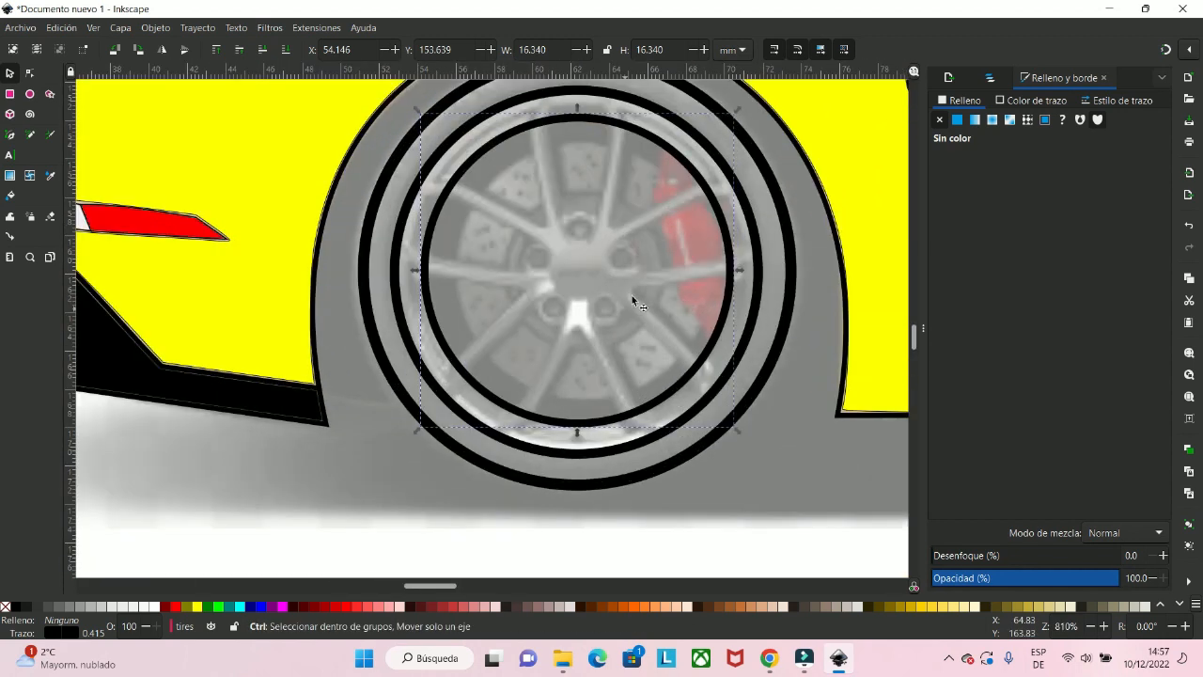
left_click_drag(641, 243, 594, 325)
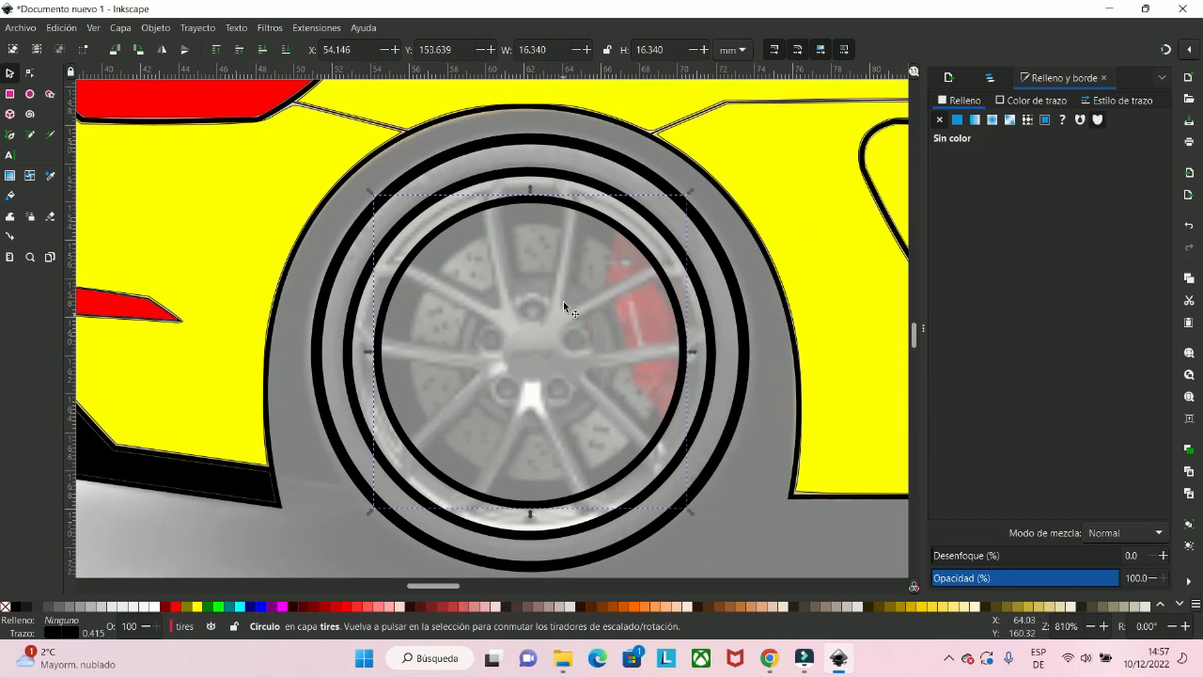
right_click(623, 232)
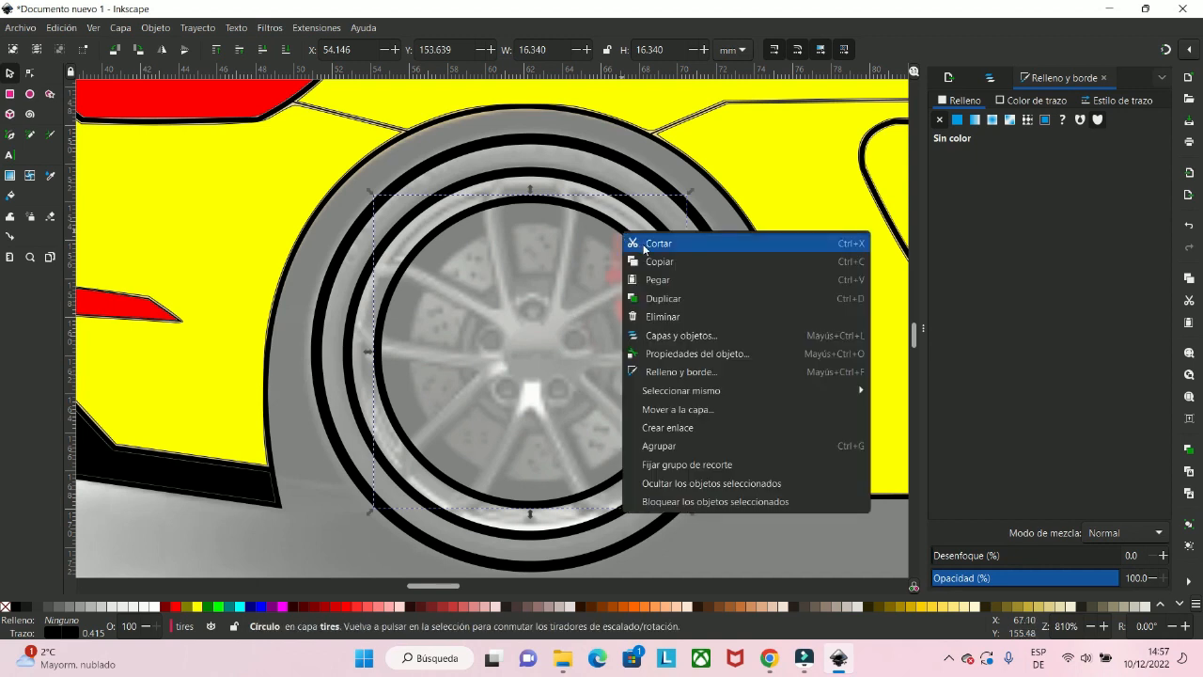
left_click(661, 299)
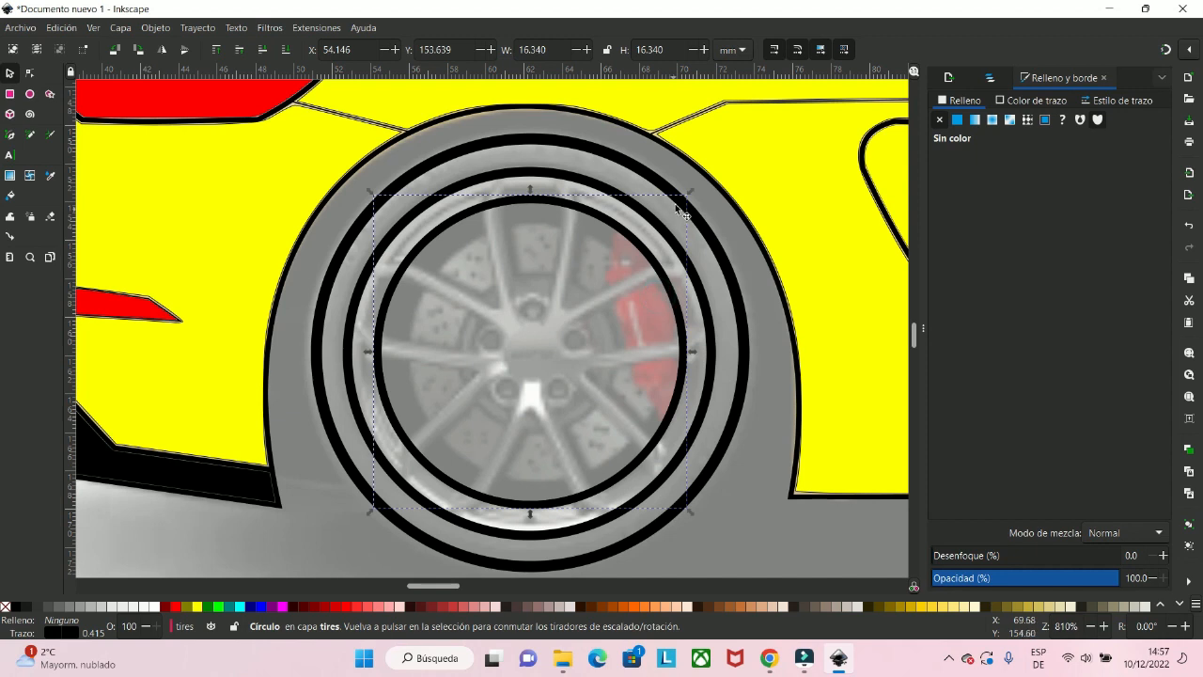
left_click_drag(690, 191, 569, 331)
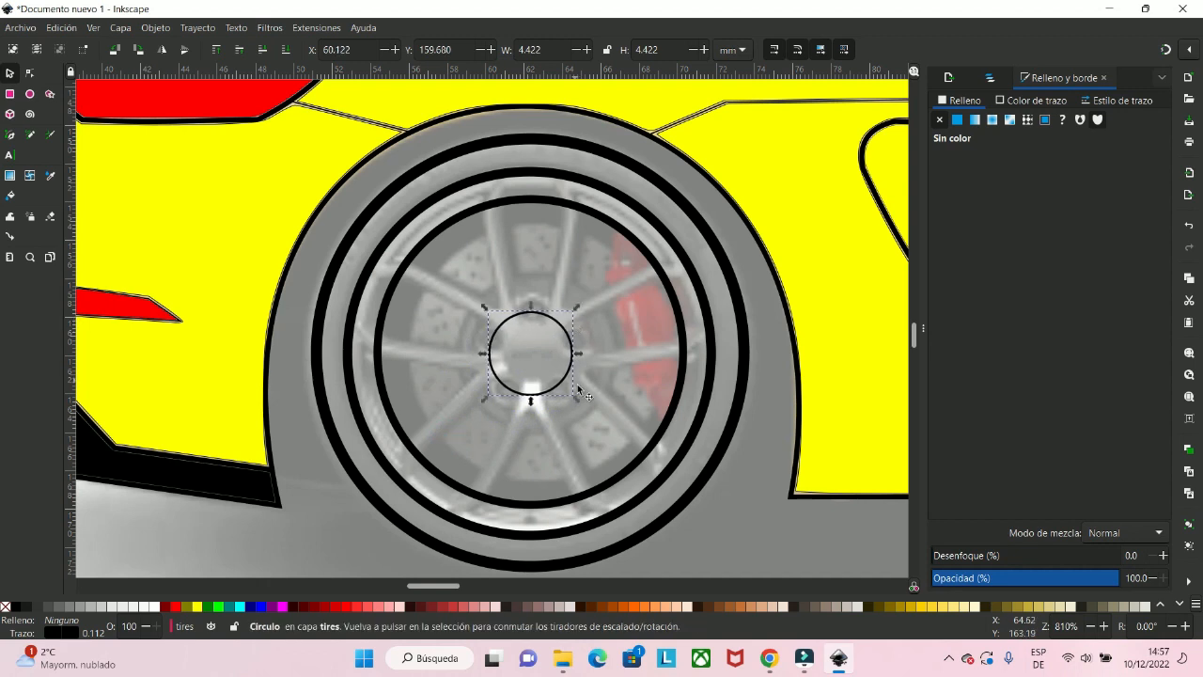
scroll(584, 394, "down", 1)
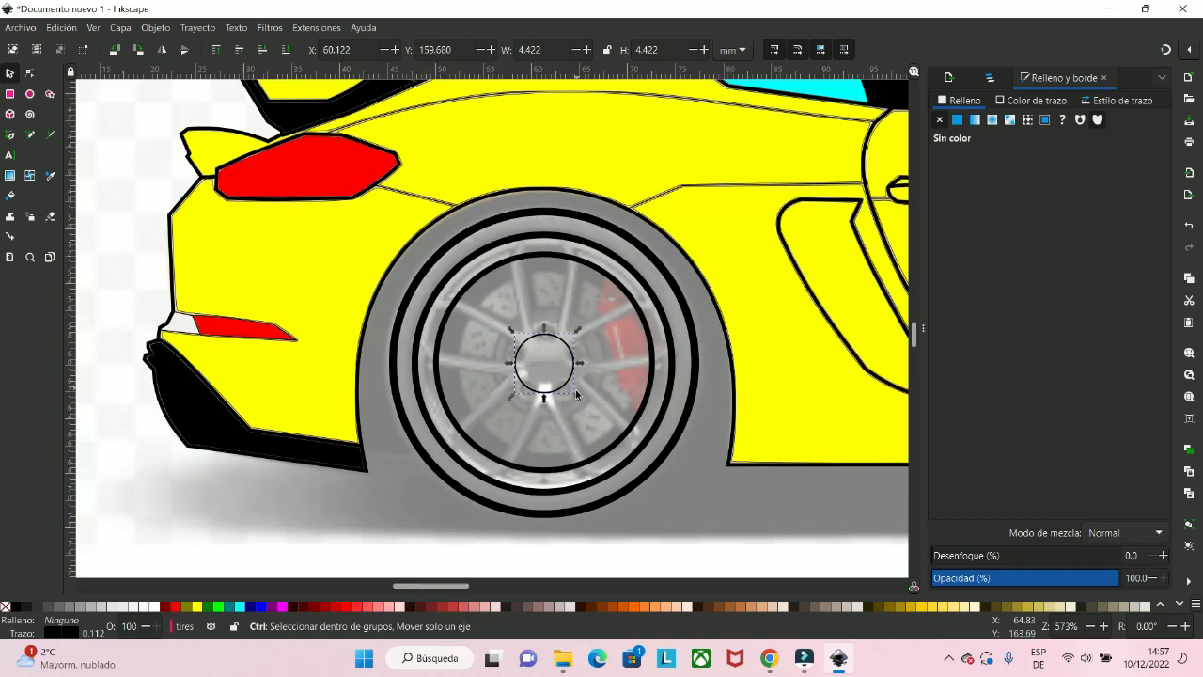
- Trace the inner edges and far side of the rear wheel's two upper-left spokes as one open Pen path from rim to hub
scroll(575, 389, "up", 2)
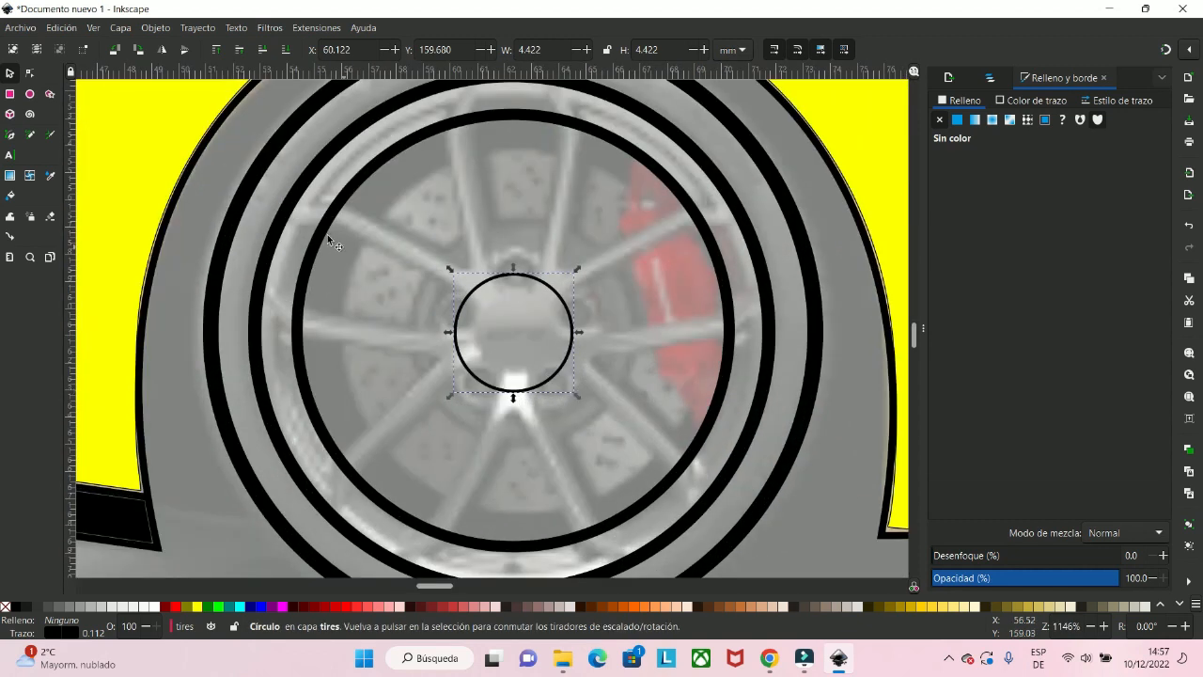
left_click(10, 137)
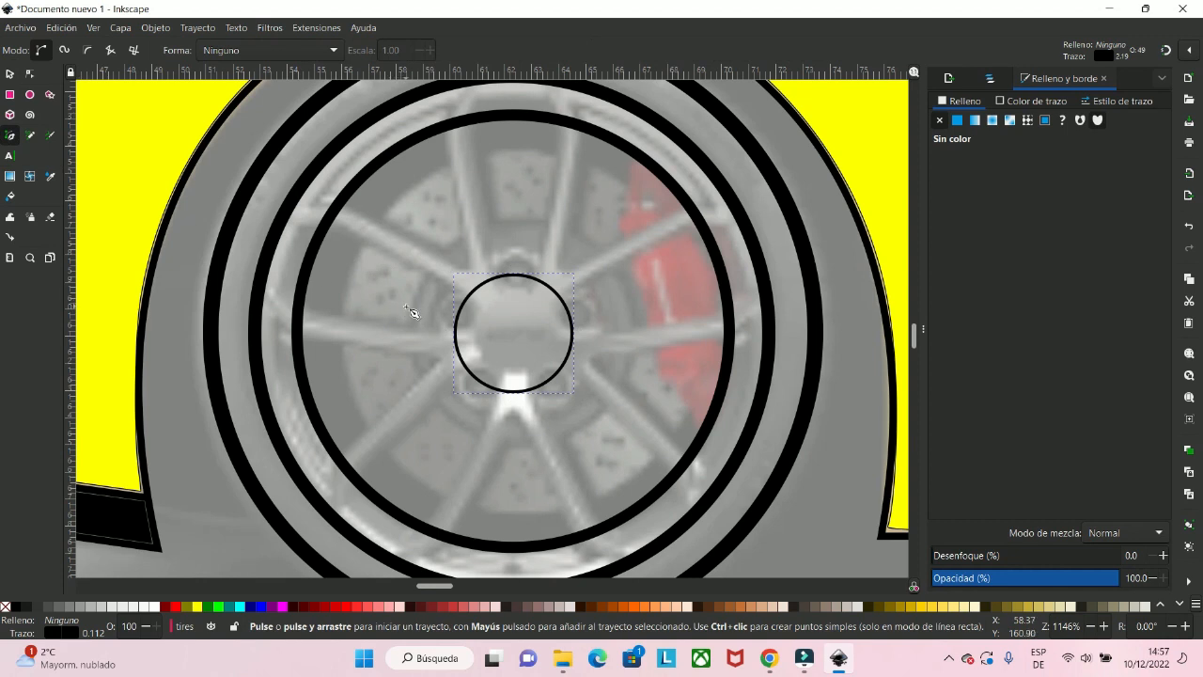
left_click(290, 205)
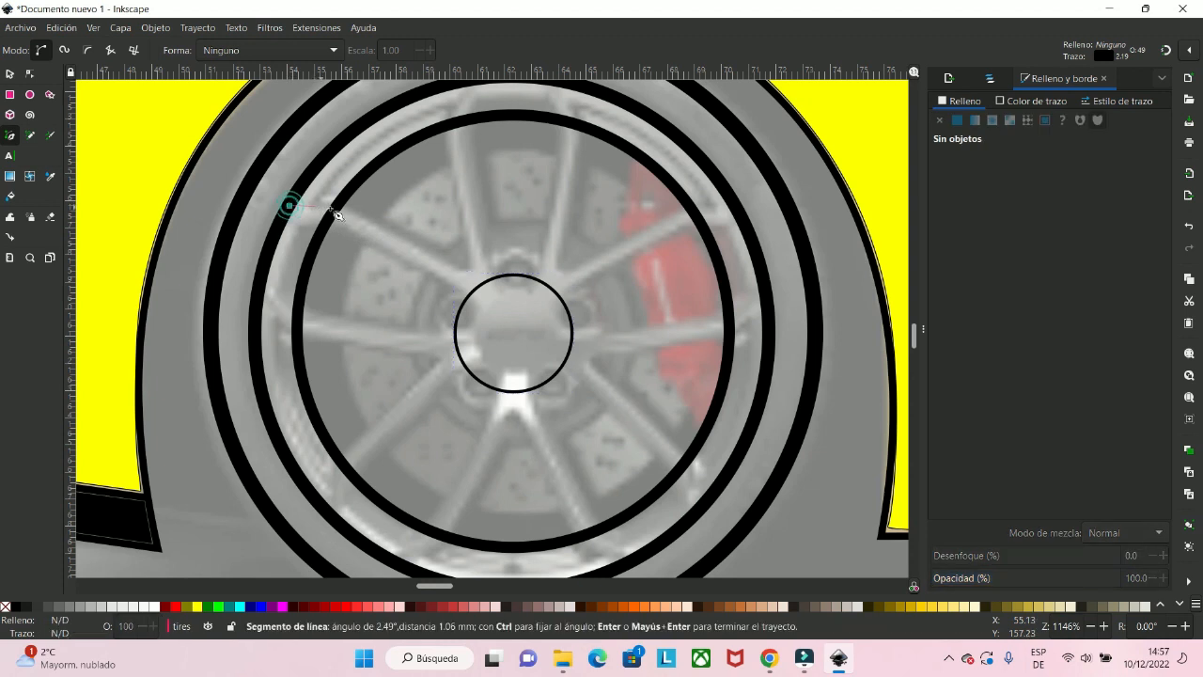
left_click(348, 207)
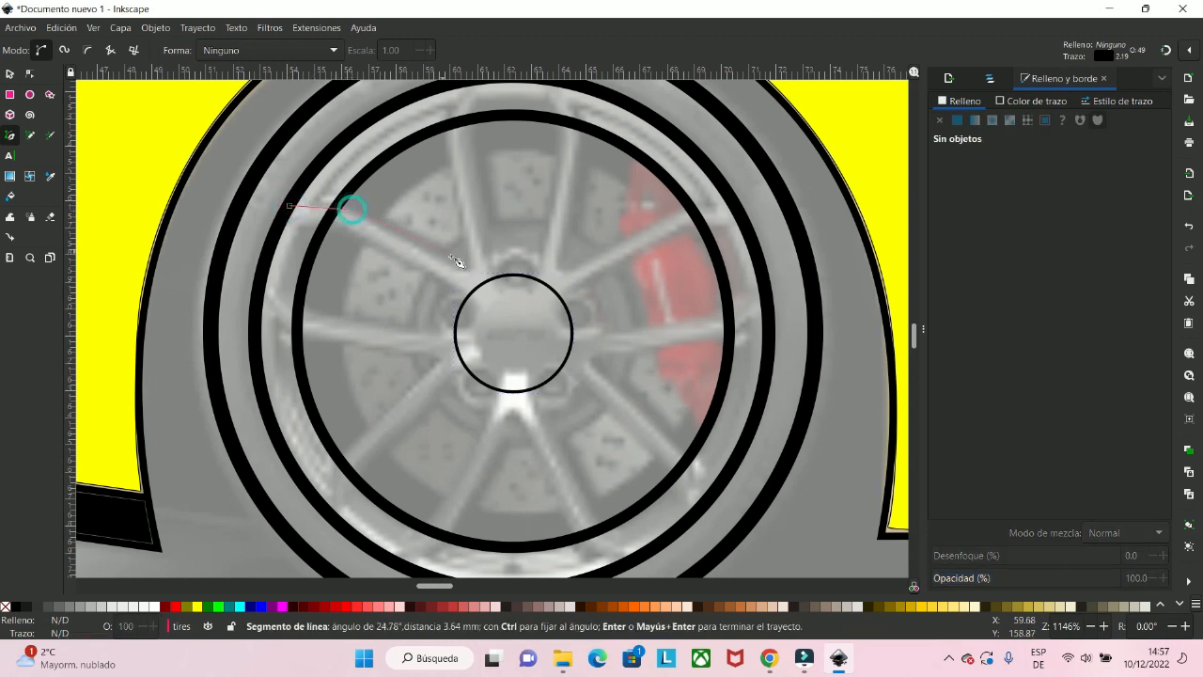
left_click(465, 269)
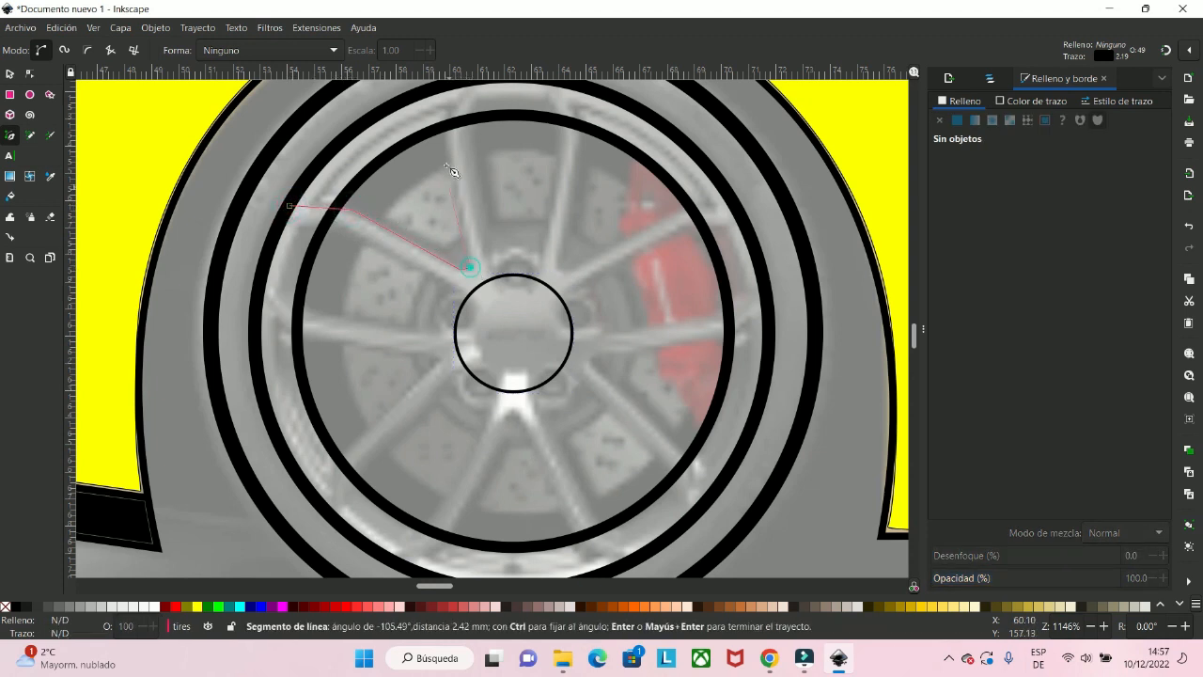
left_click(448, 126)
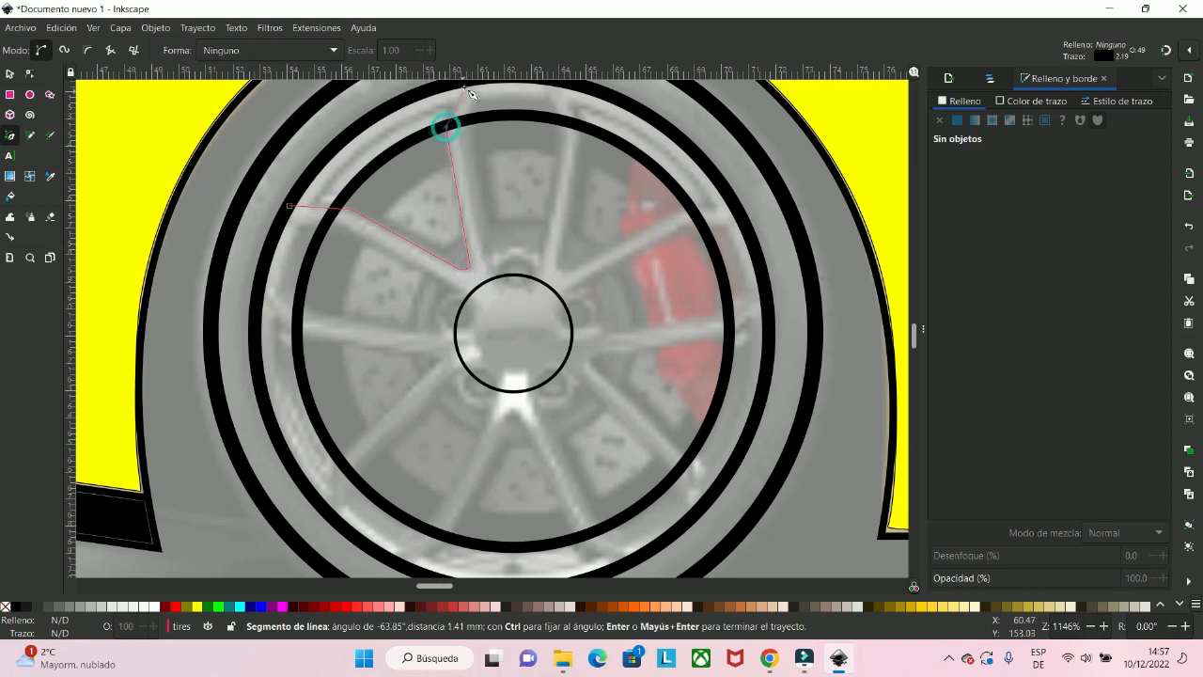
scroll(477, 138, "up", 2)
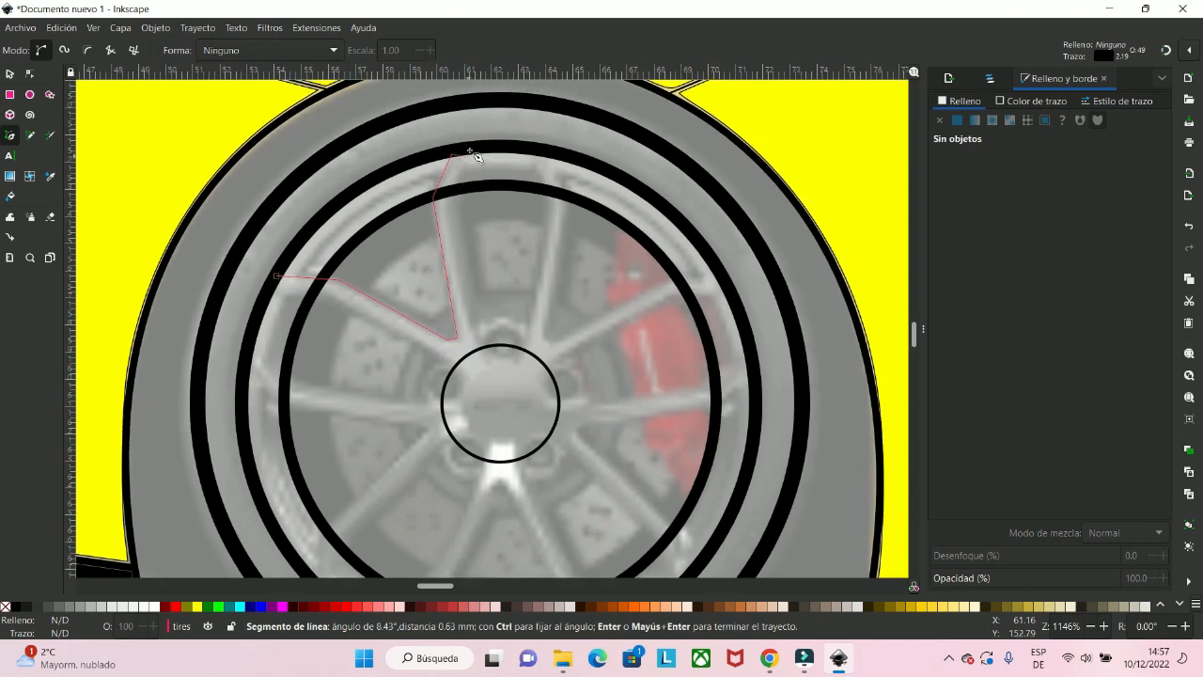
left_click(467, 197)
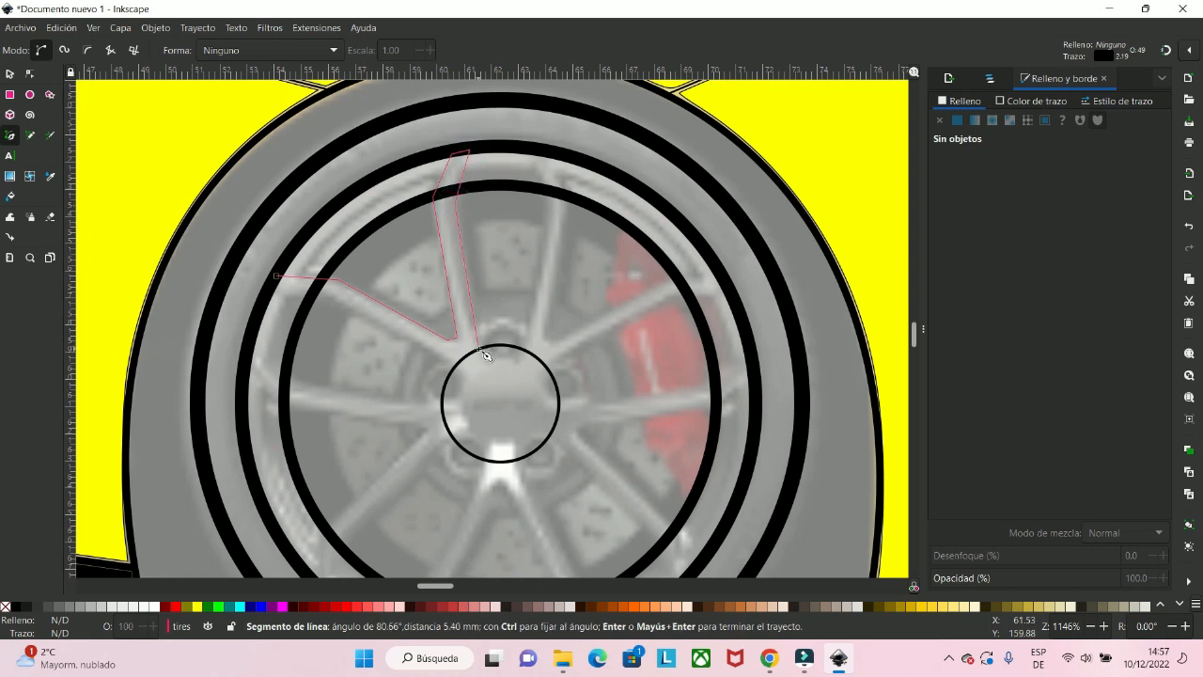
scroll(483, 349, "up", 3)
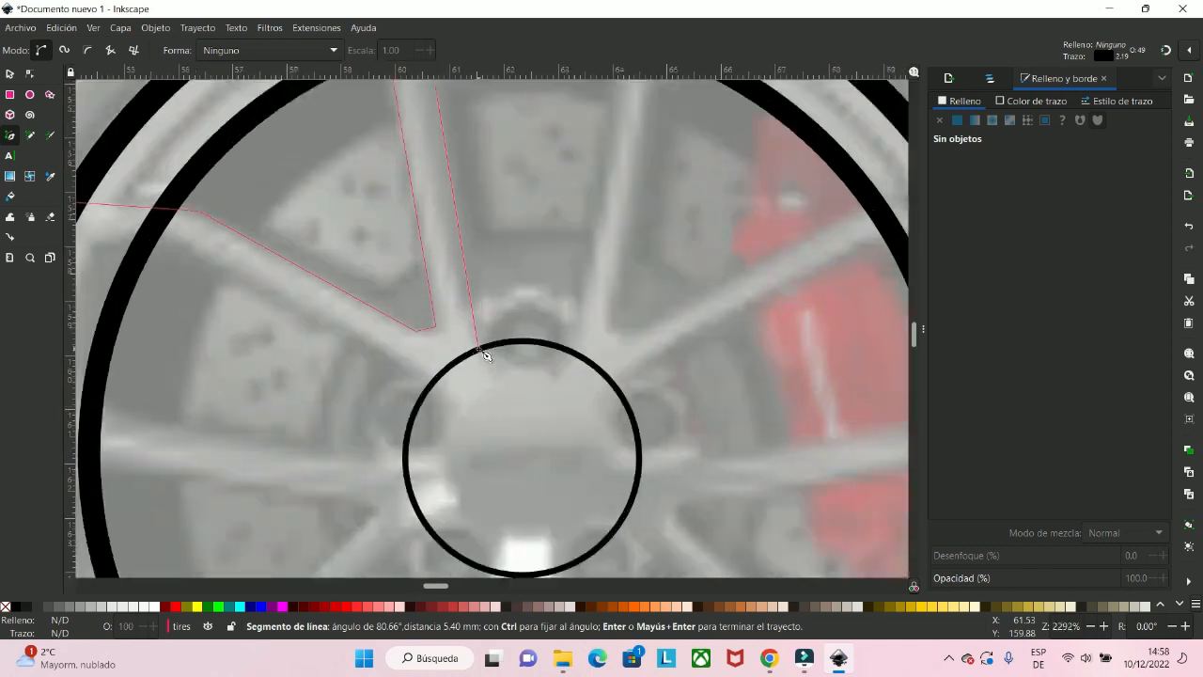
left_click(478, 344)
scroll(479, 348, "down", 3)
key("Return")
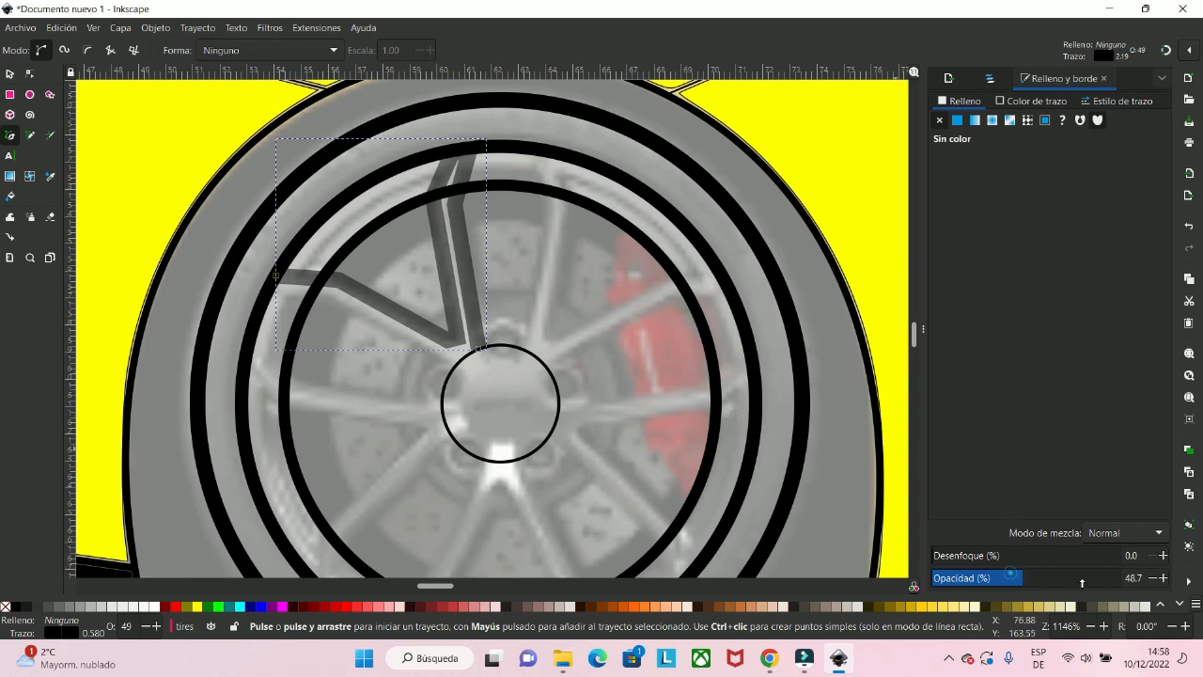
- Raise the new spoke path's opacity to 100% and set its stroke width to 0.180 mm
left_click_drag(1082, 583, 1120, 578)
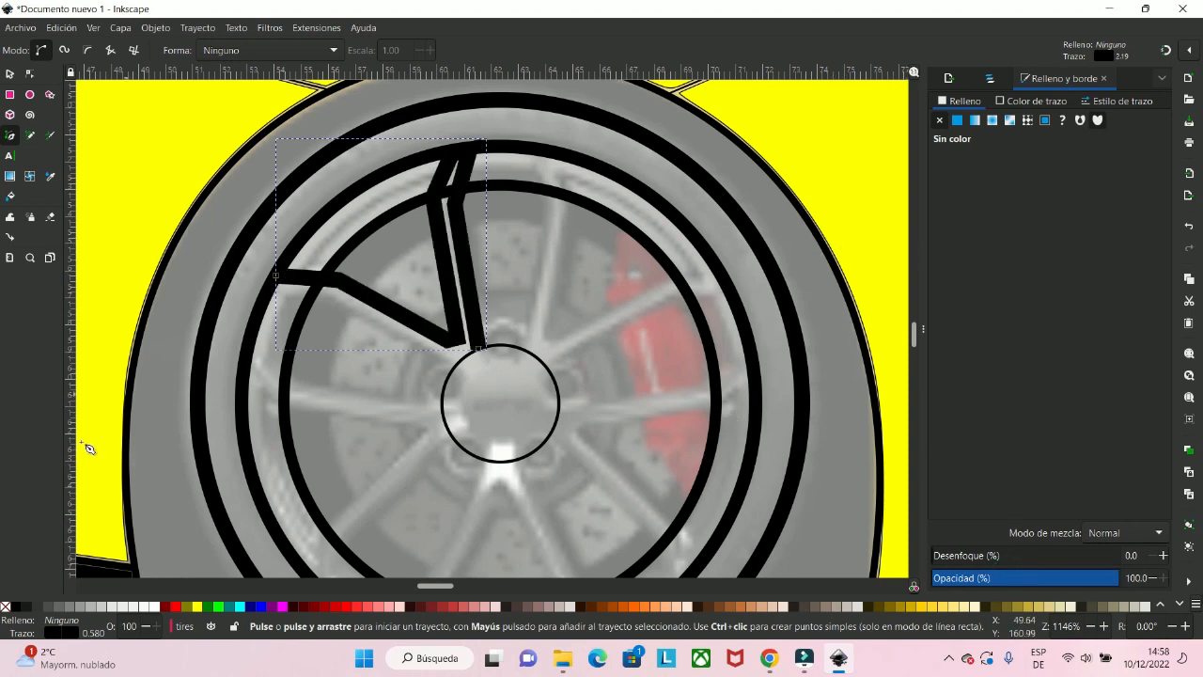
left_click(94, 632)
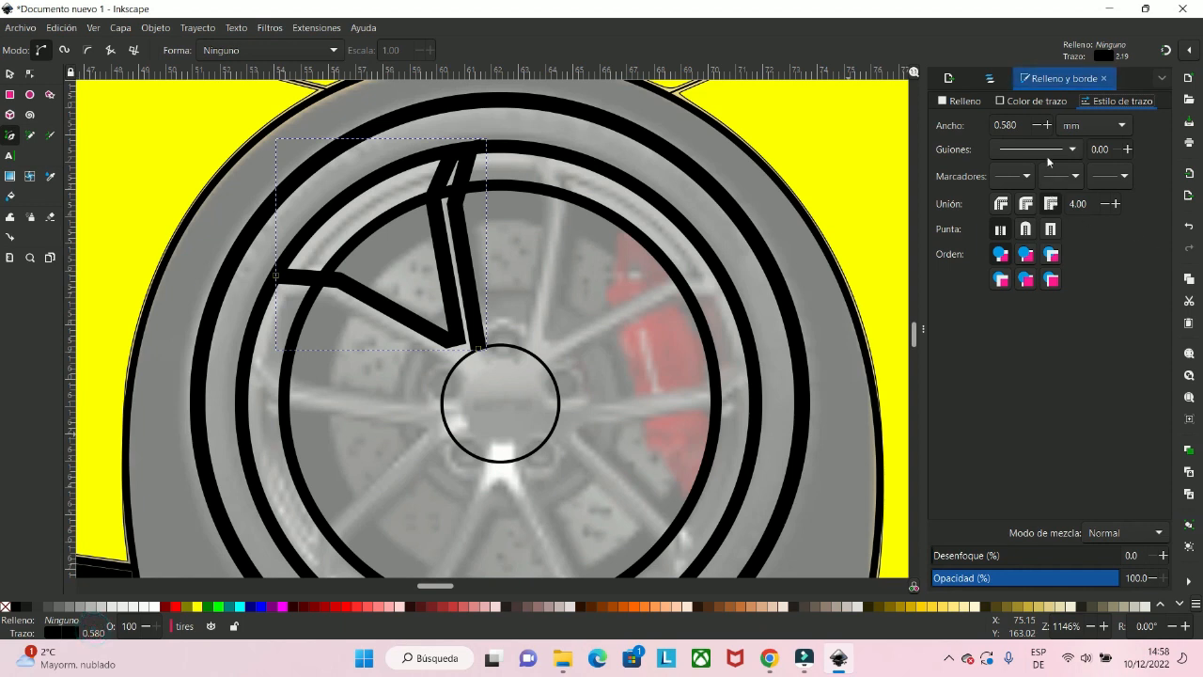
left_click(1037, 125)
left_click(1037, 126)
left_click(1037, 126)
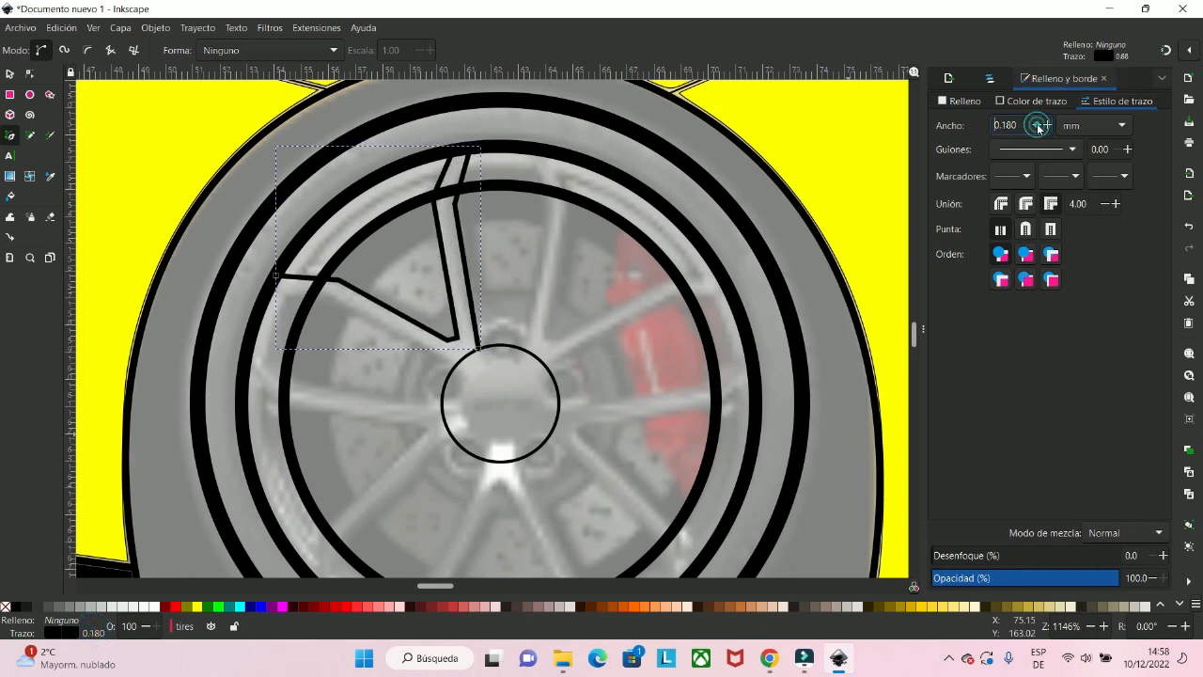
- Trace the lower edge of the left spoke with an open Pen path from the rim to the hub circle
left_click(12, 140)
scroll(300, 339, "up", 2)
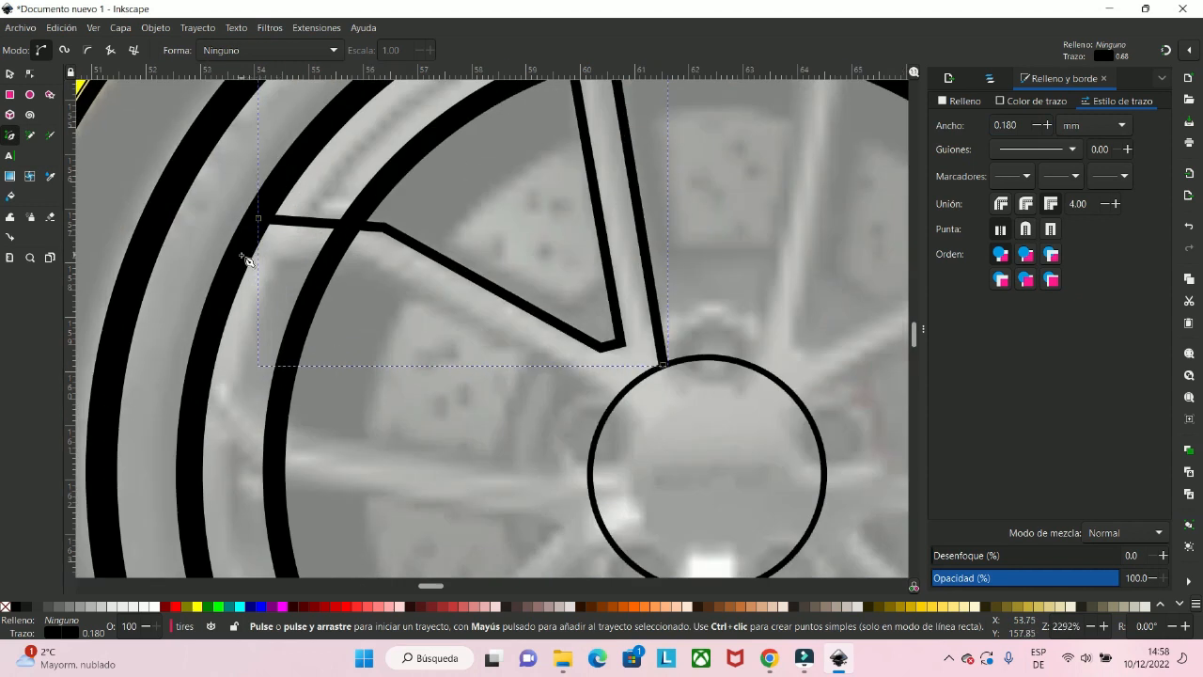
left_click(242, 255)
left_click(375, 258)
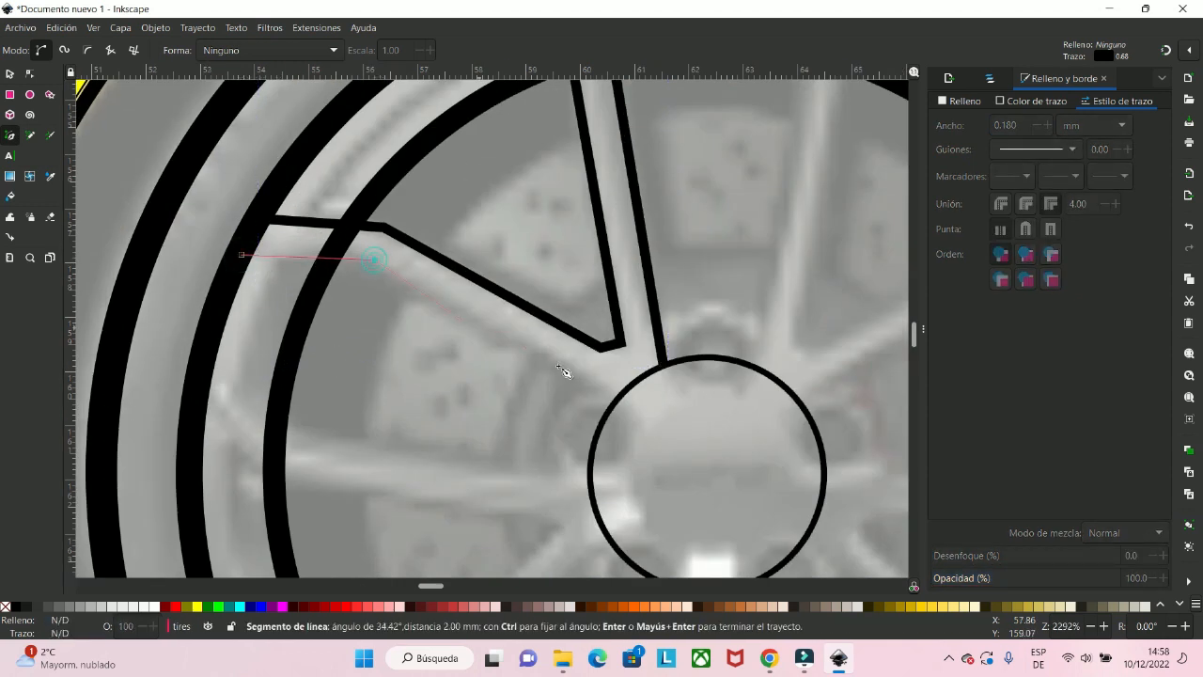
left_click(618, 398)
key("Return")
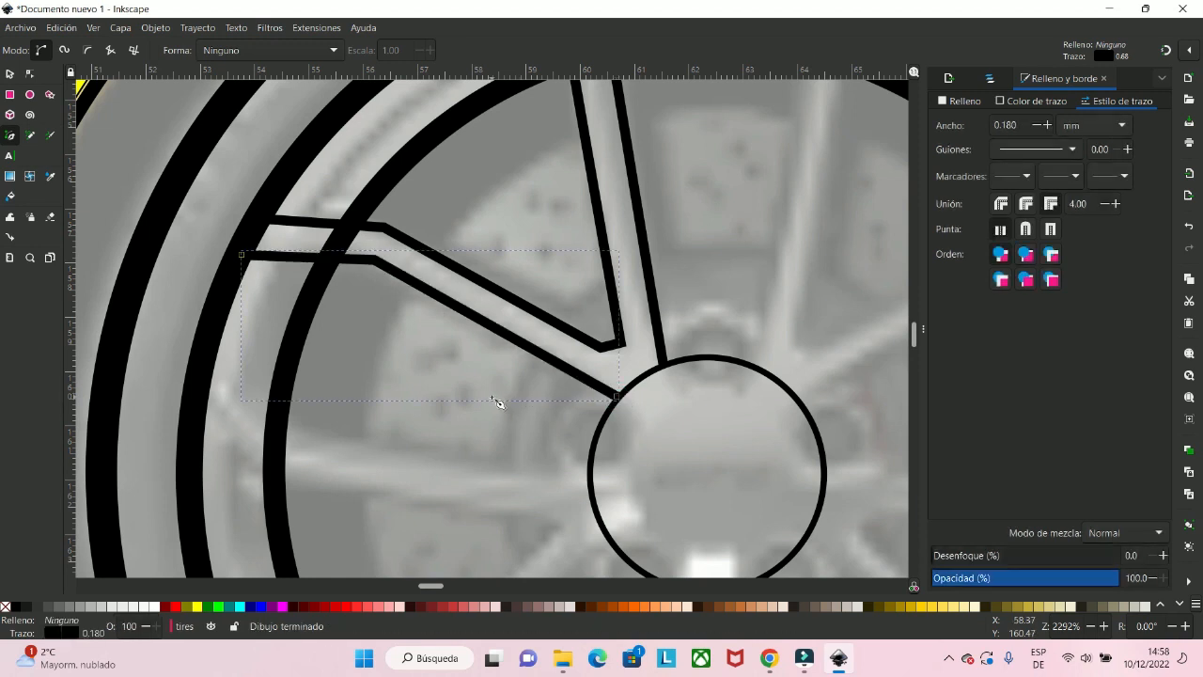
scroll(499, 403, "down", 3)
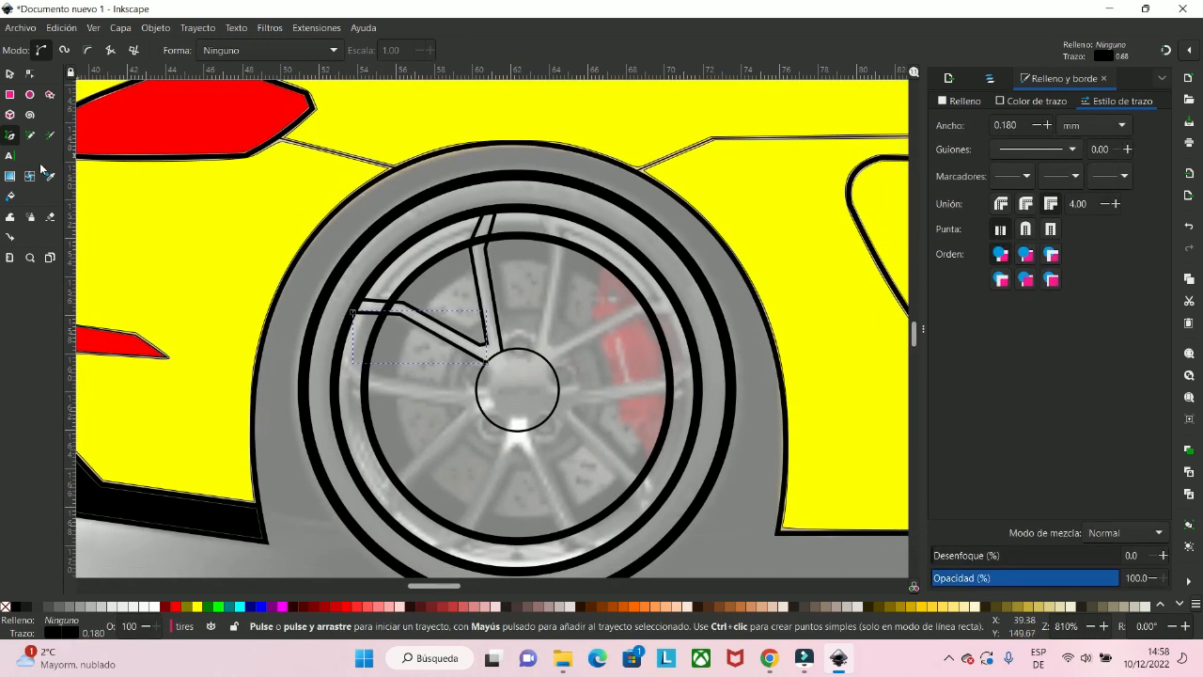
- Start a Pen path at the hub circle, tracing the right-hand upper spoke out to the rim and back to the fork with its neighbour
scroll(501, 291, "up", 3)
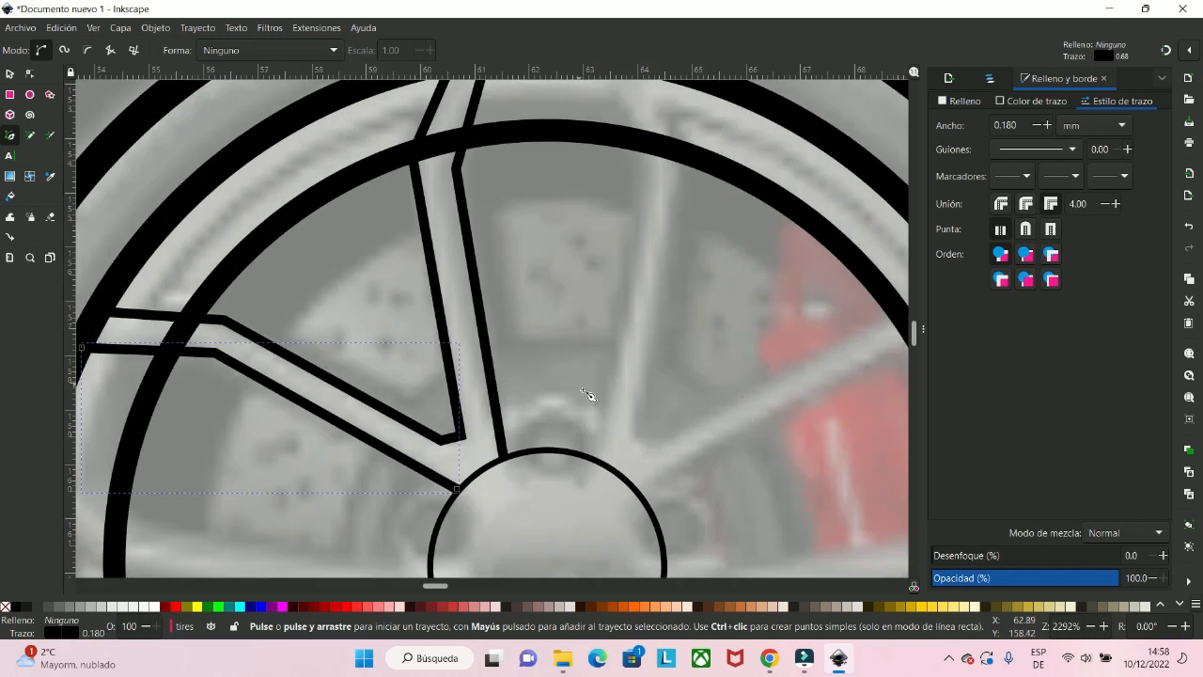
left_click(606, 469)
scroll(610, 371, "up", 3)
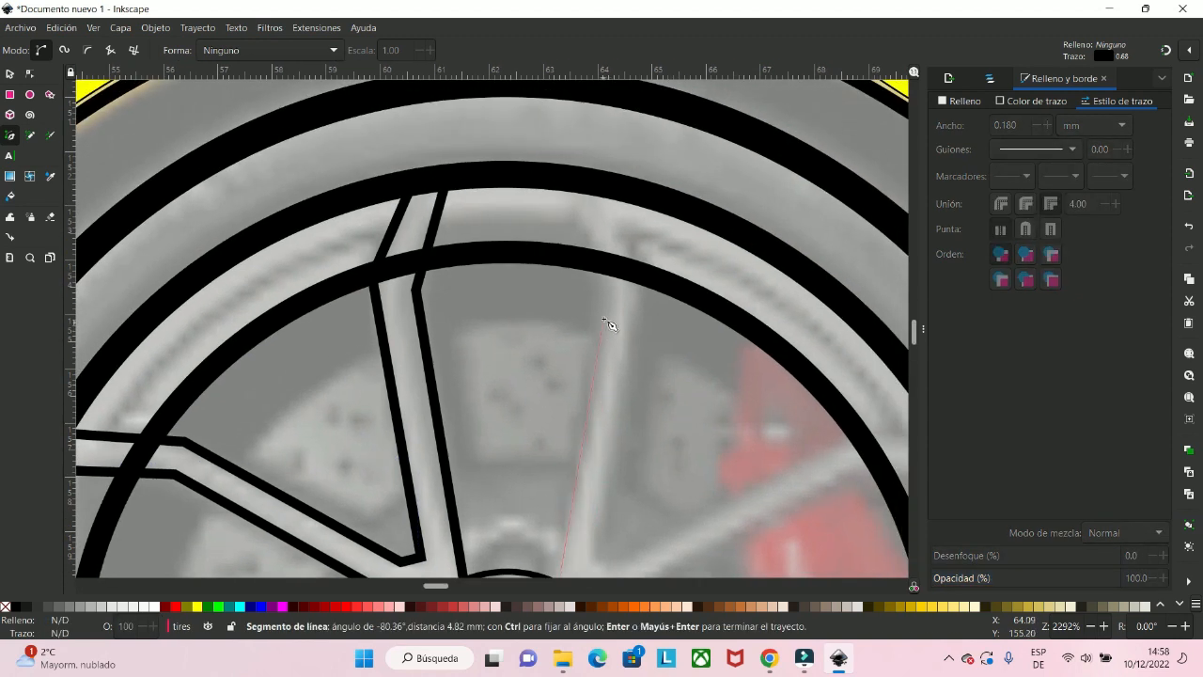
left_click(602, 286)
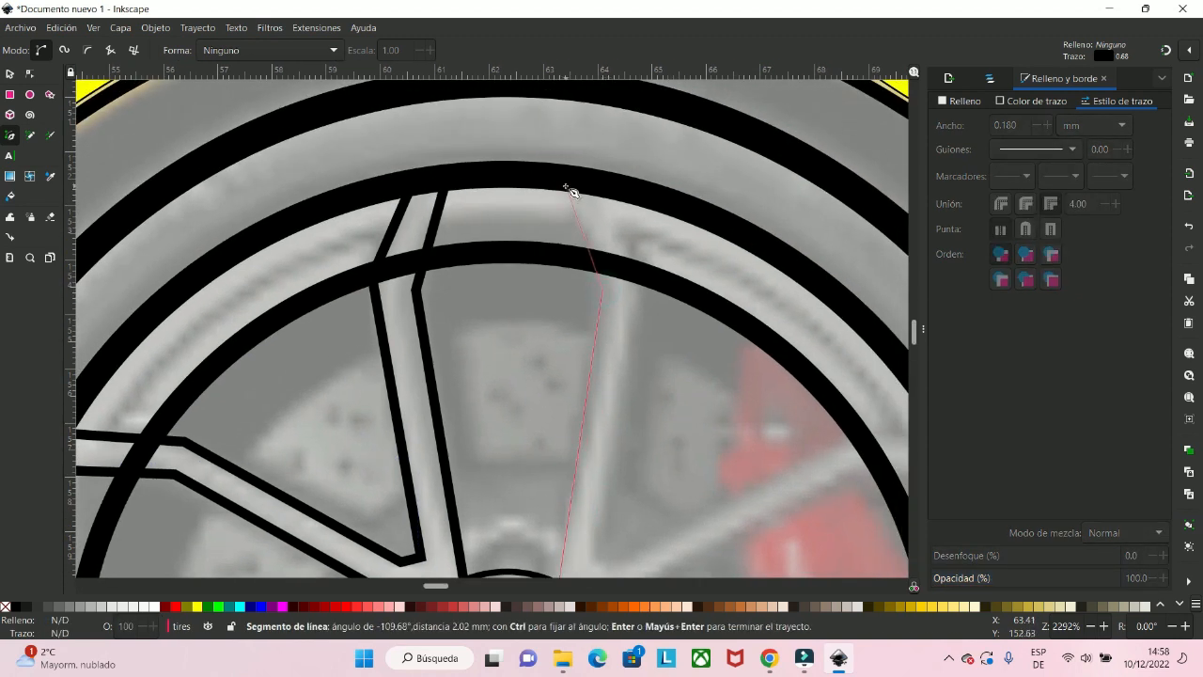
left_click(567, 186)
left_click(628, 197)
left_click(641, 286)
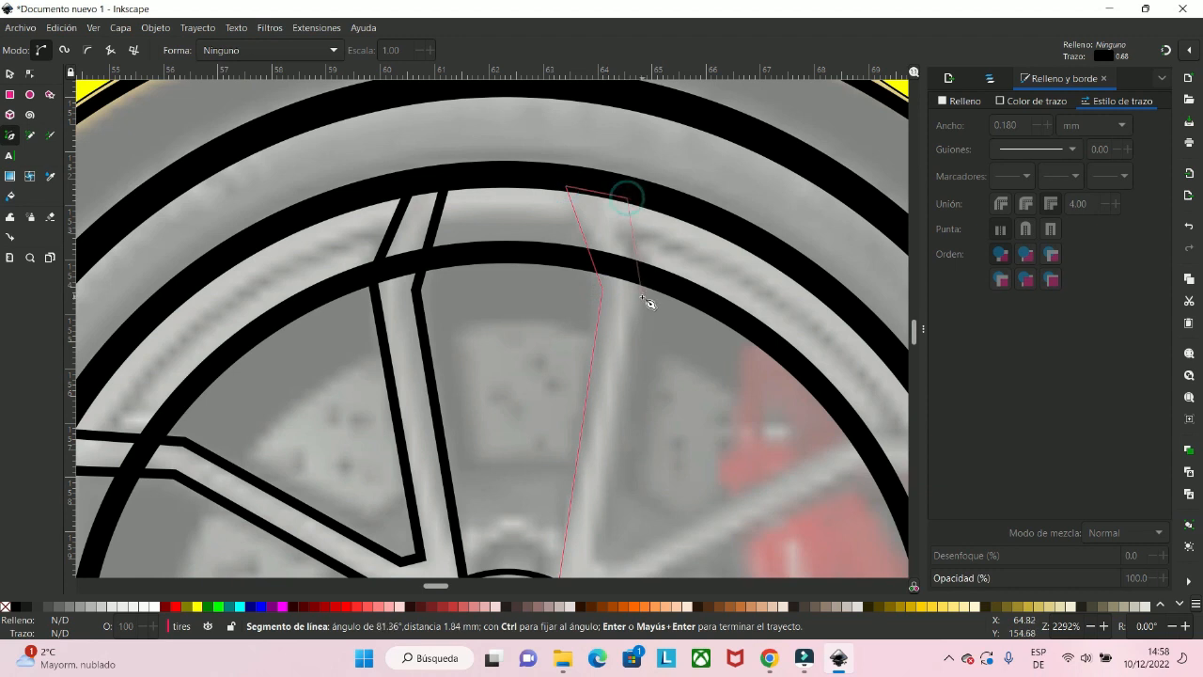
scroll(668, 275, "down", 3)
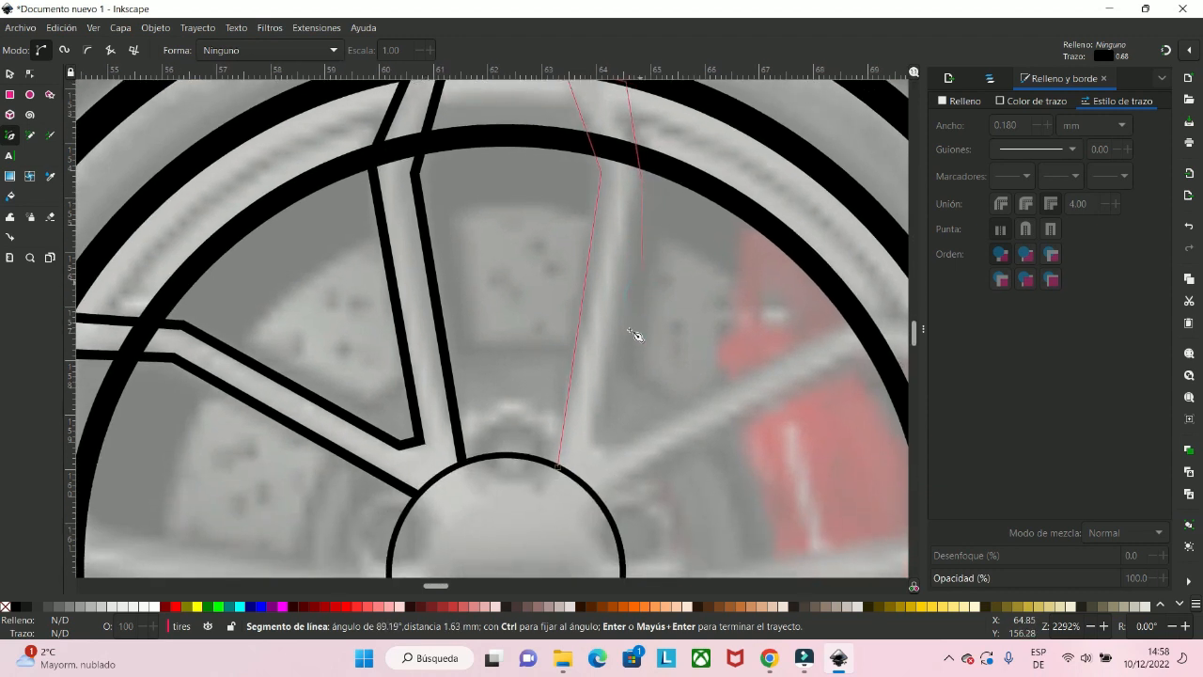
left_click(593, 441)
- Continue the path around the adjacent upper-right spoke to the rim and back, finishing it as an open path at the hub circle
scroll(616, 455, "right", 4)
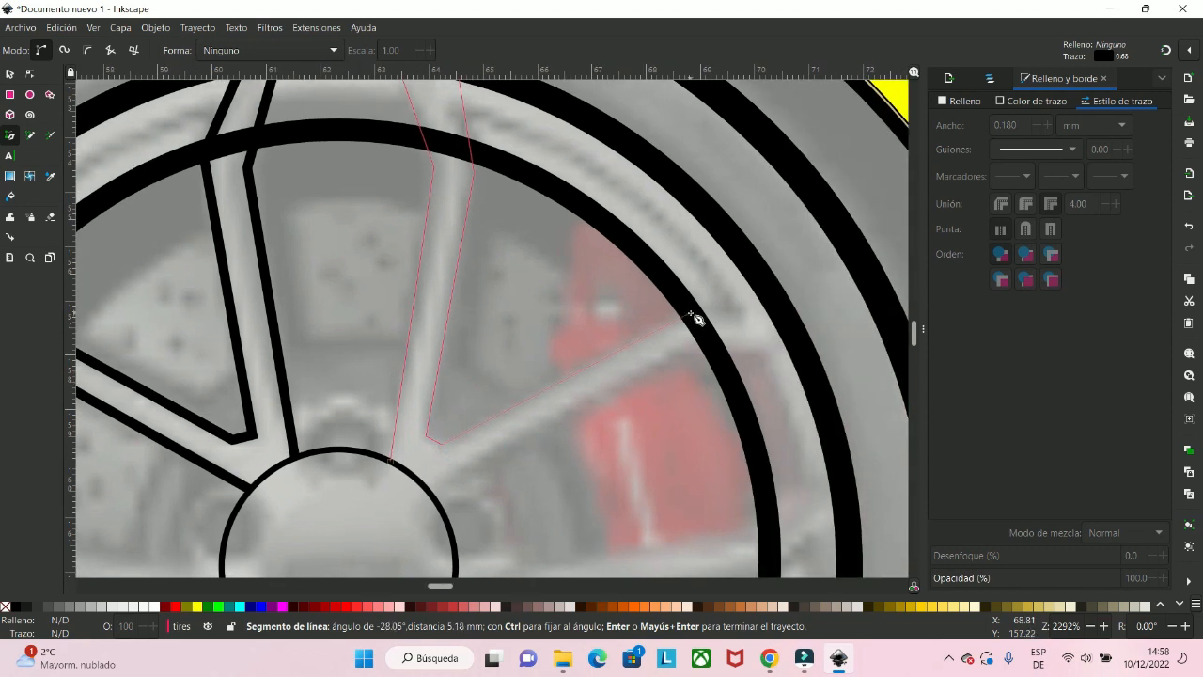
scroll(697, 319, "down", 2)
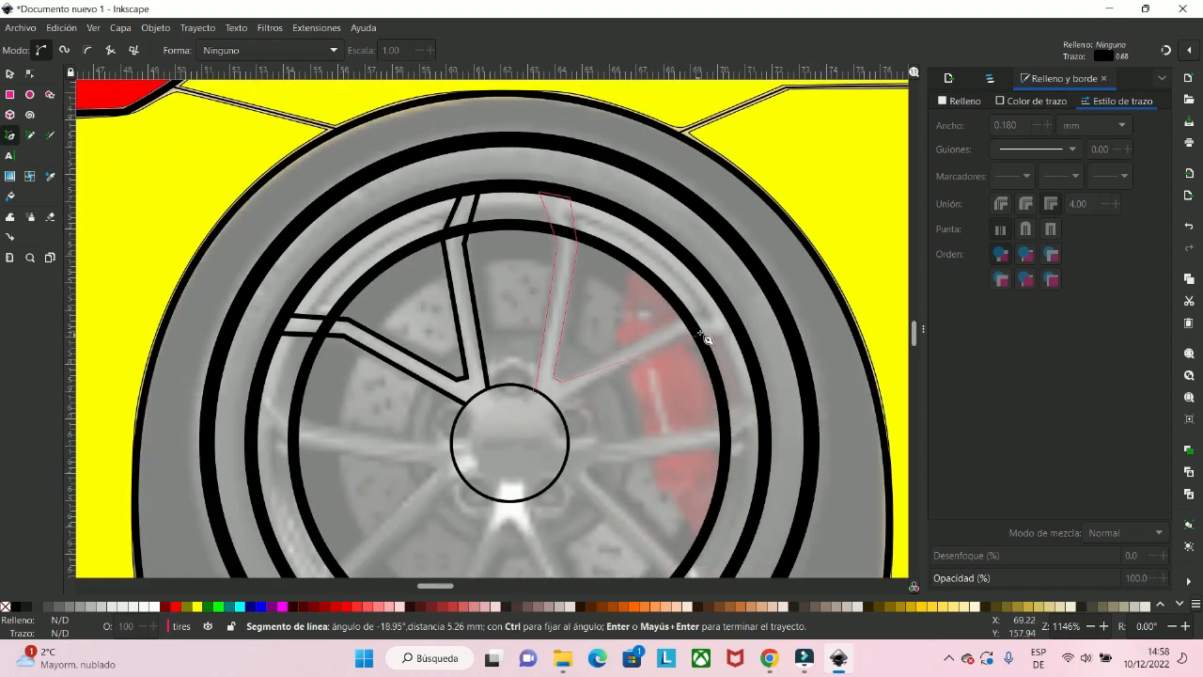
left_click(688, 316)
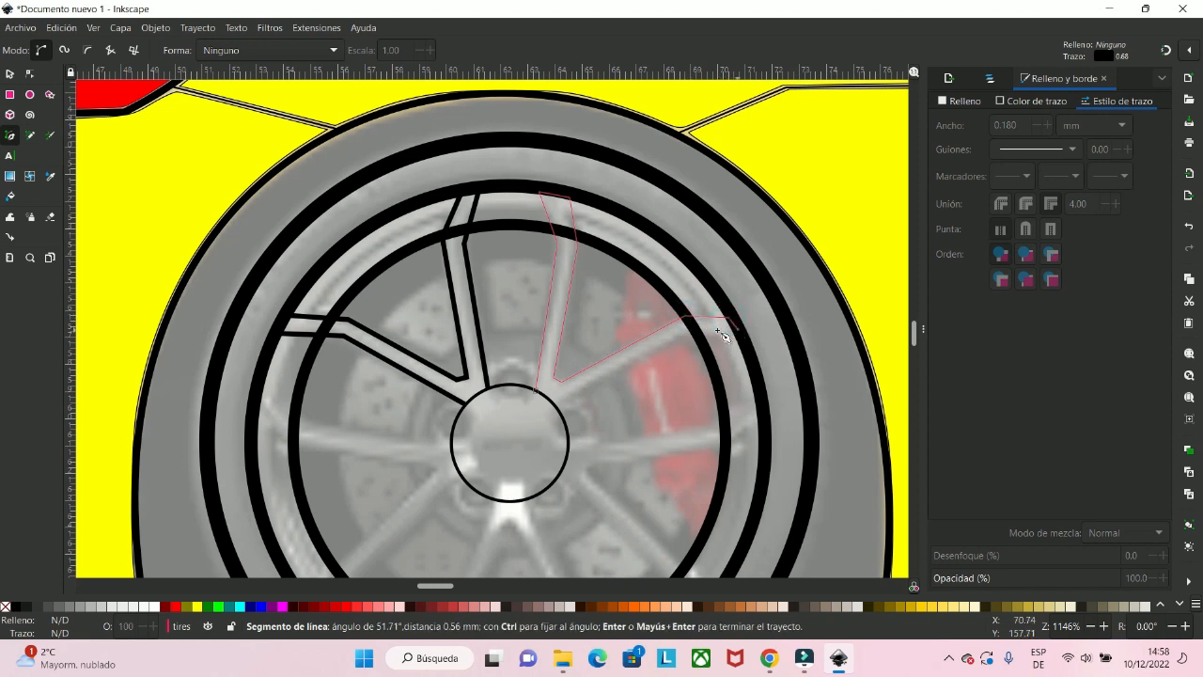
left_click(735, 327)
left_click(685, 335)
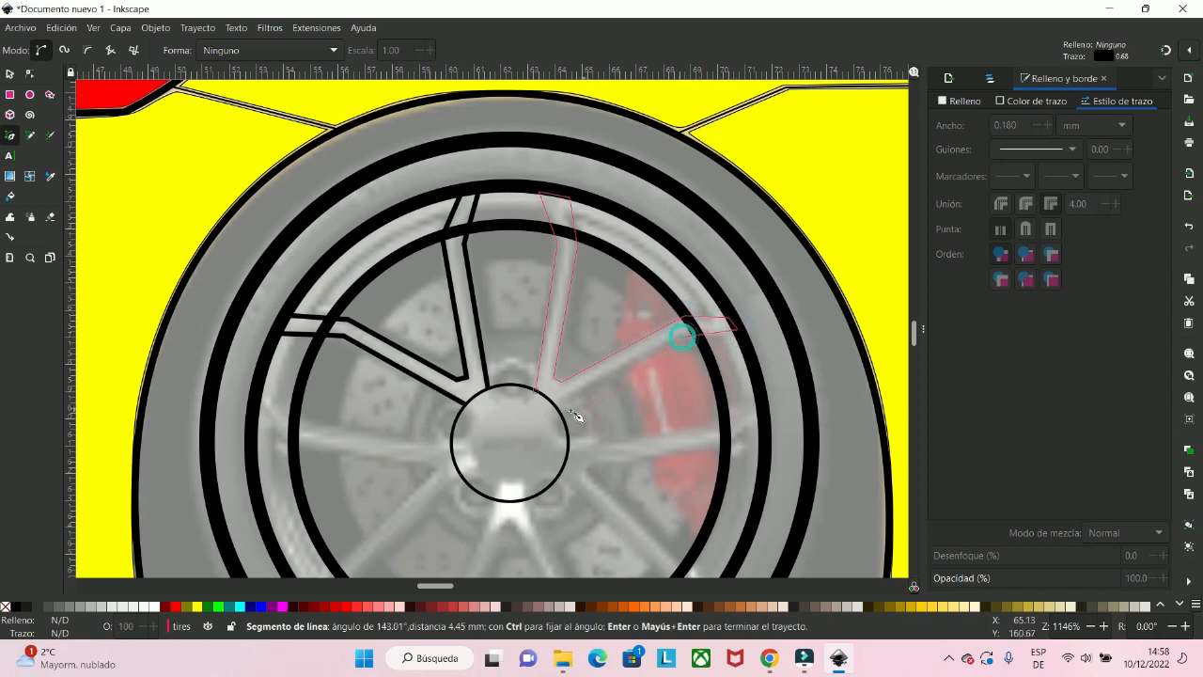
scroll(565, 413, "up", 3)
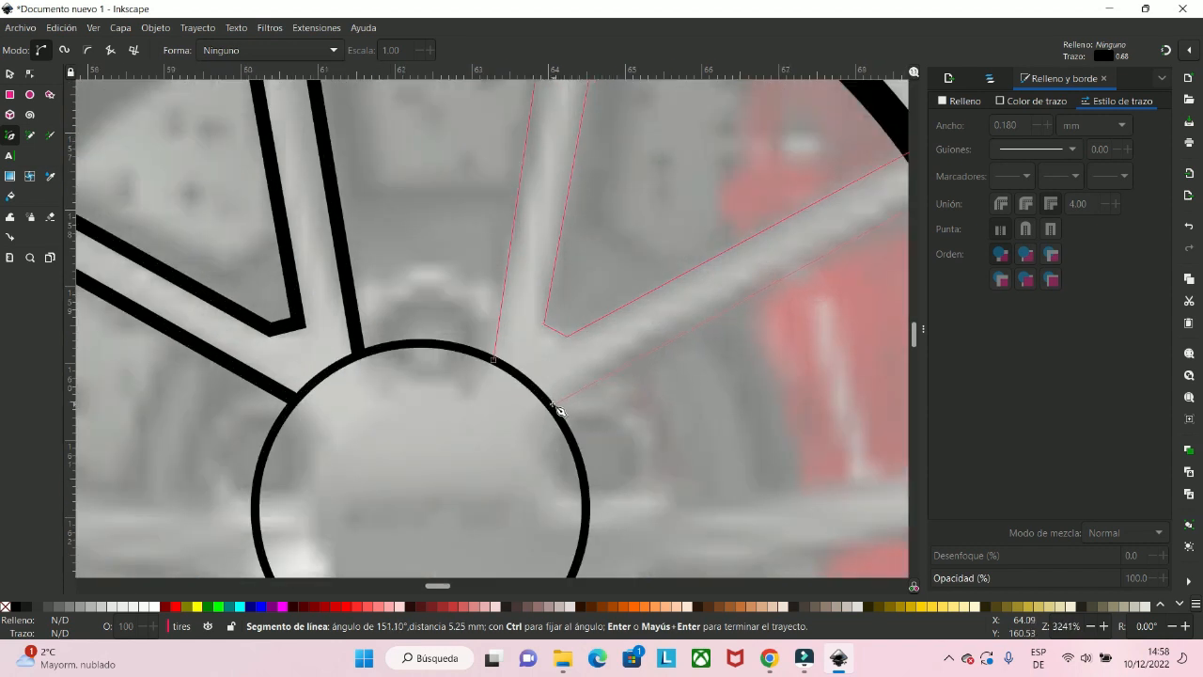
left_click(557, 411)
key("Return")
scroll(593, 405, "down", 3)
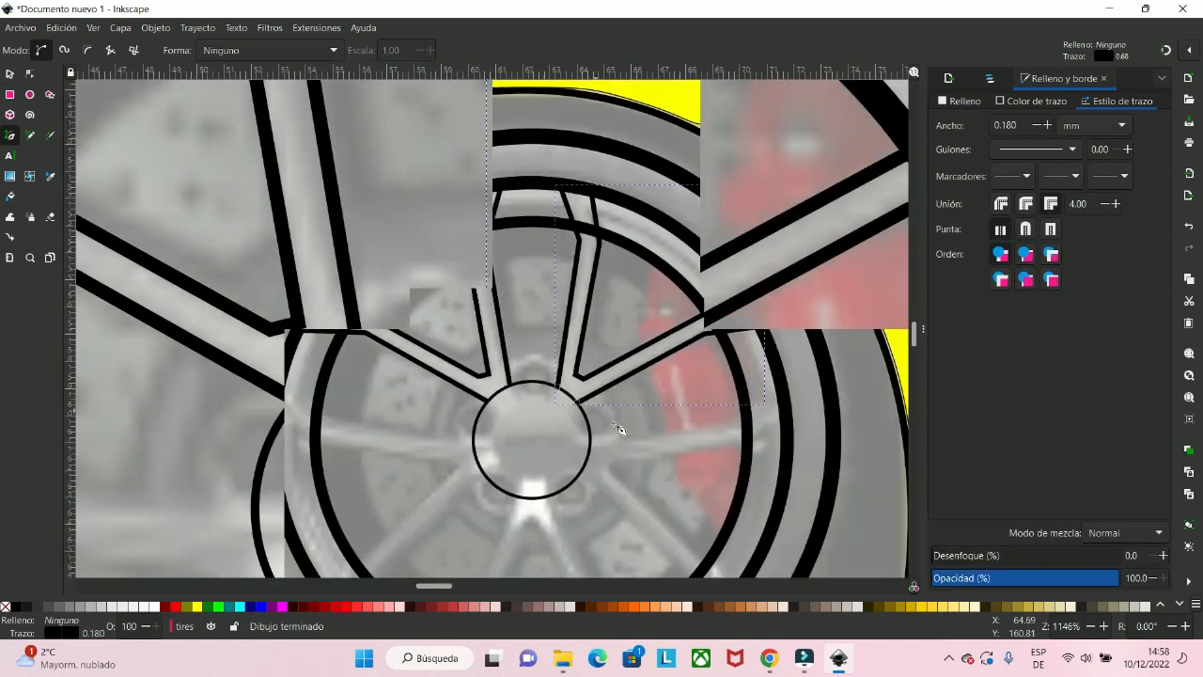
left_click_drag(588, 330, 561, 333)
scroll(553, 327, "up", 2)
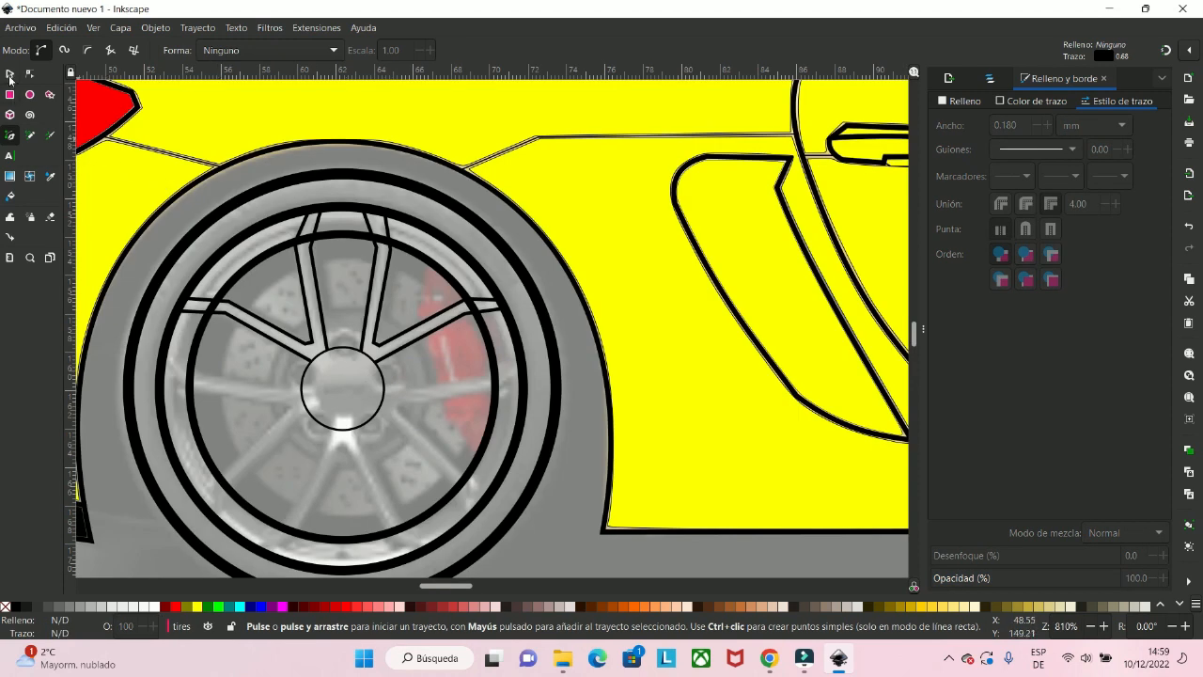
- Select both paths outlining the upper-left pair of spokes and duplicate them
left_click(10, 74)
left_click(316, 282)
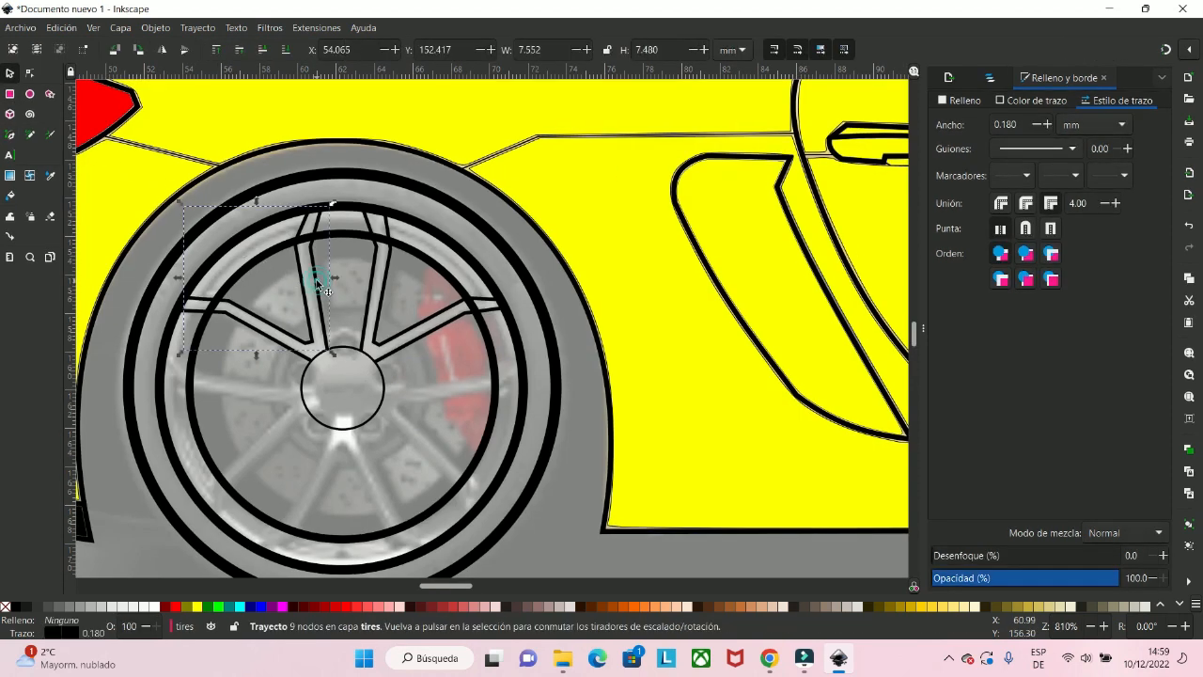
left_click_drag(316, 282, 395, 332)
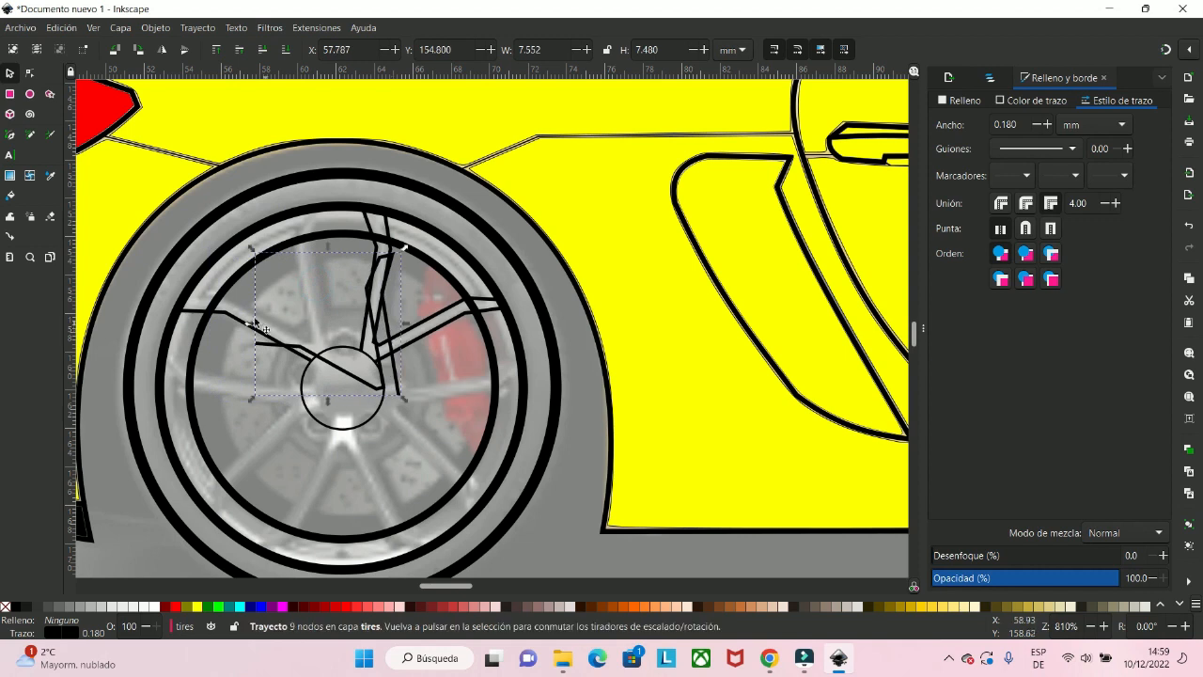
left_click(193, 311)
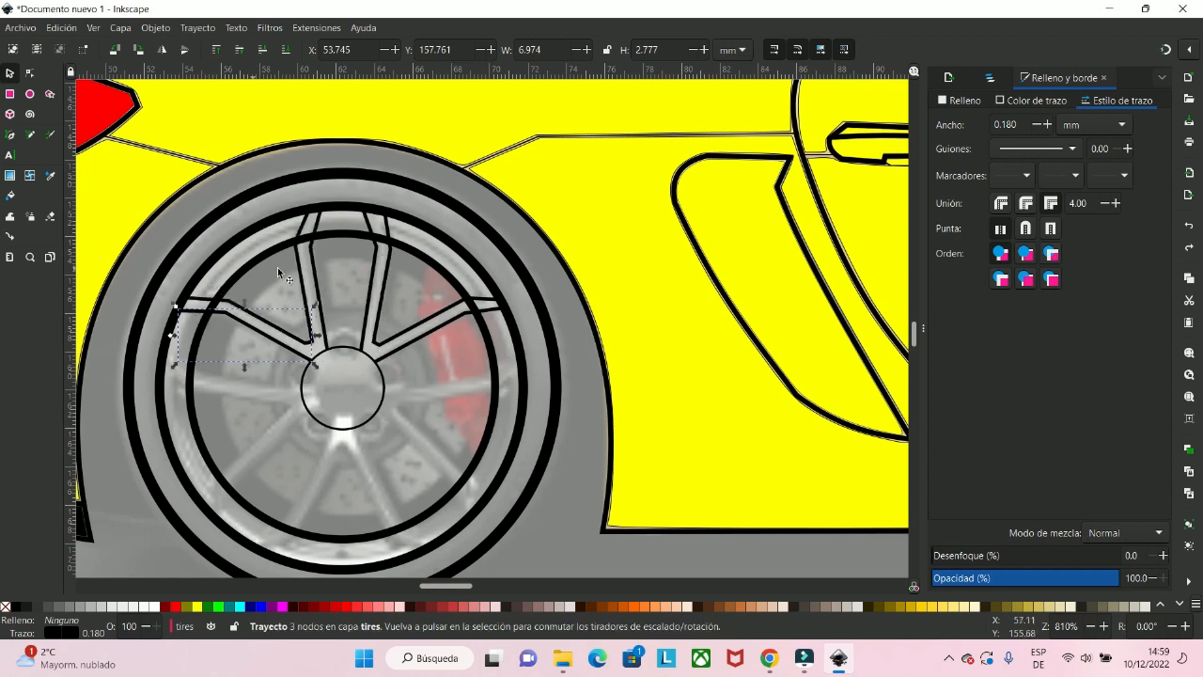
left_click(301, 270, "shift")
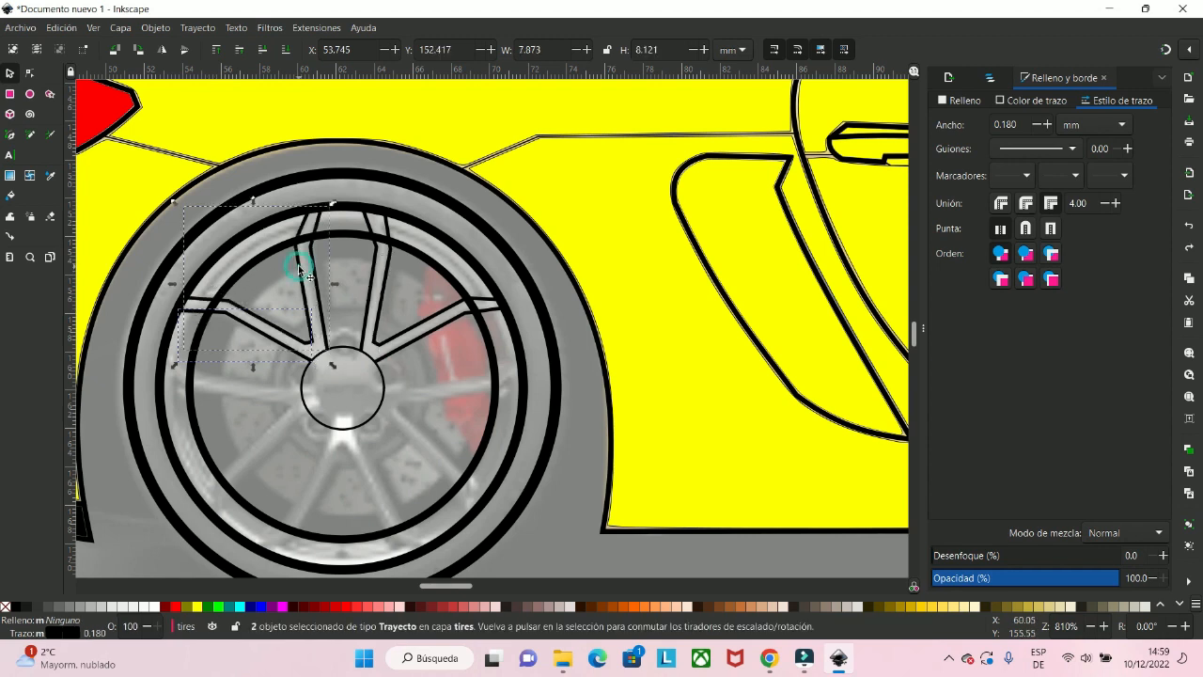
right_click(301, 271)
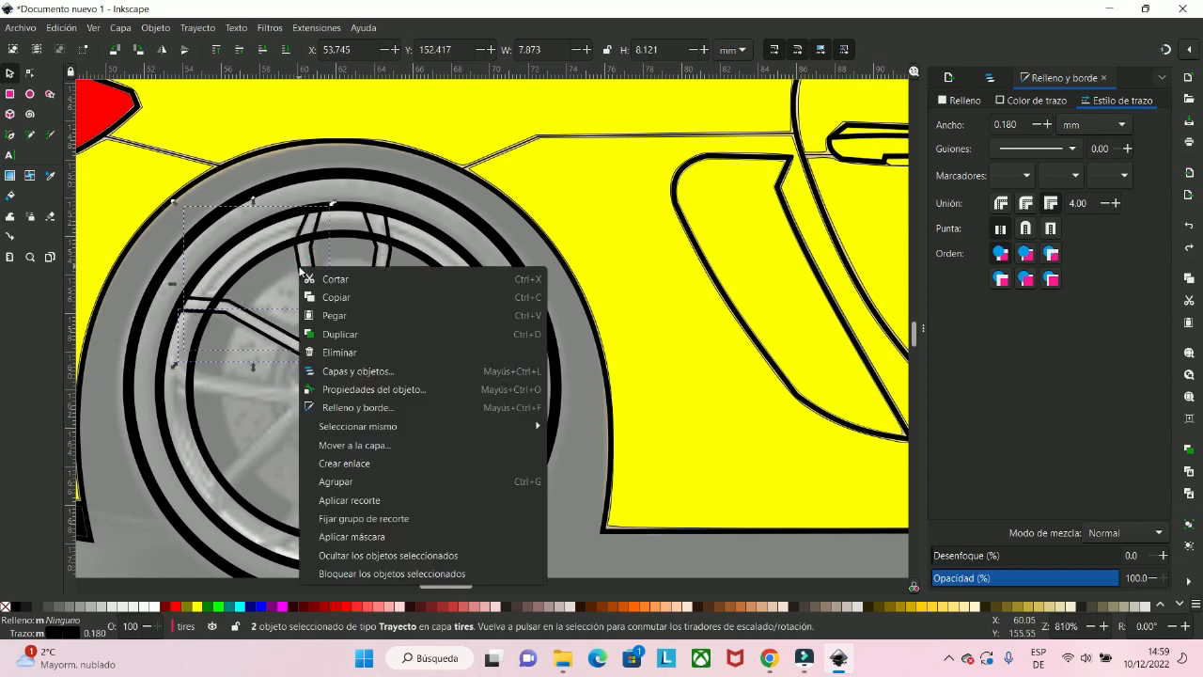
left_click(348, 334)
- Rotate the duplicated spoke pair counterclockwise and move it over the wheel's left and lower-left spokes
left_click_drag(315, 301, 354, 439)
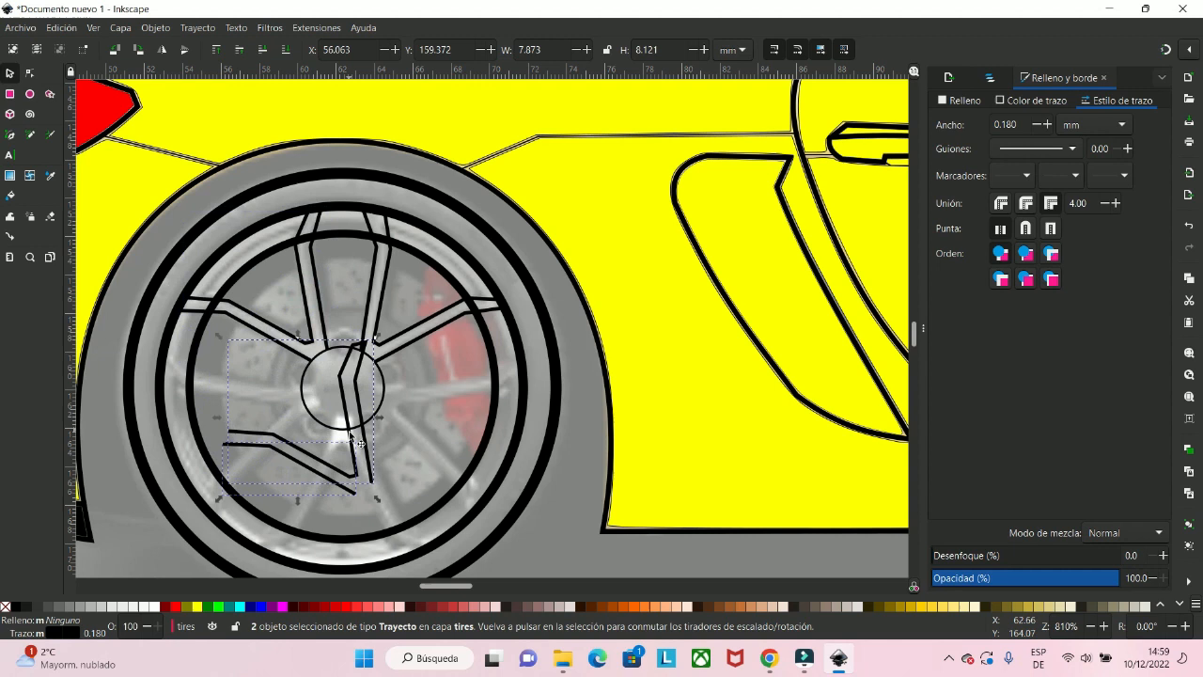
left_click(377, 499)
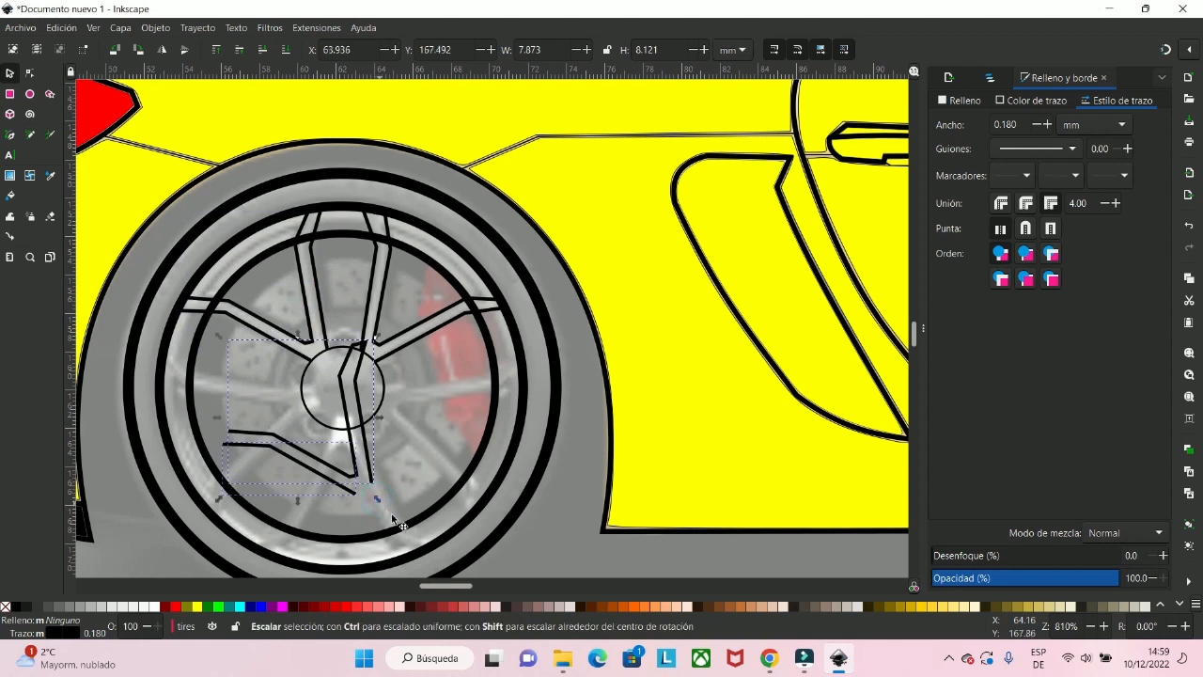
left_click(369, 463)
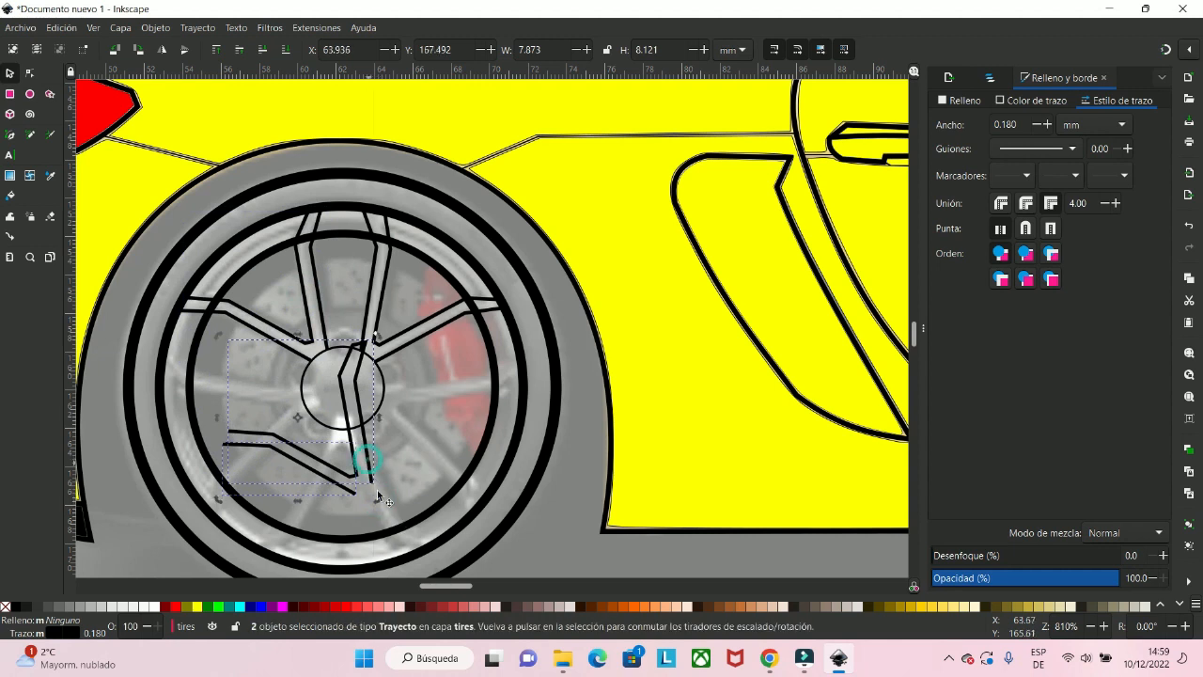
left_click_drag(377, 490, 395, 363)
left_click_drag(350, 396, 270, 426)
- Nudge the left and lower-left spoke copy slightly so its inner ends meet the hub circle
scroll(272, 428, "up", 2)
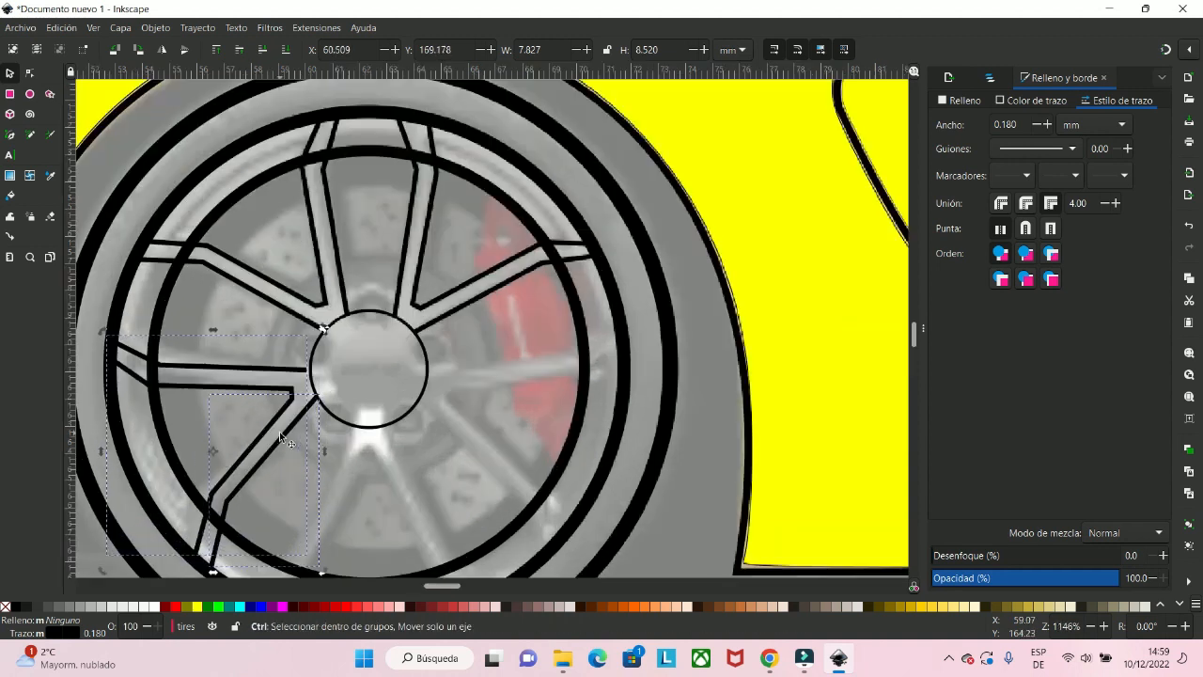
left_click_drag(371, 419, 473, 395)
scroll(456, 425, "down", 1)
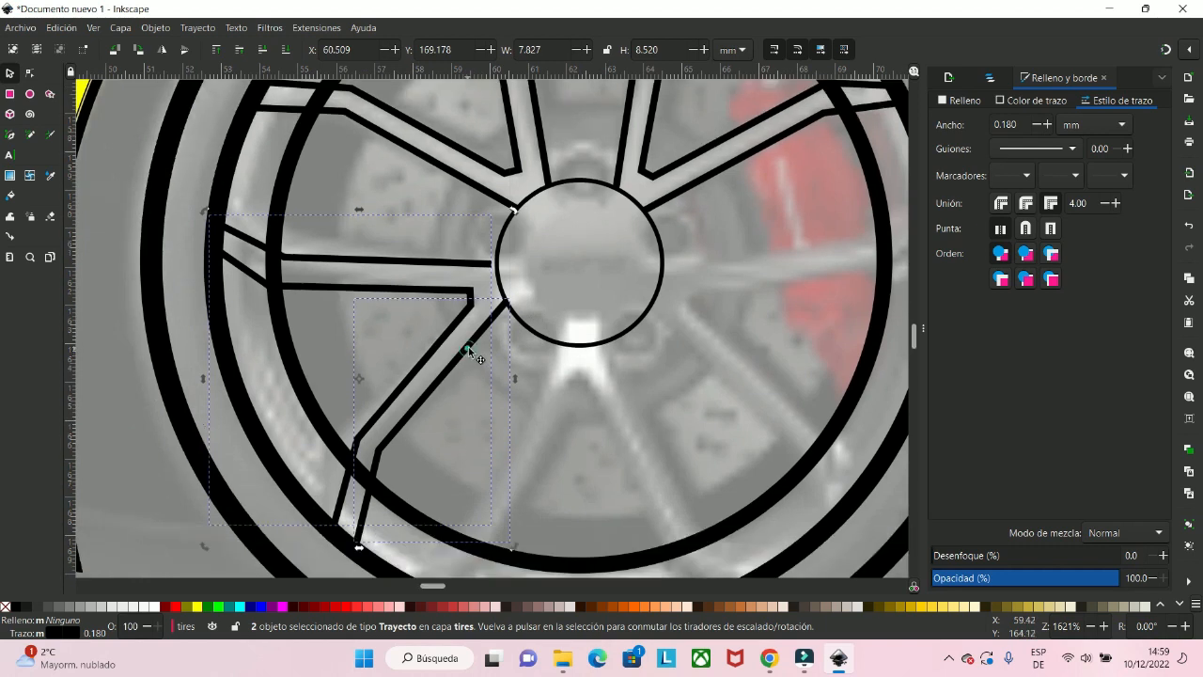
left_click_drag(470, 352, 480, 363)
scroll(479, 363, "down", 2)
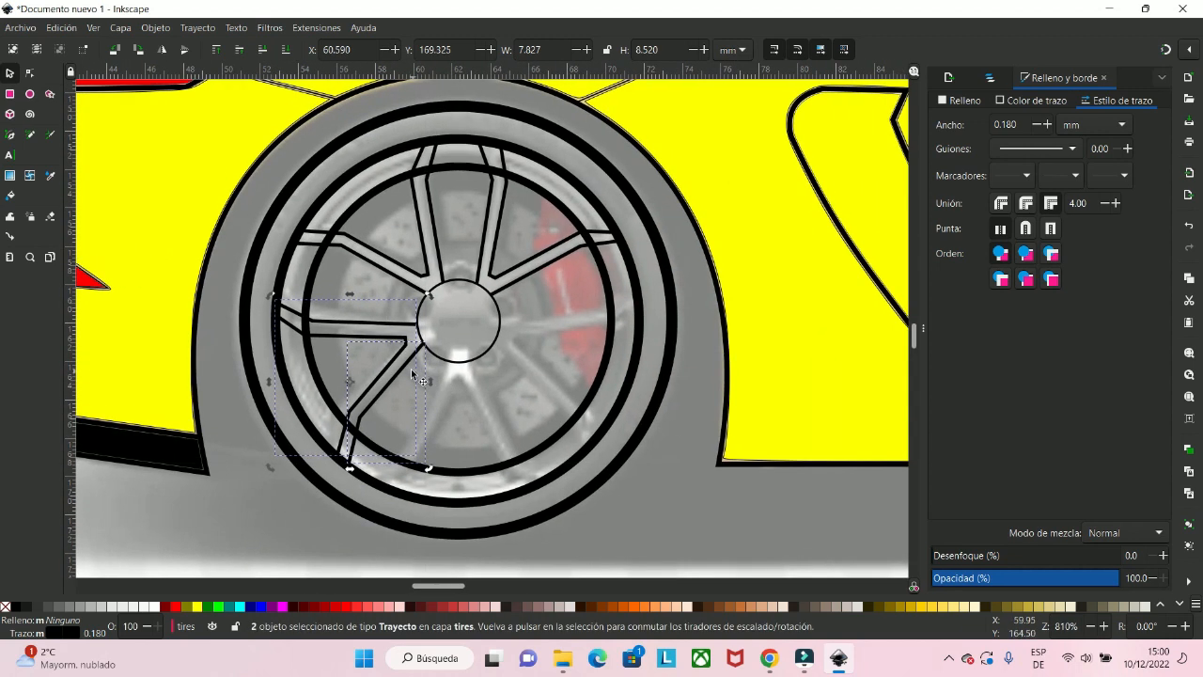
- Duplicate the left and lower-left spoke pair, then rotate and position the copy over the wheel's two bottom spokes
right_click(407, 369)
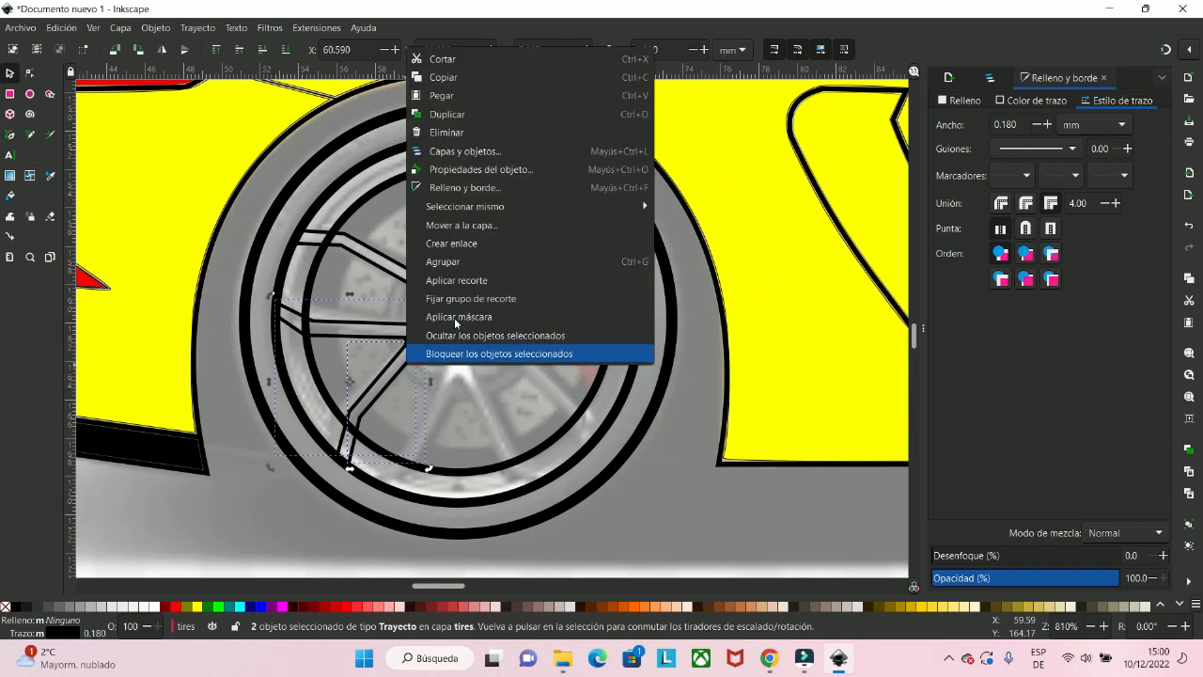
left_click(453, 113)
left_click_drag(395, 383, 549, 393)
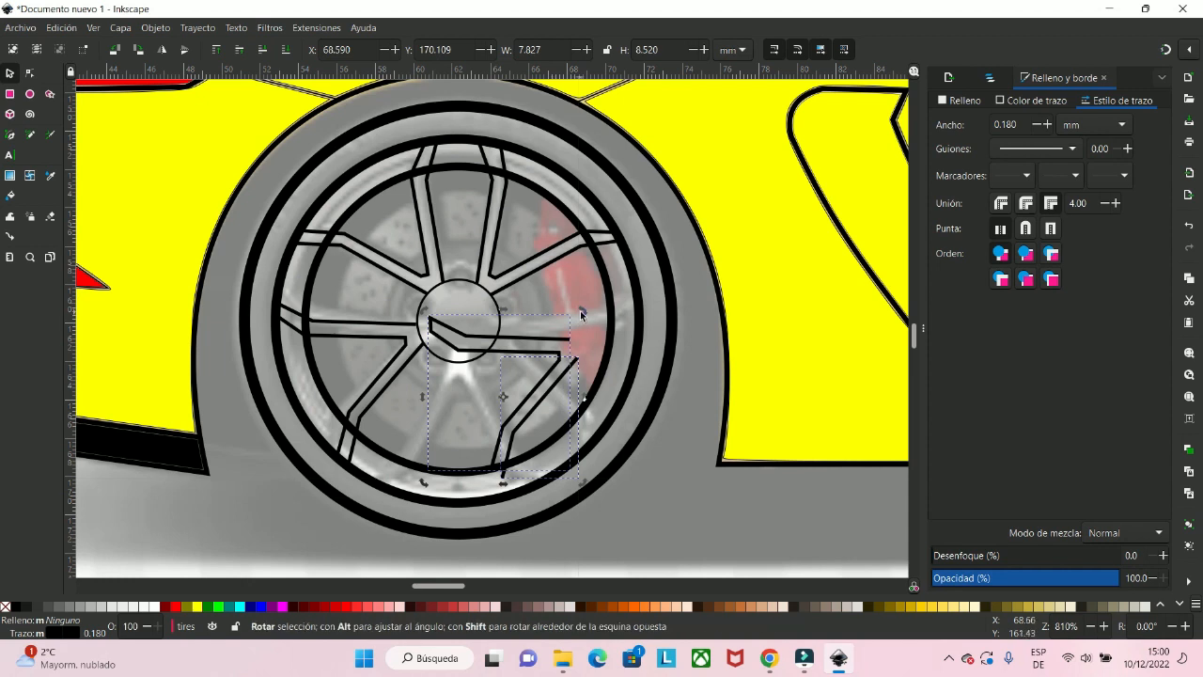
left_click_drag(582, 312, 485, 418)
scroll(505, 424, "up", 3)
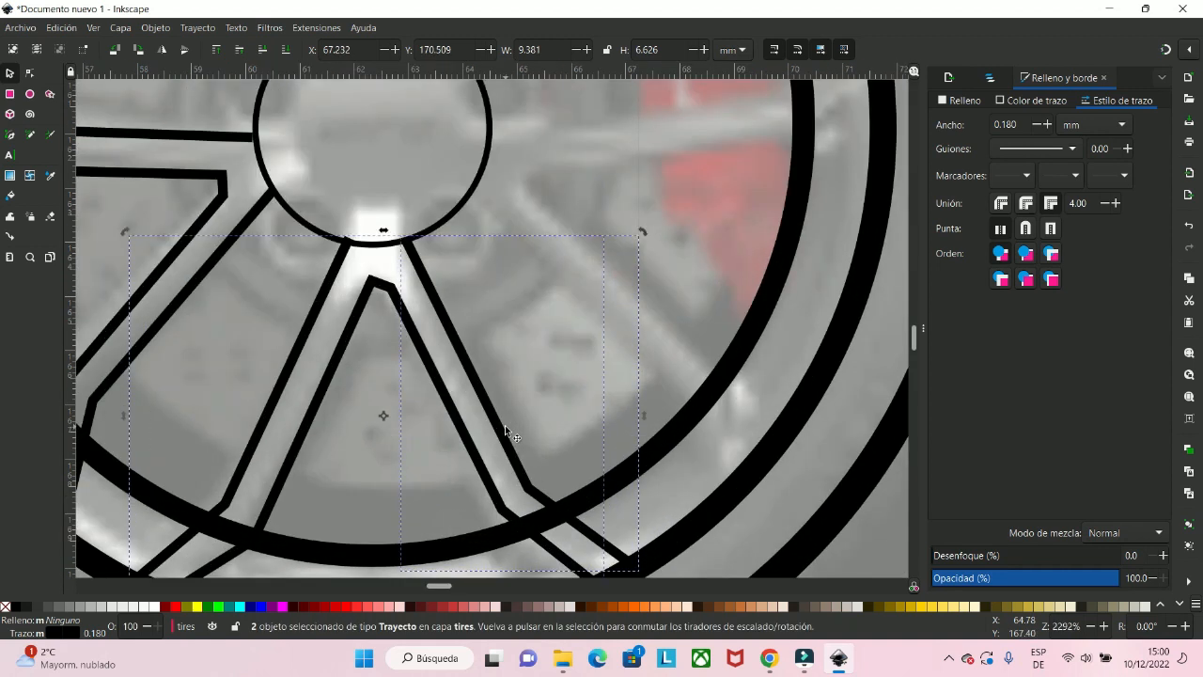
scroll(421, 282, "down", 3)
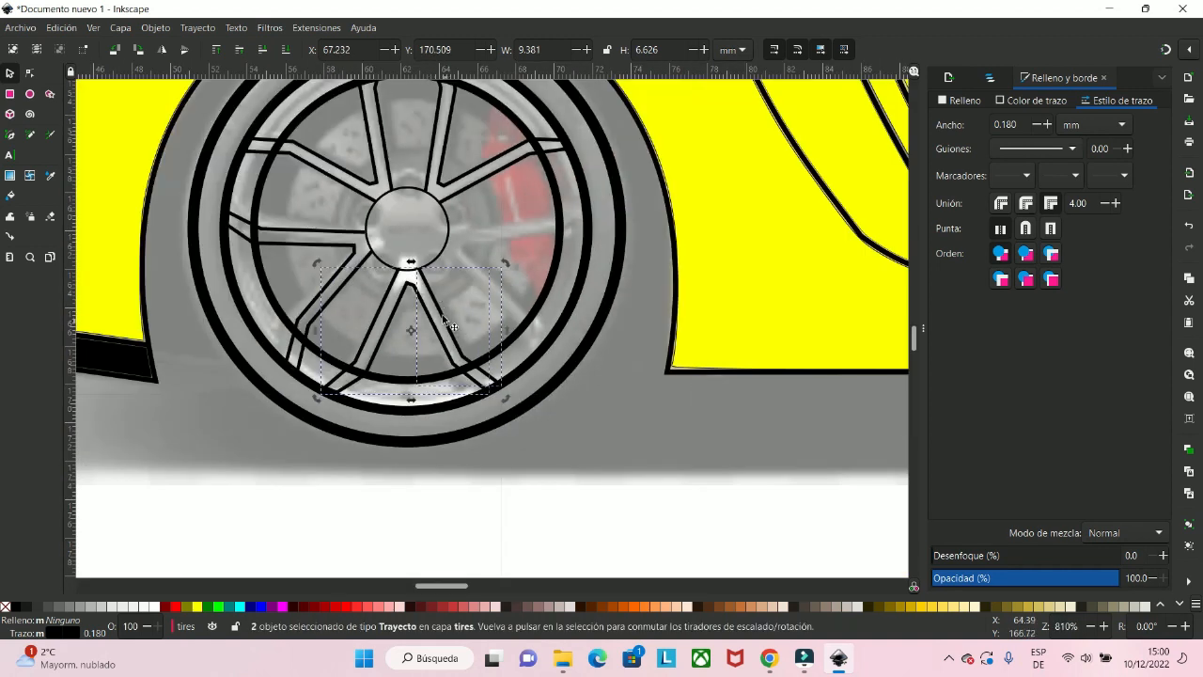
- Duplicate the bottom spoke pair, then rotate and move the copy over the right and lower-right spokes
right_click(438, 311)
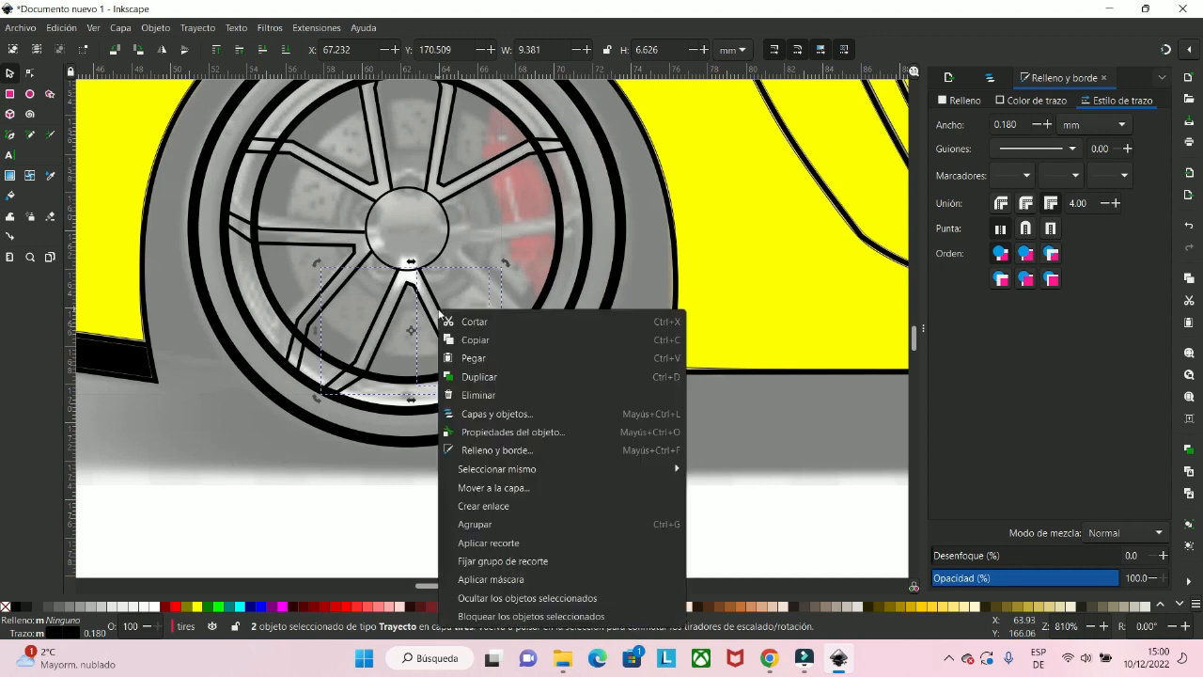
left_click(472, 372)
left_click_drag(451, 325, 510, 287)
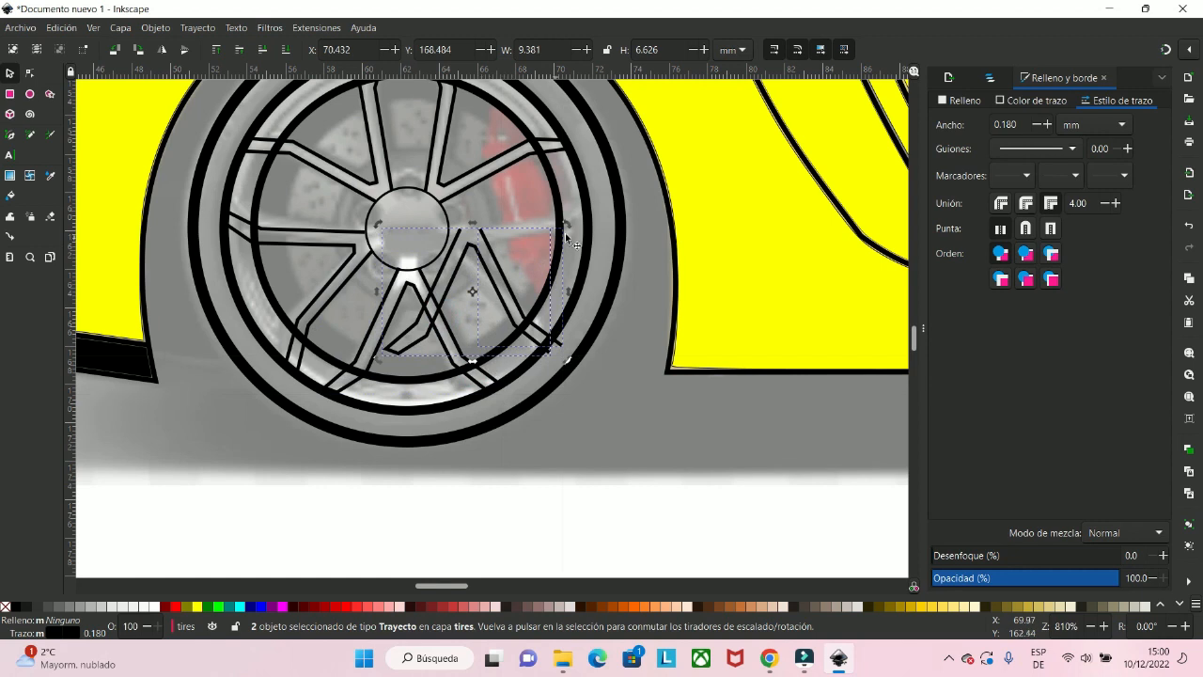
left_click_drag(569, 224, 443, 200)
left_click_drag(489, 268, 535, 332)
- Fine-tune the rotation and position of the right-hand spoke copy to match the photo between hub and rim
scroll(551, 268, "up", 2)
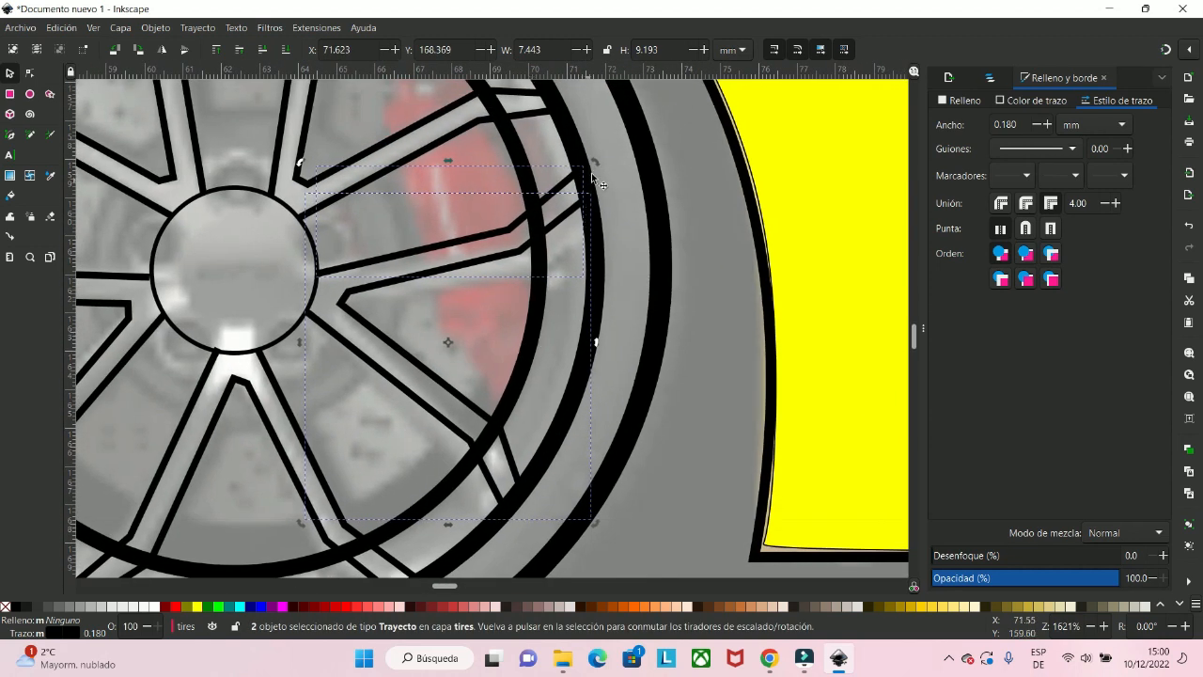
left_click_drag(595, 162, 600, 175)
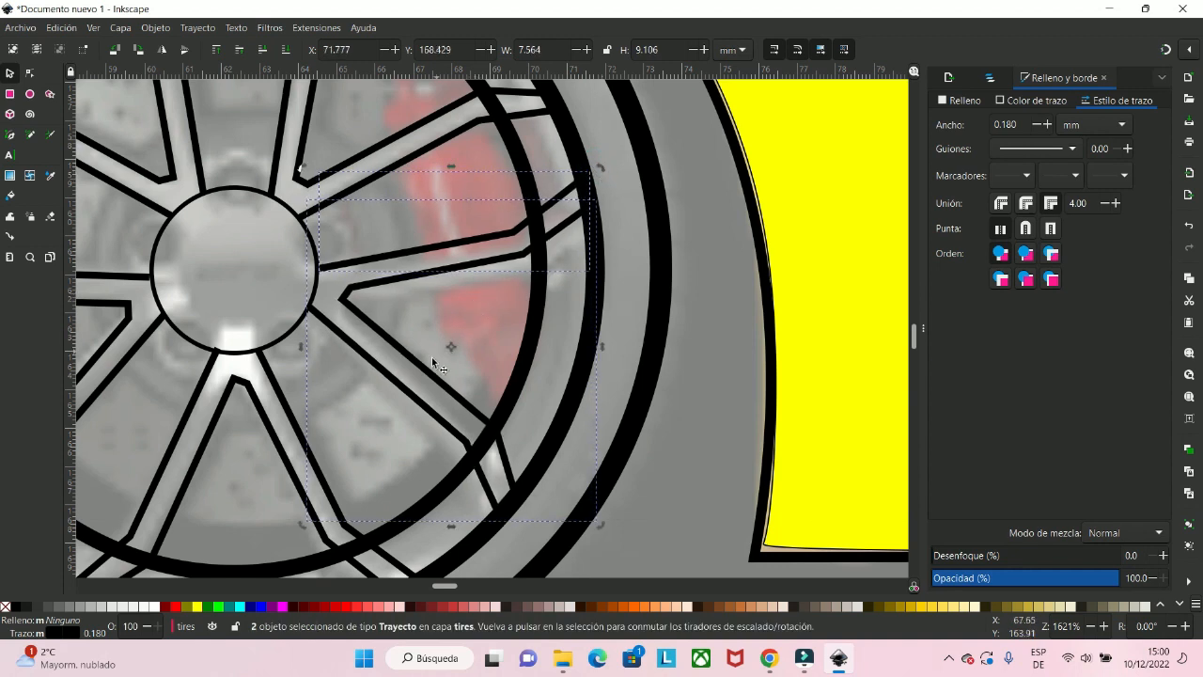
left_click_drag(423, 367, 420, 384)
scroll(421, 385, "down", 3)
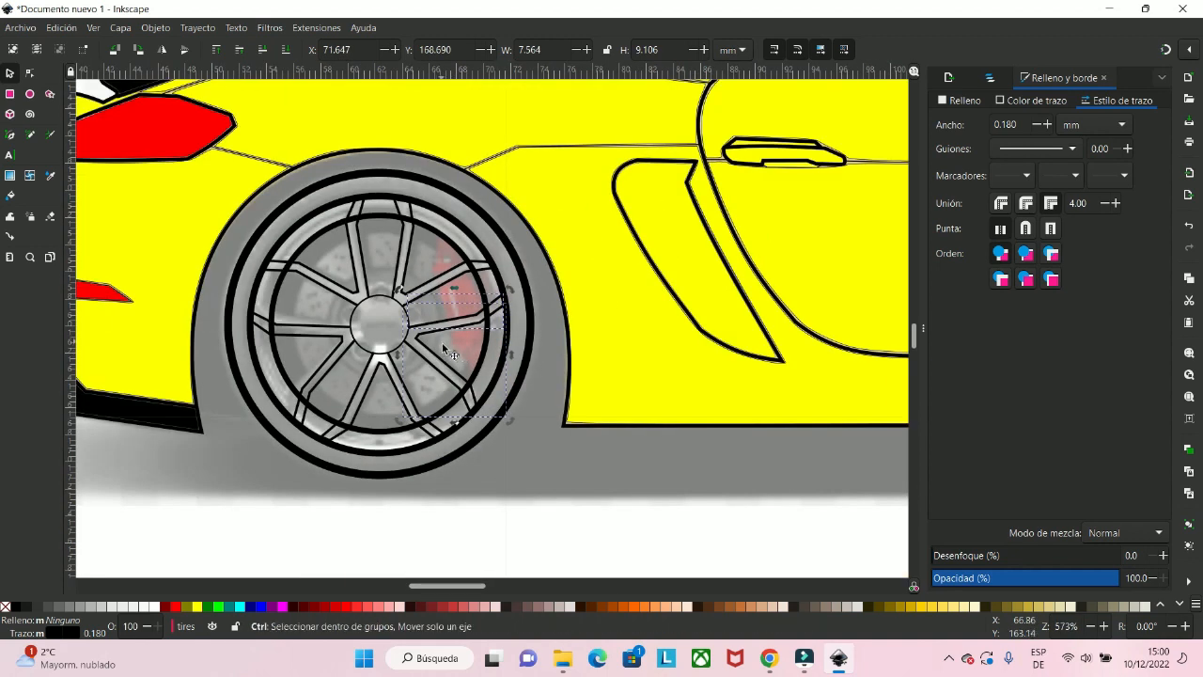
scroll(442, 342, "down", 3)
scroll(463, 360, "up", 3)
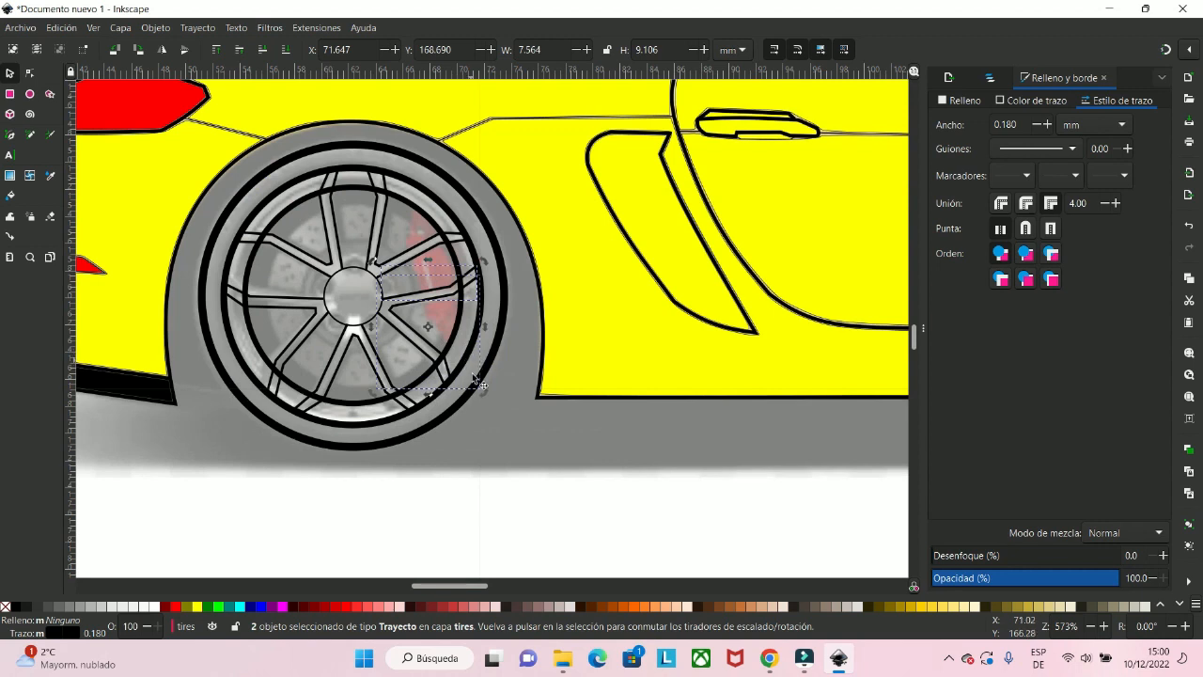
scroll(498, 367, "down", 1)
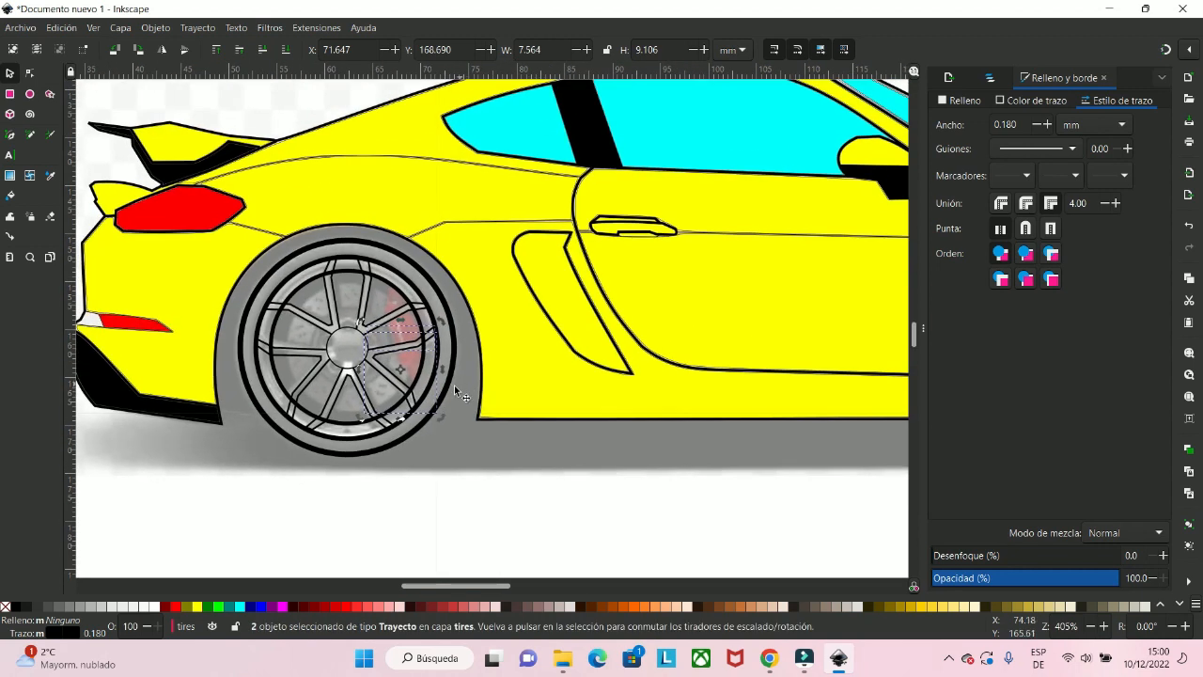
scroll(381, 324, "up", 2, "ctrl")
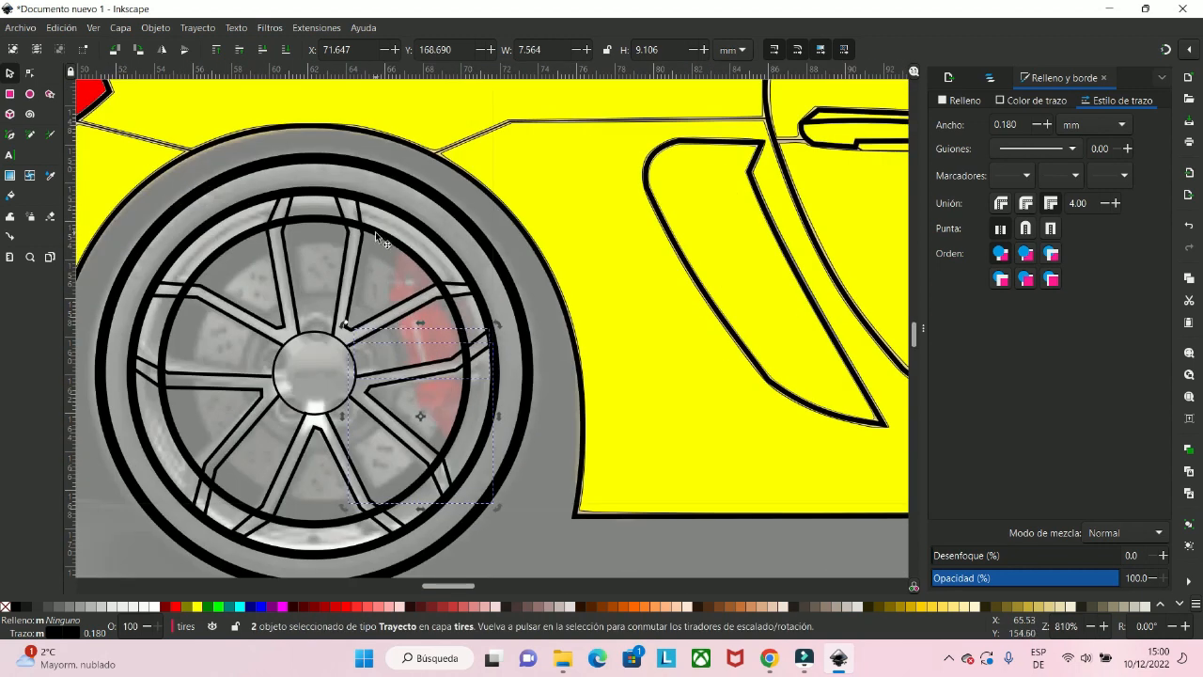
left_click(375, 232)
left_click_drag(376, 231, 390, 273)
key("ctrl")
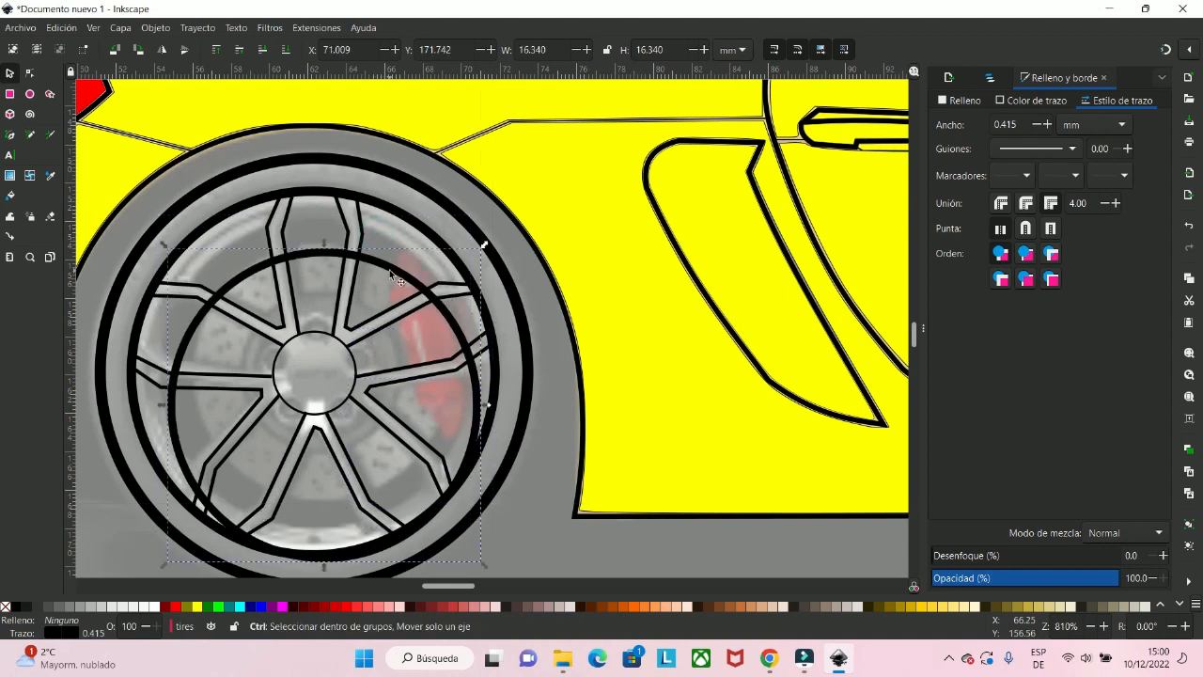
key("ctrl+z")
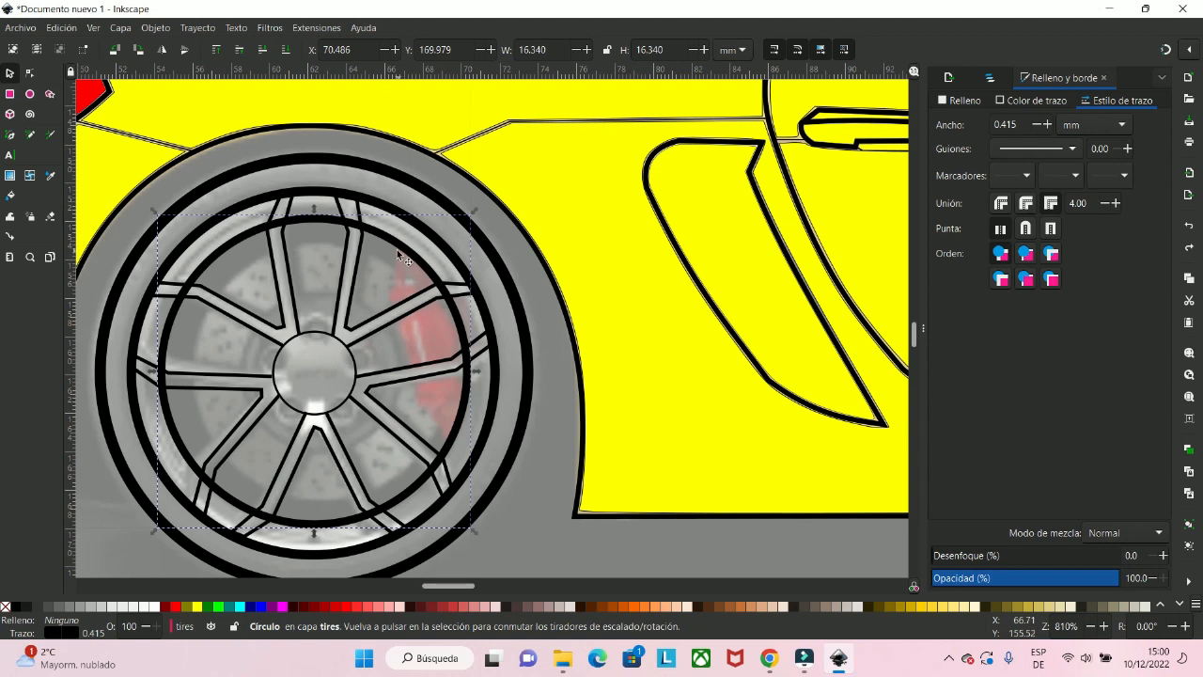
- Lower the rear wheel's inner rim circle twice in the stacking order
right_click(394, 248)
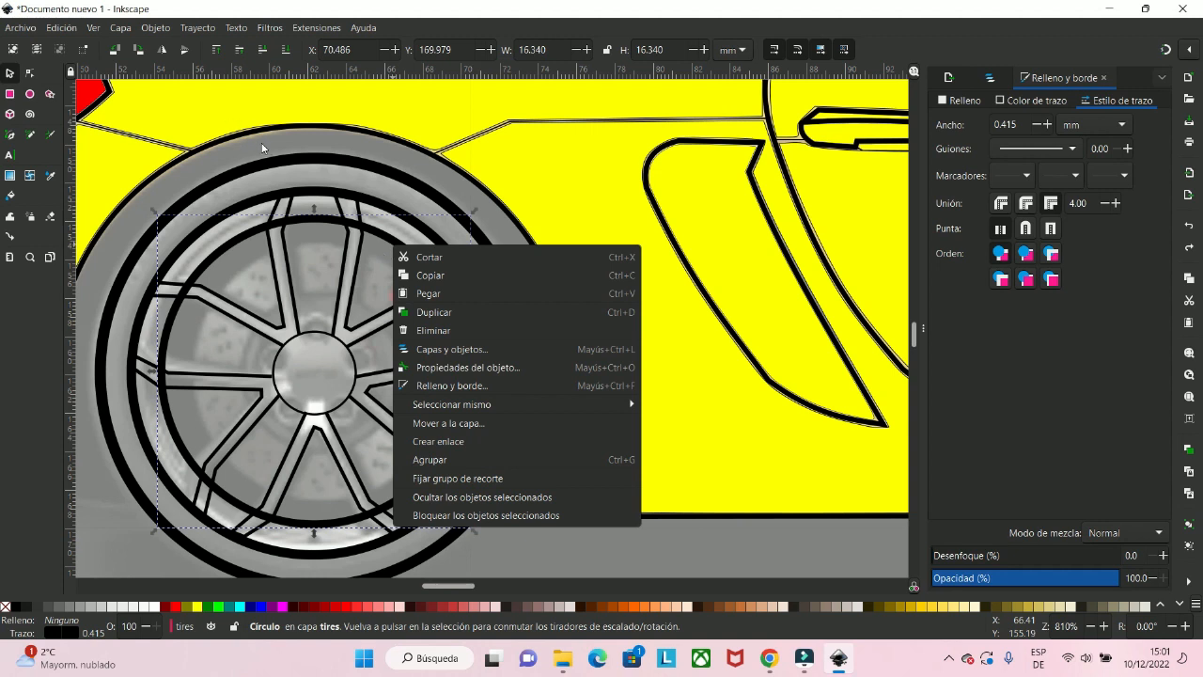
left_click(162, 29)
left_click(162, 29)
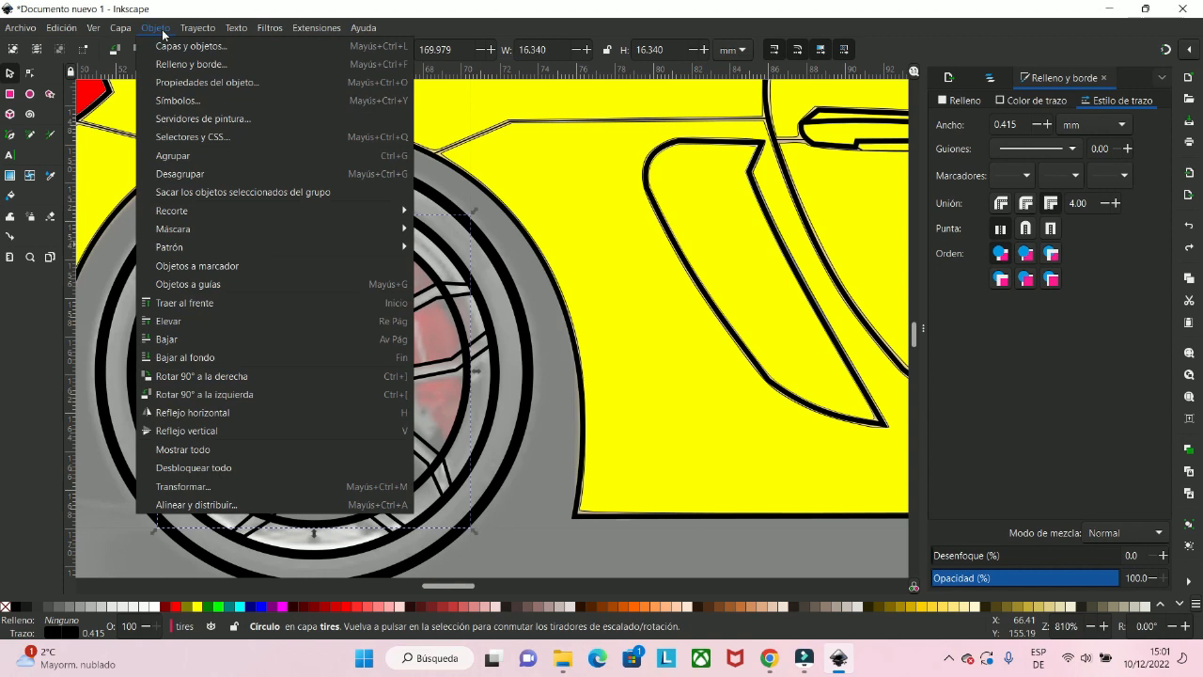
left_click(166, 340)
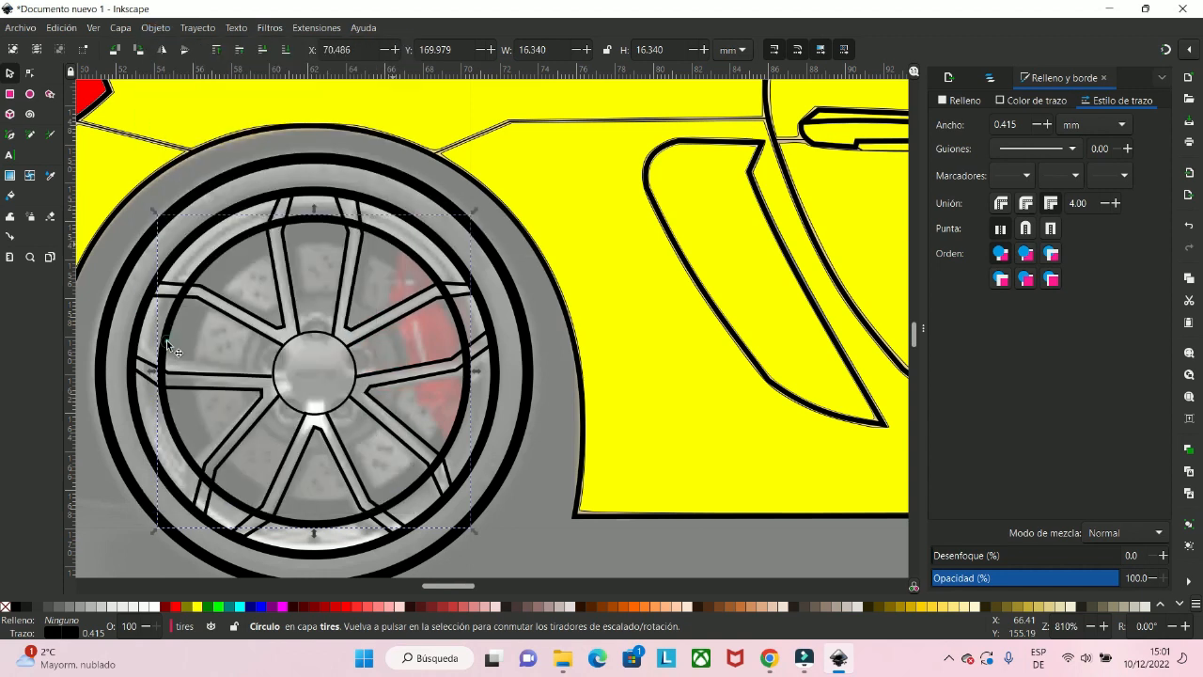
left_click(155, 28)
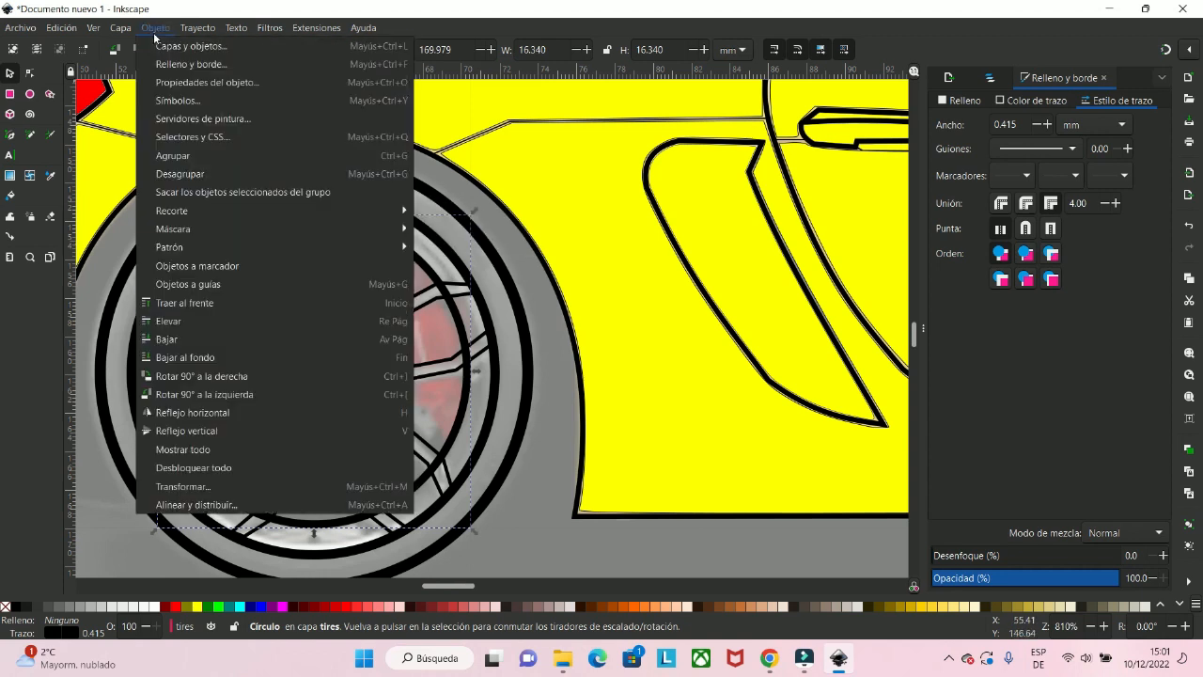
left_click(180, 339)
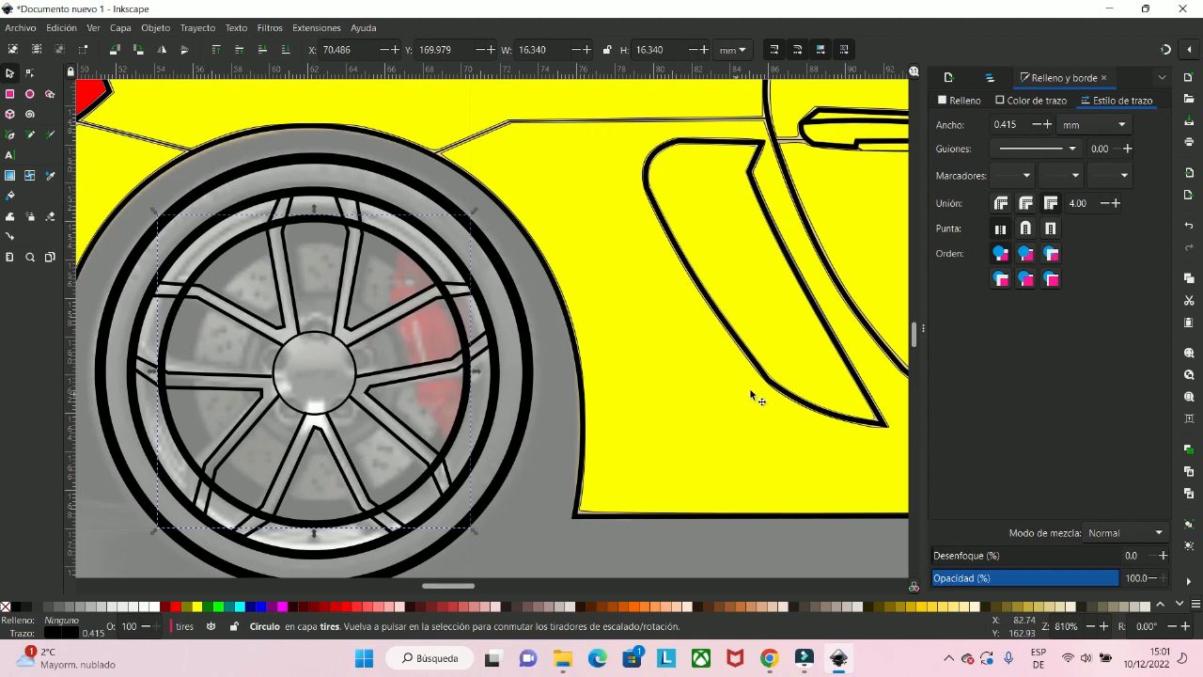
- Hide the photo layer Capa 1 and move the inner rim circle out of the wheel onto the car body
left_click(990, 77)
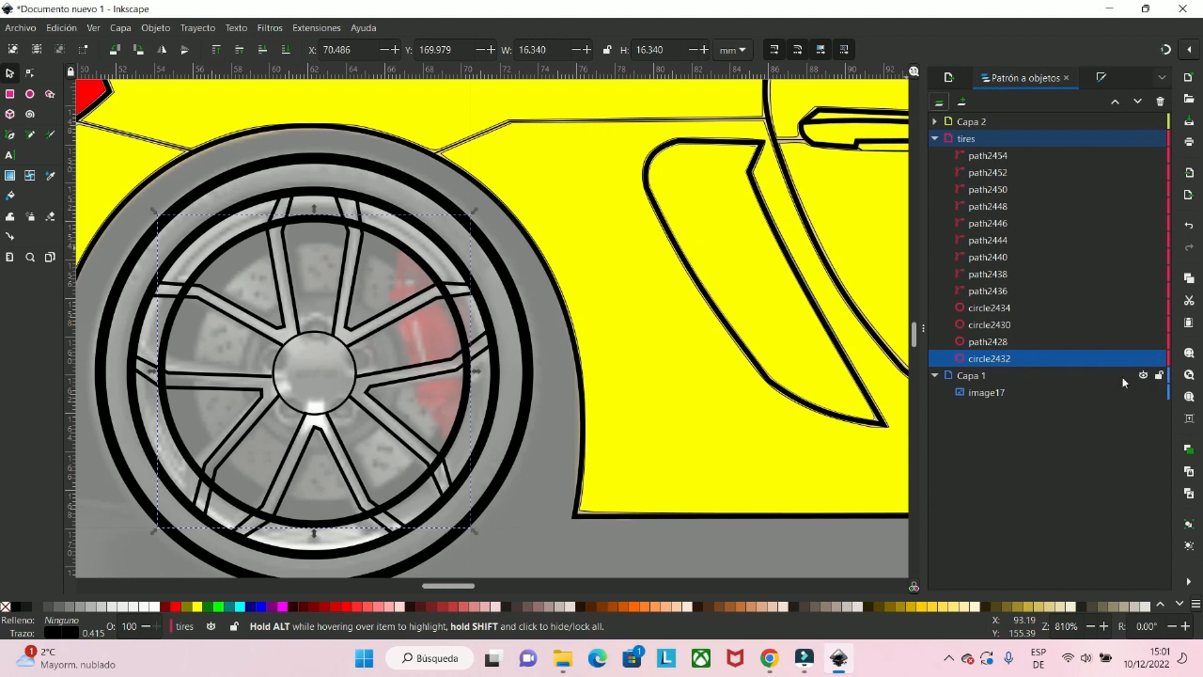
left_click(1144, 375)
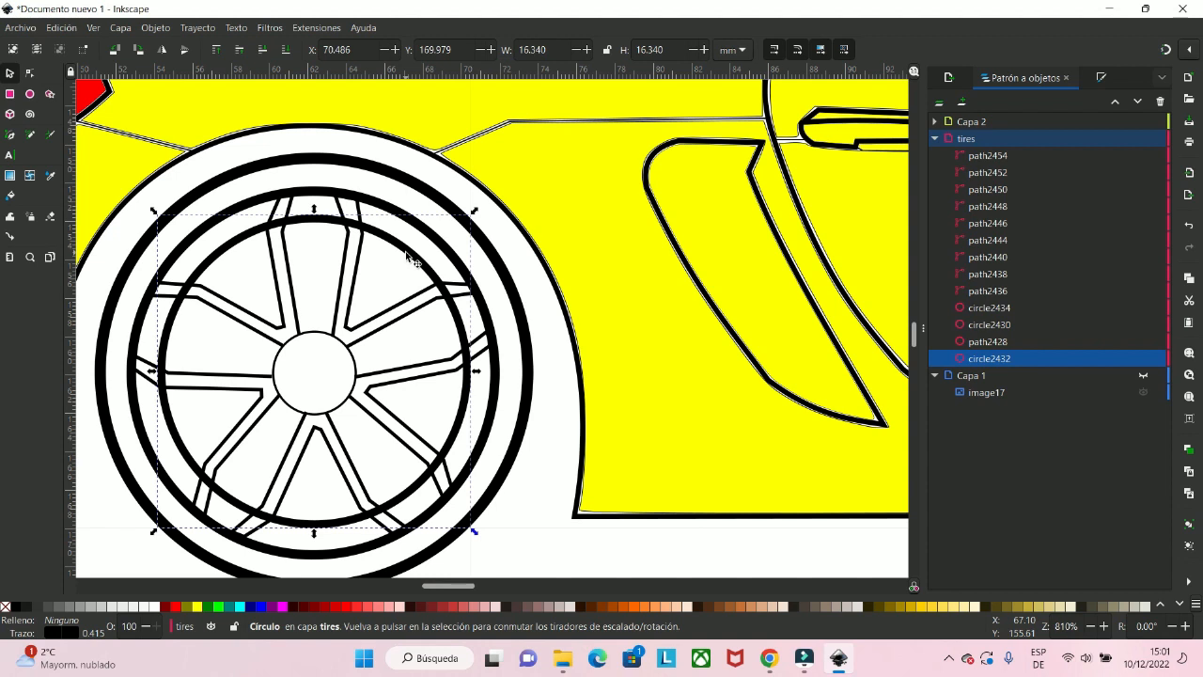
left_click_drag(411, 258, 790, 310)
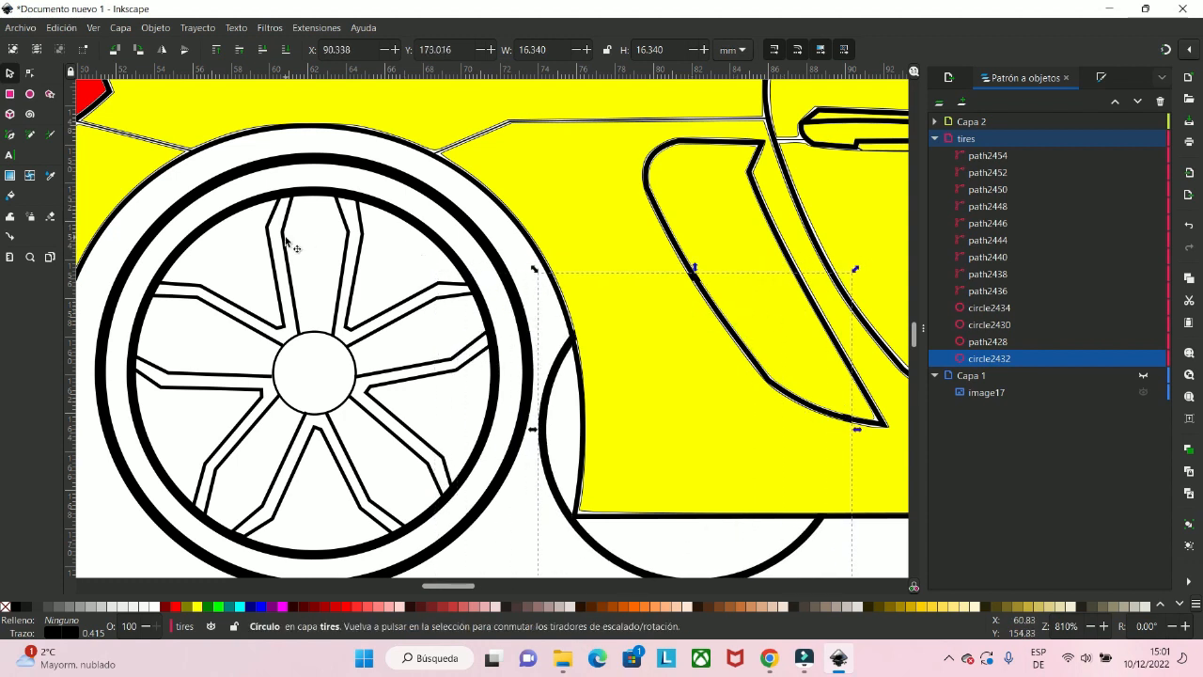
scroll(362, 373, "down", 2)
scroll(362, 374, "left", 1)
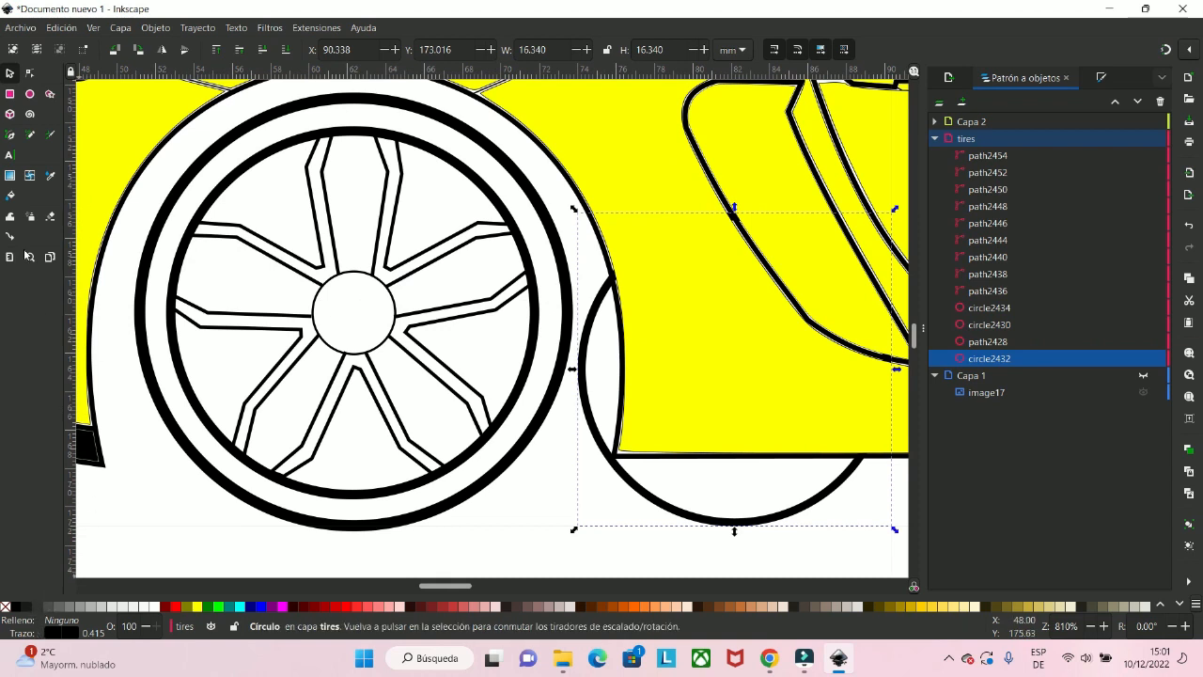
left_click(11, 197)
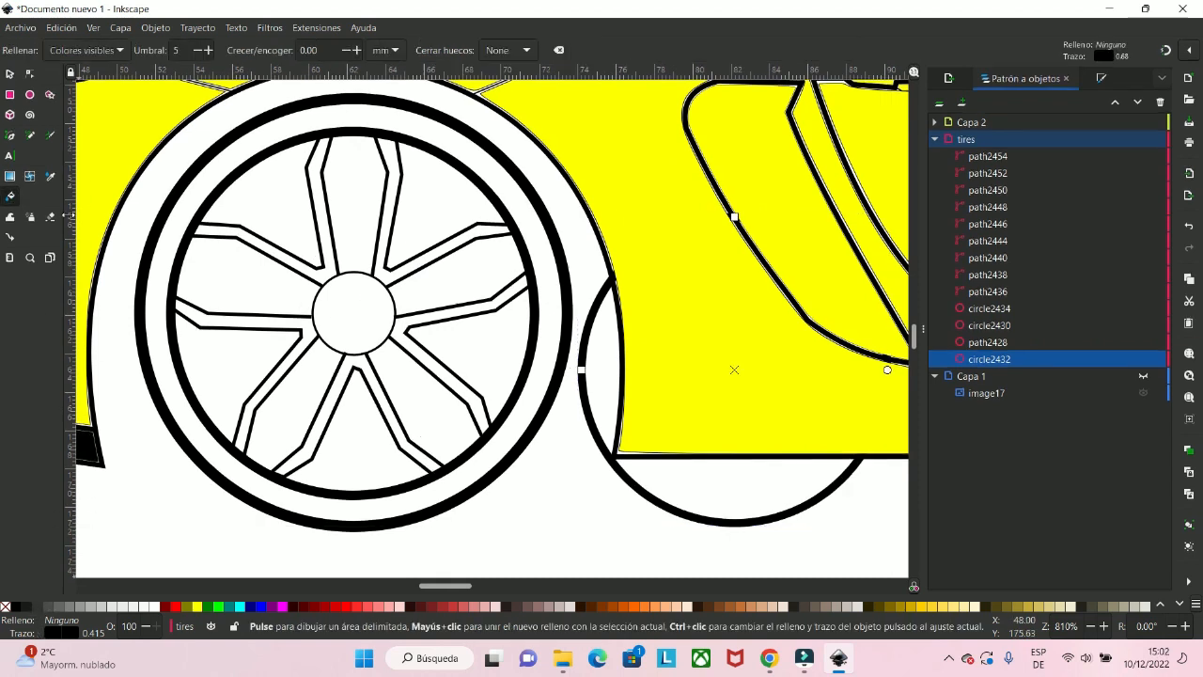
left_click(296, 255)
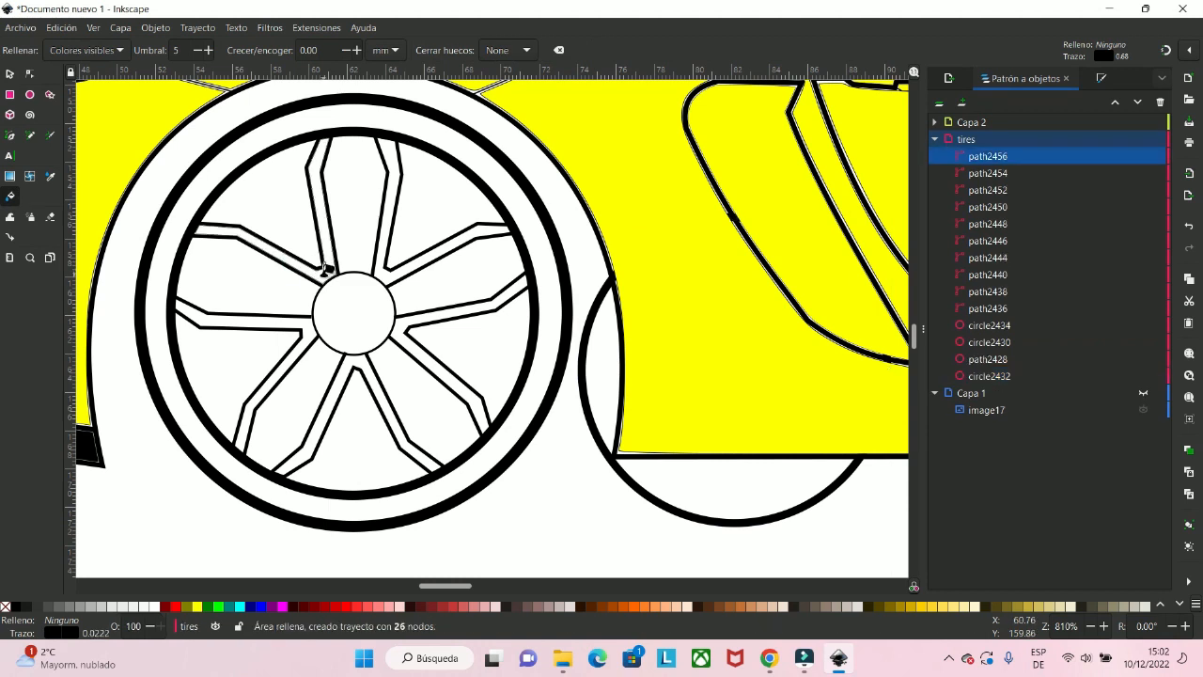
left_click(326, 269)
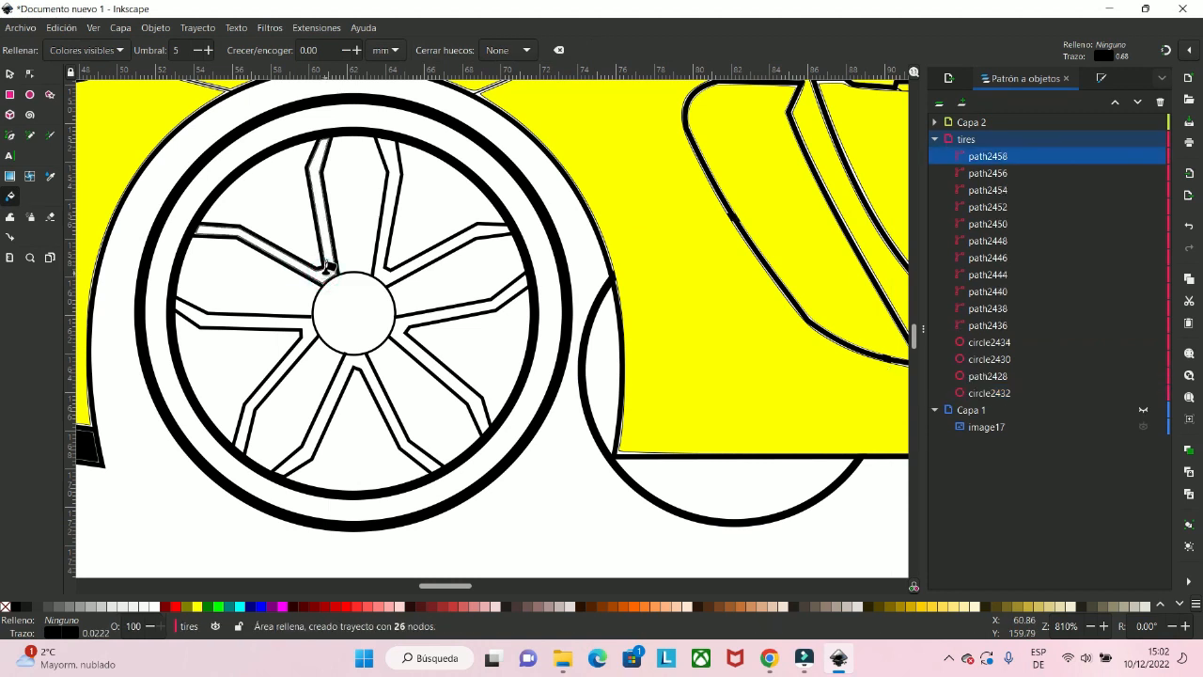
key("ctrl+z")
key("ctrl+z")
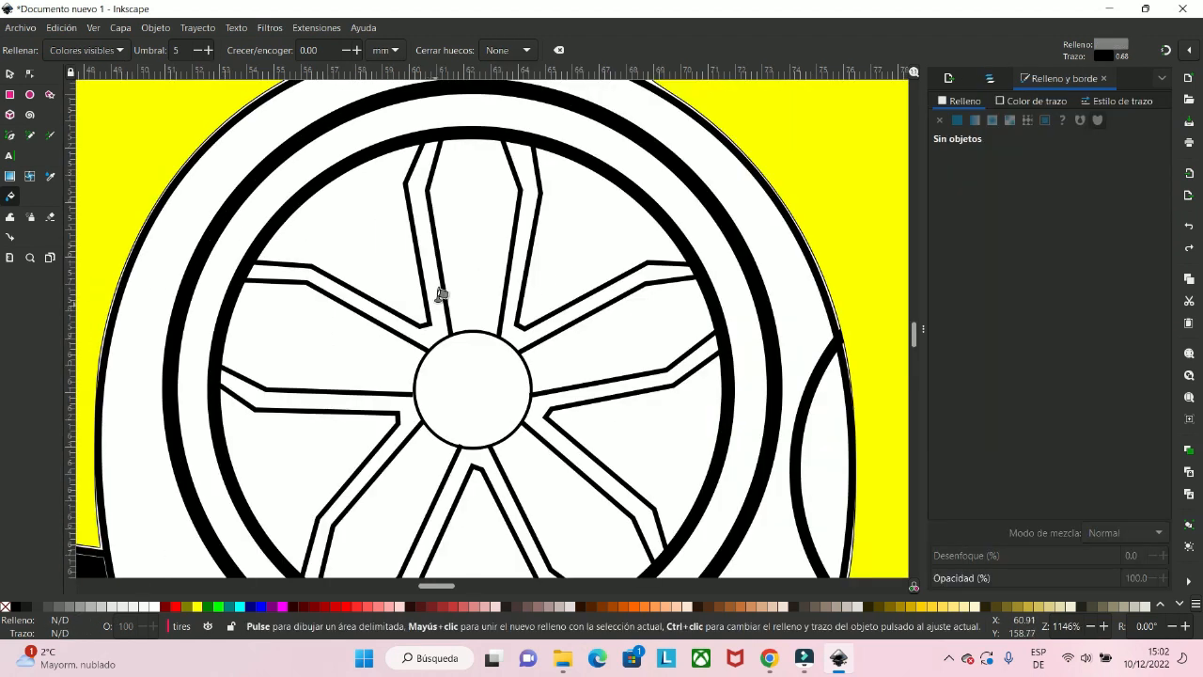
- Bucket-fill the rear wheel's five spoke pairs and the central hub circle with grey 808080
left_click(441, 294)
scroll(438, 299, "down", 2)
scroll(437, 299, "left", 2)
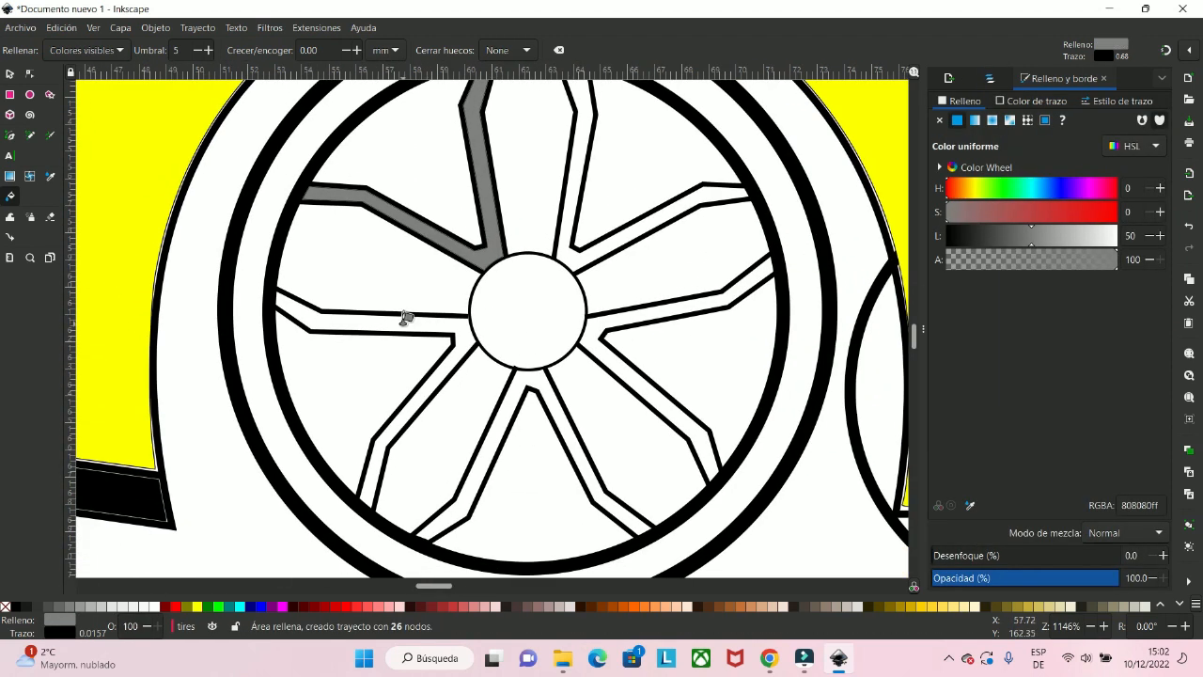
left_click(402, 323)
left_click(514, 391)
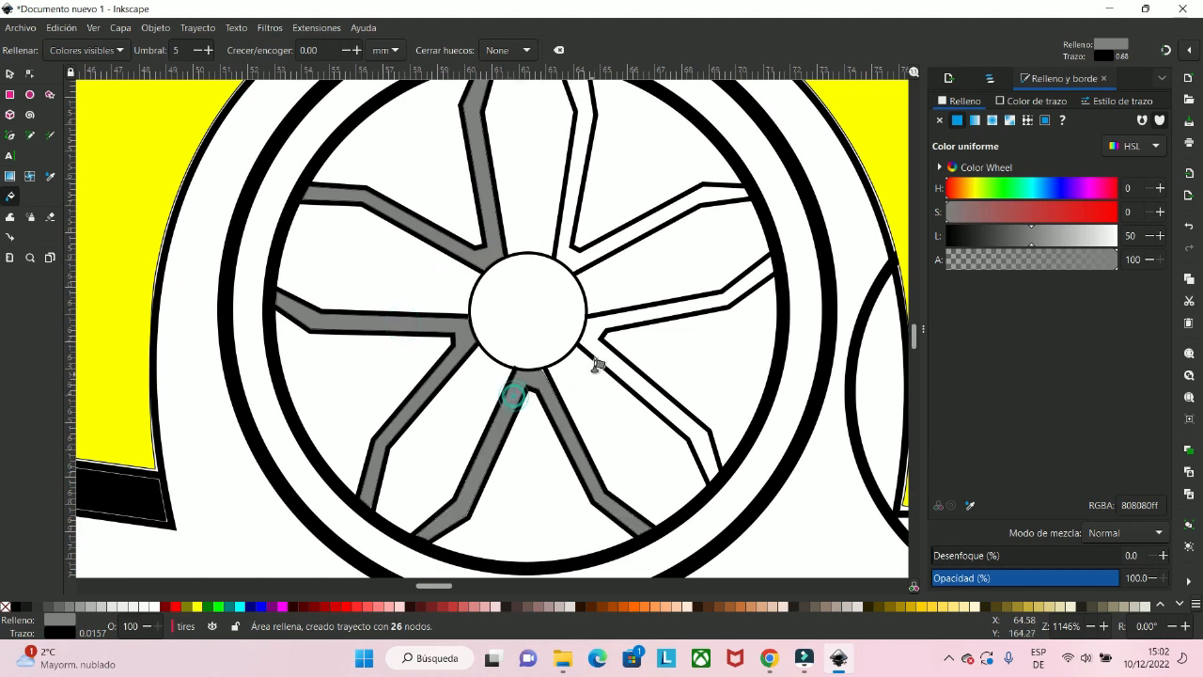
left_click(599, 336)
left_click(586, 249)
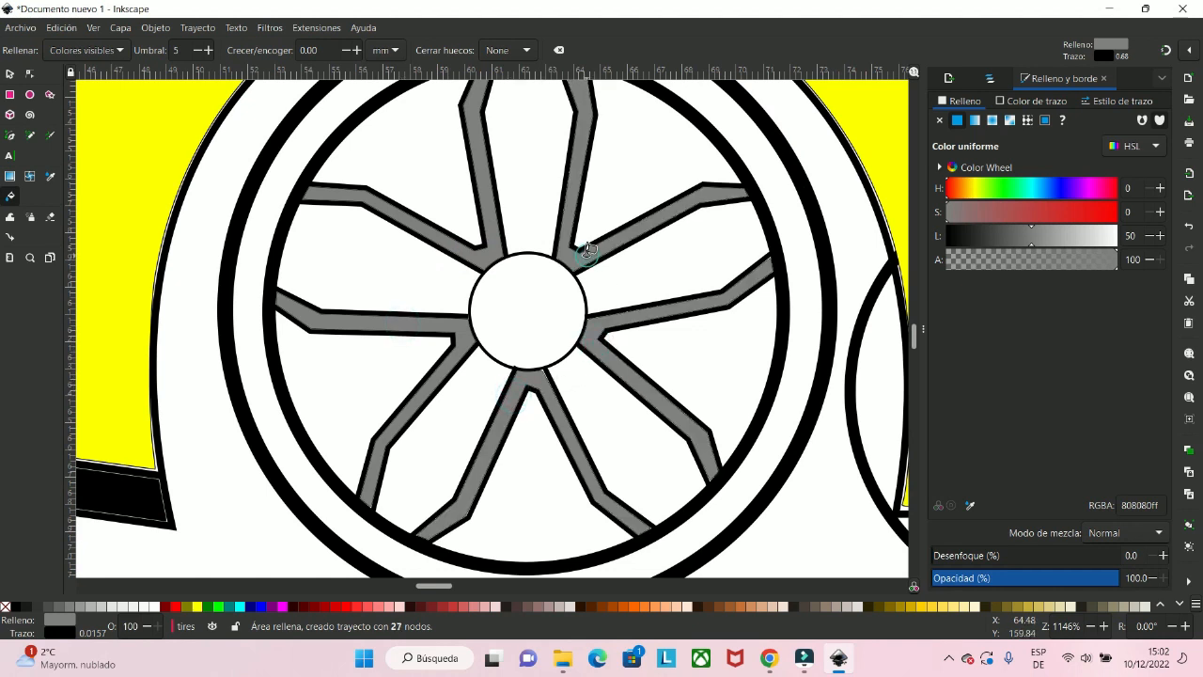
scroll(550, 350, "up", 3)
scroll(550, 350, "right", 1)
left_click(493, 396)
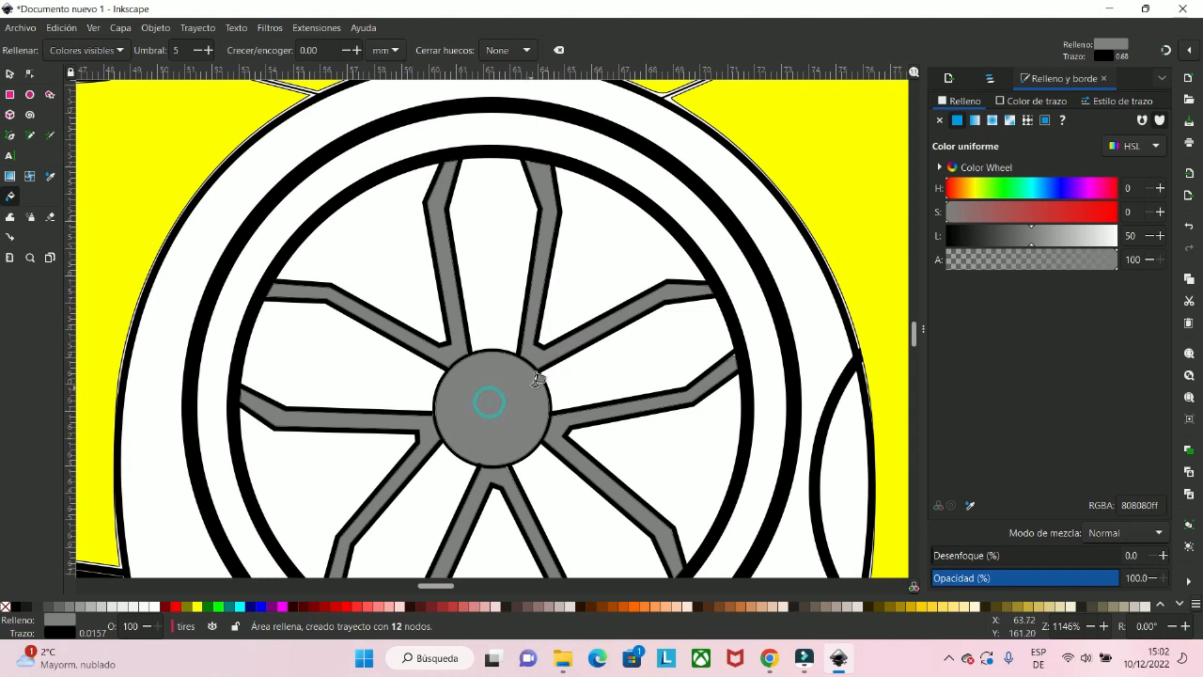
- Bucket-fill the ring between the two outer wheel circles and set its fill colour to black
scroll(550, 357, "down", 3)
scroll(550, 357, "up", 1)
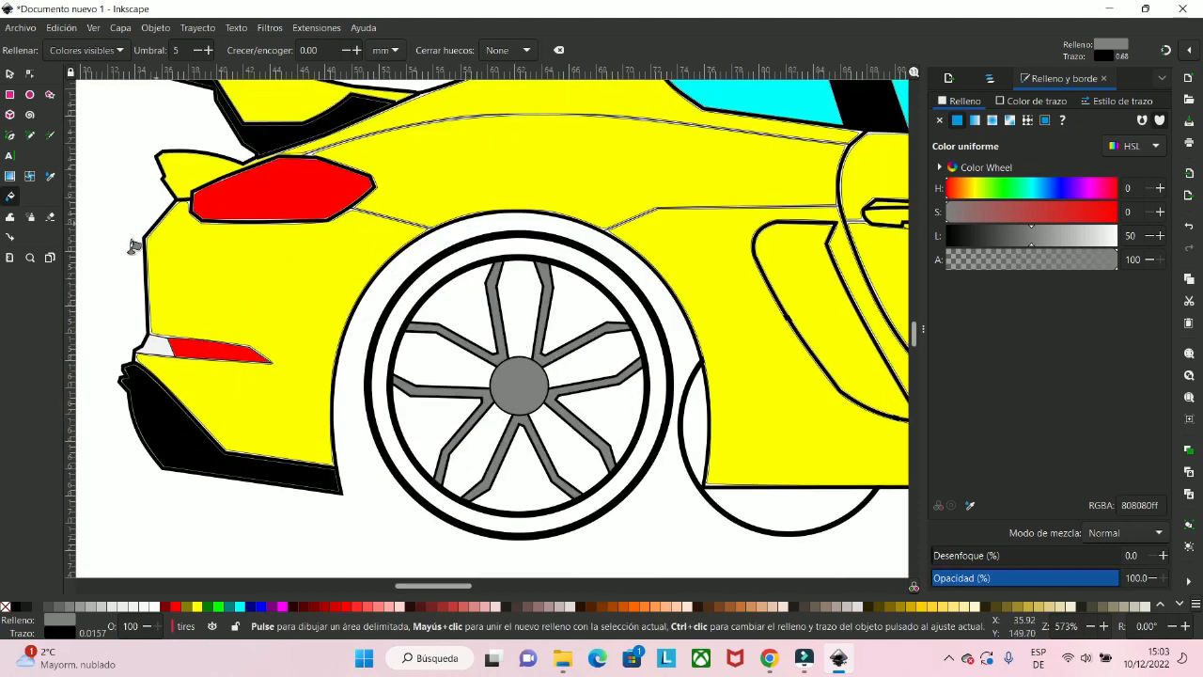
left_click(435, 273)
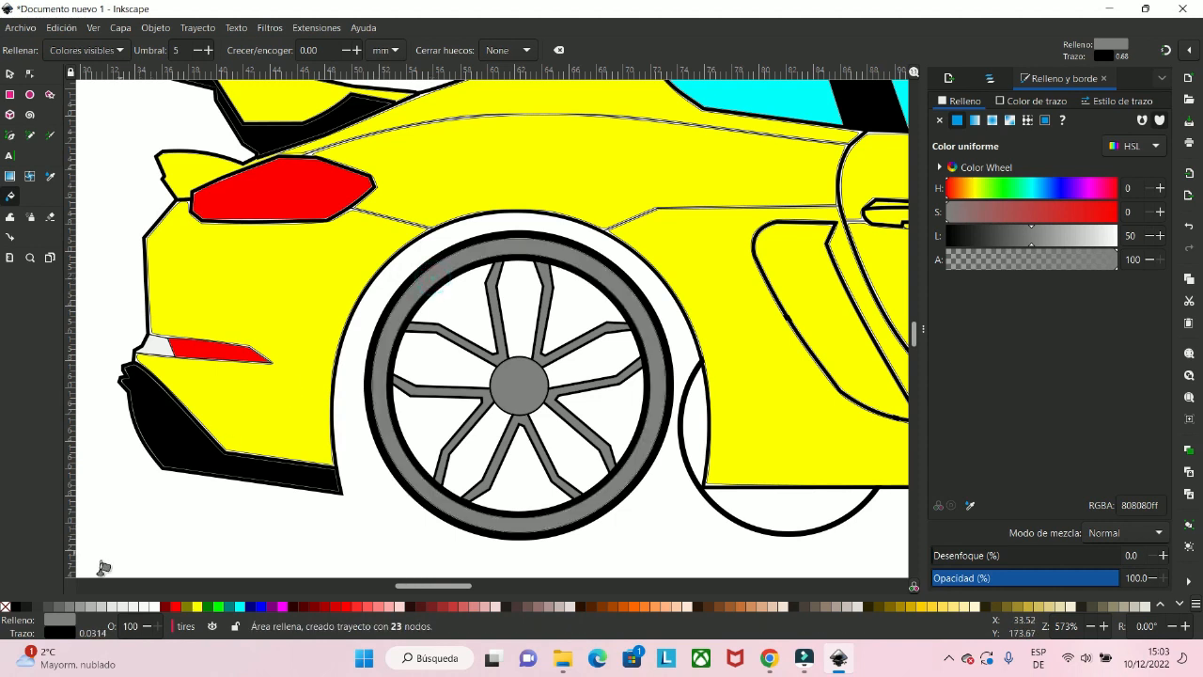
left_click(18, 606)
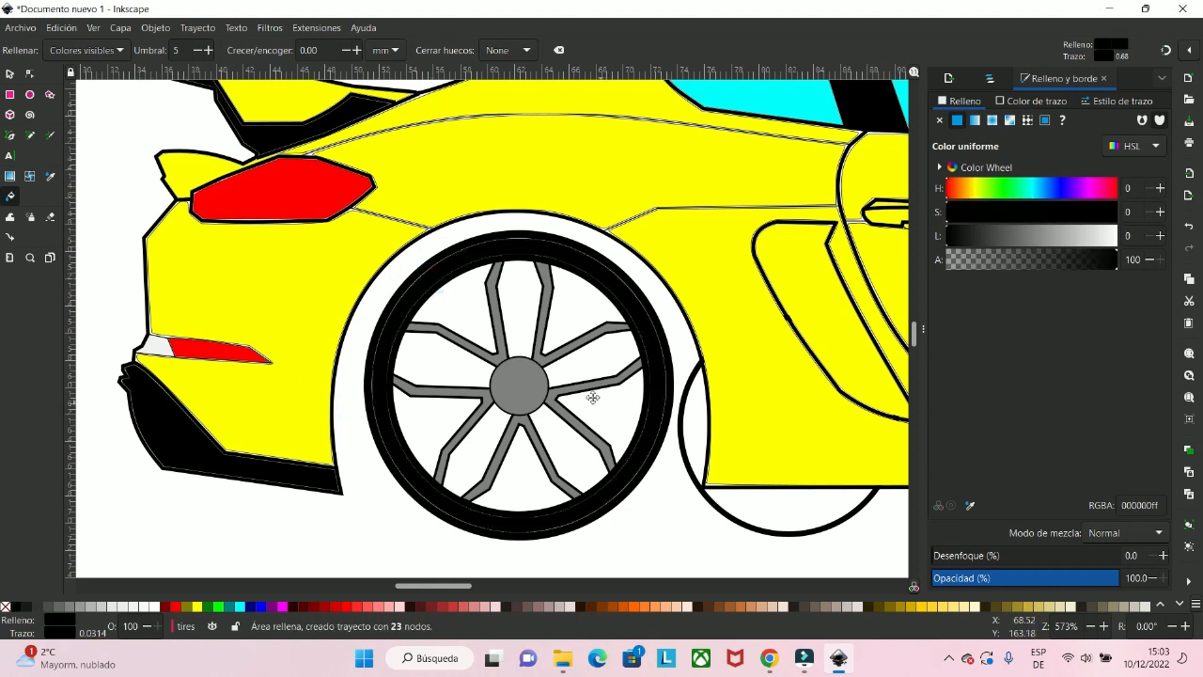
- Move the inner rim circle back into the rear wheel, centred on the hub at about X 54.0, Y 153.6 mm
scroll(611, 403, "down", 1)
scroll(612, 403, "right", 1)
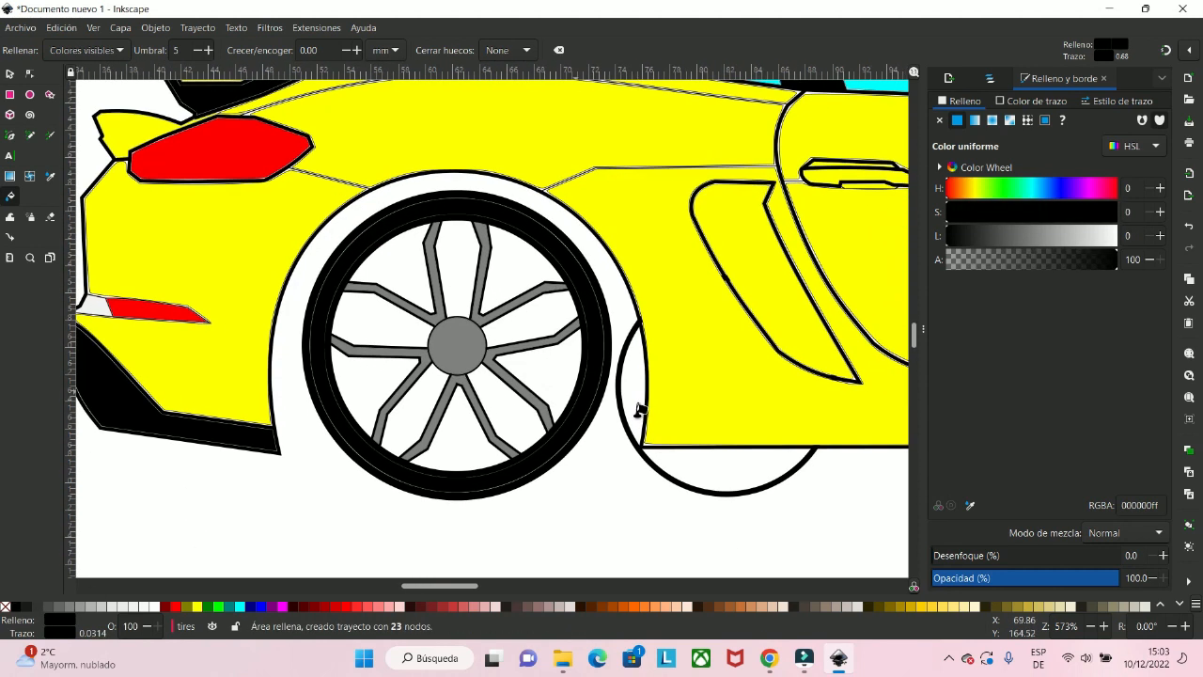
left_click(10, 73)
left_click(522, 470)
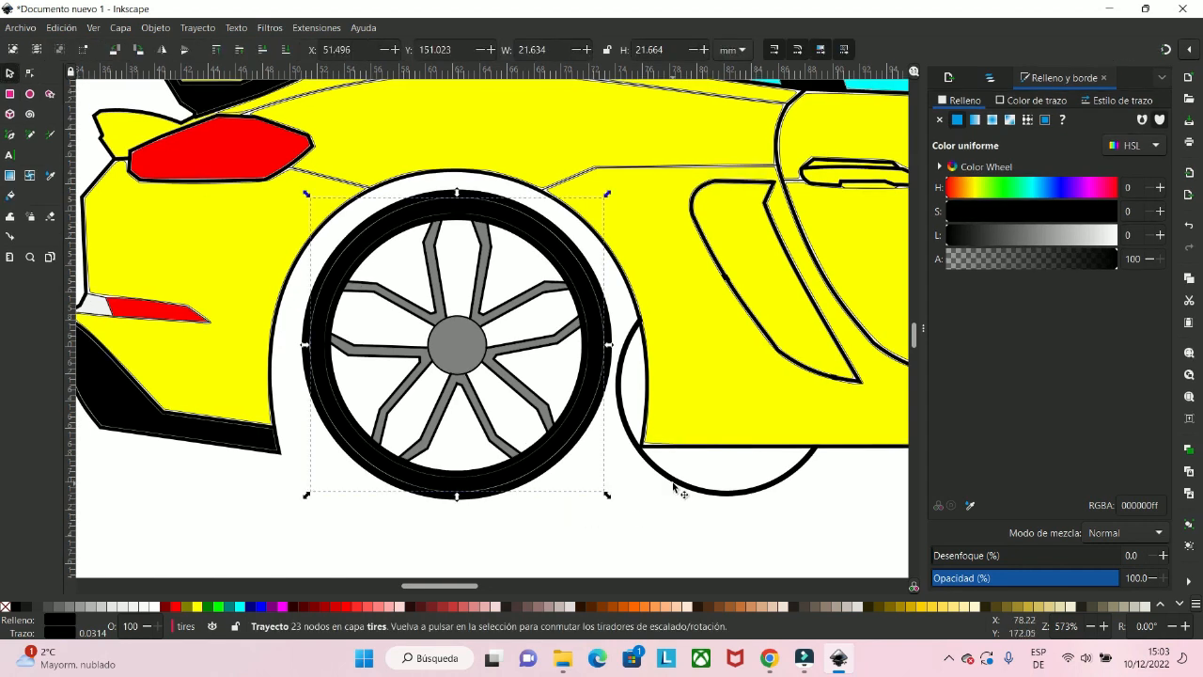
left_click_drag(675, 487, 398, 441)
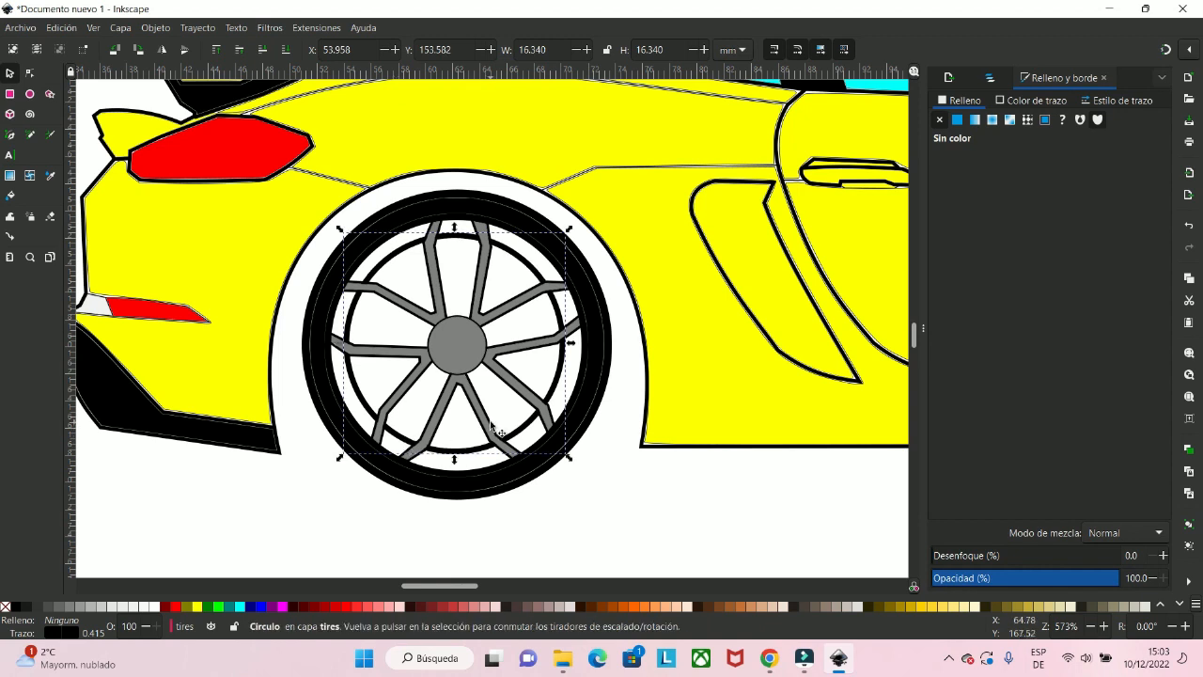
- Show the photo layer Capa 1 to compare the rear wheel with the photo, and hide it again
scroll(491, 425, "down", 4)
scroll(512, 436, "up", 2)
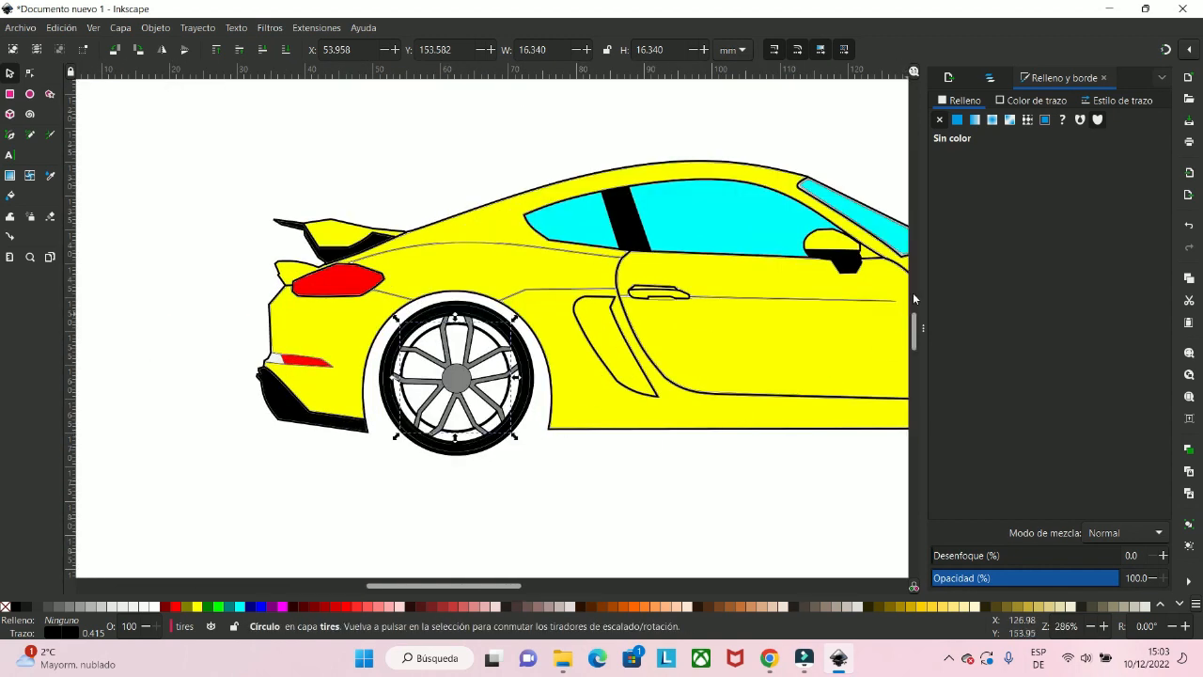
scroll(652, 348, "down", 3)
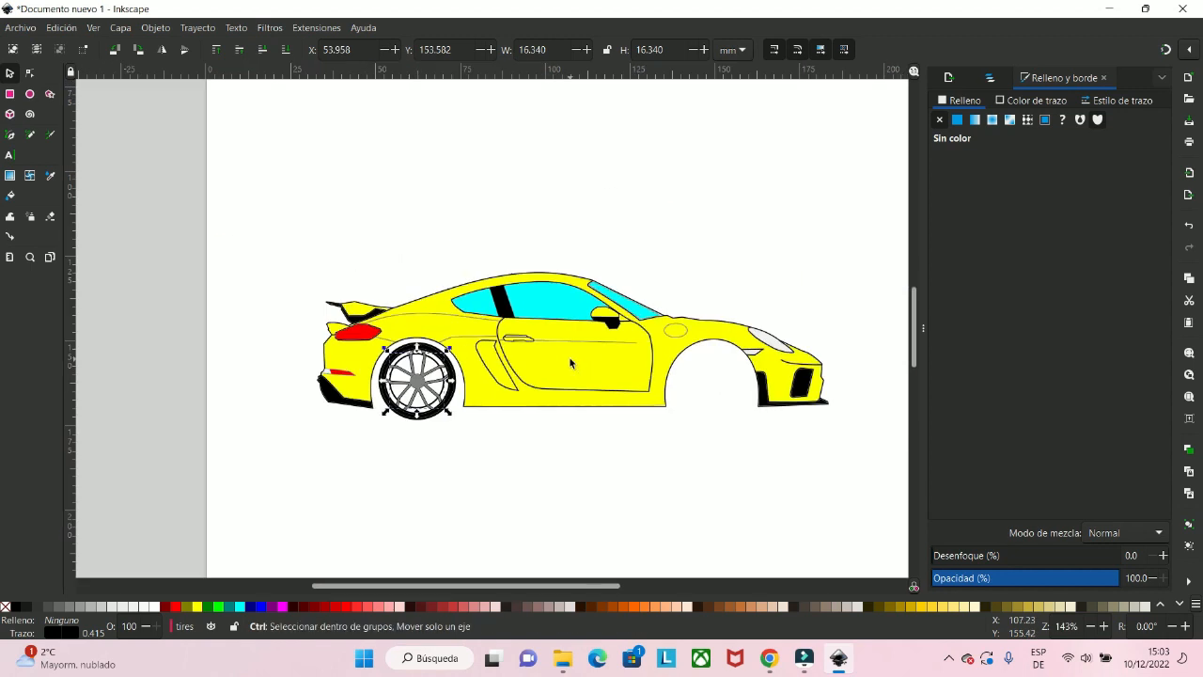
scroll(569, 360, "up", 3)
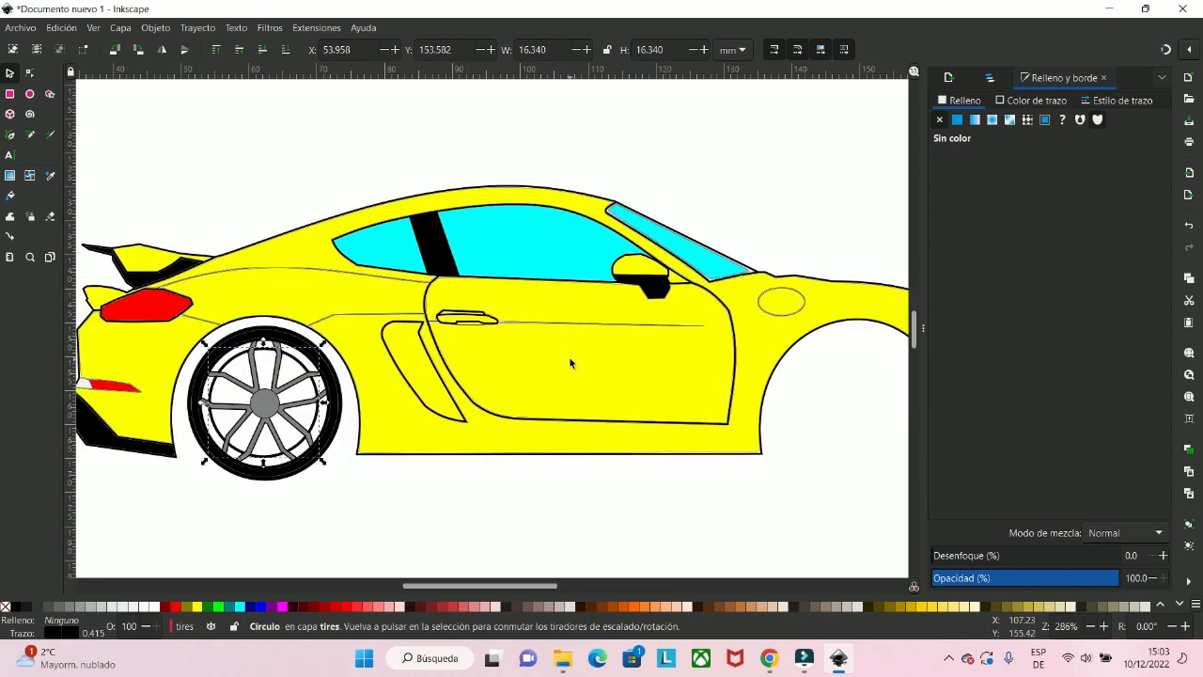
left_click(989, 80)
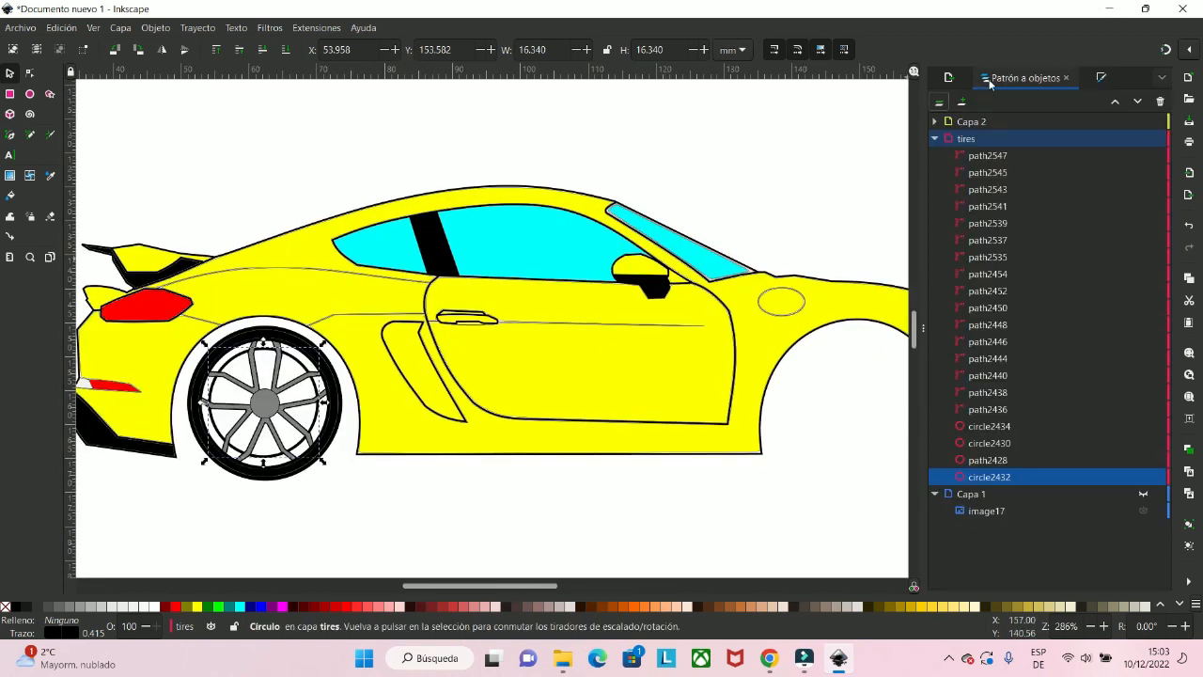
left_click(1143, 494)
scroll(376, 435, "up", 2)
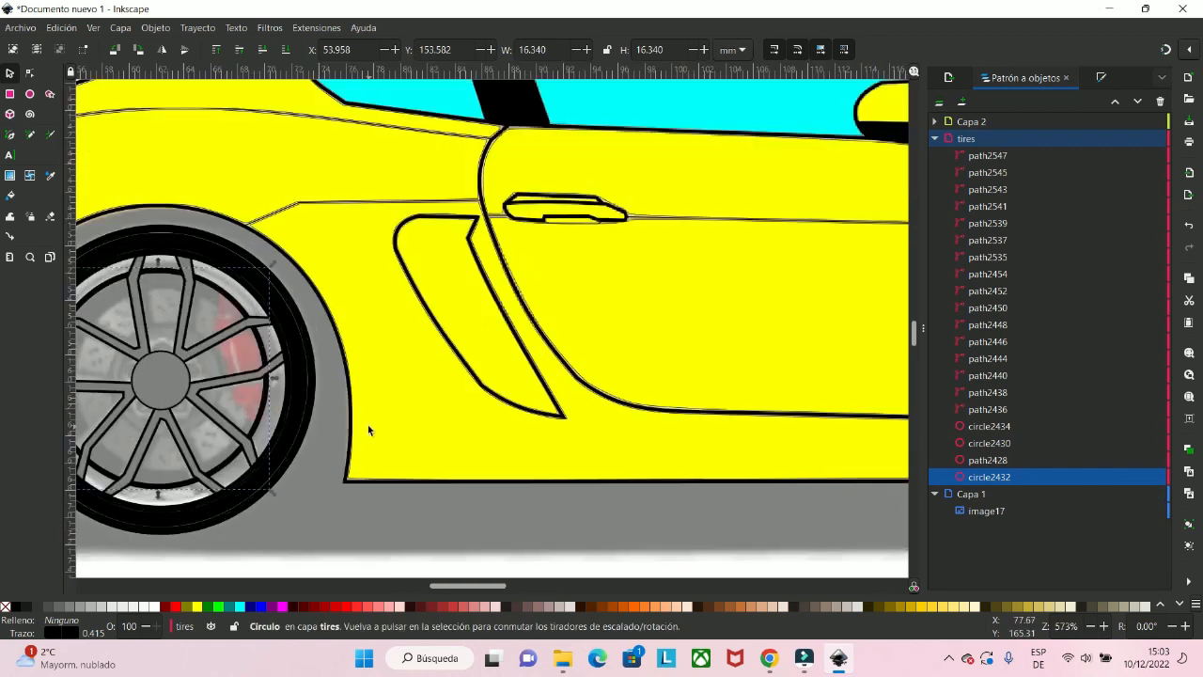
scroll(368, 430, "up", 1)
left_click_drag(372, 420, 703, 422)
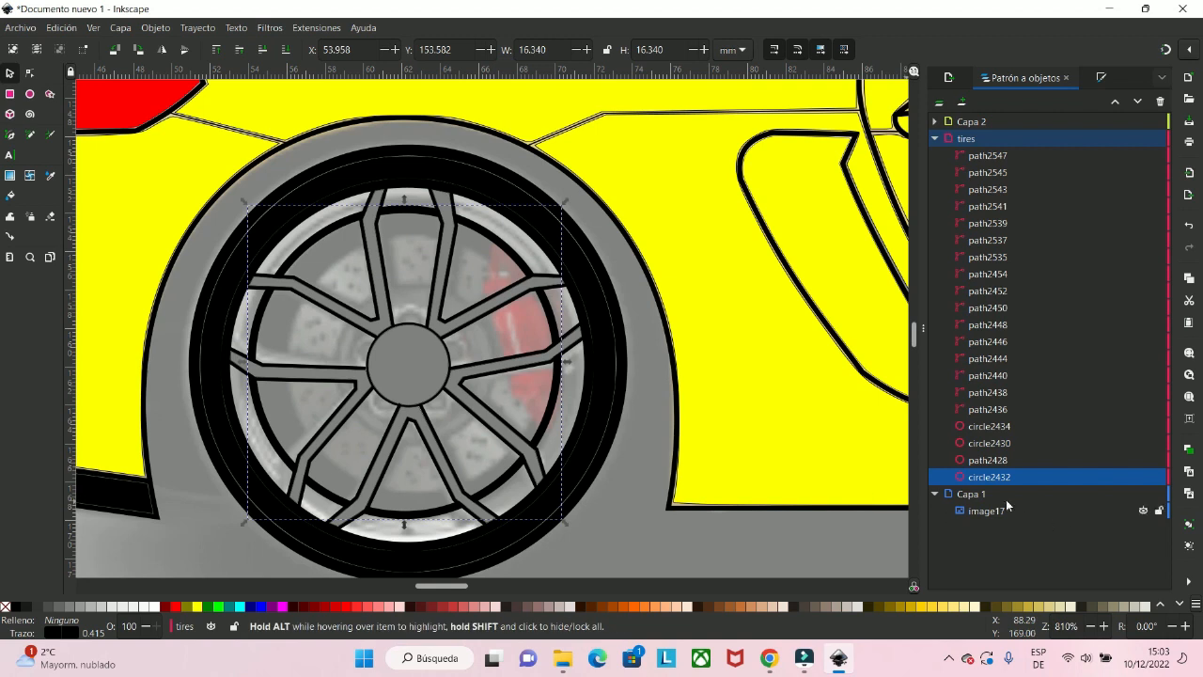
left_click(1144, 496)
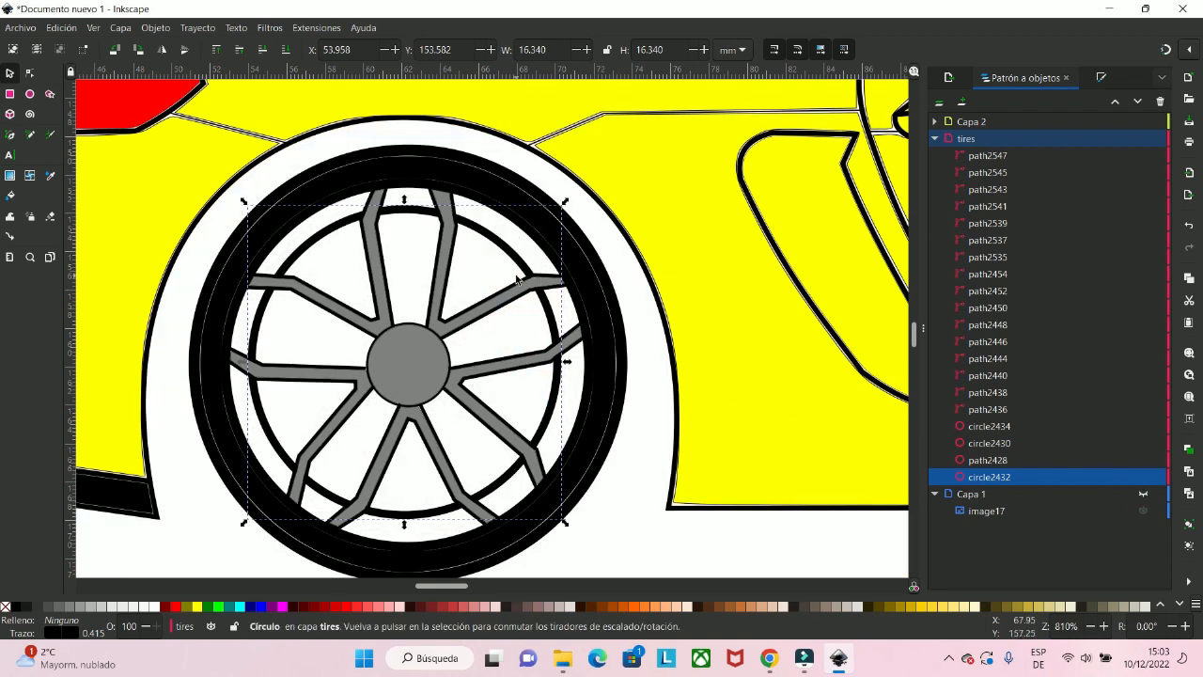
- Bucket-fill the rim segments between the inner circle and the tire in the spokes' grey, clockwise from upper left to lower right
scroll(506, 280, "down", 3)
scroll(502, 285, "up", 2)
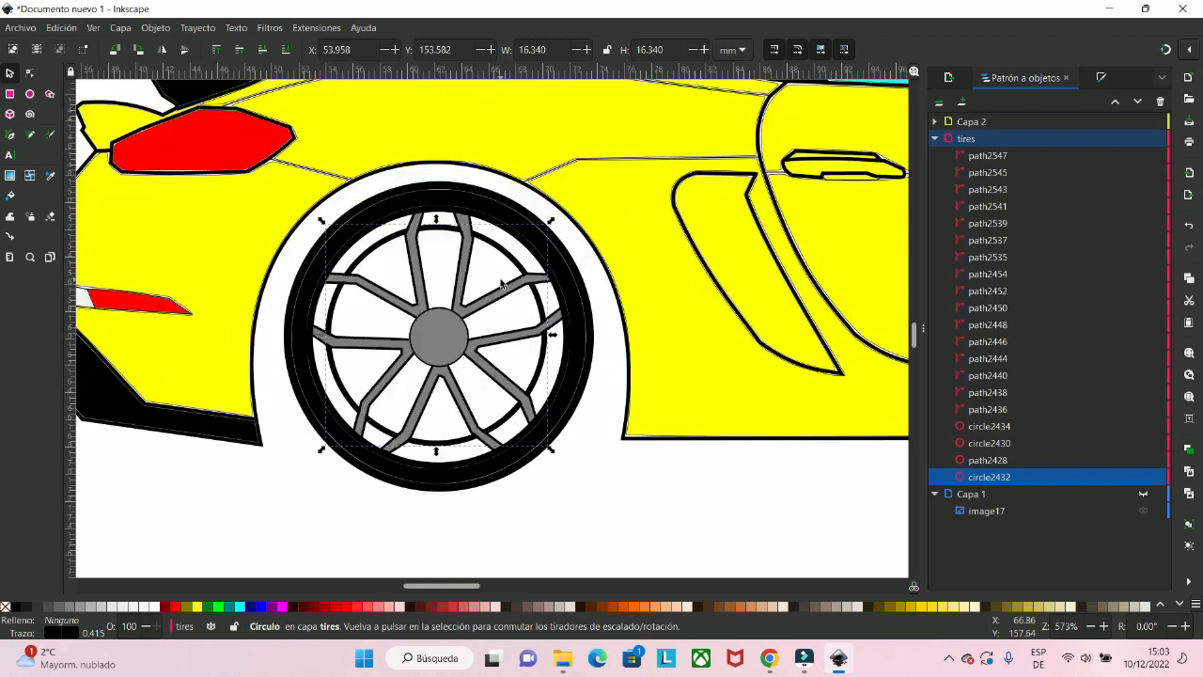
left_click(6, 197)
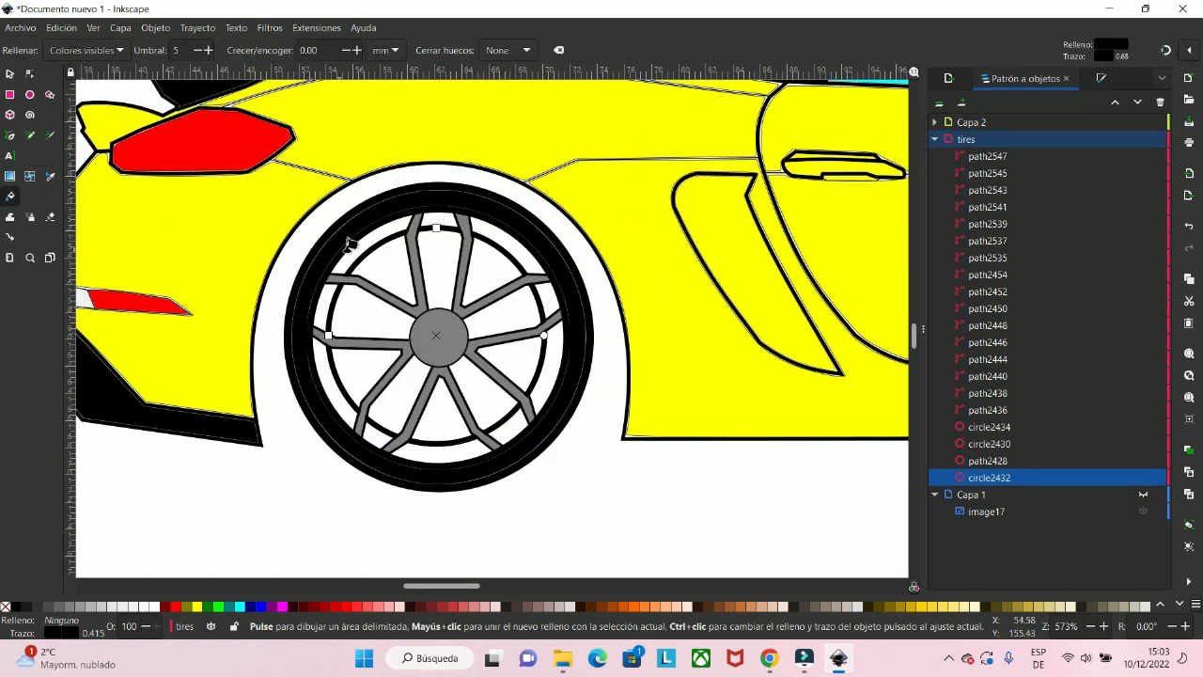
left_click(362, 237)
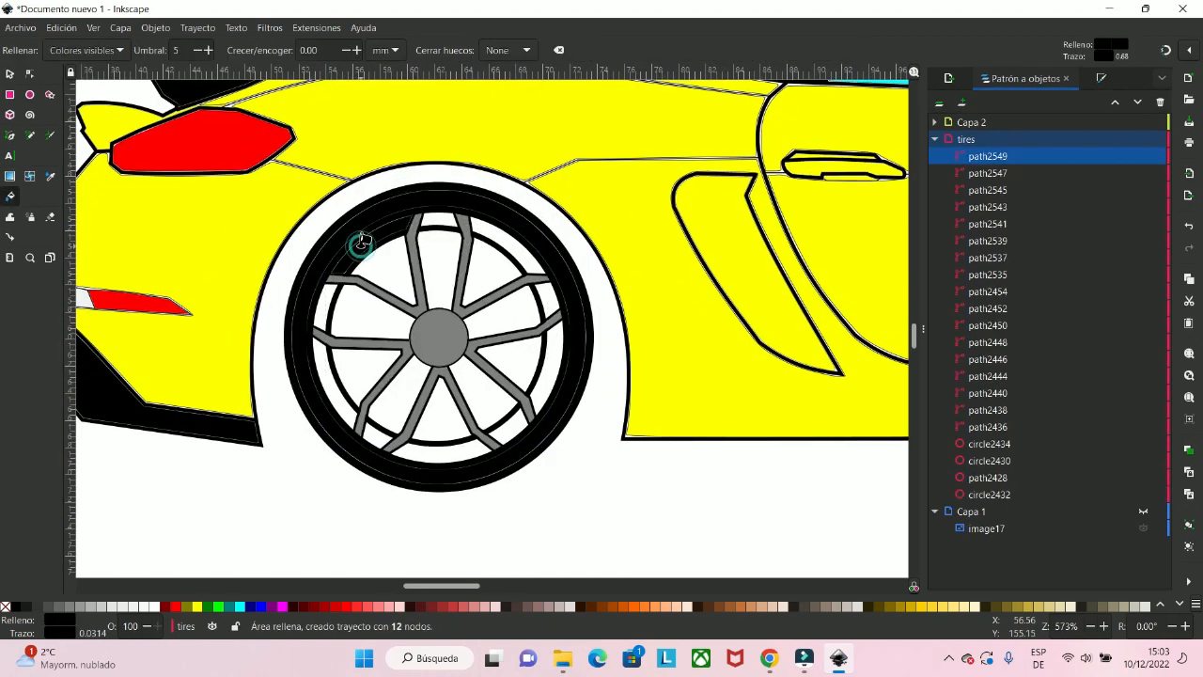
left_click(71, 609)
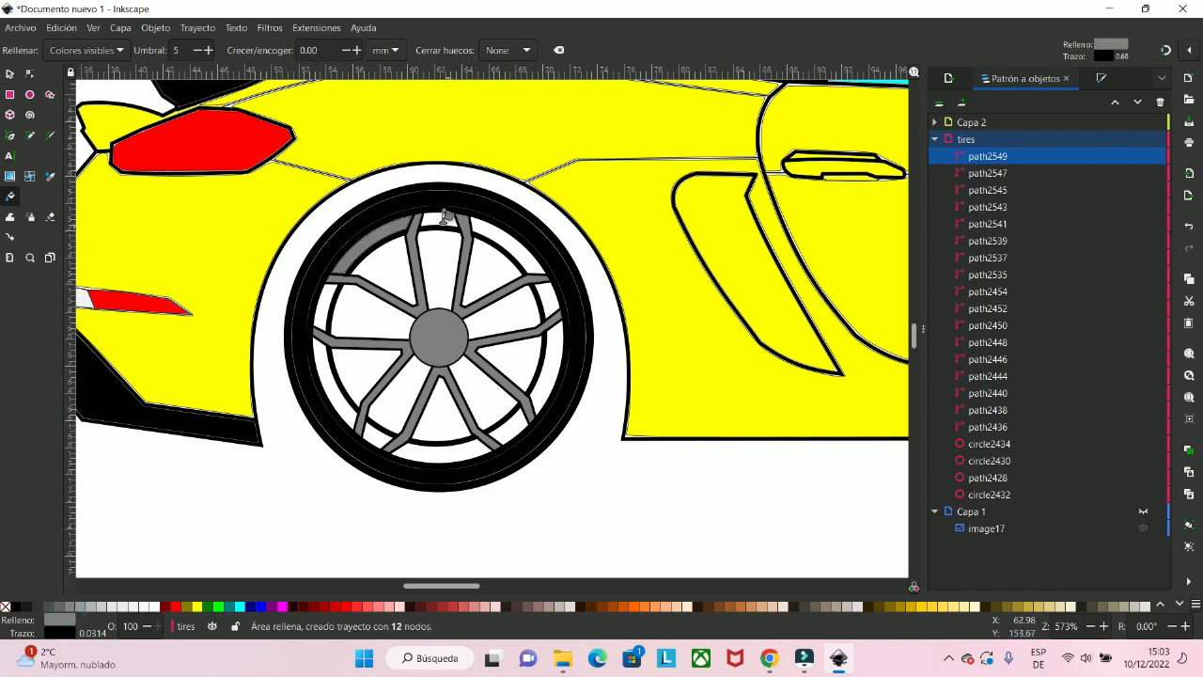
left_click(438, 218)
left_click(488, 230)
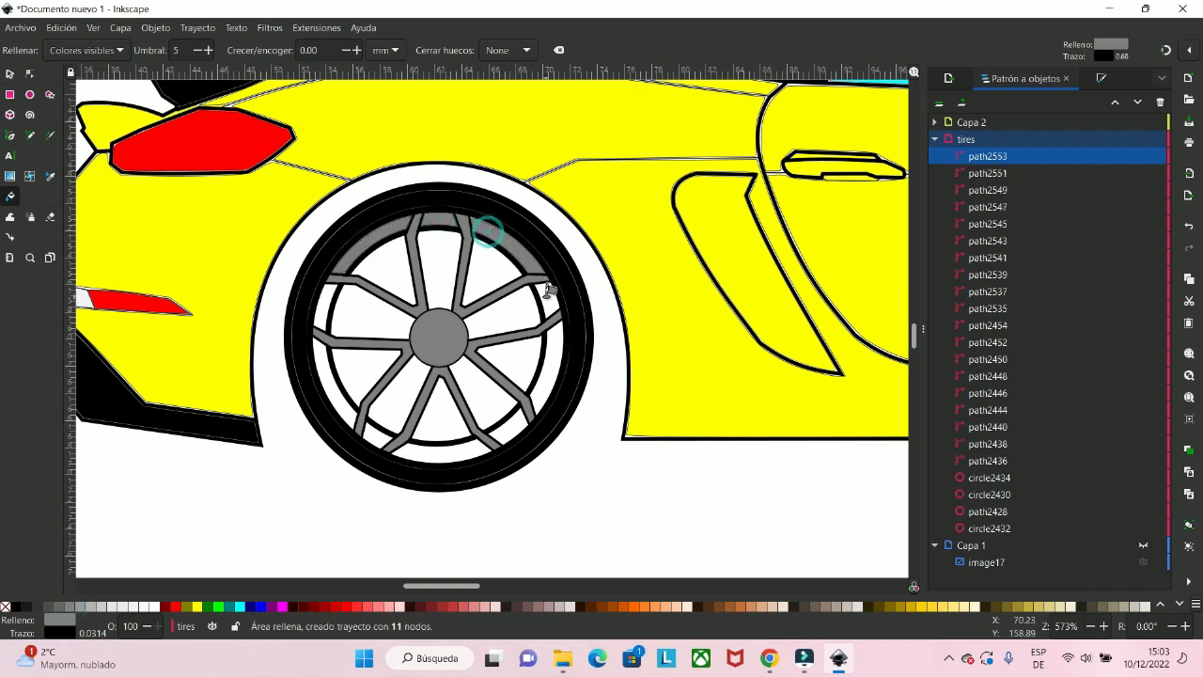
left_click(546, 298)
left_click(551, 344)
left_click(504, 423)
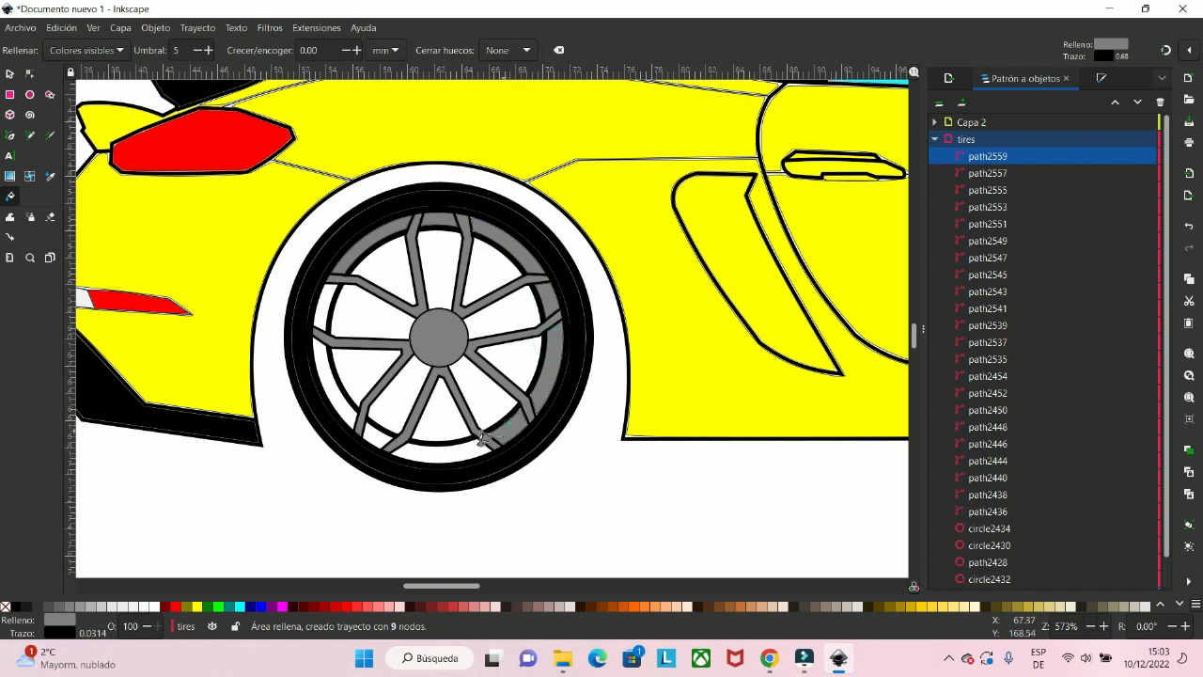
- Fill the remaining empty sections along the bottom and left of the rear wheel's outer rim with grey
left_click(440, 455)
left_click(376, 435)
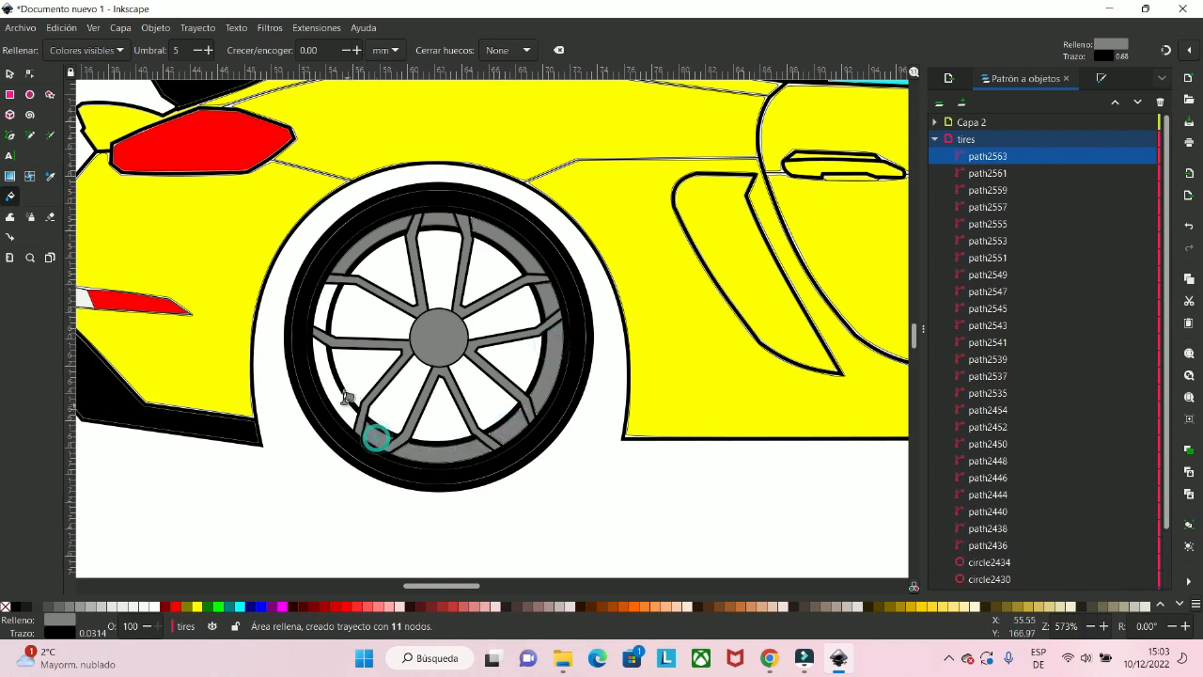
left_click(346, 397)
left_click(329, 303)
scroll(376, 303, "down", 4)
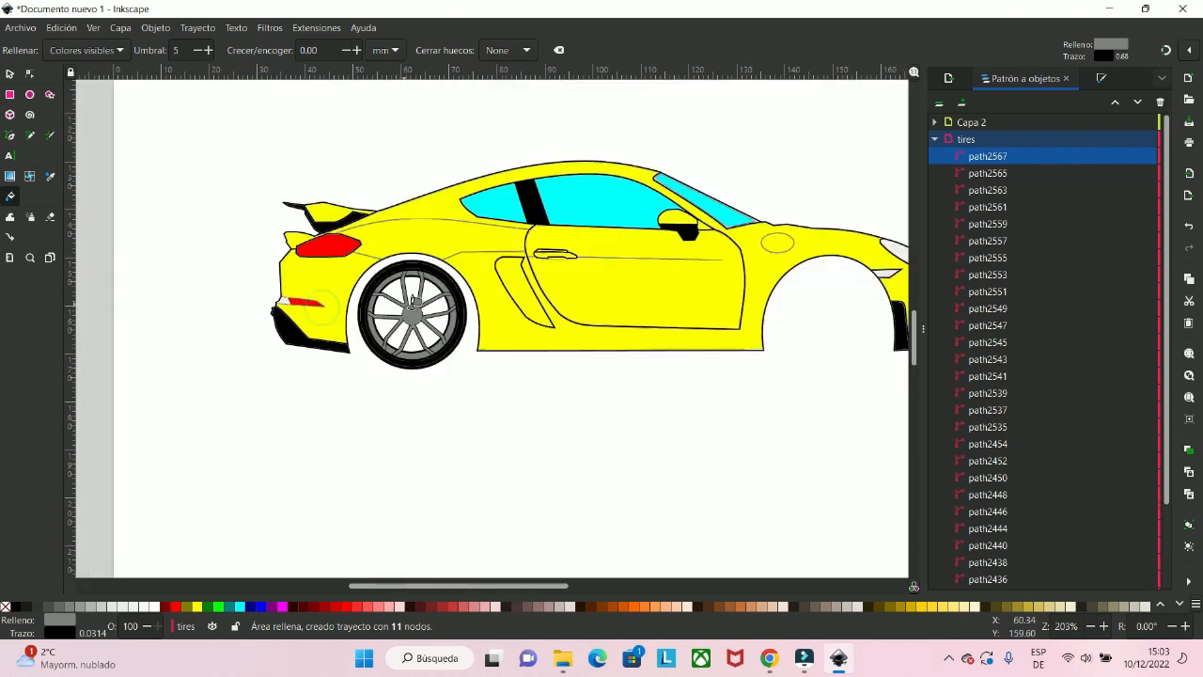
- Show the hidden layer Capa 1 that holds the reference image
scroll(557, 315, "up", 2)
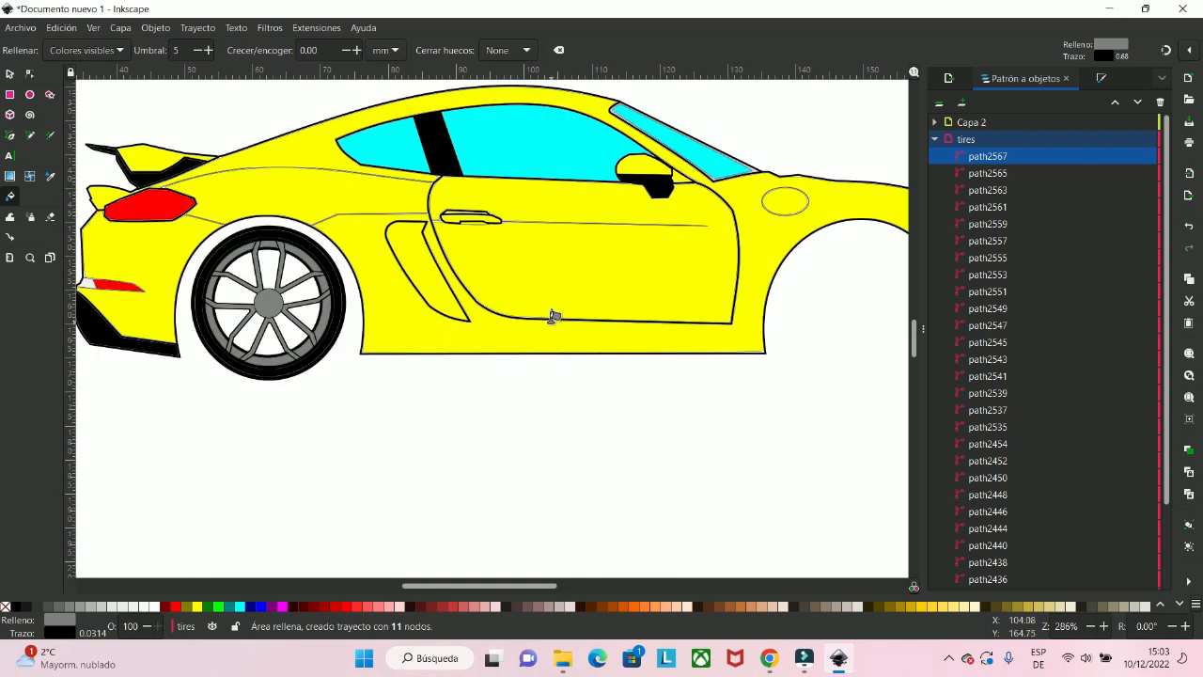
scroll(545, 317, "down", 2)
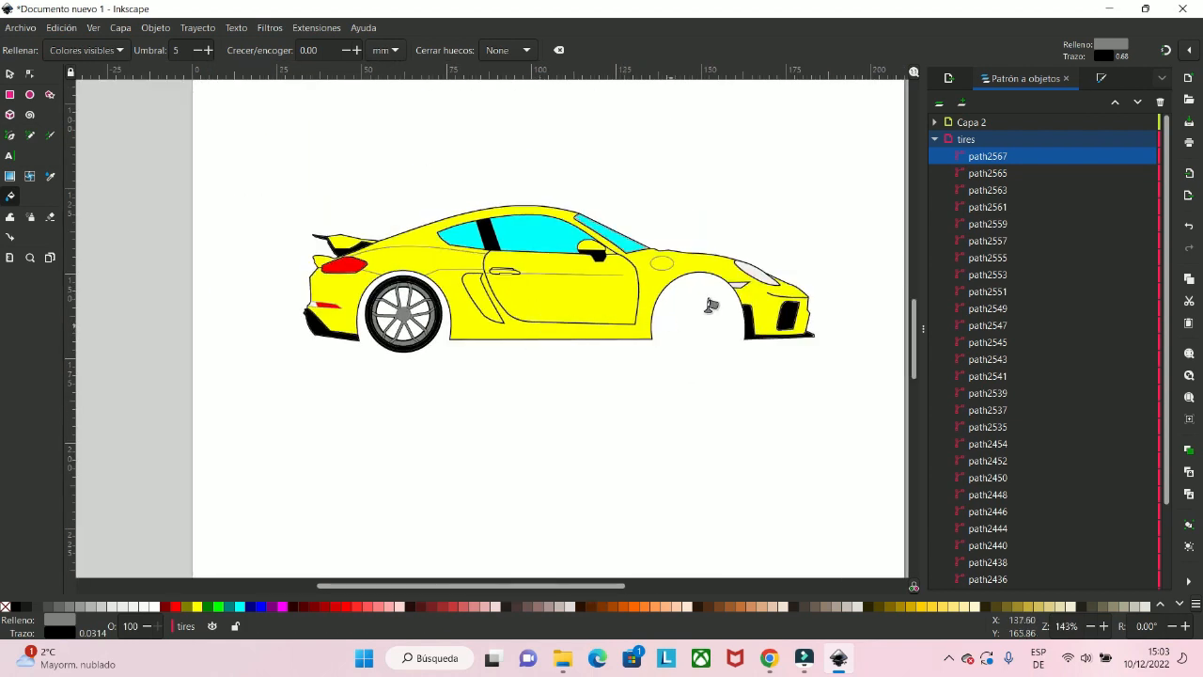
scroll(1025, 465, "down", 2)
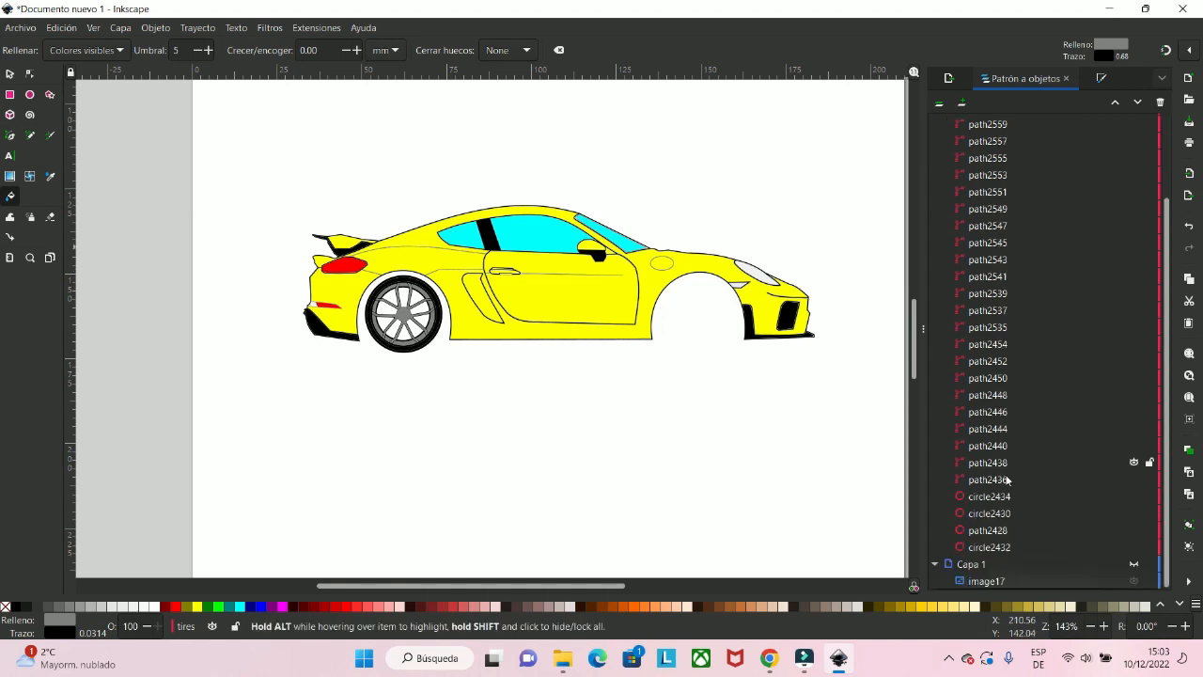
left_click(1134, 566)
- Trace the red brake caliper behind the rear wheel's spokes as a closed straight-segment path about 4 mm wide and 10 mm high
scroll(434, 361, "up", 4)
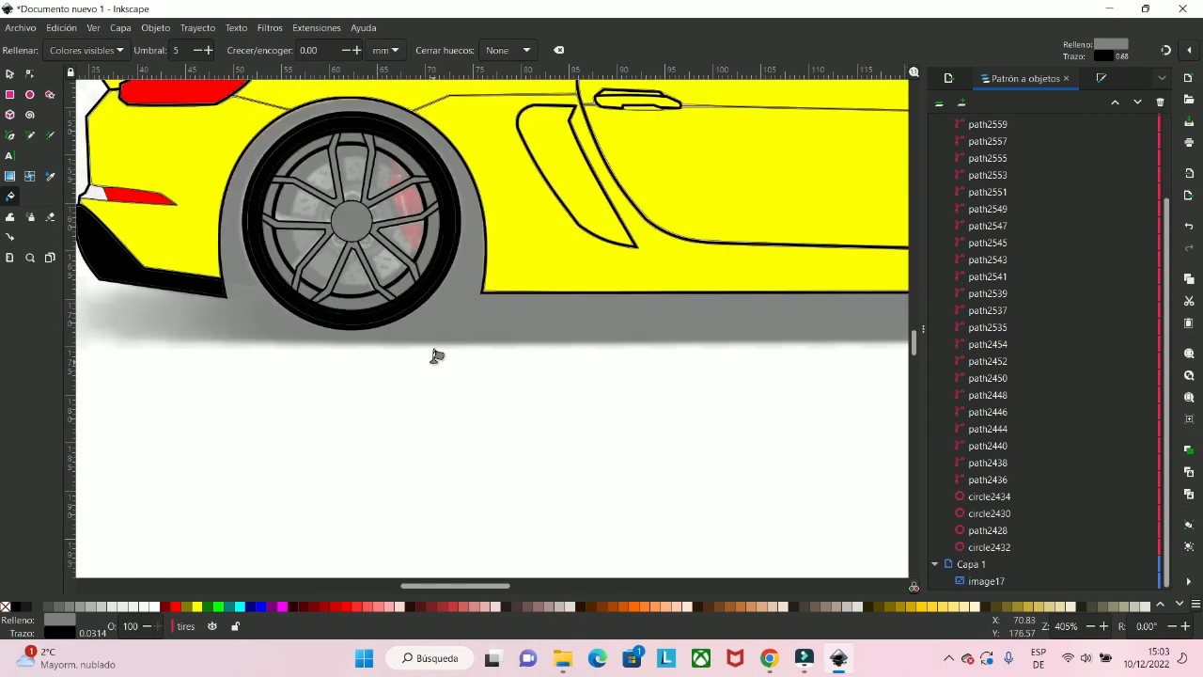
left_click_drag(459, 250, 540, 410)
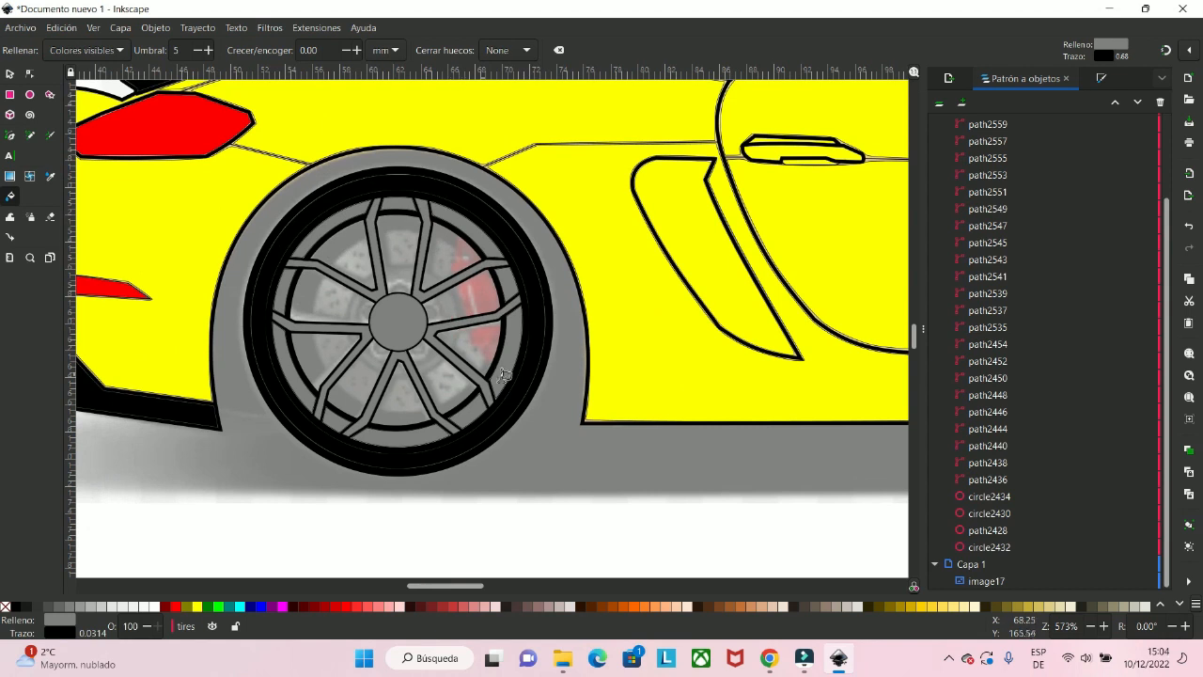
scroll(513, 377, "up", 1)
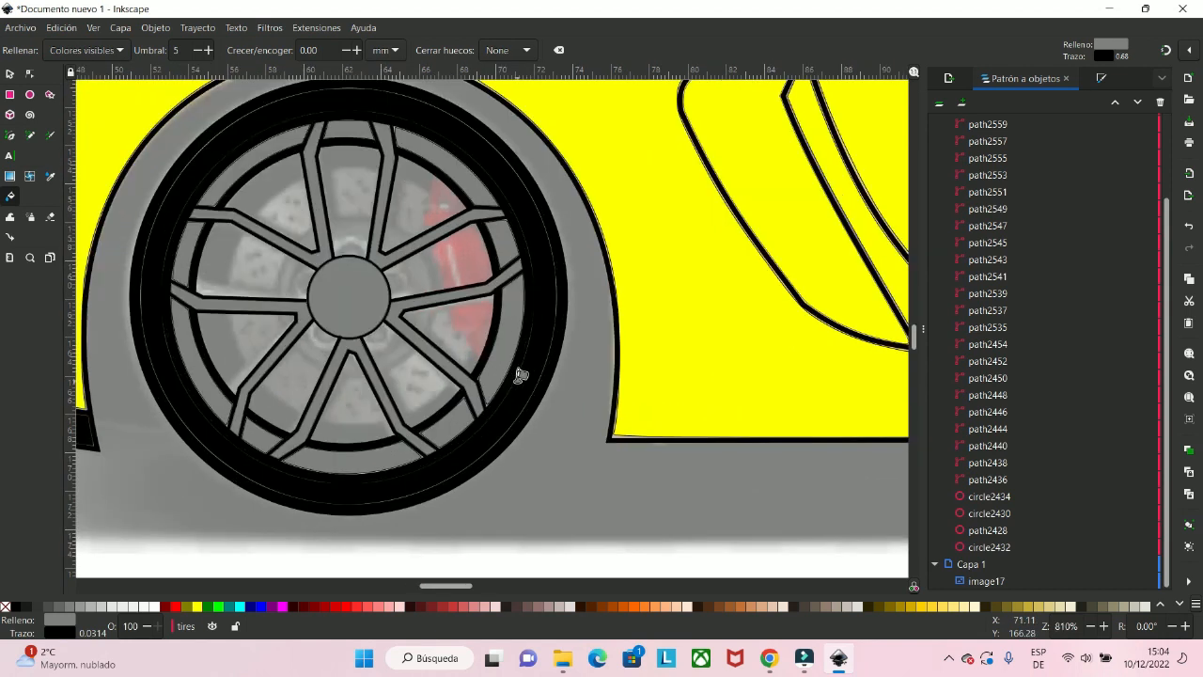
left_click(11, 137)
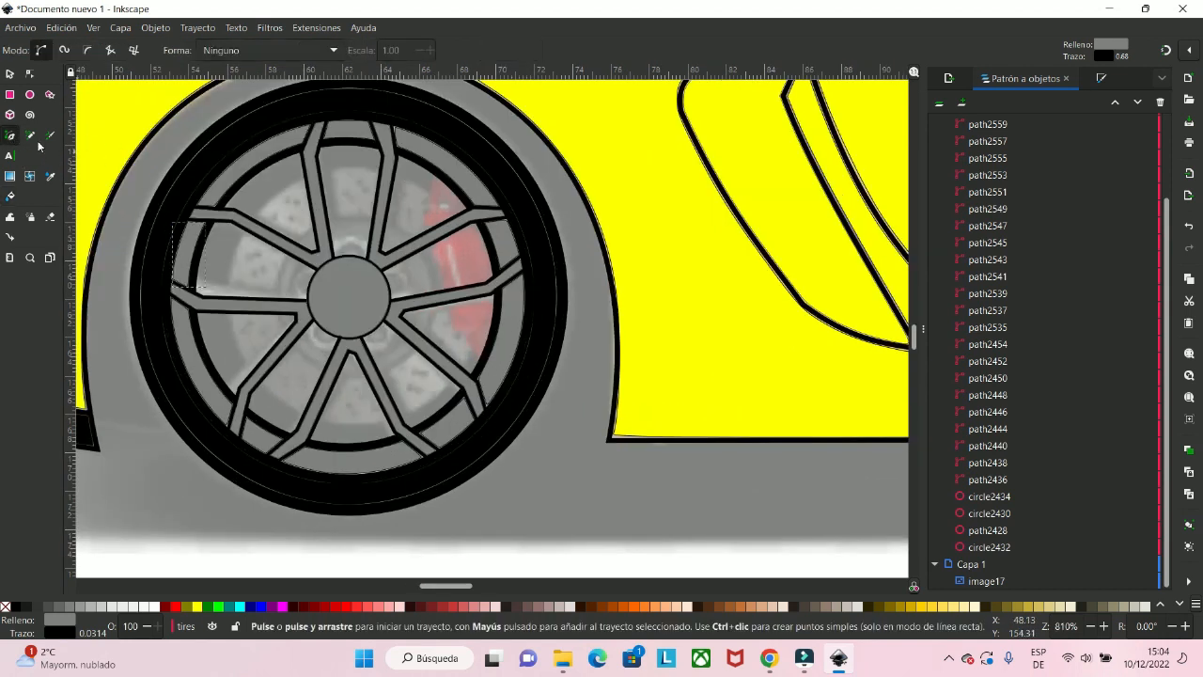
scroll(474, 229, "up", 3)
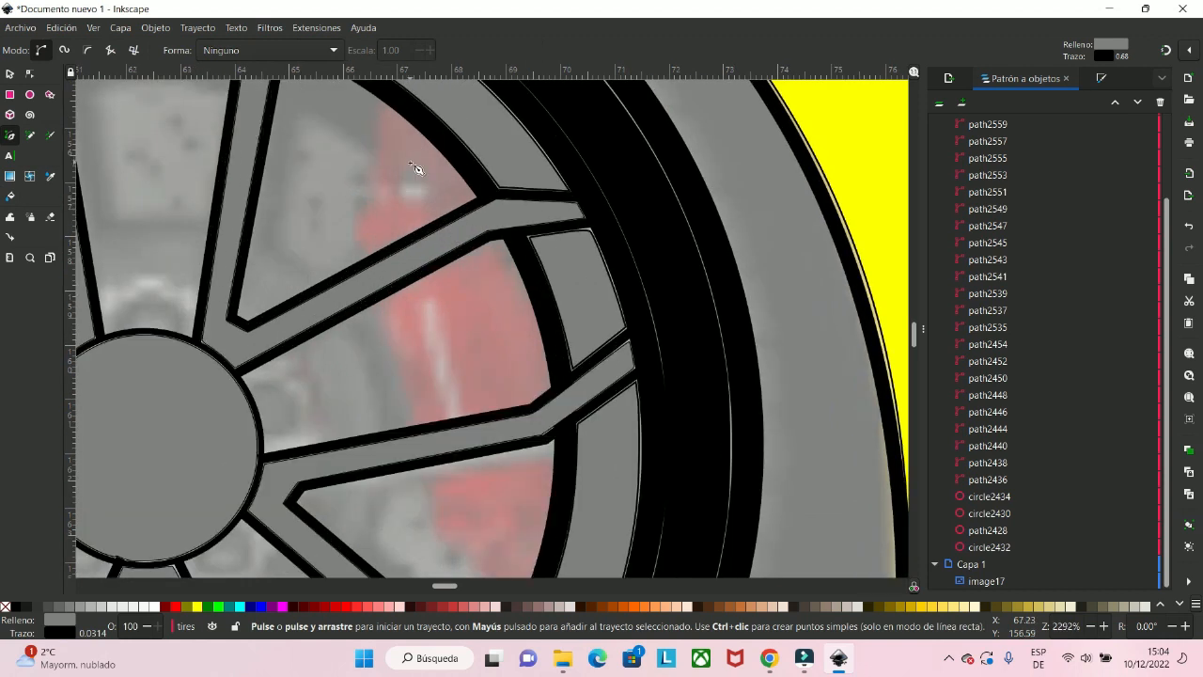
scroll(417, 169, "down", 1)
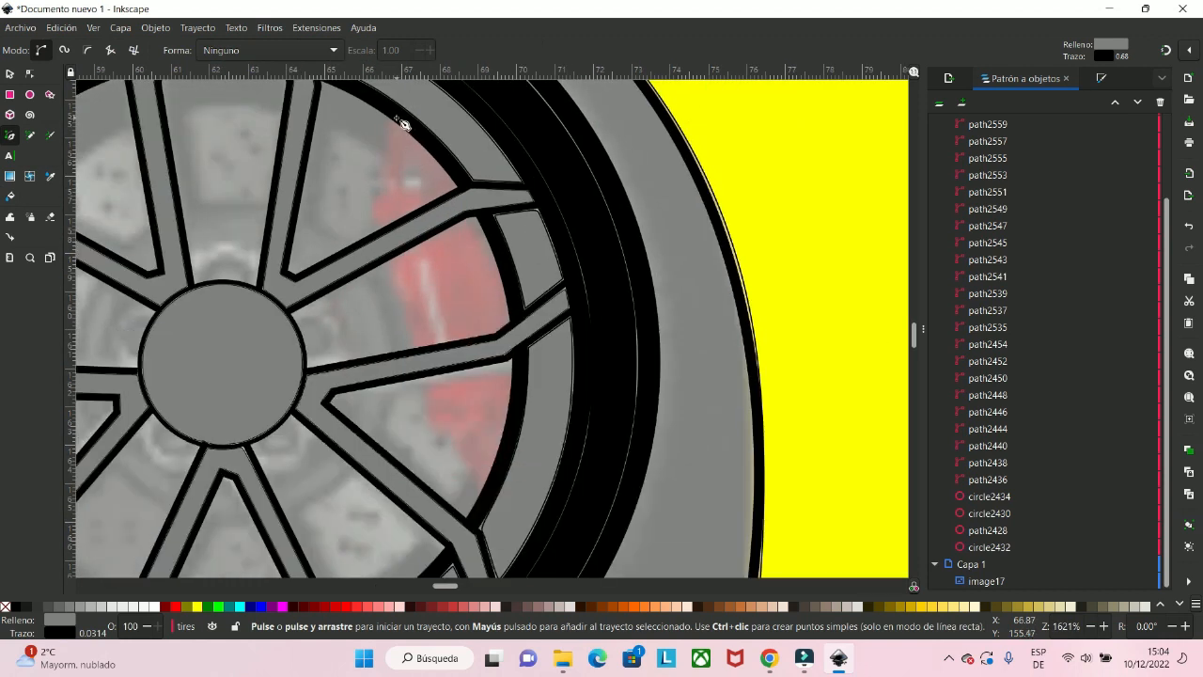
left_click(396, 118)
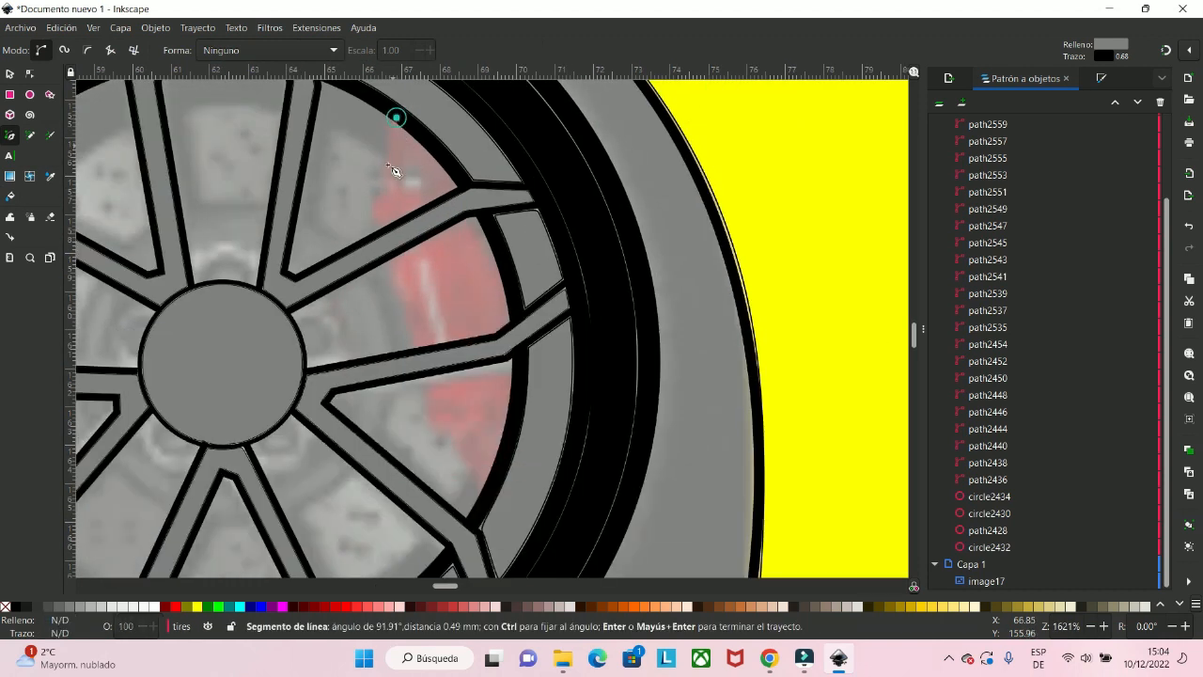
left_click(381, 239)
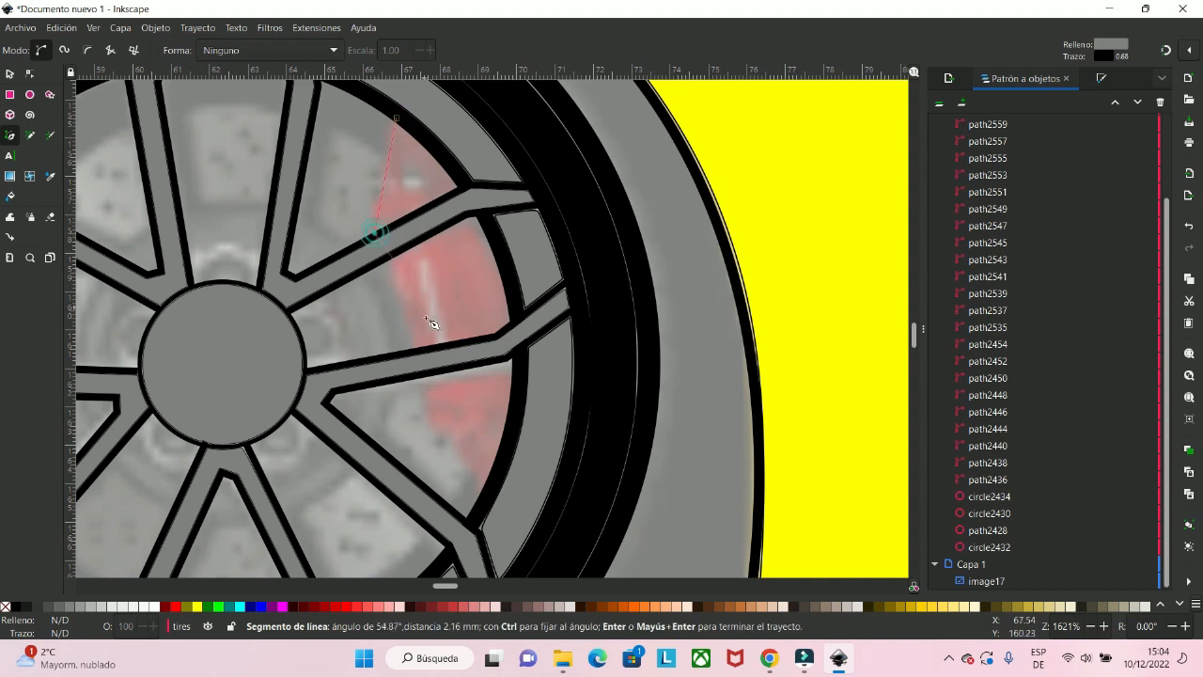
left_click(430, 425)
left_click(485, 487)
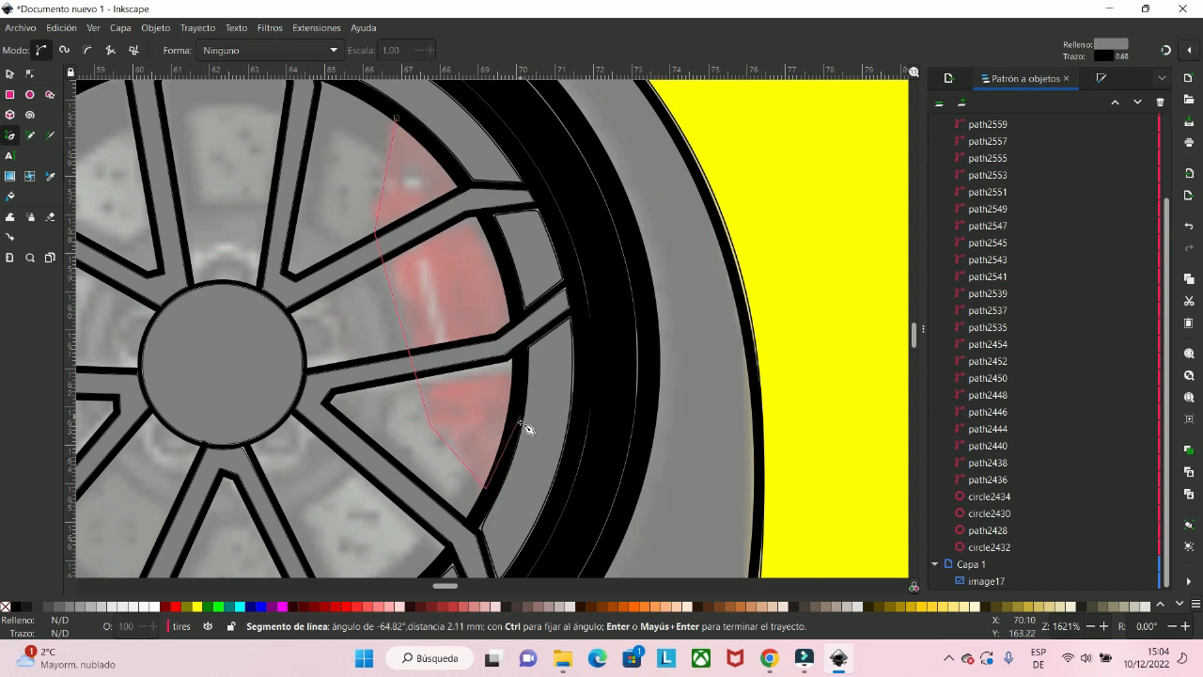
left_click(519, 426)
left_click(520, 357)
left_click(515, 285)
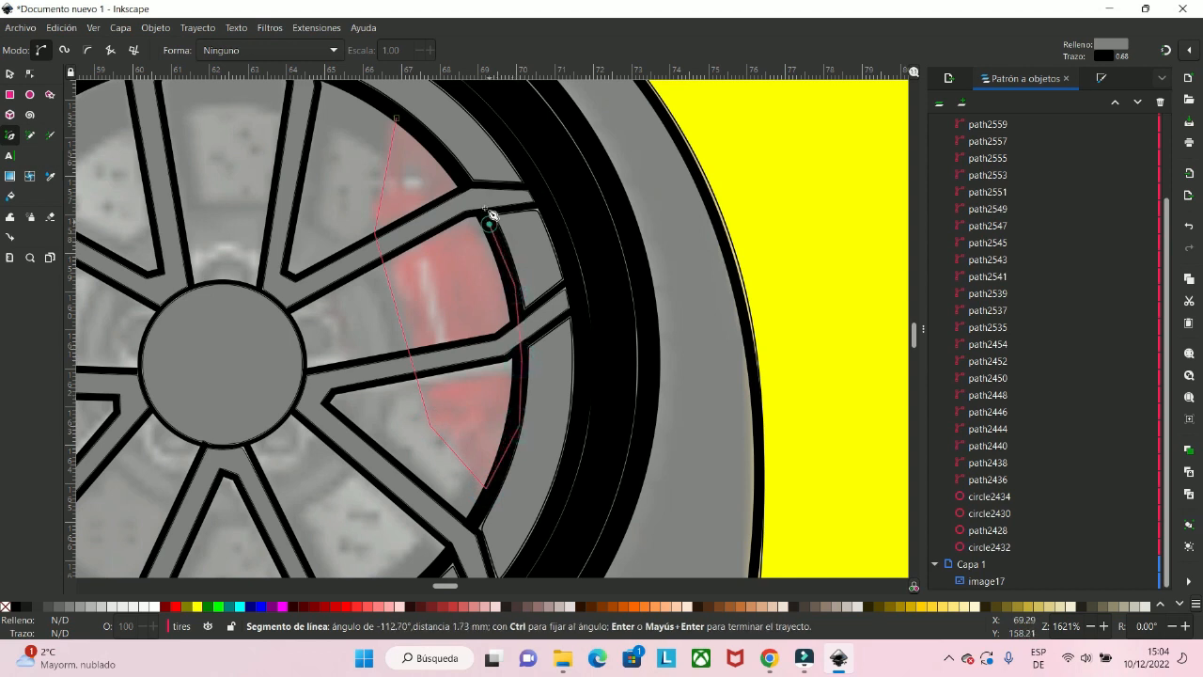
left_click(460, 176)
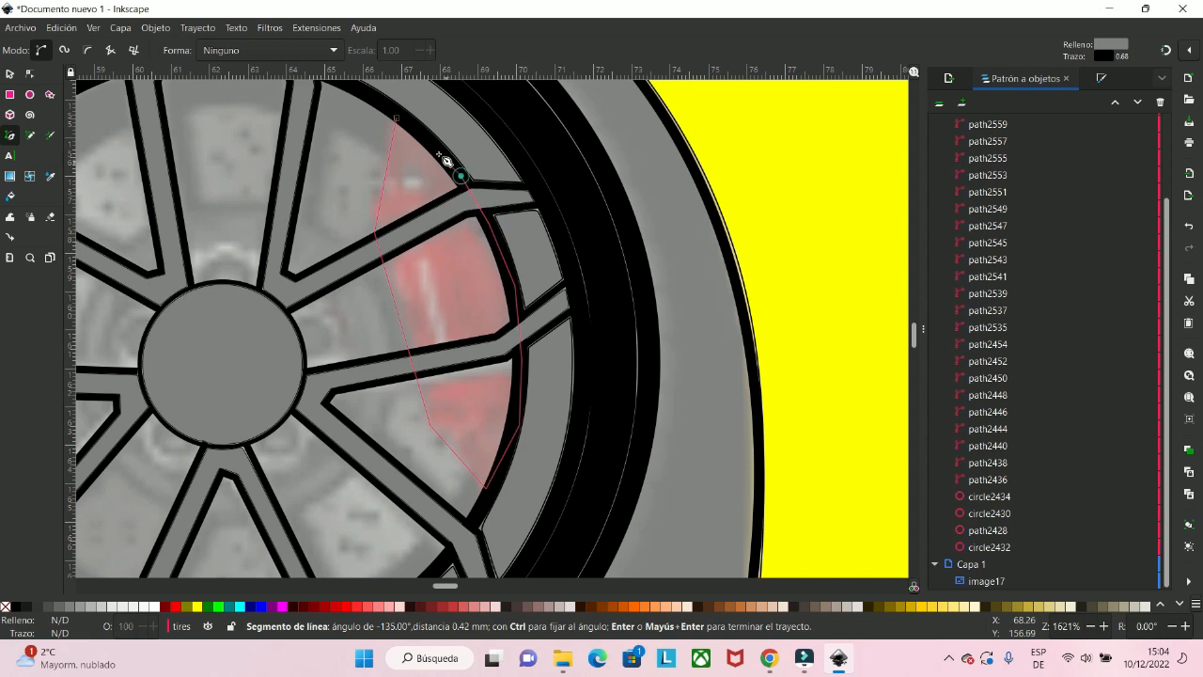
left_click(398, 118)
- Set the fill of the traced brake caliper shape to red
scroll(461, 205, "down", 4)
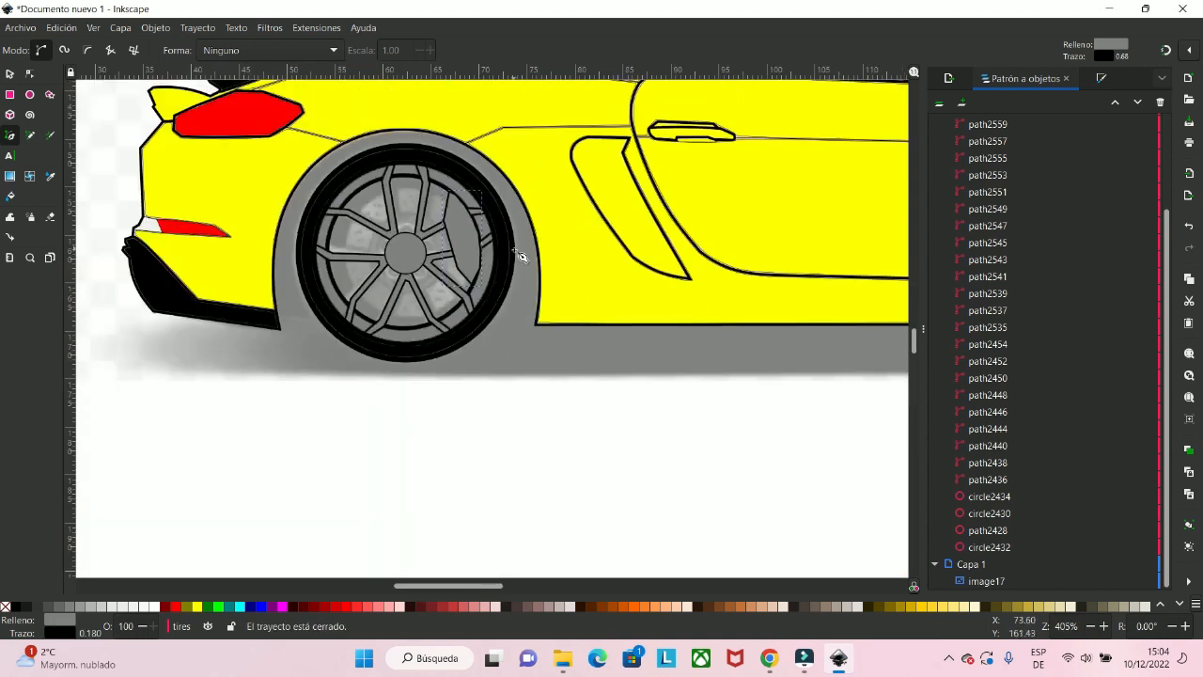
left_click(179, 606)
scroll(521, 325, "up", 1)
scroll(524, 323, "down", 1)
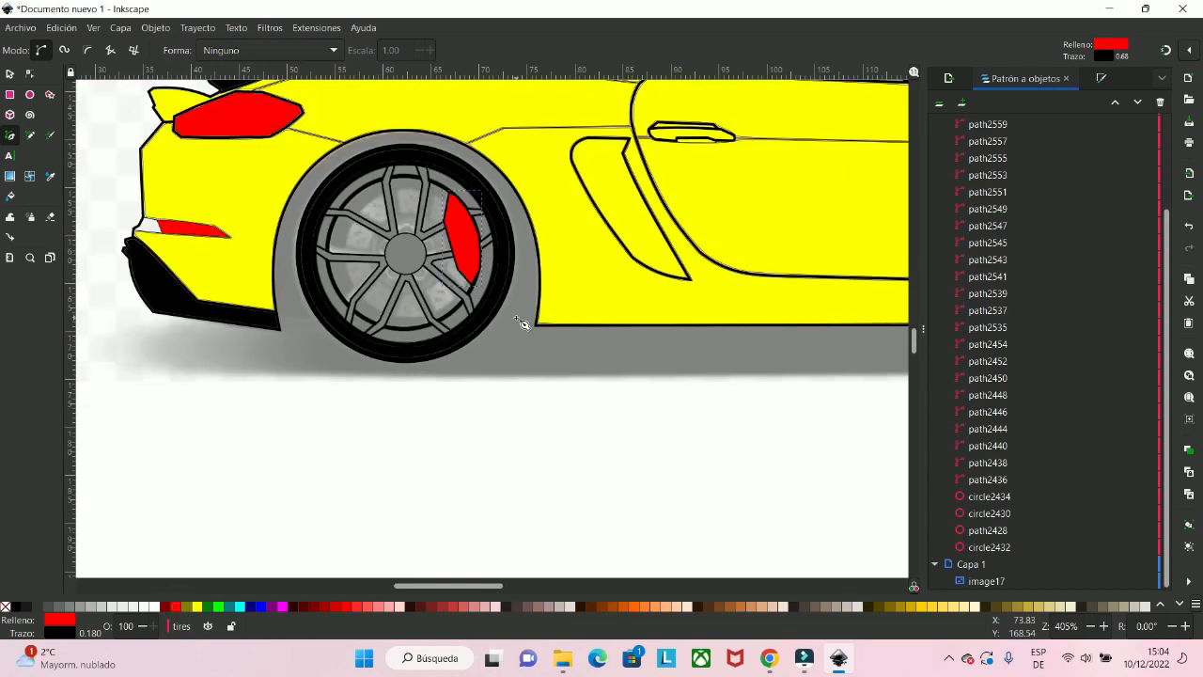
scroll(388, 223, "up", 2)
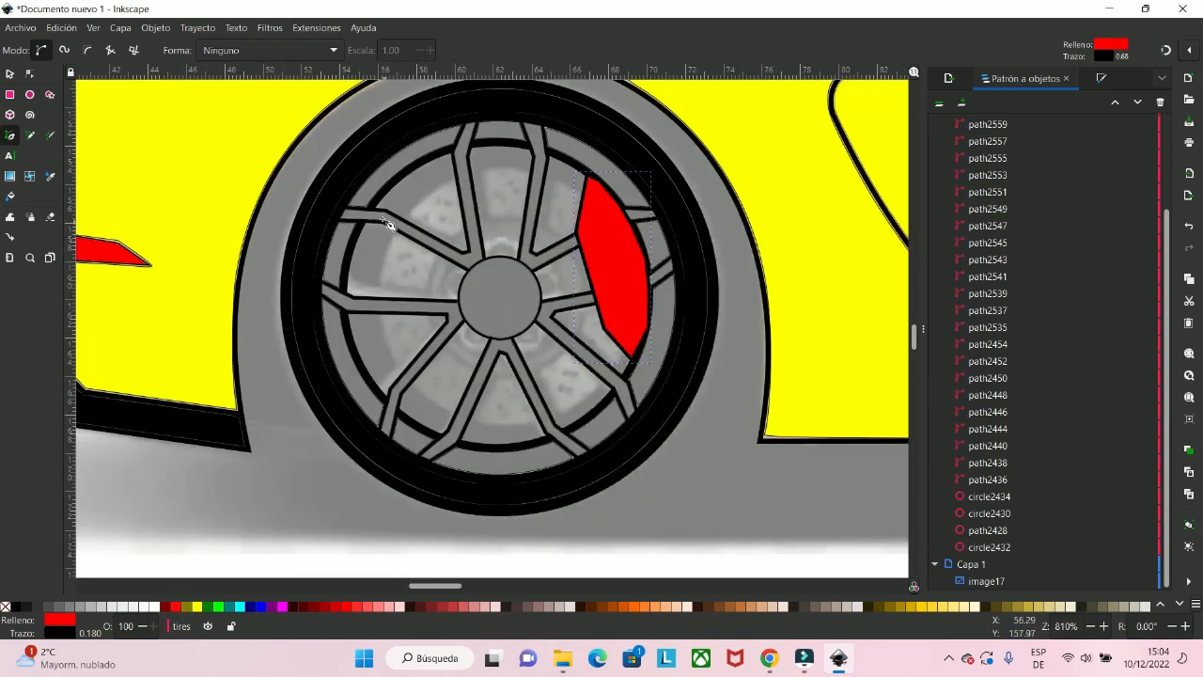
- Lower the red brake caliper in the stacking order until it lies behind the two wheel spokes crossing it
left_click(9, 75)
right_click(604, 224)
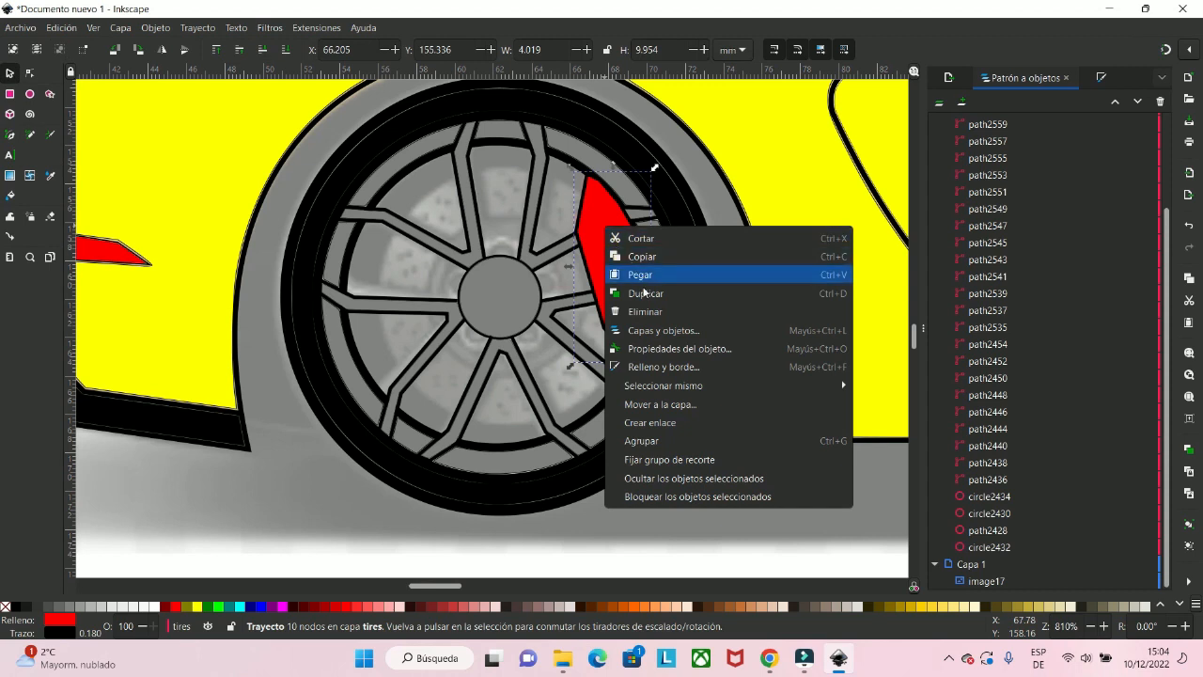
left_click(151, 28)
left_click(154, 28)
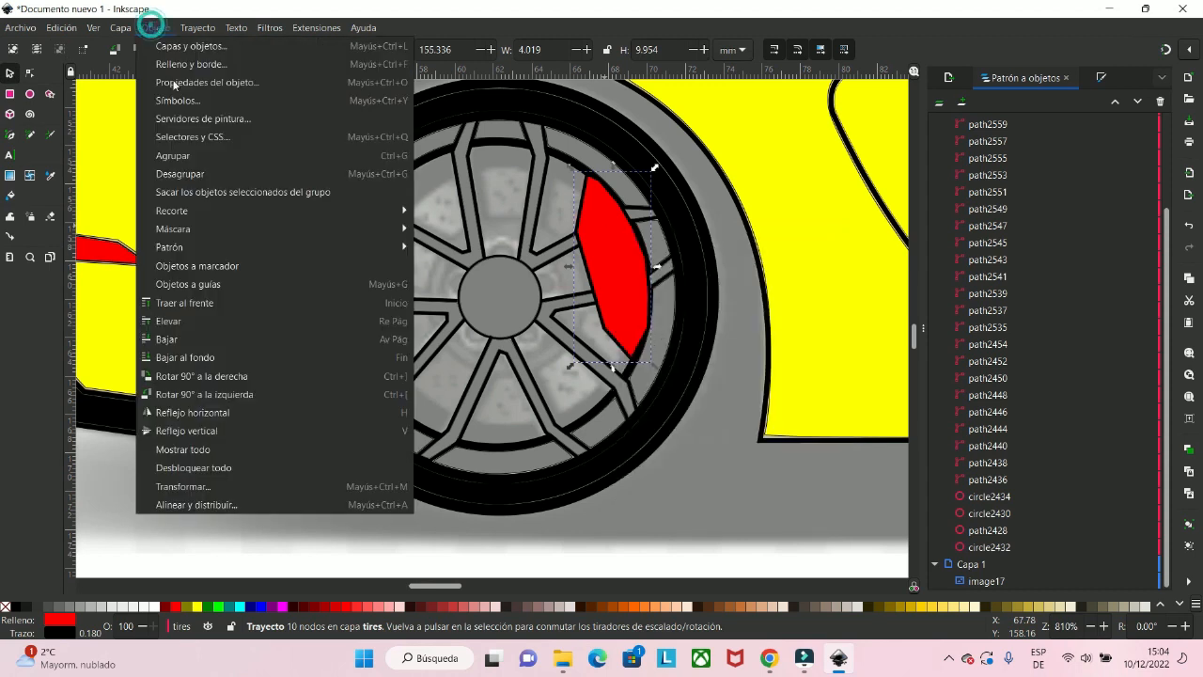
left_click(170, 340)
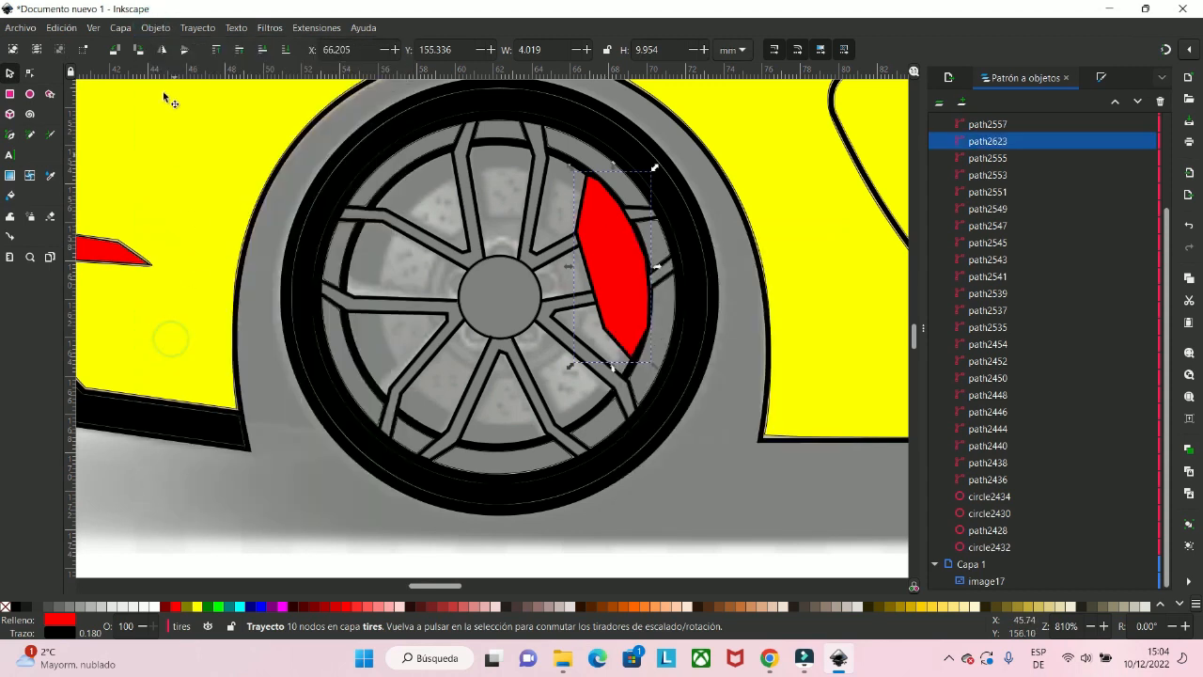
left_click(153, 30)
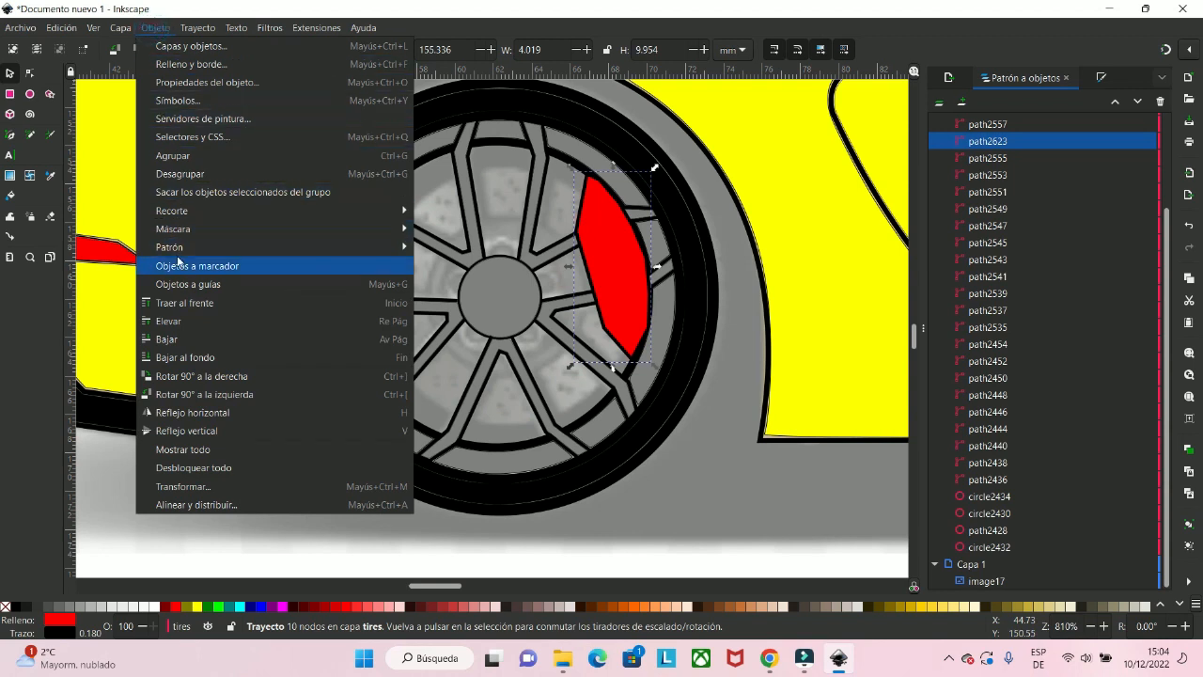
left_click(178, 336)
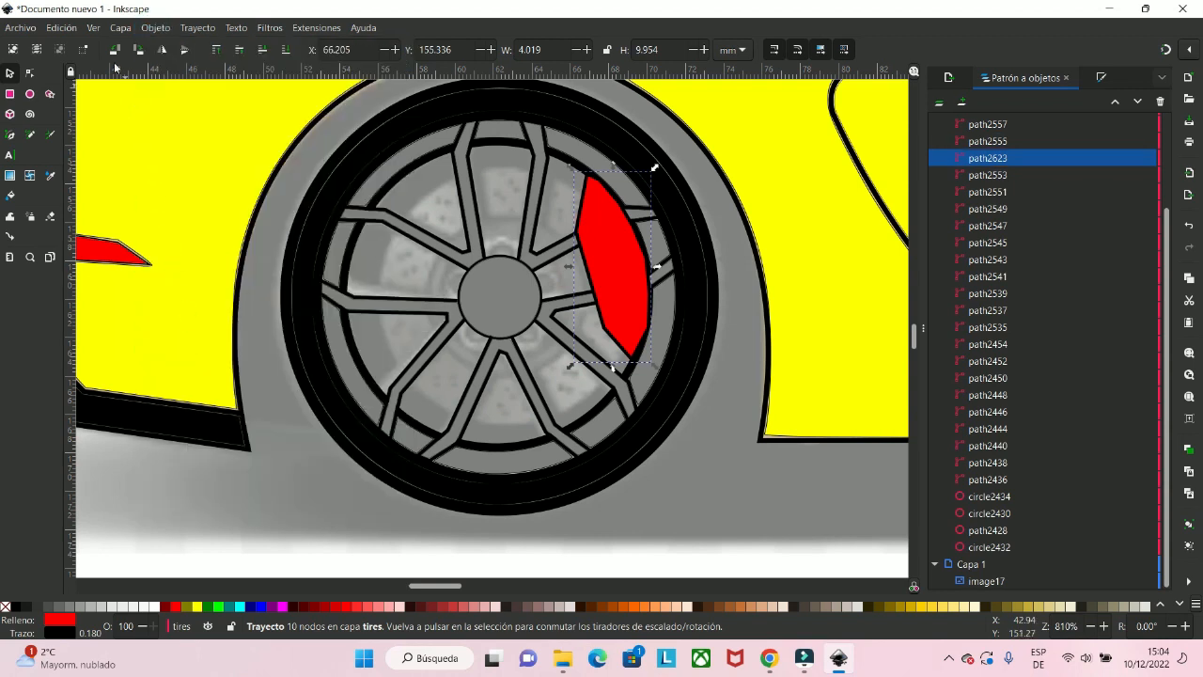
left_click(154, 28)
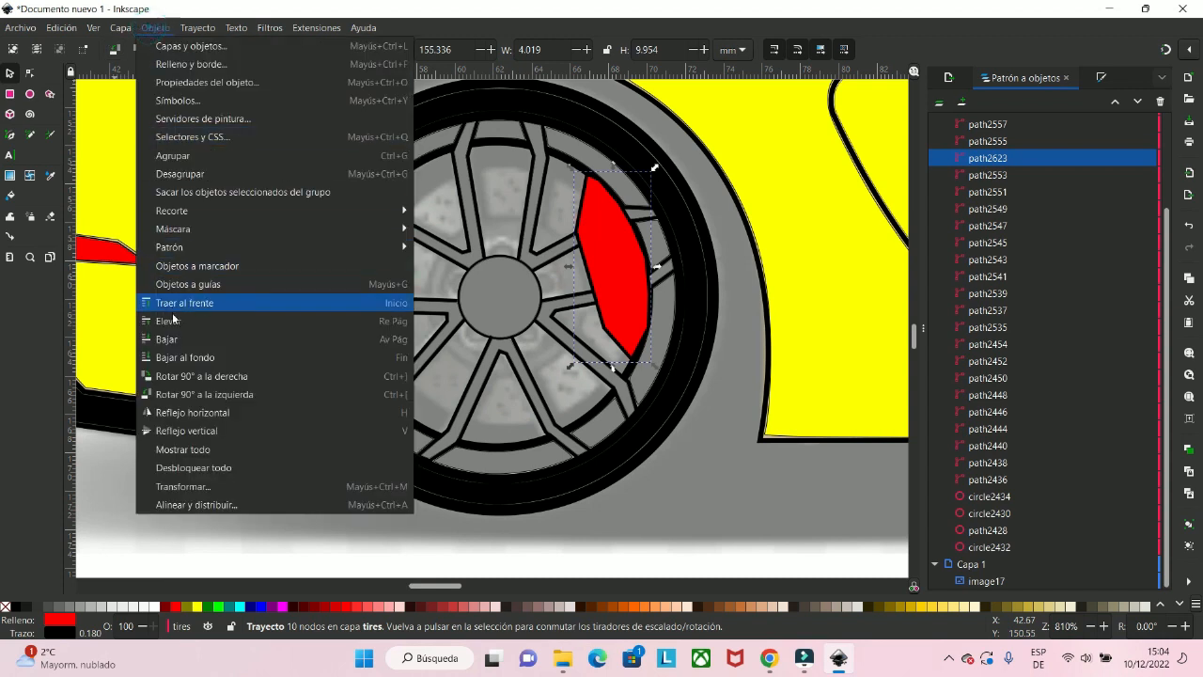
left_click(169, 341)
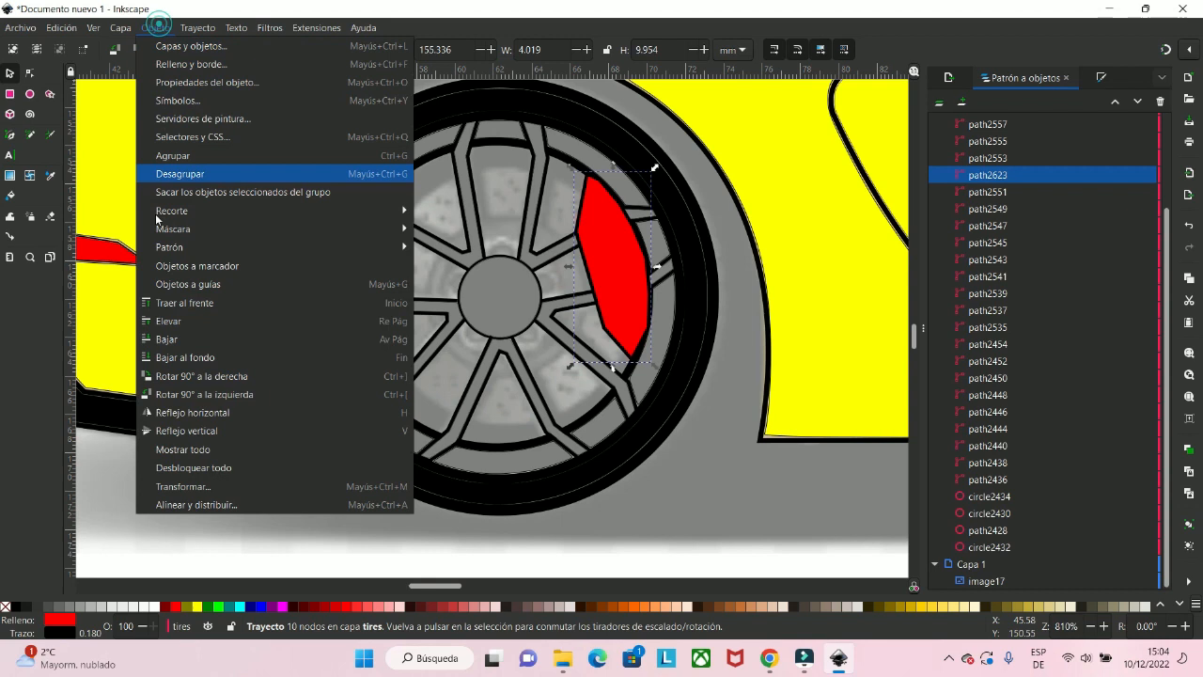
left_click(169, 338)
left_click(155, 28)
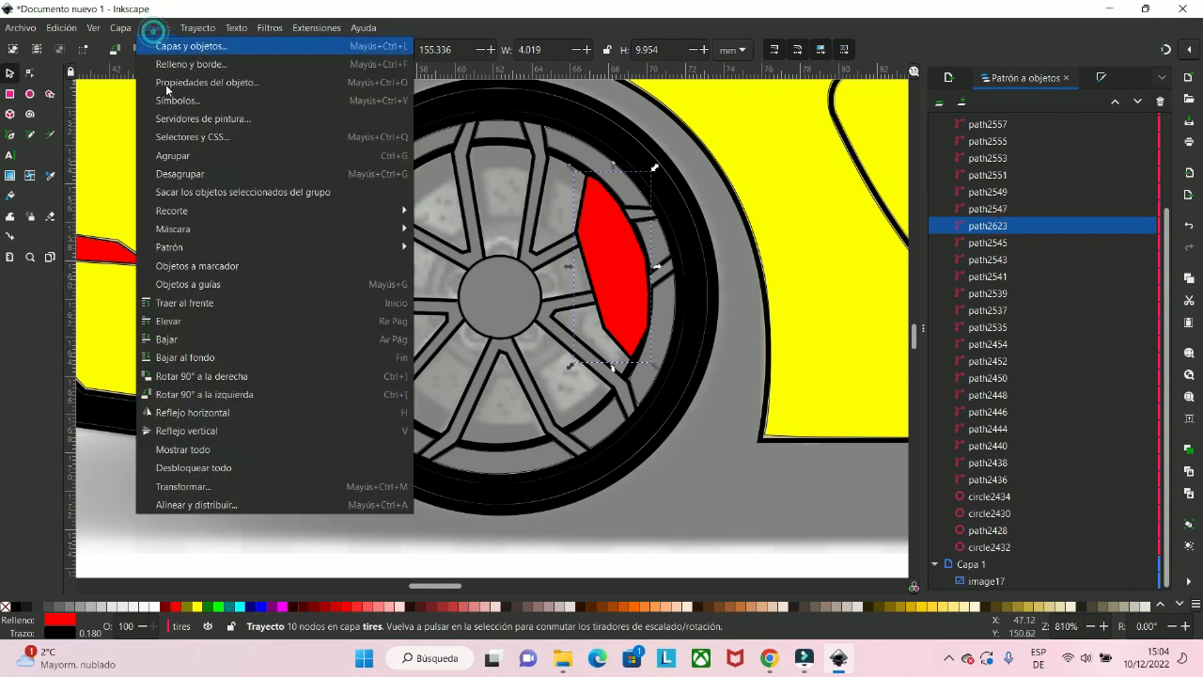
left_click(169, 340)
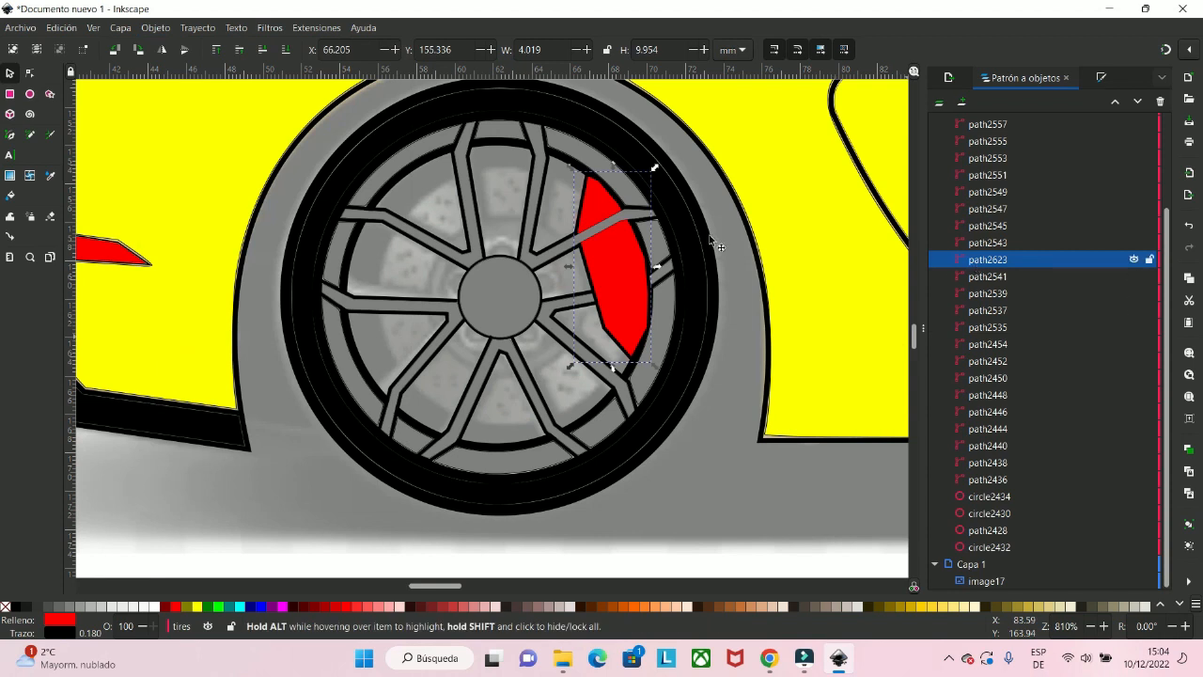
left_click(155, 28)
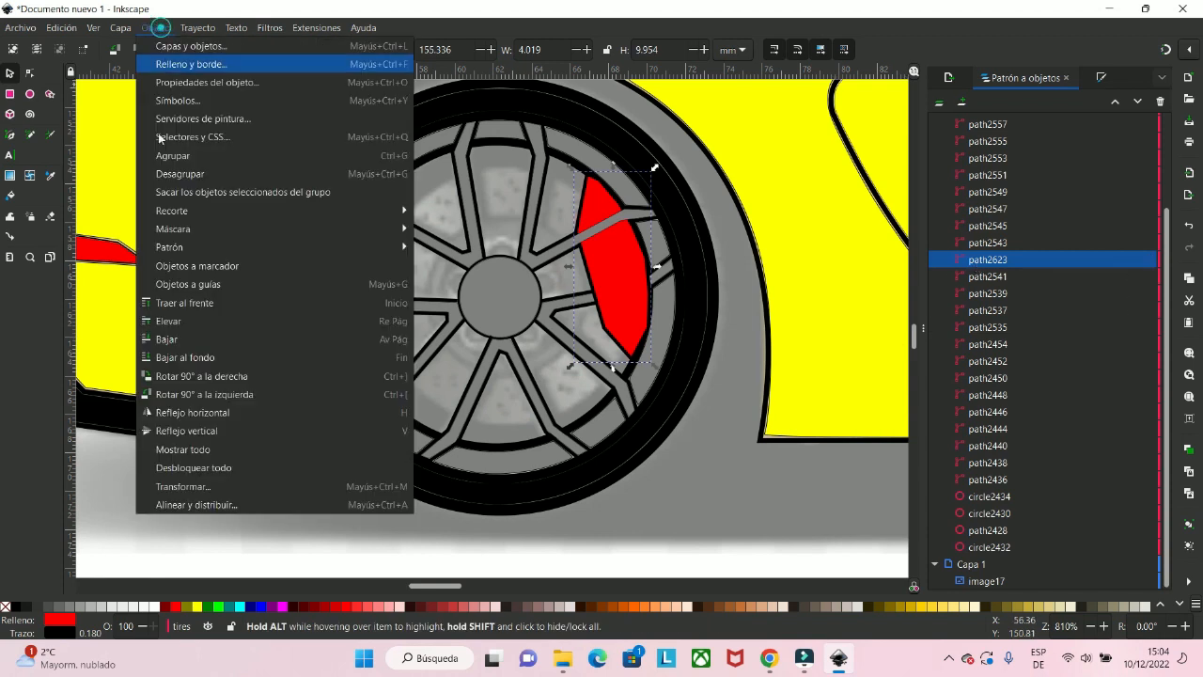
left_click(167, 340)
- Lower the red brake caliper further in the stacking order until it sits directly above path2438, beneath the remaining spoke pieces
left_click(155, 28)
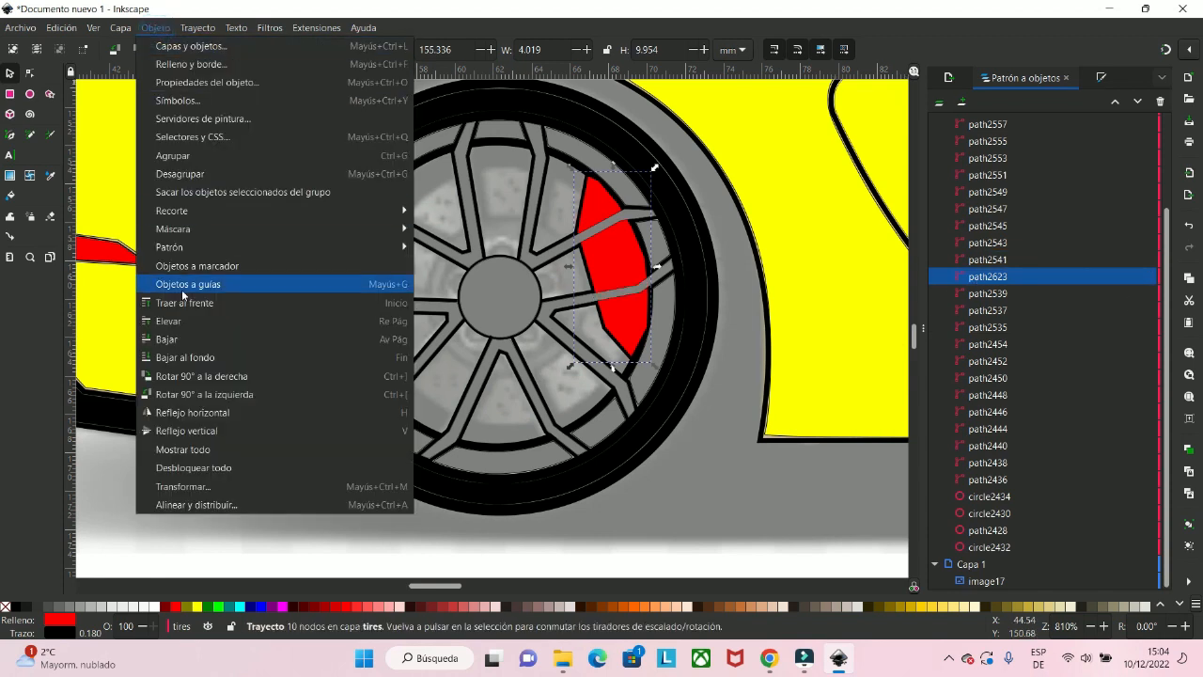
left_click(167, 339)
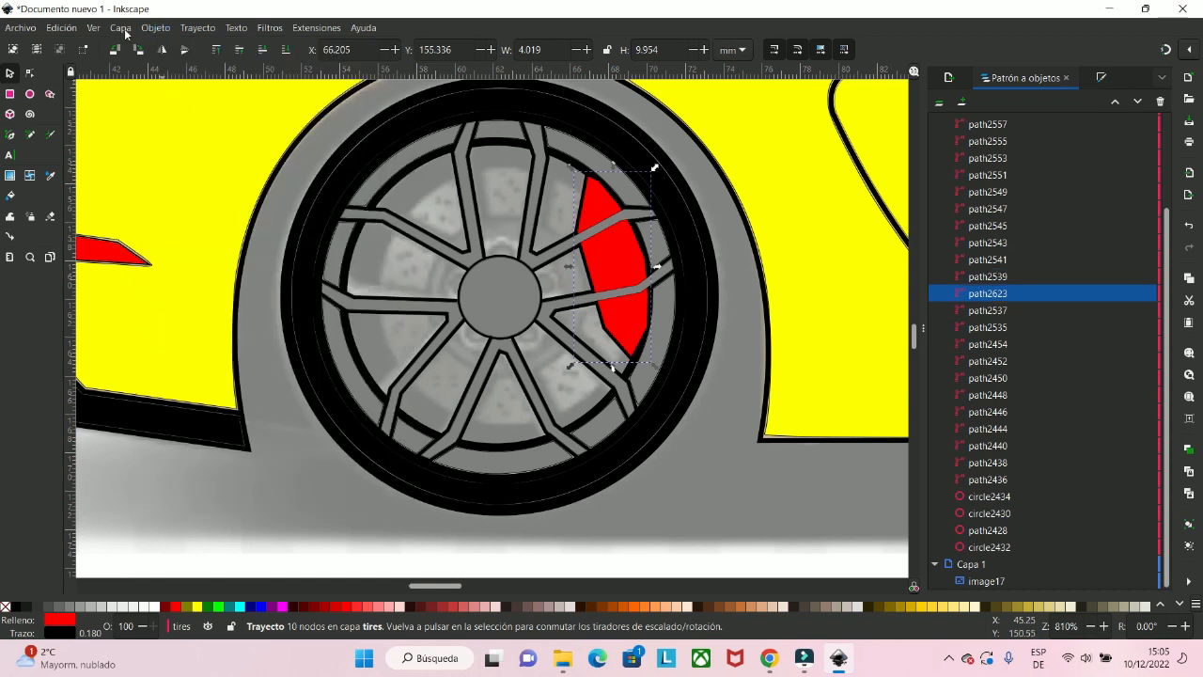
left_click(154, 29)
left_click(167, 340)
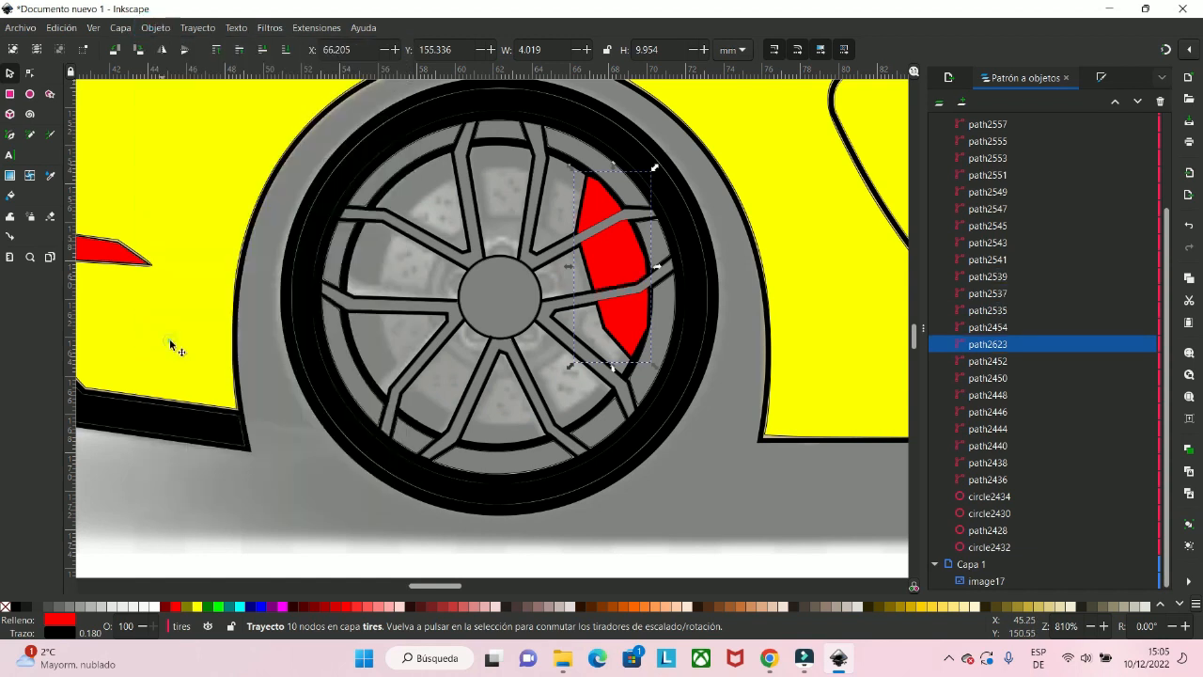
left_click(167, 29)
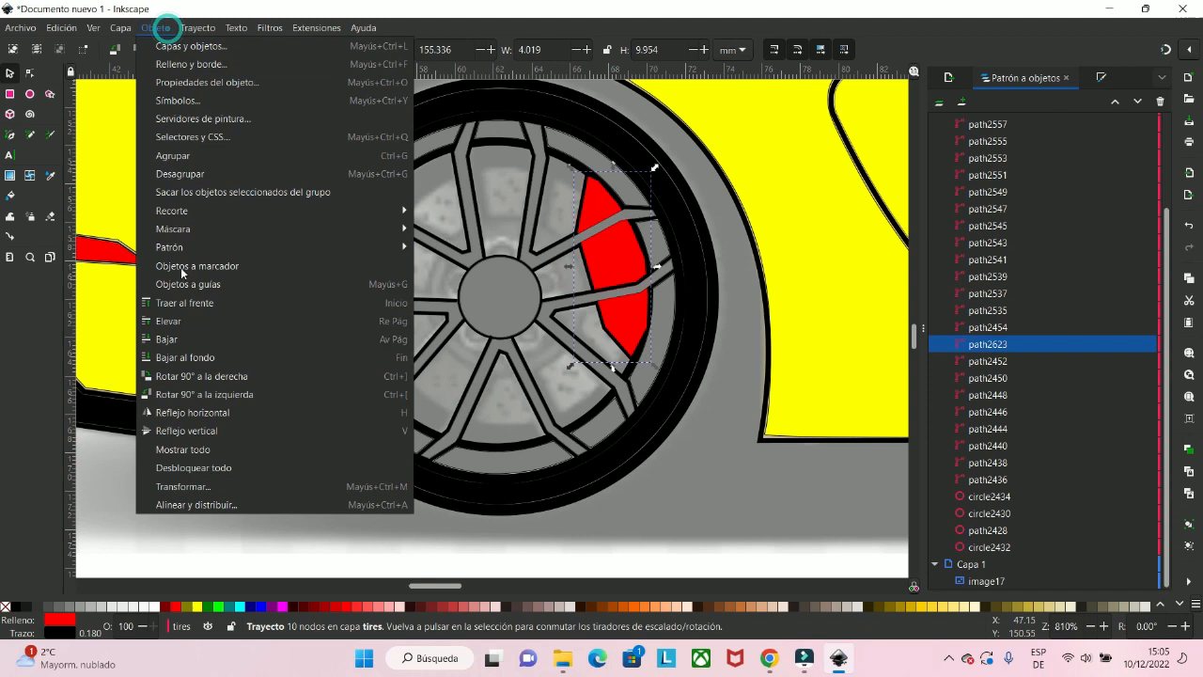
left_click(167, 340)
left_click(158, 28)
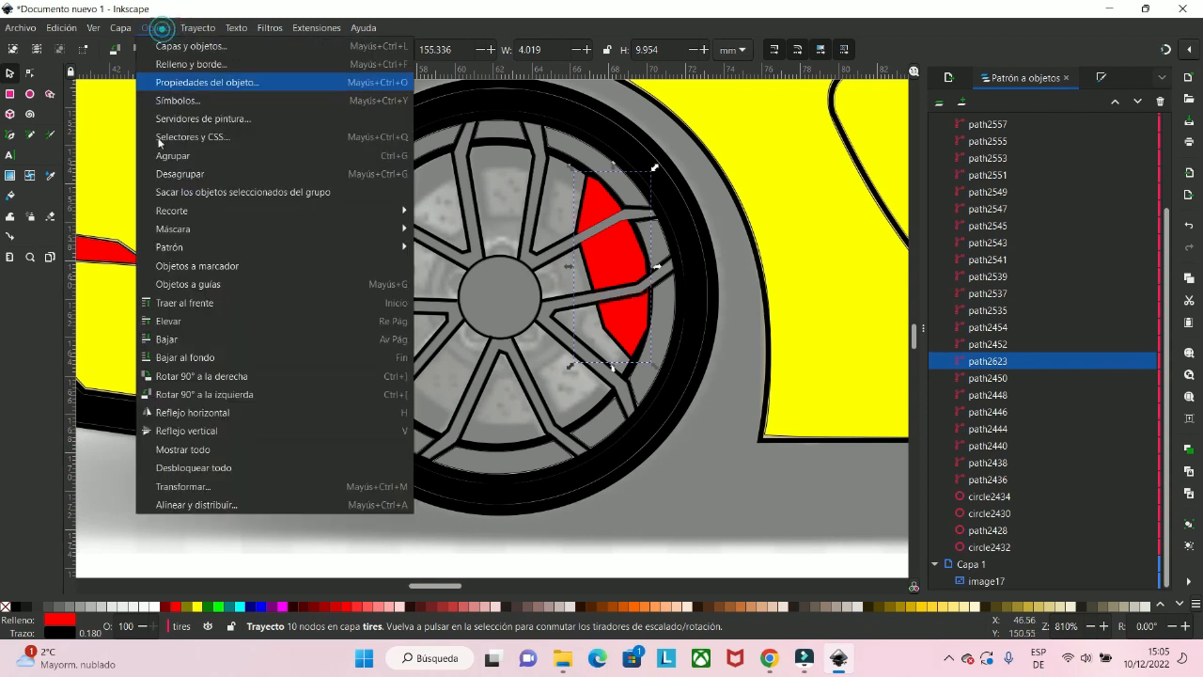
left_click(175, 340)
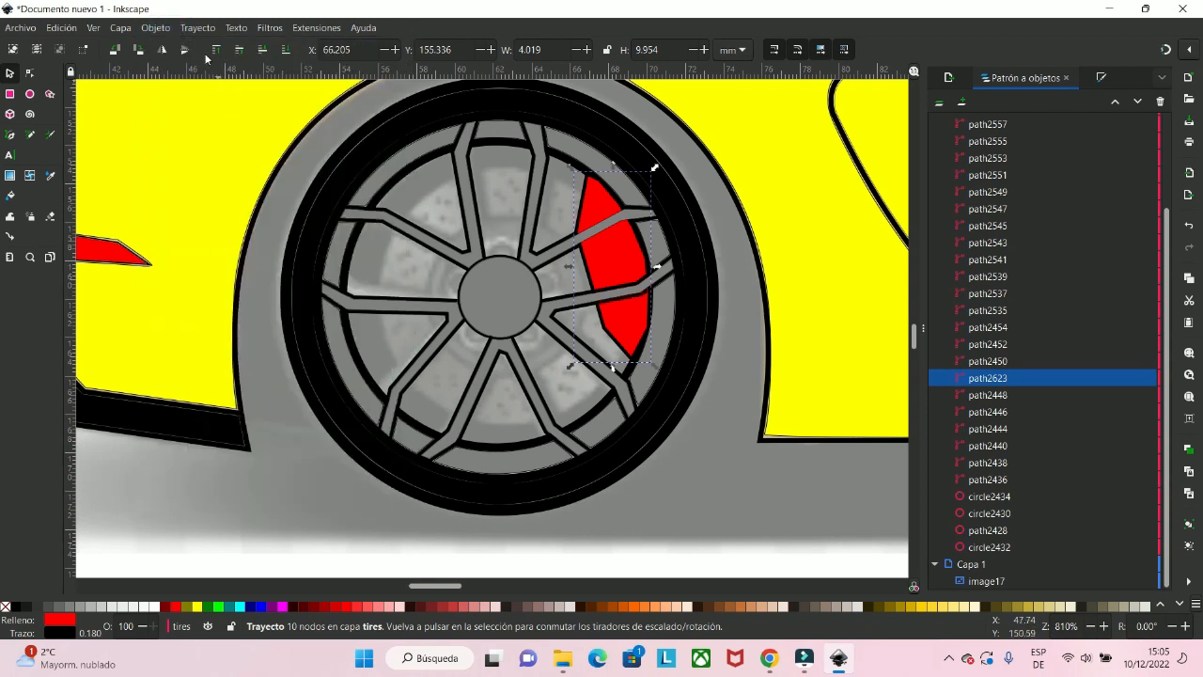
left_click(157, 27)
left_click(166, 339)
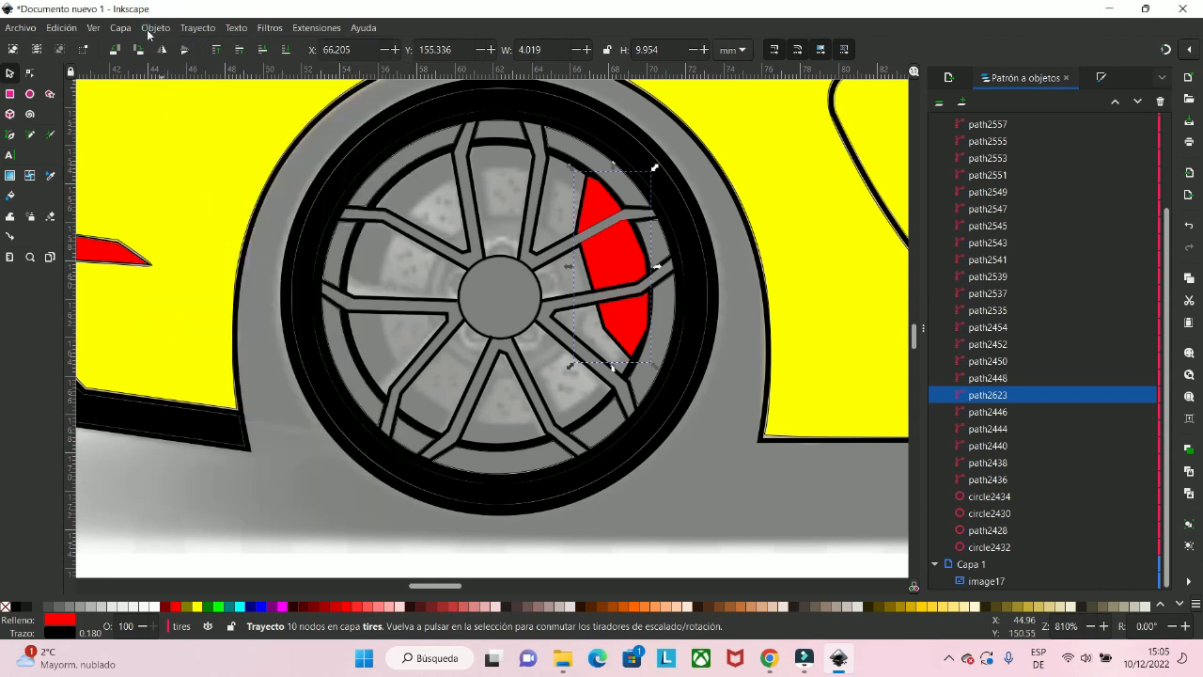
left_click(151, 29)
left_click(166, 337)
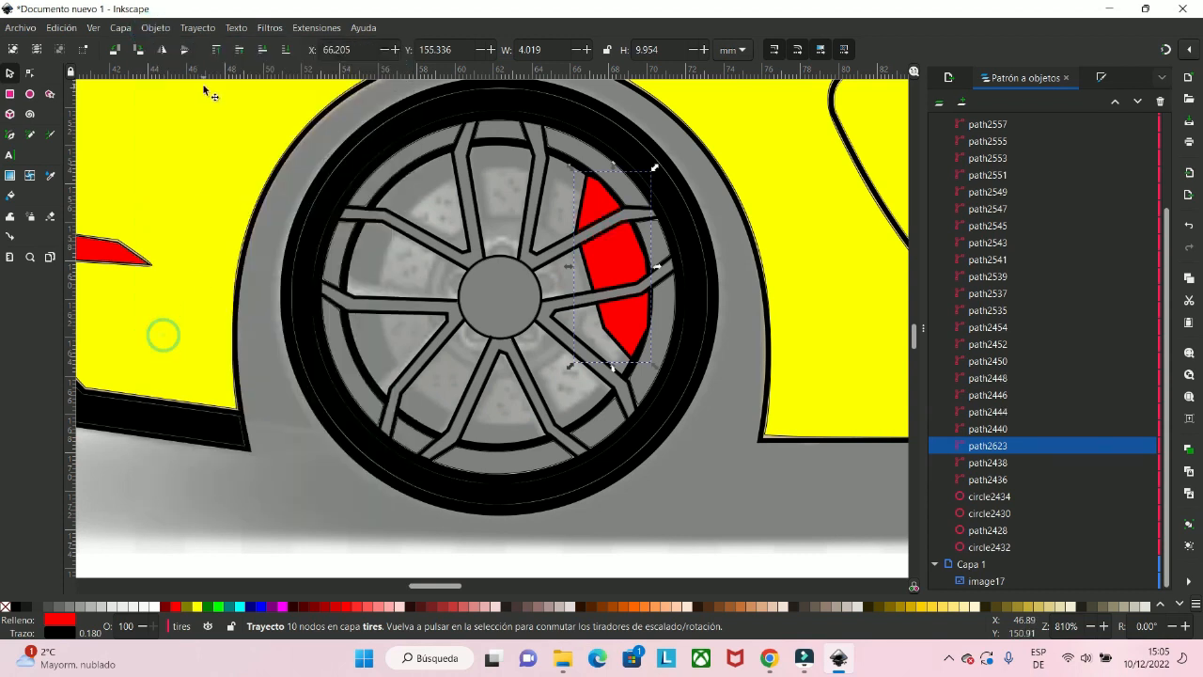
- Hide the layer Capa 1 that holds the reference image and clear the selection
scroll(628, 312, "down", 4, "ctrl")
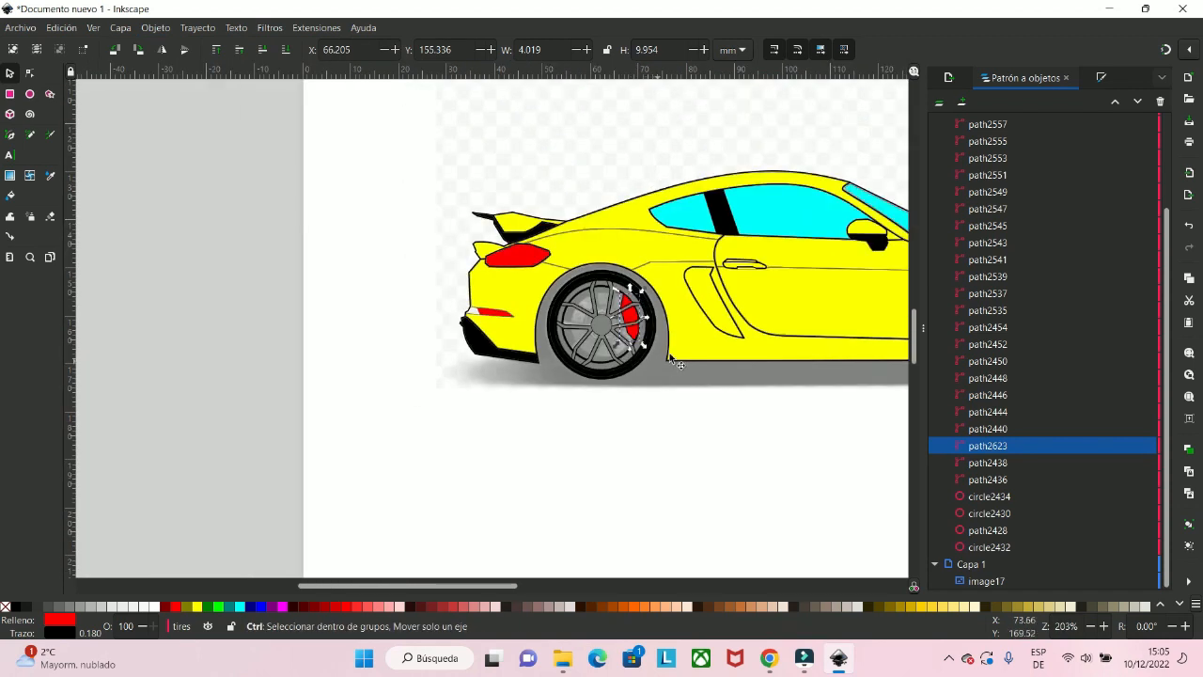
left_click_drag(626, 377, 463, 387)
scroll(463, 387, "up", 4, "ctrl")
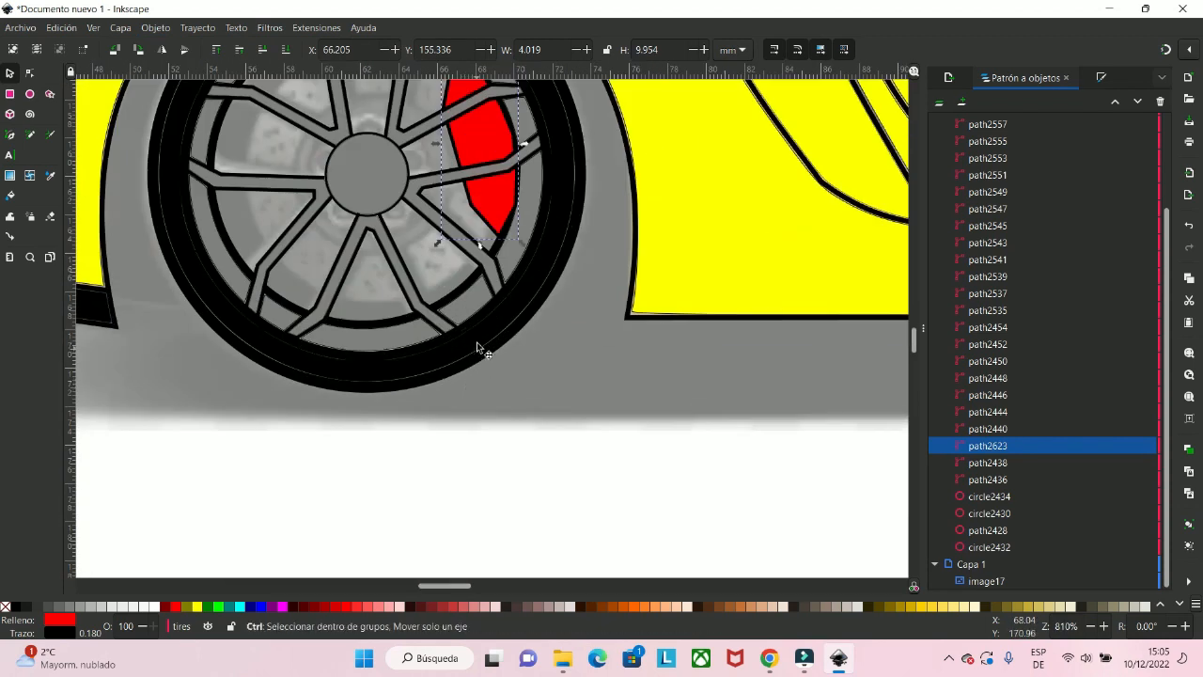
scroll(479, 348, "down", 1, "ctrl")
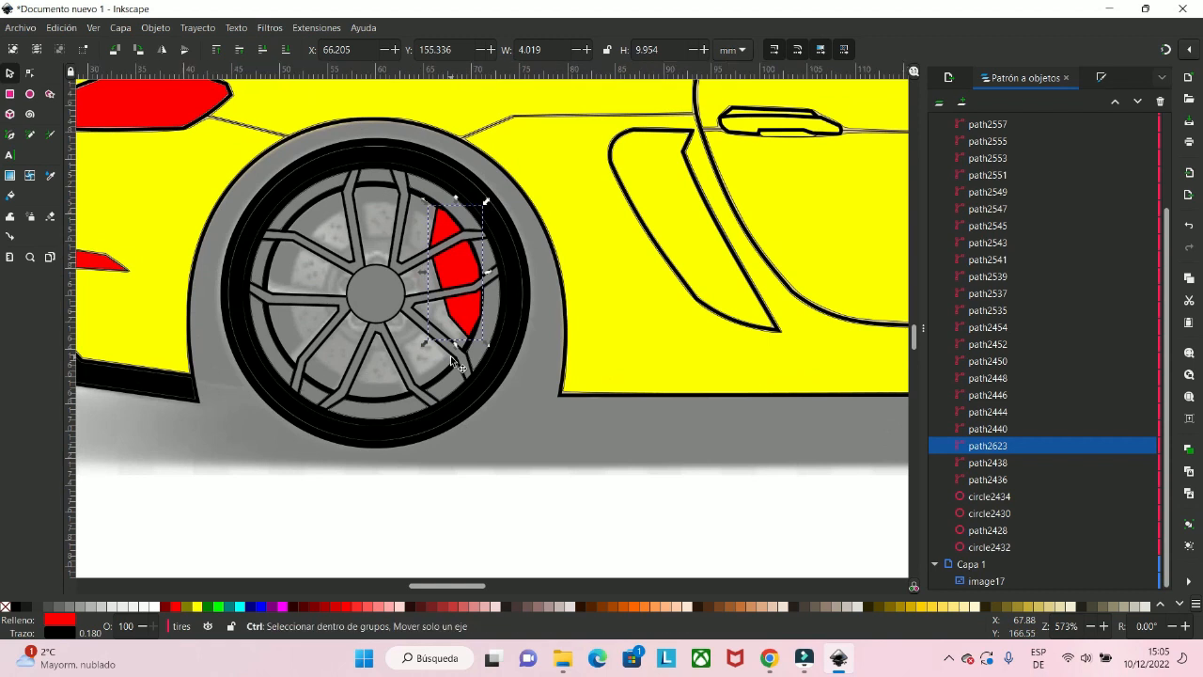
scroll(451, 356, "down", 2, "ctrl")
scroll(451, 355, "up", 2, "ctrl")
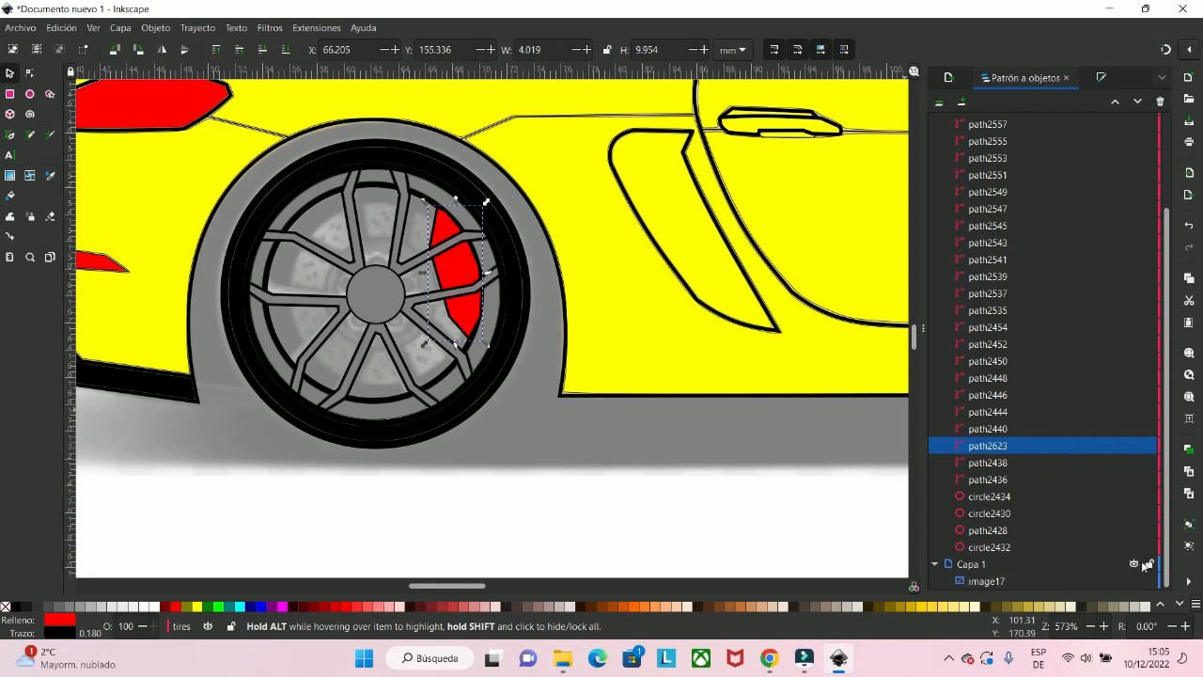
left_click(1134, 563)
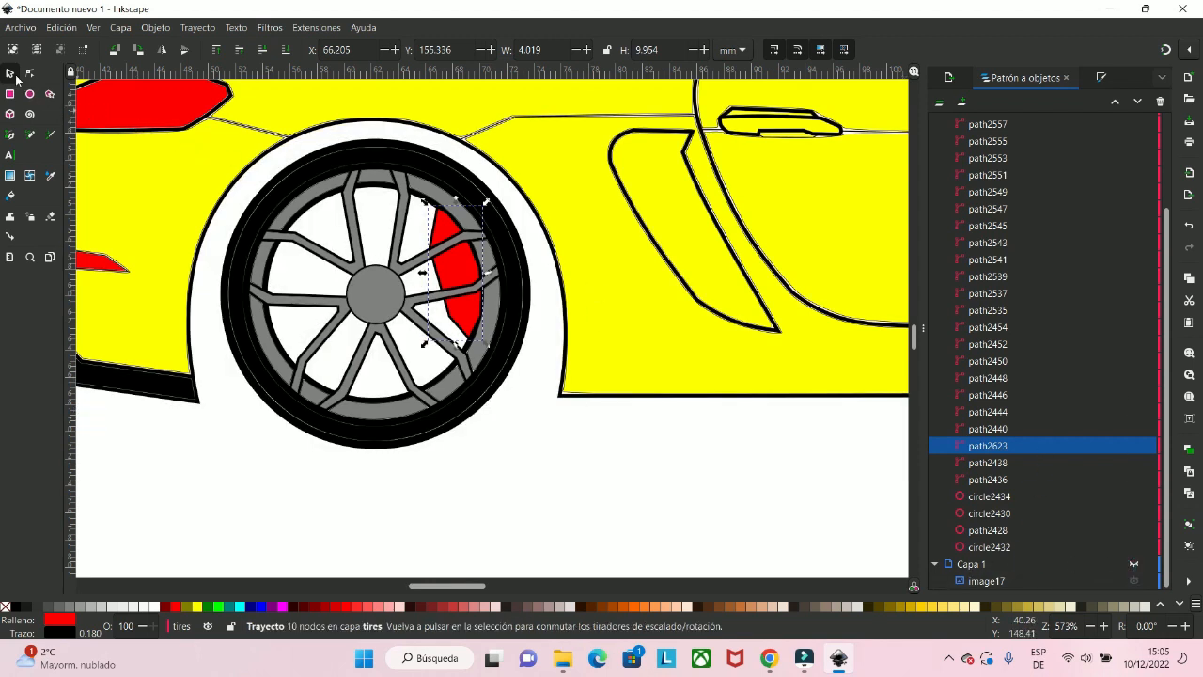
left_click(318, 232)
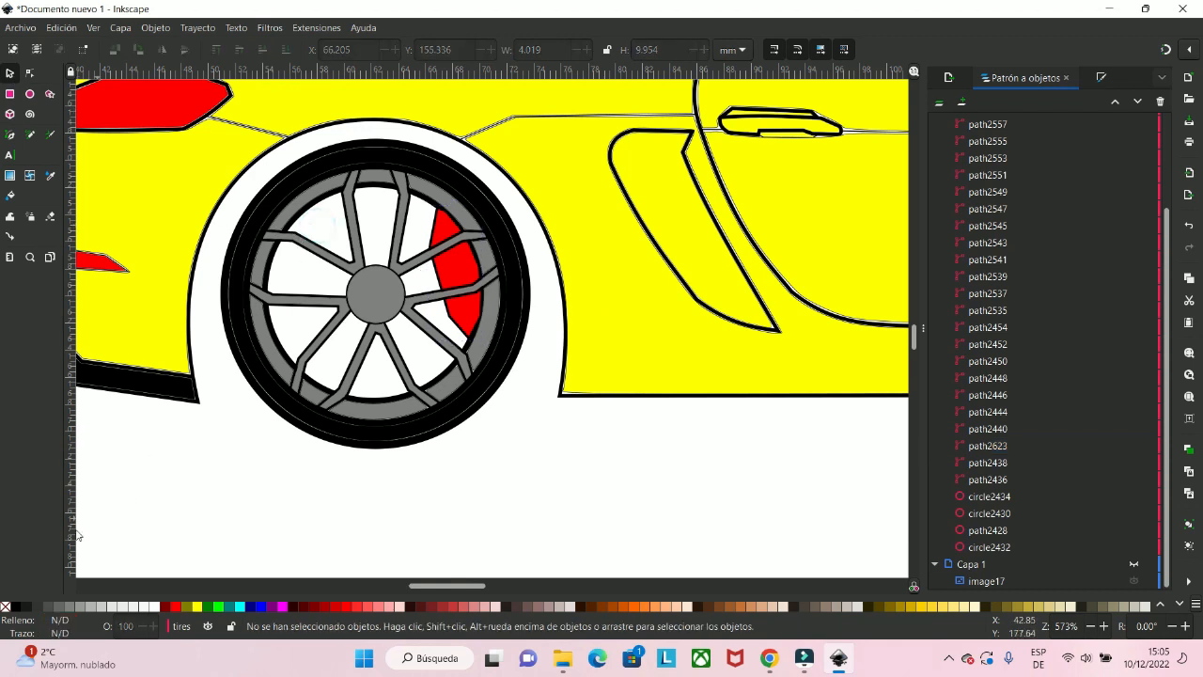
- Bucket-fill the gap between the rear wheel's upper-left spokes and set its fill to the hub's gray, 808080
left_click(10, 196)
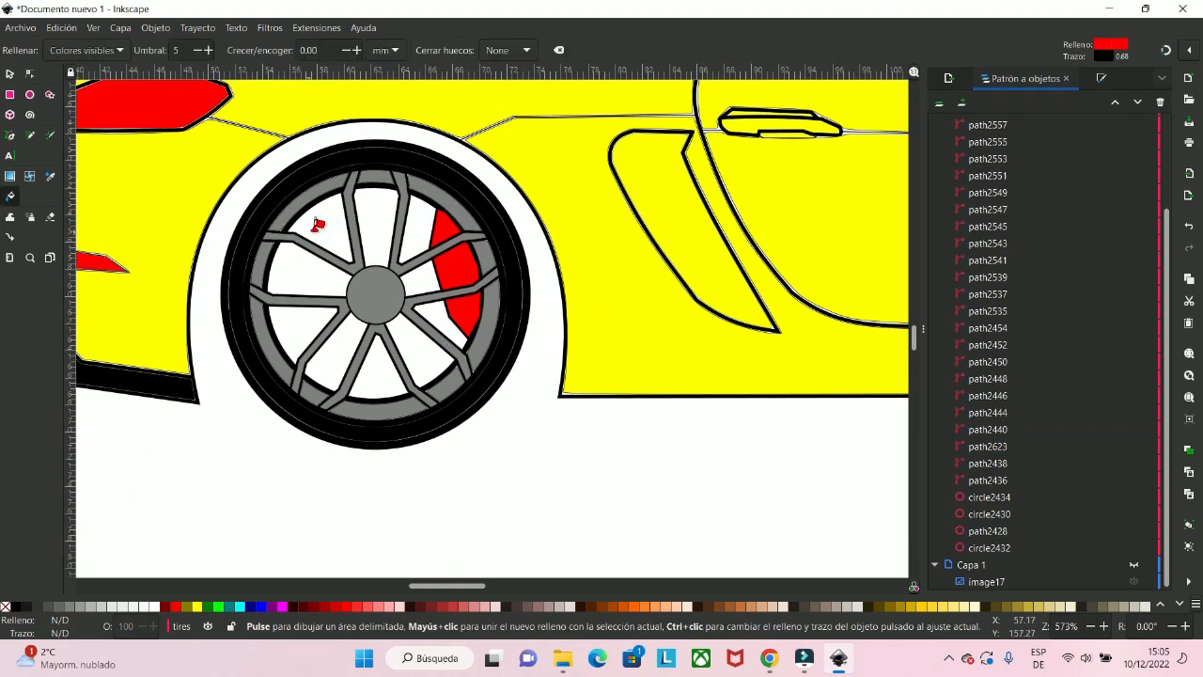
left_click(323, 219)
scroll(331, 218, "up", 1, "ctrl")
scroll(331, 218, "up", 1, "ctrl")
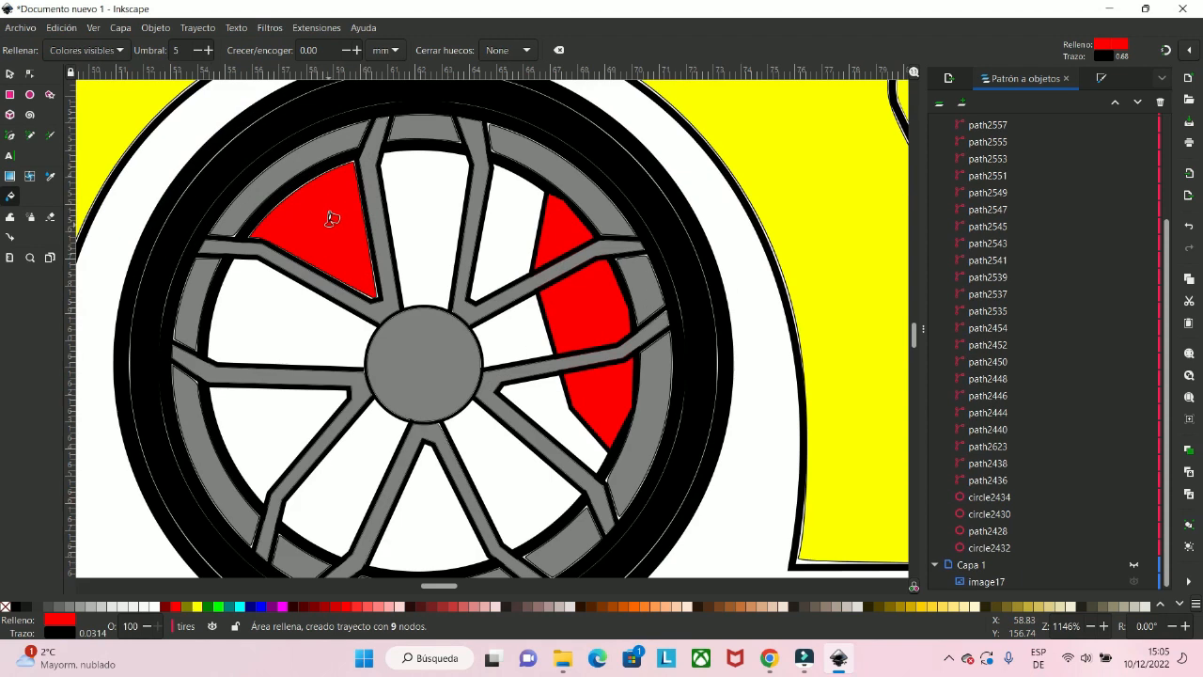
left_click(66, 621)
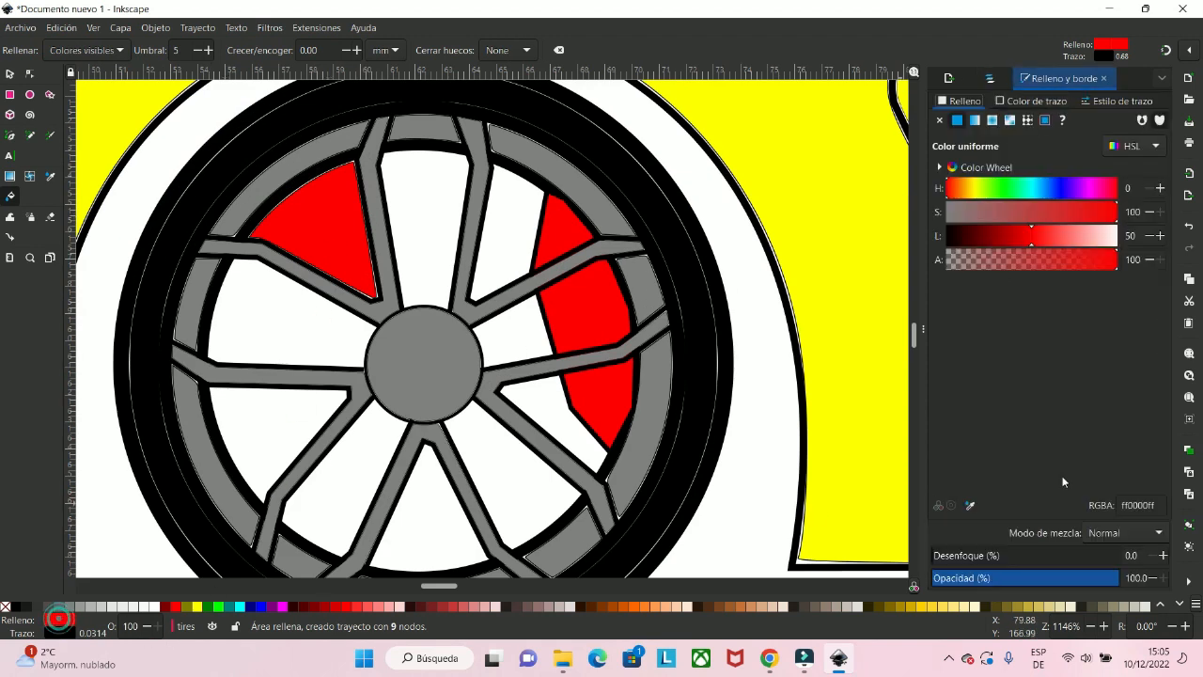
left_click(972, 511)
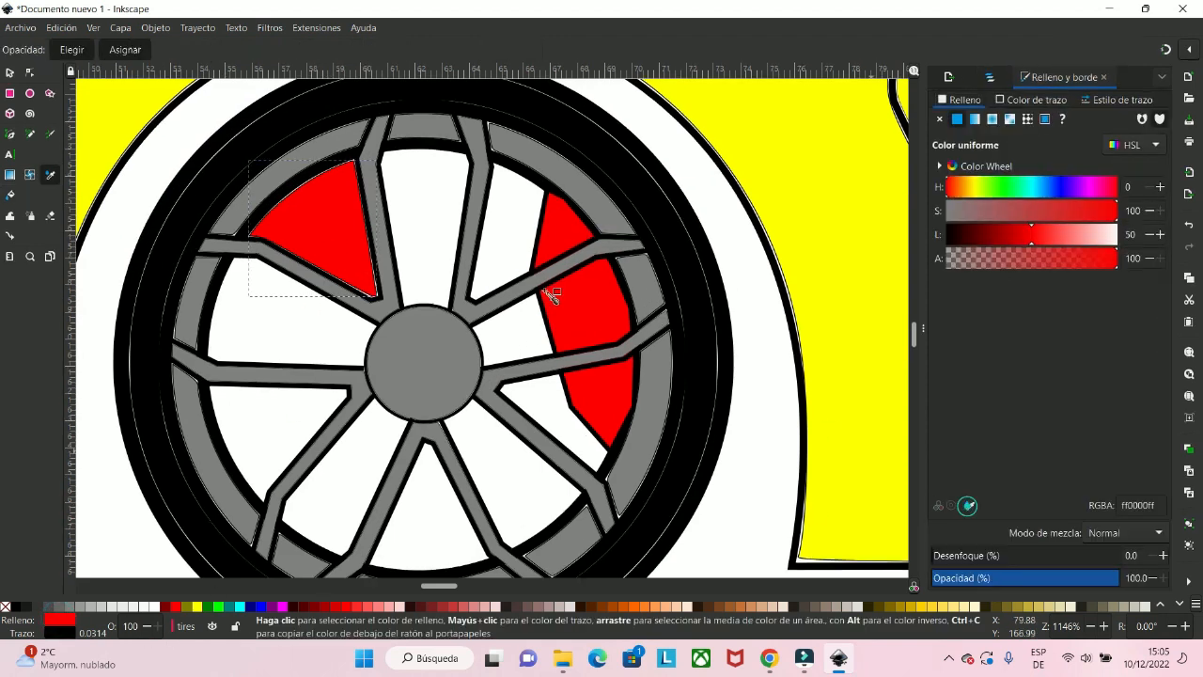
left_click(441, 325)
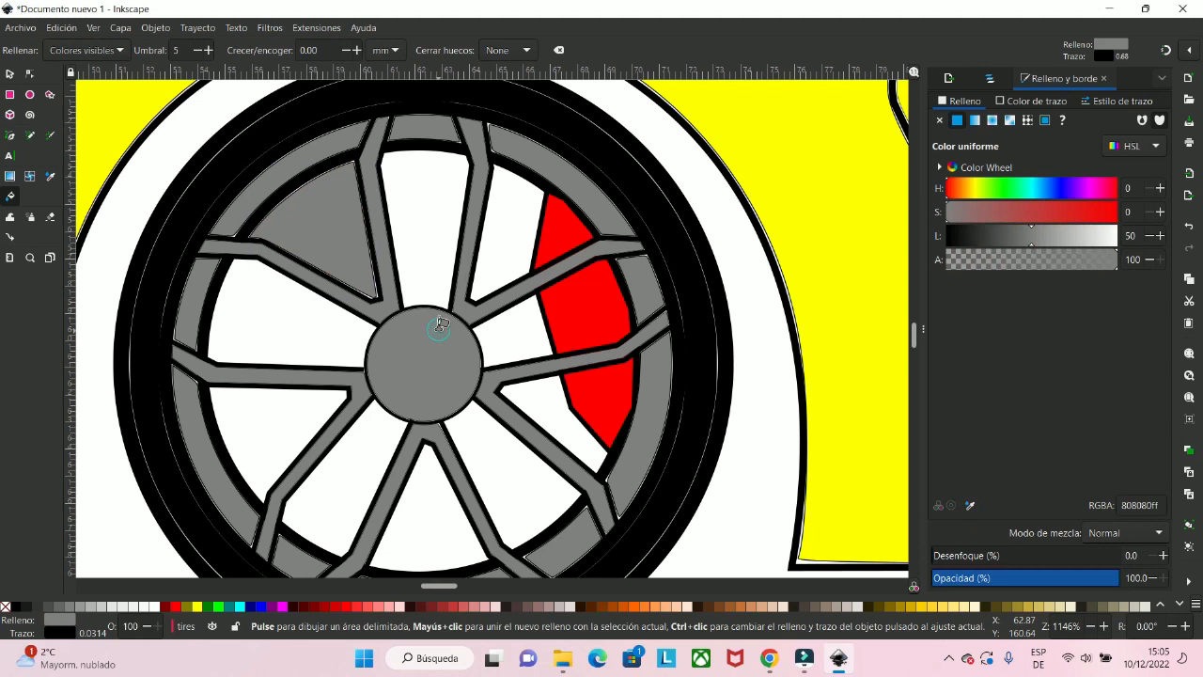
- Bucket-fill the remaining open gaps between the rear wheel's spokes with the same gray
left_click(421, 207)
left_click(513, 221)
left_click(502, 336)
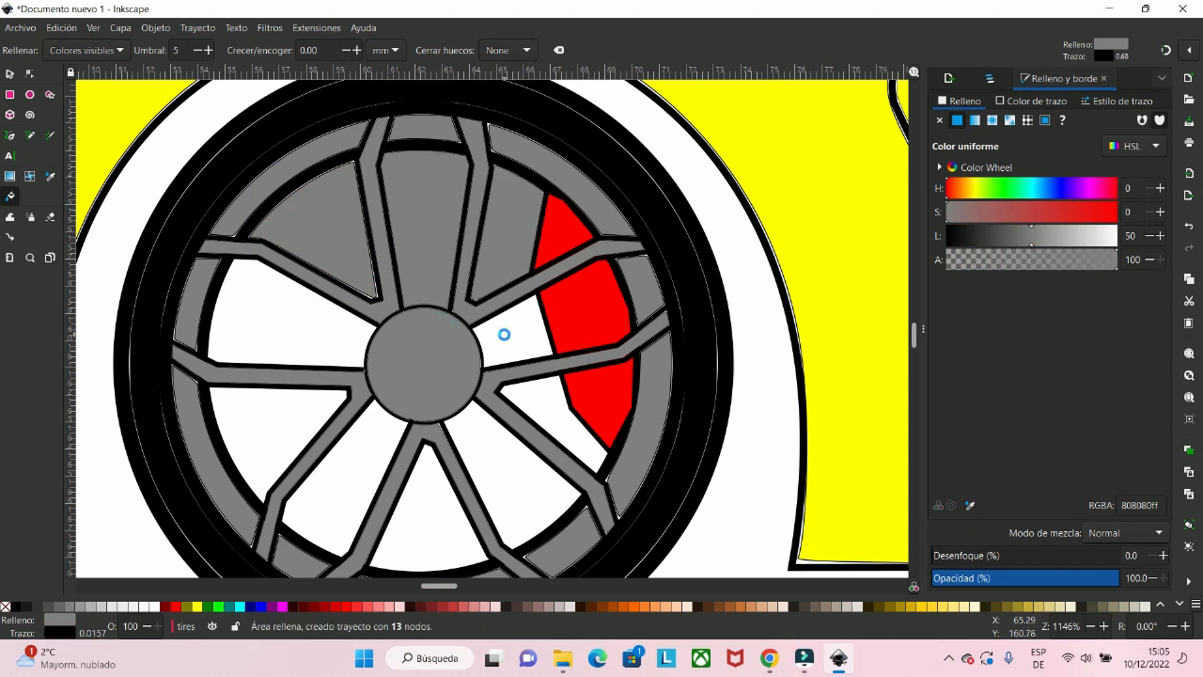
left_click(319, 316)
left_click(304, 424)
left_click(340, 459)
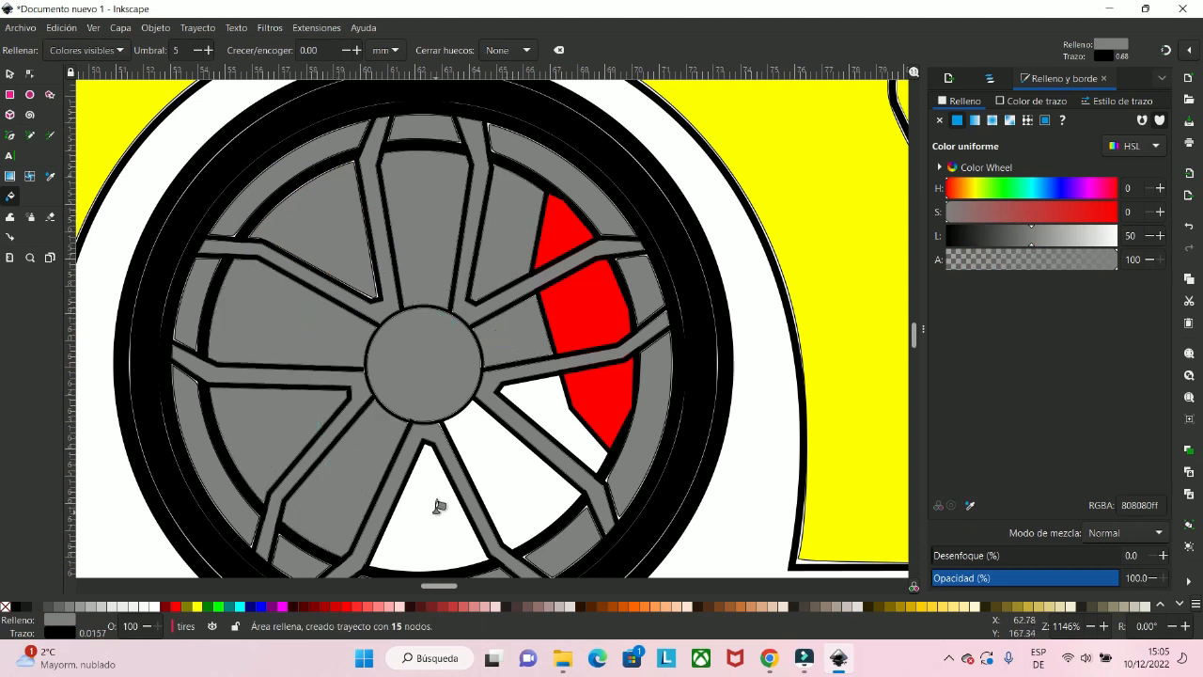
left_click(427, 500)
left_click(515, 486)
left_click(553, 402)
- Review the car without the reference image, and make the layer Capa 1 visible again
scroll(553, 402, "down", 5, "ctrl")
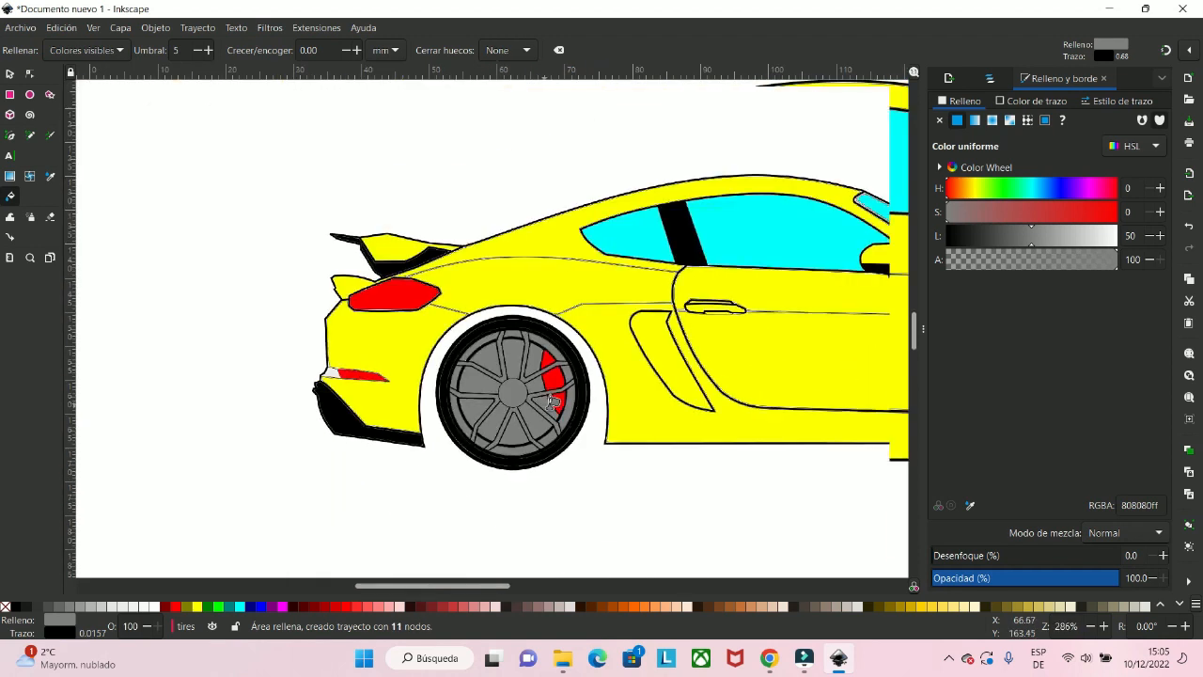
scroll(647, 399, "down", 2, "ctrl")
scroll(633, 405, "up", 2, "ctrl")
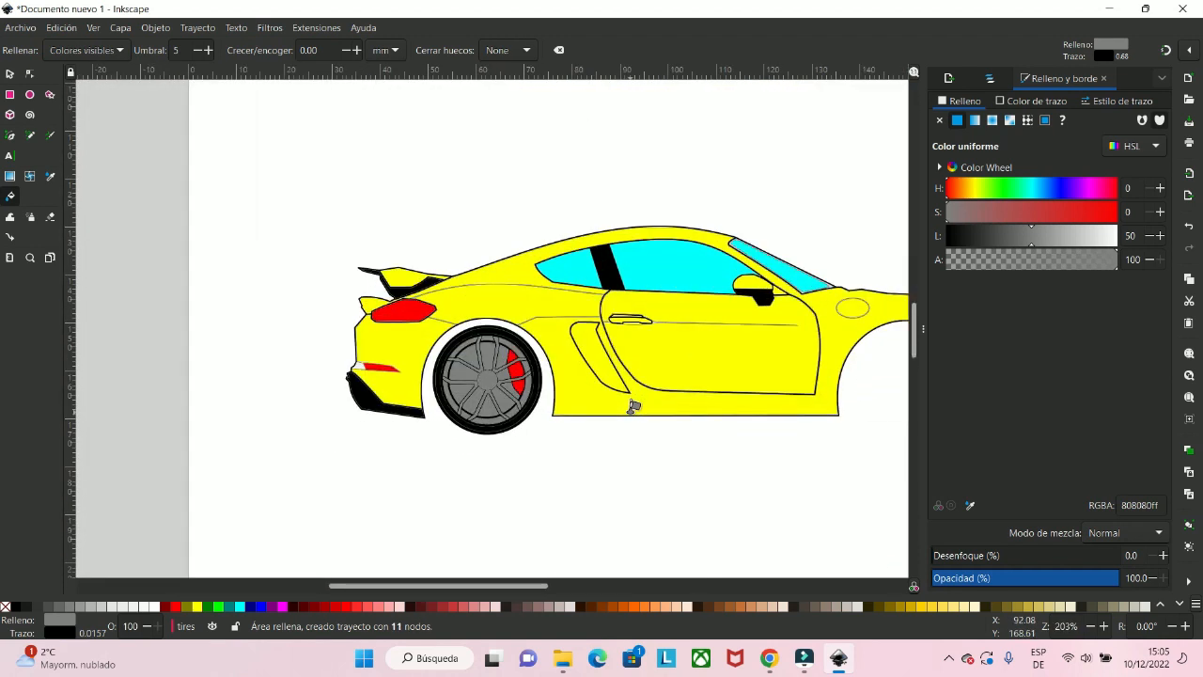
left_click_drag(644, 393, 484, 360)
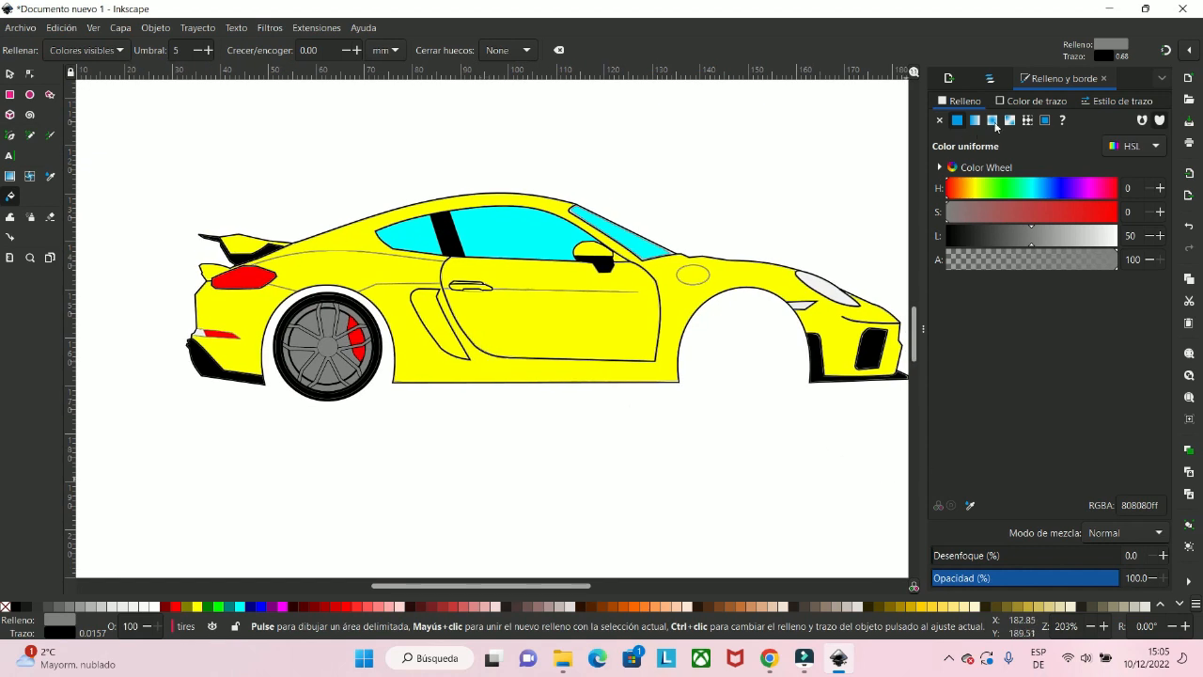
left_click(993, 80)
scroll(1018, 340, "down", 5)
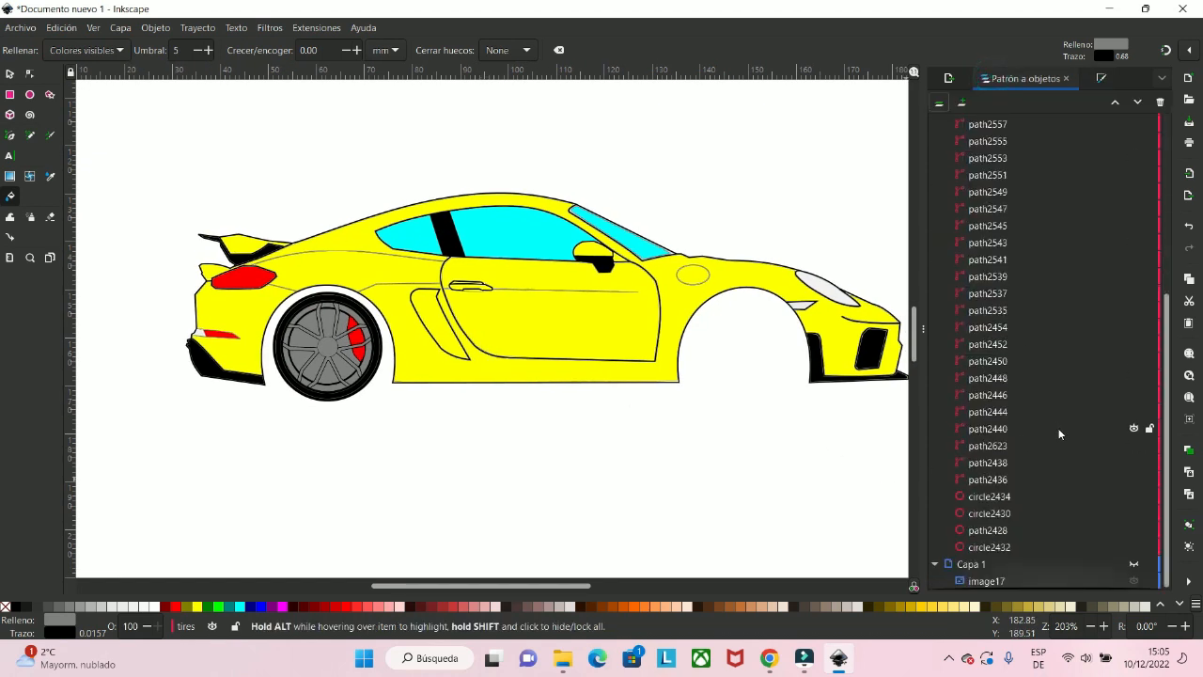
left_click(1134, 569)
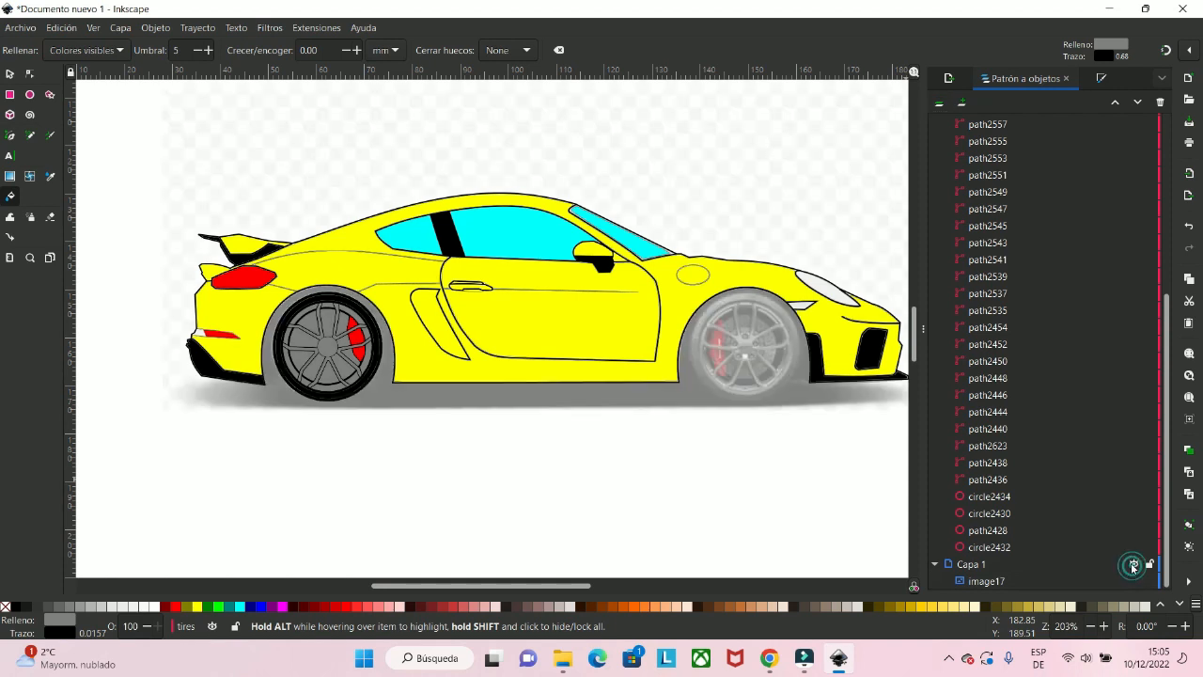
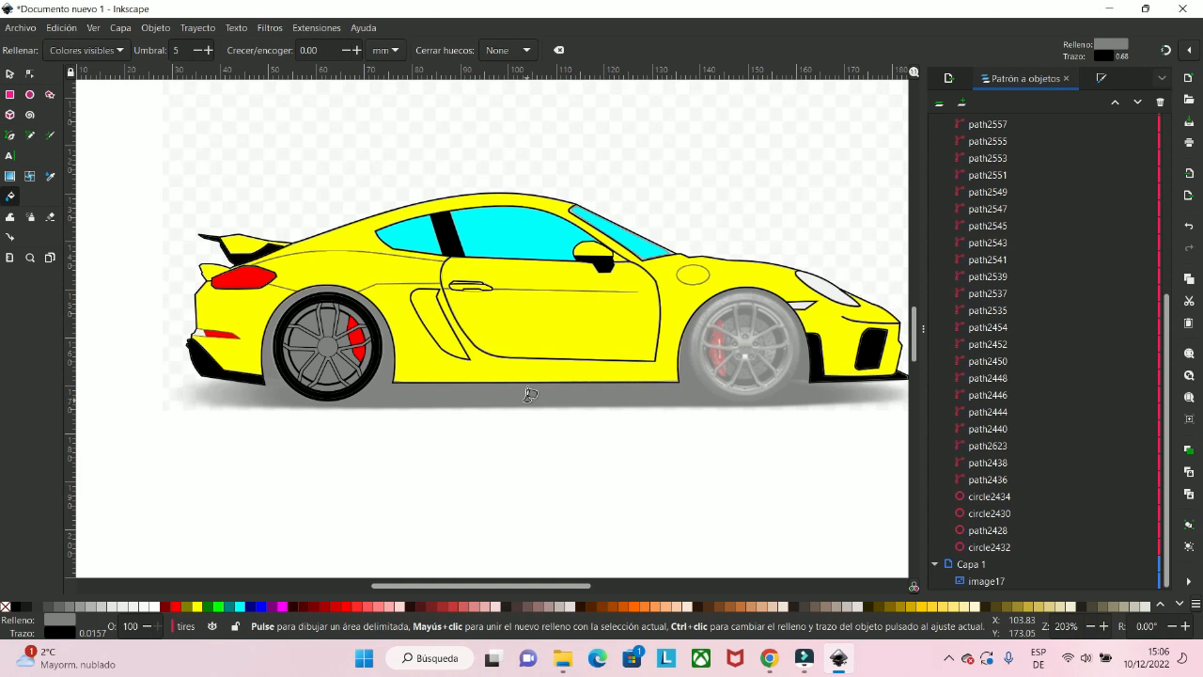
- Undo the gray bucket fills between the rear wheel's spokes, keeping the reference layer Capa 1 shown
scroll(505, 411, "up", 3)
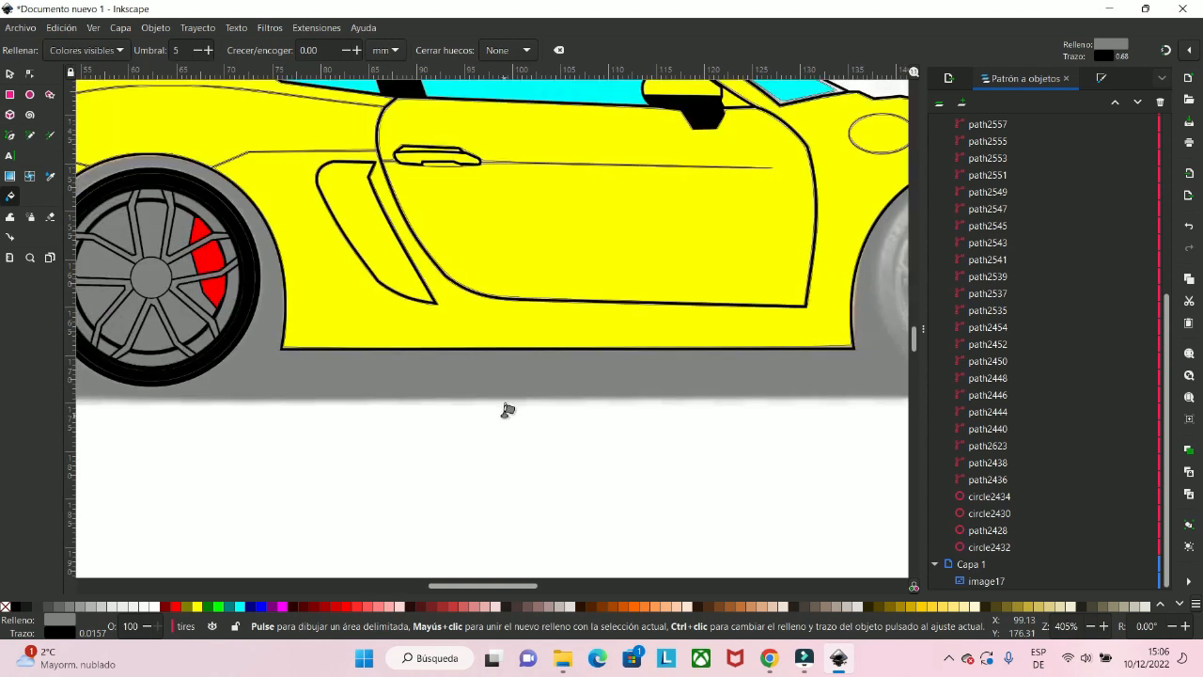
scroll(505, 410, "down", 3)
scroll(489, 403, "up", 1)
scroll(472, 400, "up", 1)
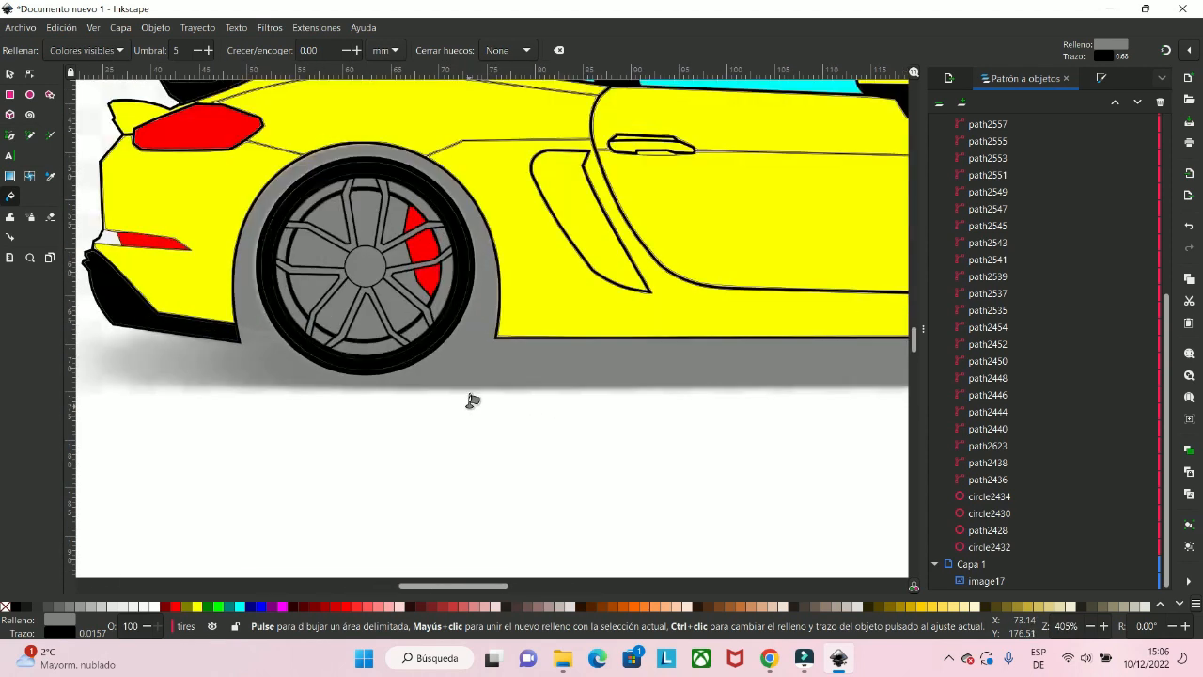
key("ctrl+z")
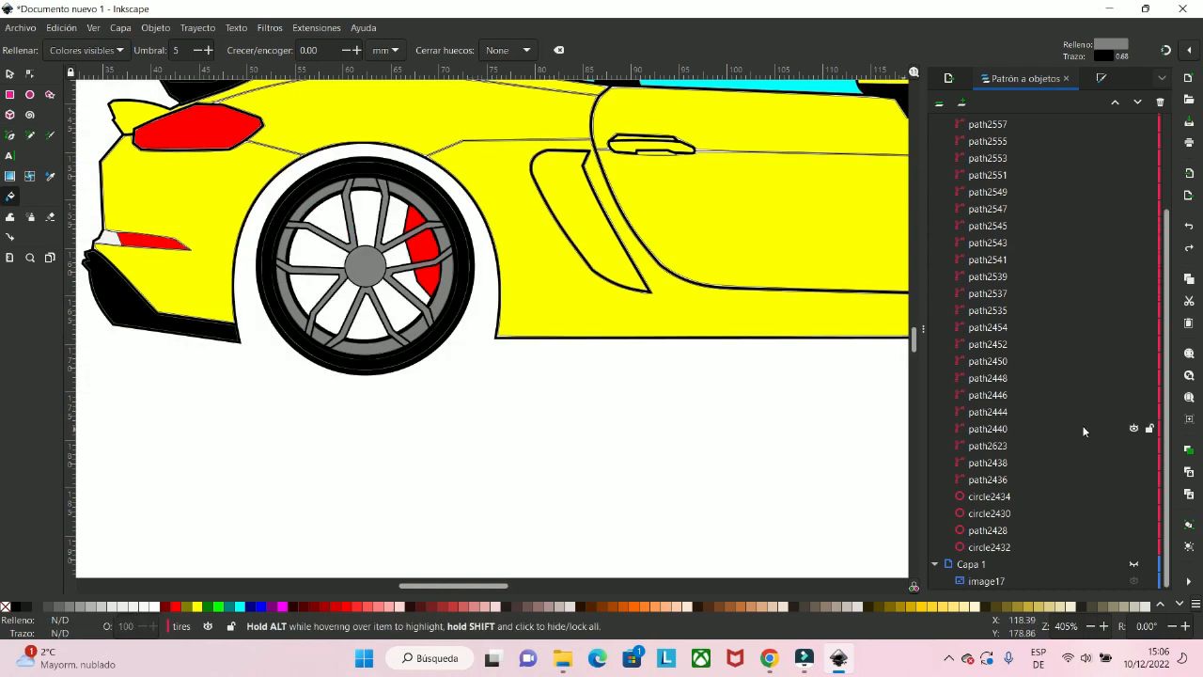
key("ctrl+shift+z")
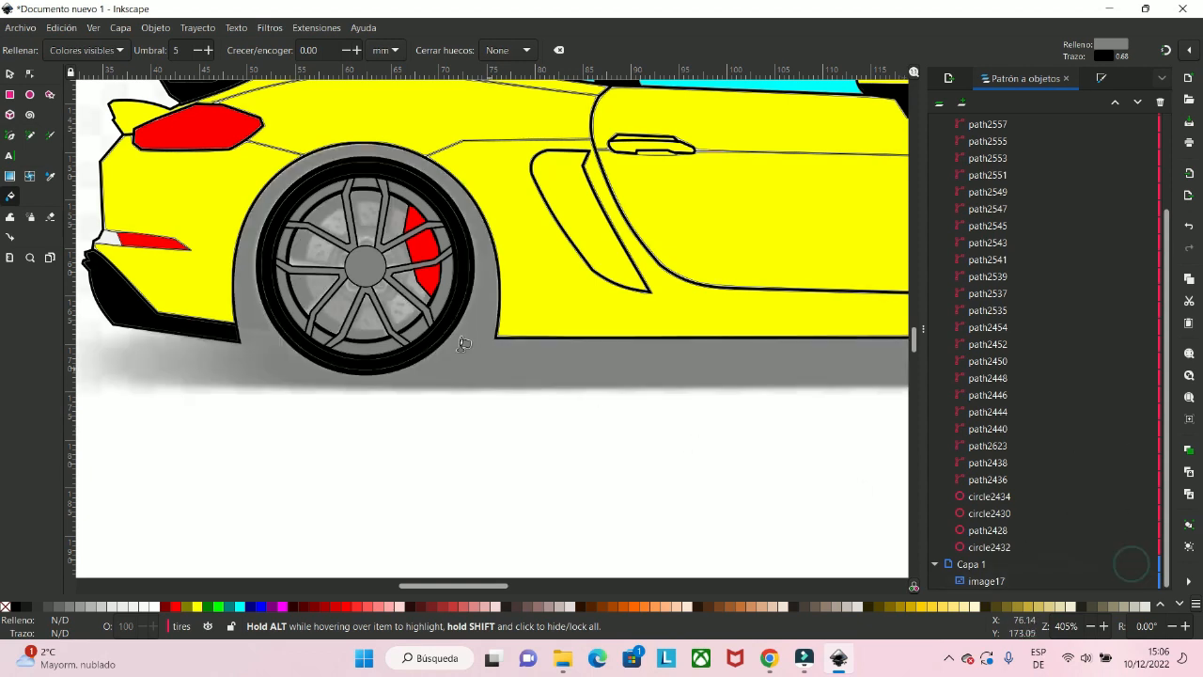
- Duplicate the black inner rim circle of the rear wheel
scroll(414, 271, "up", 2)
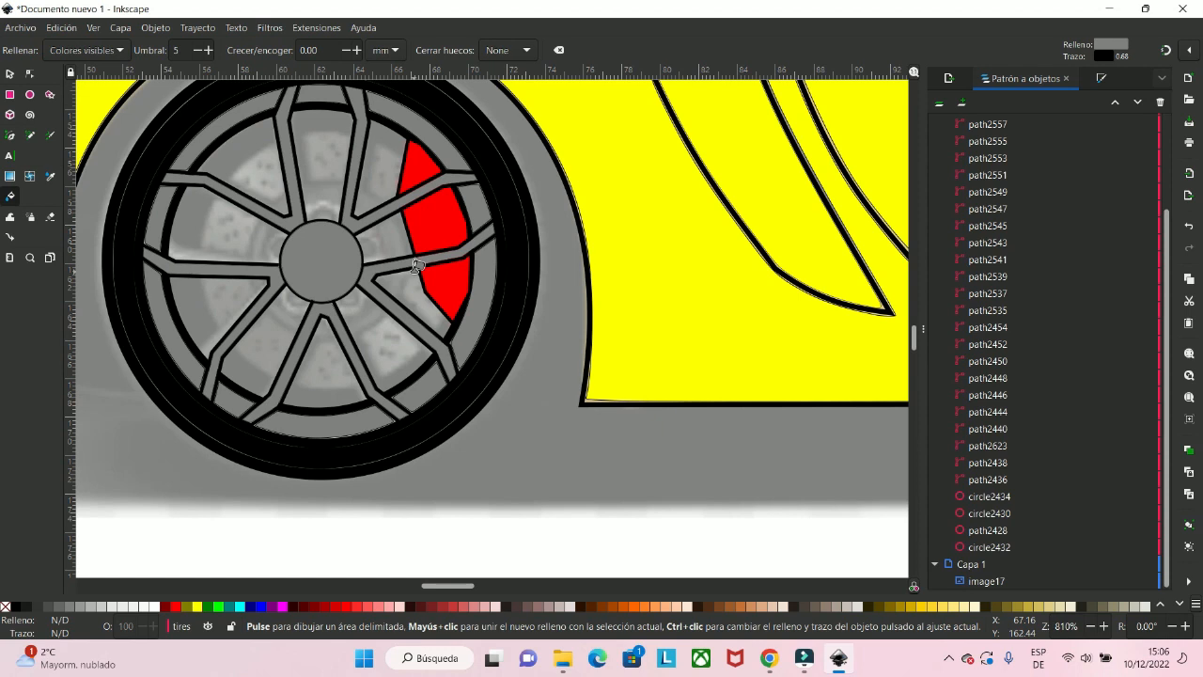
scroll(417, 267, "down", 1)
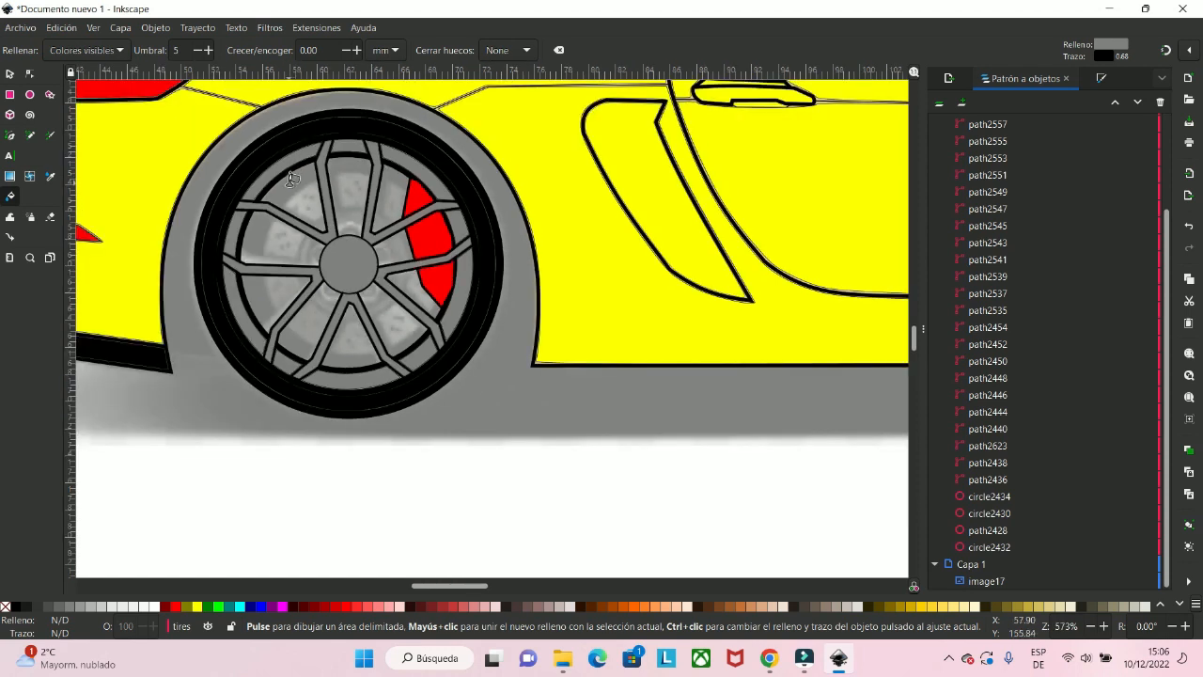
scroll(294, 178, "up", 1)
left_click(9, 74)
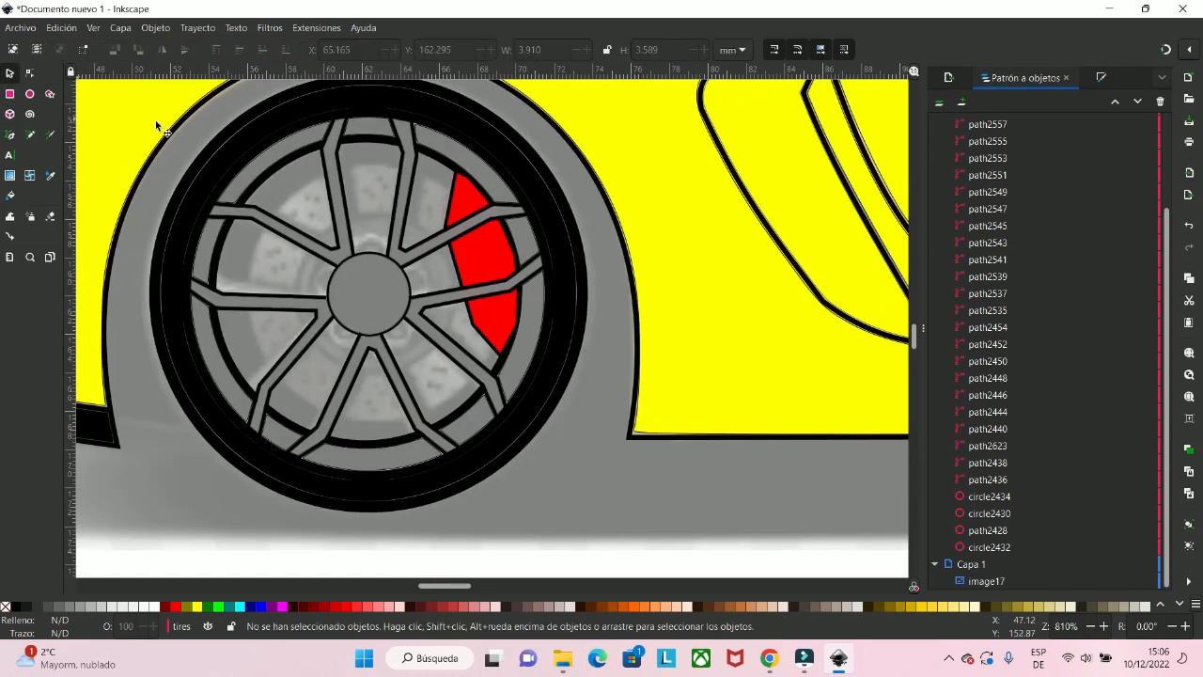
left_click(273, 173)
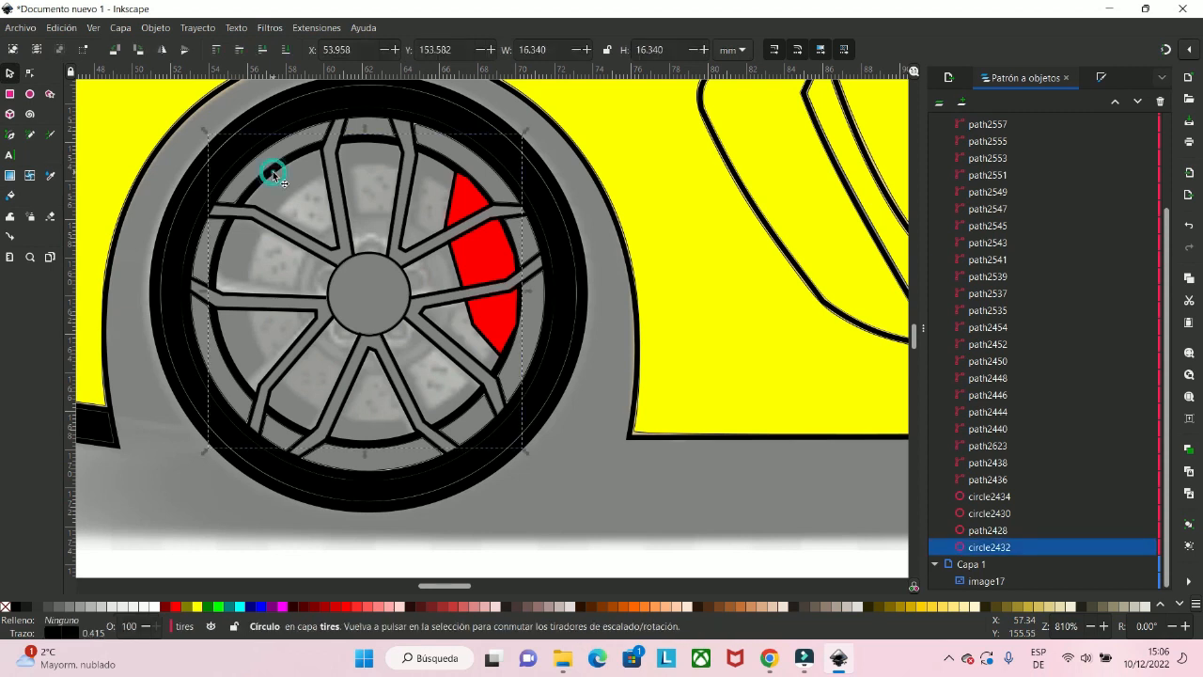
right_click(272, 171)
left_click(313, 236)
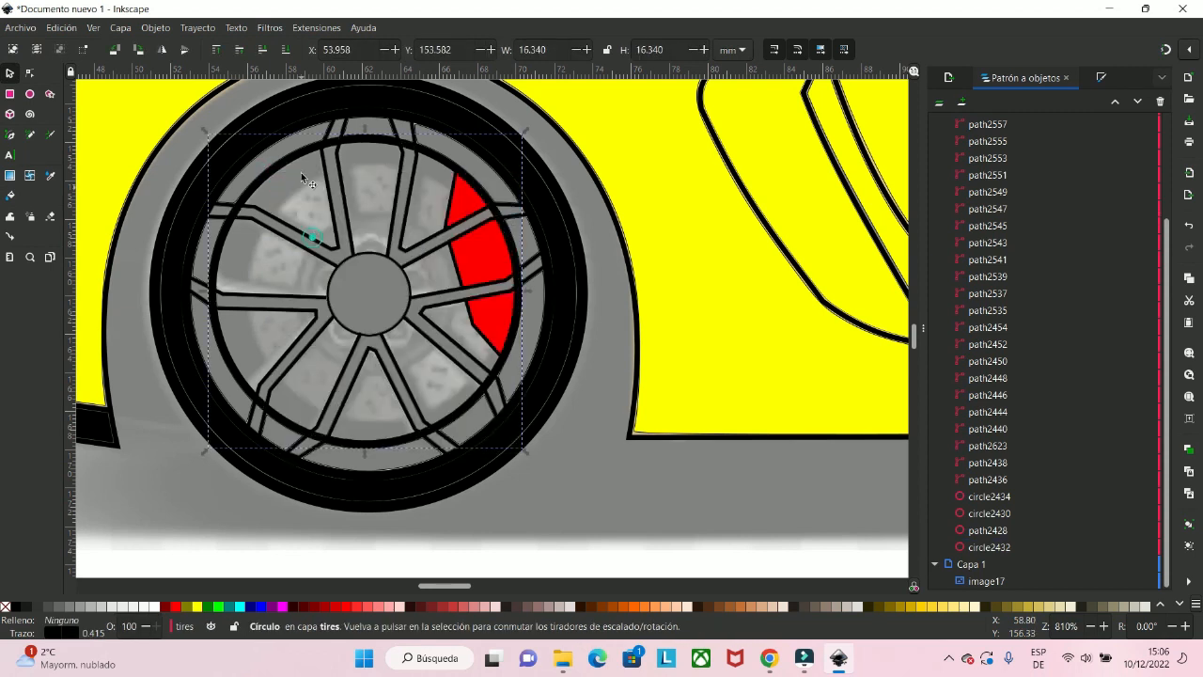
- Shrink the duplicated circle proportionally to about 12 mm across and place it over the rear wheel's brake disc
left_click_drag(526, 139, 480, 182)
key("ctrl+z")
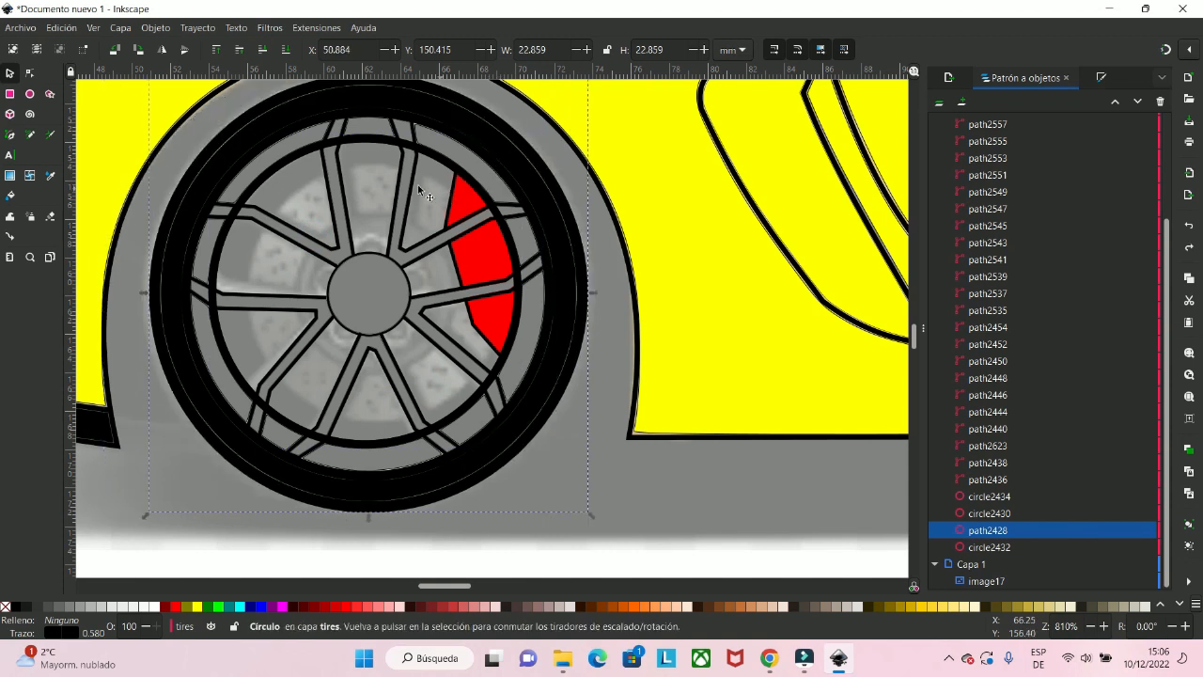
left_click(294, 160)
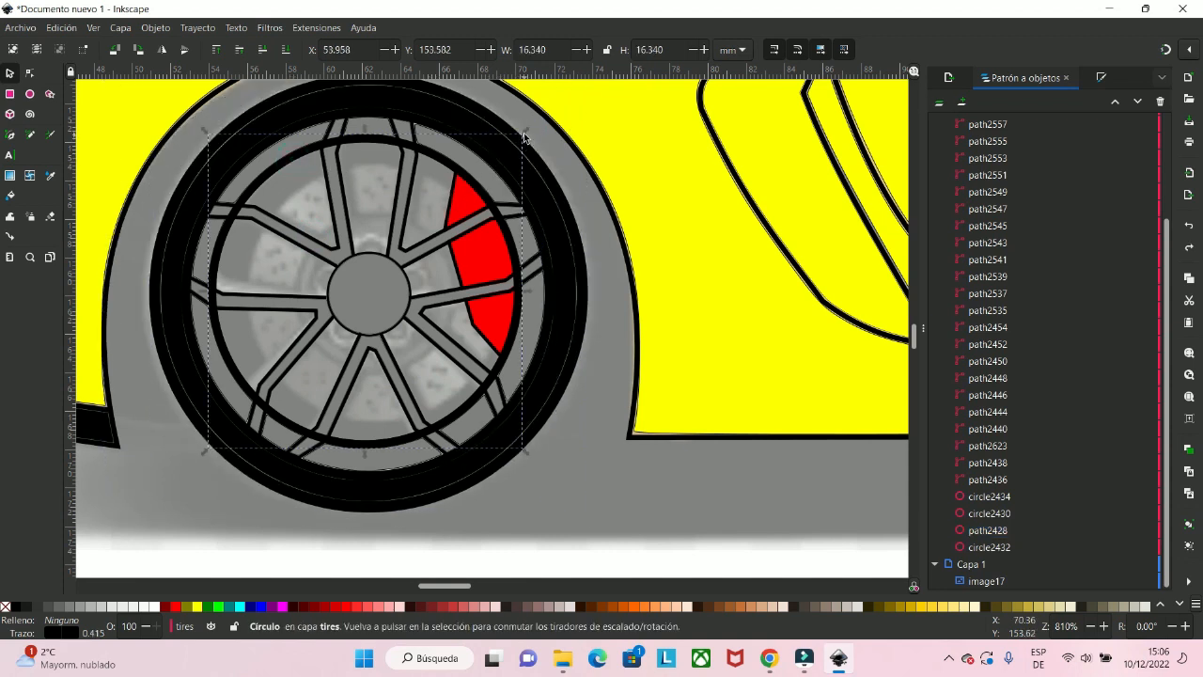
left_click_drag(527, 139, 436, 225)
left_click_drag(365, 242, 491, 165)
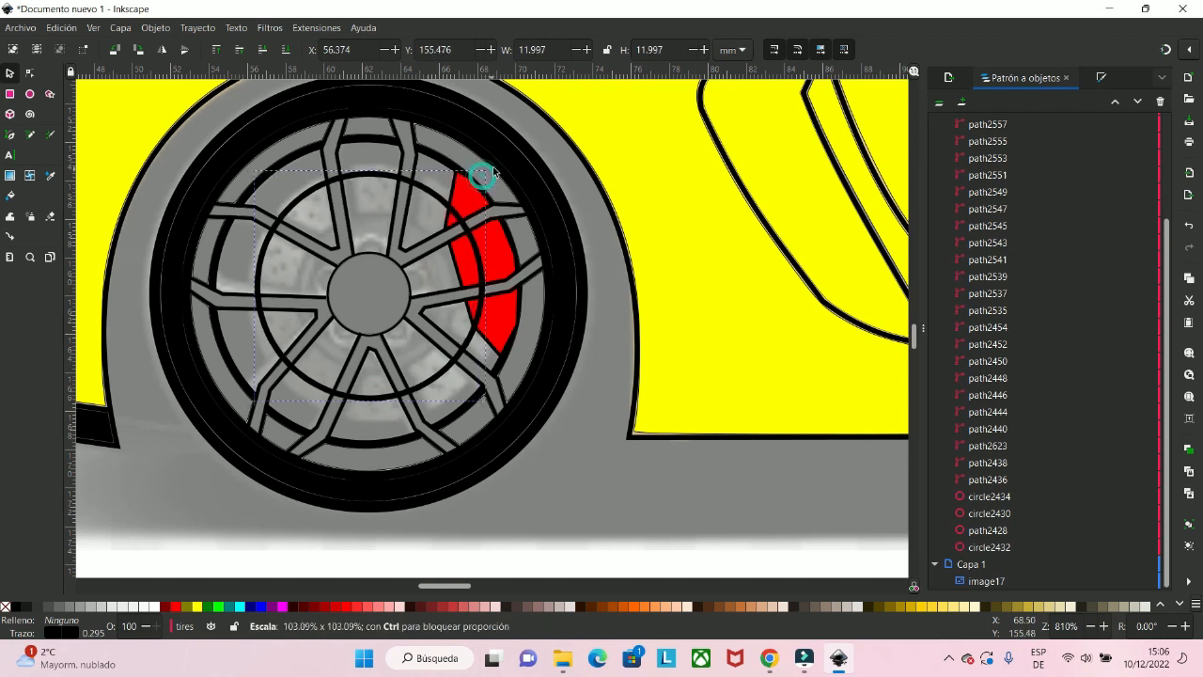
- Enlarge the circle to about 12.4 mm across and align it with the brake disc in the reference photo
left_click_drag(441, 198, 435, 210)
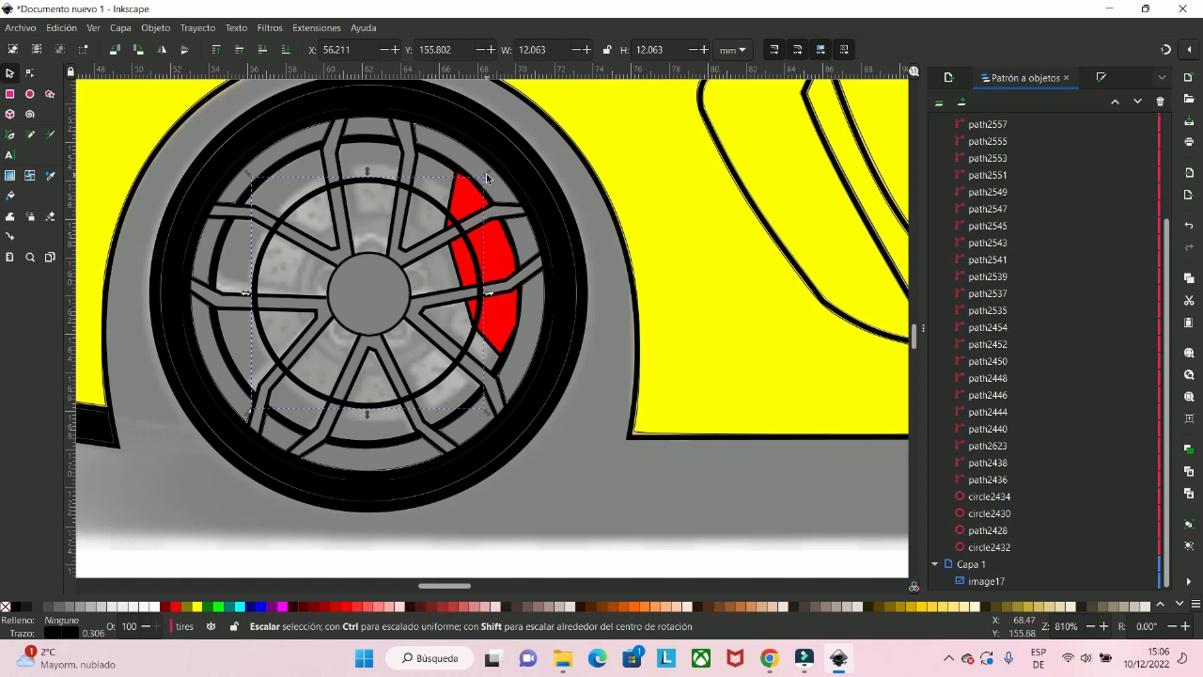
left_click_drag(486, 177, 493, 167)
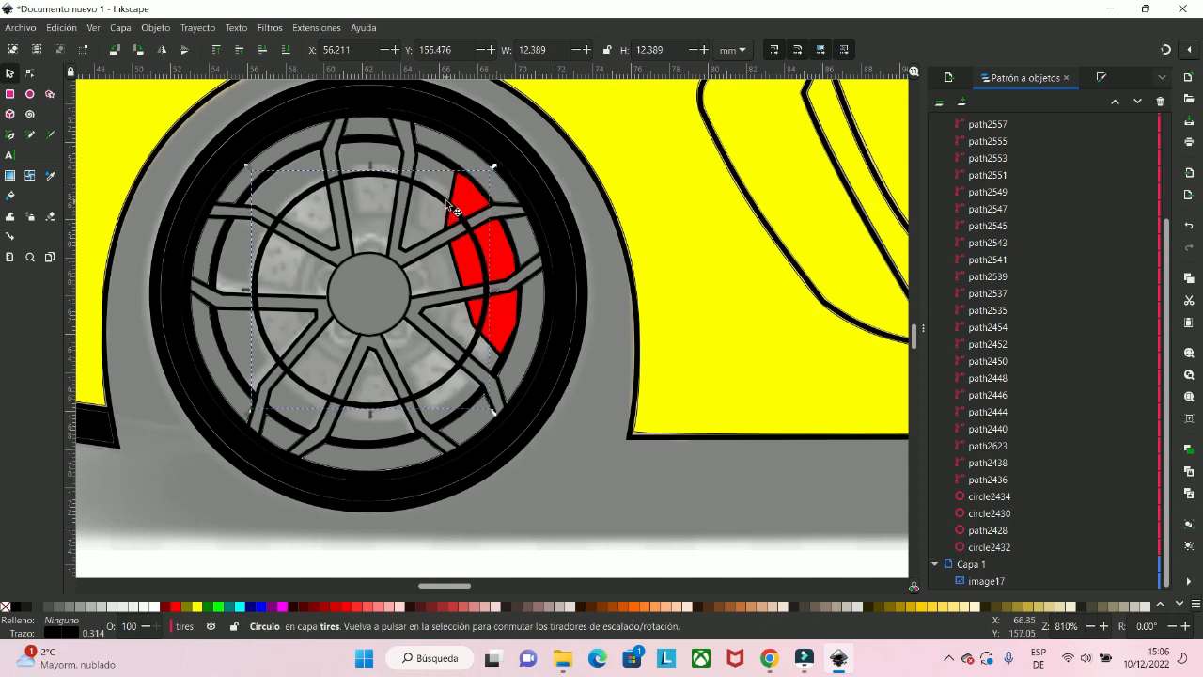
left_click_drag(446, 200, 442, 205)
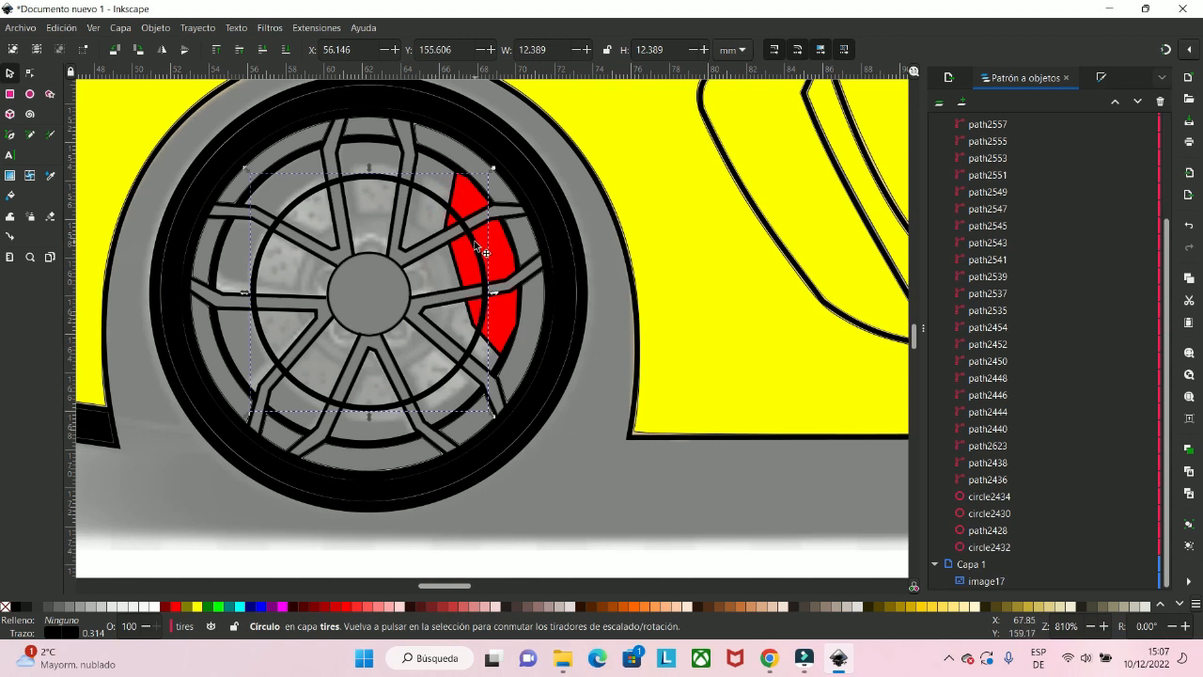
left_click_drag(471, 239, 468, 241)
- Move the circle to the empty area below the rear wheel and bucket-fill its interior with gray
scroll(491, 264, "down", 2)
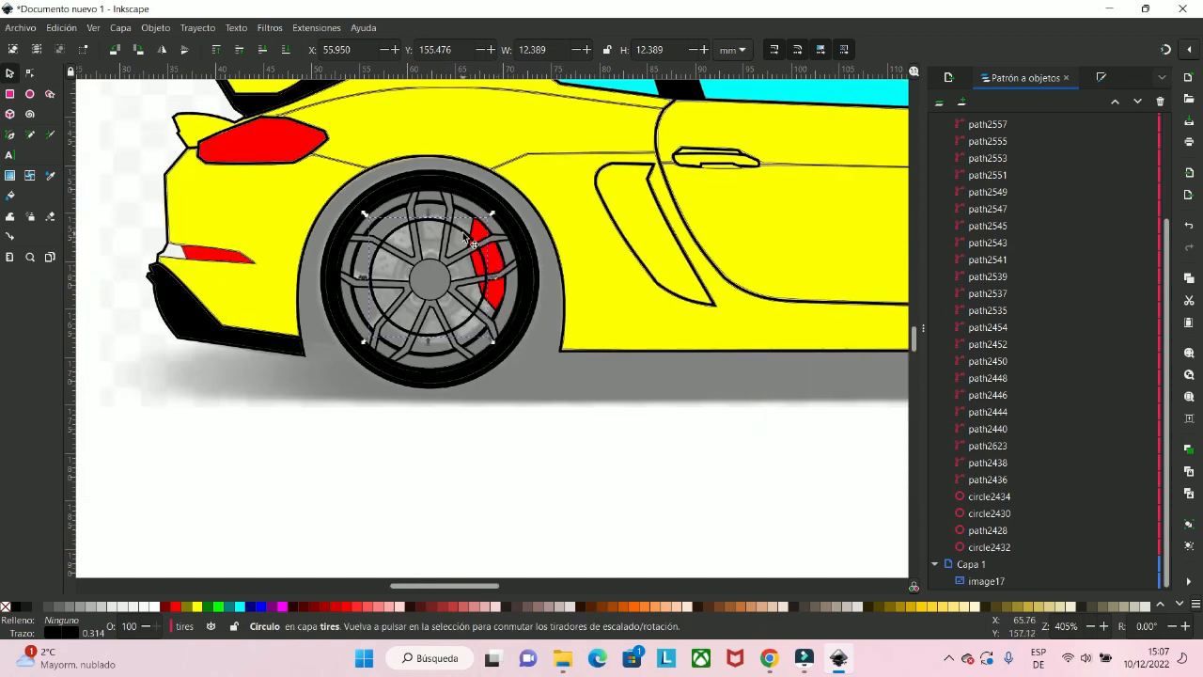
left_click_drag(467, 240, 395, 437)
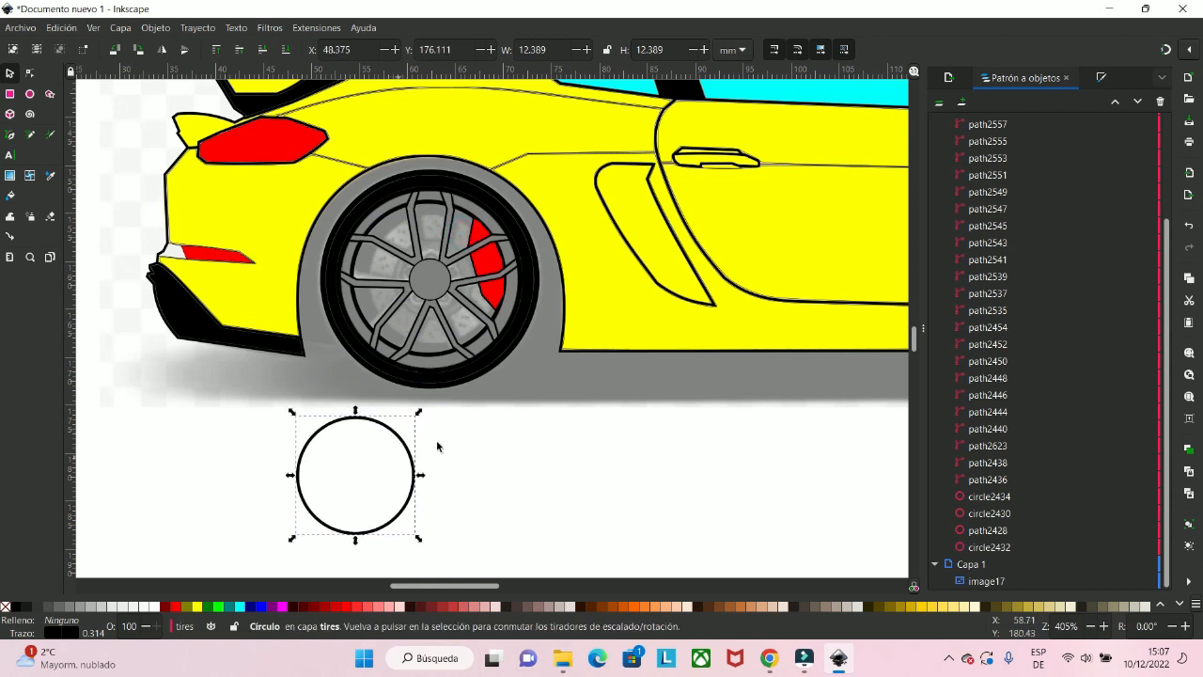
left_click(9, 197)
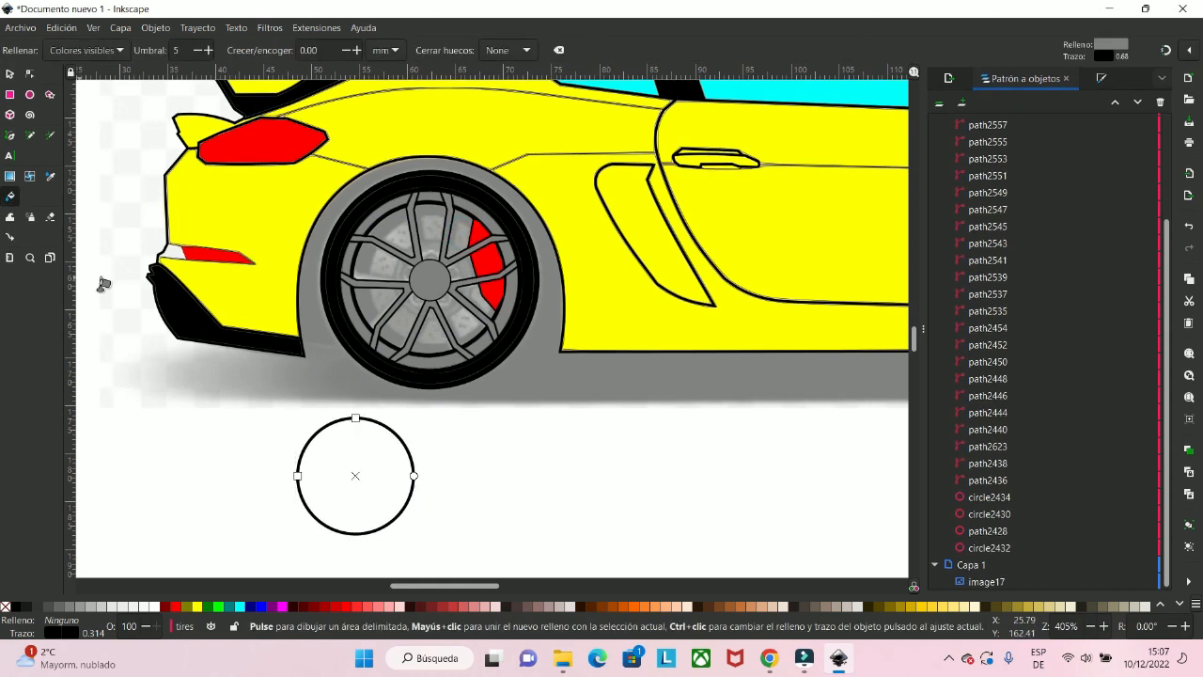
left_click(320, 441)
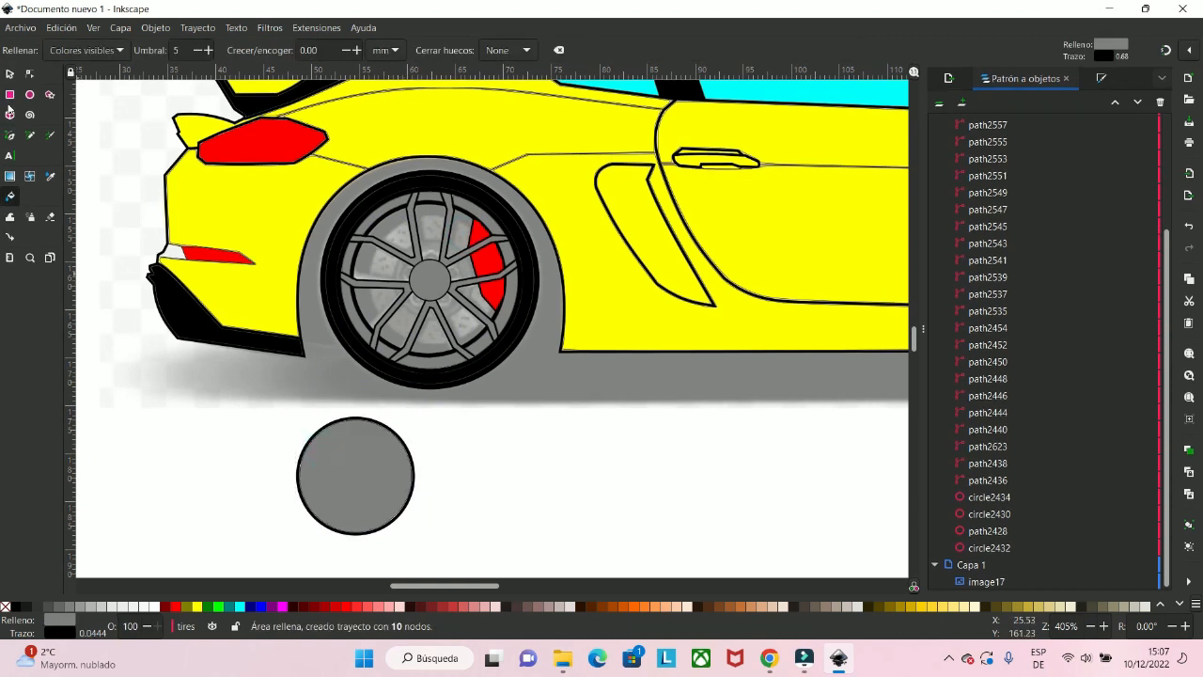
- Move the gray disc onto the centre of the rear wheel and delete the leftover outline circle below the car
left_click(10, 74)
left_click_drag(350, 452, 427, 427)
left_click_drag(422, 313, 416, 244)
left_click(348, 420)
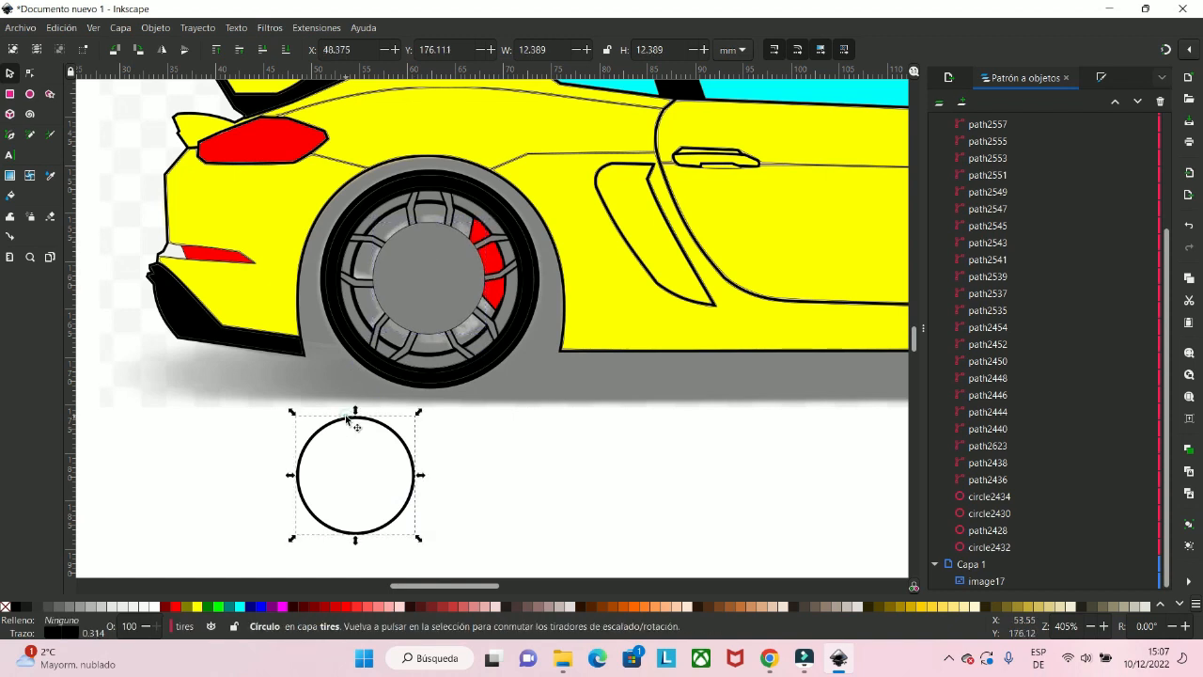
key("Delete")
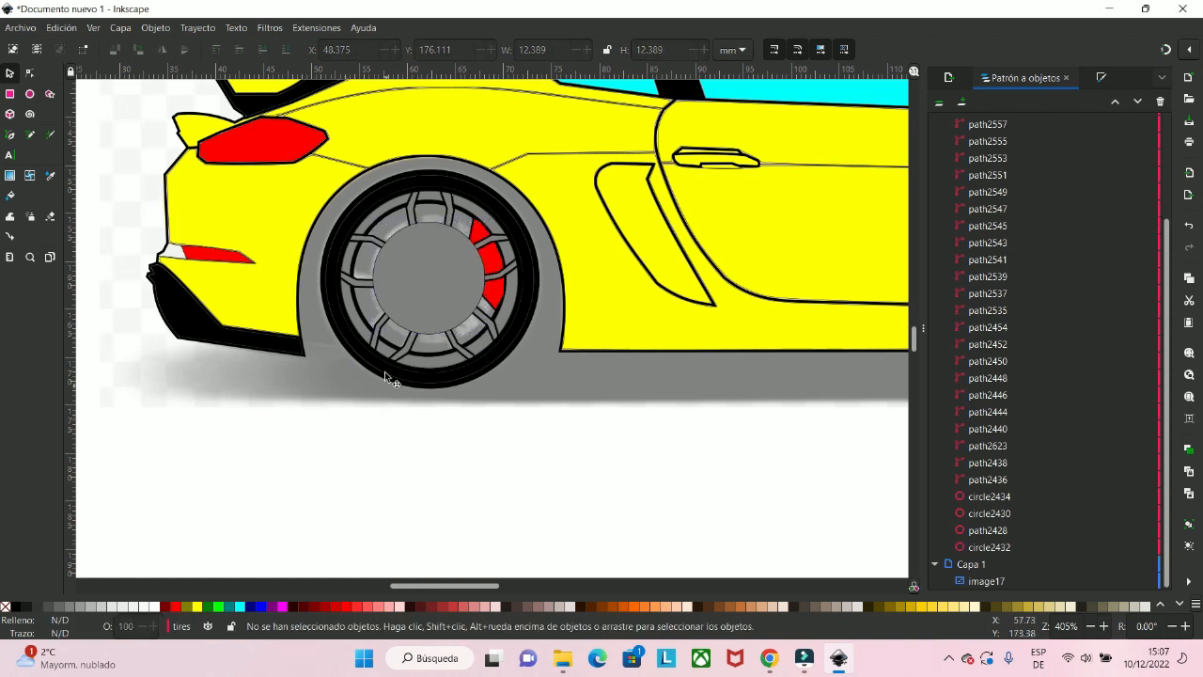
- Reorder the gray disc beneath the tires layer, just above Capa 1, so that it sits behind the spokes
left_click(409, 284)
right_click(420, 285)
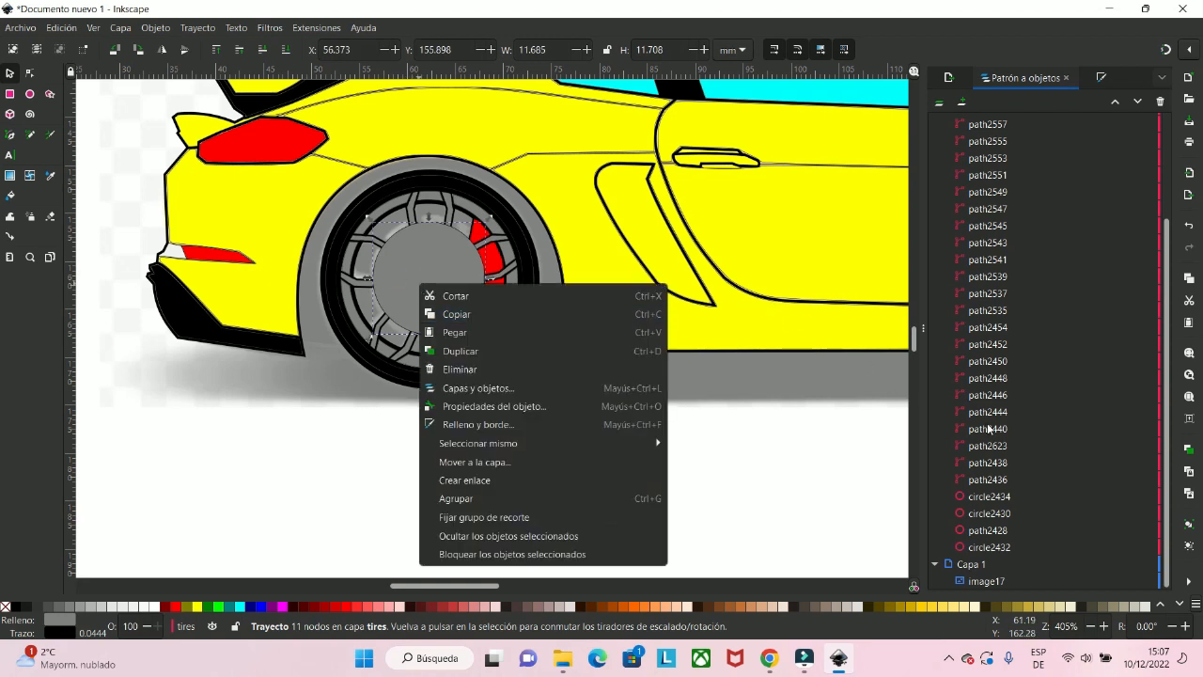
left_click(1164, 264)
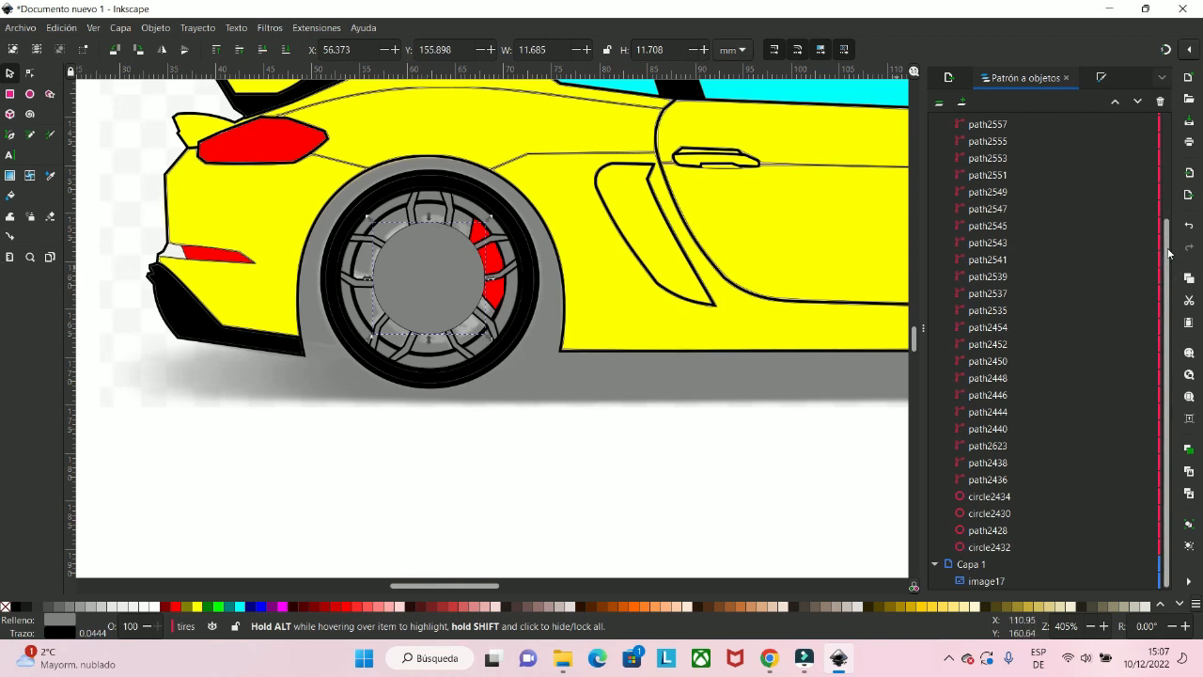
left_click_drag(1166, 246, 1151, 138)
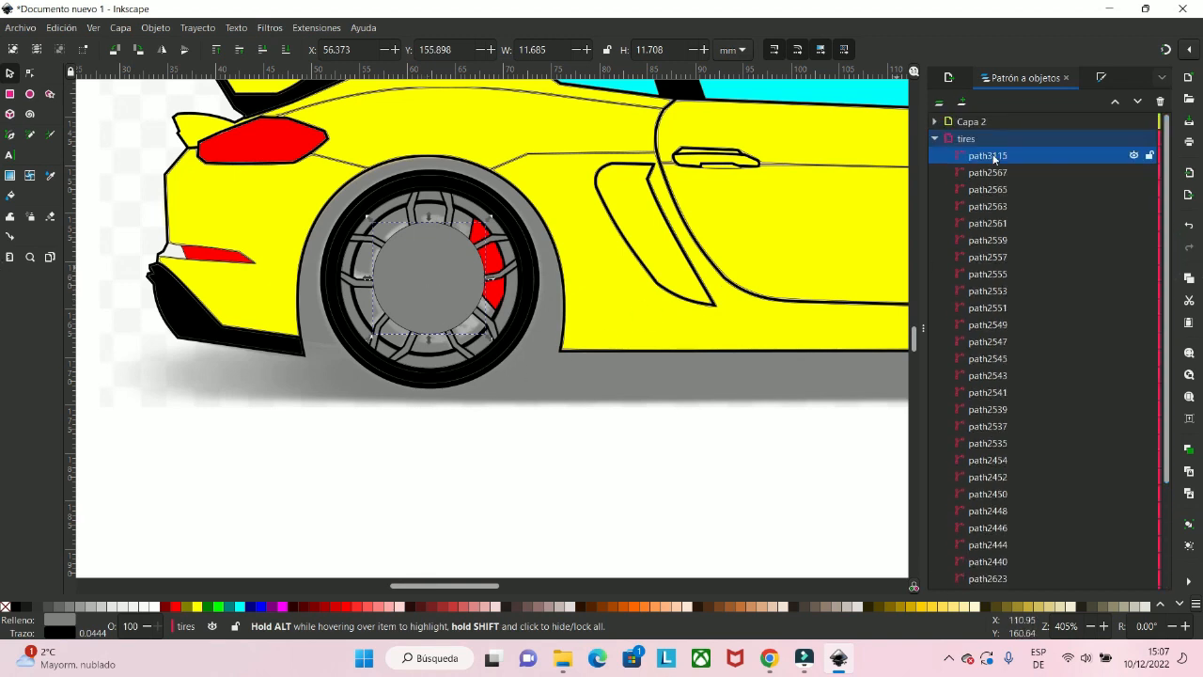
left_click_drag(994, 158, 1085, 557)
left_click(455, 472)
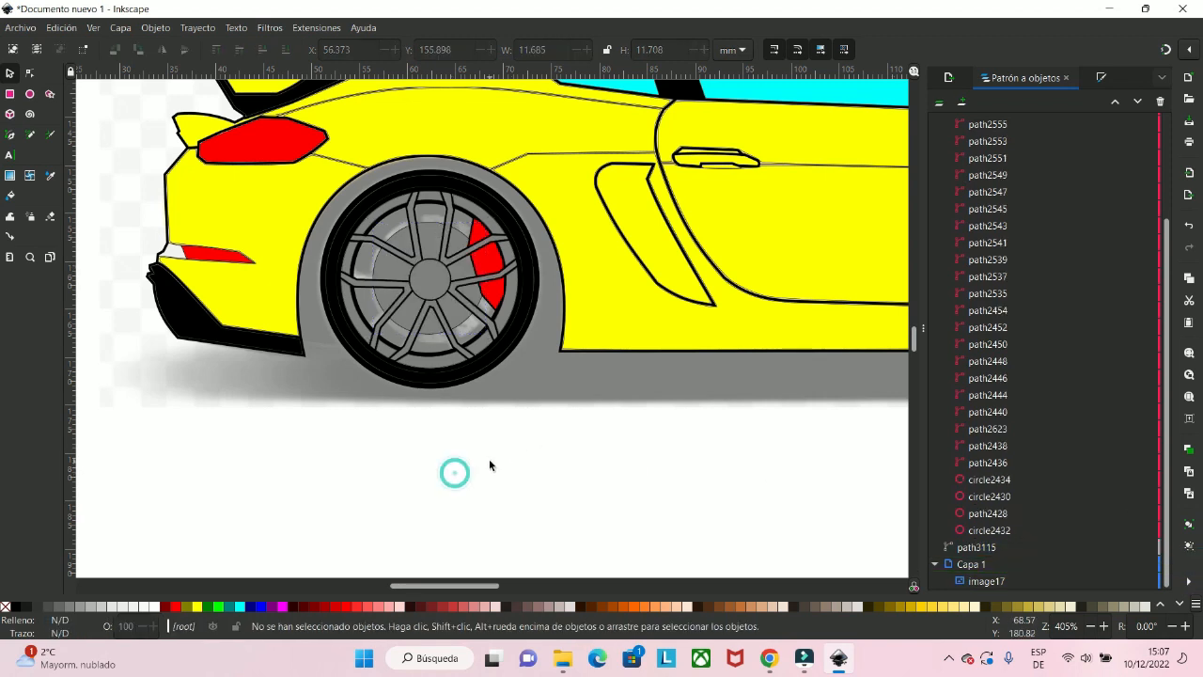
- Hide the reference layer Capa 1 and check the car with its rear wheel
scroll(489, 463, "down", 2)
scroll(489, 463, "up", 1)
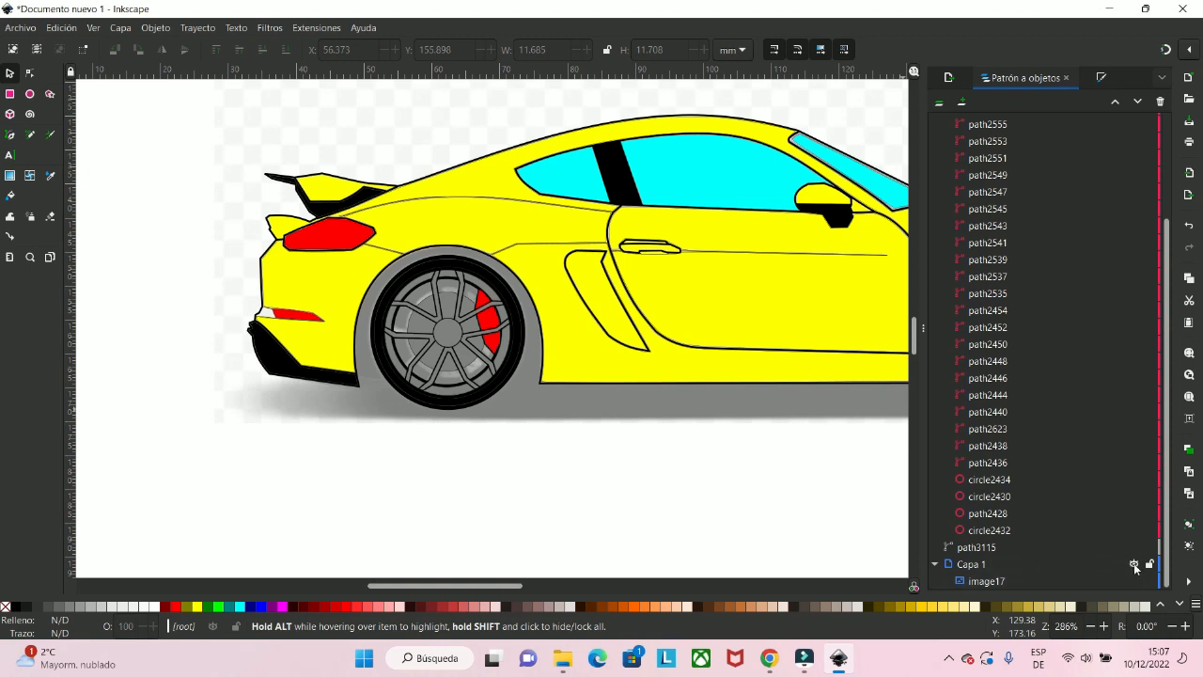
left_click(1134, 563)
scroll(507, 382, "down", 3)
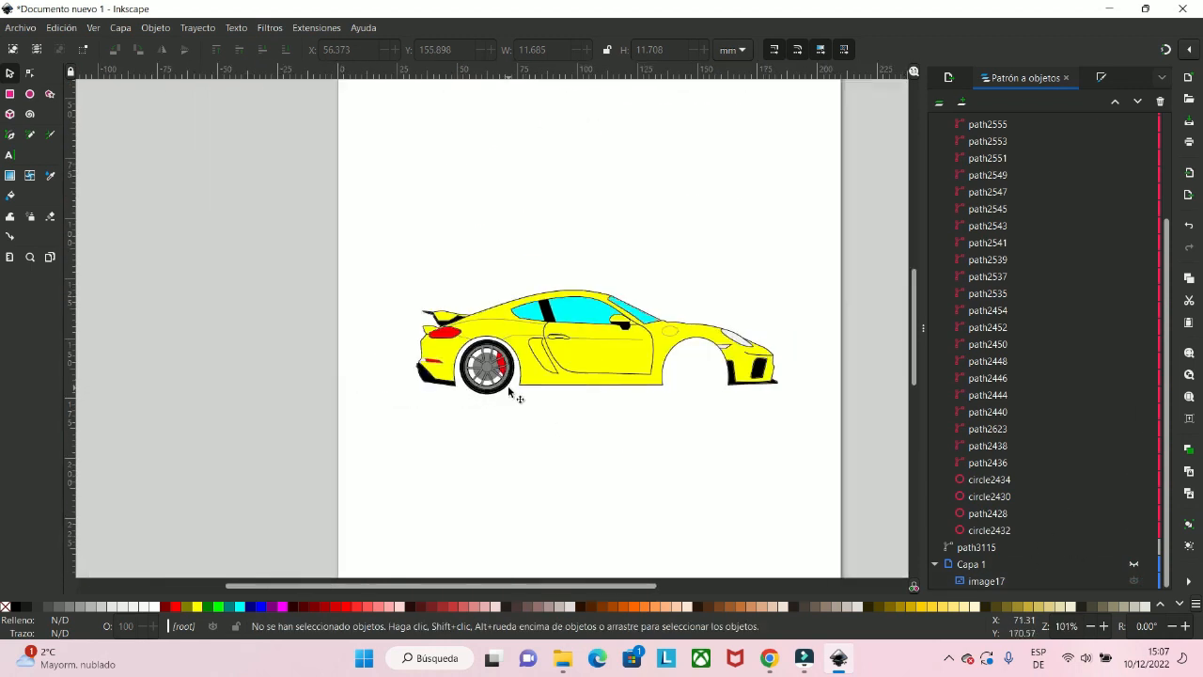
scroll(509, 393, "up", 3)
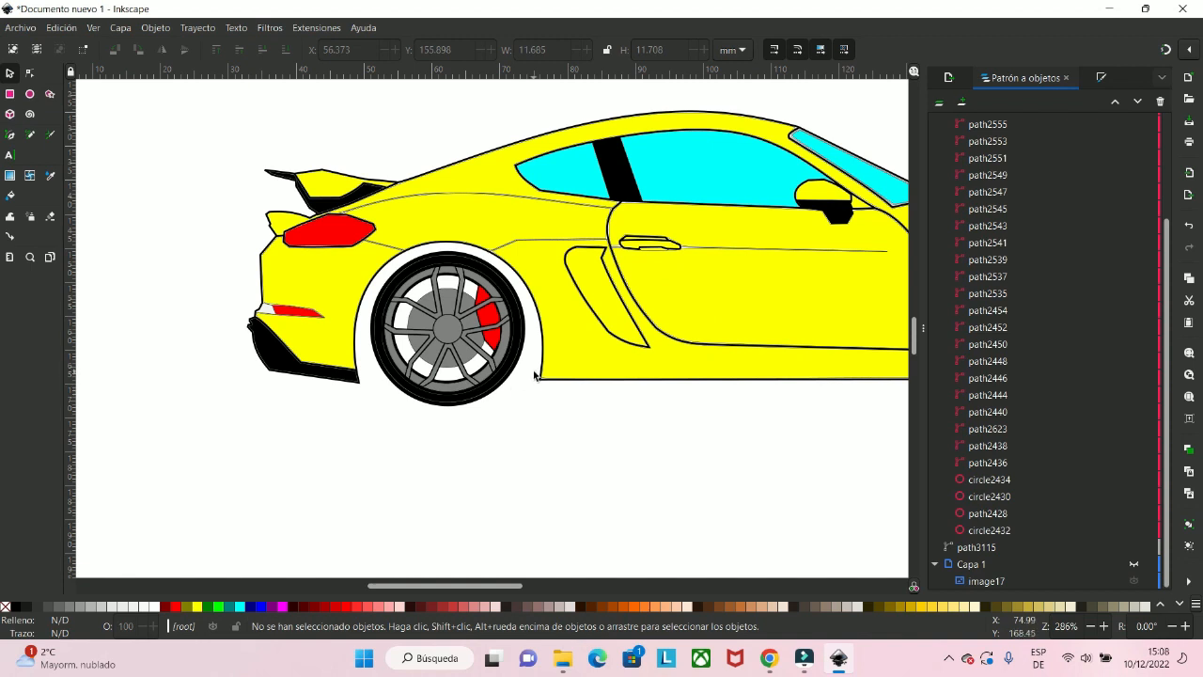
- Rename the tires layer as tire1 and collapse its contents in the layer list
scroll(1074, 272, "up", 3)
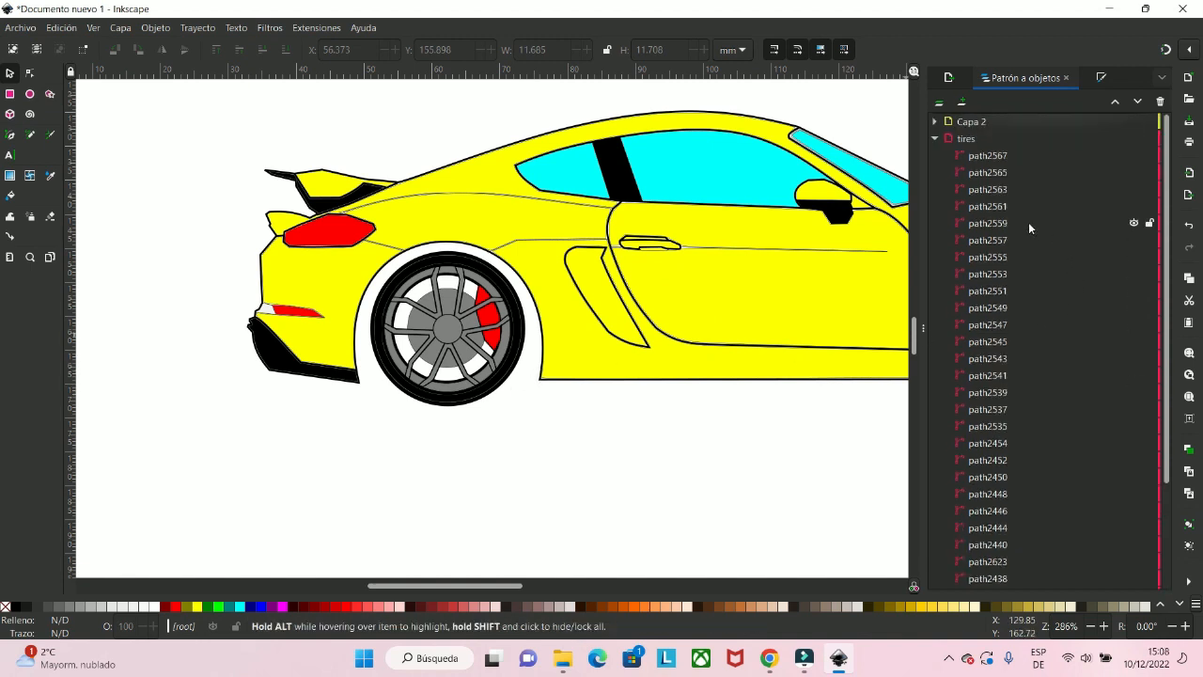
left_click(935, 140)
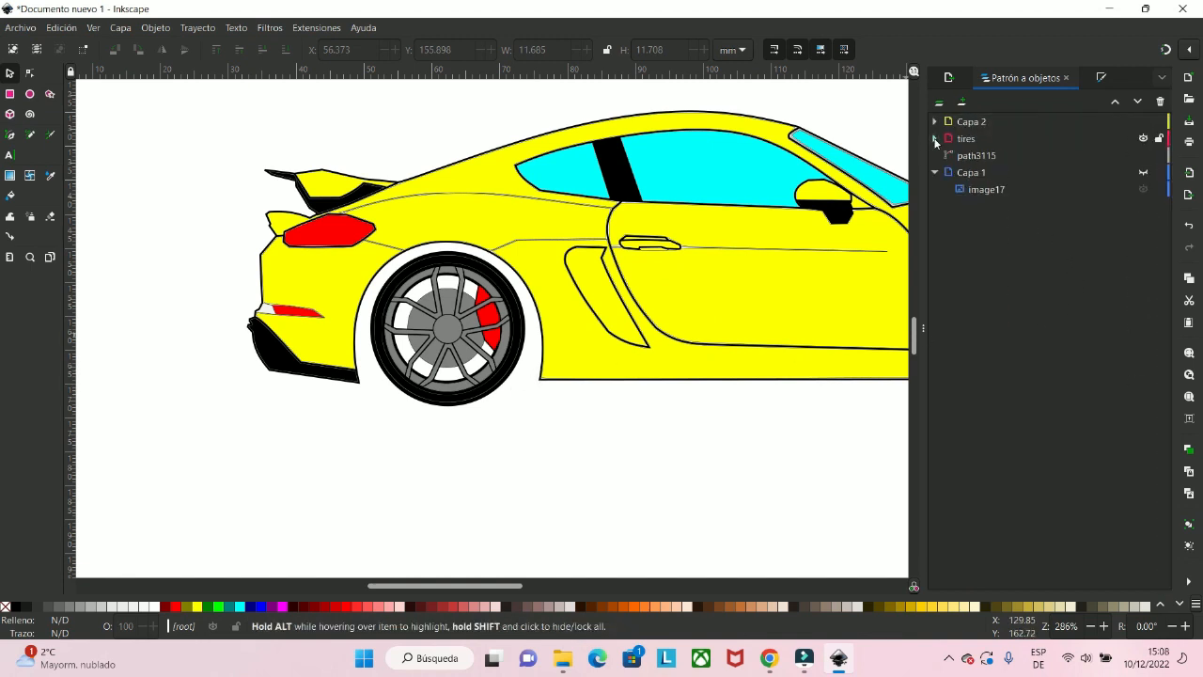
left_click(966, 141)
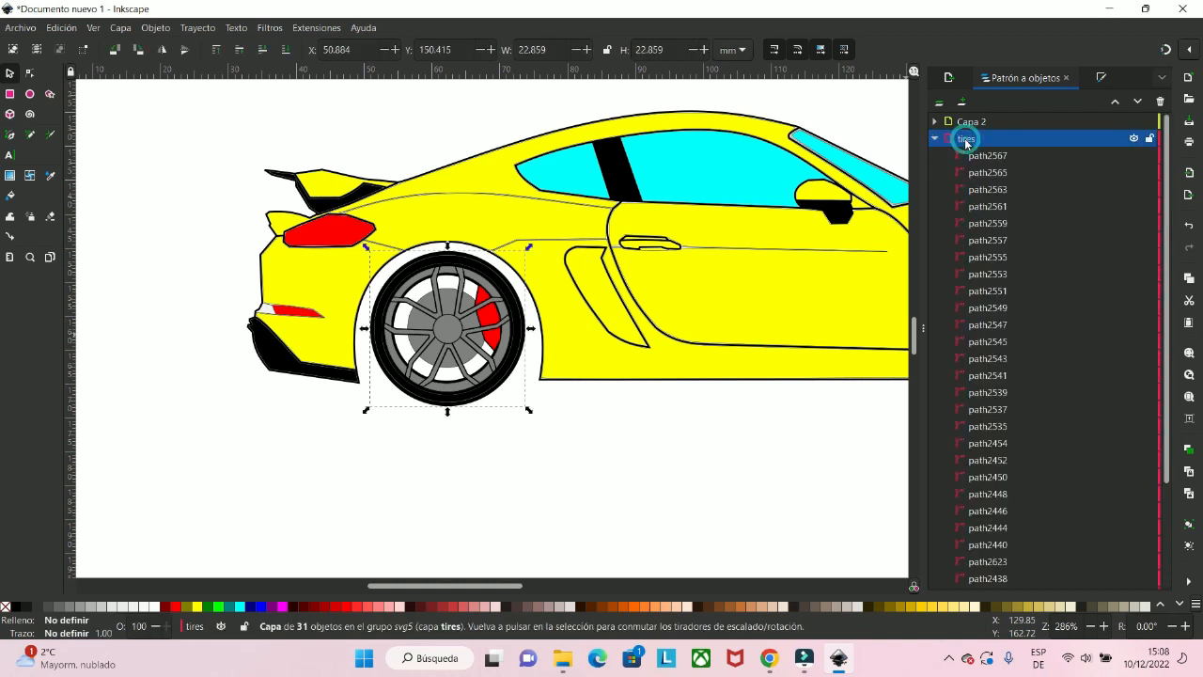
right_click(965, 141)
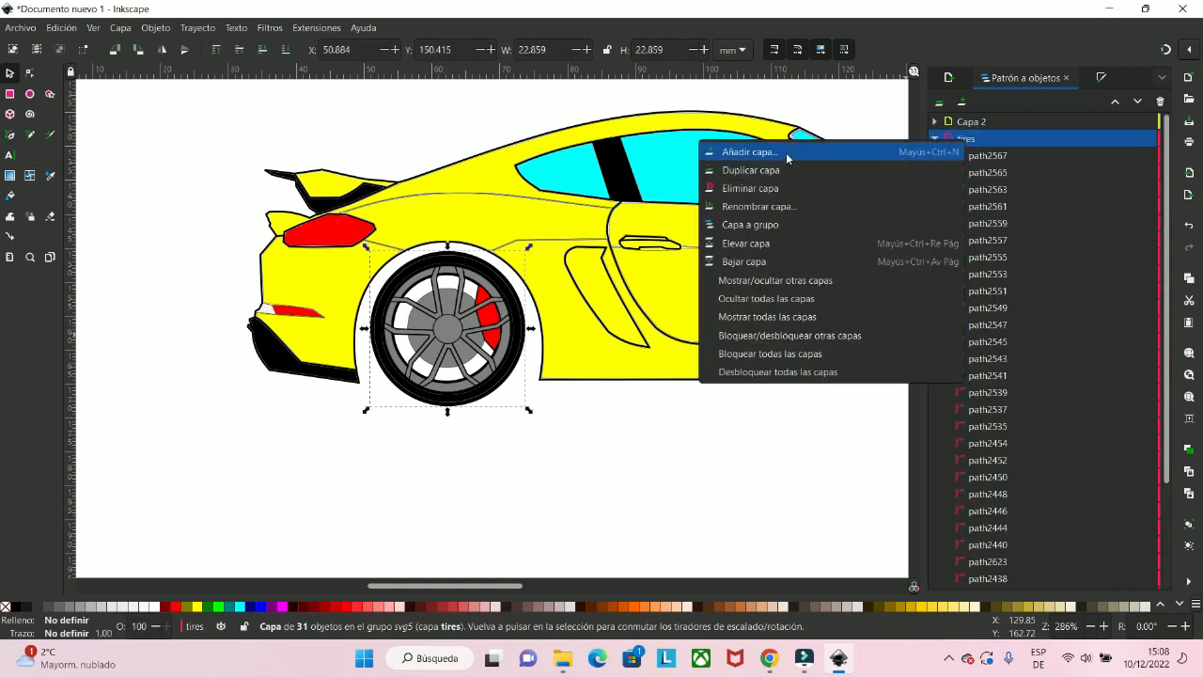
left_click(781, 206)
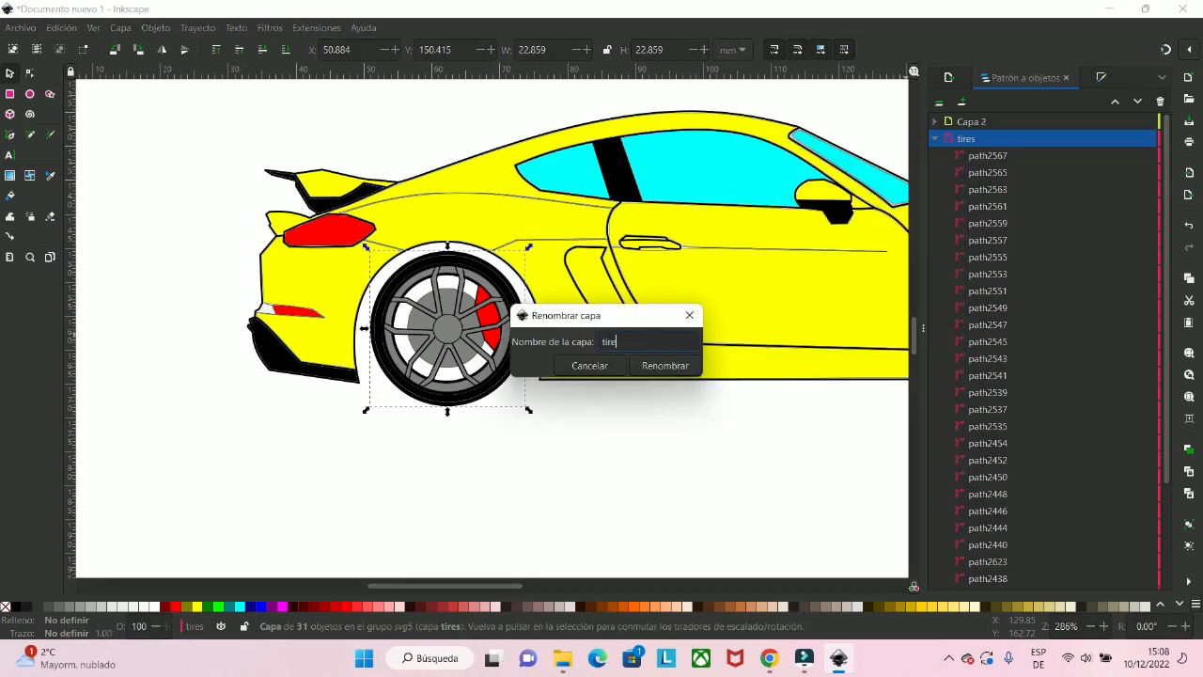
left_click(662, 366)
left_click(936, 139)
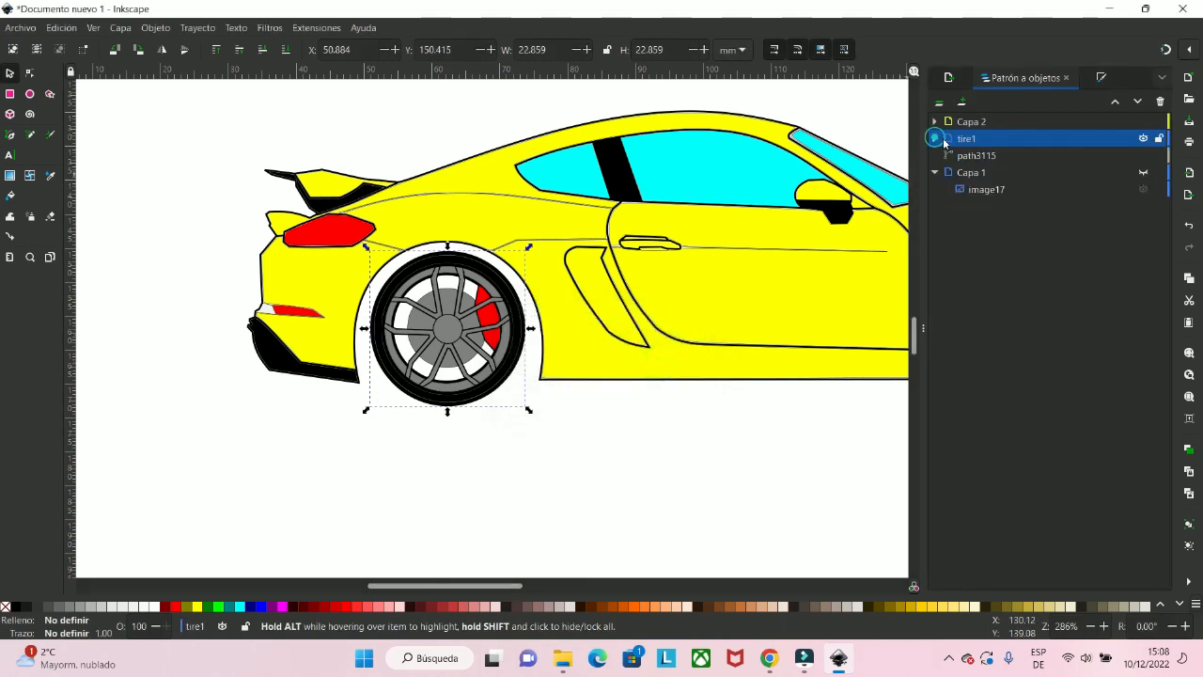
- Duplicate the tire1 layer and rename the copy as tire2
right_click(959, 143)
left_click(774, 172)
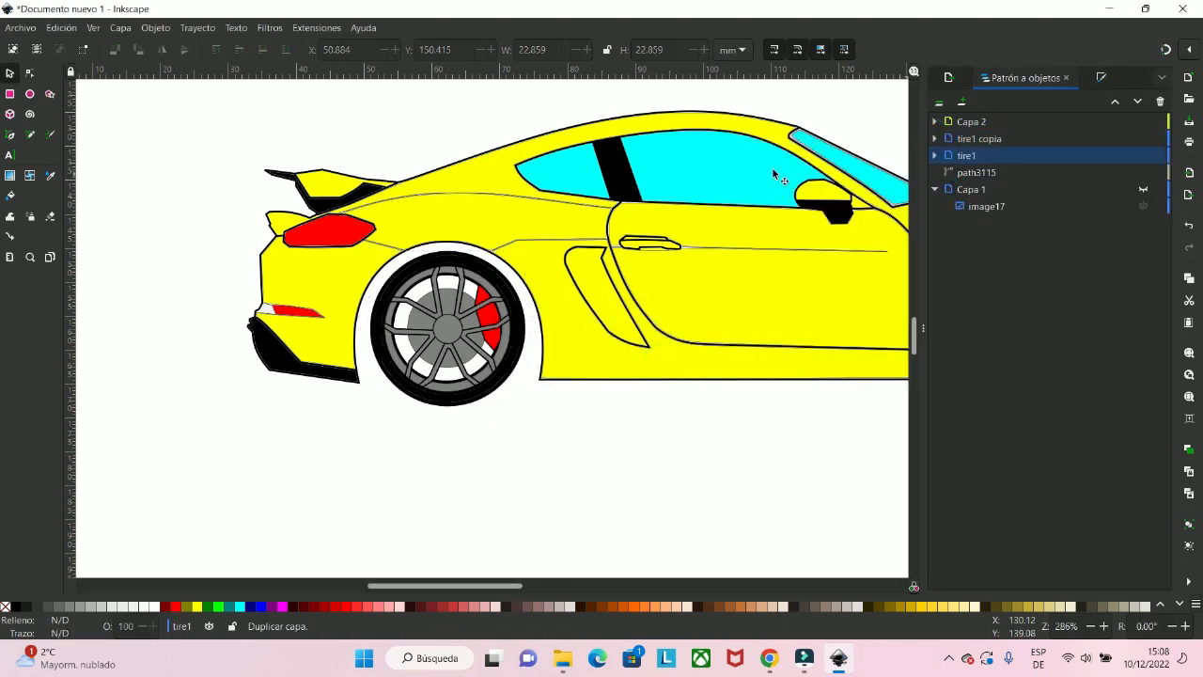
left_click(1003, 138)
right_click(1003, 139)
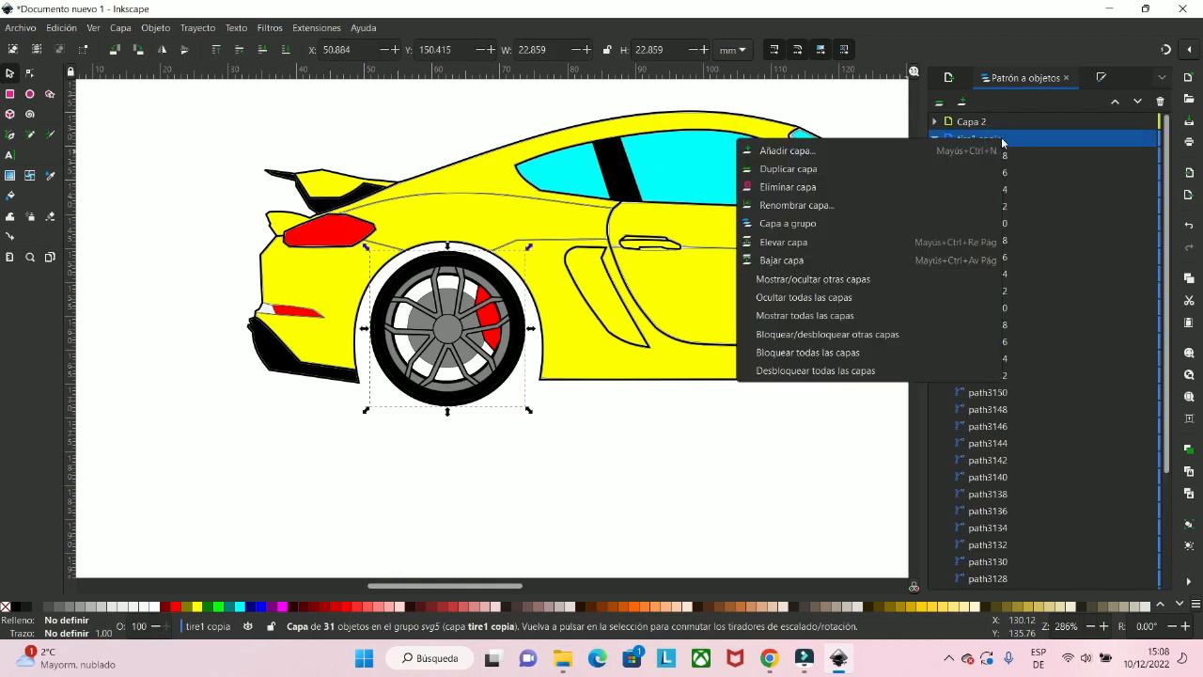
left_click(793, 206)
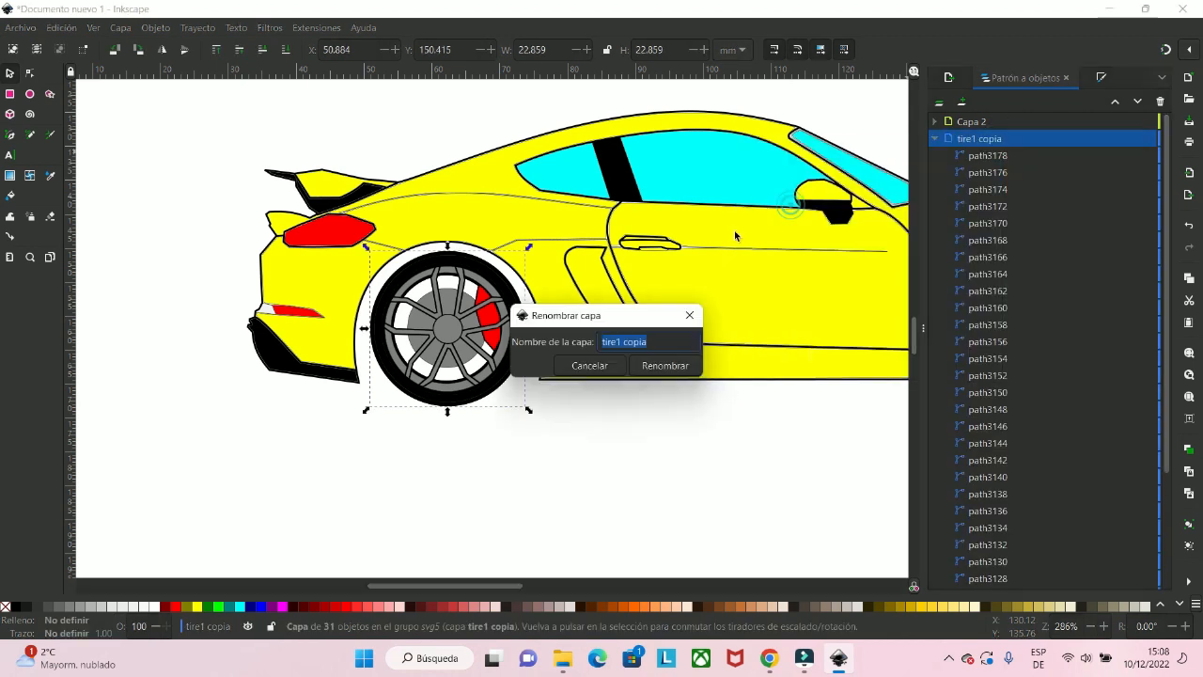
left_click(659, 341)
key("BackSpace")
key("BackSpace")
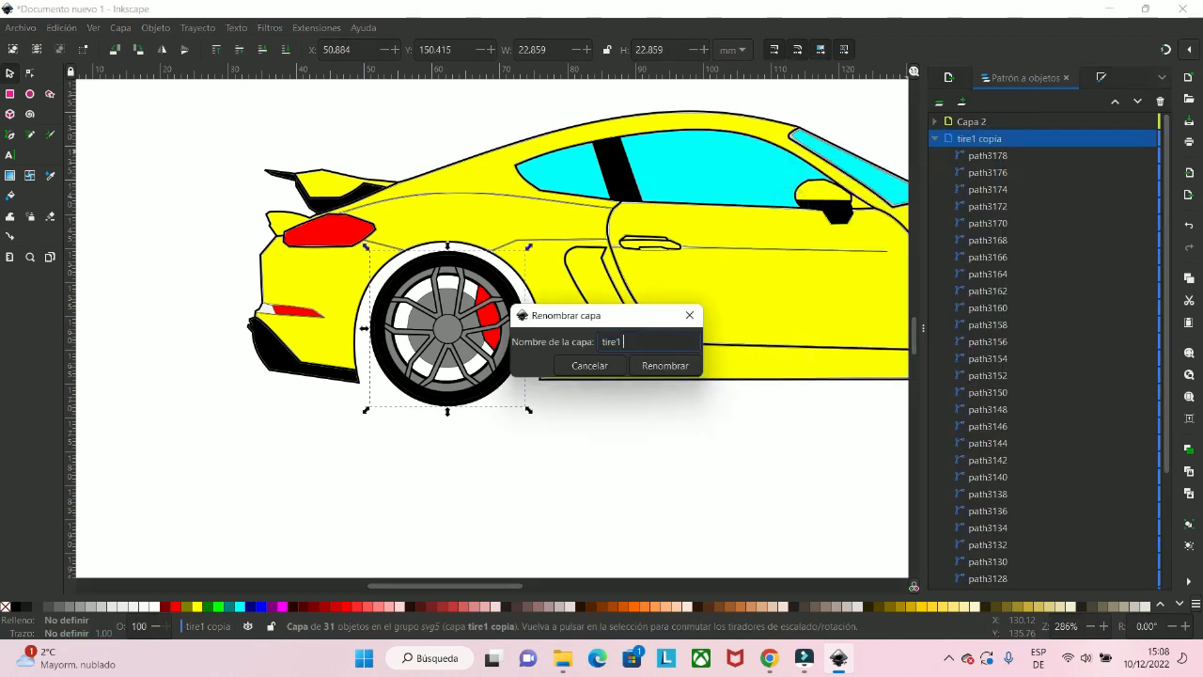
left_click(671, 369)
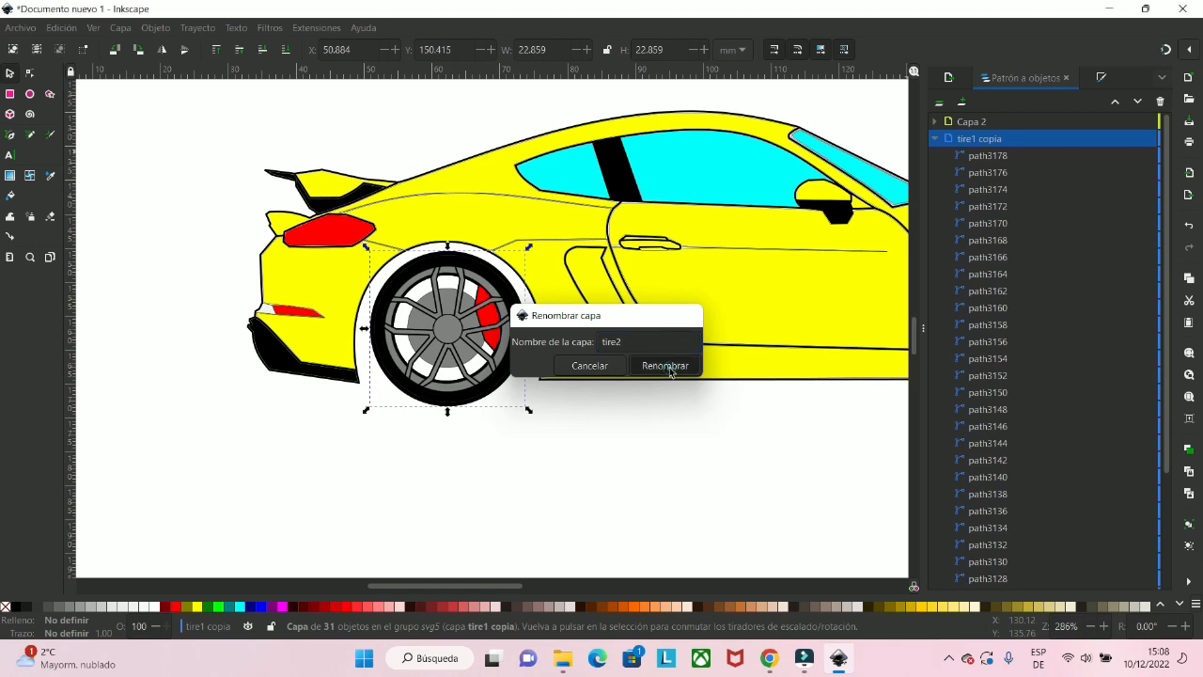
- Move the tire2 wheel about 87.27 mm horizontally into the front wheel arch and rotate it about half a turn so its red caliper faces the rear
left_click_drag(646, 409, 440, 453)
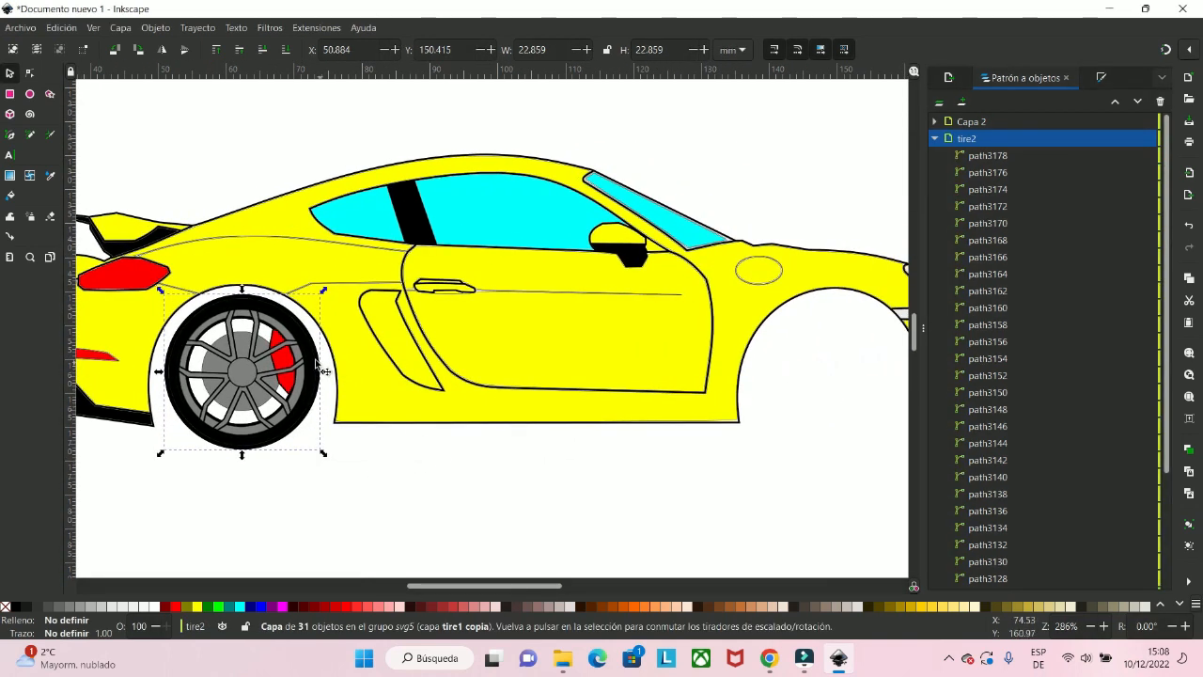
left_click_drag(313, 358, 906, 384)
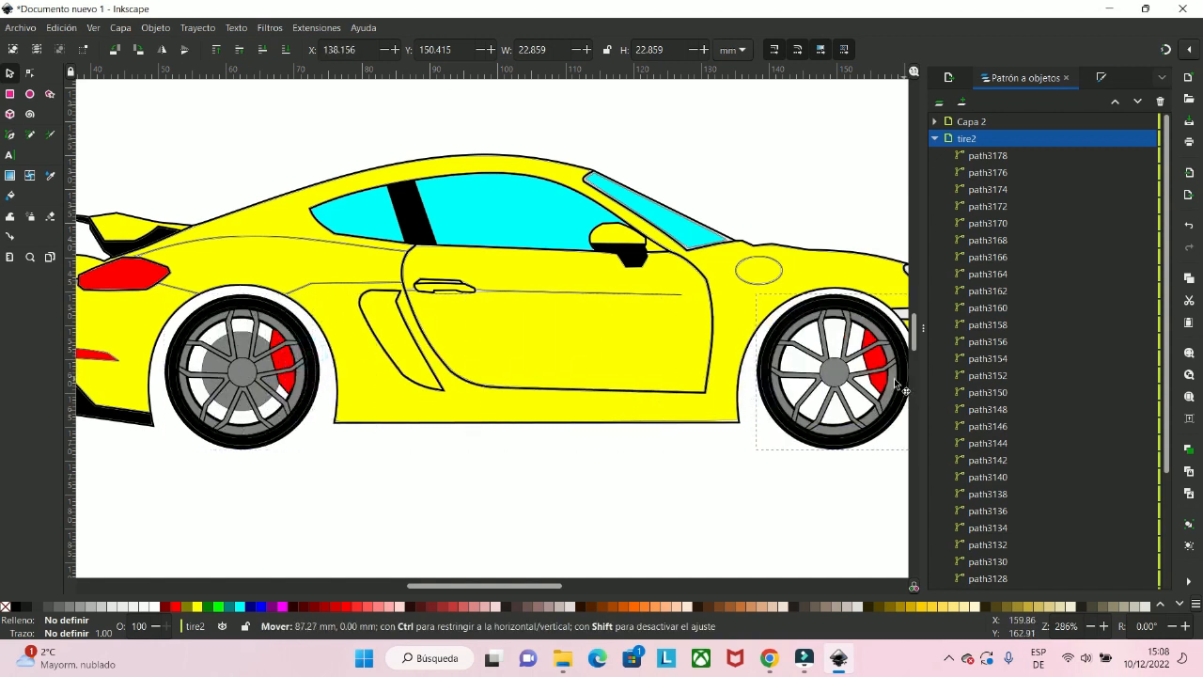
scroll(764, 446, "down", 1)
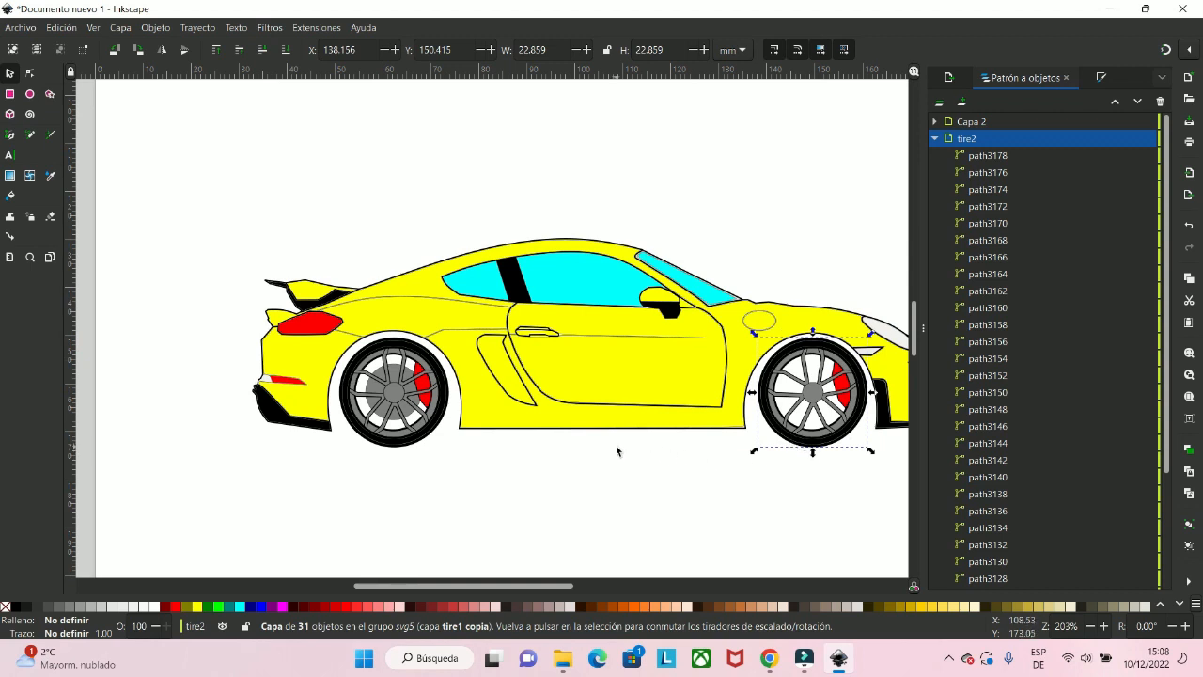
scroll(632, 408, "down", 2)
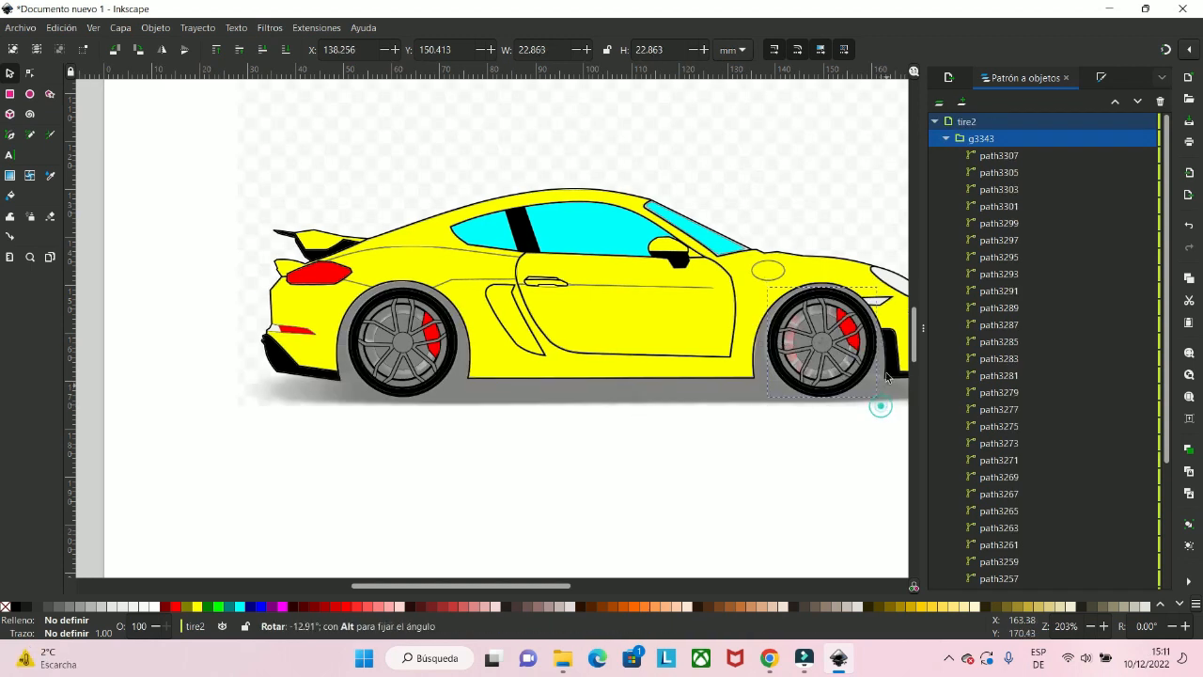
left_click_drag(881, 408, 766, 303)
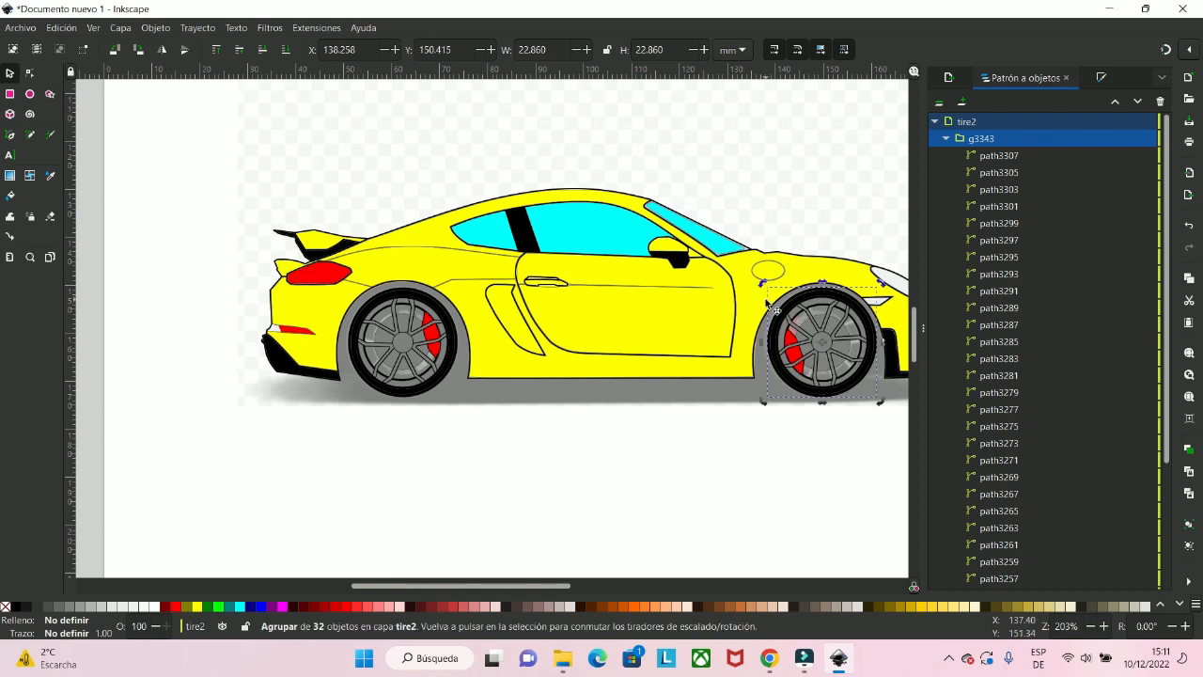
left_click(453, 362)
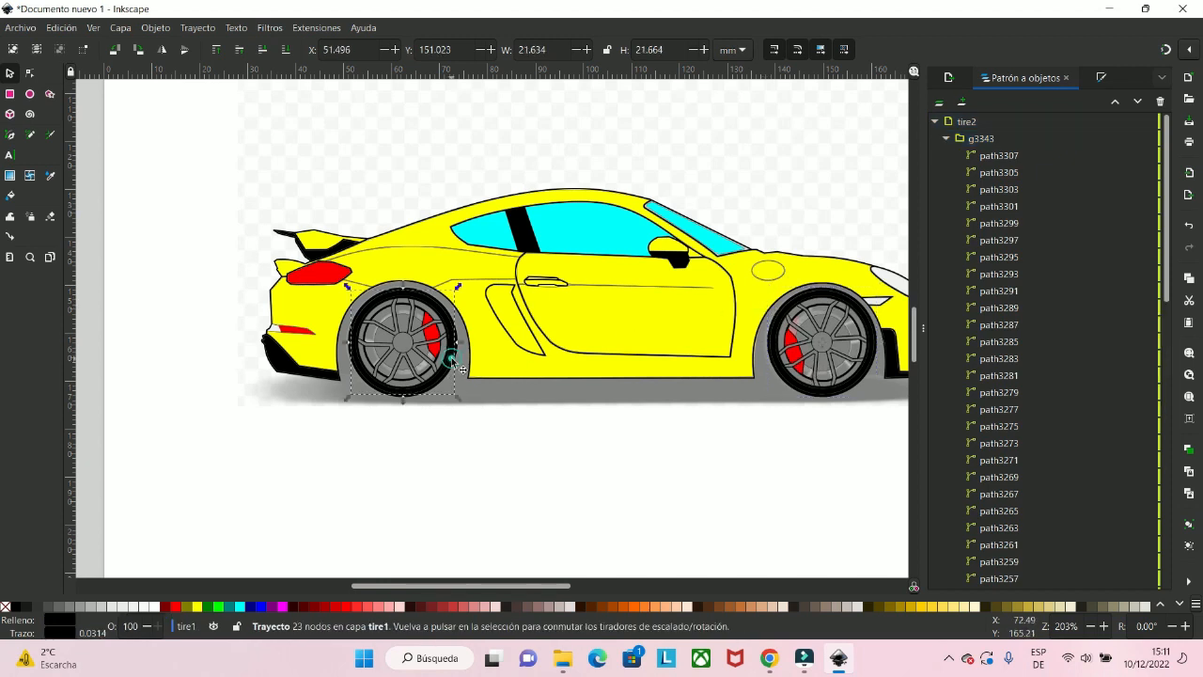
left_click(935, 122)
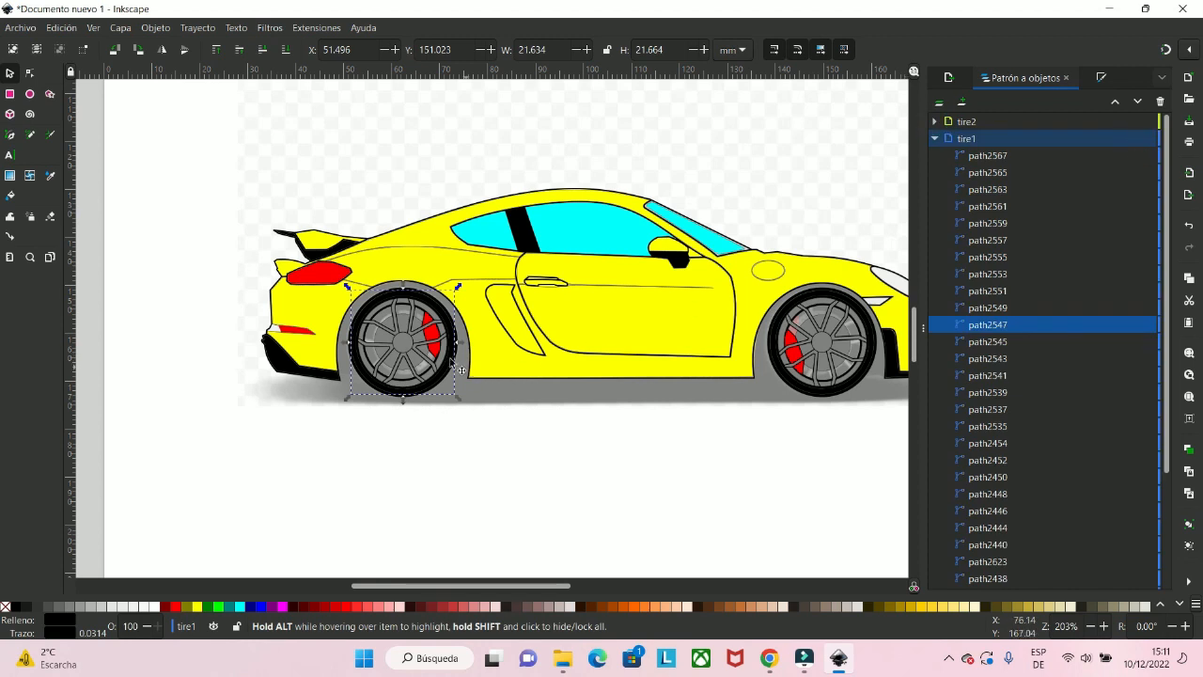
left_click_drag(454, 335, 424, 433)
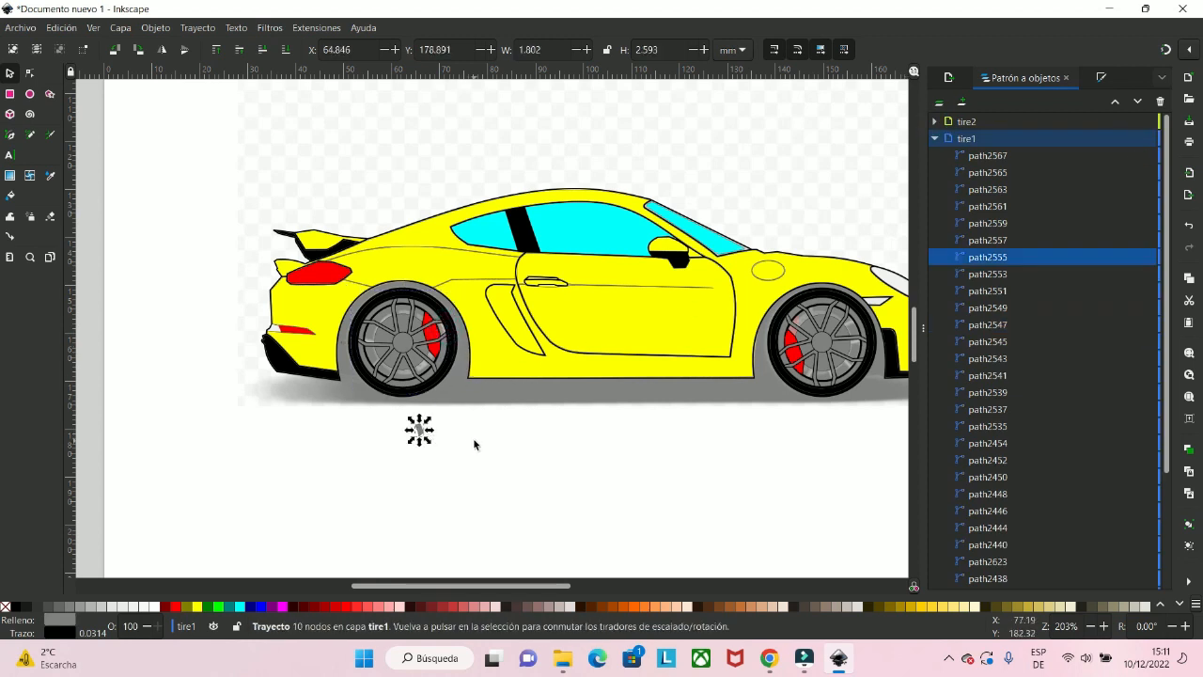
key("ctrl")
key("ctrl+z")
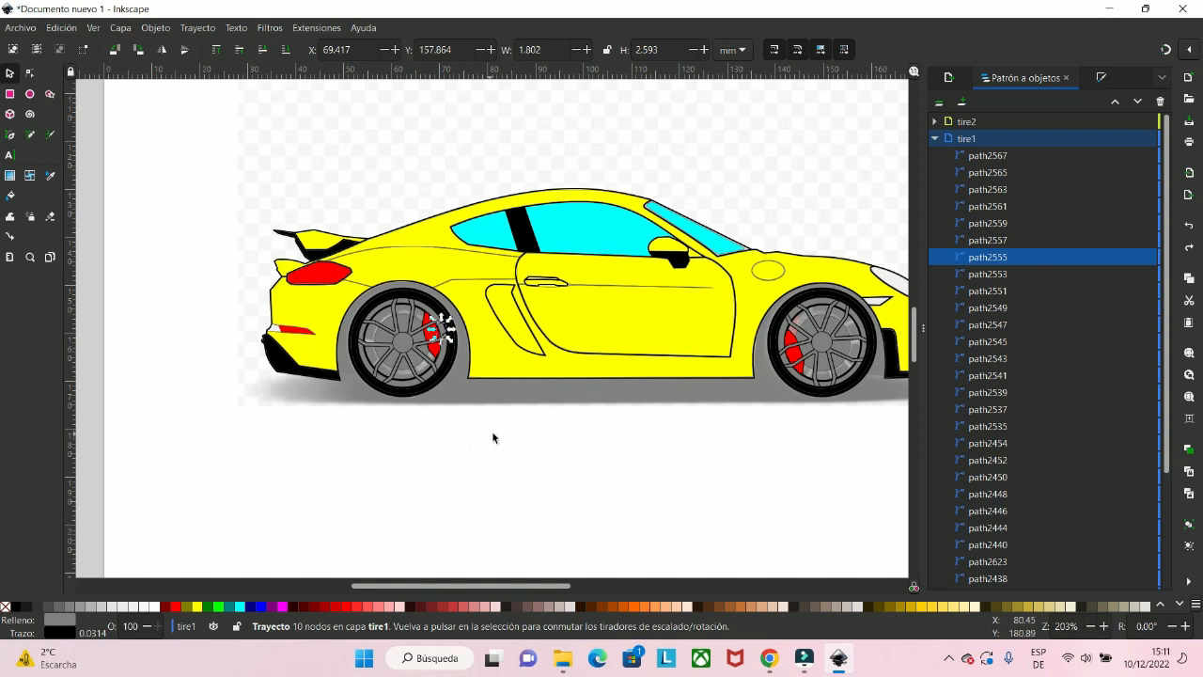
- Collapse the tire1 layer's contents and hide the layers Capa 2 and Capa 1 to isolate the two wheels
left_click(932, 122)
left_click(935, 138)
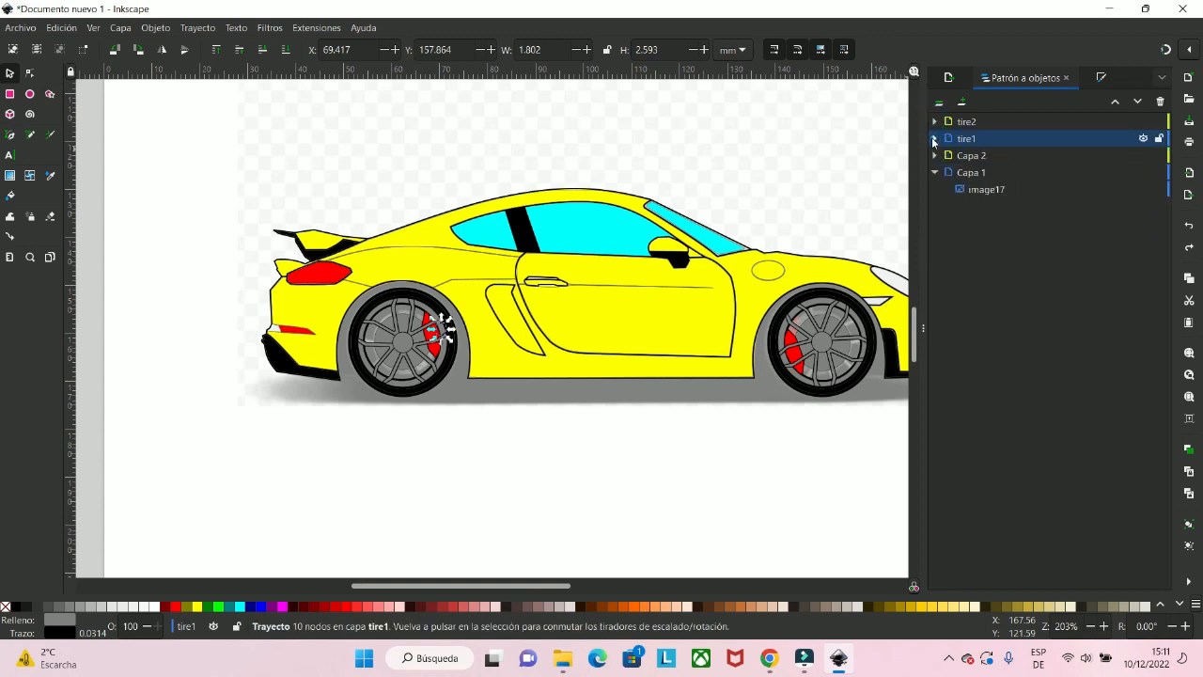
left_click(1145, 155)
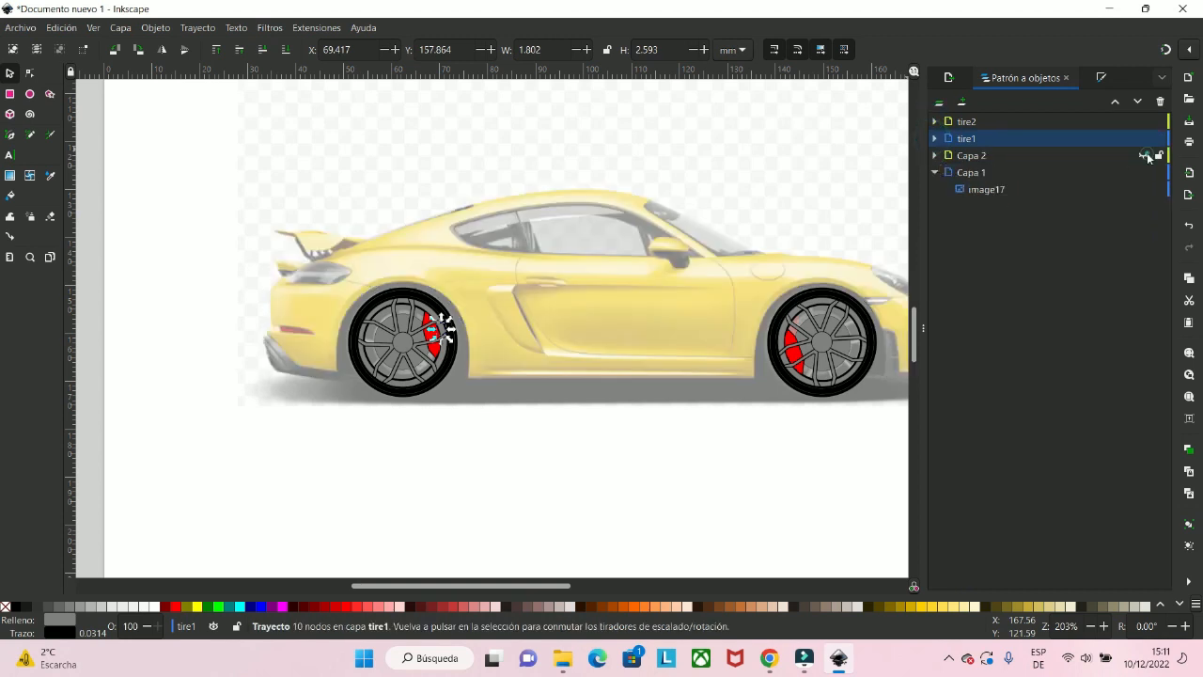
left_click(1143, 172)
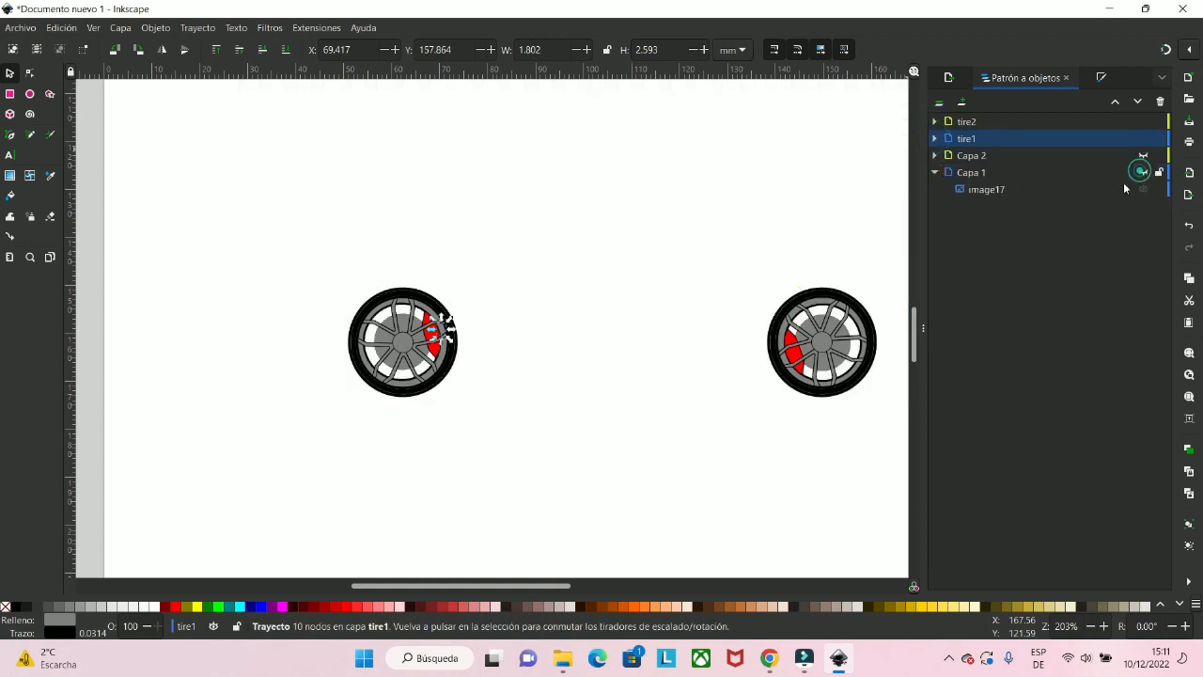
- Select all parts of the rear wheel in the tire1 layer and group them into a single object
left_click(553, 225)
left_click_drag(552, 224, 343, 428)
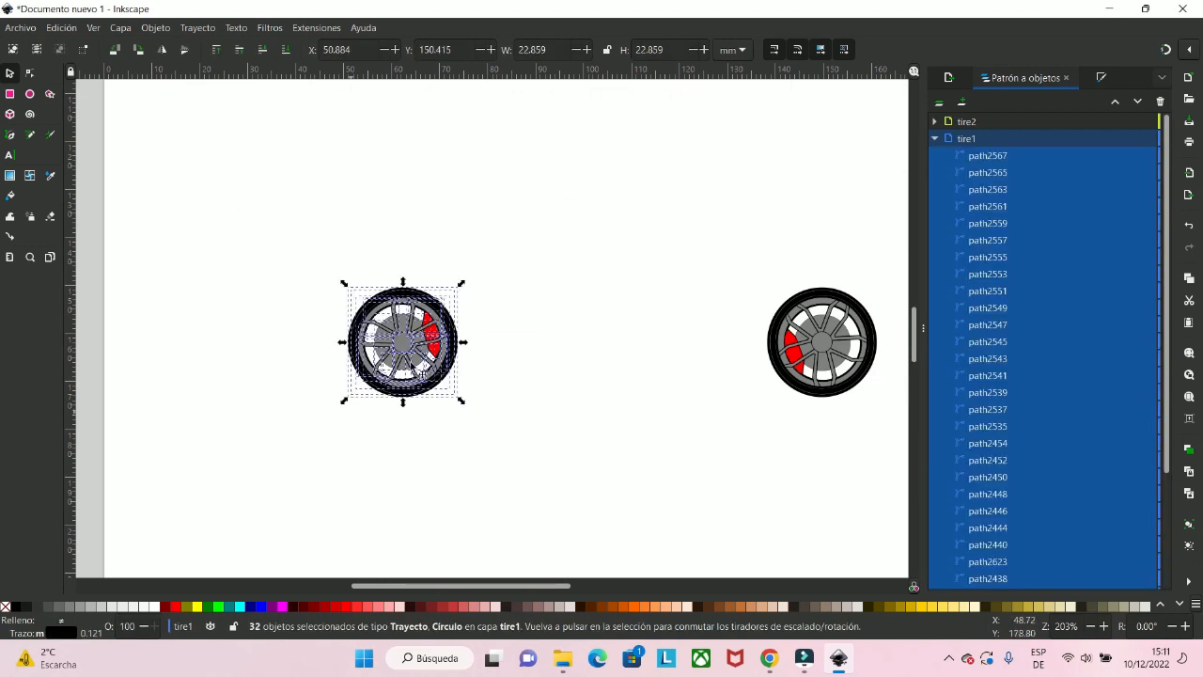
left_click_drag(434, 356, 476, 410)
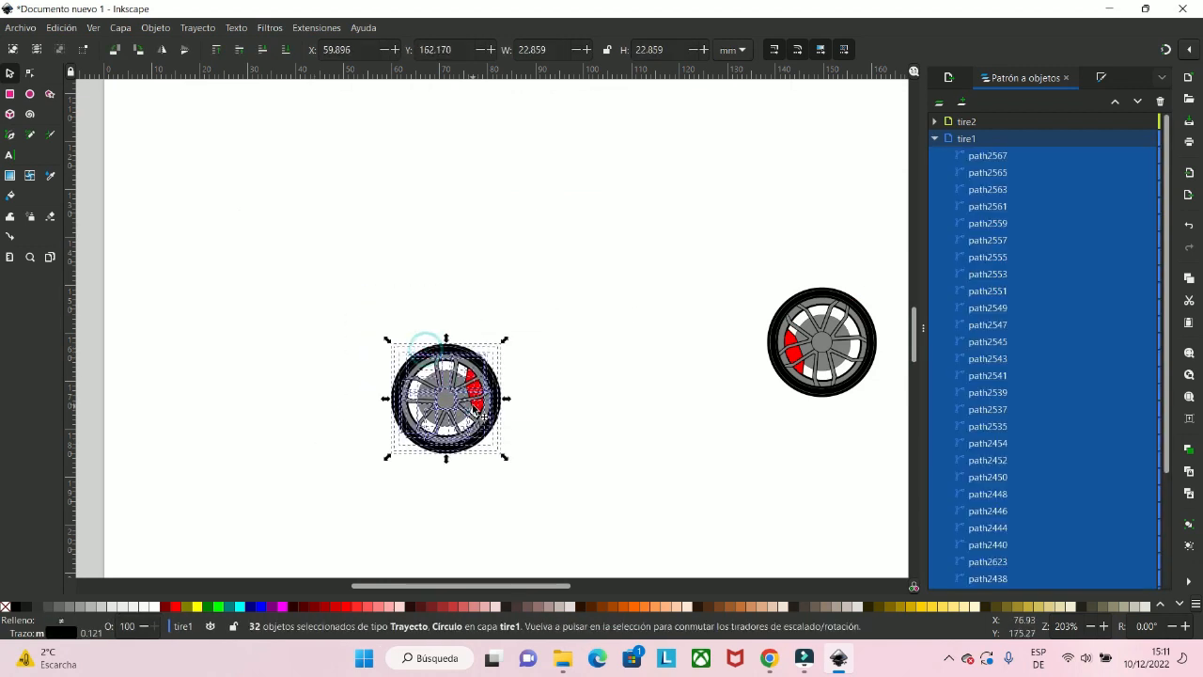
key("ctrl+z")
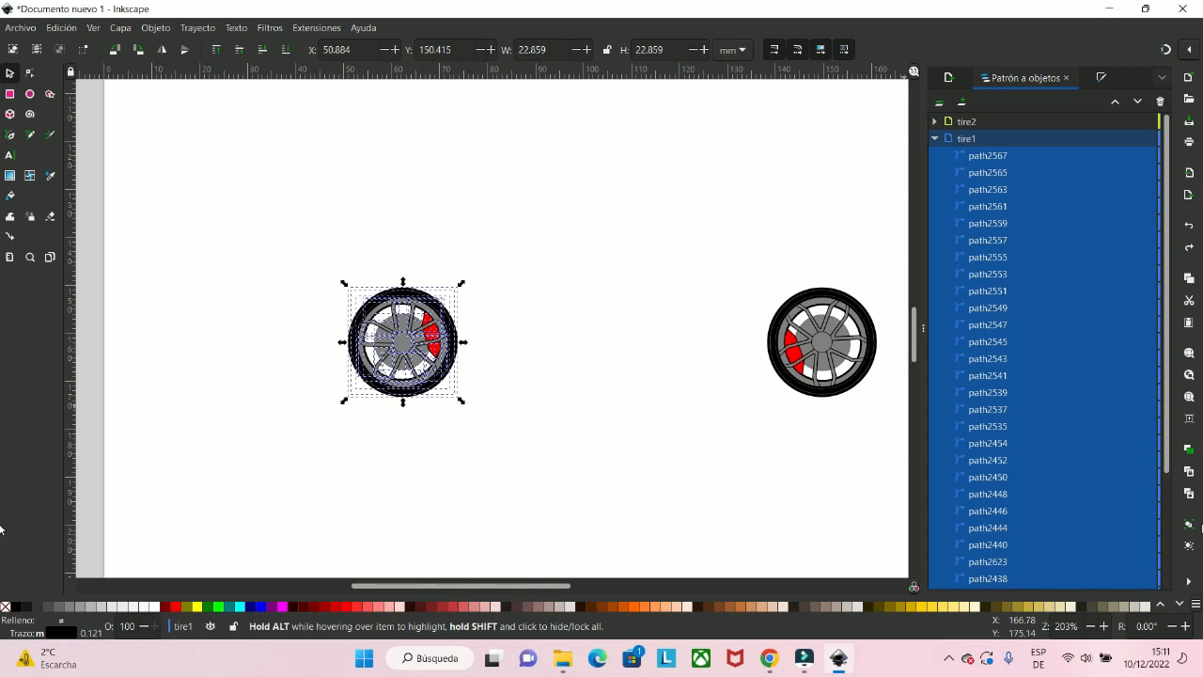
left_click(1189, 526)
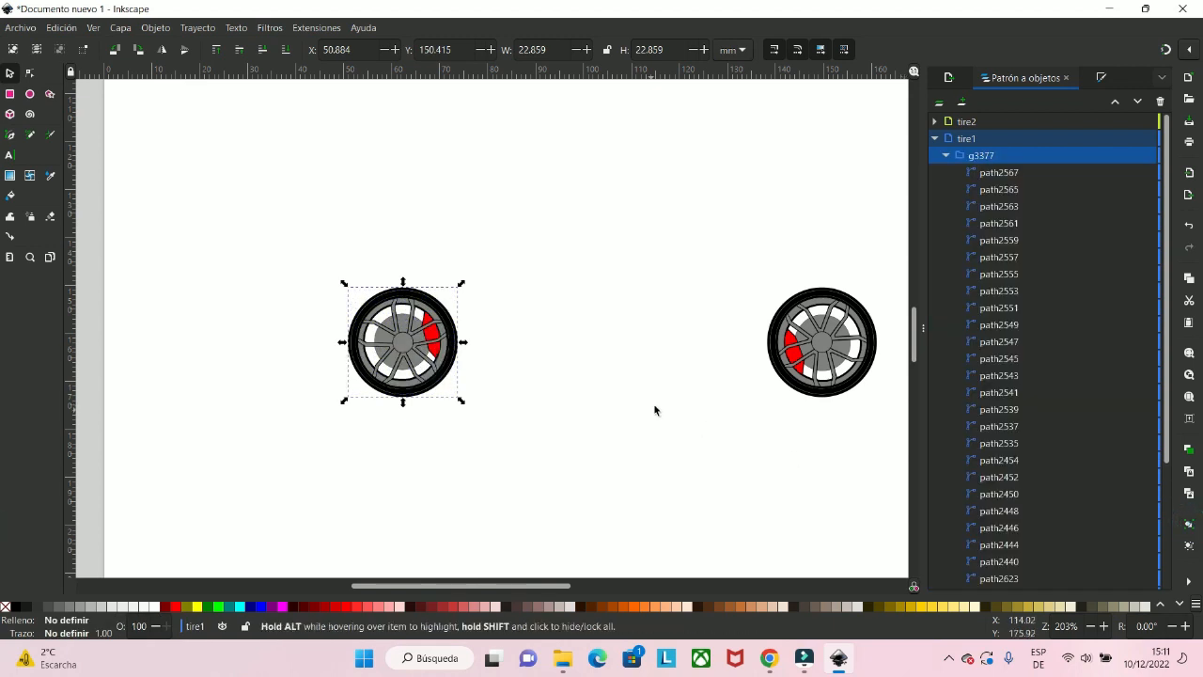
- Show the car body layer Capa 2 again, collapse tire1, and make Capa 2 the current layer
scroll(660, 399, "down", 1)
scroll(660, 399, "up", 1)
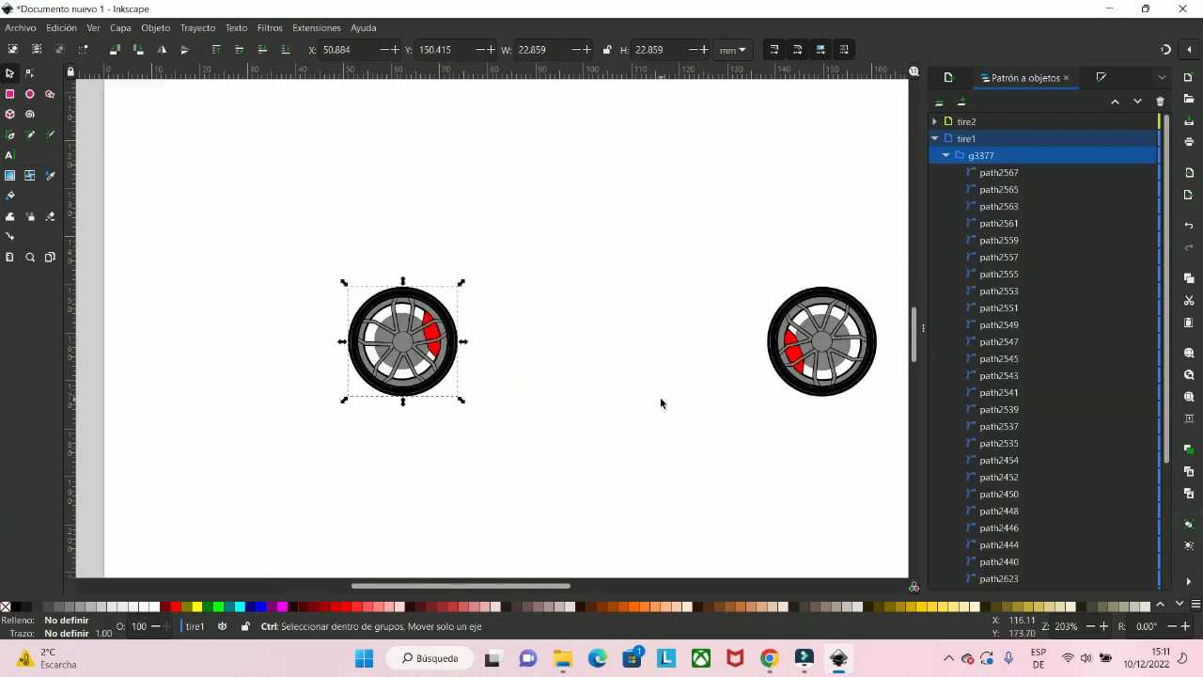
left_click_drag(681, 341, 506, 352)
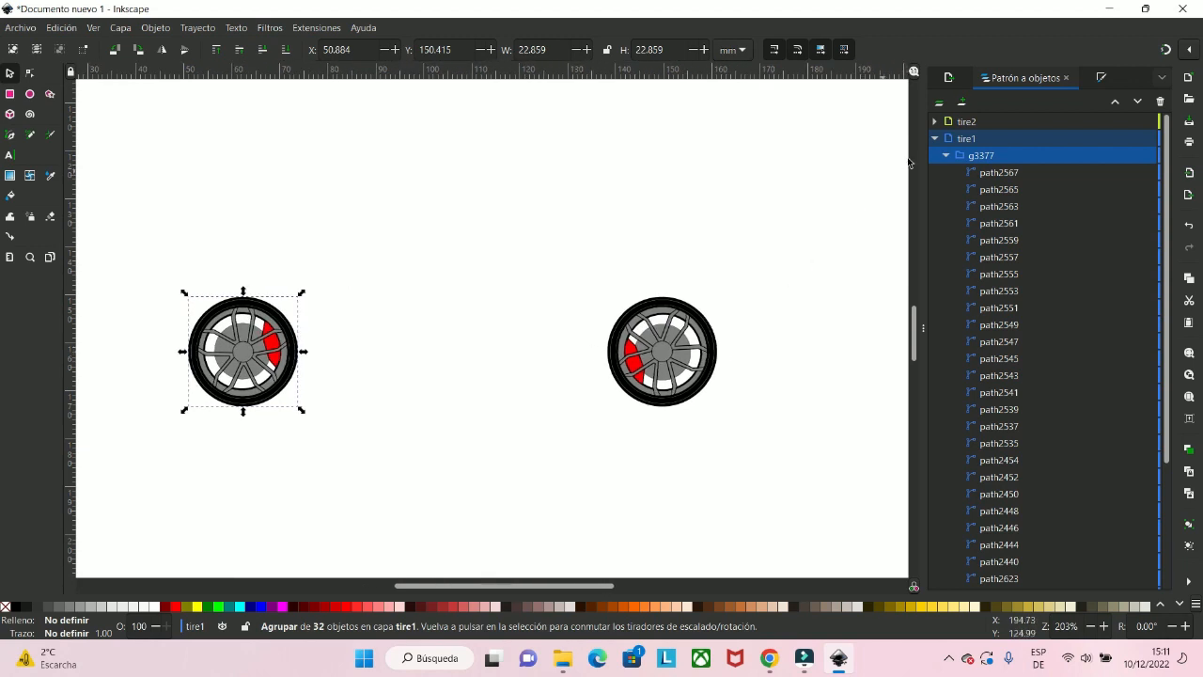
left_click(935, 138)
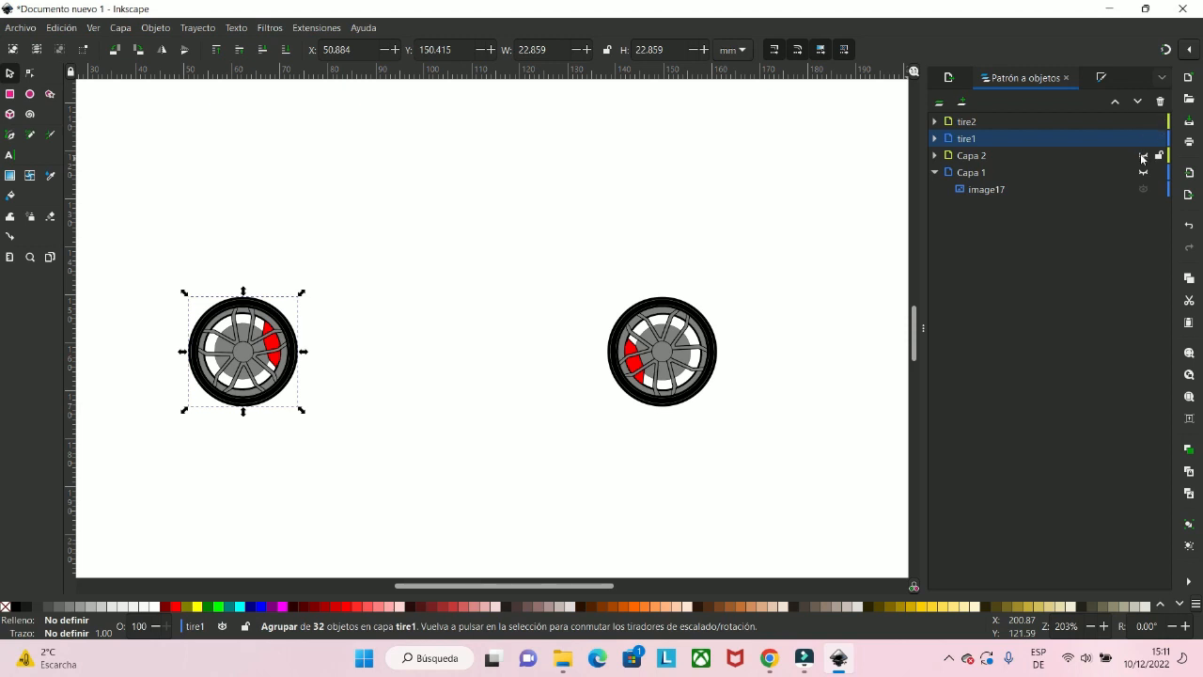
left_click(1143, 157)
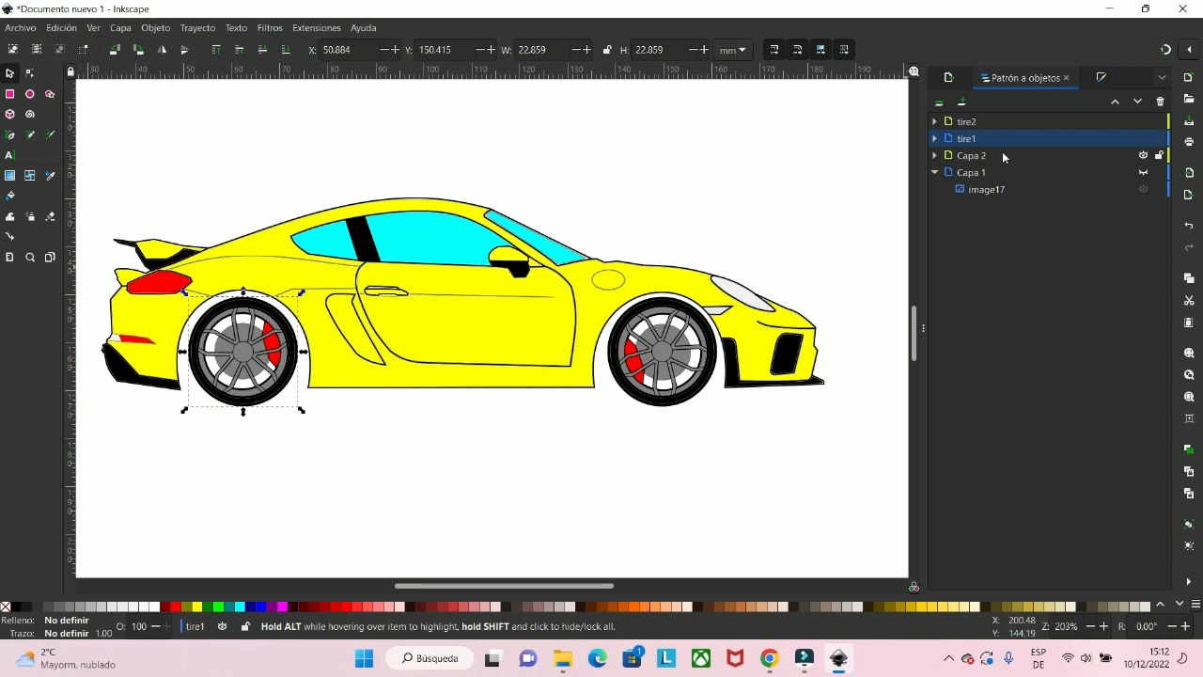
left_click(1070, 157)
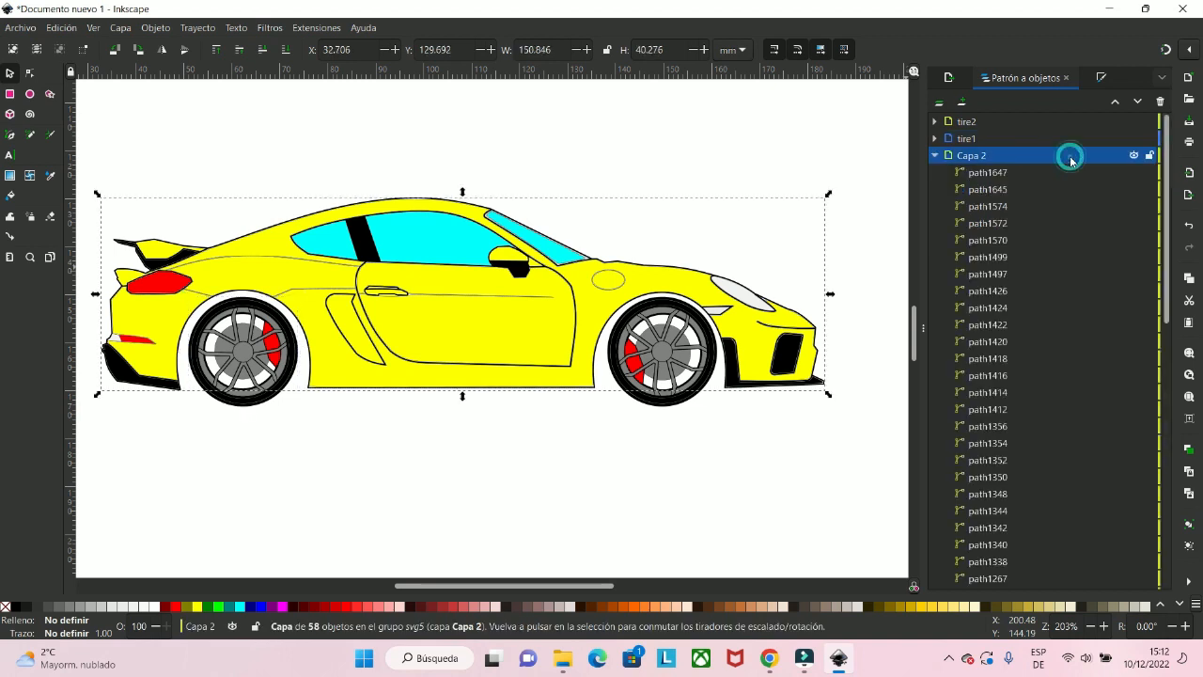
left_click_drag(399, 438, 573, 435)
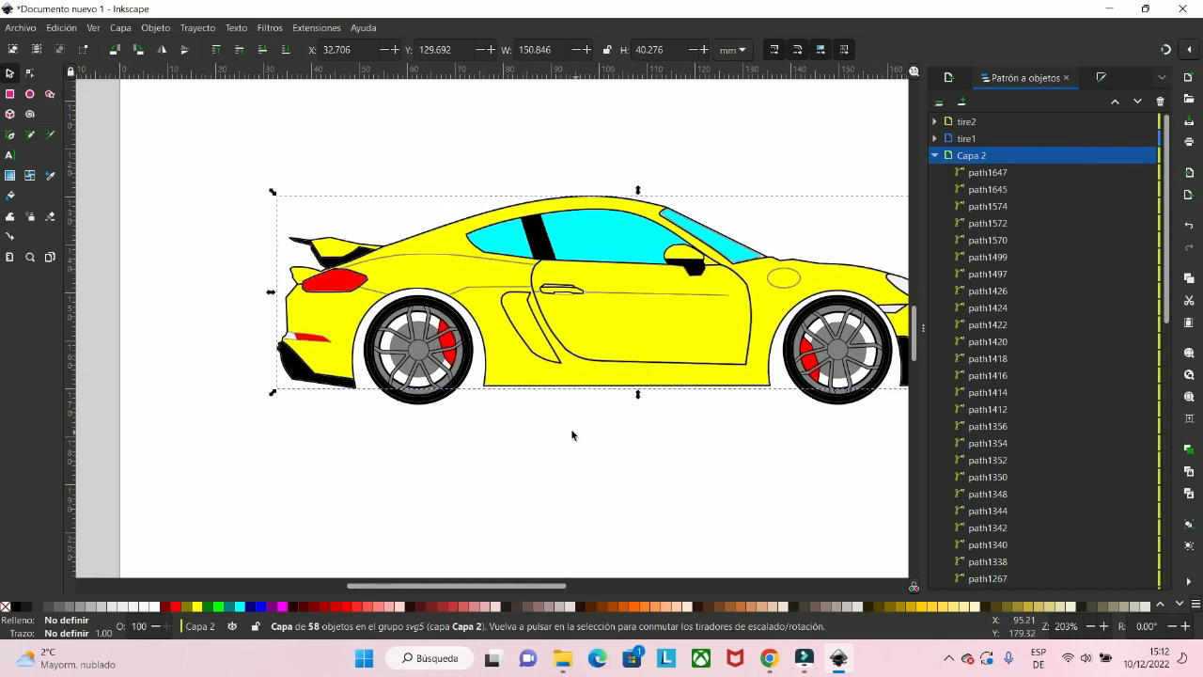
left_click(10, 75)
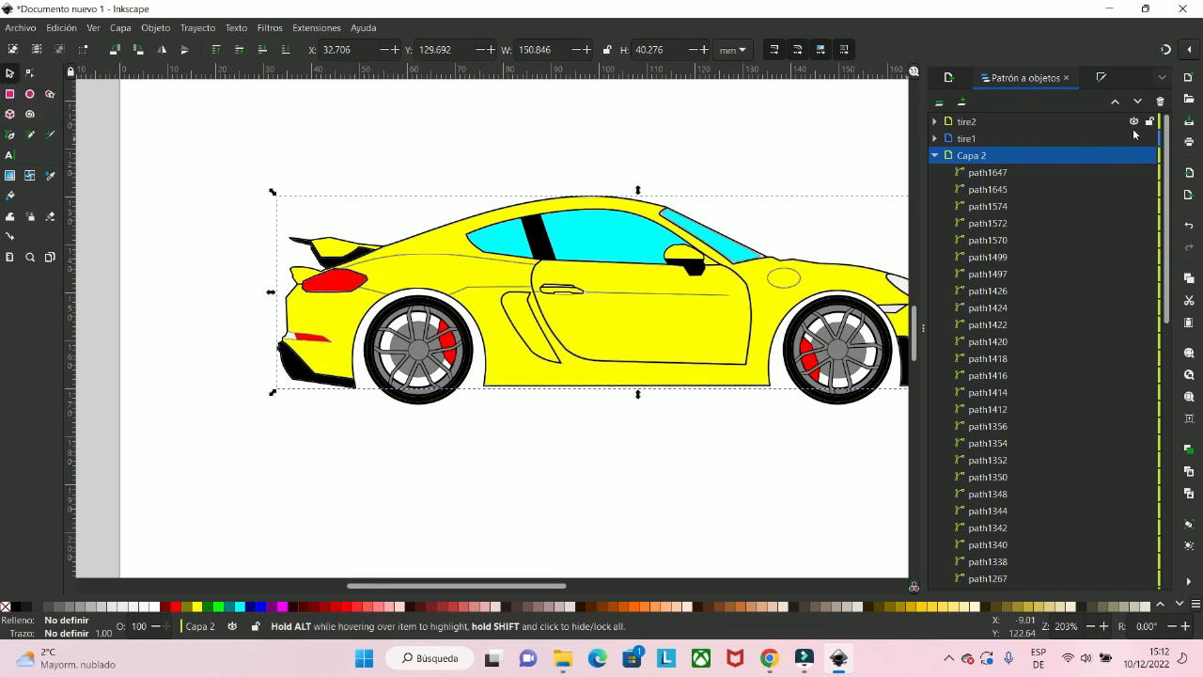
left_click_drag(626, 363, 495, 437)
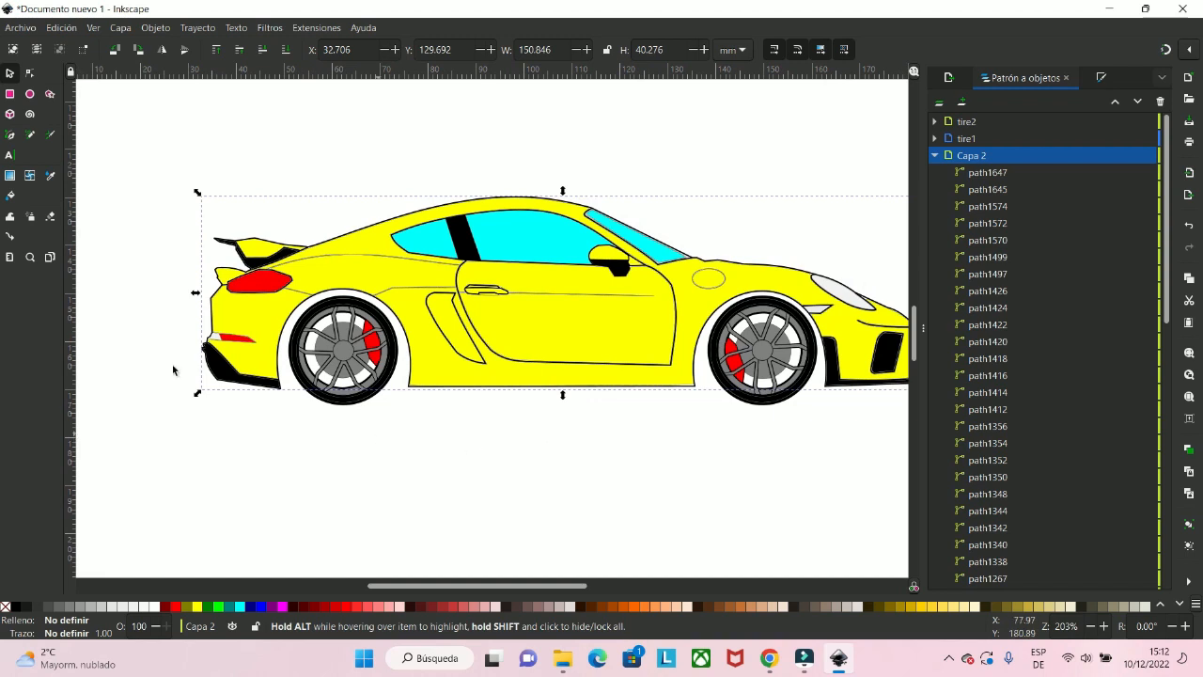
- Draw a closed gray straight-sided shape over the rear wheel arch with the Pen, running from the rear bumper's lower corner to the sill and around above the arch
left_click(10, 136)
scroll(304, 391, "up", 4)
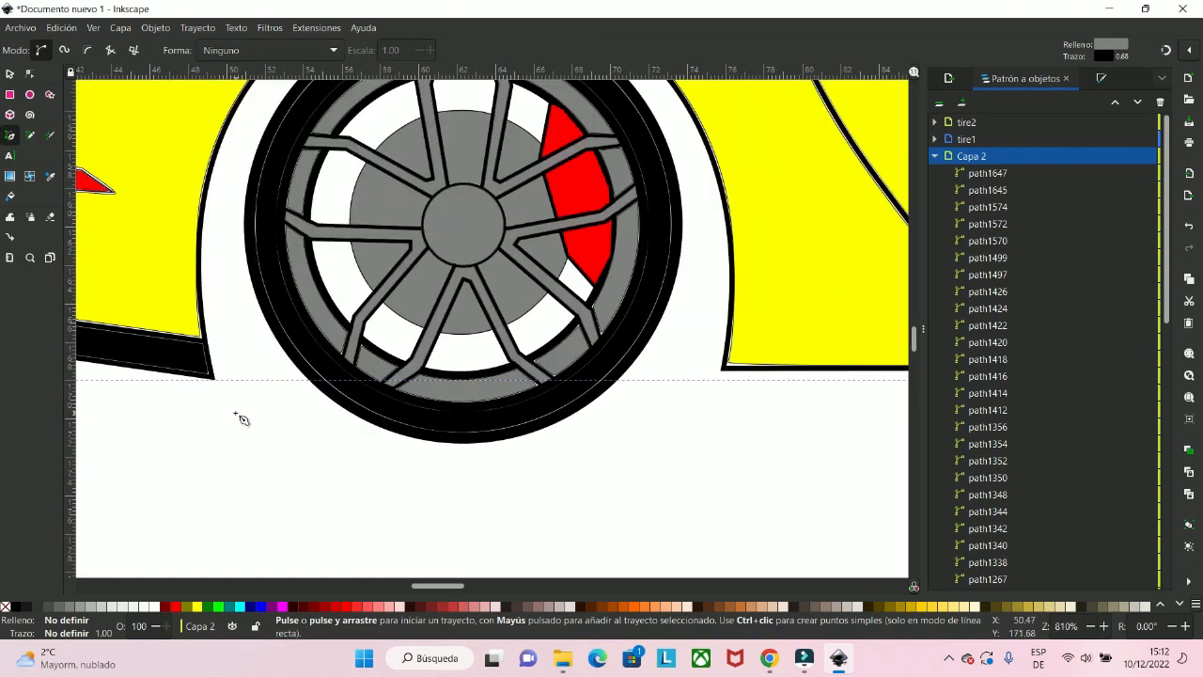
scroll(223, 389, "up", 2)
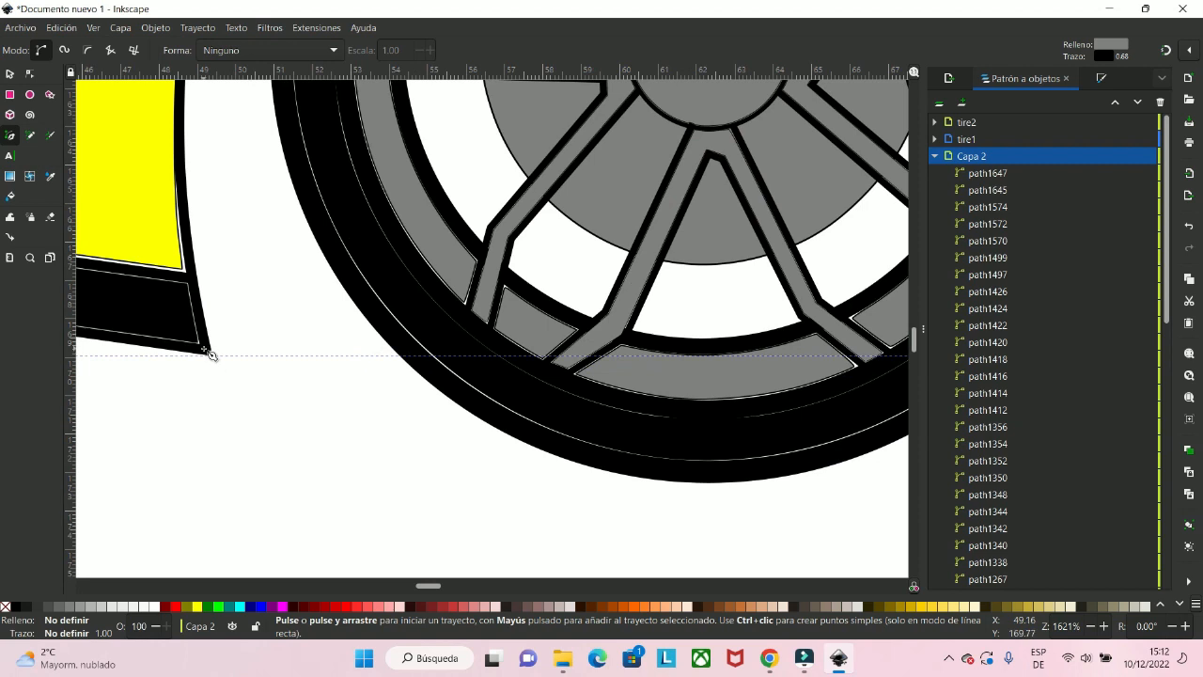
left_click(211, 354)
scroll(234, 376, "down", 4)
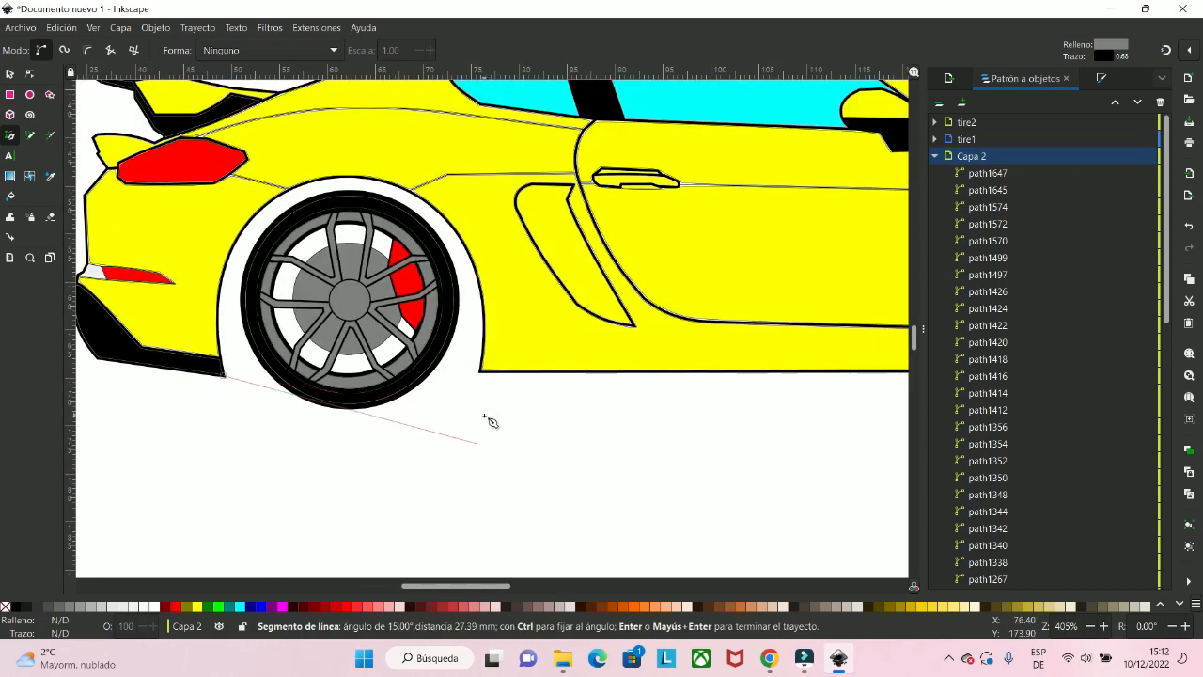
scroll(488, 422, "up", 3)
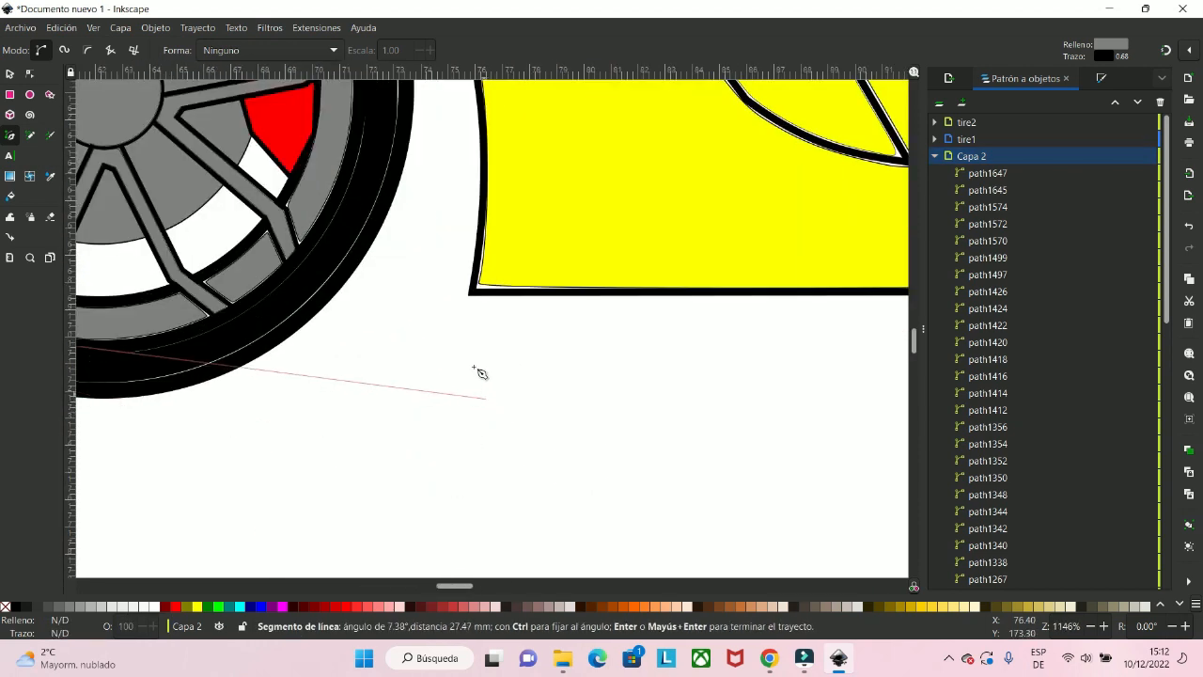
left_click(476, 293)
scroll(476, 293, "down", 3)
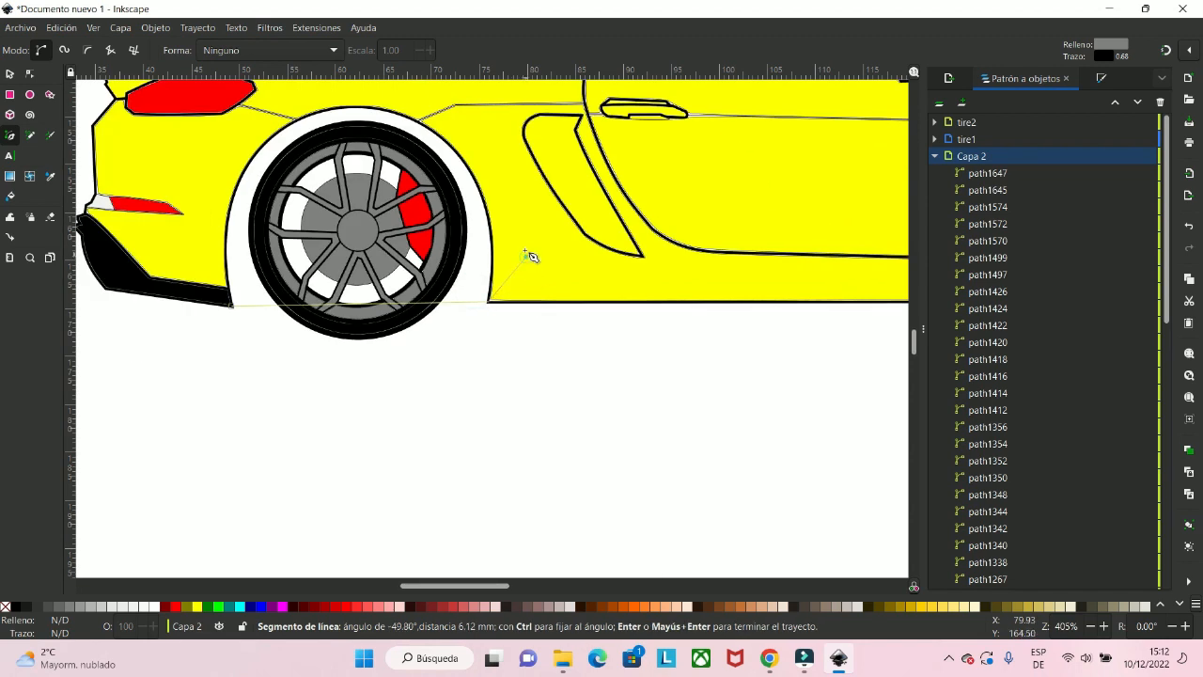
left_click(527, 256)
left_click(486, 134)
left_click(412, 96)
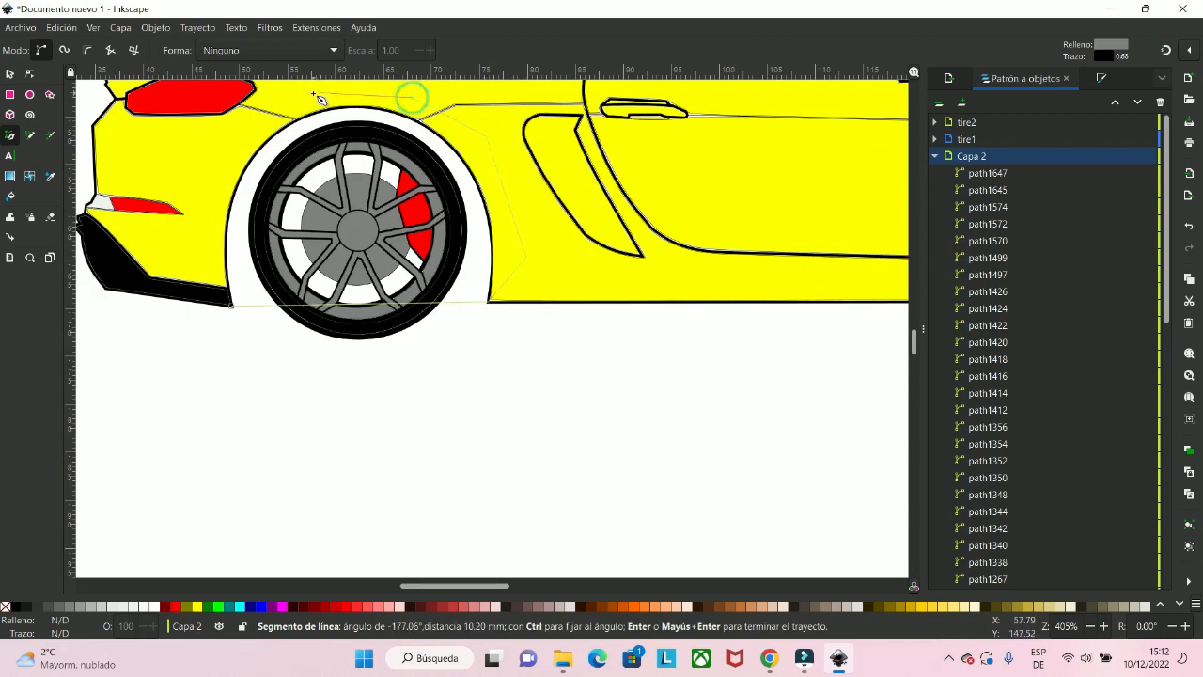
left_click(316, 94)
left_click(223, 137)
left_click(208, 245)
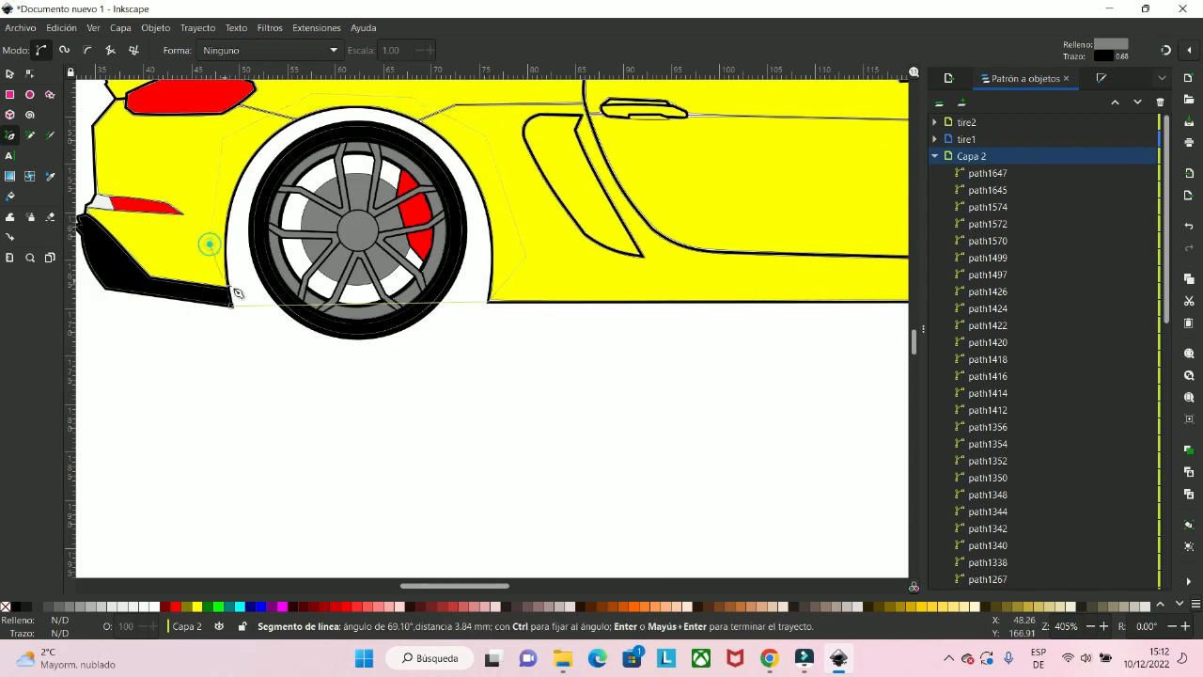
left_click(231, 306)
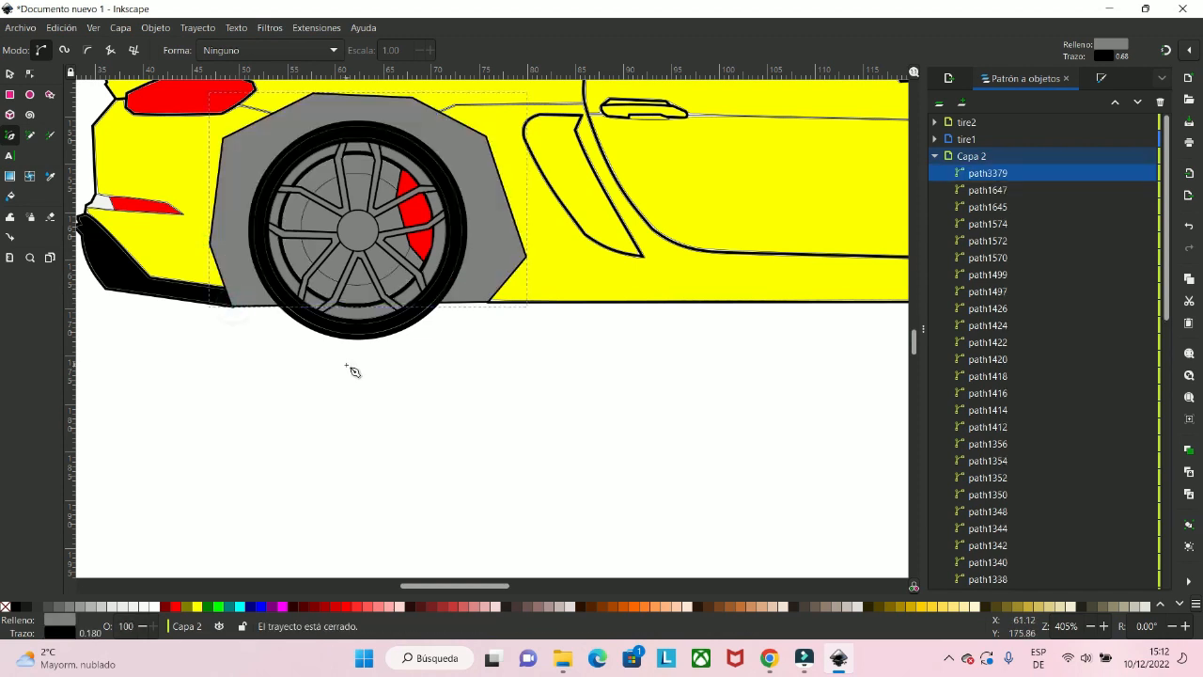
- Reorder the gray arch shape to the very bottom of the Capa 2 layer so that it sits behind the yellow body
scroll(354, 371, "down", 3)
scroll(408, 392, "up", 3)
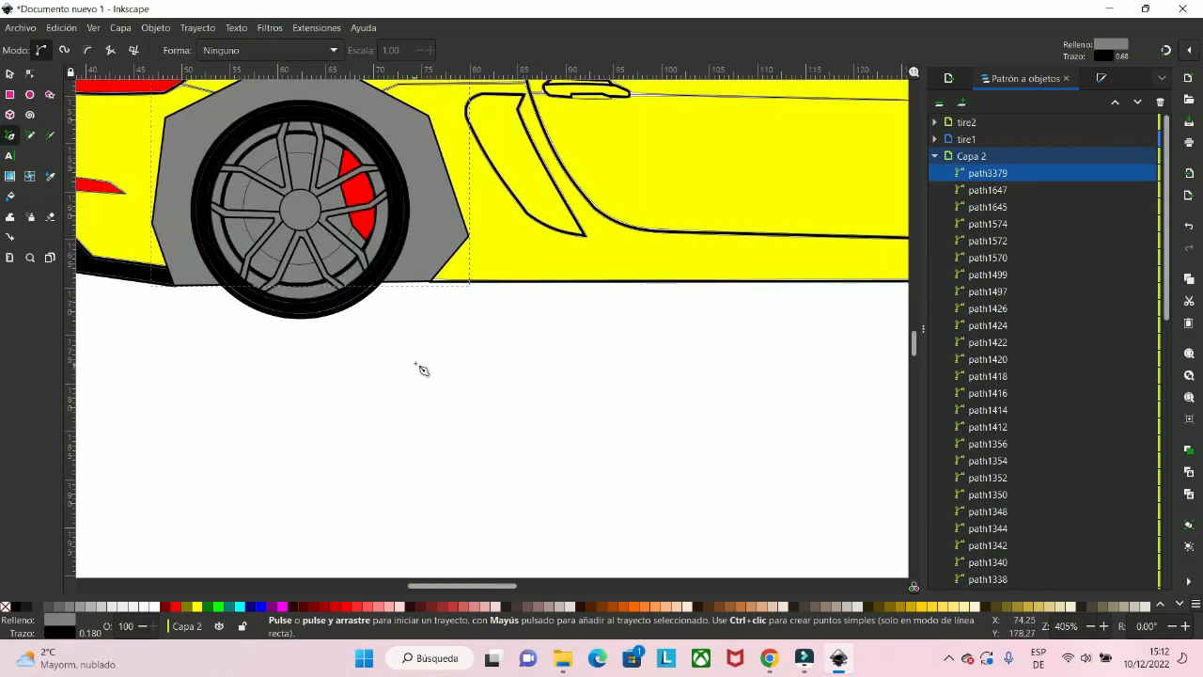
left_click_drag(494, 414, 513, 429)
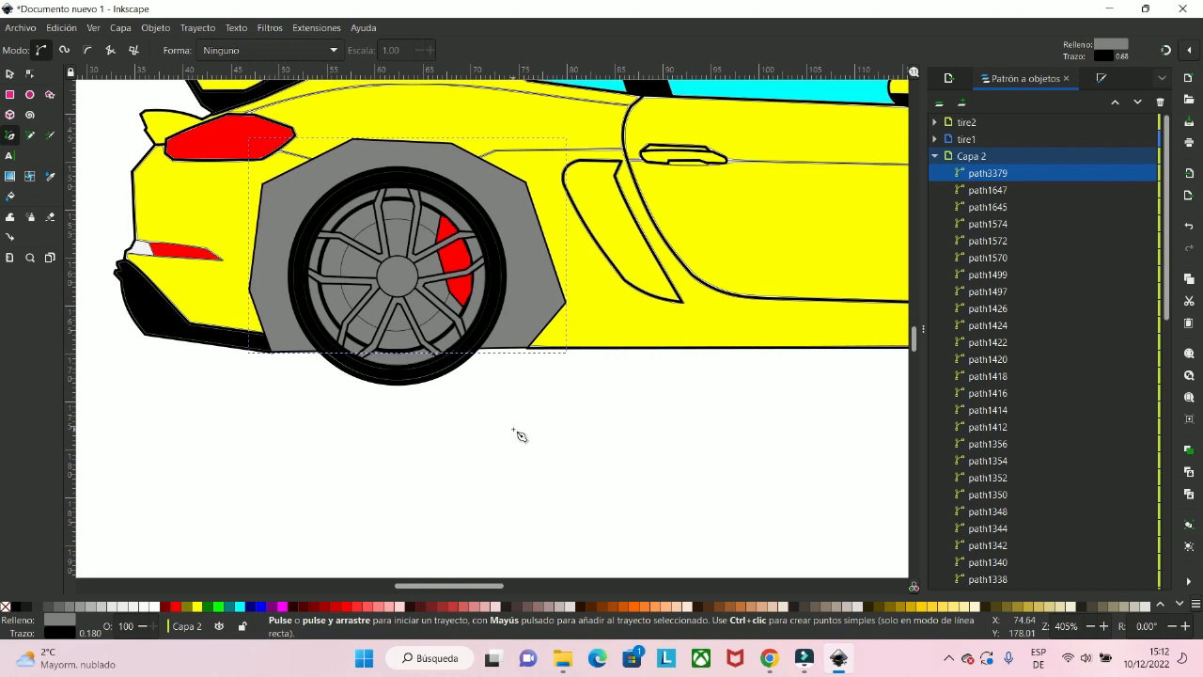
left_click_drag(981, 175, 1091, 555)
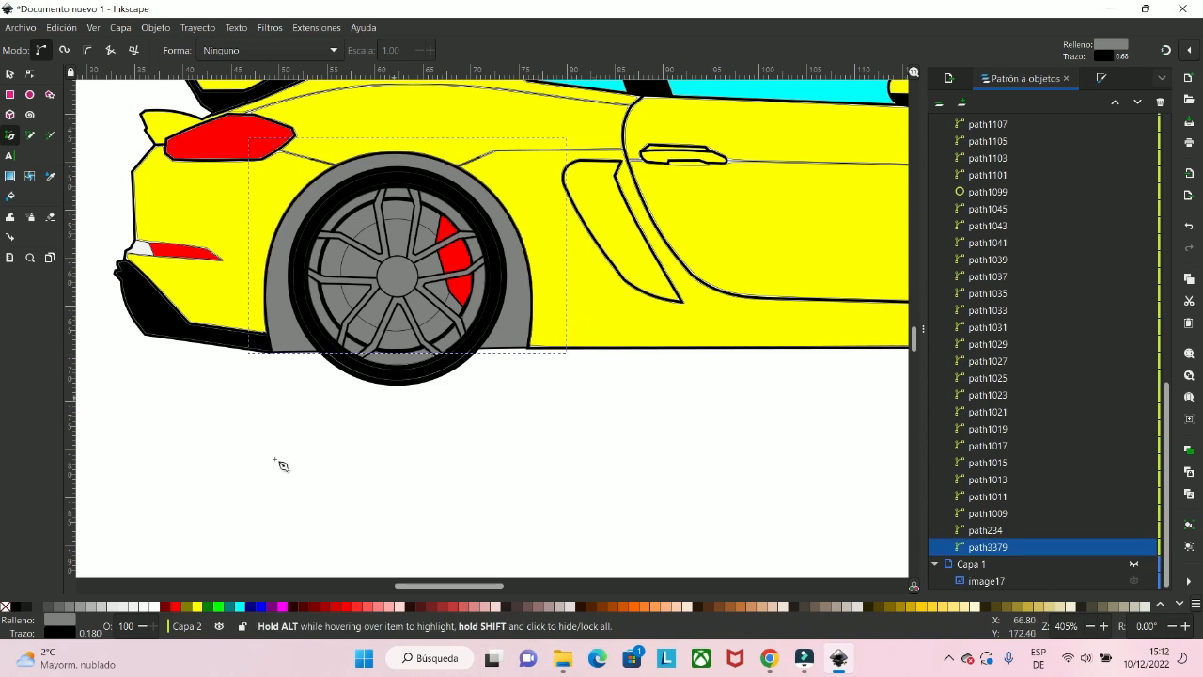
- Change the fill of the rear wheel arch shape to the 80% gray swatch (Gris 80%)
left_click(35, 606)
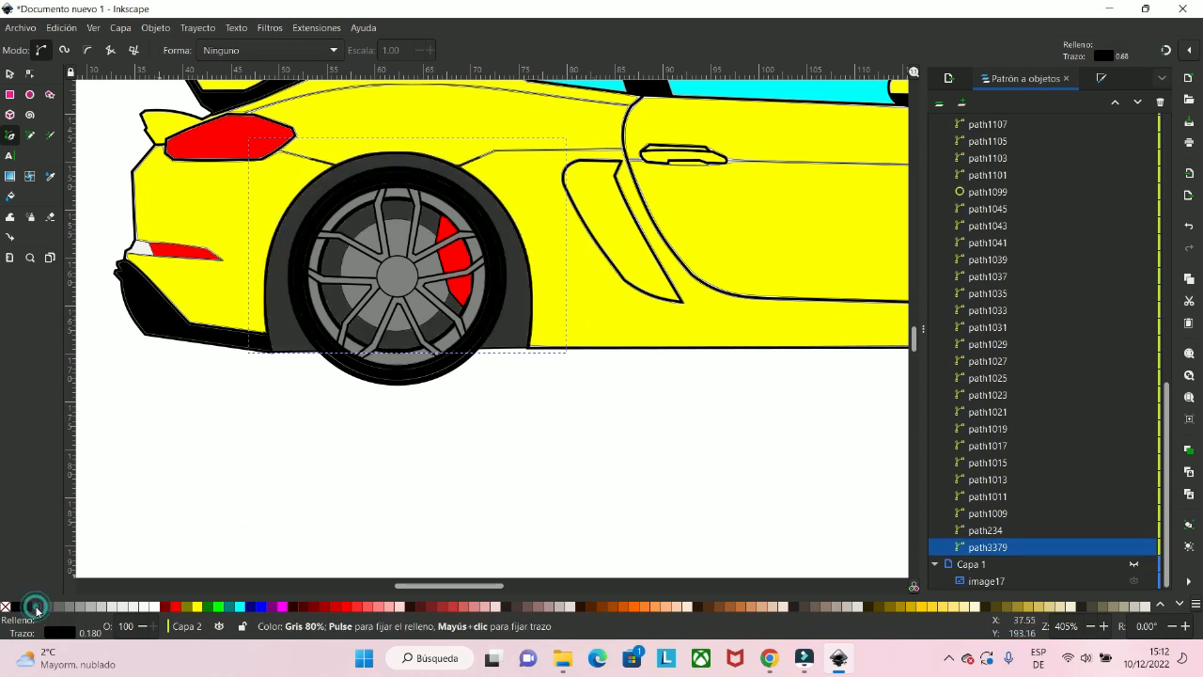
scroll(430, 470, "down", 3, "ctrl")
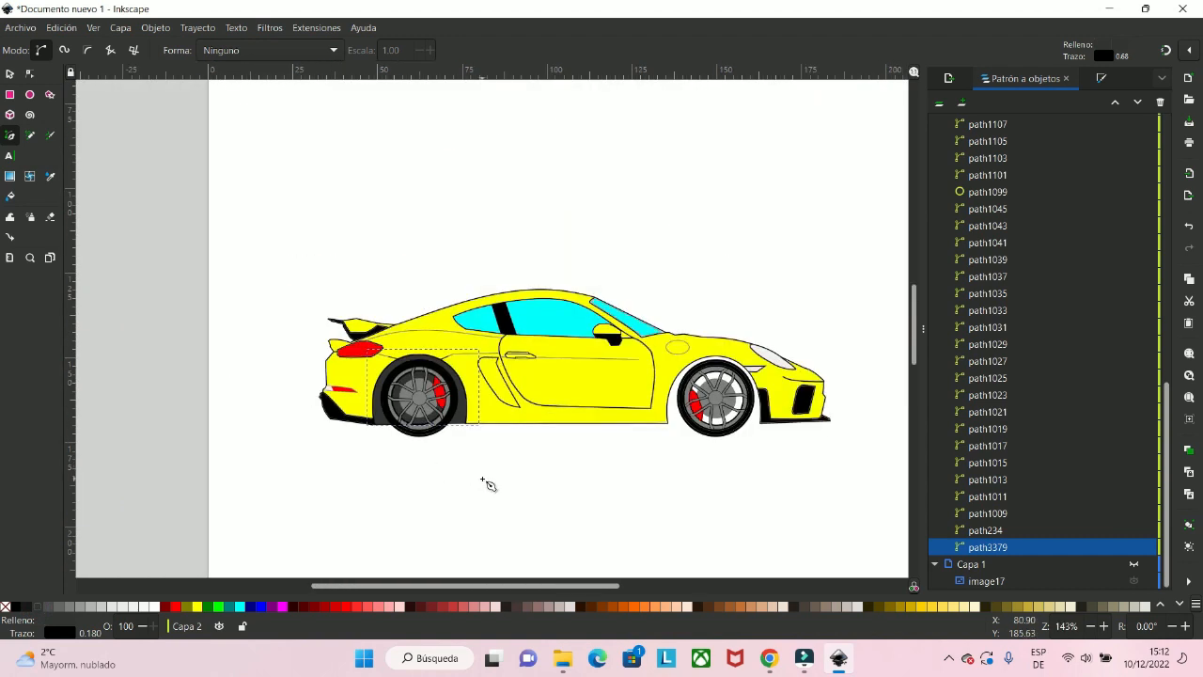
scroll(486, 484, "up", 1, "ctrl")
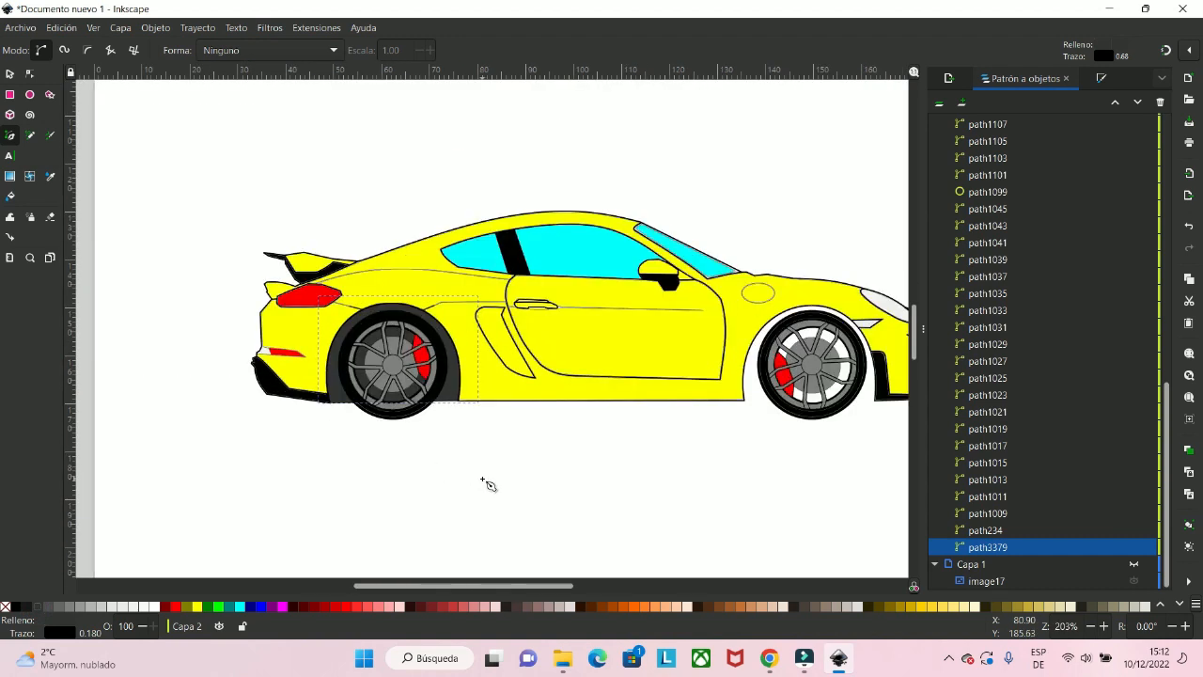
- Draw a closed straight-sided shape over the front wheel arch with the Pen, from the sill's corner to the front bumper's lower corner and around above the arch
left_click_drag(546, 471, 437, 467)
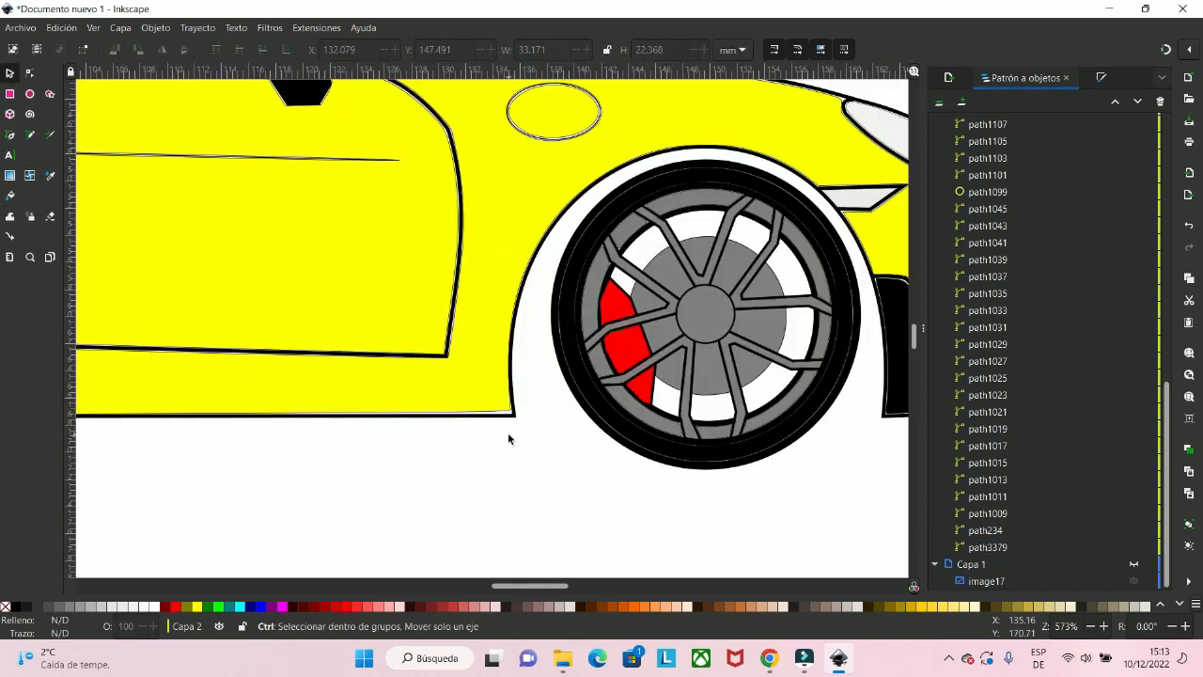
scroll(508, 432, "down", 3)
left_click(9, 136)
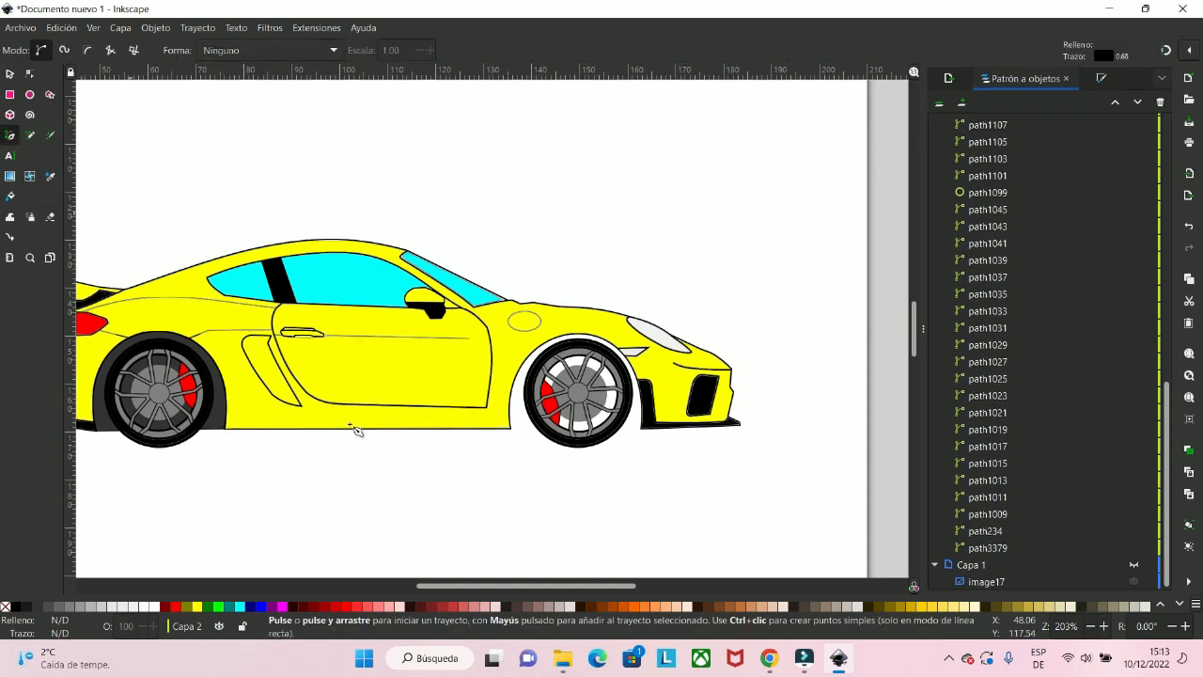
scroll(562, 500, "up", 5)
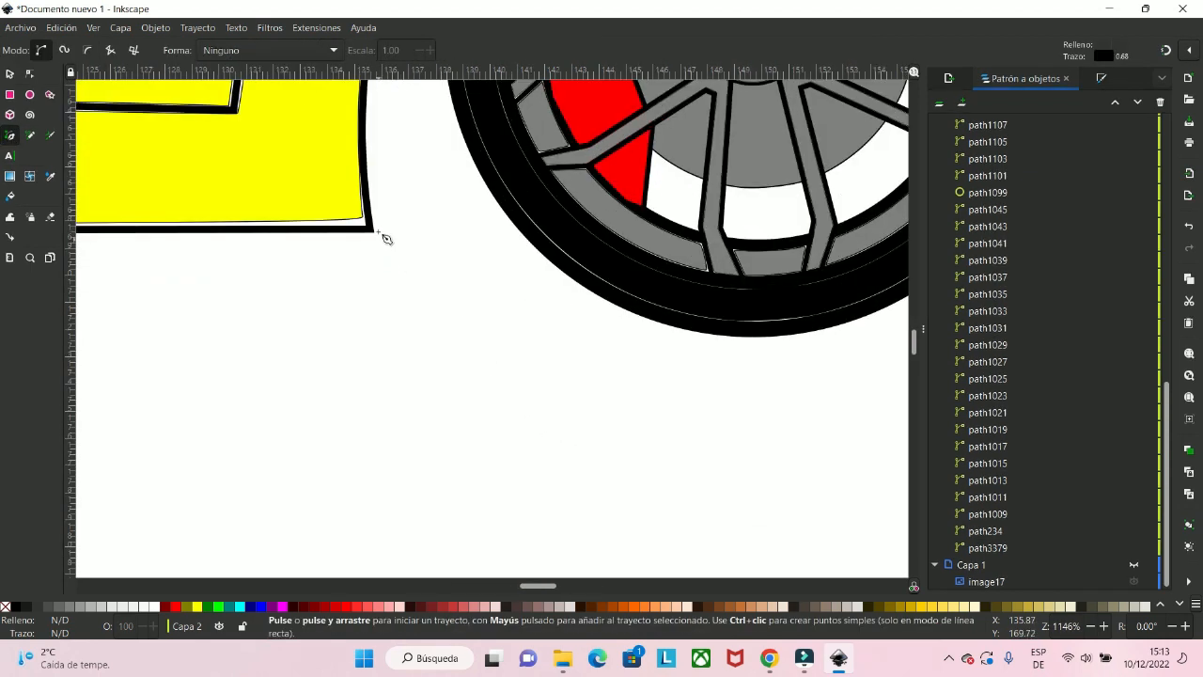
left_click(375, 230)
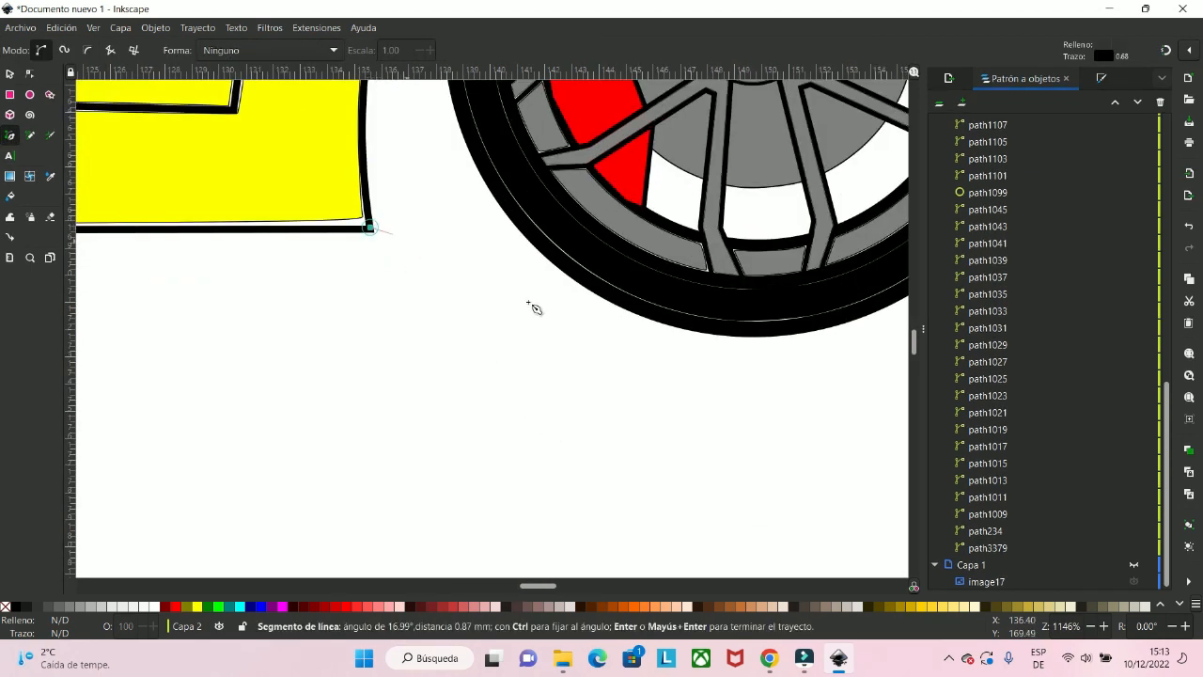
scroll(508, 379, "down", 2)
scroll(648, 315, "up", 4)
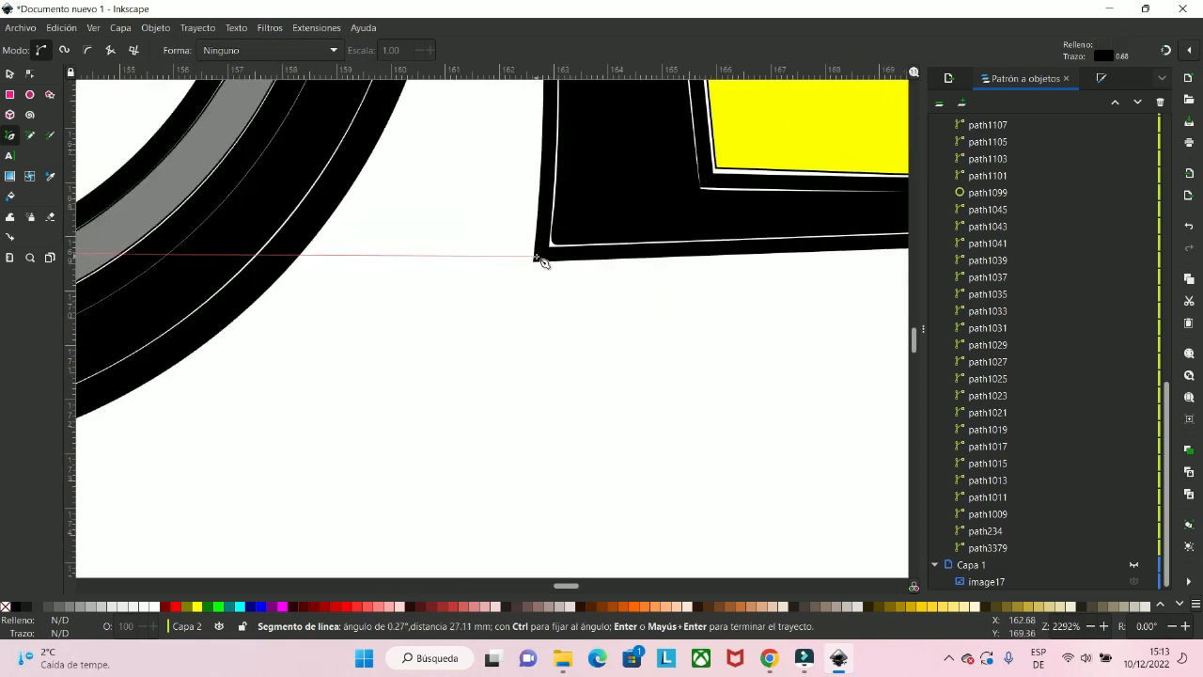
left_click(537, 255)
scroll(555, 282, "down", 2)
left_click_drag(642, 446, 643, 449)
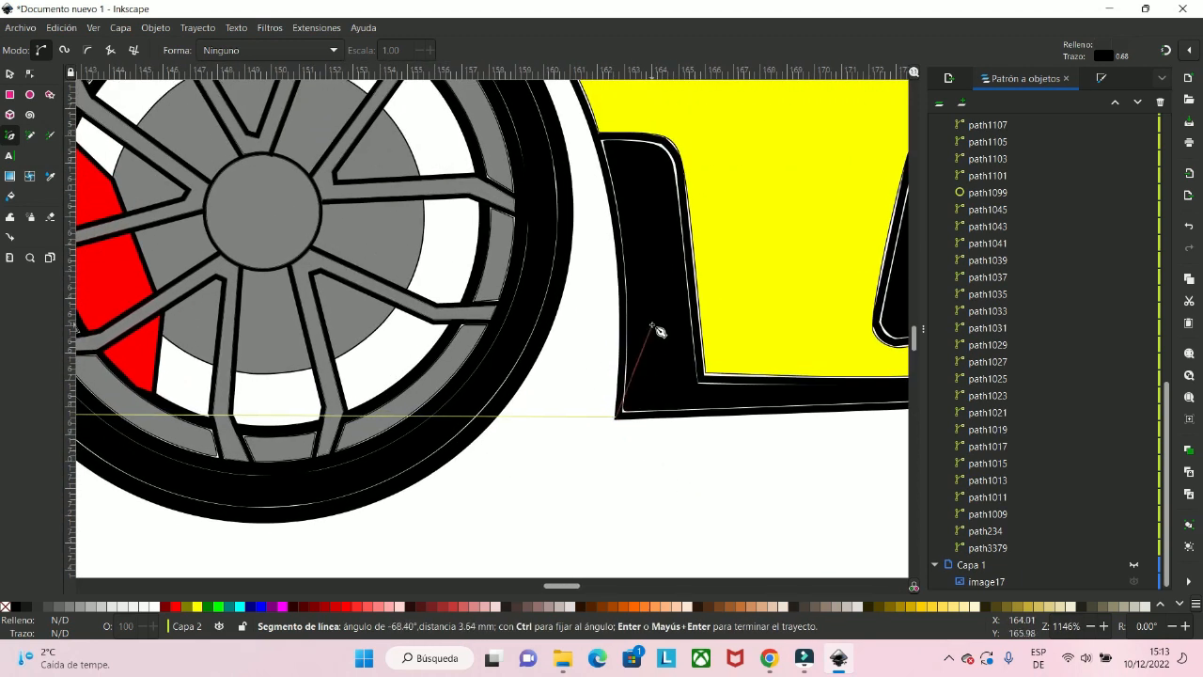
left_click(653, 323)
left_click(644, 190)
left_click_drag(670, 249, 825, 533)
scroll(824, 534, "down", 3)
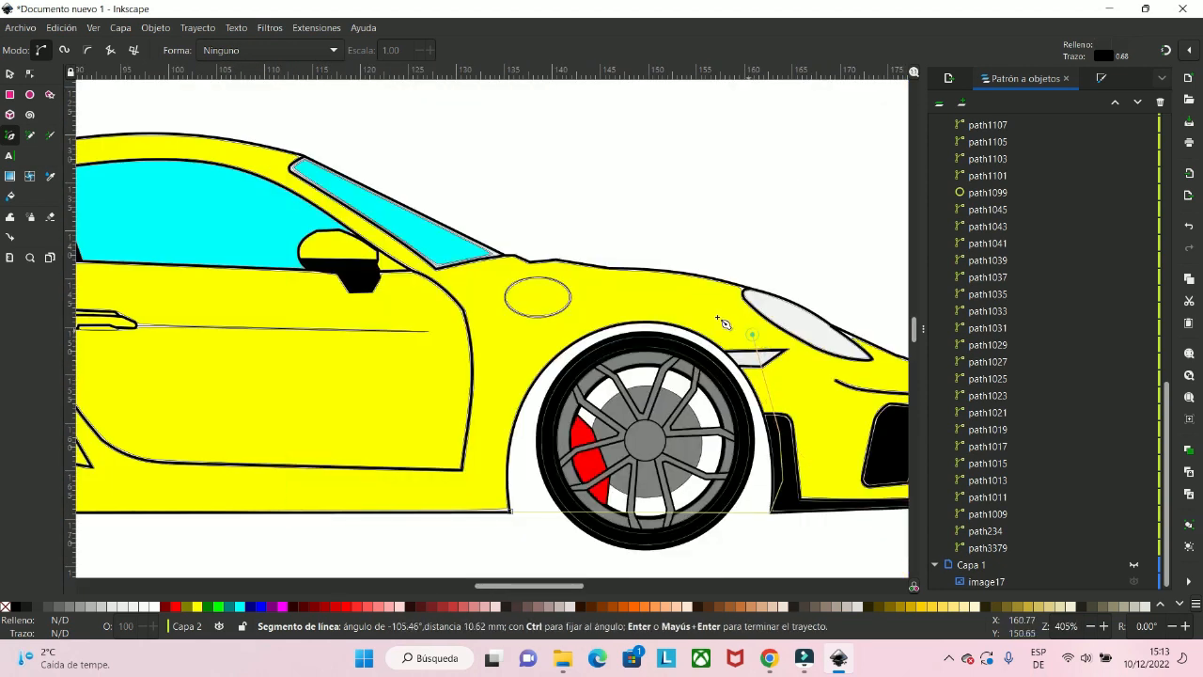
left_click(669, 298)
left_click(538, 321)
left_click(490, 400)
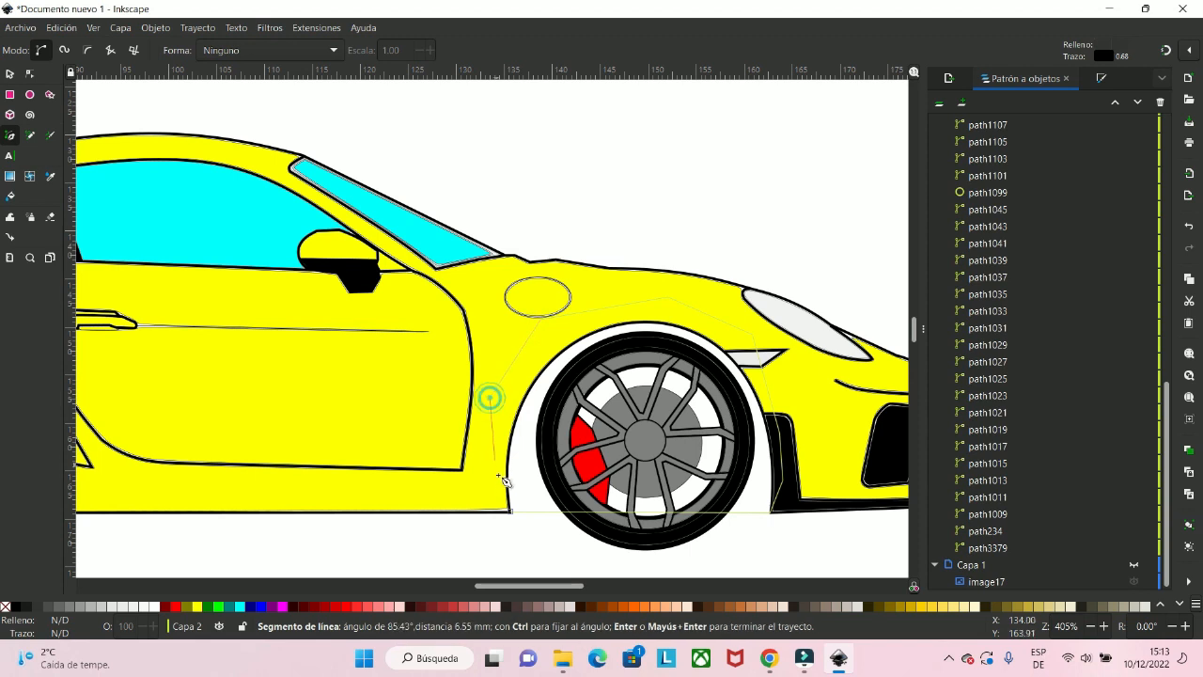
left_click(510, 512)
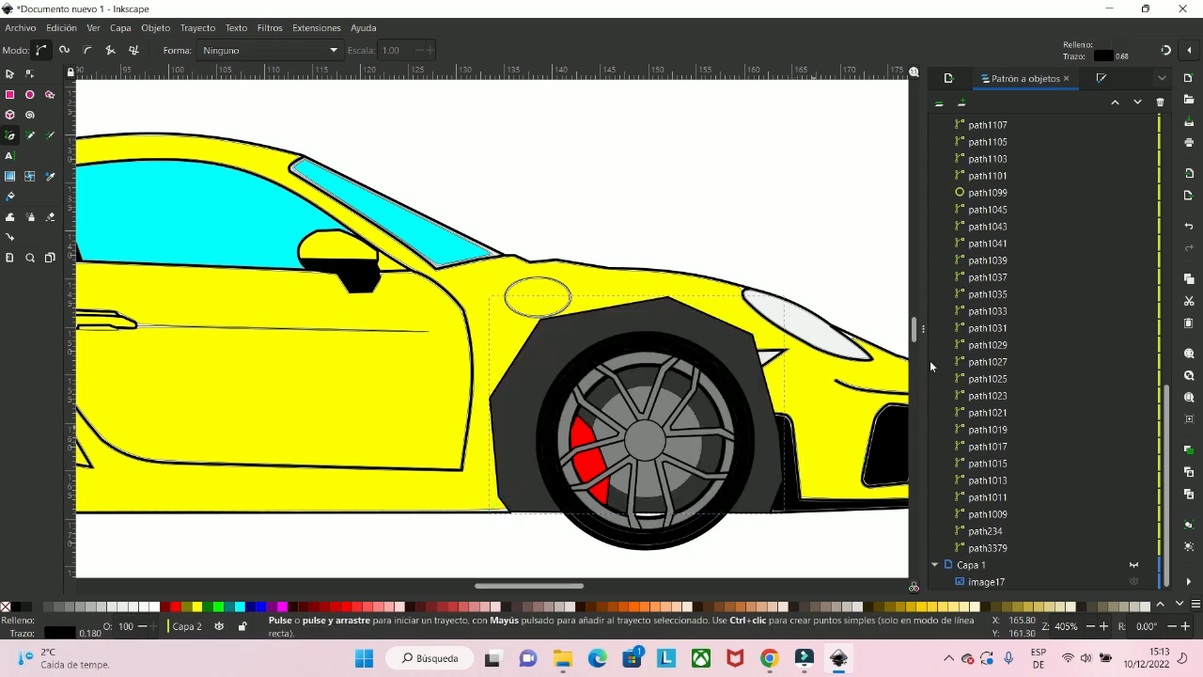
- Reorder the front arch shape to the very bottom of the Capa 2 layer so that it sits behind the yellow body
scroll(1029, 365, "up", 15)
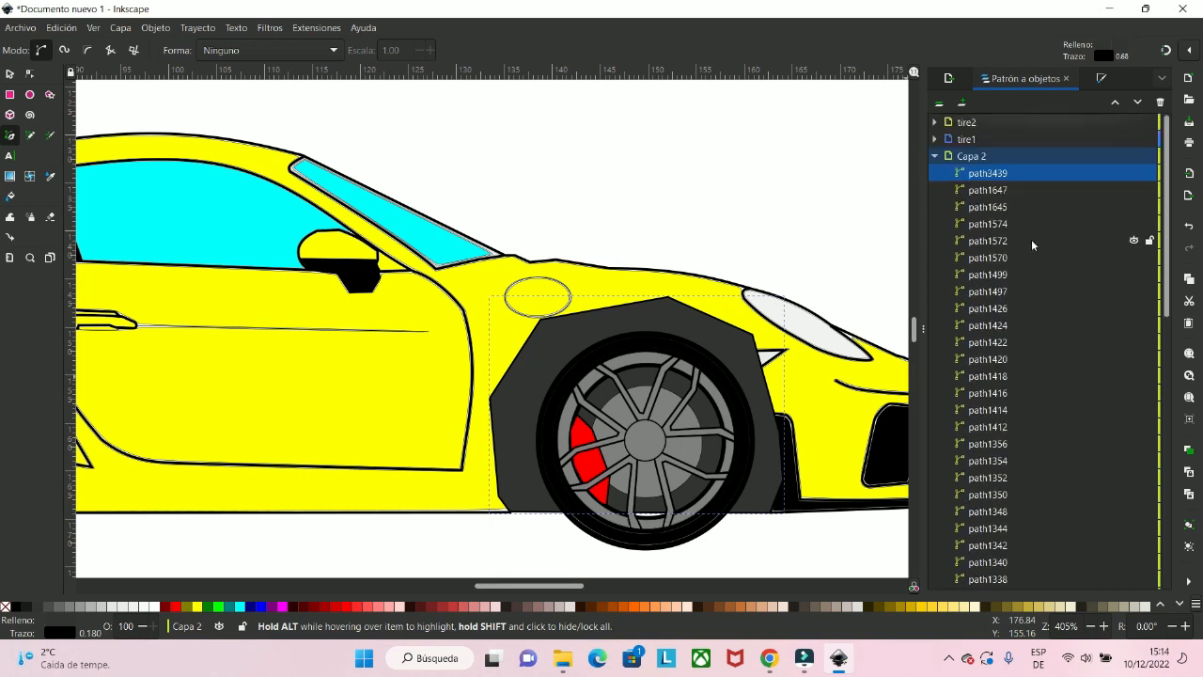
left_click_drag(992, 175, 1085, 553)
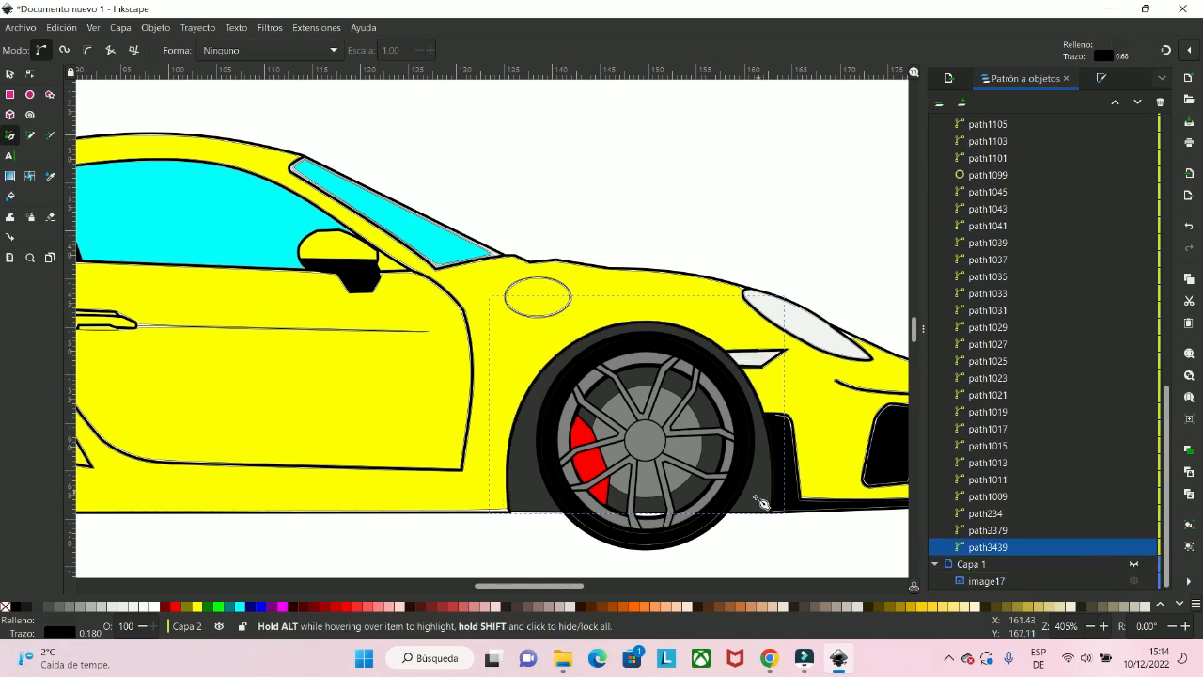
scroll(752, 515, "down", 4)
scroll(724, 489, "up", 6)
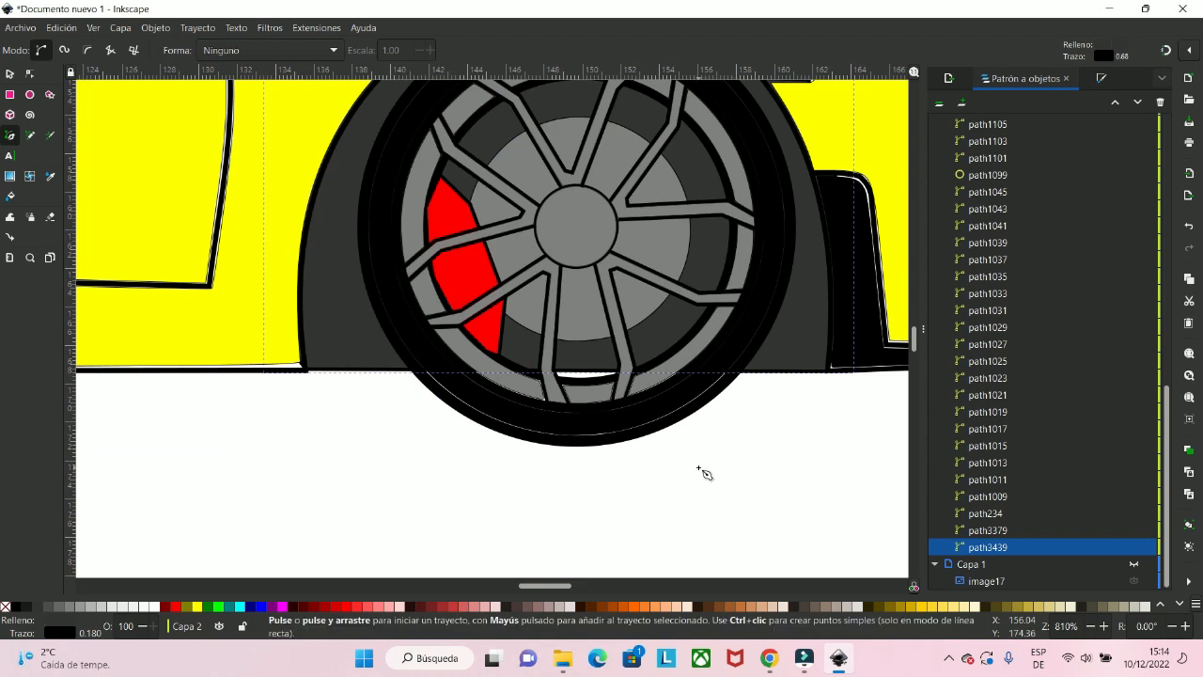
scroll(703, 471, "down", 5)
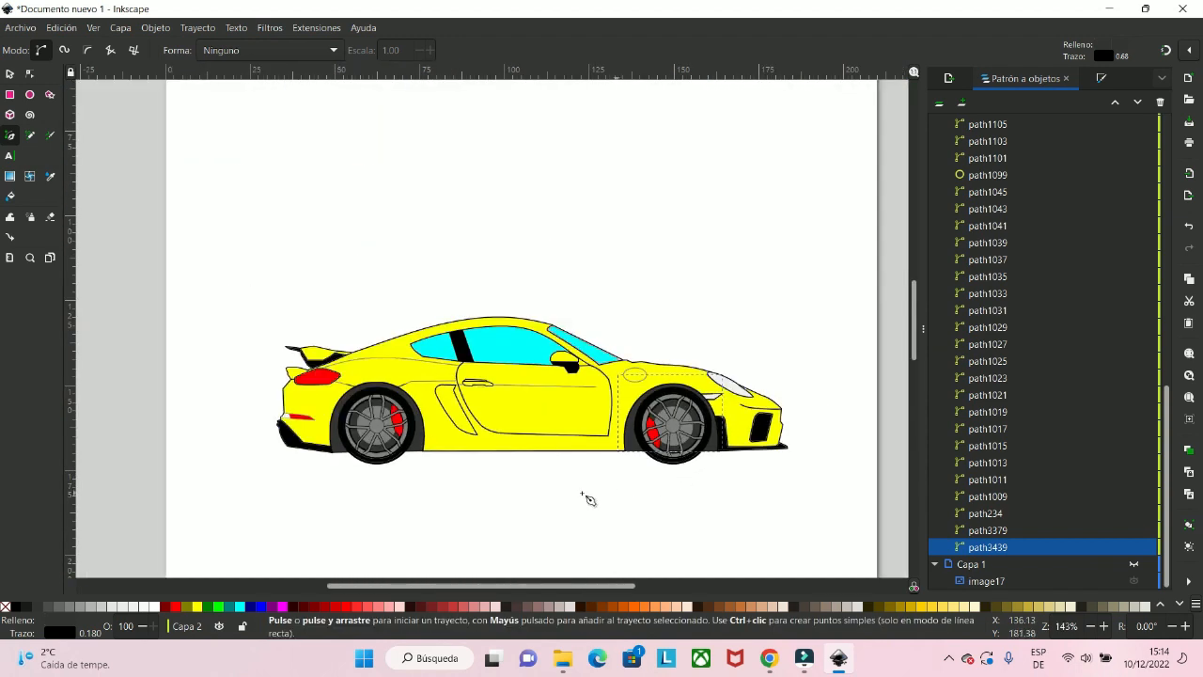
- Start node editing on the front arch shape and select its straight bottom edge below the wheel
scroll(656, 493, "up", 5)
scroll(656, 473, "right", 3)
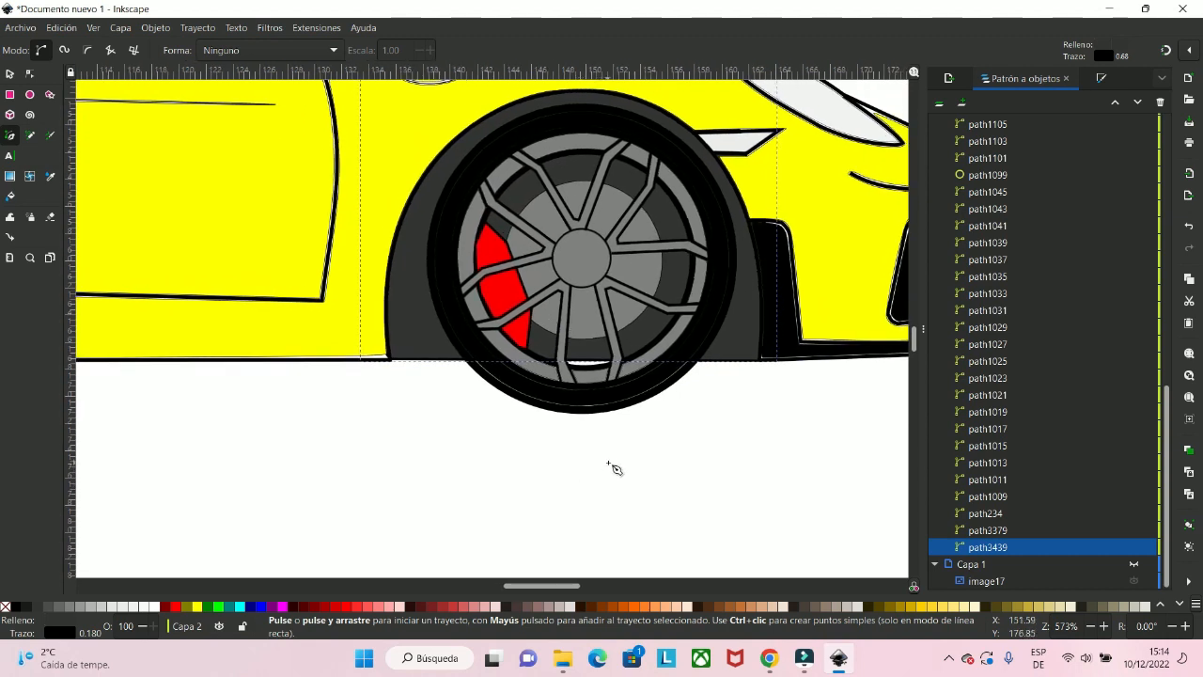
scroll(601, 416, "up", 3)
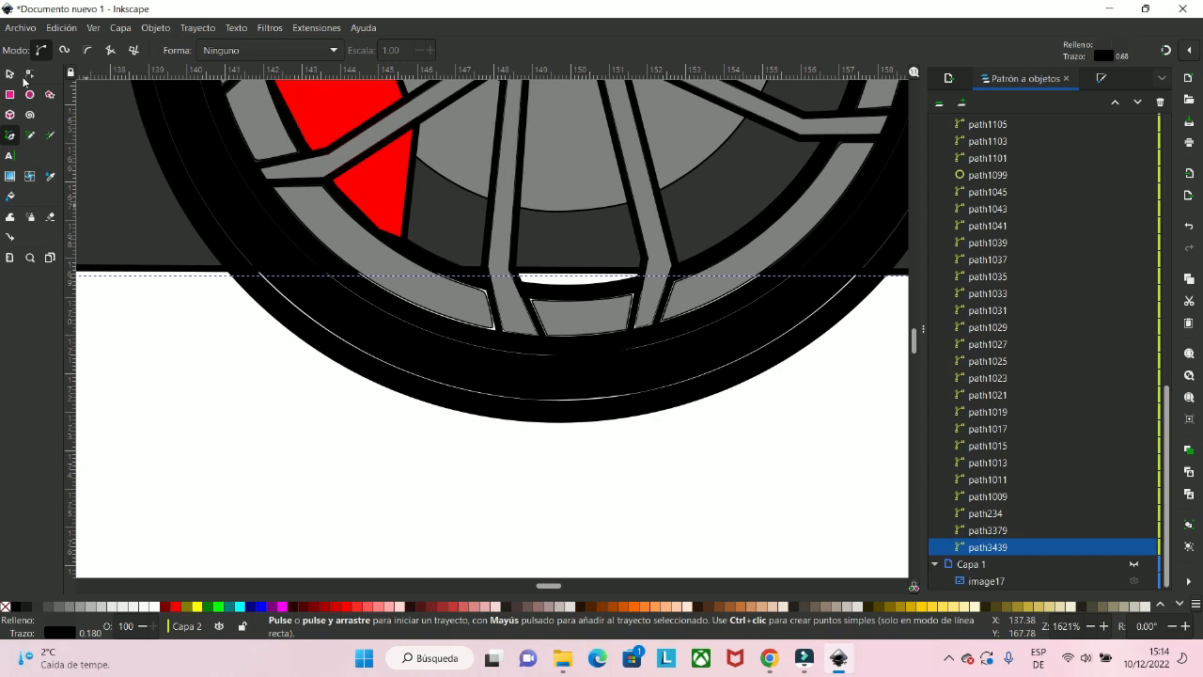
left_click(28, 76)
left_click(572, 274)
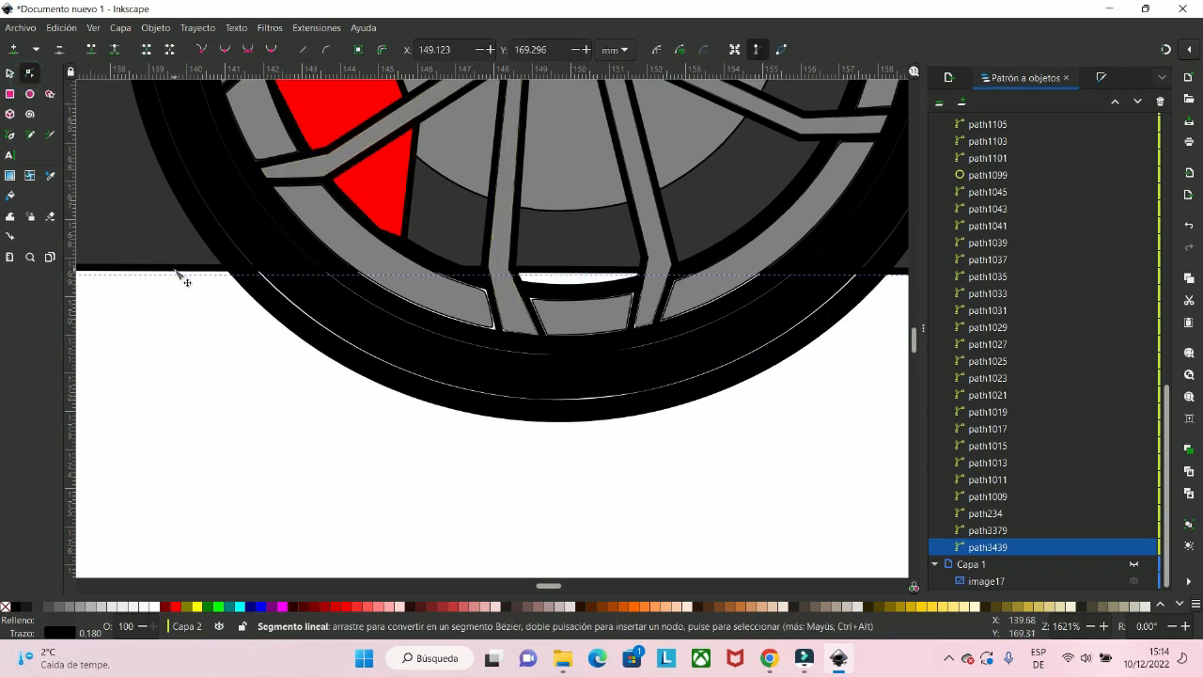
left_click_drag(231, 345, 498, 423)
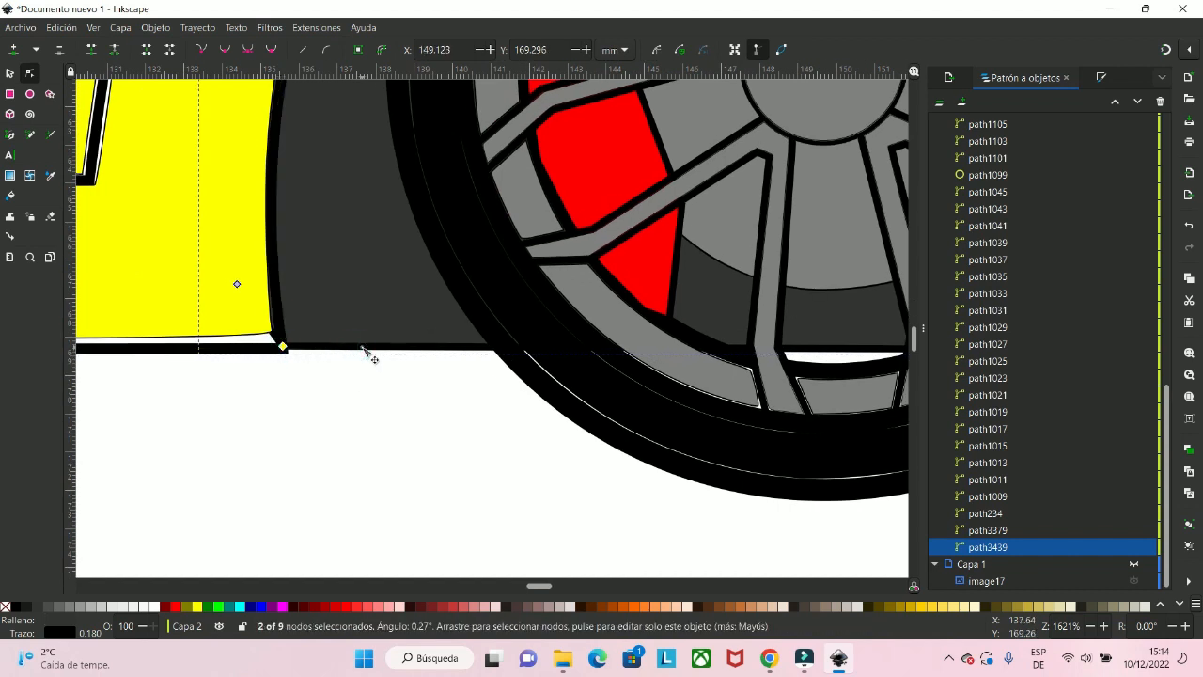
scroll(373, 360, "down", 4)
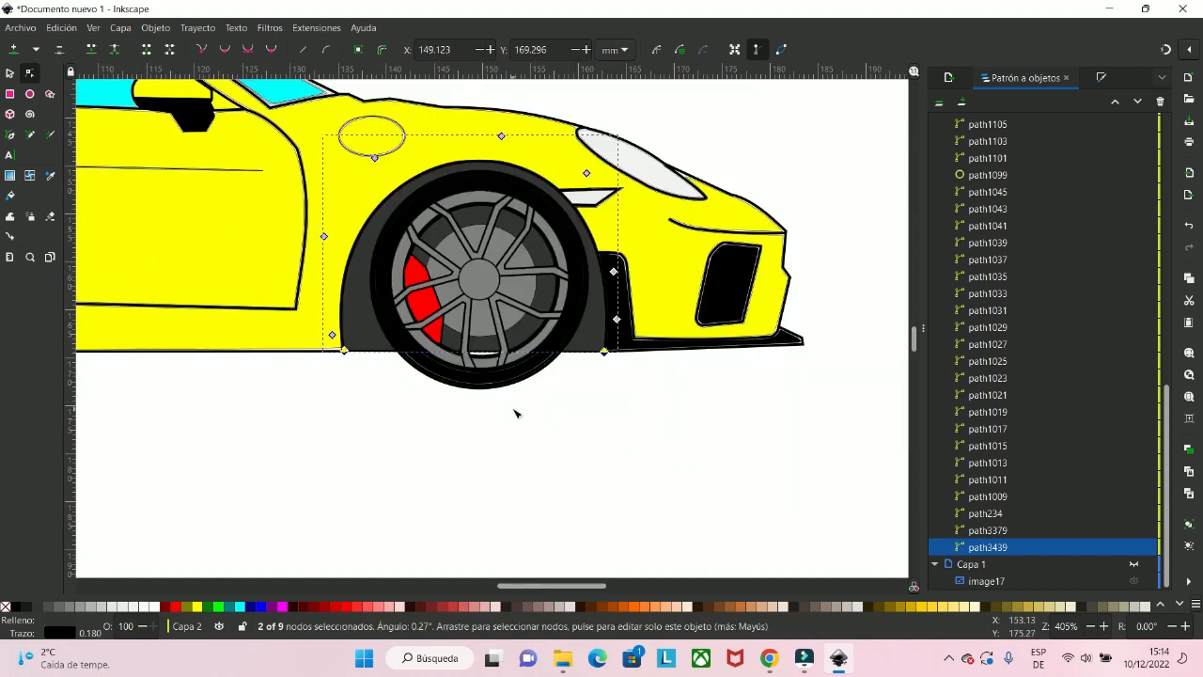
- Try to pull the front arch shape's lower corner node at the front bumper downward, and undo the move
left_click(604, 352)
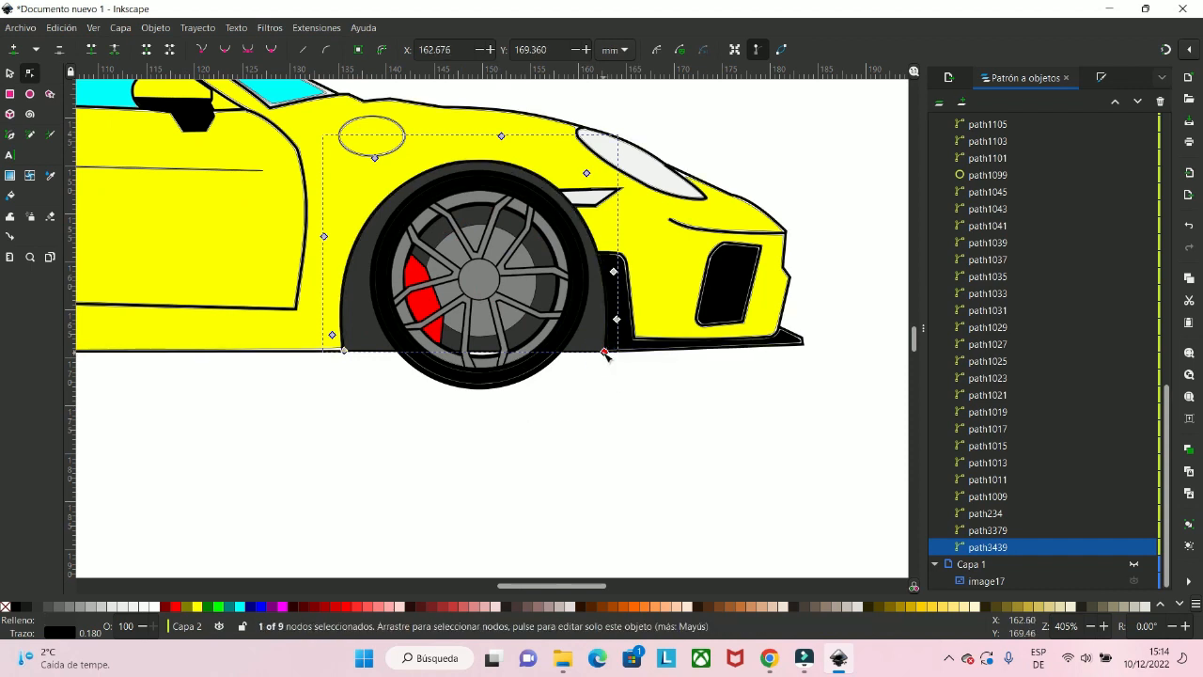
left_click_drag(604, 353, 608, 379)
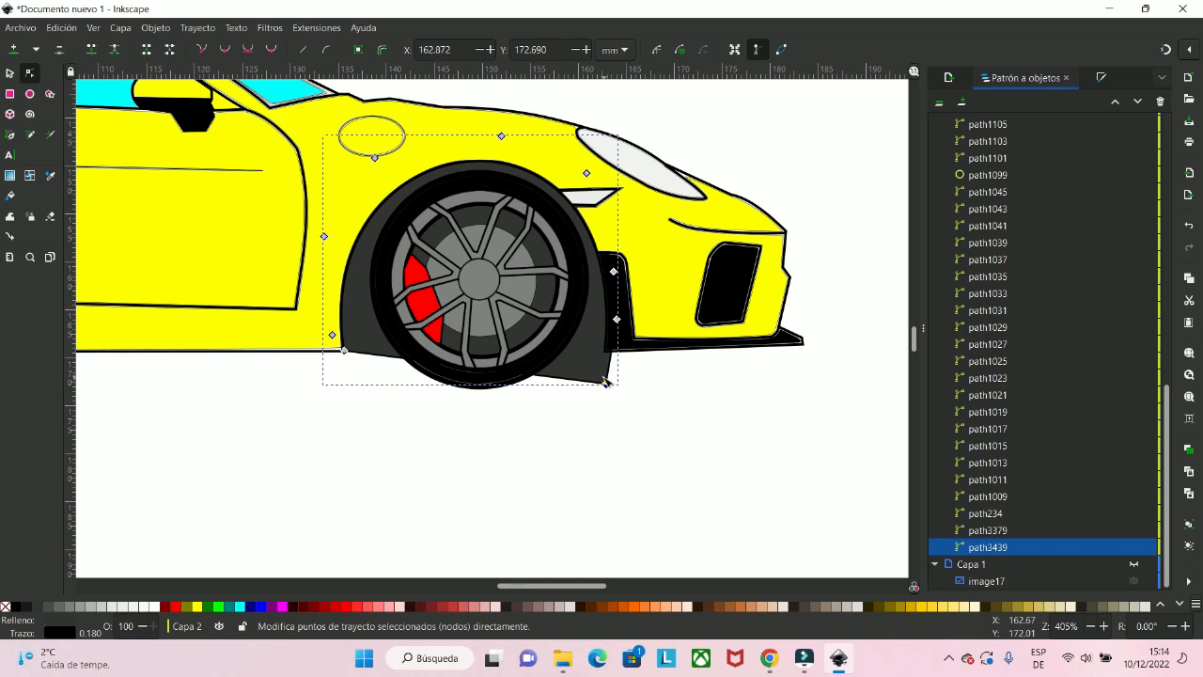
key("ctrl+z")
scroll(602, 367, "up", 3)
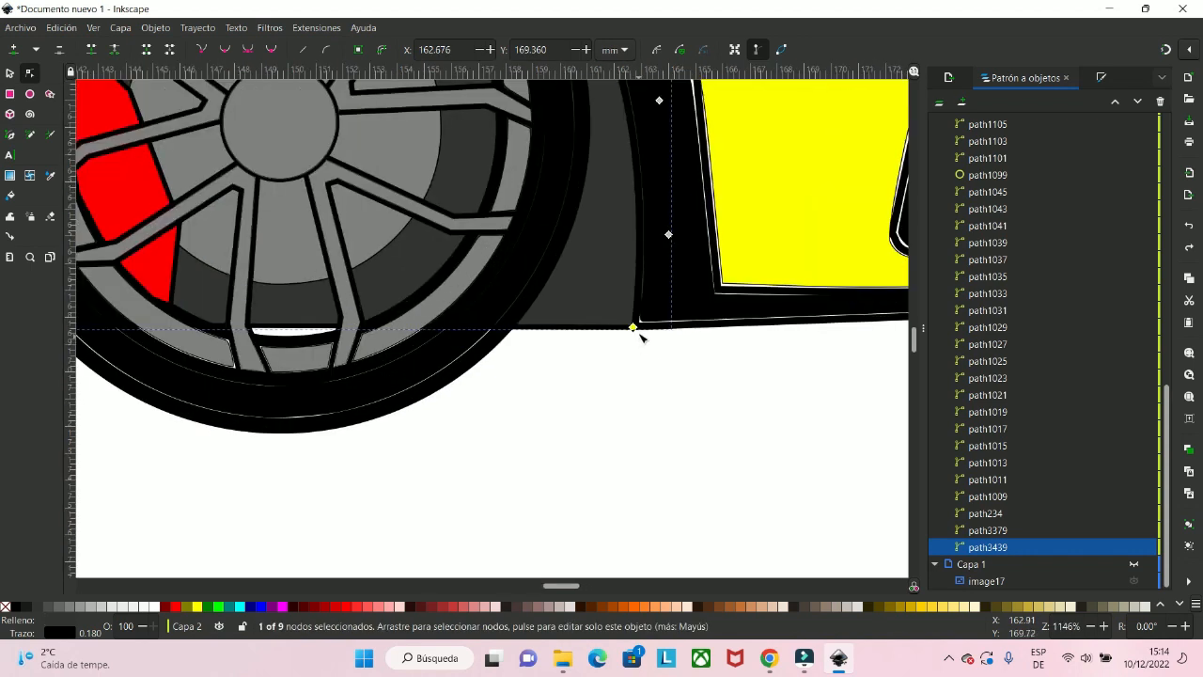
left_click(631, 329)
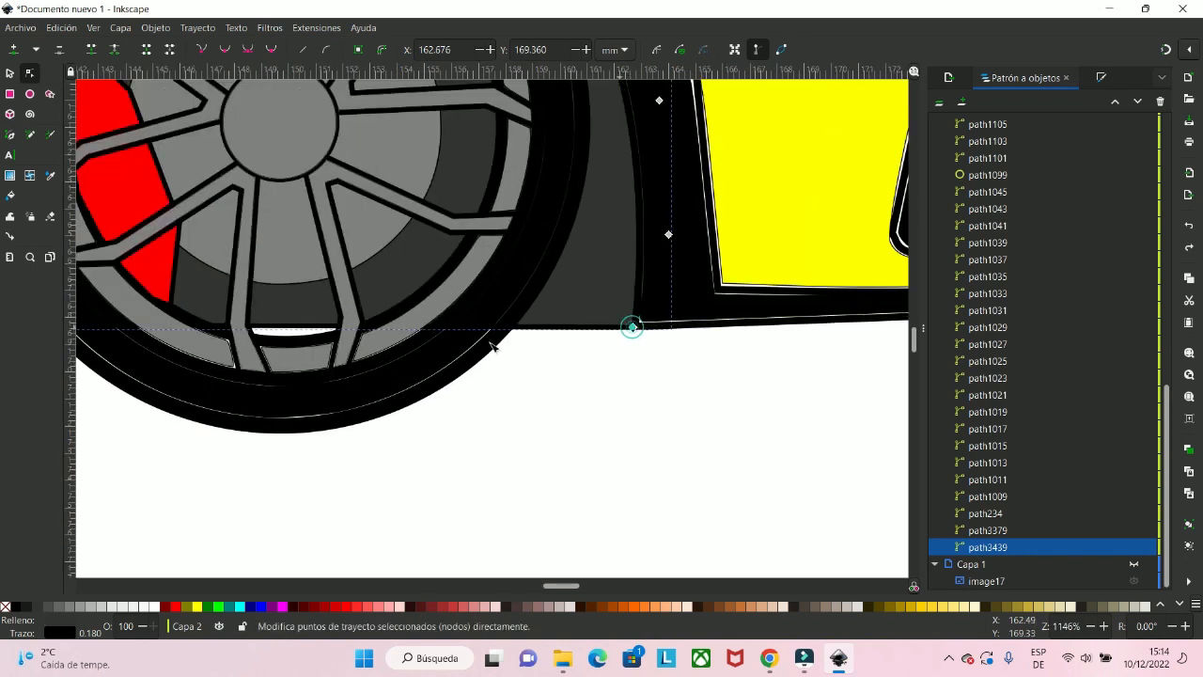
left_click(669, 235)
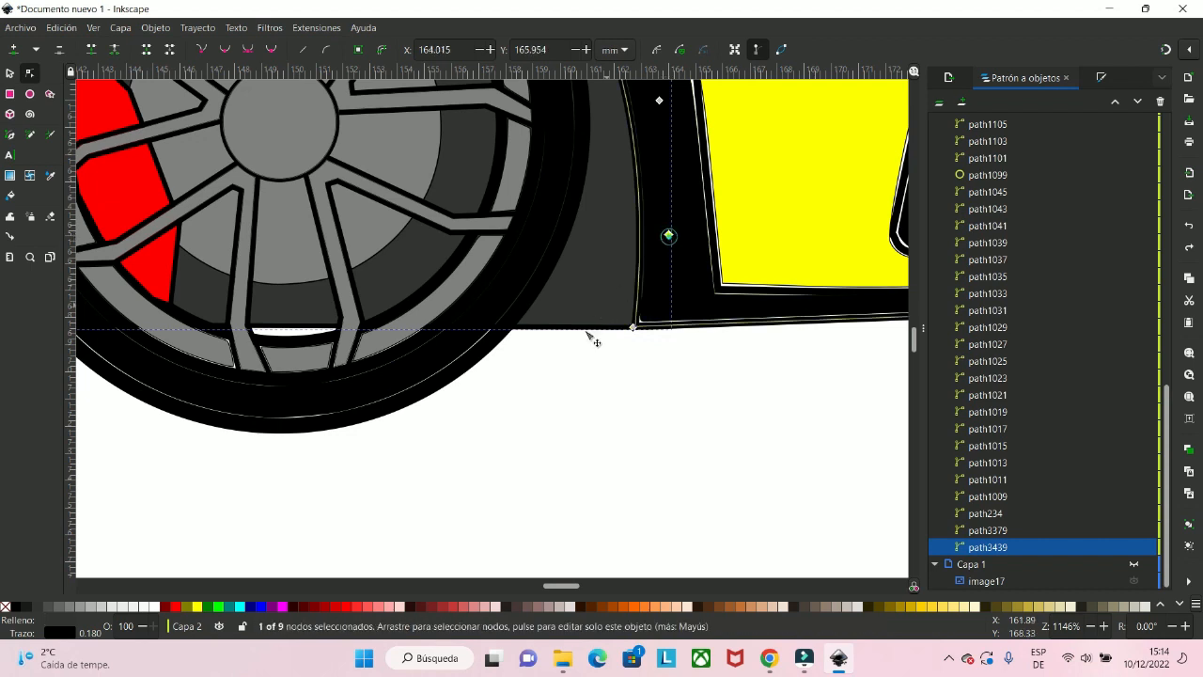
- Bend the front arch shape's bottom edge slightly downward to cover the white gap between the wheel's lower spokes, and deselect the shape
scroll(539, 356, "down", 1)
scroll(503, 404, "left", 4)
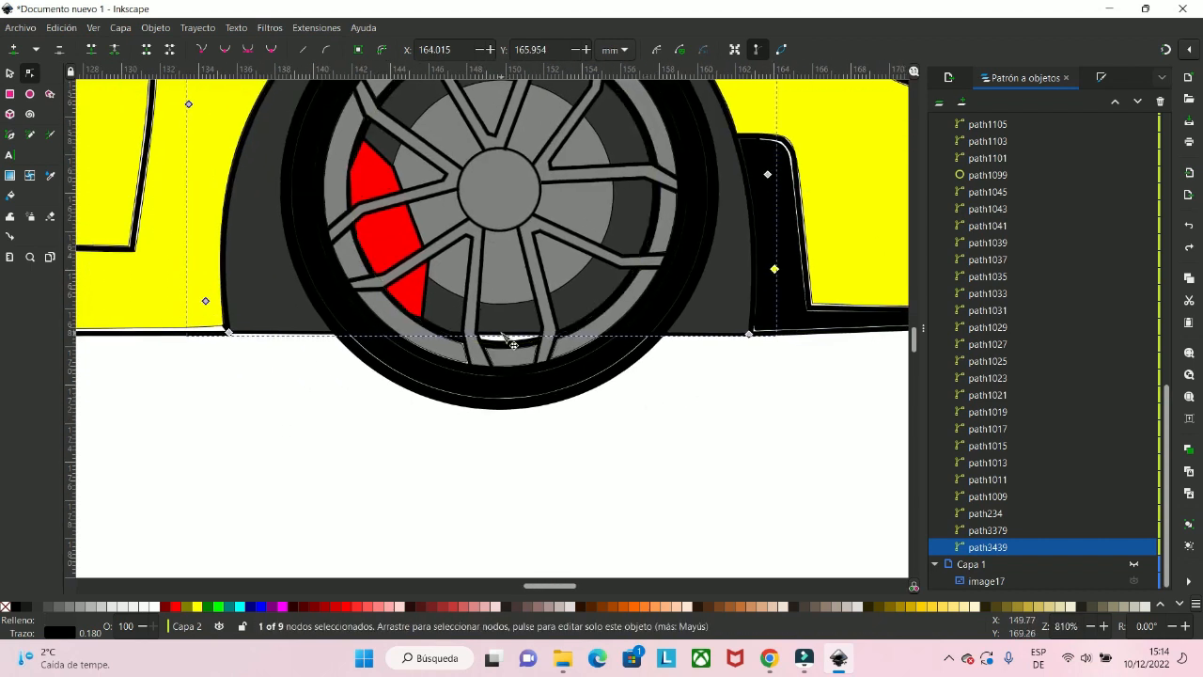
left_click_drag(503, 335, 504, 347)
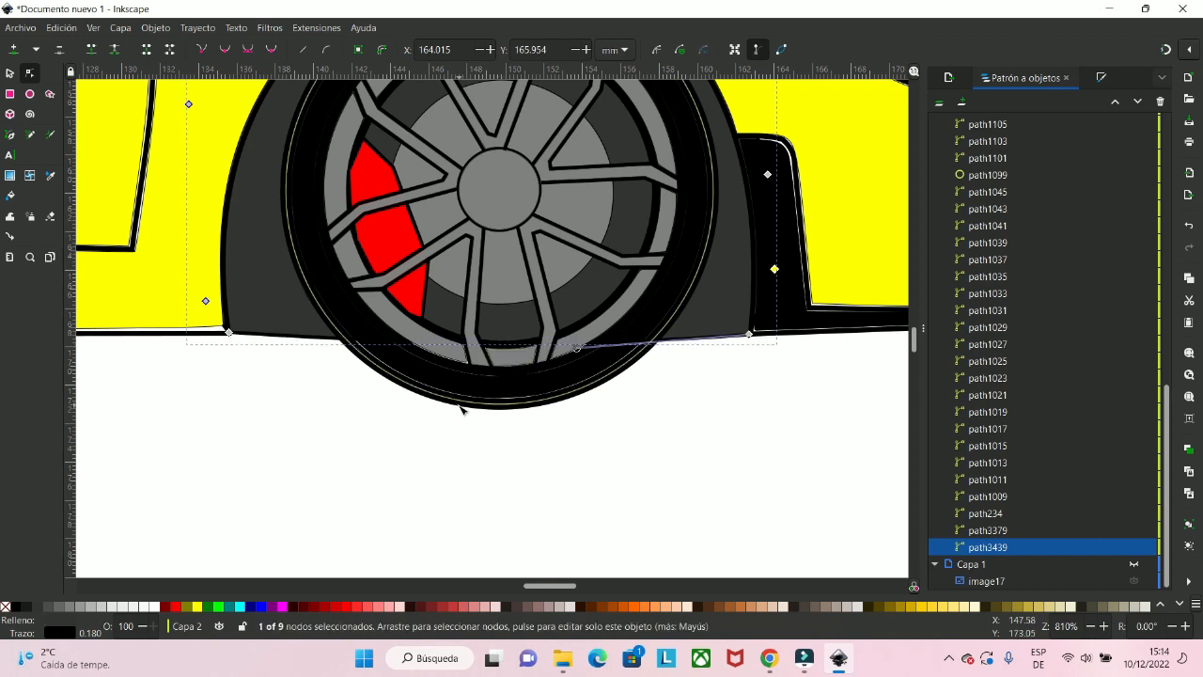
scroll(455, 404, "down", 5)
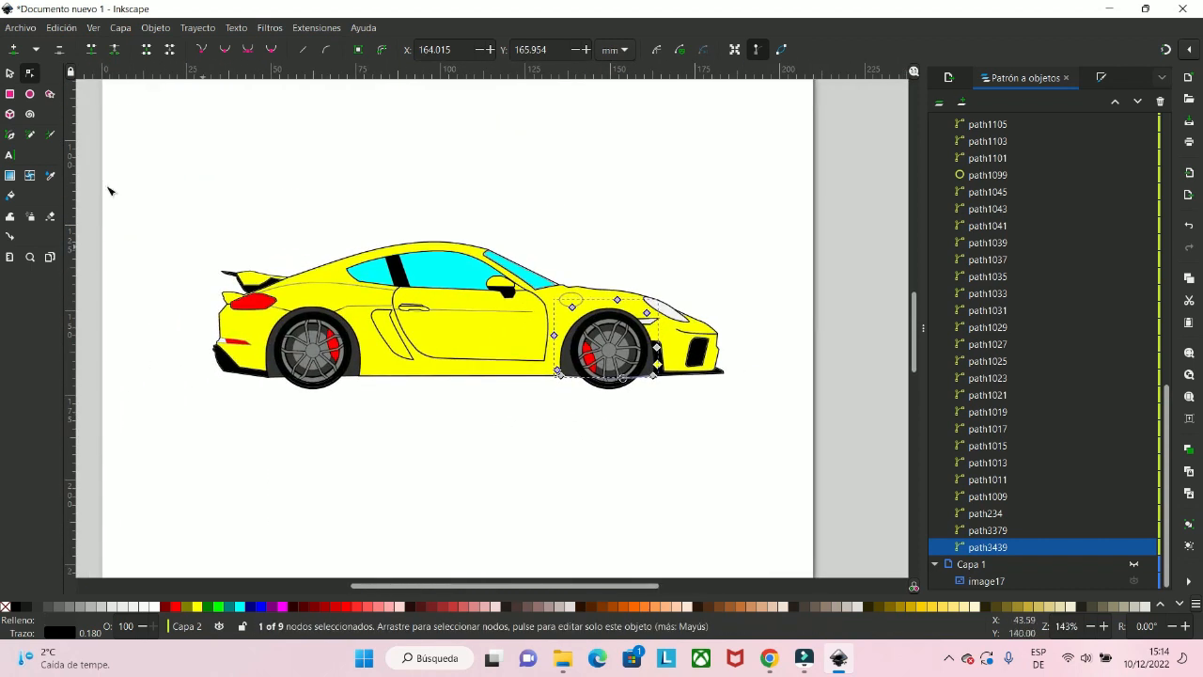
left_click(10, 72)
scroll(444, 369, "down", 1)
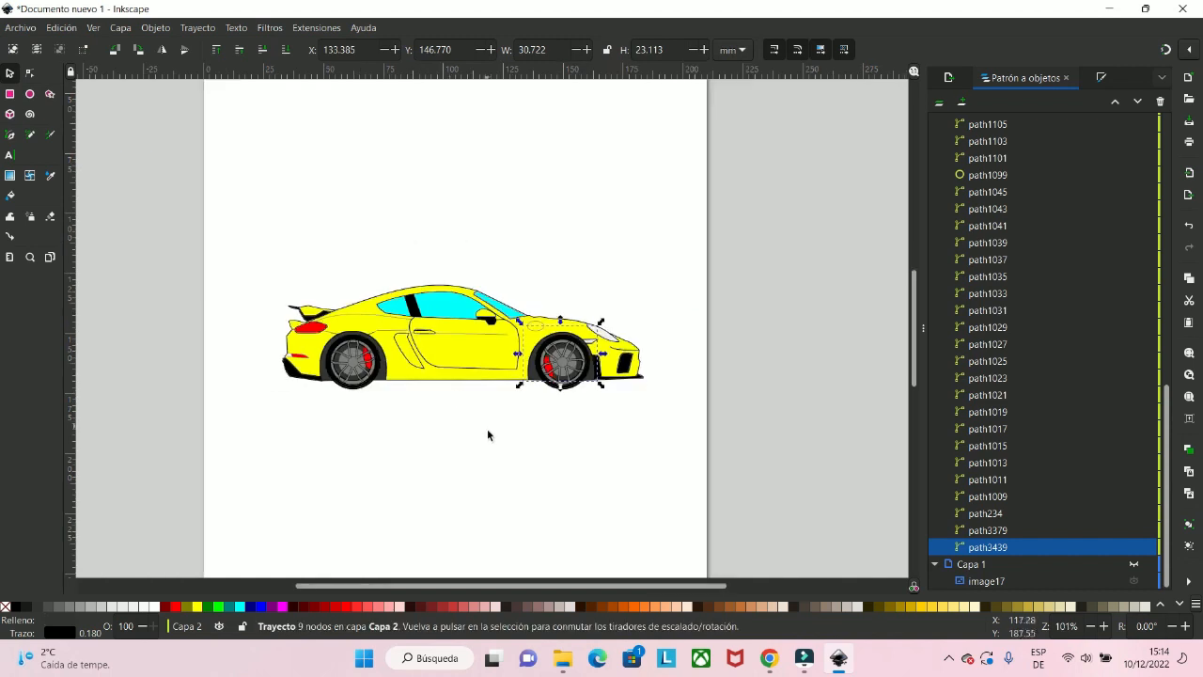
left_click(486, 430)
scroll(486, 431, "up", 2)
scroll(476, 396, "down", 2)
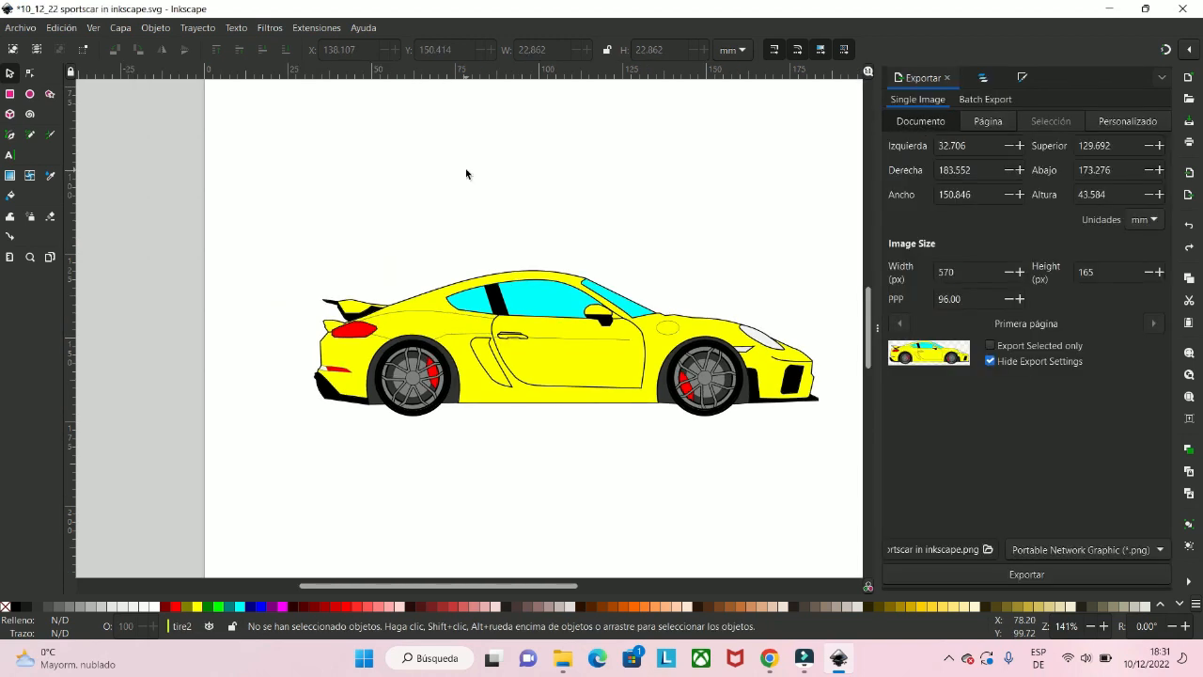
- Add a new layer named 1 above the current tire2 layer
left_click(981, 79)
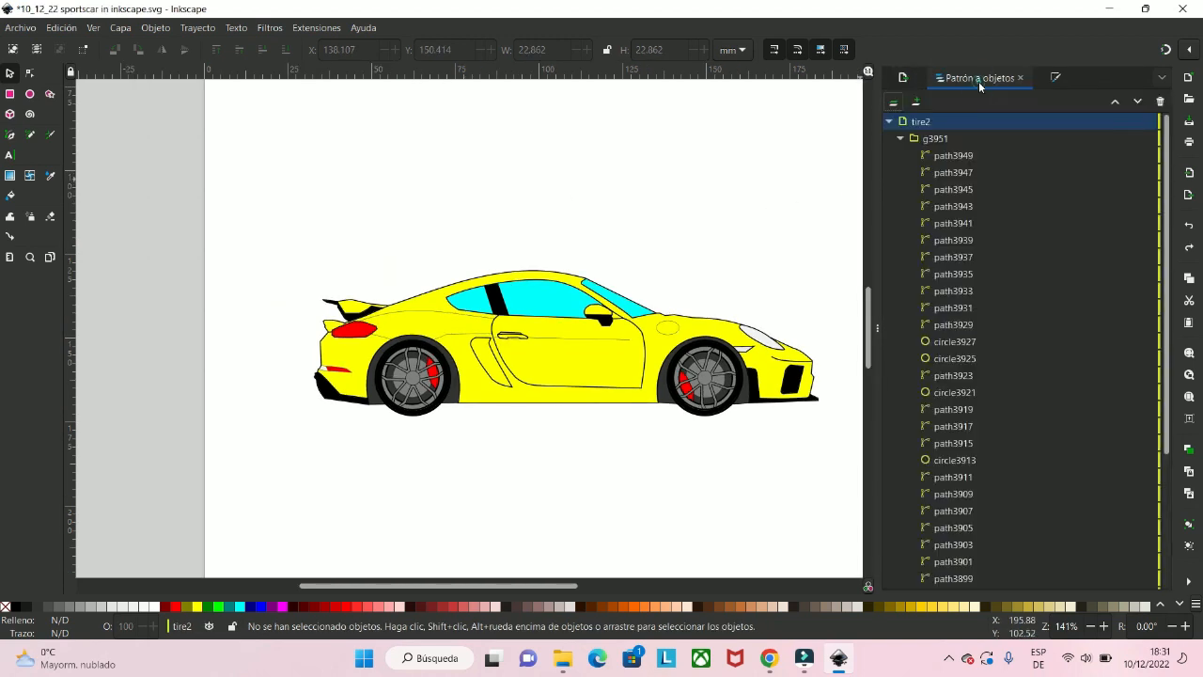
left_click(890, 122)
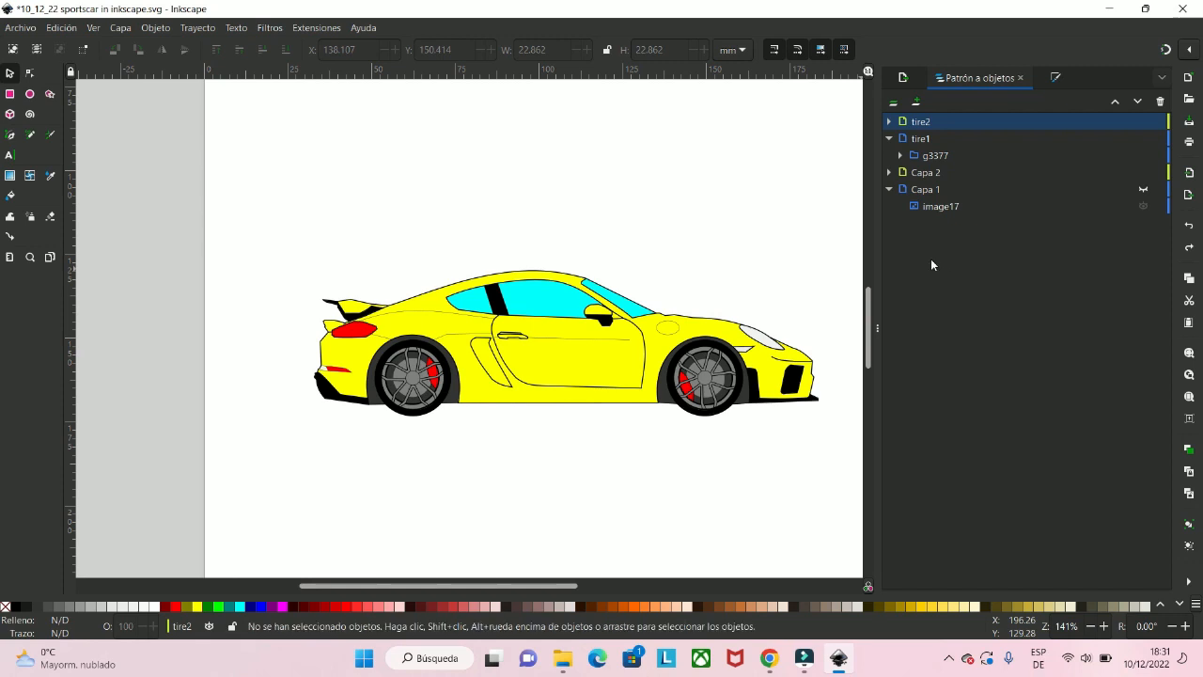
left_click(121, 28)
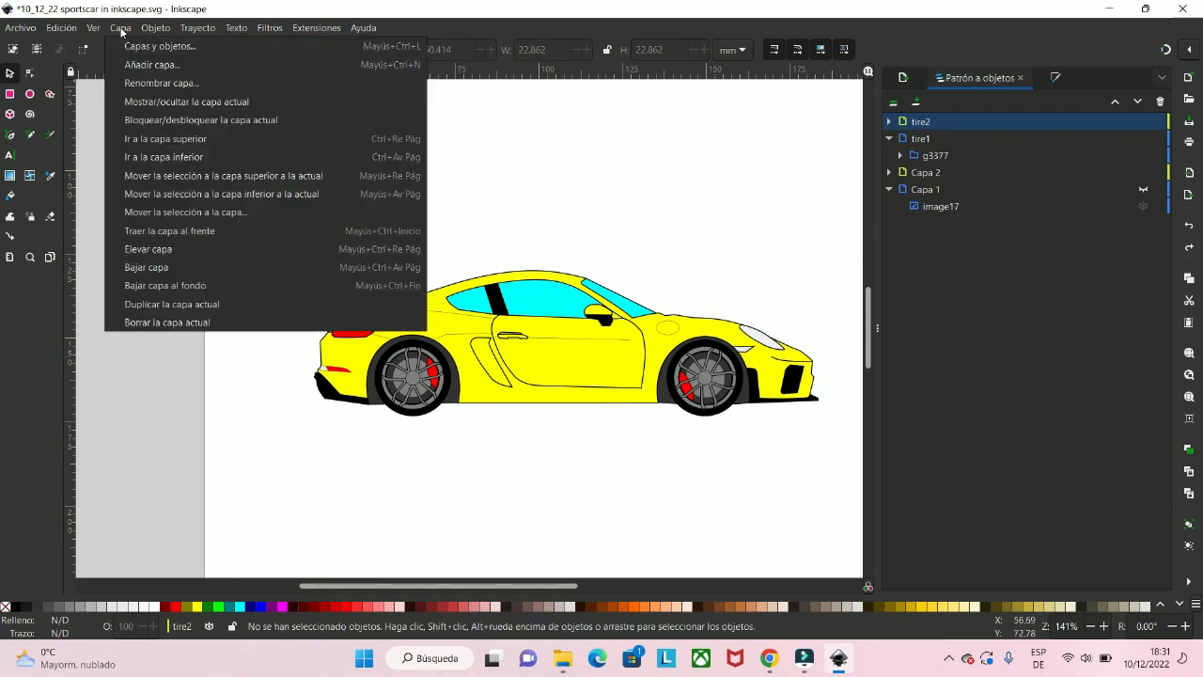
left_click(151, 65)
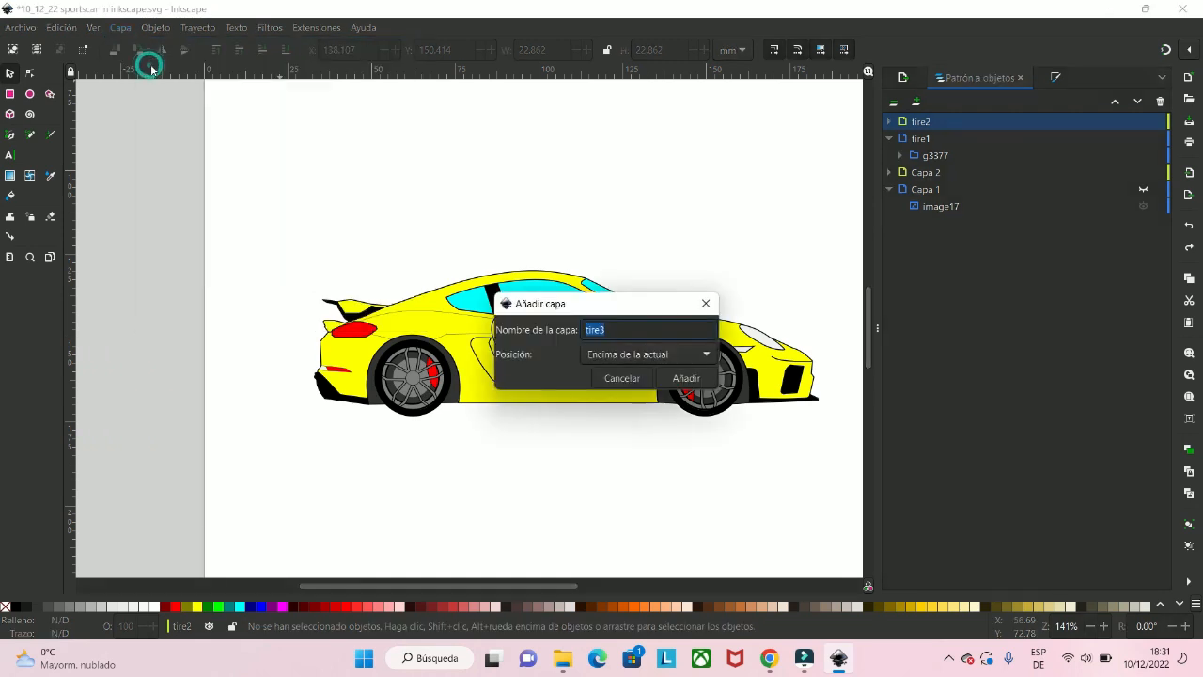
type("1")
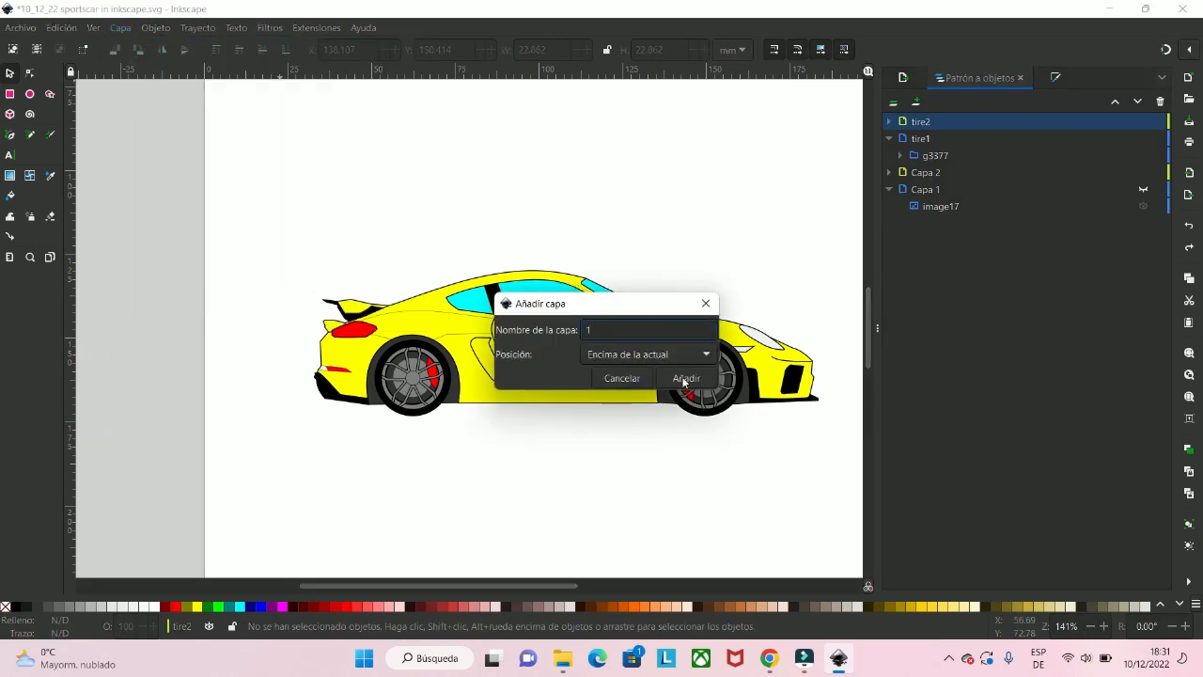
left_click(685, 378)
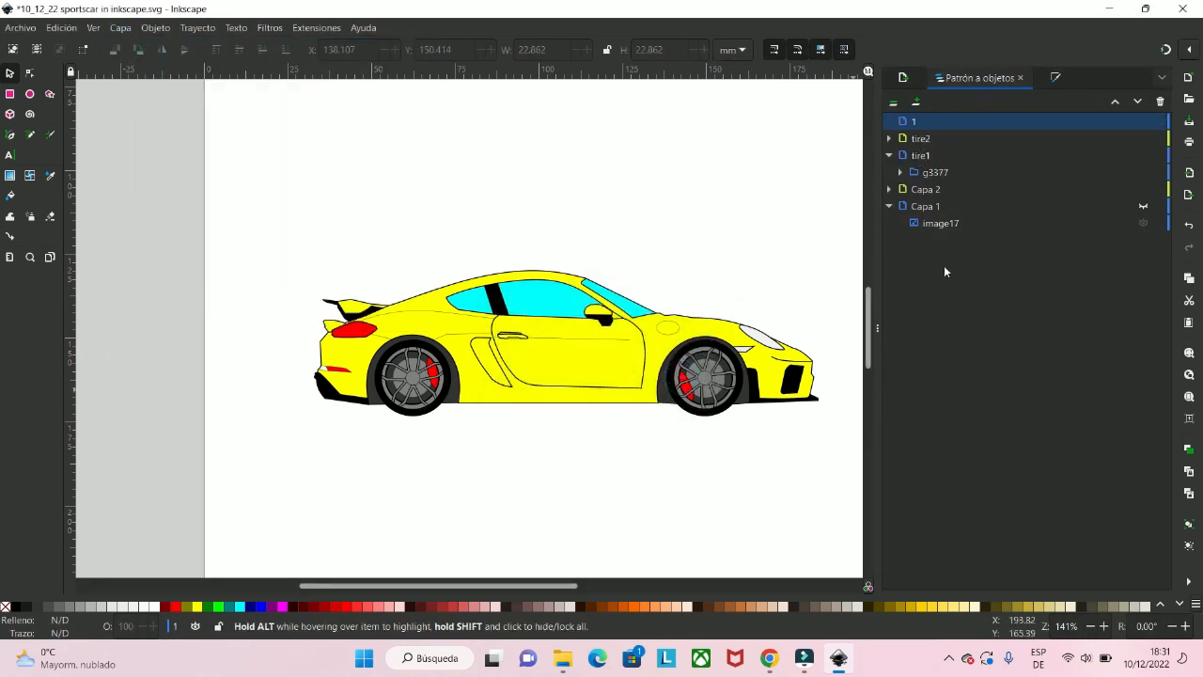
- Nest the tire2, tire1, Capa 2 and Capa 1 layers as sublayers inside layer 1
left_click(917, 139)
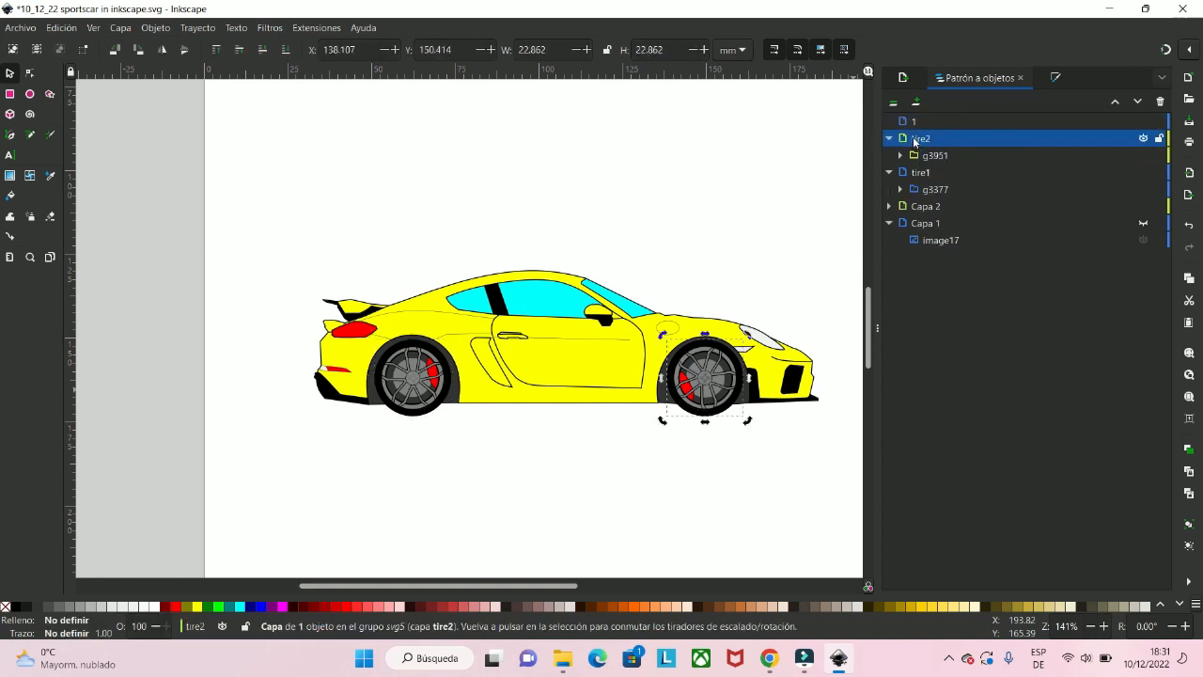
mouse_move(917, 140)
left_mouse_down()
mouse_move(914, 122)
mouse_move(900, 134)
left_mouse_up()
left_click(913, 174)
left_click(889, 124)
left_click_drag(913, 174, 922, 123)
left_click_drag(930, 172, 933, 135)
left_click_drag(920, 188, 962, 130)
left_click(899, 156)
left_click(891, 189)
left_click_drag(919, 190, 993, 148)
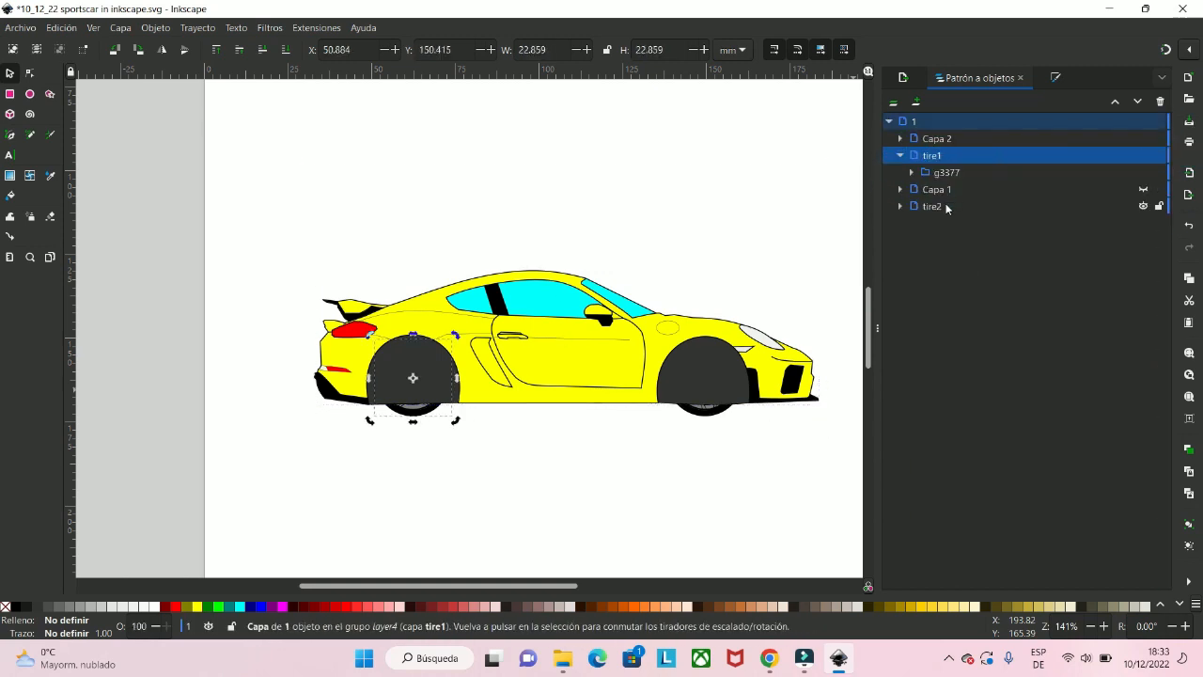
- Reorder the sublayers of layer 1 from top to bottom as tire2, tire1, Capa 2 and Capa 1
left_click(901, 190)
left_click(904, 190)
mouse_move(931, 207)
left_mouse_down()
mouse_move(981, 150)
mouse_move(944, 194)
left_mouse_up()
left_click(901, 190)
left_click(901, 156)
left_click(903, 190)
left_click(900, 140)
left_click(901, 141)
left_click(901, 173)
left_click_drag(934, 144, 949, 199)
left_click(900, 190)
left_click(901, 156)
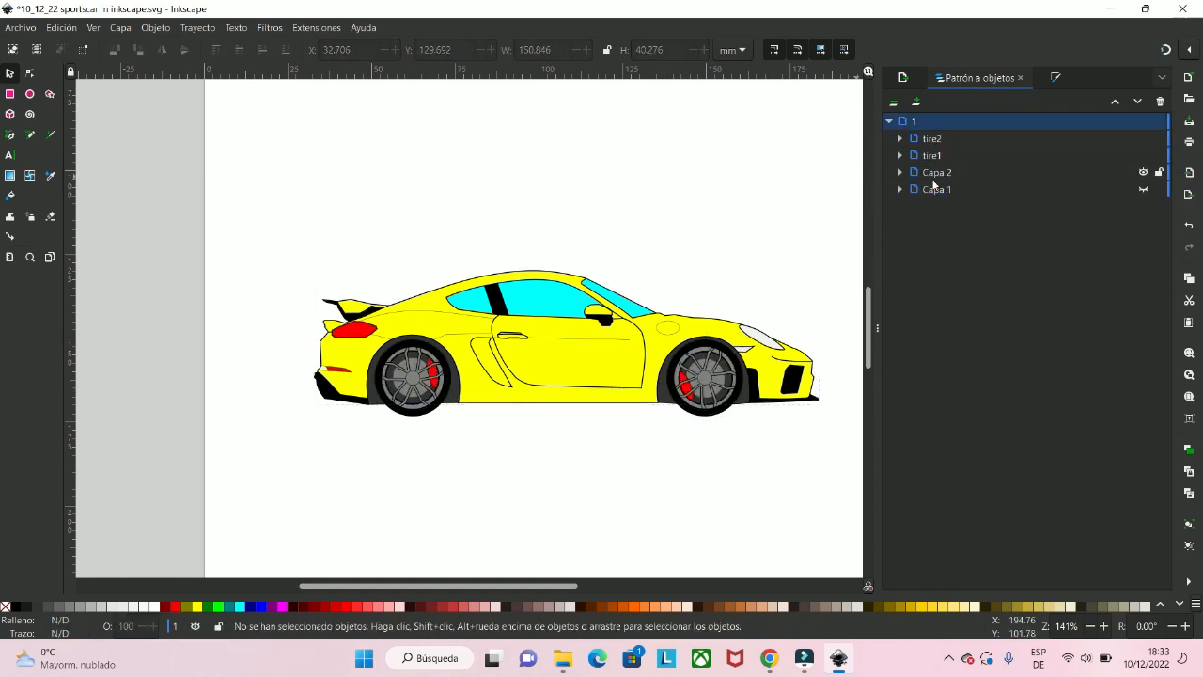
- Duplicate layer 1 with all its sublayers and rename the copy 2
left_click(889, 121)
right_click(912, 121)
left_click(940, 147)
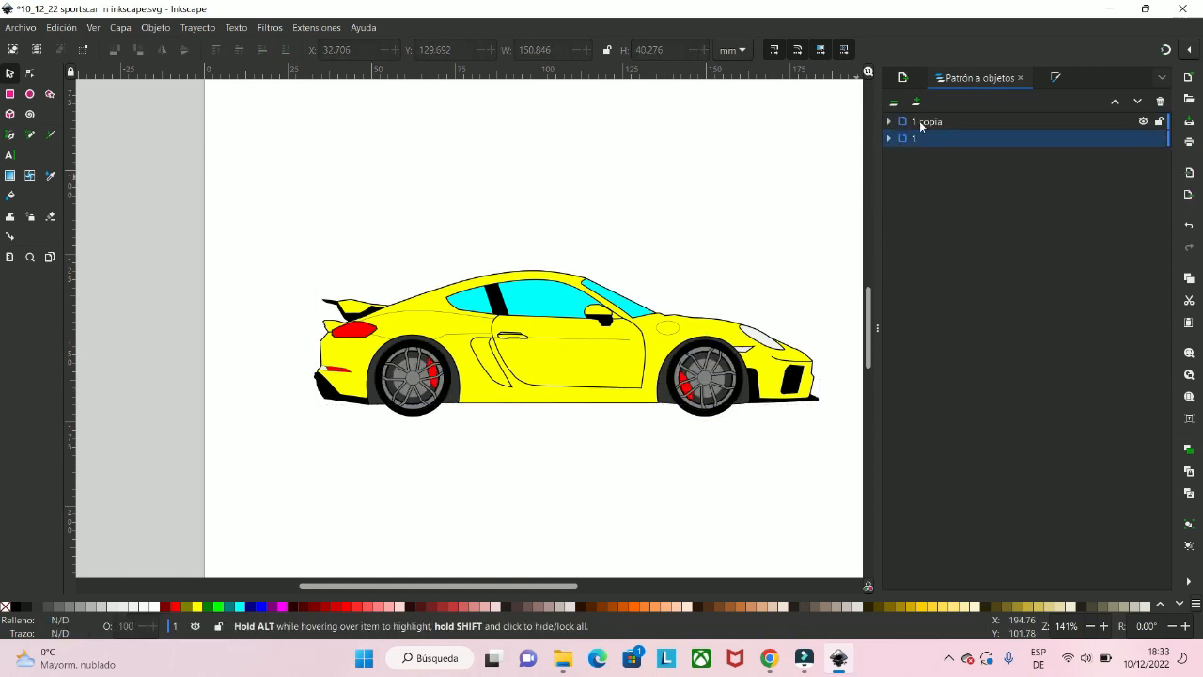
right_click(920, 126)
left_click(977, 185)
type("2")
left_click(680, 366)
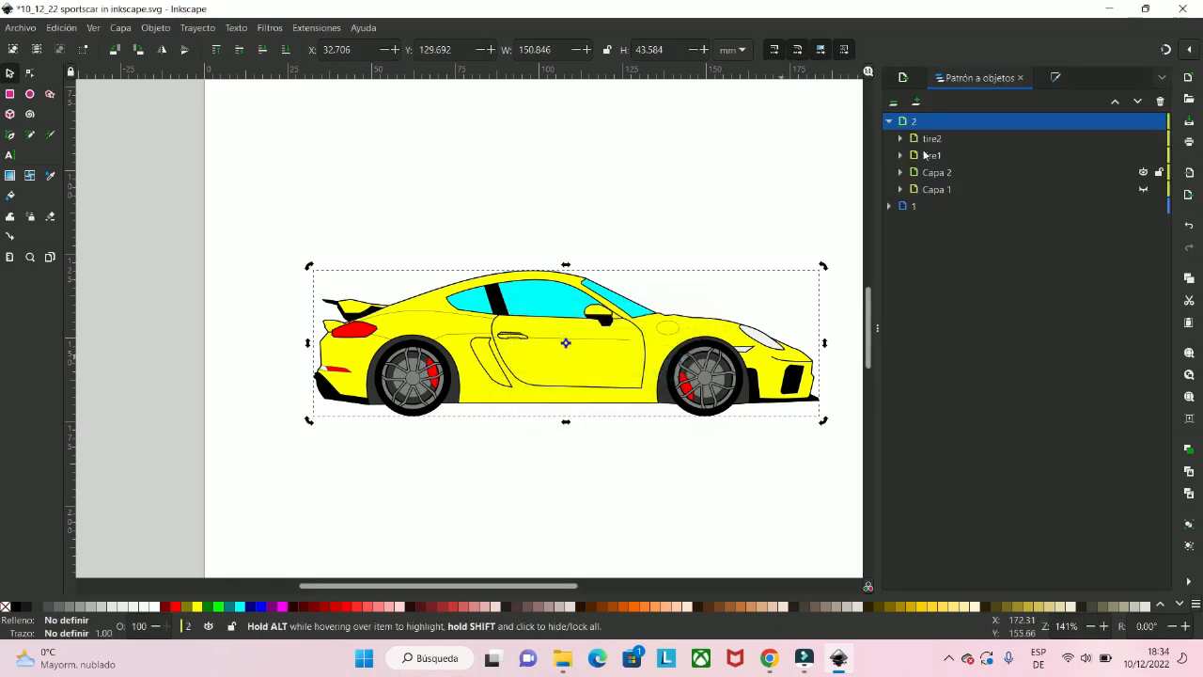
- Hide layer 1 and rotate both the tire1 and tire2 wheels of layer 2 by 90° clockwise
left_click(890, 123)
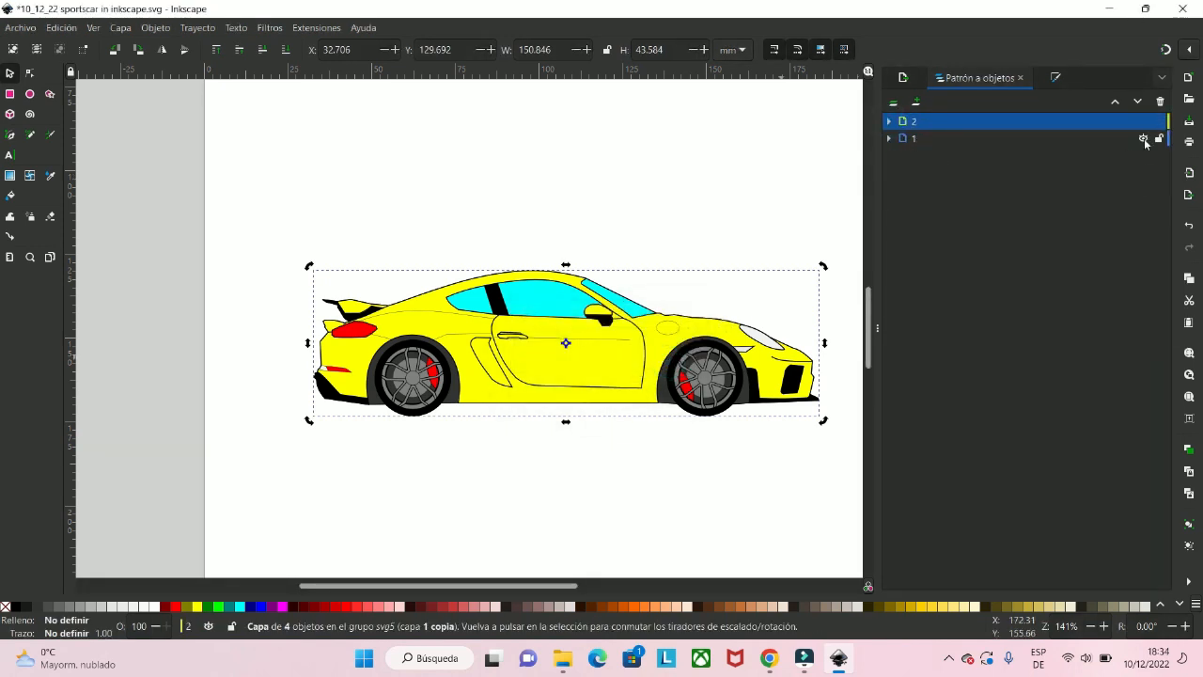
left_click(889, 121)
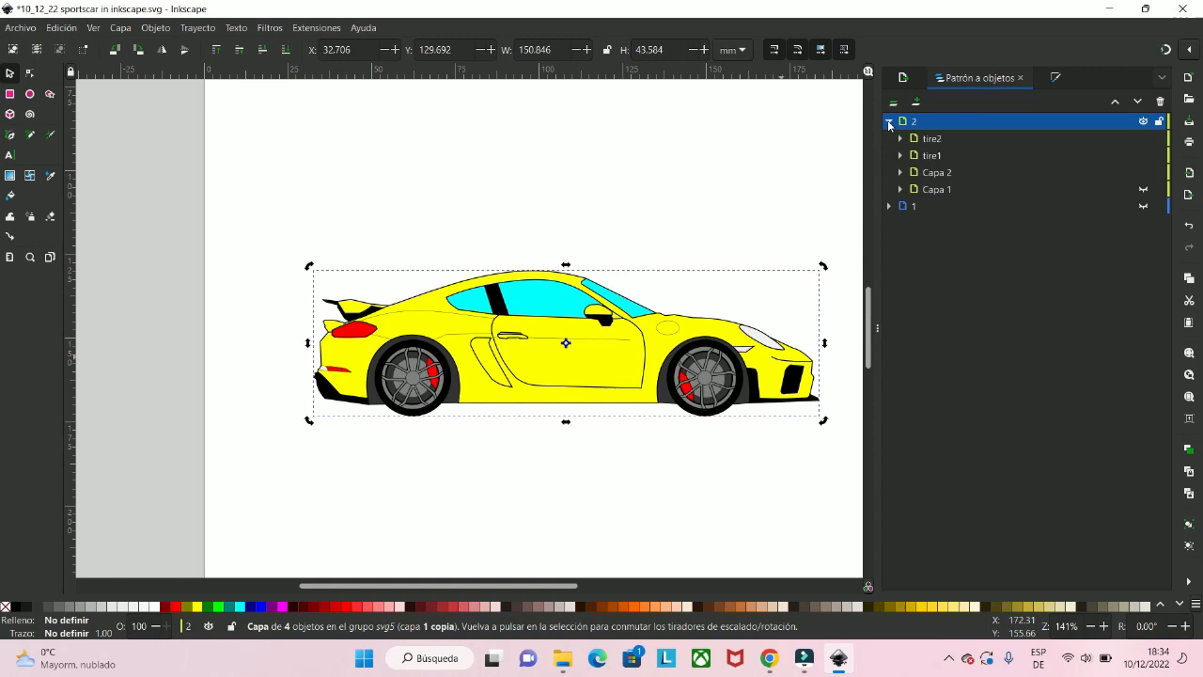
left_click(934, 157)
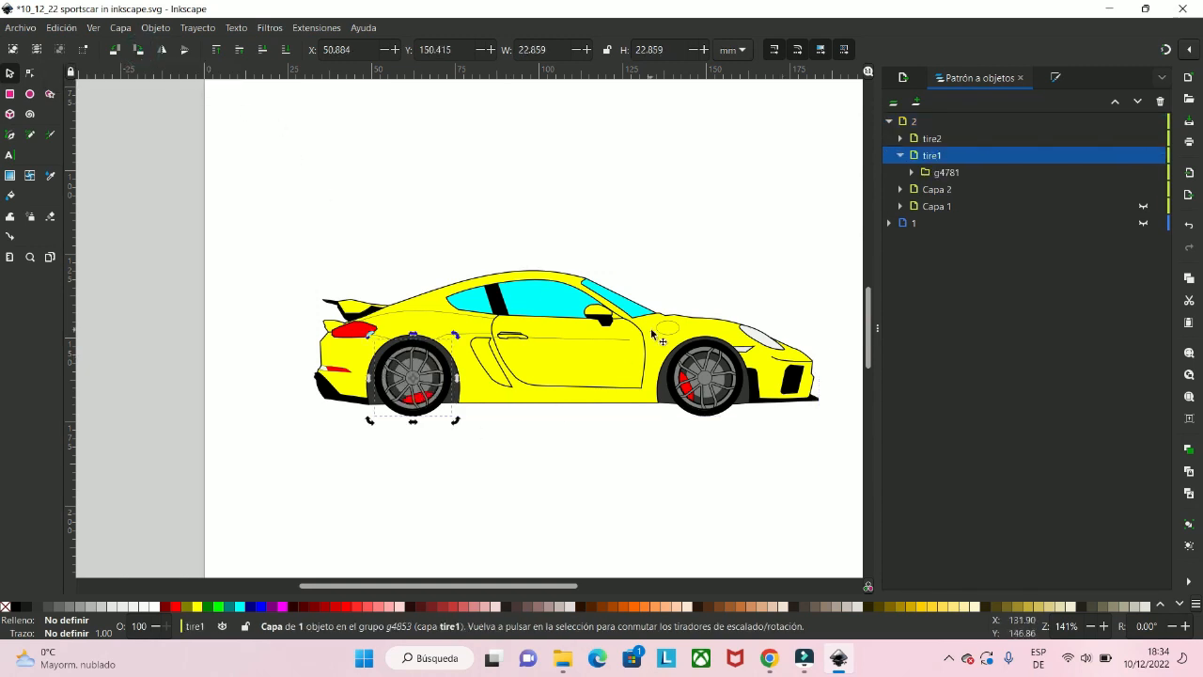
left_click(928, 140)
left_click(140, 51)
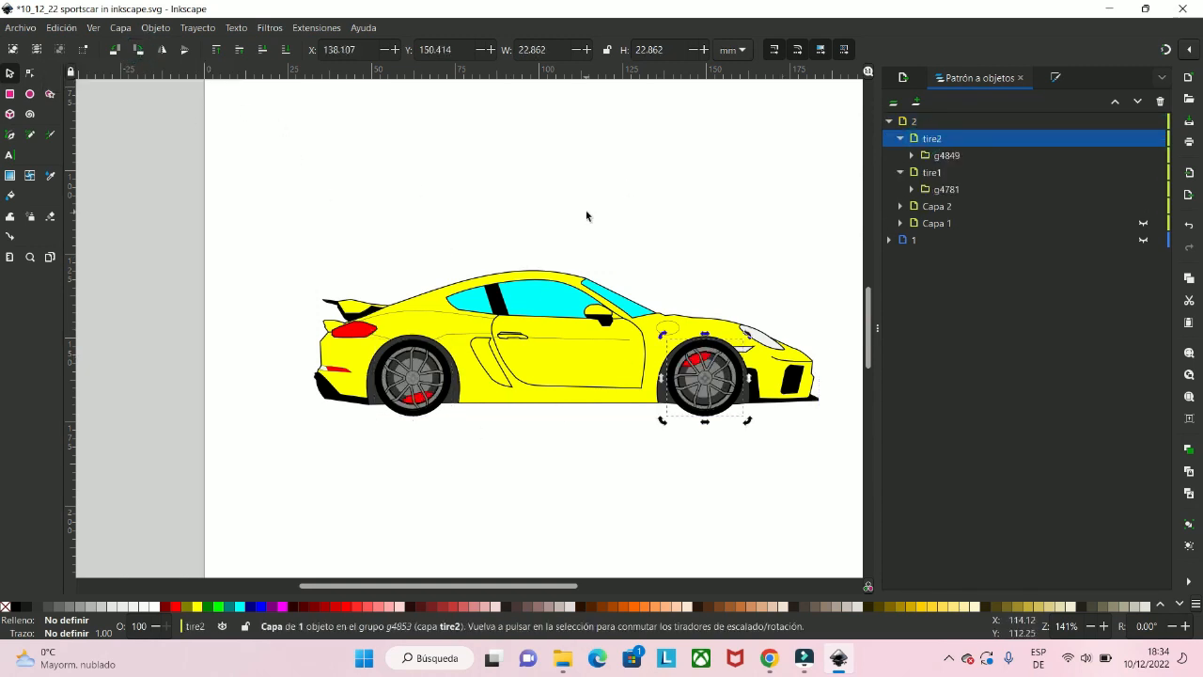
- Duplicate layer 2 with its rotated wheels and rename the copy 3
right_click(912, 121)
left_click(941, 148)
left_click(915, 124)
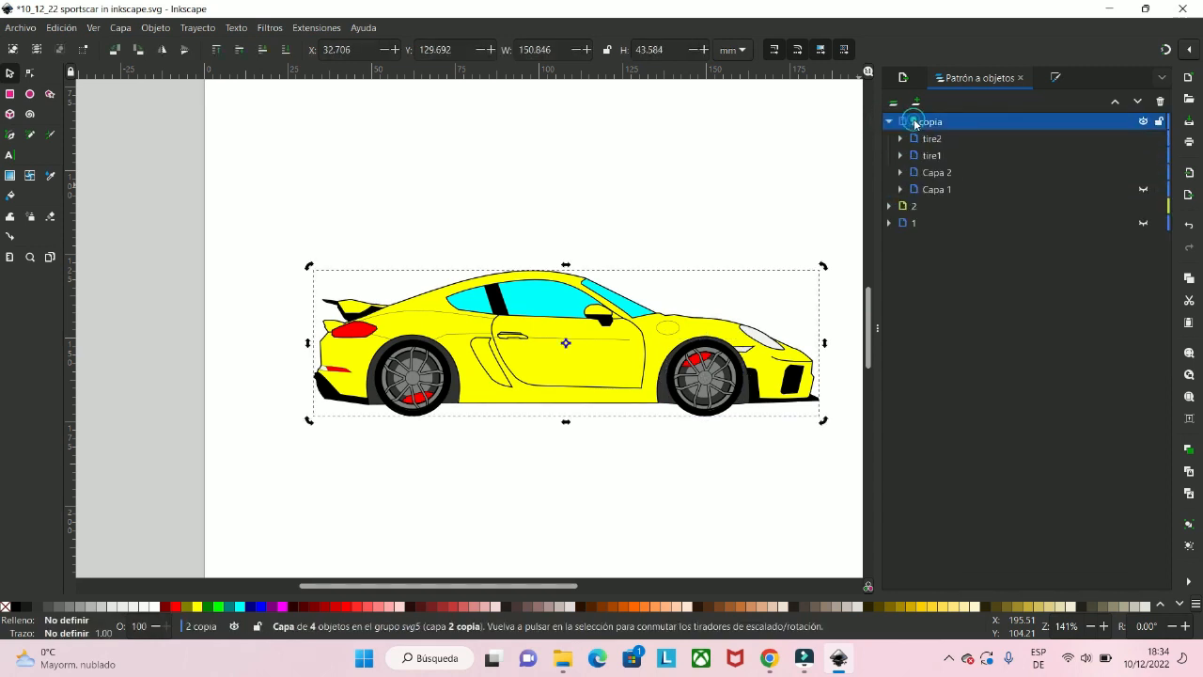
right_click(915, 124)
left_click(954, 167)
type("3")
left_click(669, 365)
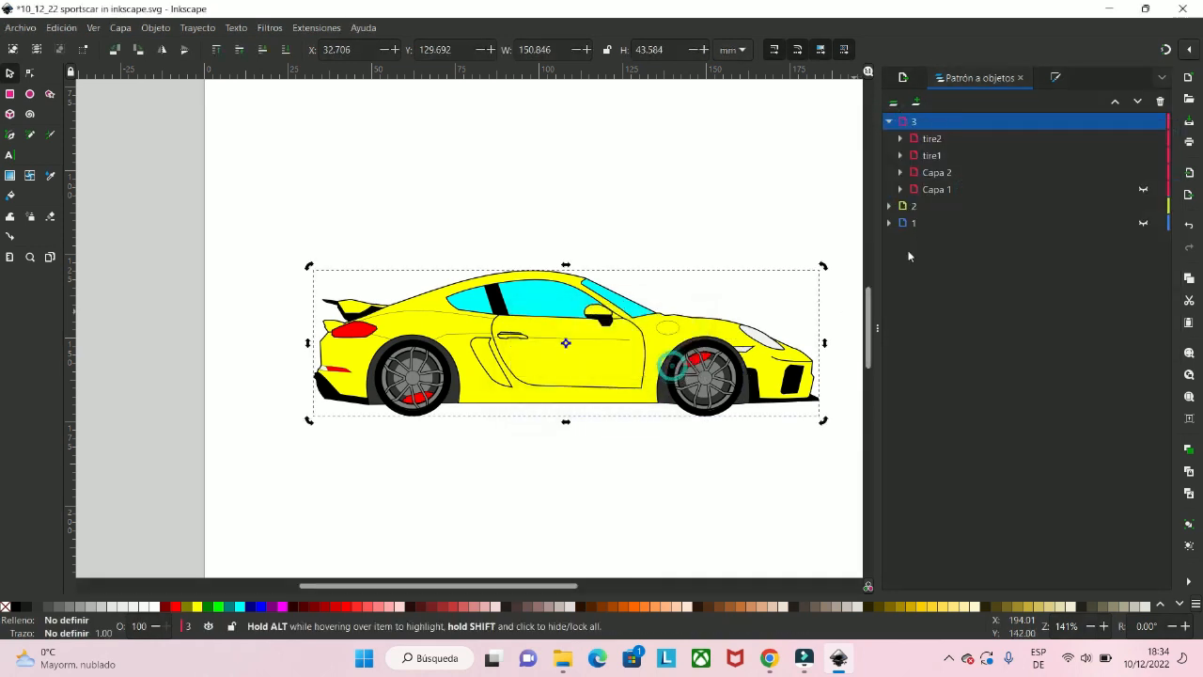
- Hide layer 2 and rotate the tire2 and tire1 wheels of layer 3 by 90° clockwise
left_click(888, 121)
left_click(1143, 138)
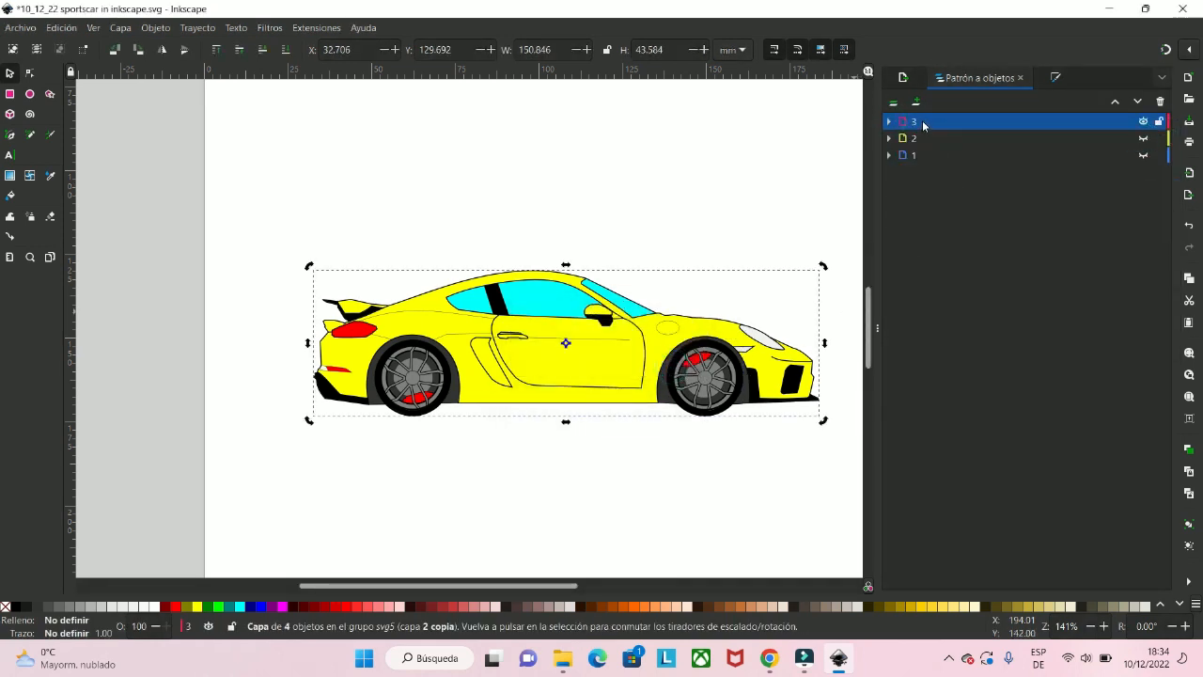
left_click(888, 122)
left_click(926, 138)
left_click(138, 50)
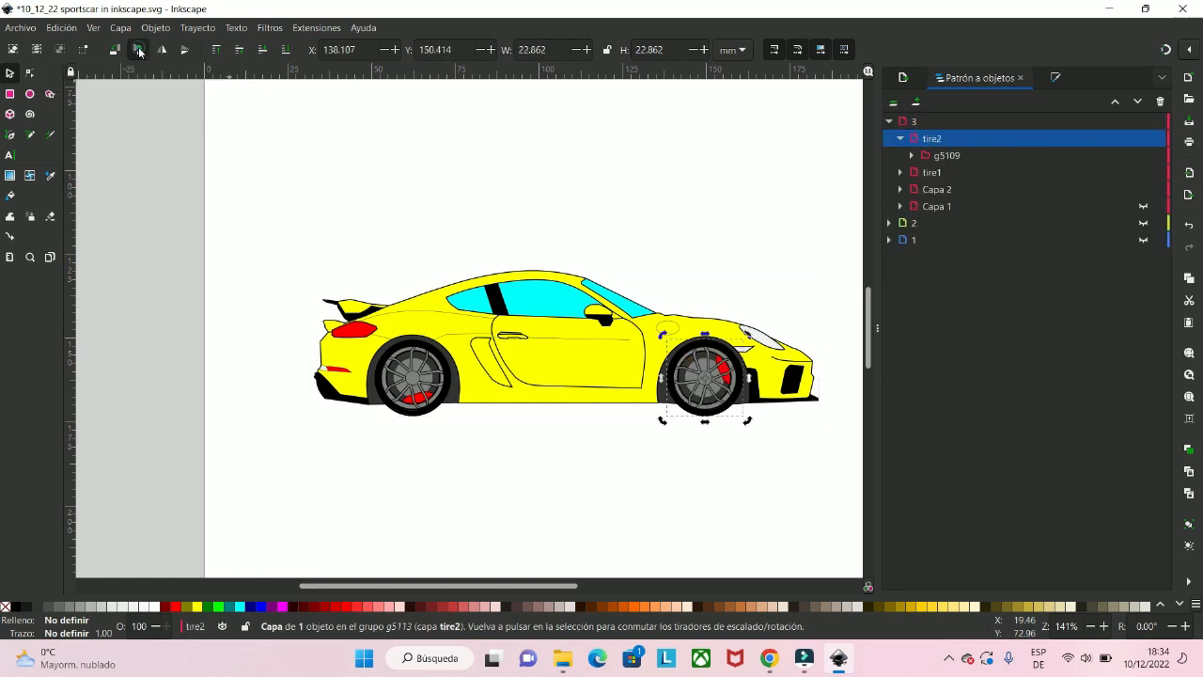
left_click(930, 173)
left_click(138, 50)
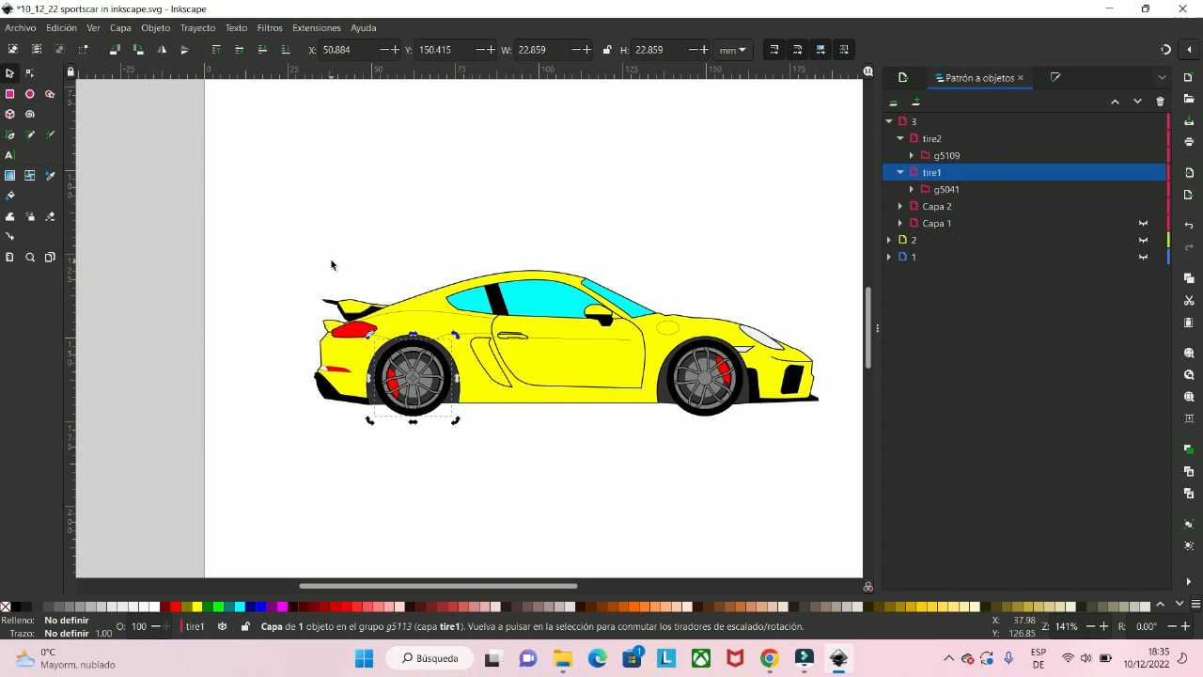
- Duplicate layer 3 with its rotated wheels and rename the copy 4
left_click(889, 121)
right_click(912, 121)
left_click(949, 148)
right_click(912, 122)
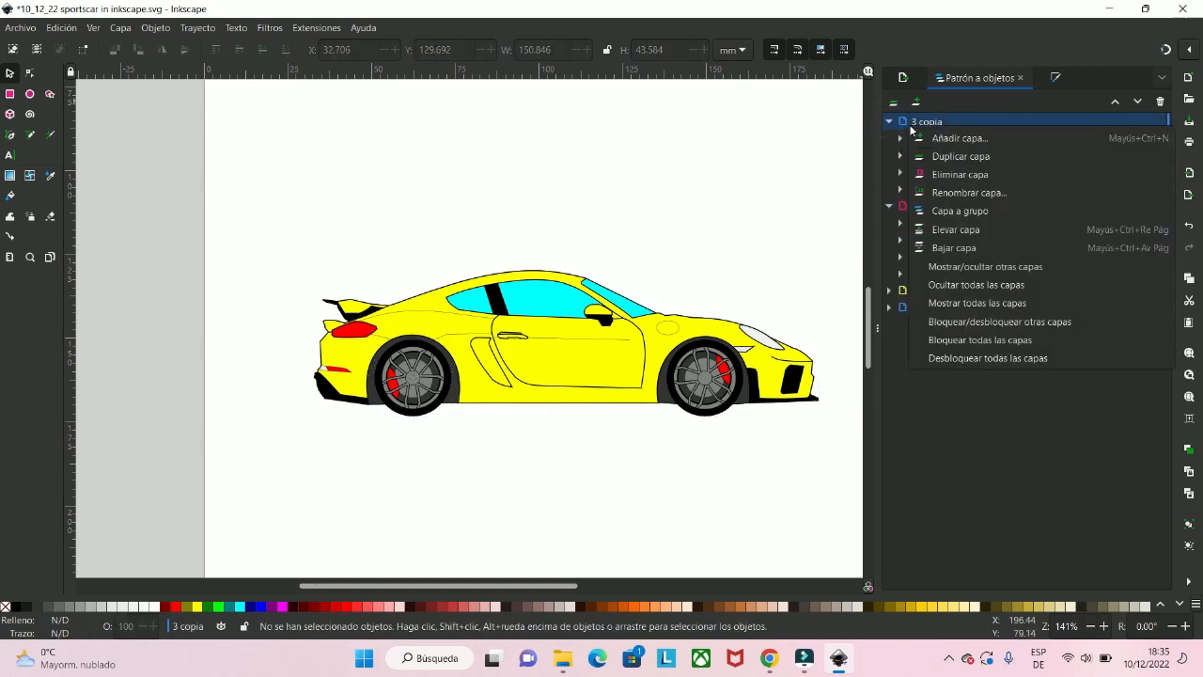
left_click(950, 190)
type("4")
key("Return")
- Rotate the tire2 and tire1 wheels of layer 4 by 90° clockwise
left_click(888, 122)
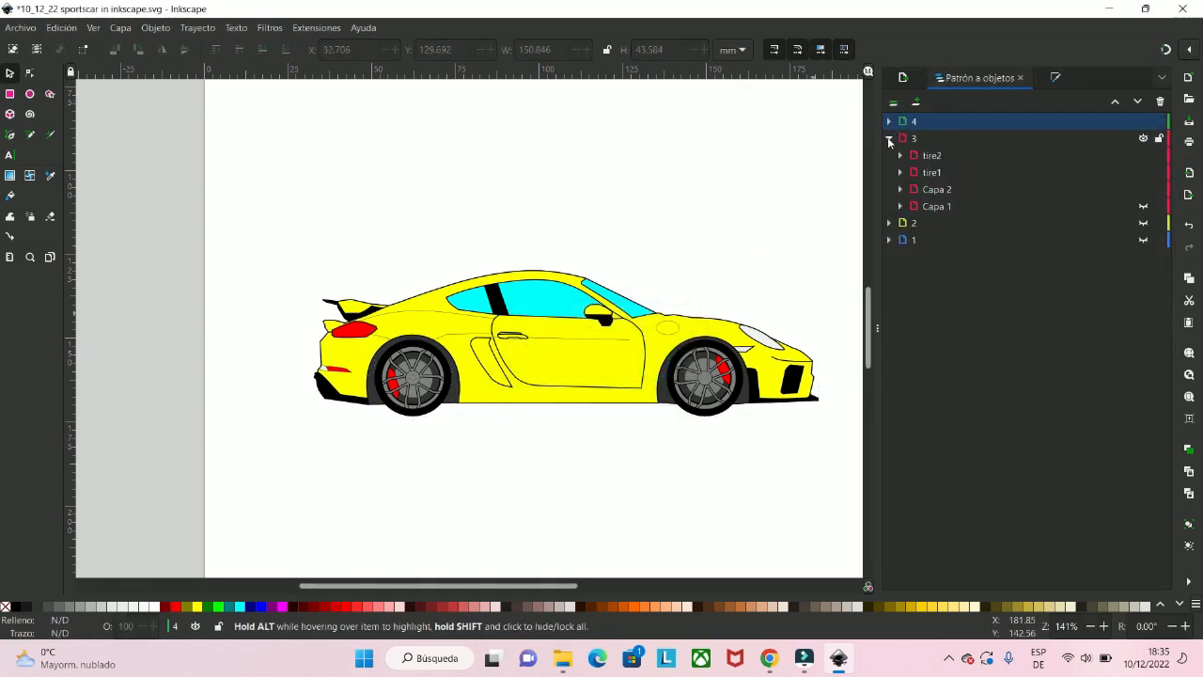
left_click(888, 139)
left_click(888, 121)
left_click(920, 138)
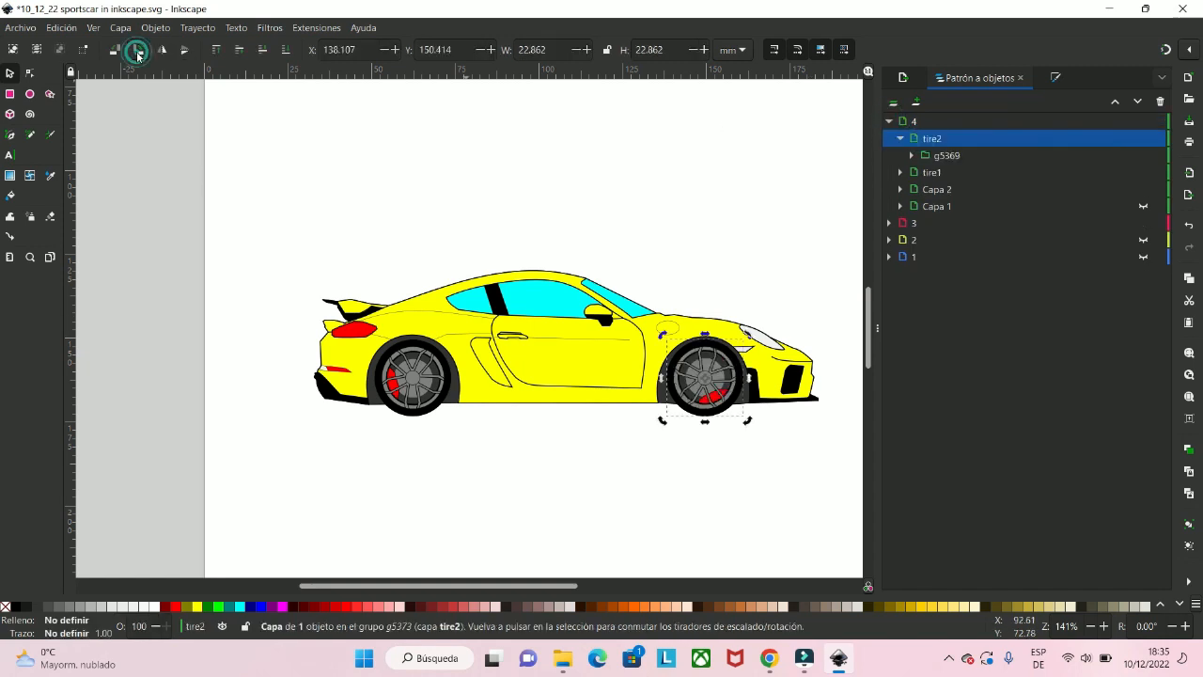
left_click(413, 376)
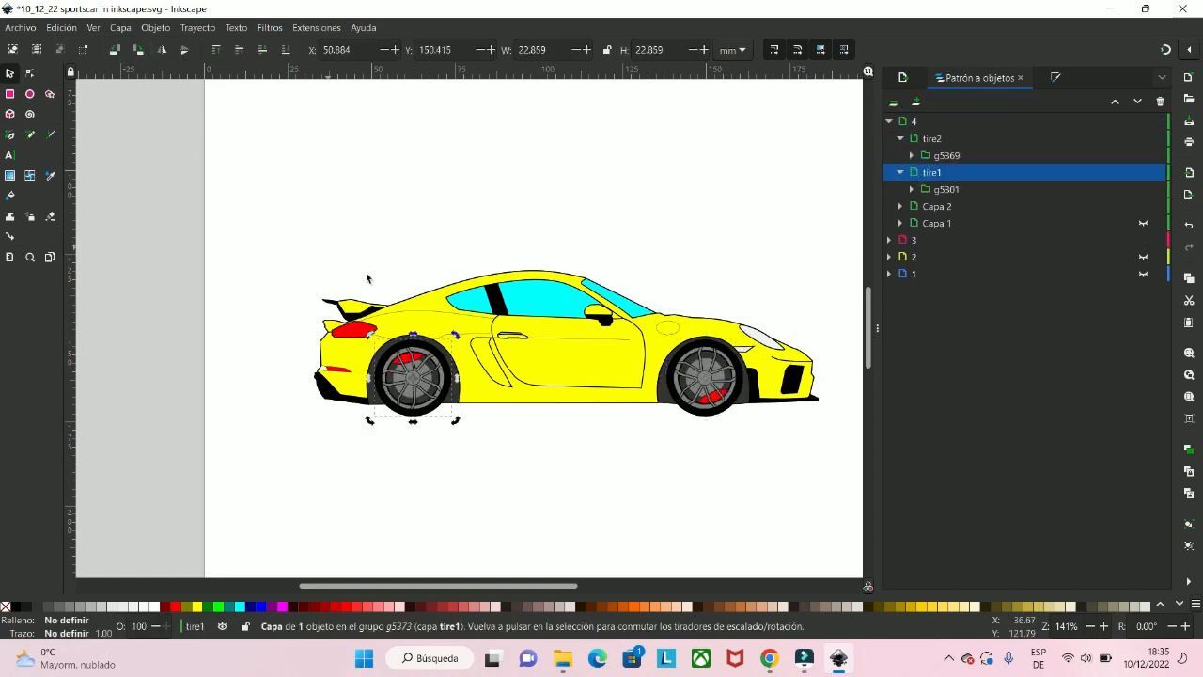
- Make layer 1 the only visible layer by hiding layers 3 and 4, and select all parts of its car
left_click(889, 123)
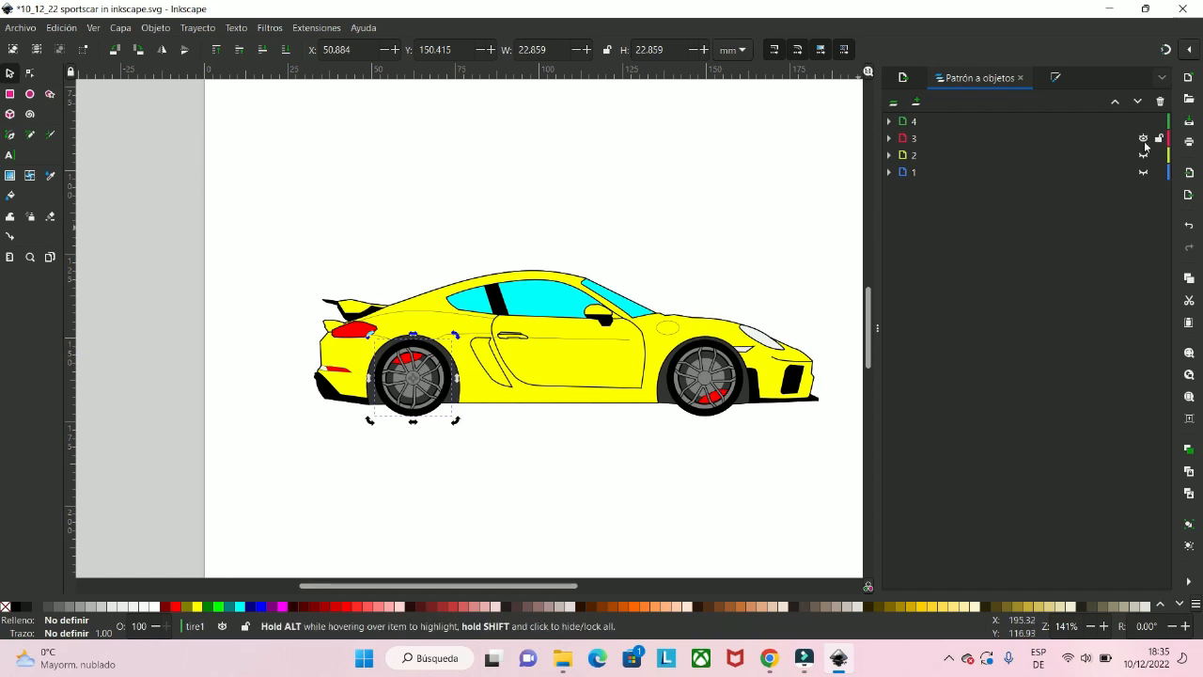
left_click(1143, 139)
left_click(1143, 121)
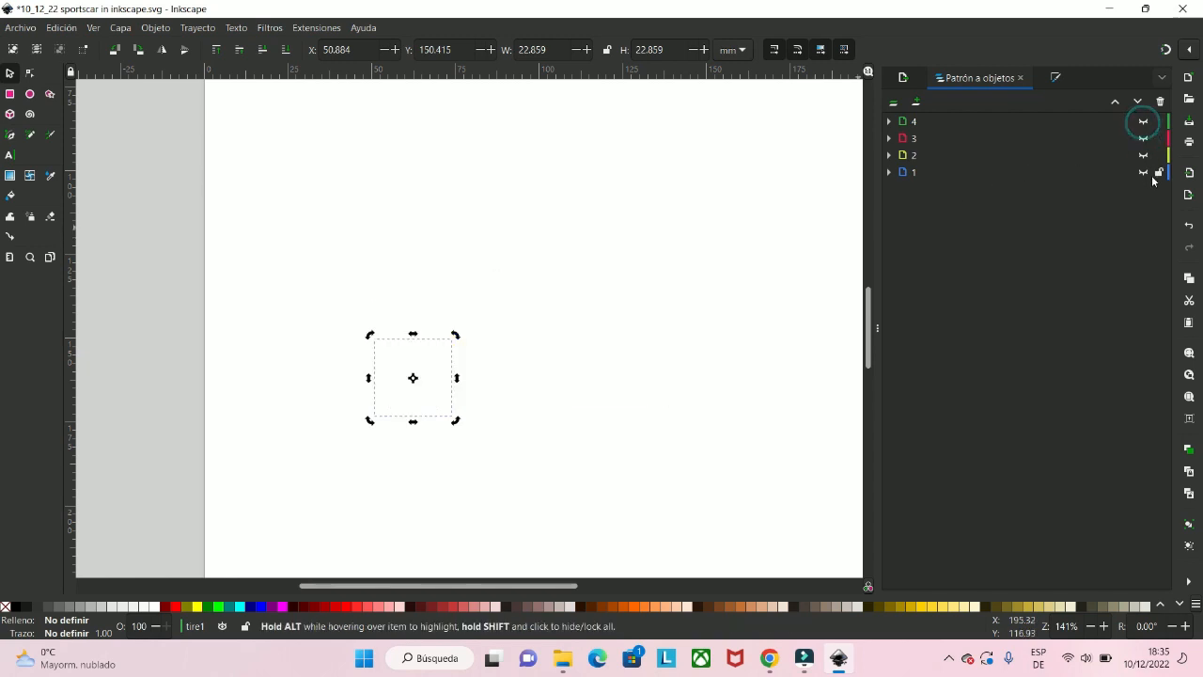
left_click(843, 174)
left_click_drag(854, 169, 271, 485)
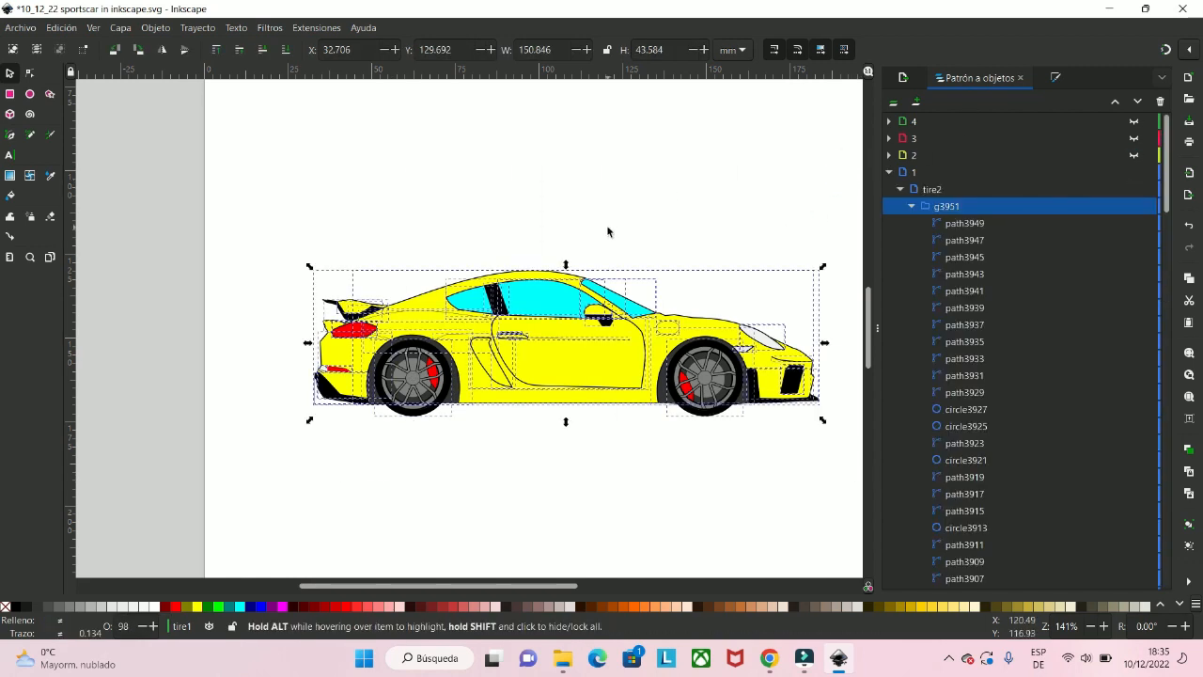
- Try to set the document export image size to 1920 px wide and 1080 px high
left_click(904, 79)
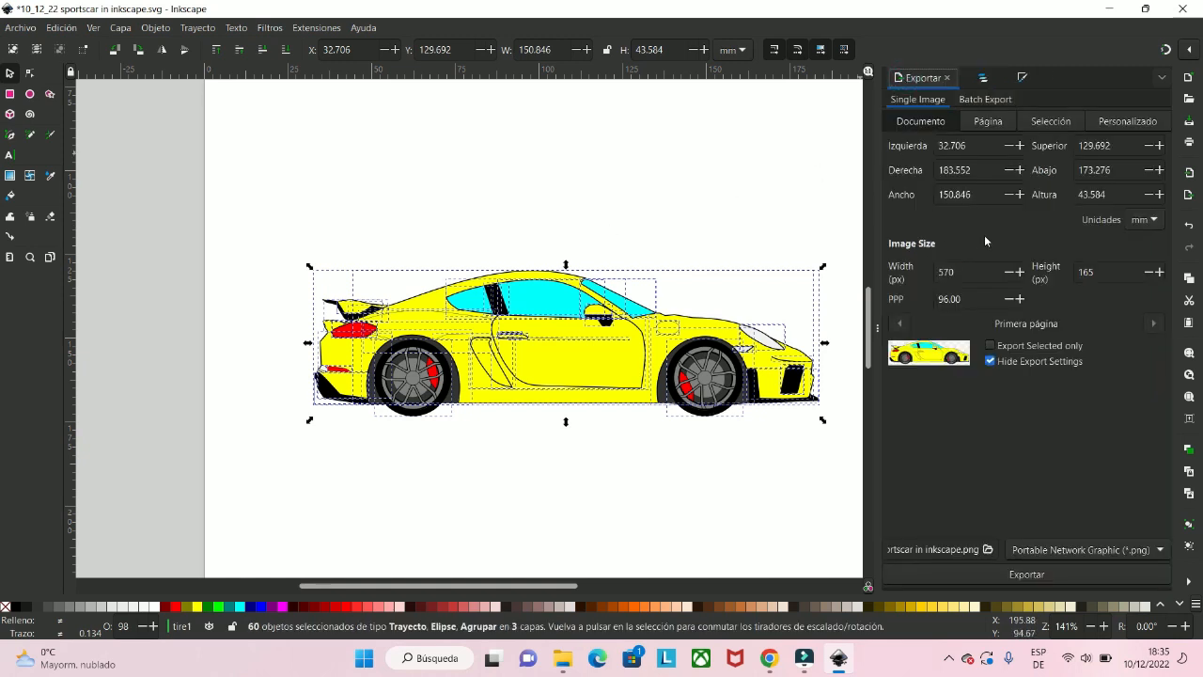
double_click(961, 273)
type("1920")
key("Tab")
type("1080")
key("Tab")
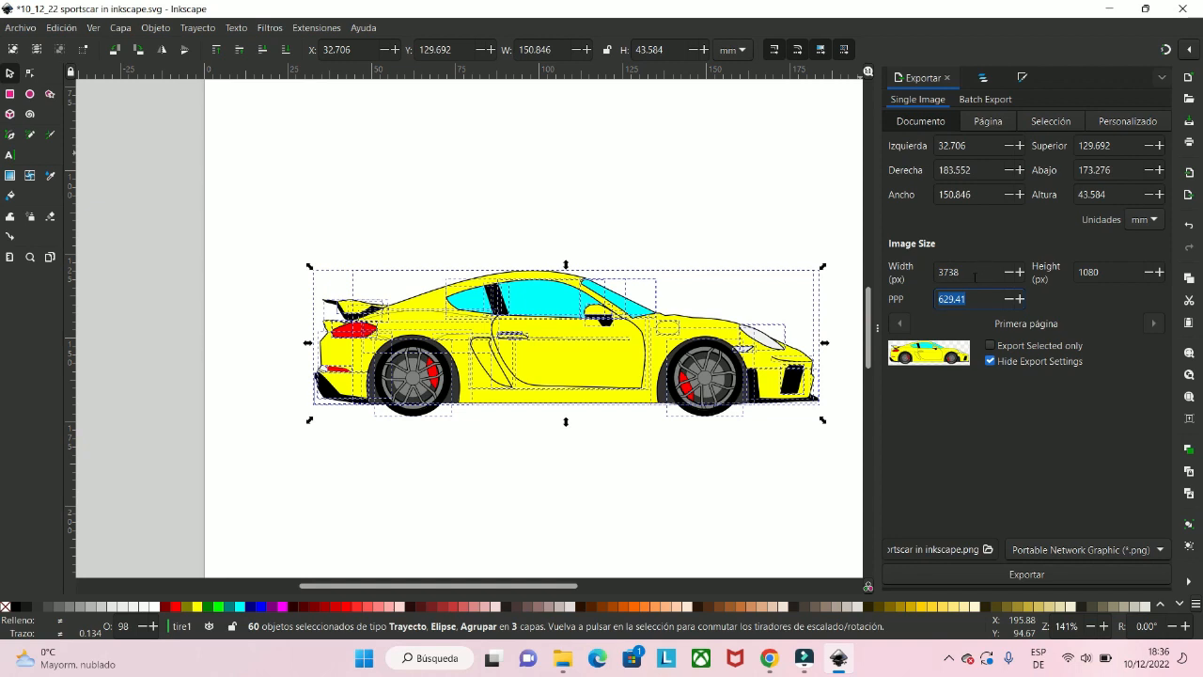
- Set the export image width to 1920 px
double_click(973, 271)
type("1920")
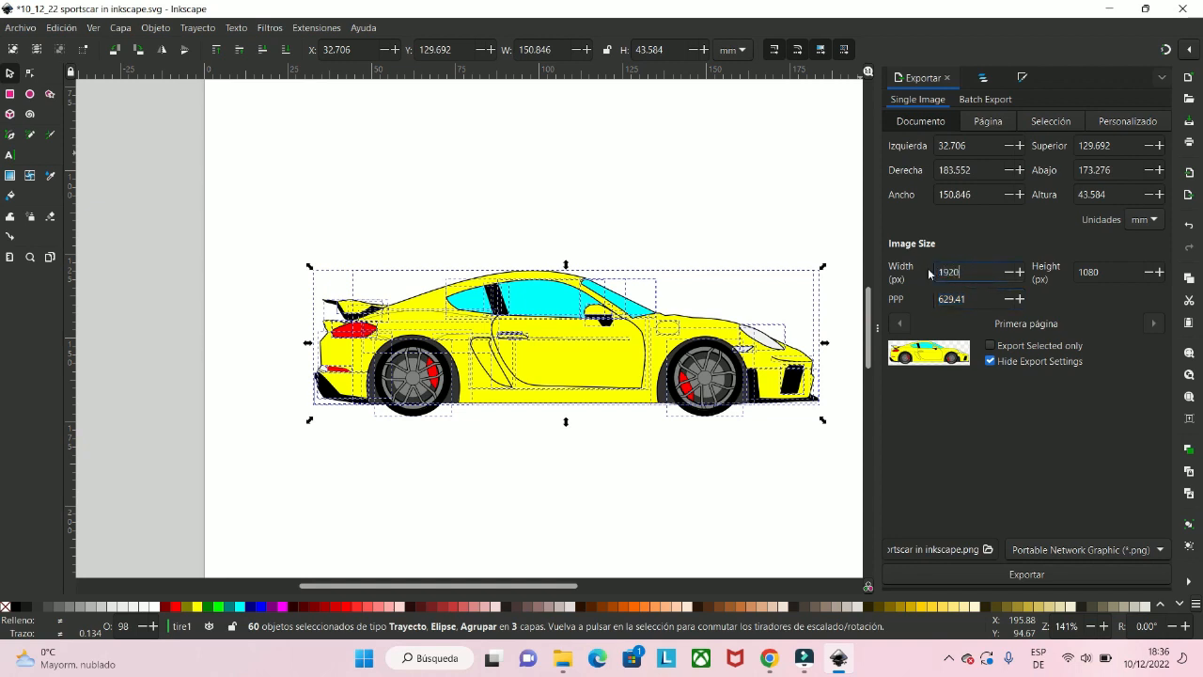
key("Tab")
left_click(974, 239)
- Set the export area to the selected car and name the PNG output file 1
left_click(989, 122)
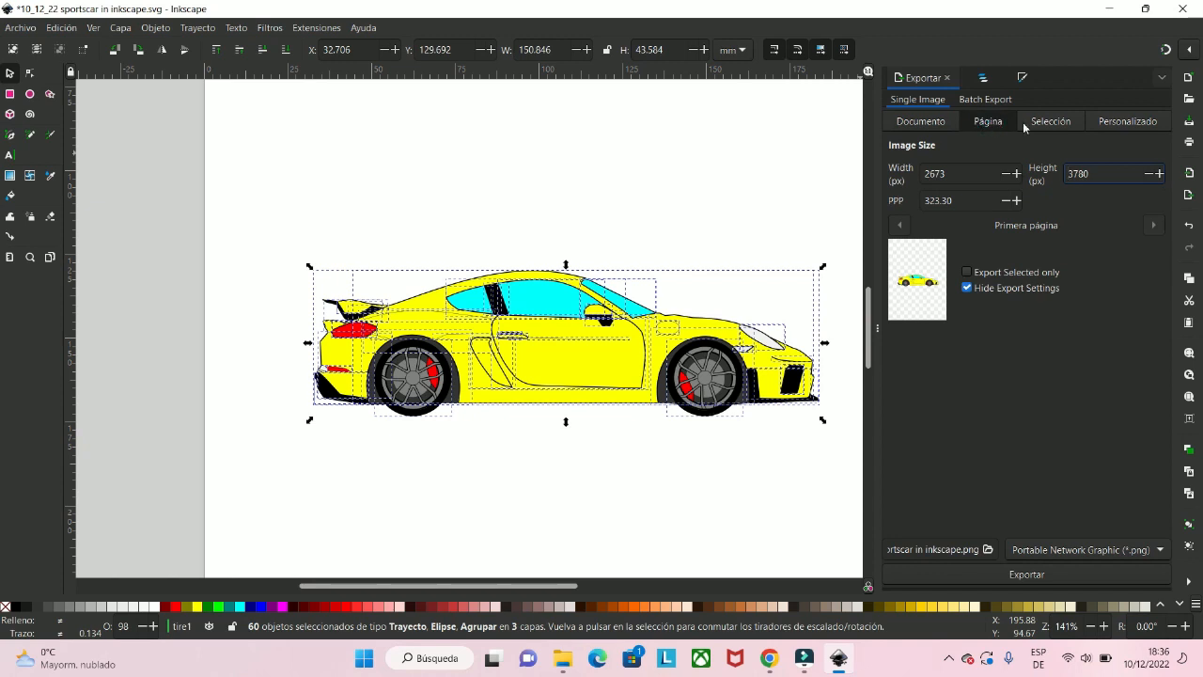
left_click(1034, 124)
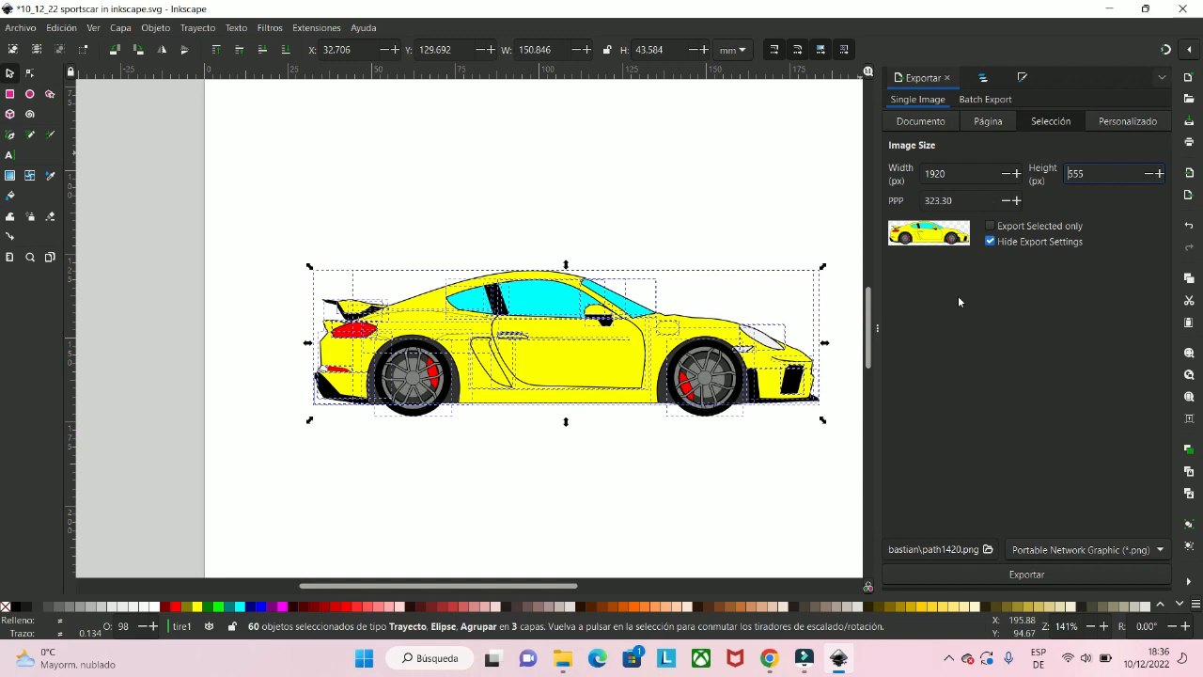
left_click(989, 550)
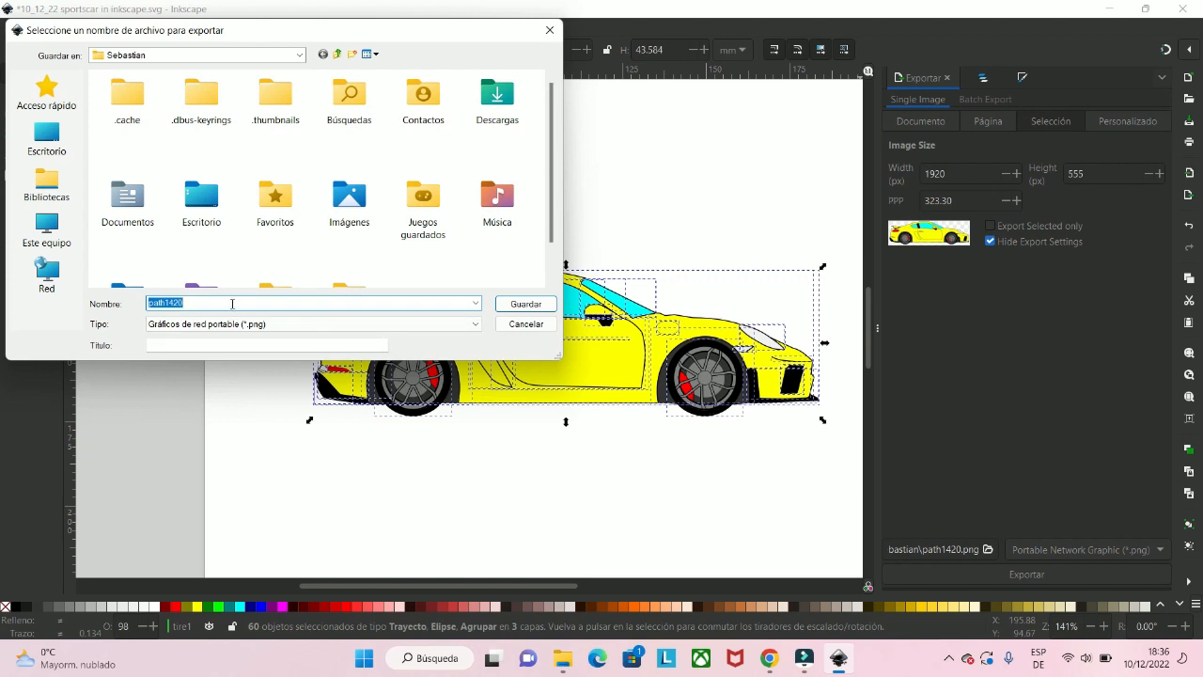
type("1")
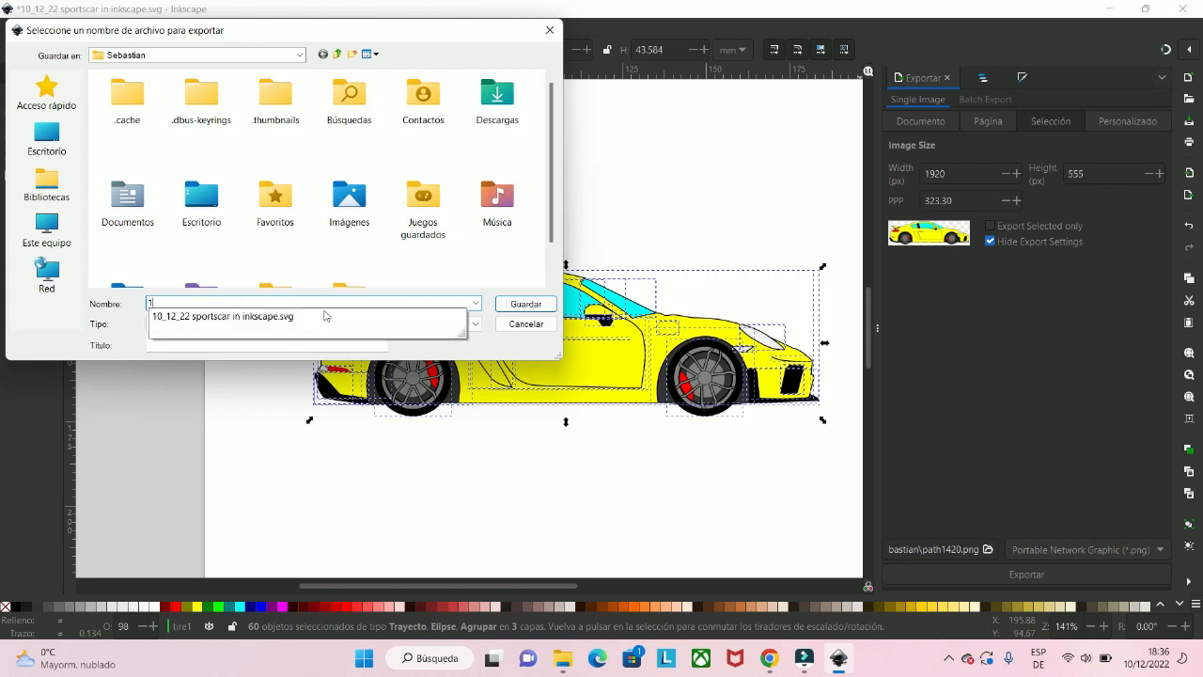
left_click(526, 304)
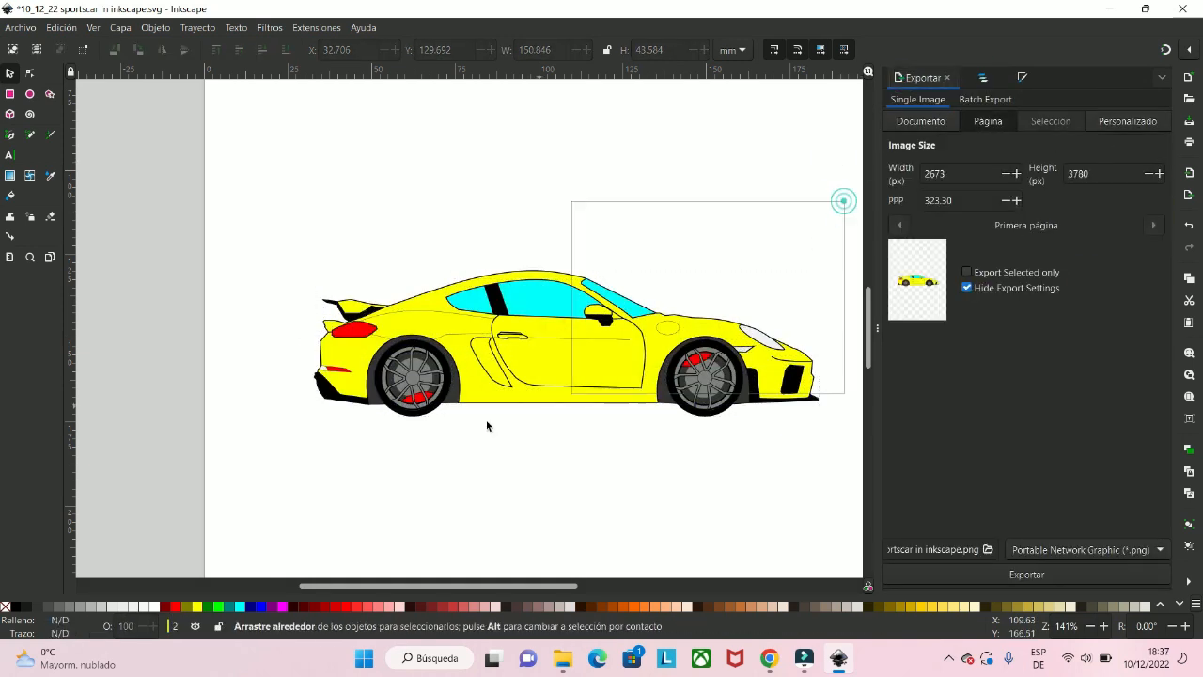
- Select the whole car on layer 2 and name its PNG export file 2
left_click_drag(487, 426, 293, 443)
left_click(988, 550)
type("2")
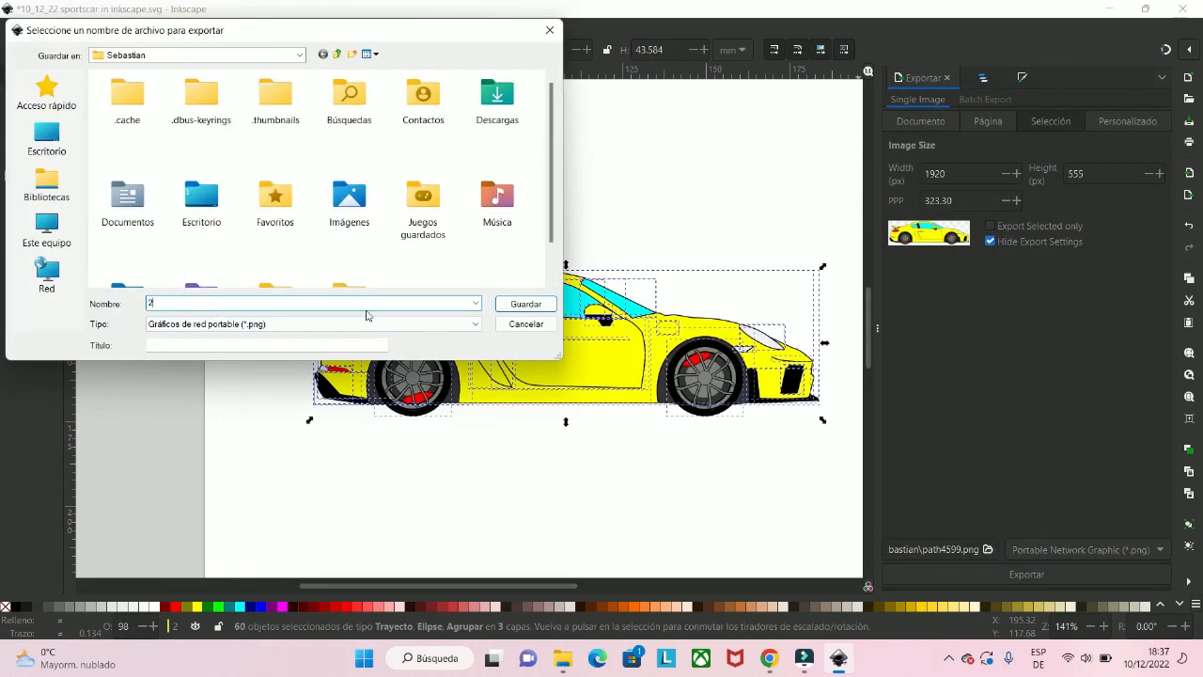
left_click(525, 304)
left_click(565, 661)
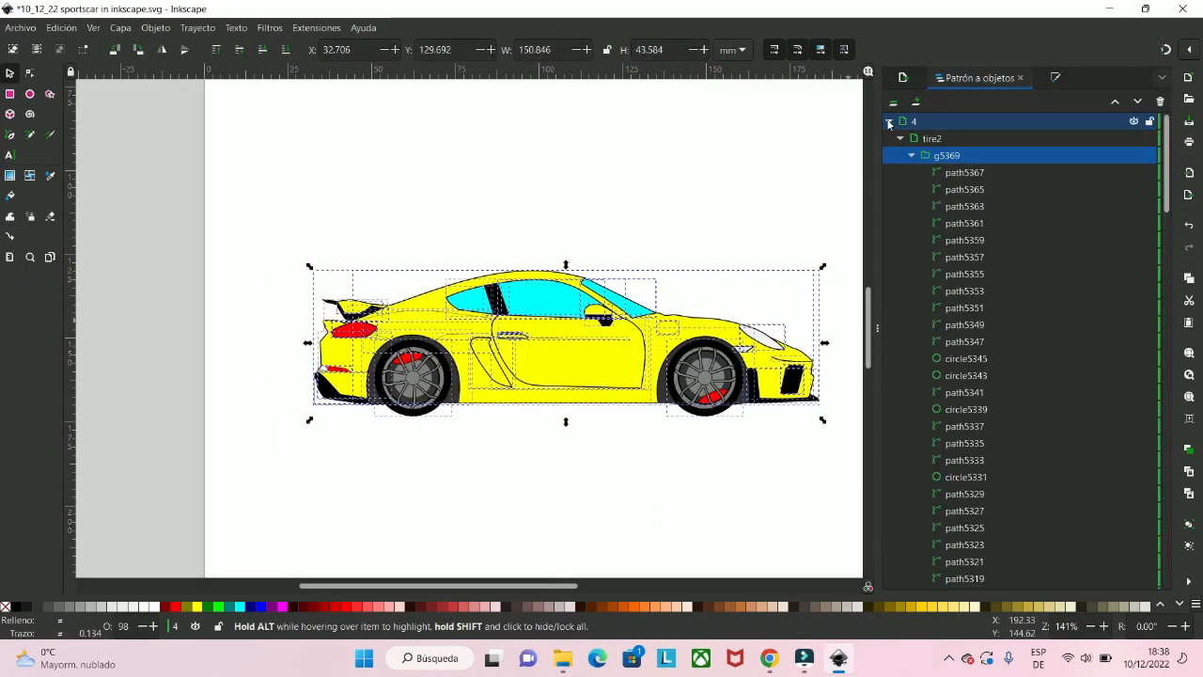
- Name the PNG export file 4 for the selected car on layer 4
left_click(904, 78)
left_click(988, 550)
type("4")
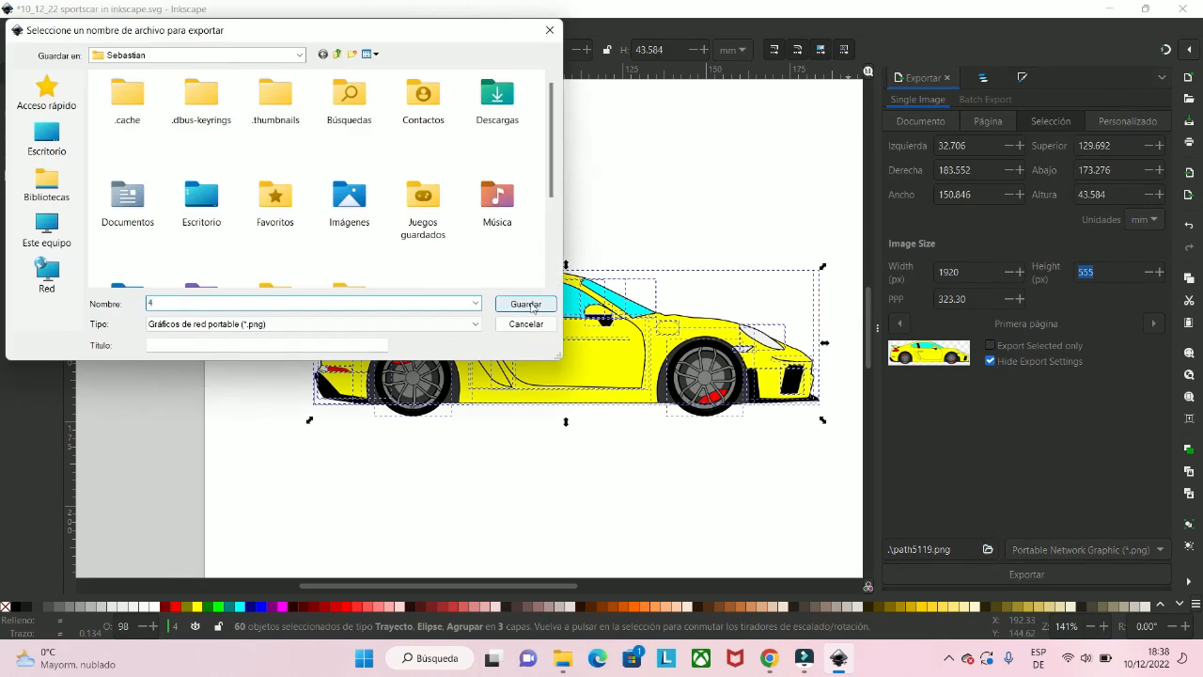
left_click(529, 304)
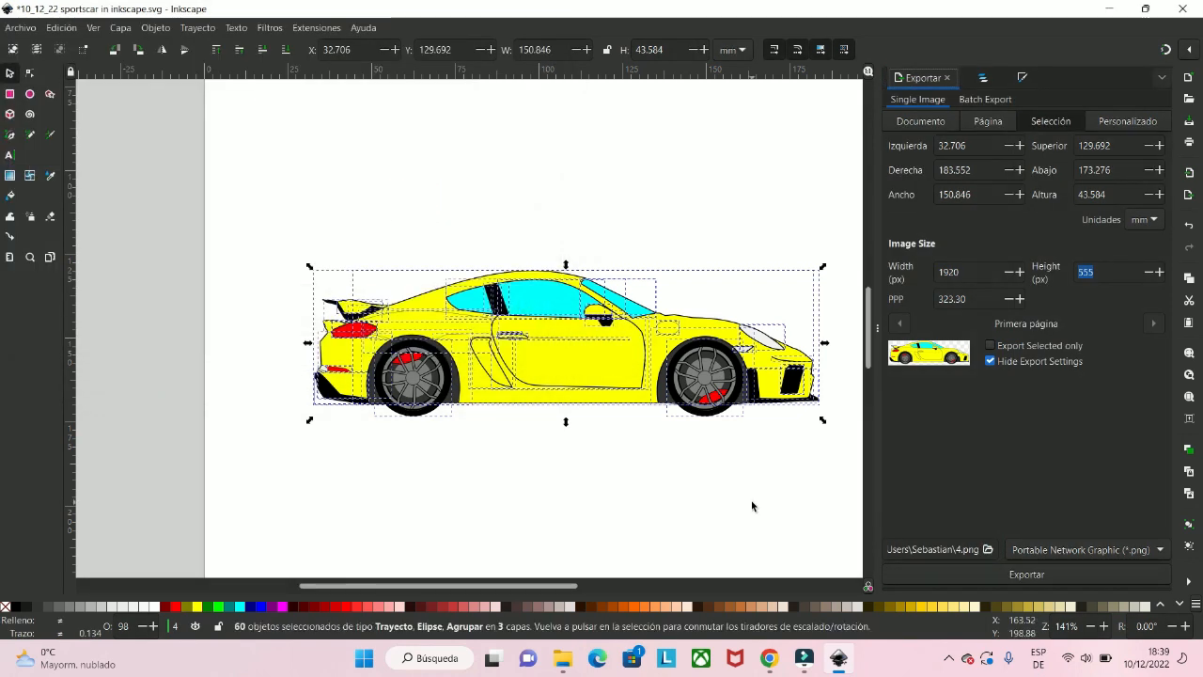
- Open the exported image 1 from the recent files in File Explorer with GIMP
left_click(562, 659)
left_click(364, 452)
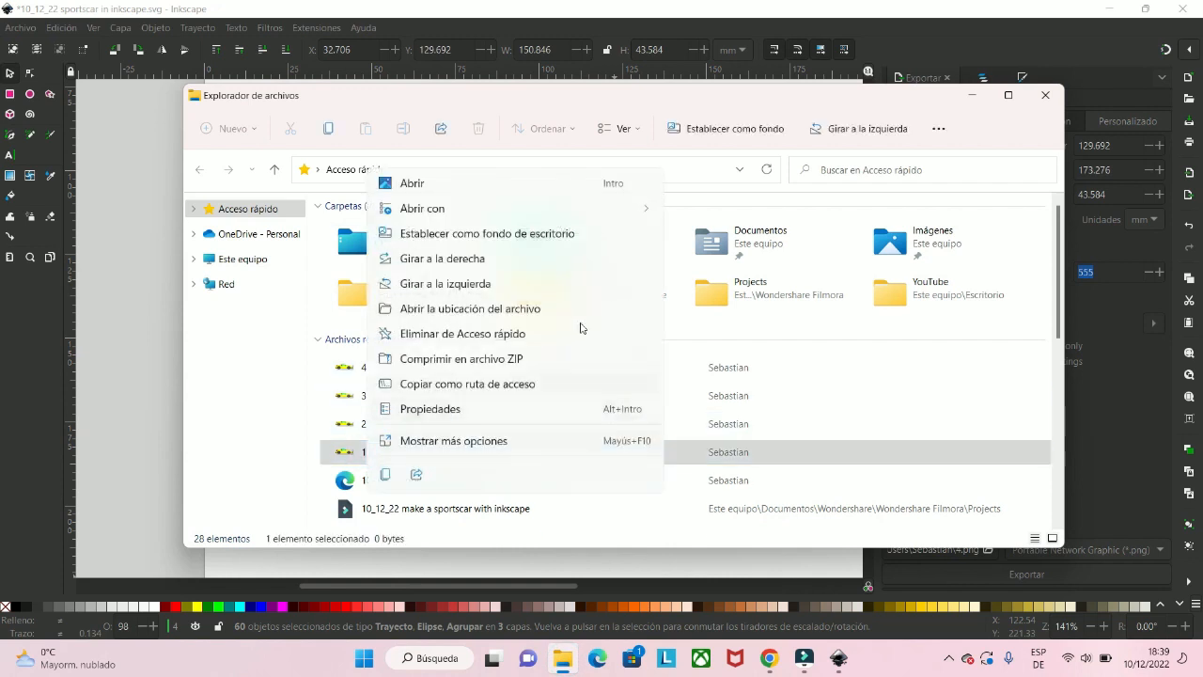
mouse_move(640, 208)
left_click(707, 236)
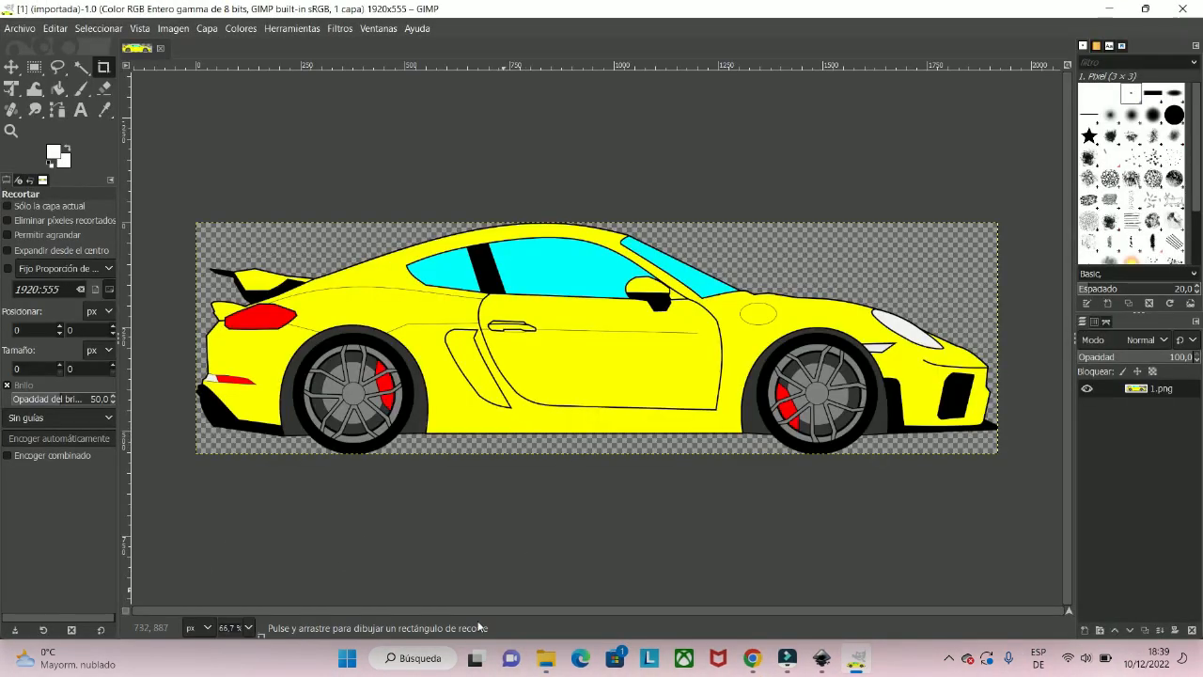
- Add the exported images 2, 3 and 4 from File Explorer to the open GIMP image as new layers
left_click(545, 658)
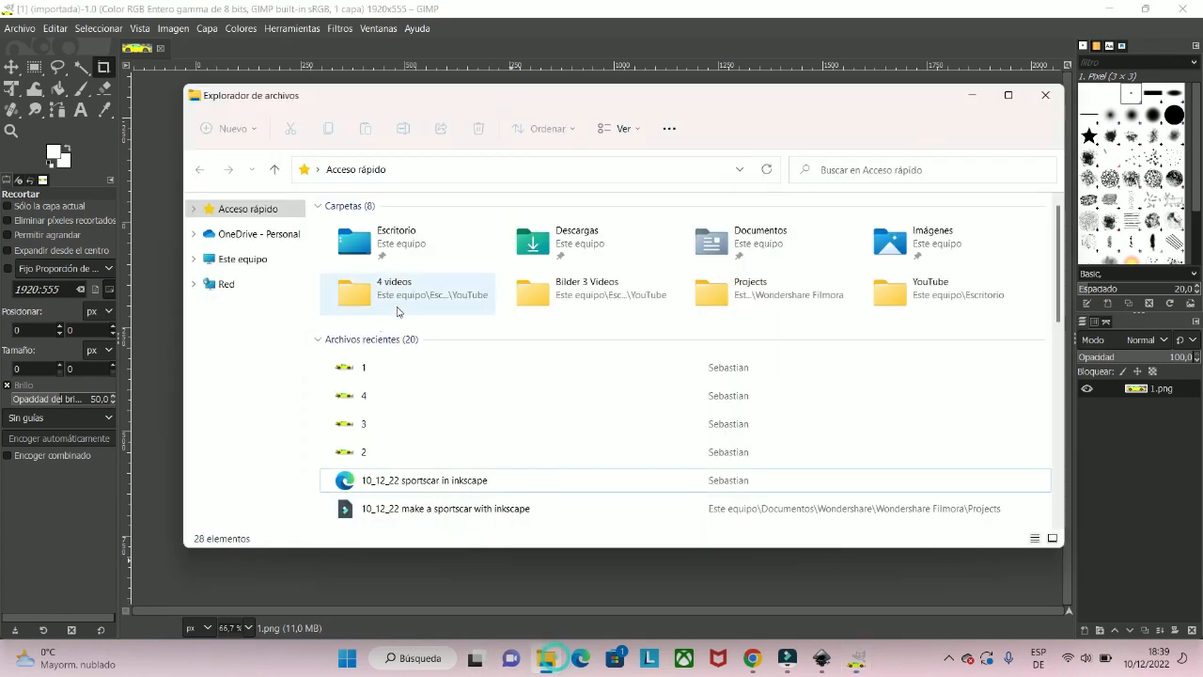
left_click(374, 452)
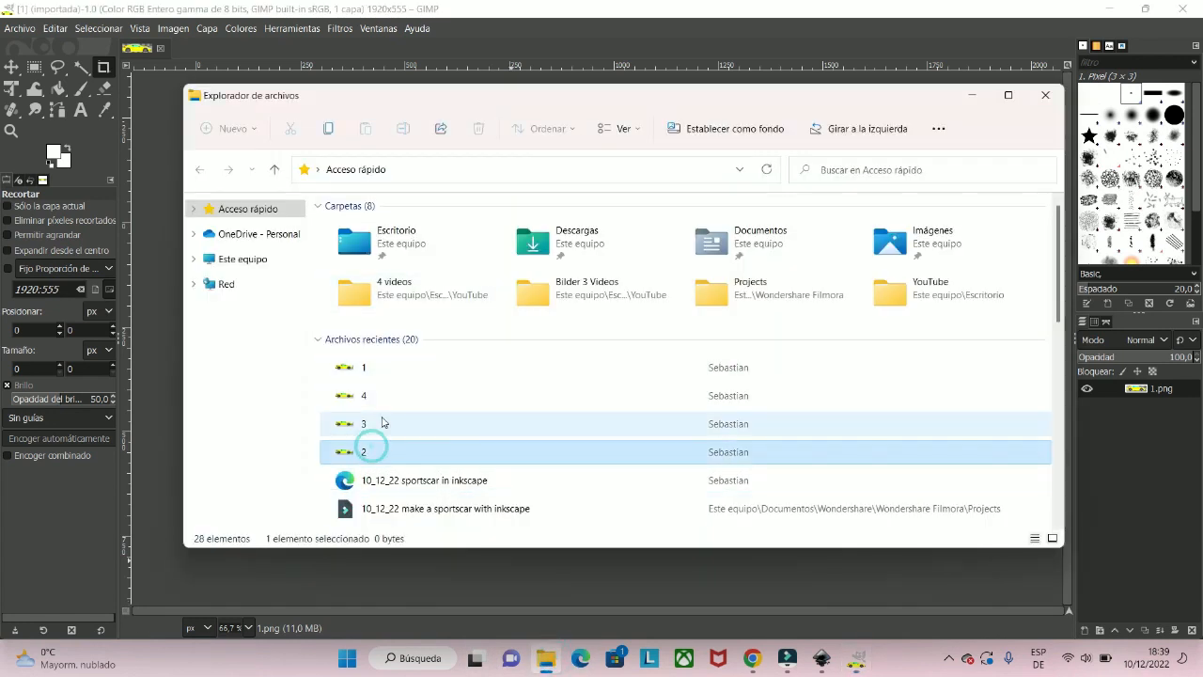
left_click(376, 424, "ctrl")
left_click(381, 395, "ctrl")
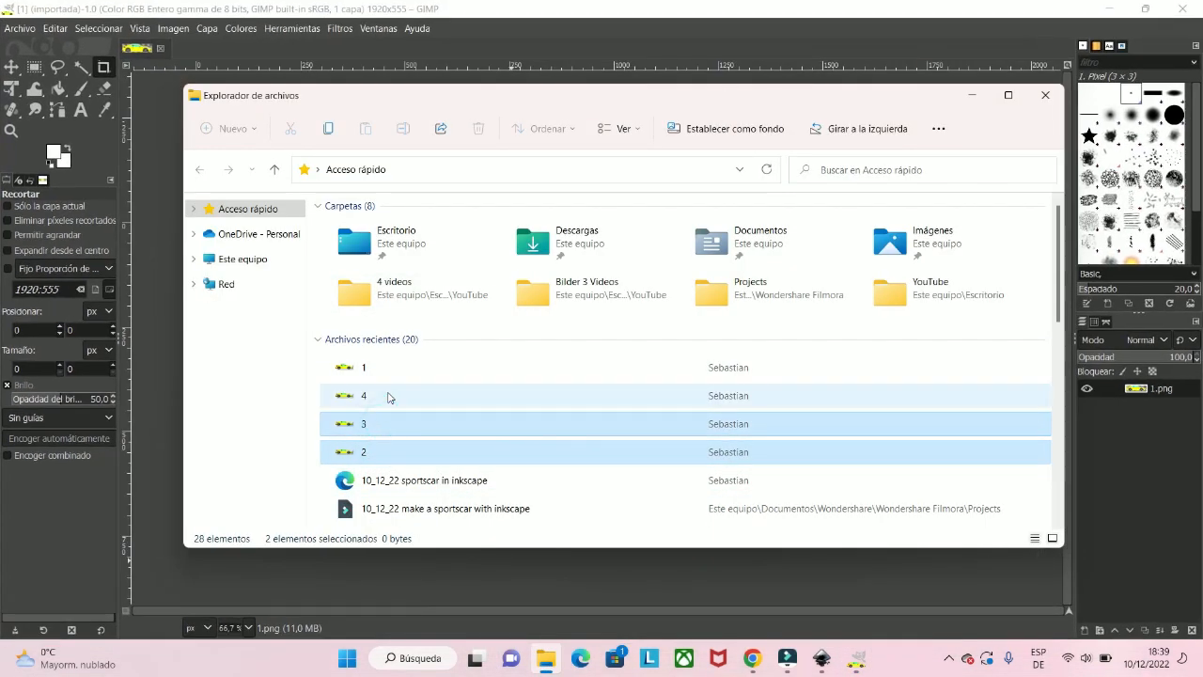
left_click_drag(626, 110, 157, 130)
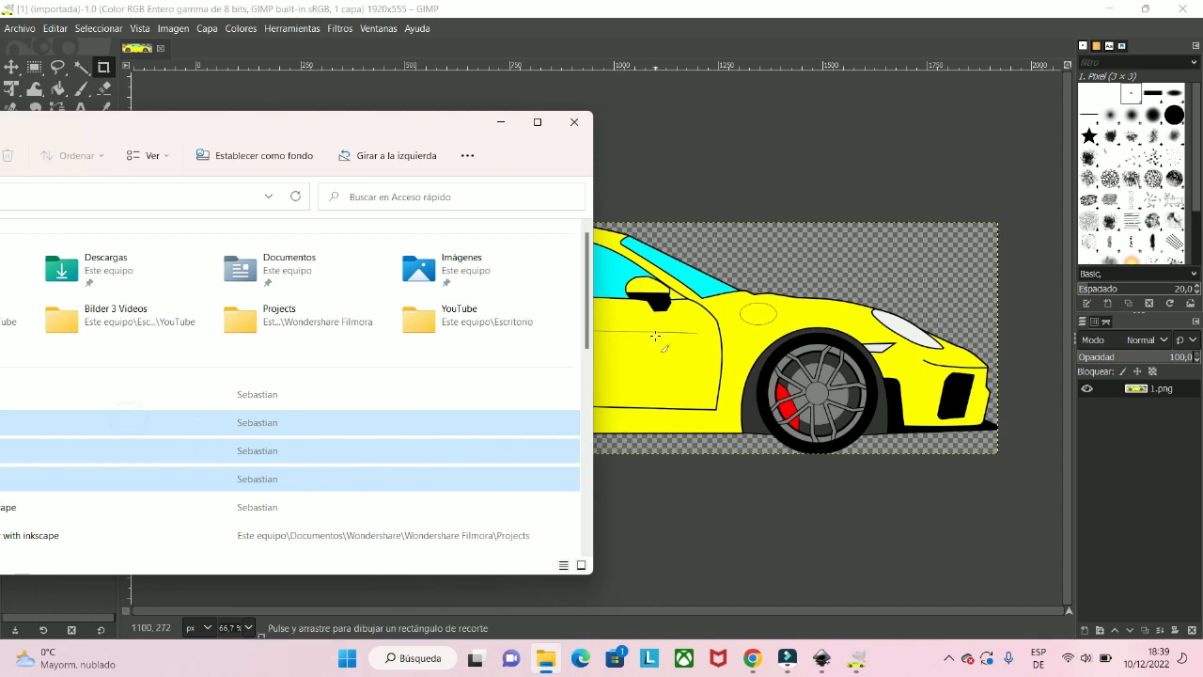
left_click_drag(651, 197, 650, 200)
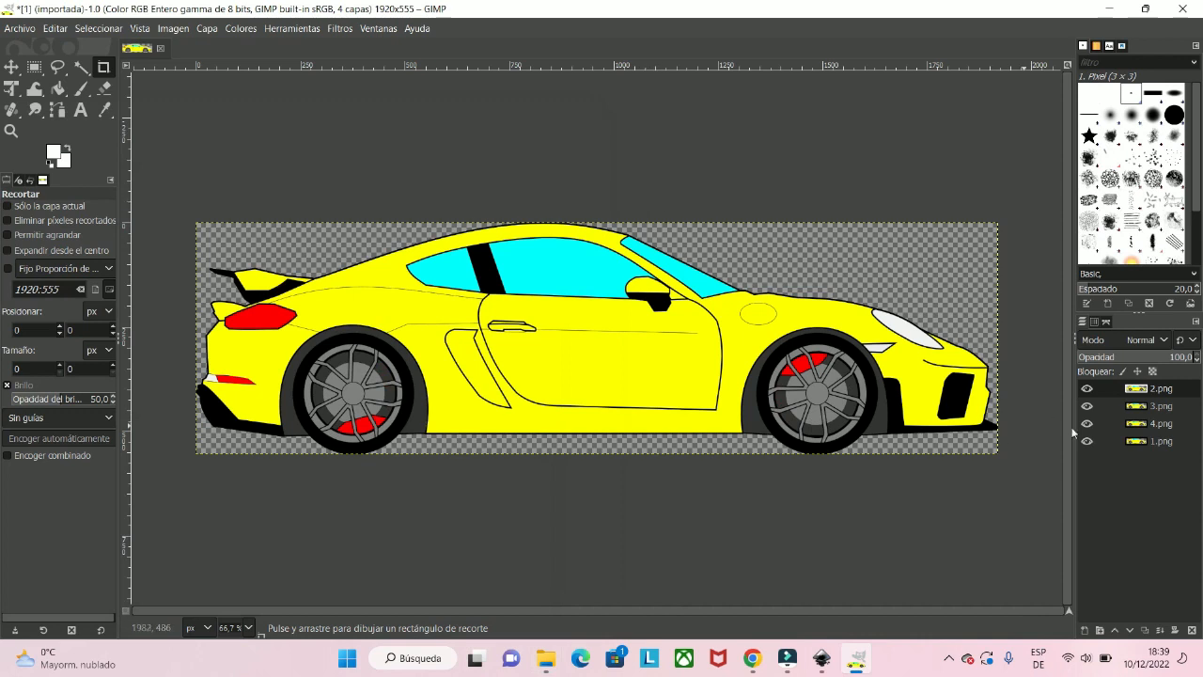
- Lower the 2.png layer two places in the stack so it sits directly above 1.png
key("m")
left_click(207, 29)
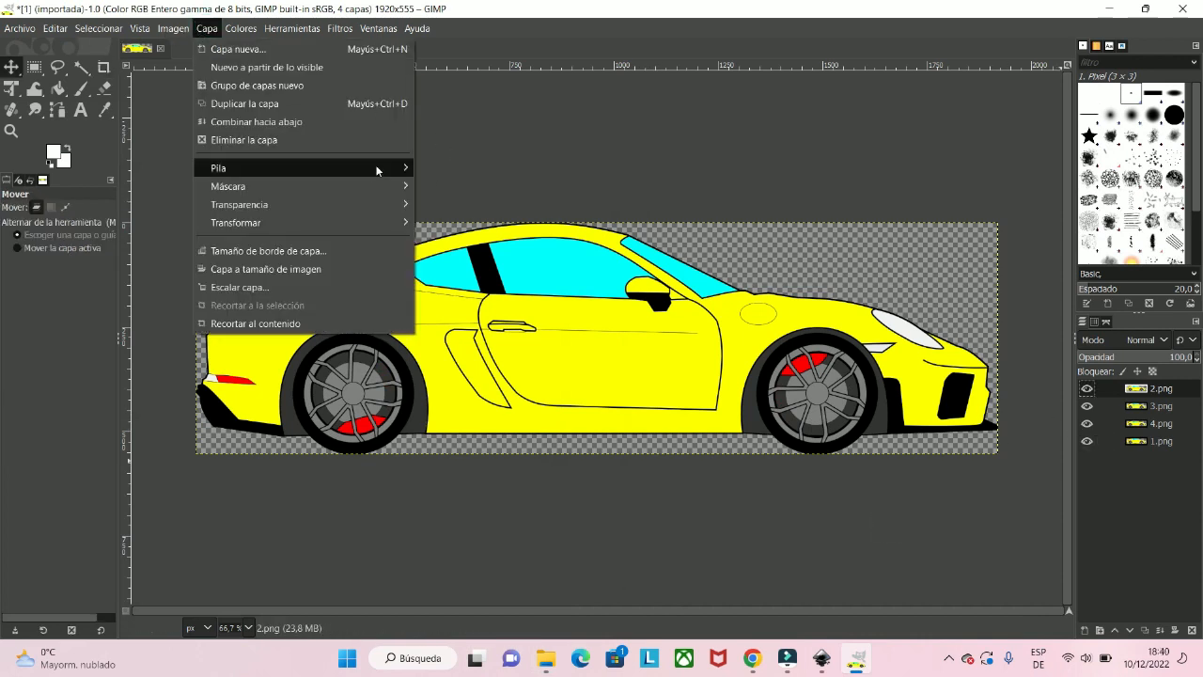
mouse_move(374, 173)
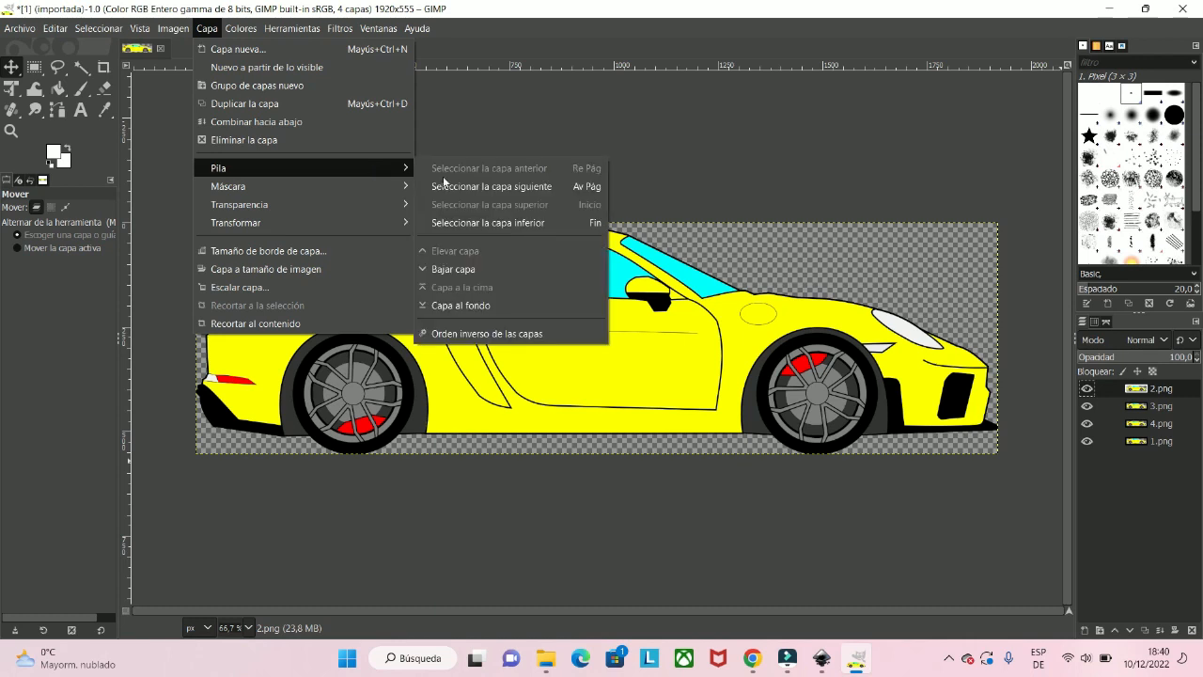
left_click(463, 269)
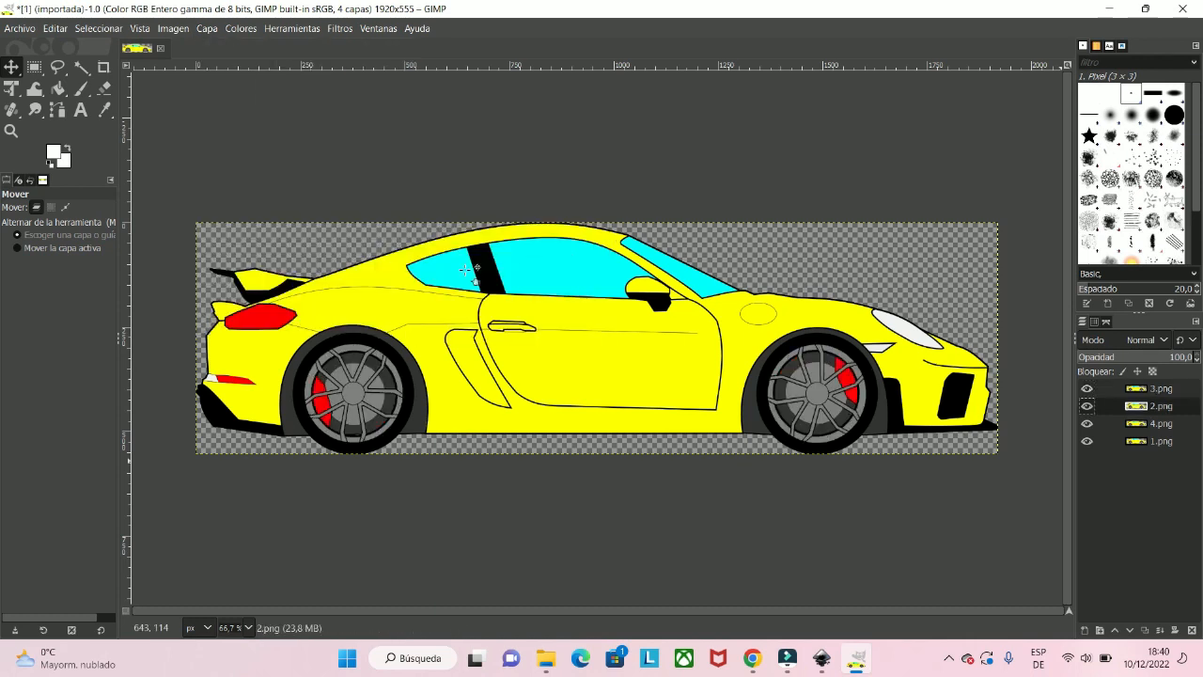
left_click(202, 30)
mouse_move(364, 174)
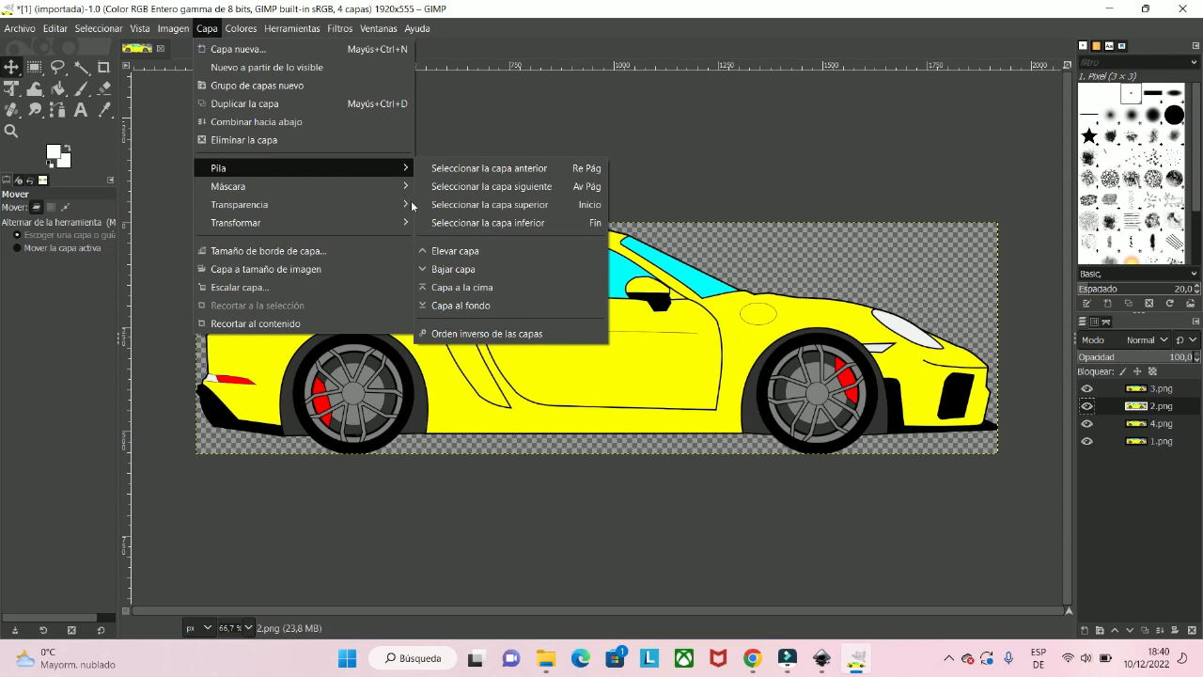
left_click(455, 269)
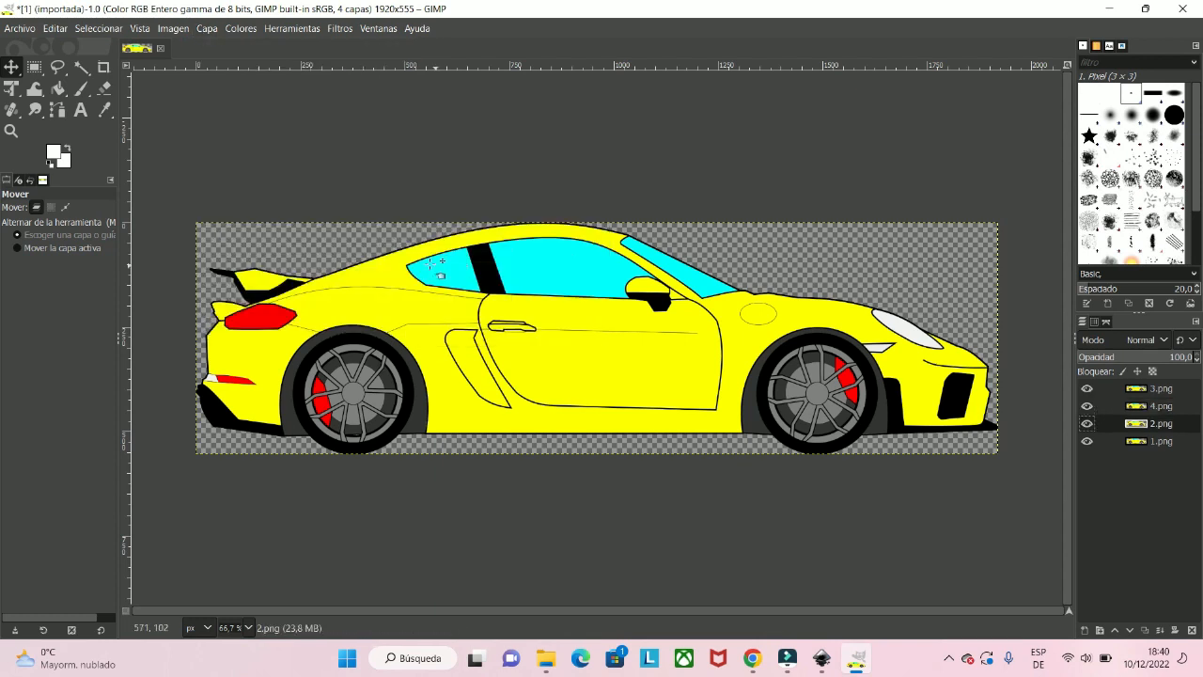
- Lower the 3.png layer one place so it sits between 4.png and 2.png
left_click(1155, 388)
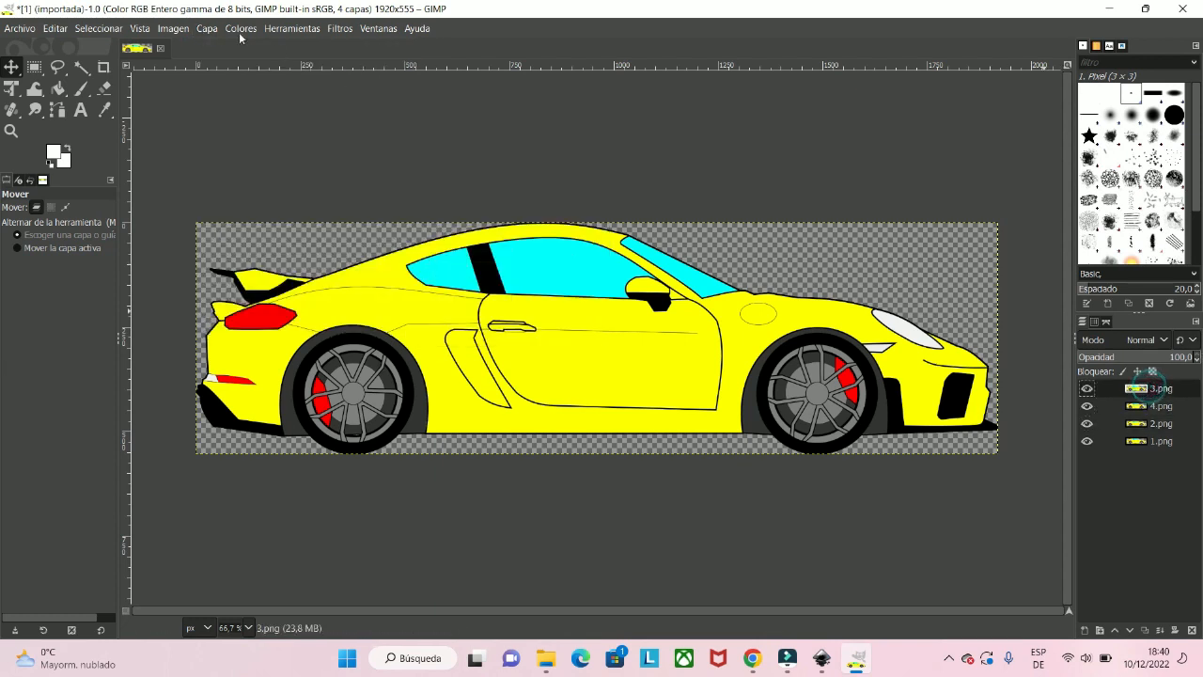
left_click(201, 31)
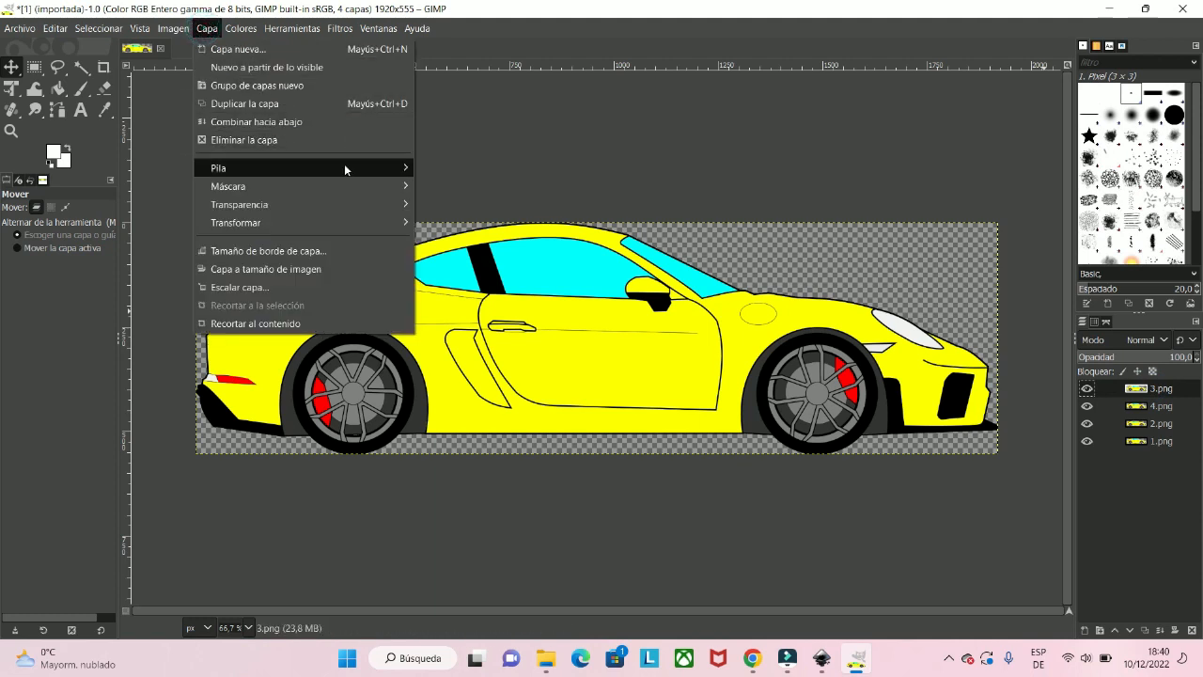
mouse_move(376, 171)
left_click(467, 271)
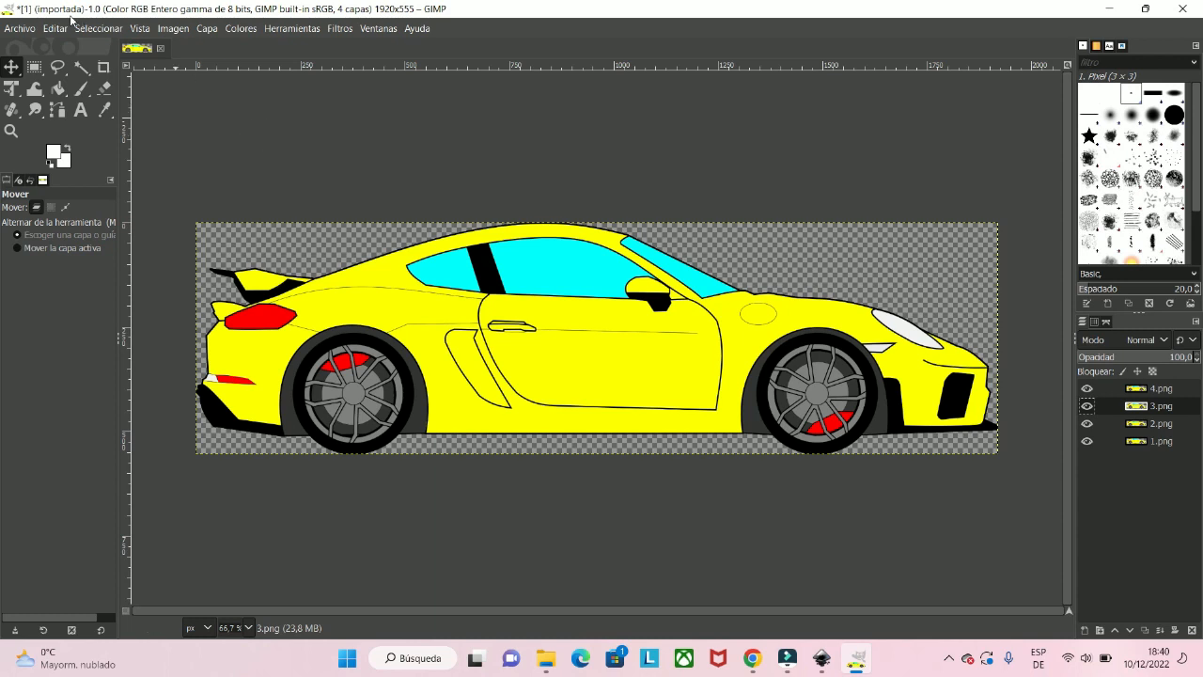
- Start exporting the layered image to the Desktop folder under the file name porsche.gif
left_click(18, 29)
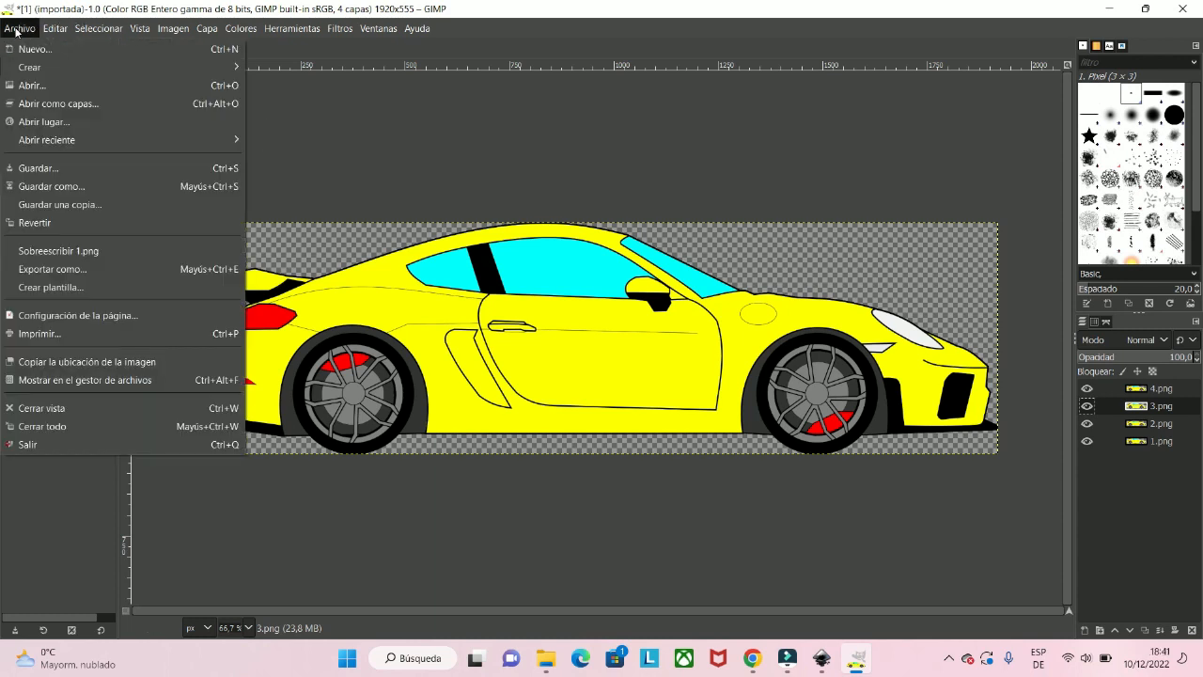
left_click(74, 268)
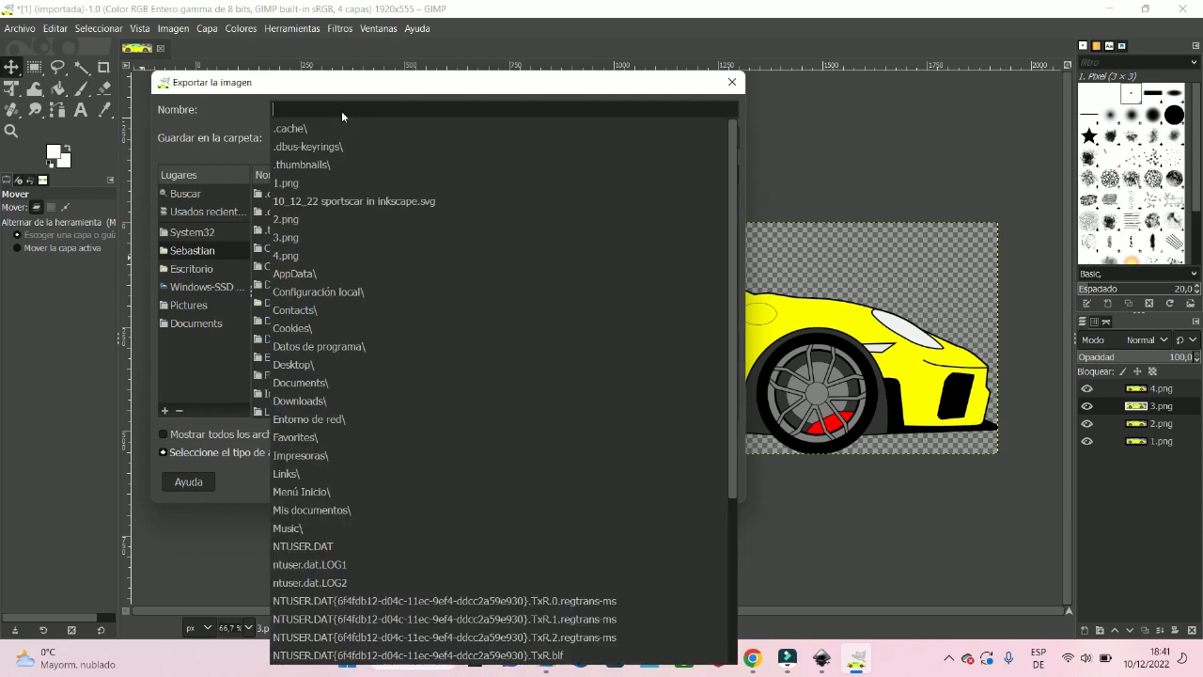
type("porsche.gif")
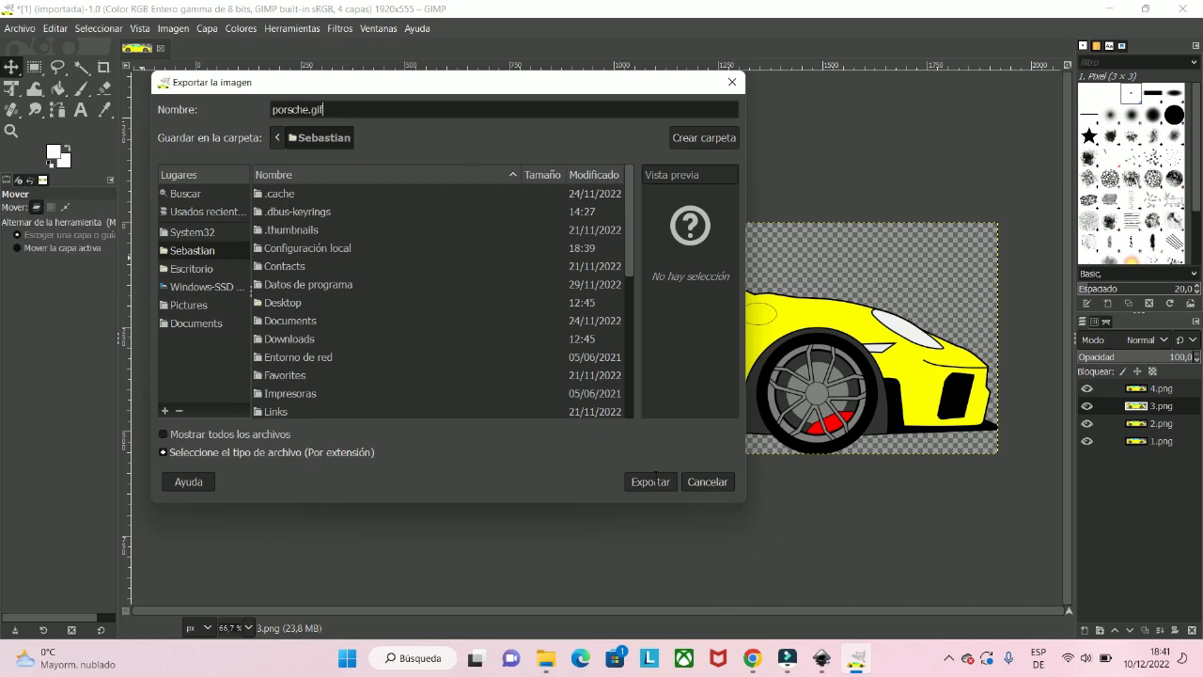
left_click(650, 482)
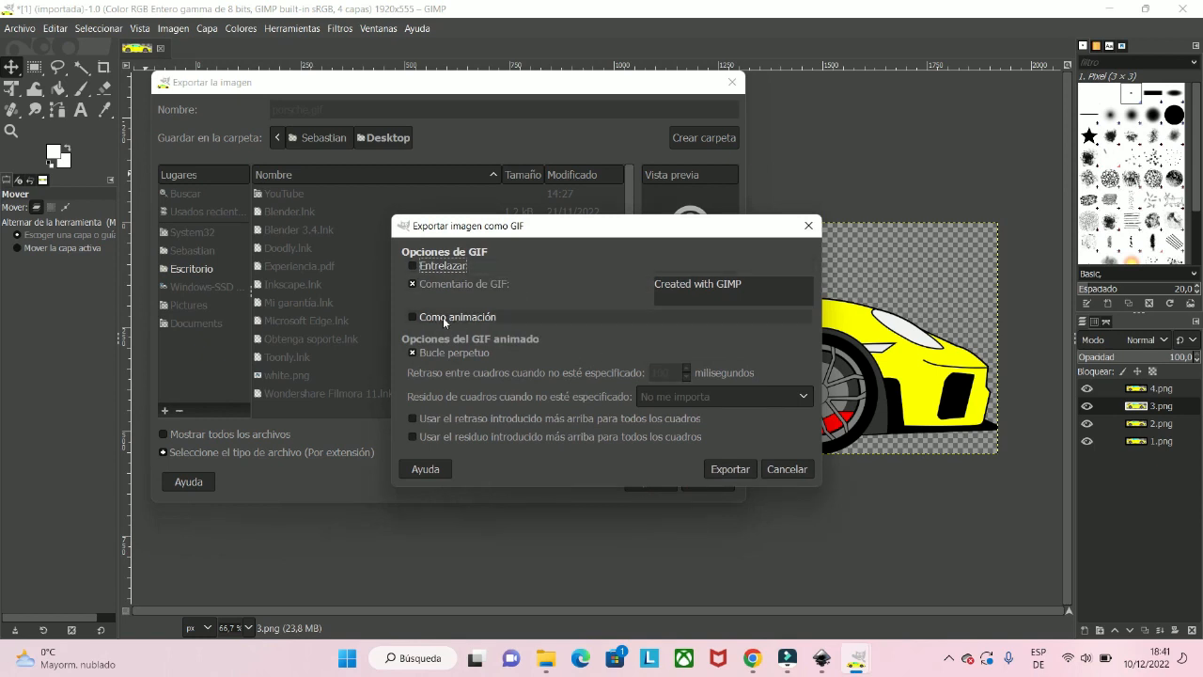
- Export the GIF as an animation with a 50 ms delay between frames and one frame per layer (replace)
left_click(411, 318)
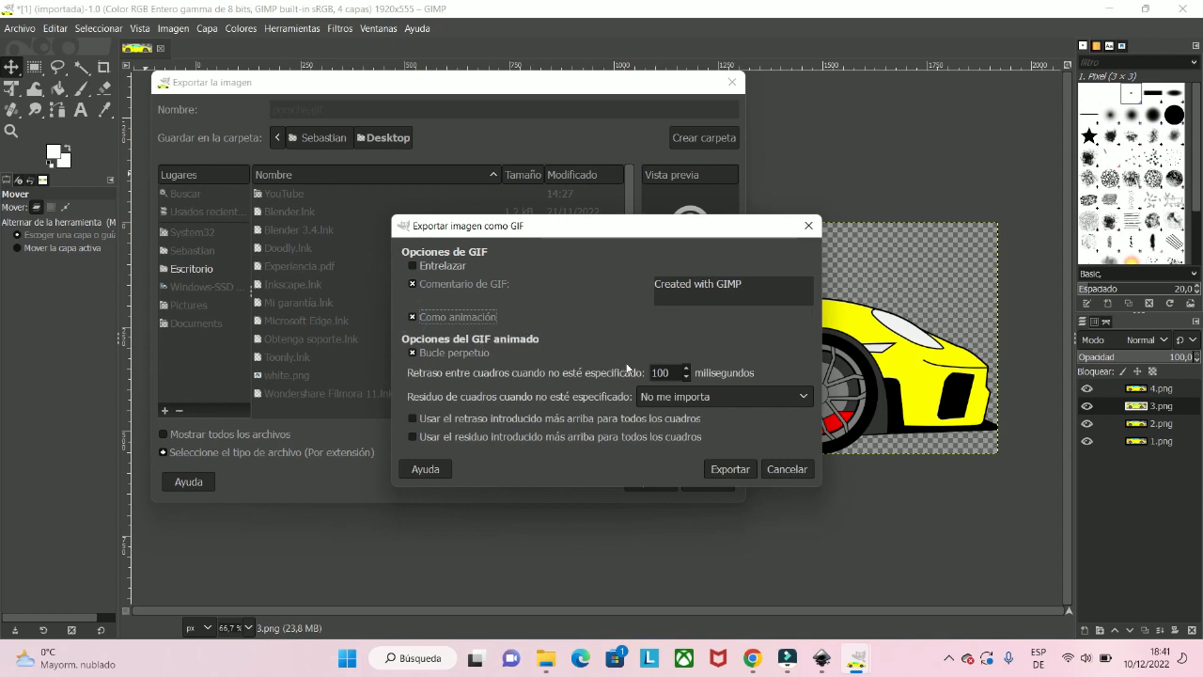
left_click_drag(673, 375, 647, 373)
left_click(611, 318)
left_click(719, 396)
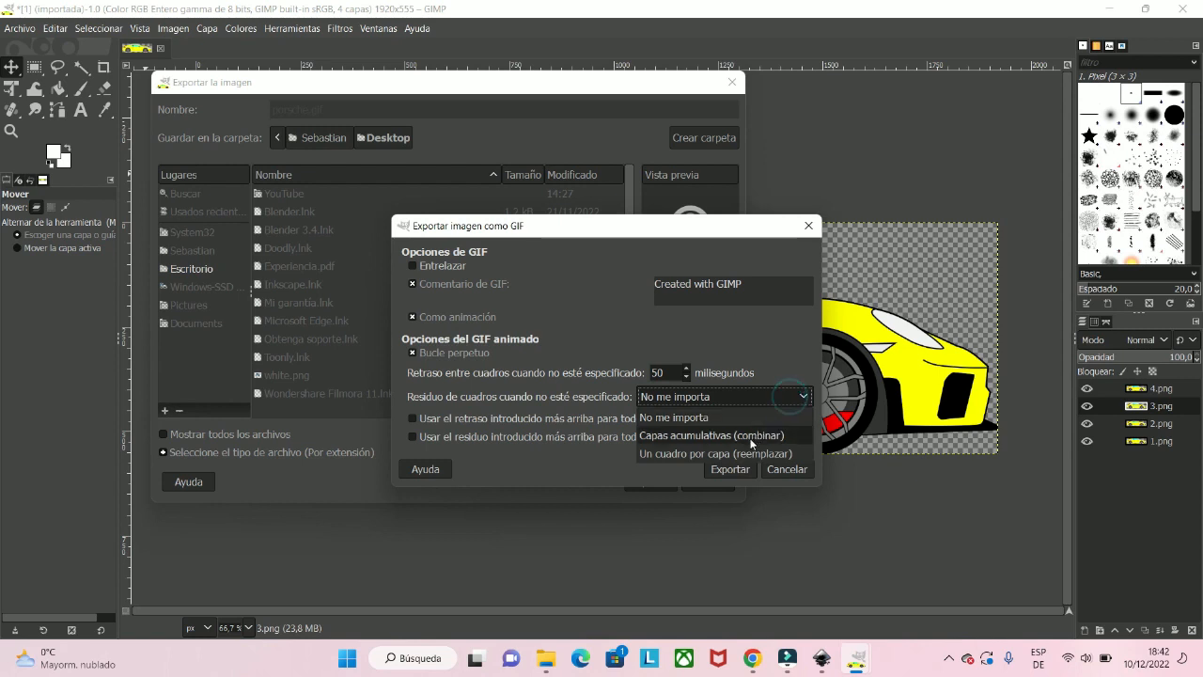
left_click(687, 455)
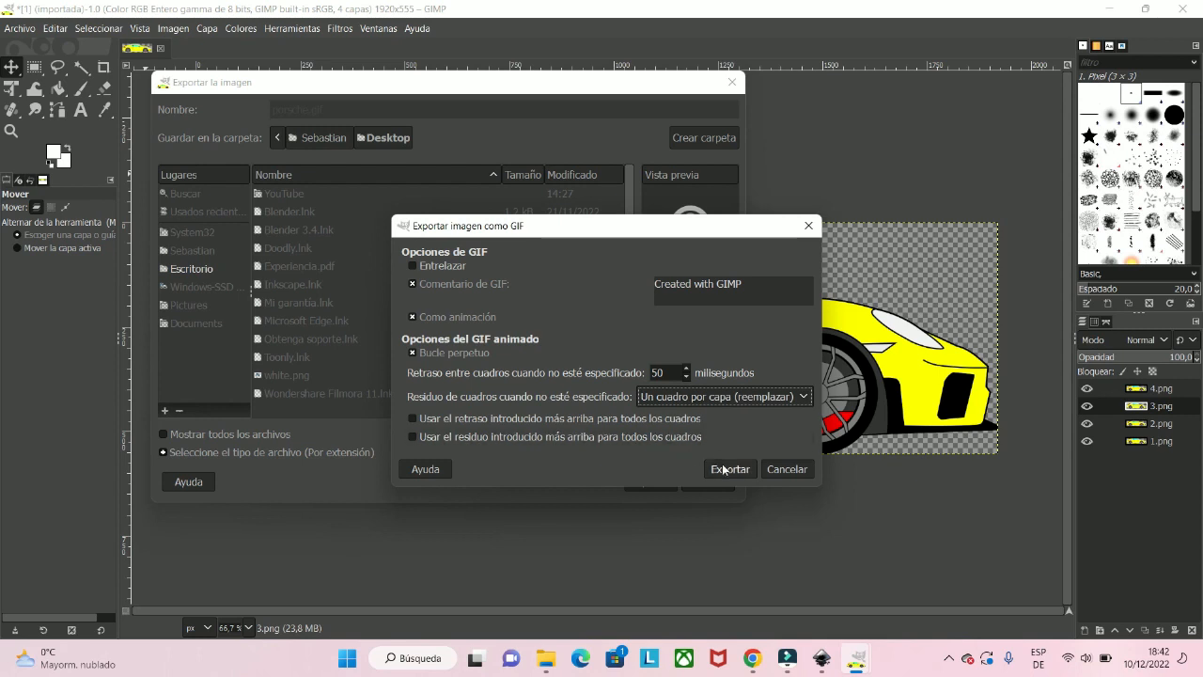
left_click(724, 468)
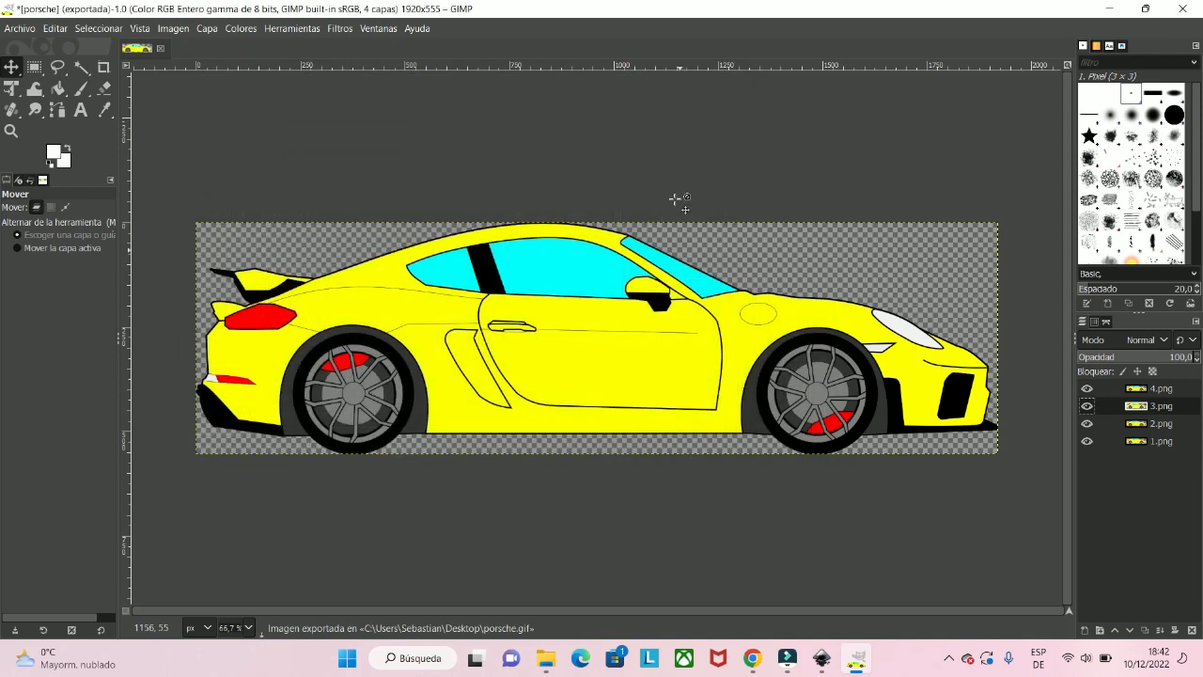
- View porsche.gif from the Desktop folder in a maximized Fotos window and return to GIMP
left_click(545, 658)
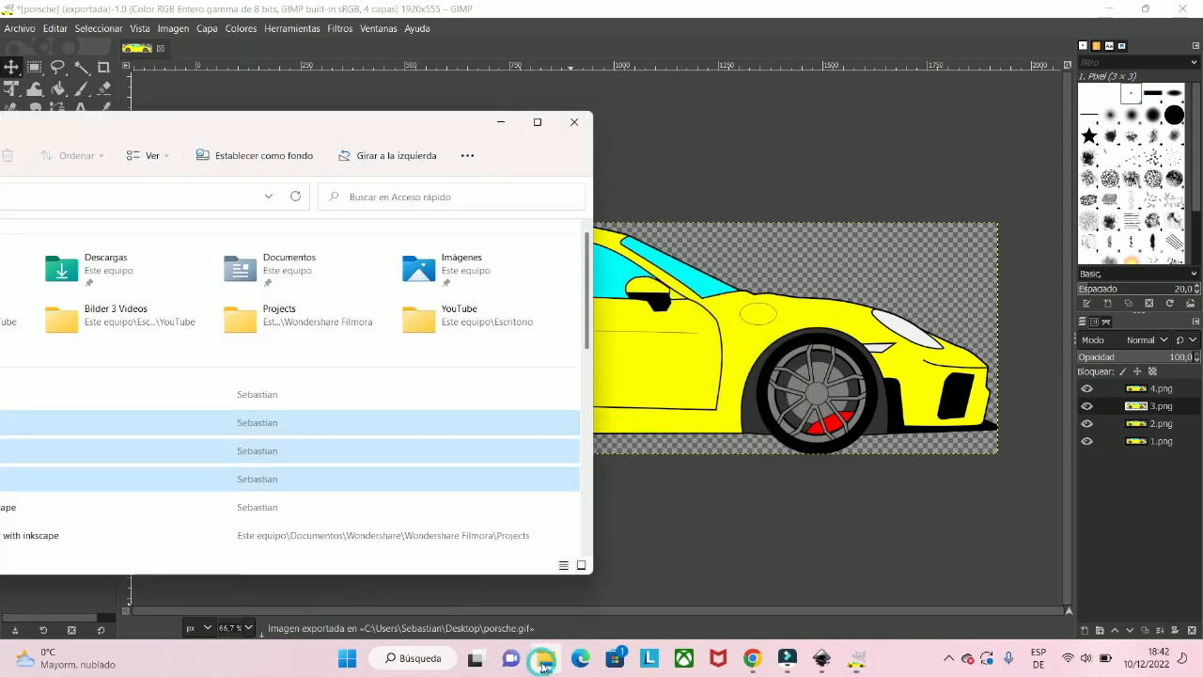
left_click_drag(421, 125, 813, 129)
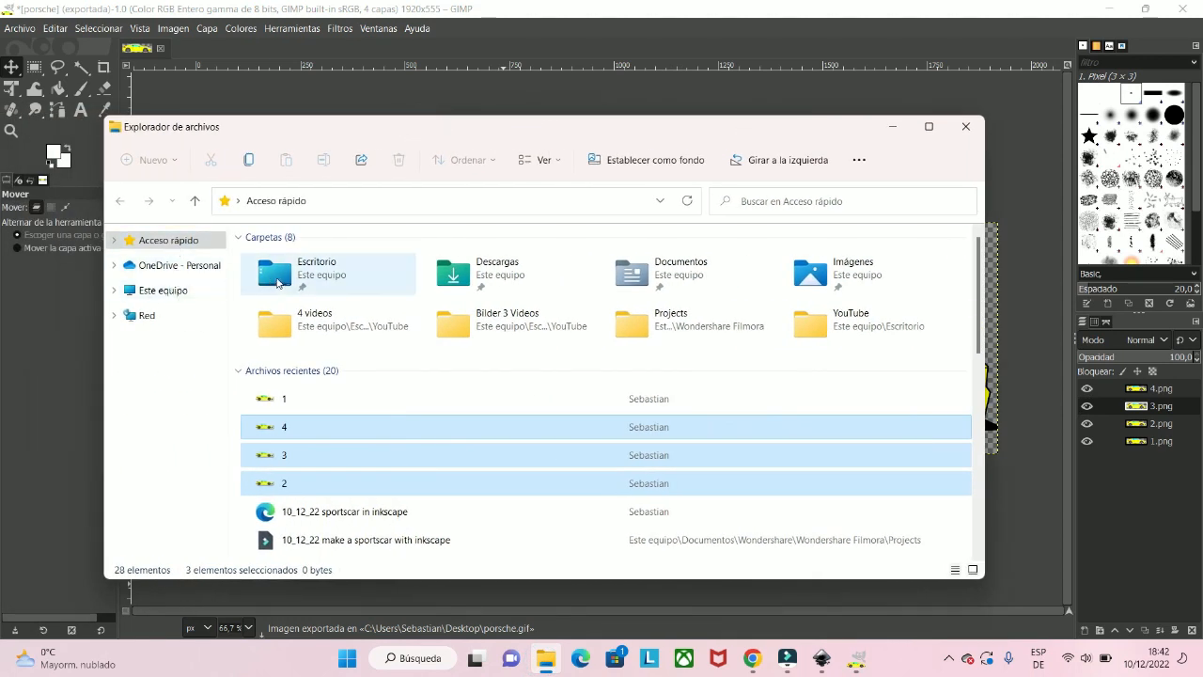
left_click(299, 278)
double_click(299, 277)
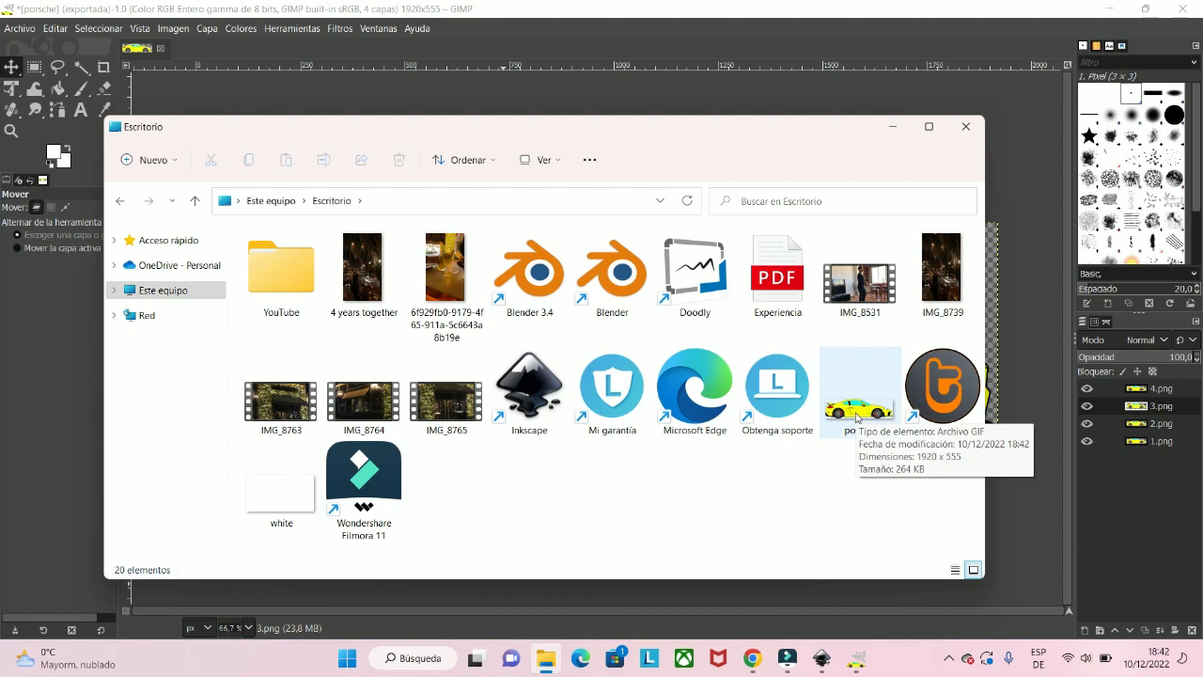
double_click(884, 420)
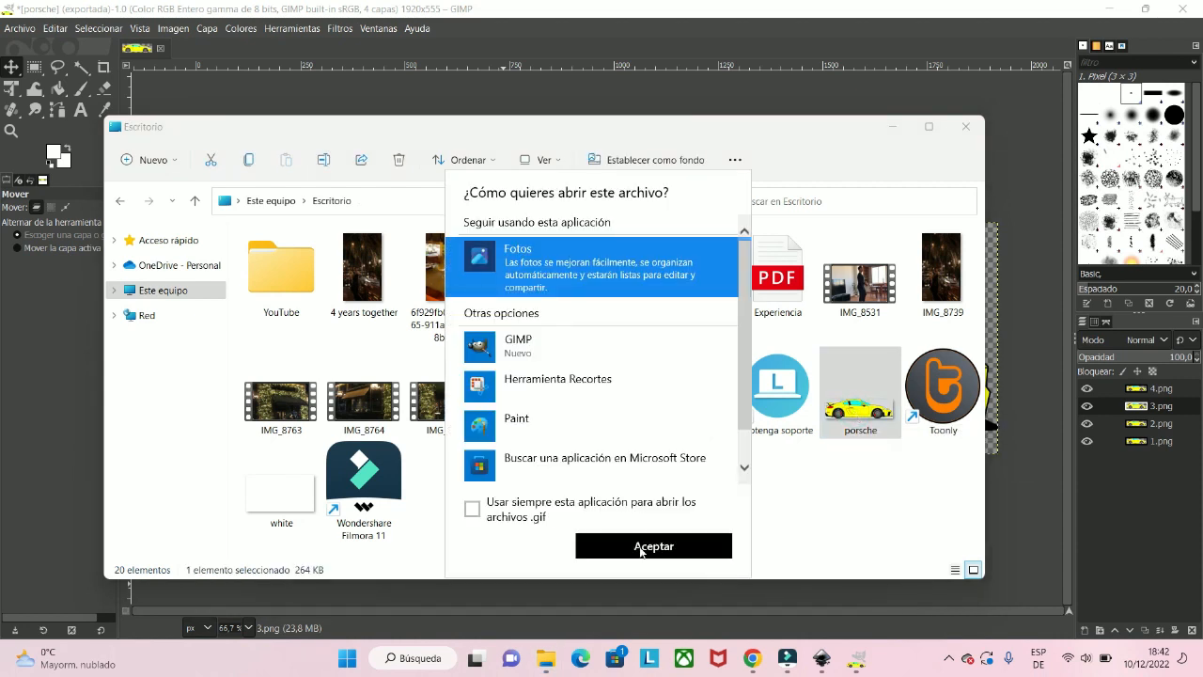
left_click(641, 550)
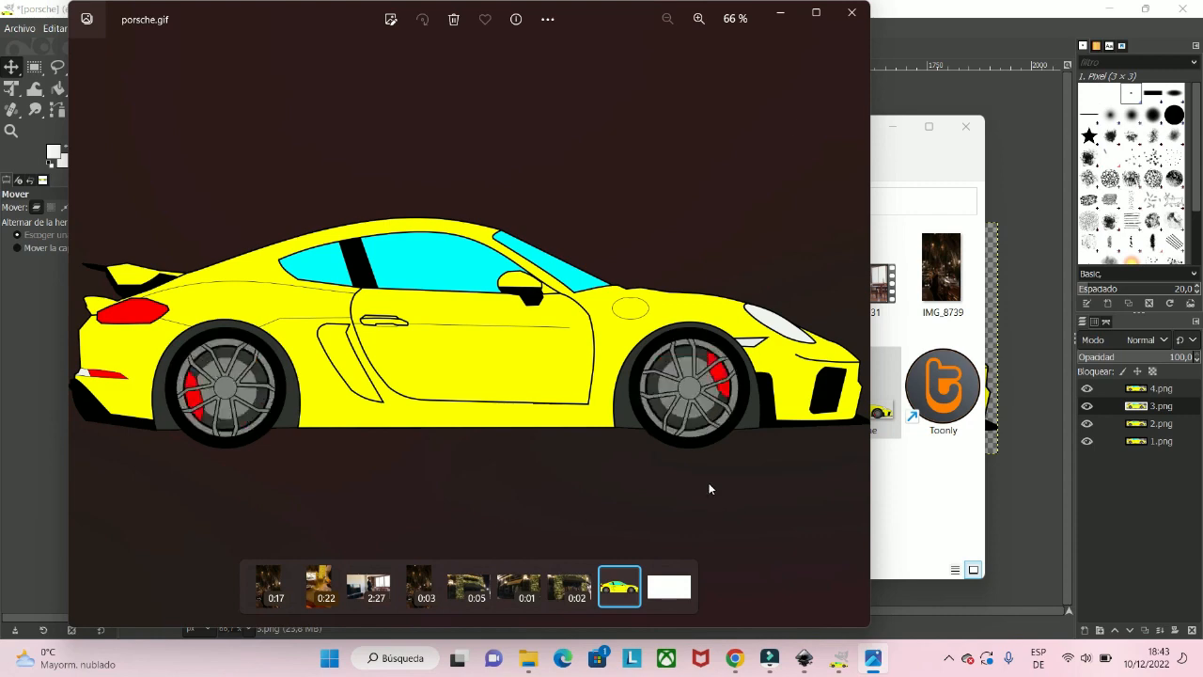
left_click(816, 12)
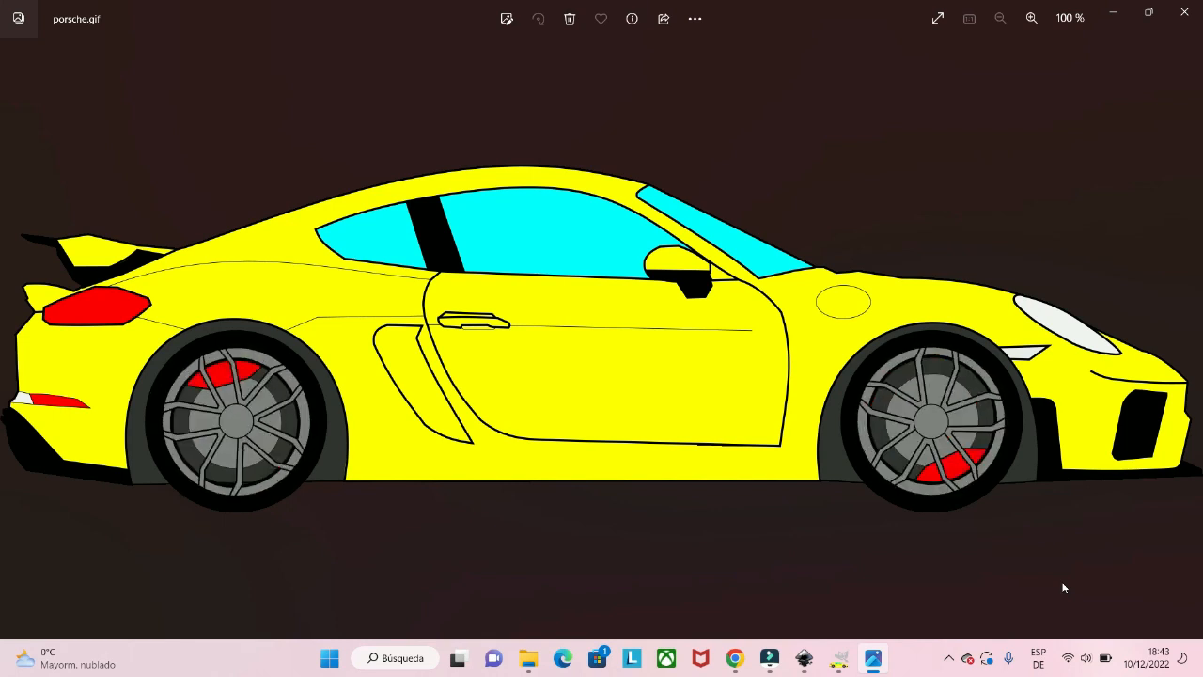
left_click(842, 662)
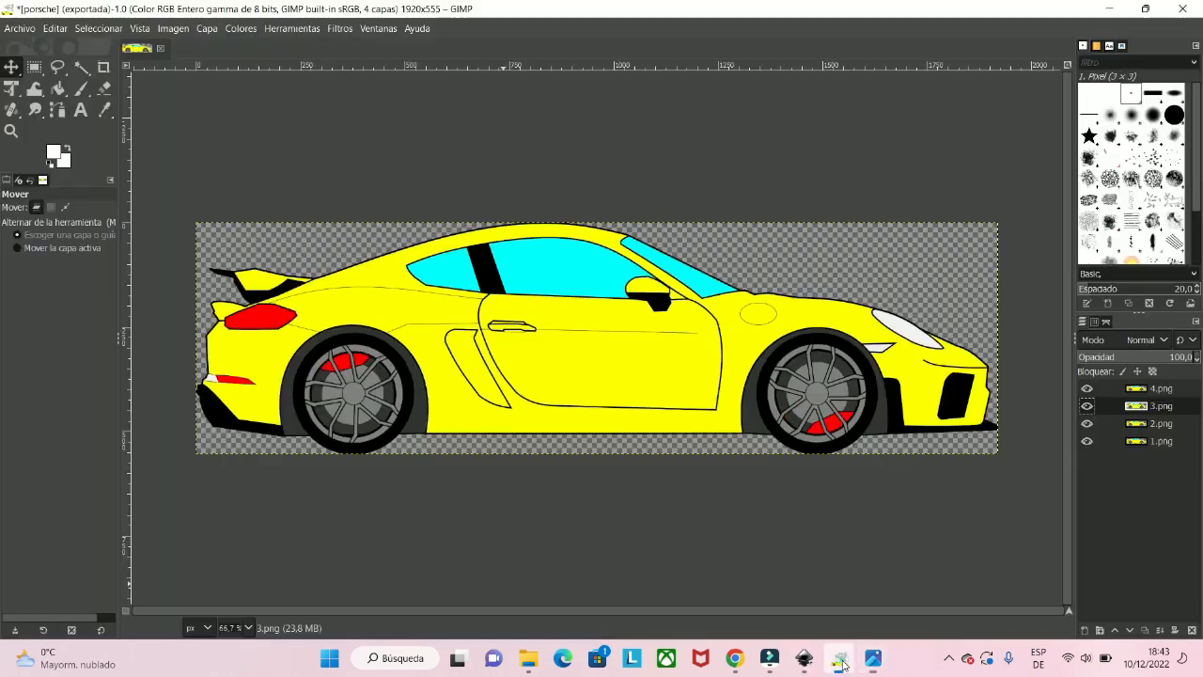